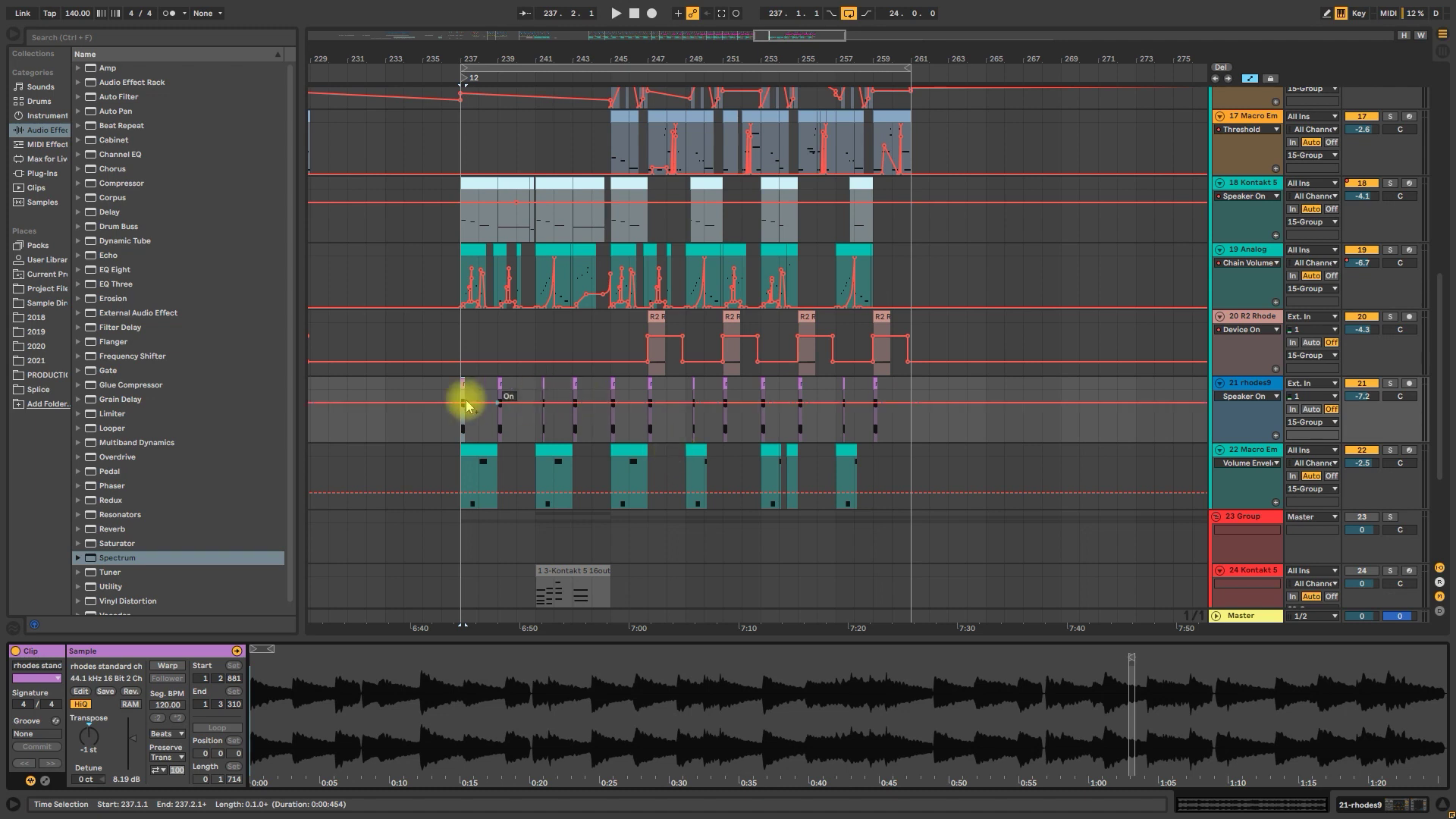
Play the full arrangement from bar 237 through the section with all tracks audible, and stop playback
left_click(458, 425)
key("space")
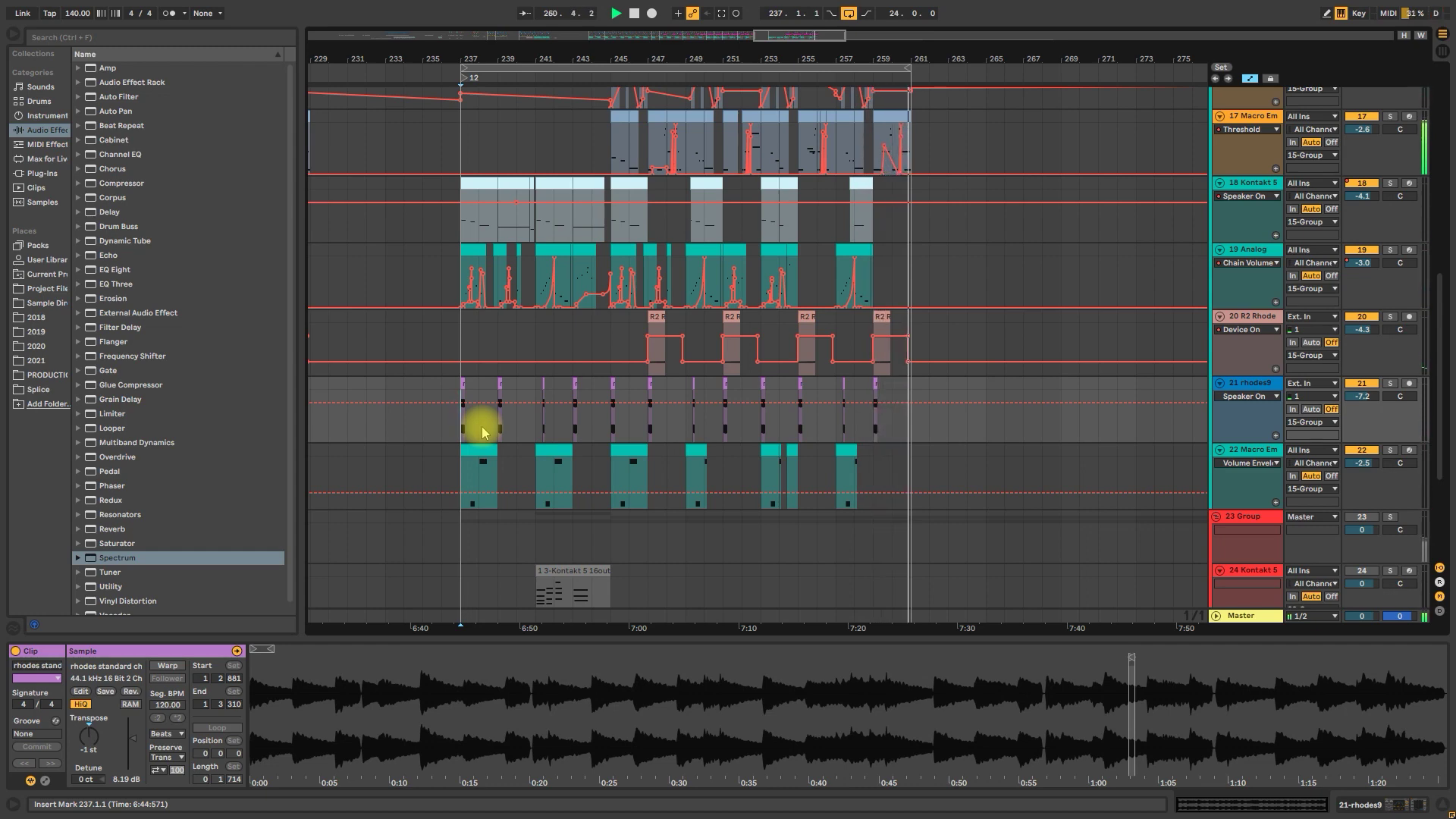
key("space")
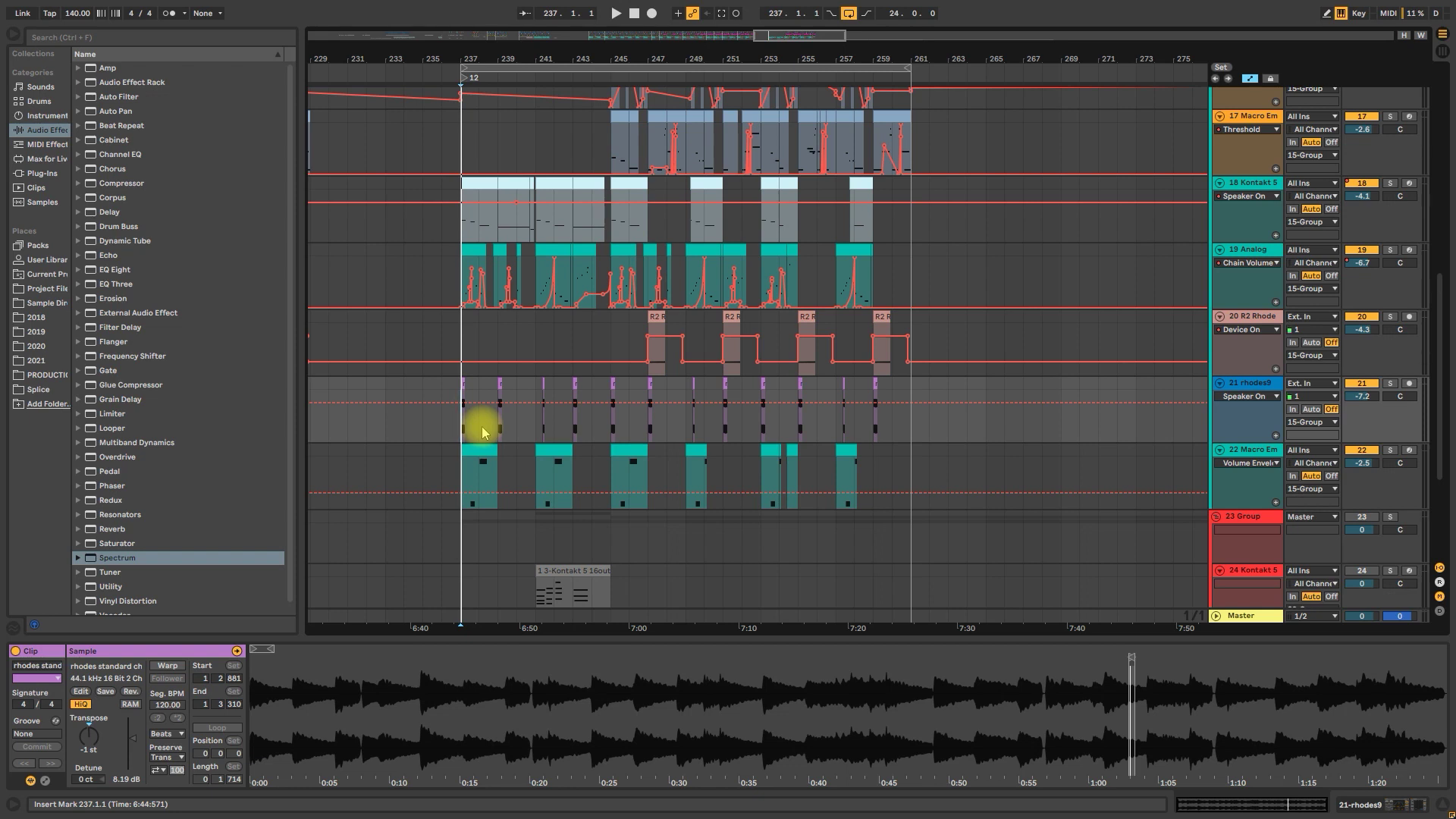
Solo the rhodes9 and Macro Em tracks (21 and 22) and play them together from bar 237
key("s")
key("space")
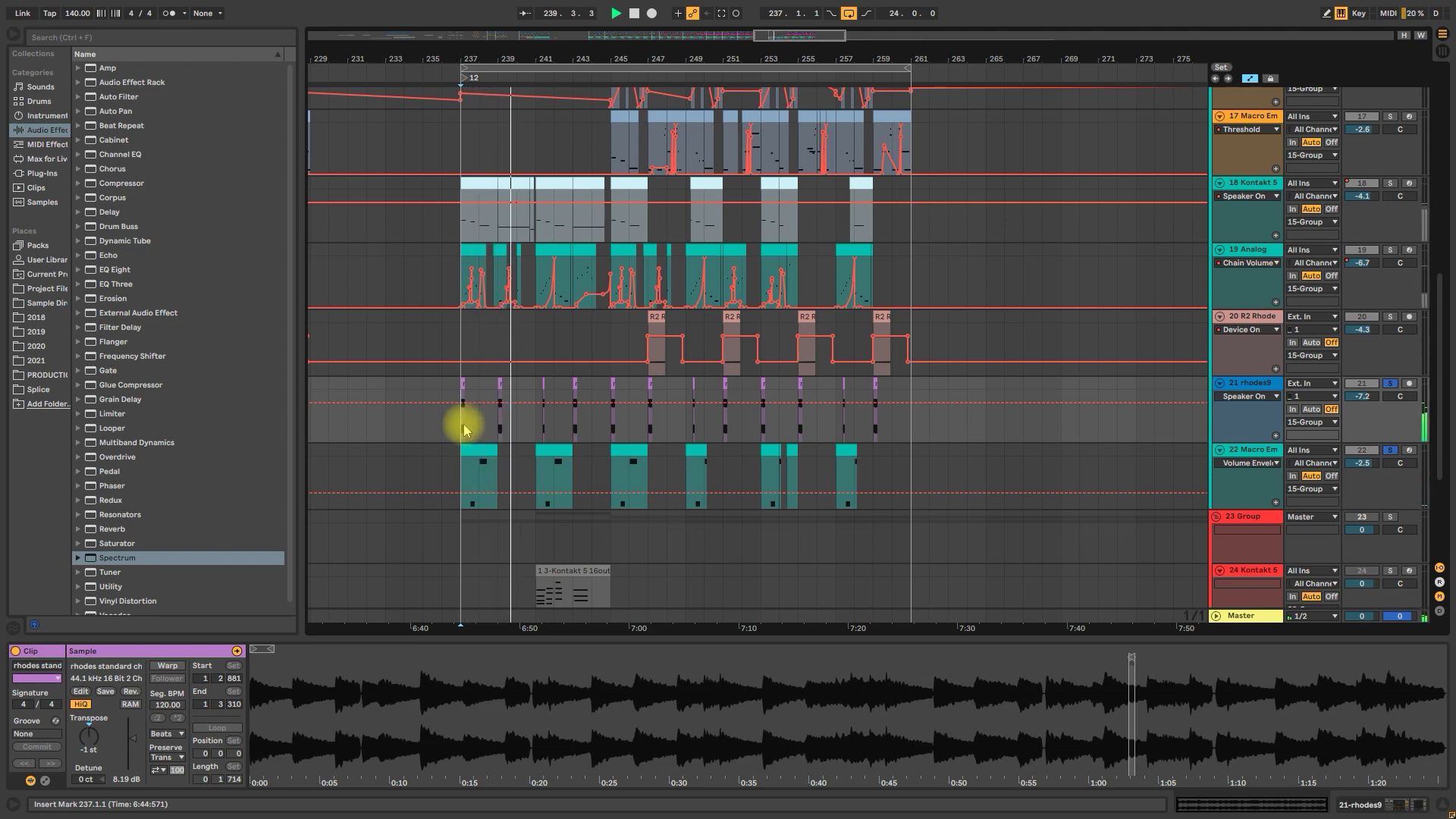
key("space")
Select the first rhodes9 clip at bar 237 and inspect its short region of the rhodes sample up close
scroll(455, 410, "down", 1)
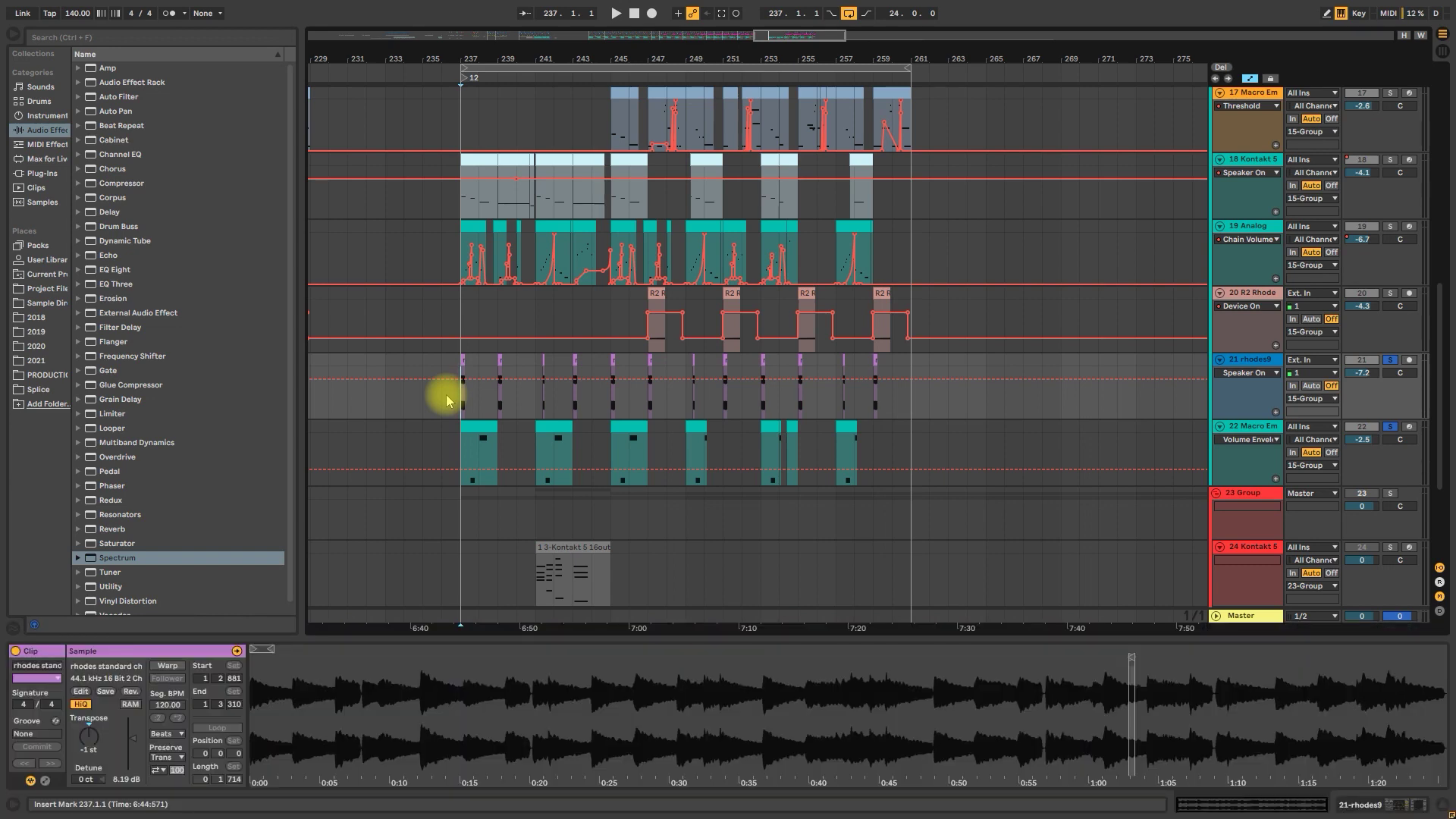
left_click_drag(462, 364, 465, 358)
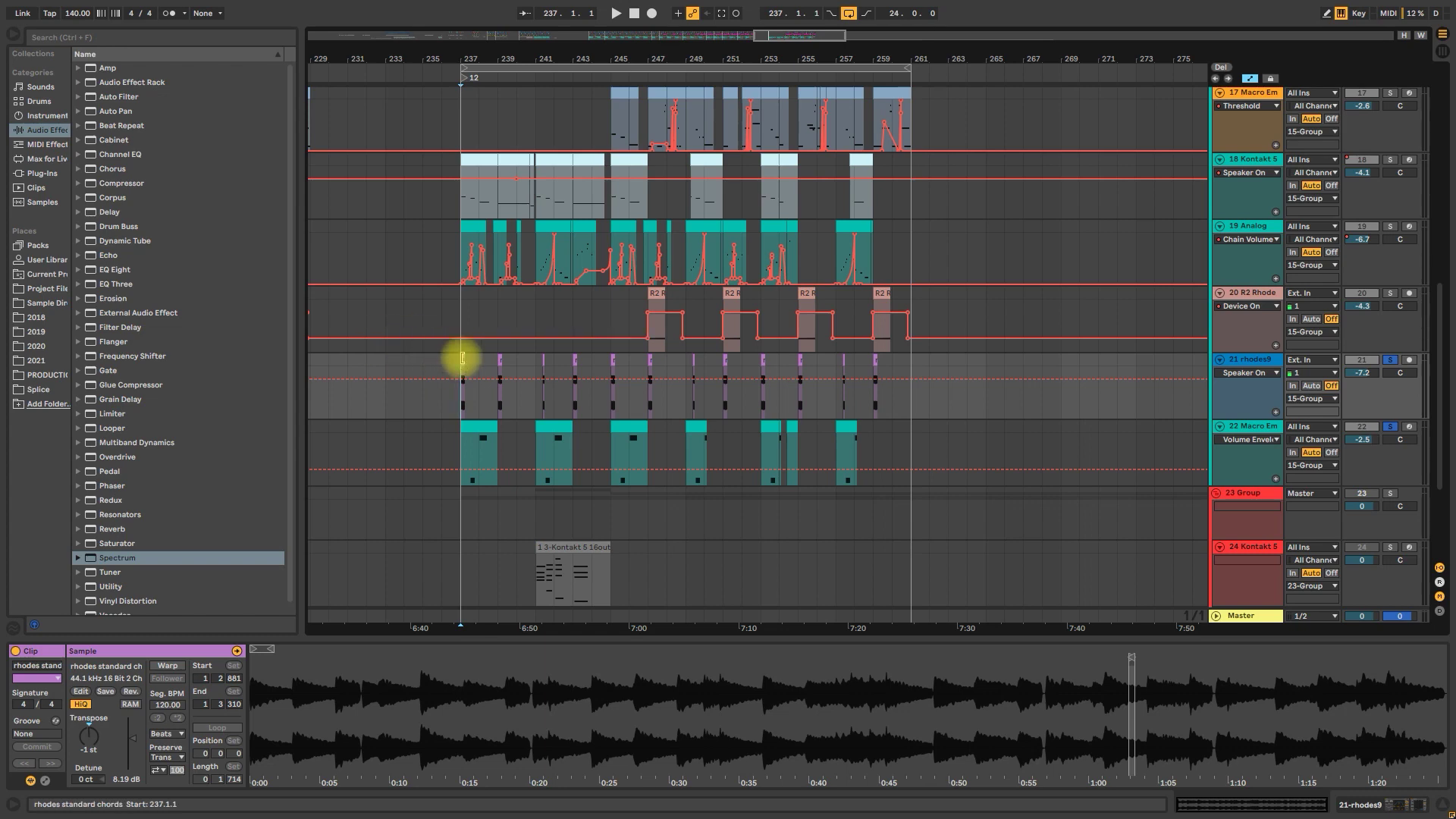
scroll(717, 678, "down", 5)
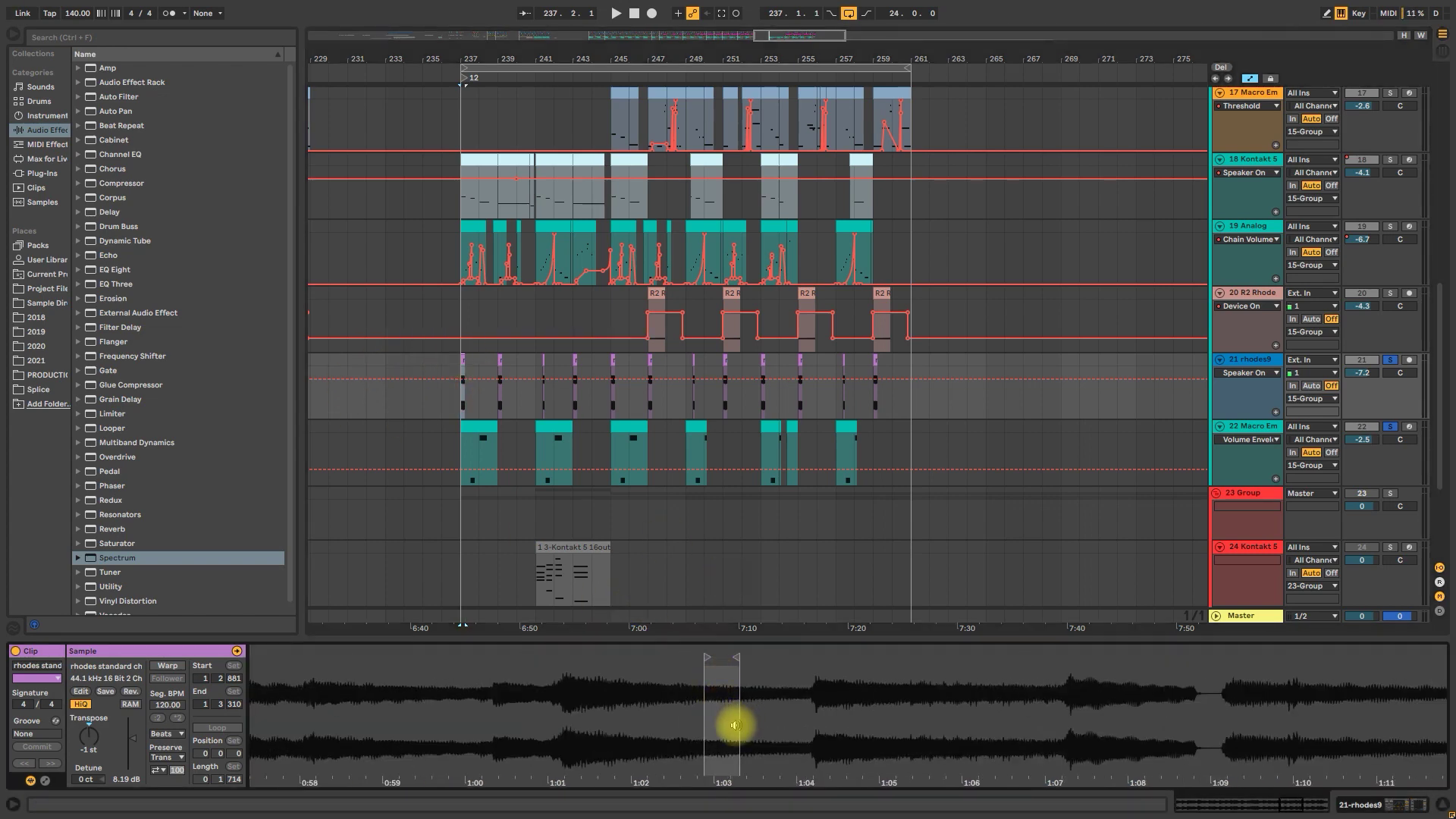
Bring up the device chain of the first Macro Em clip's track and show the S Start macro's automation in the arrangement
left_click(487, 425)
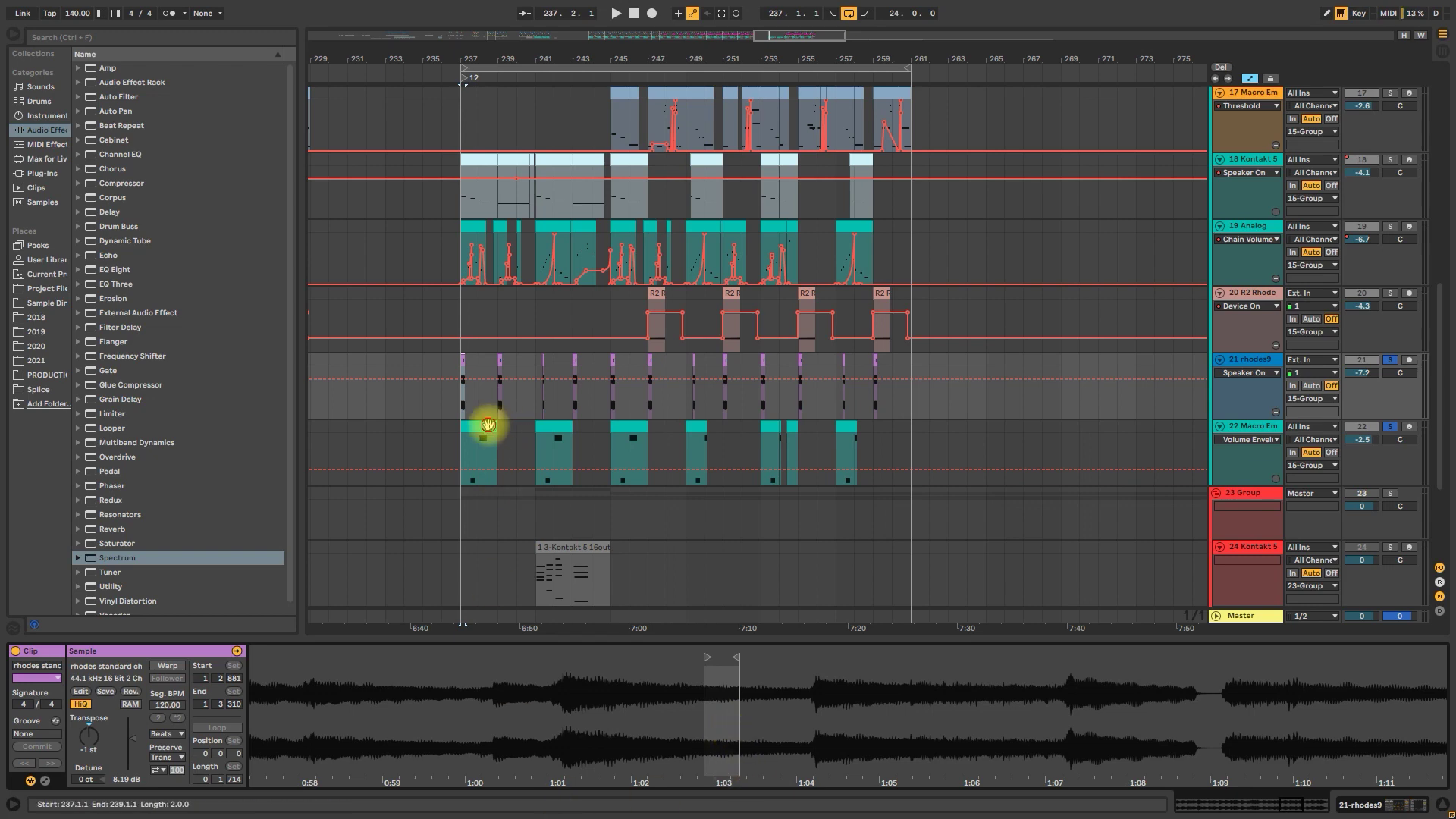
left_click(1441, 804)
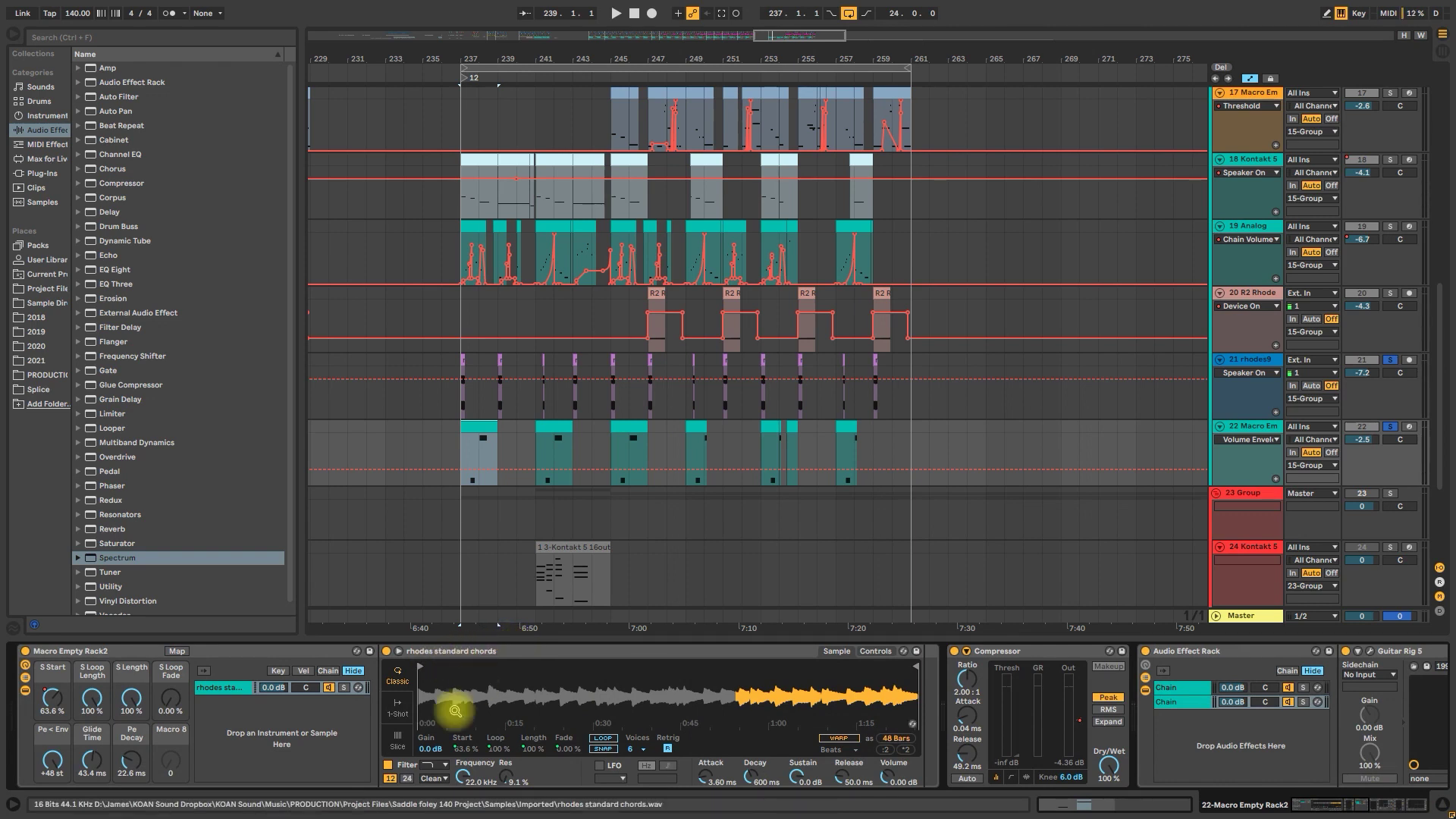
right_click(53, 696)
left_click(106, 461)
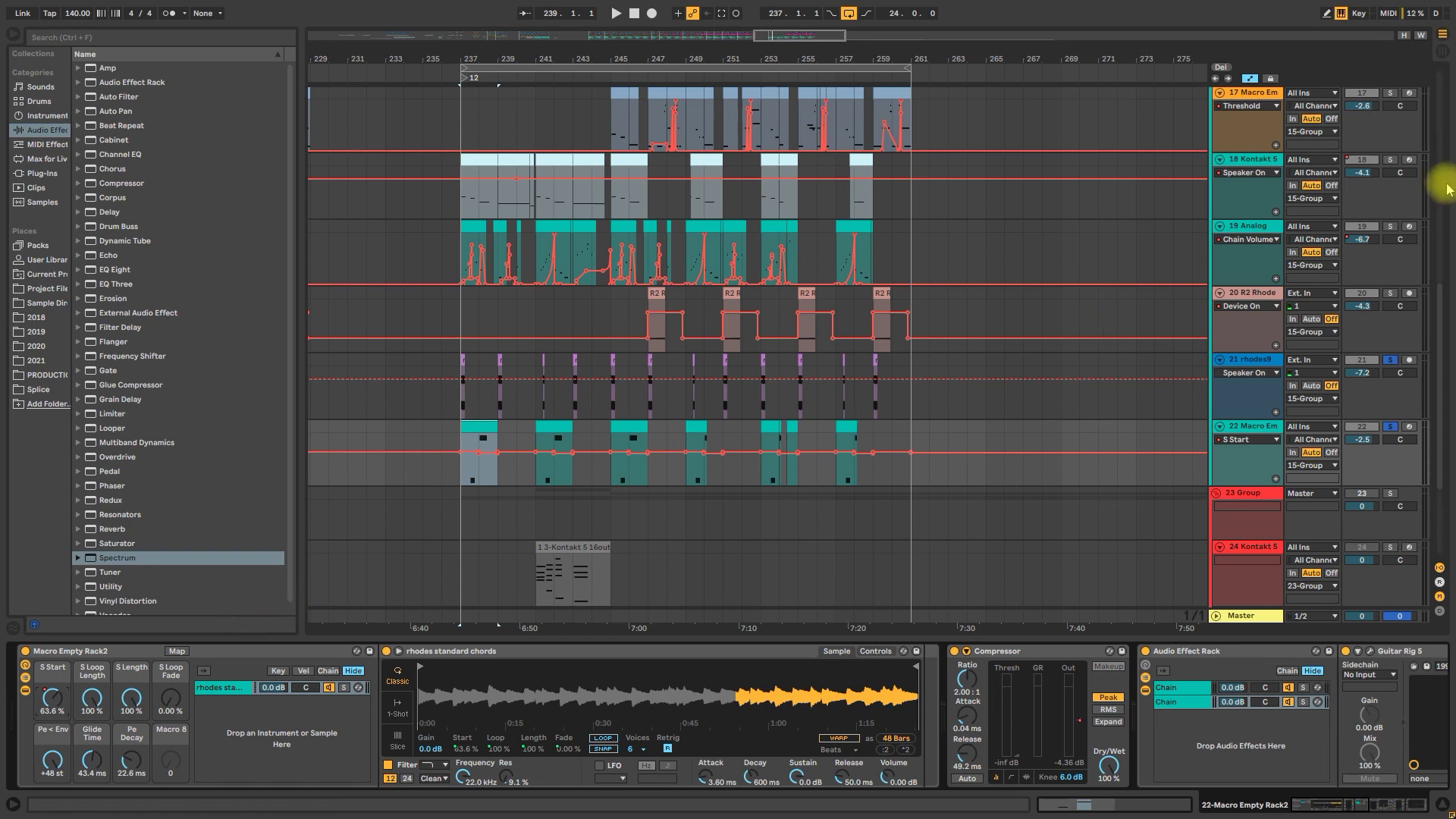
Play the soloed rhodes9 and Macro Em tracks from bar 237 to hear the sample-start automation
key("space")
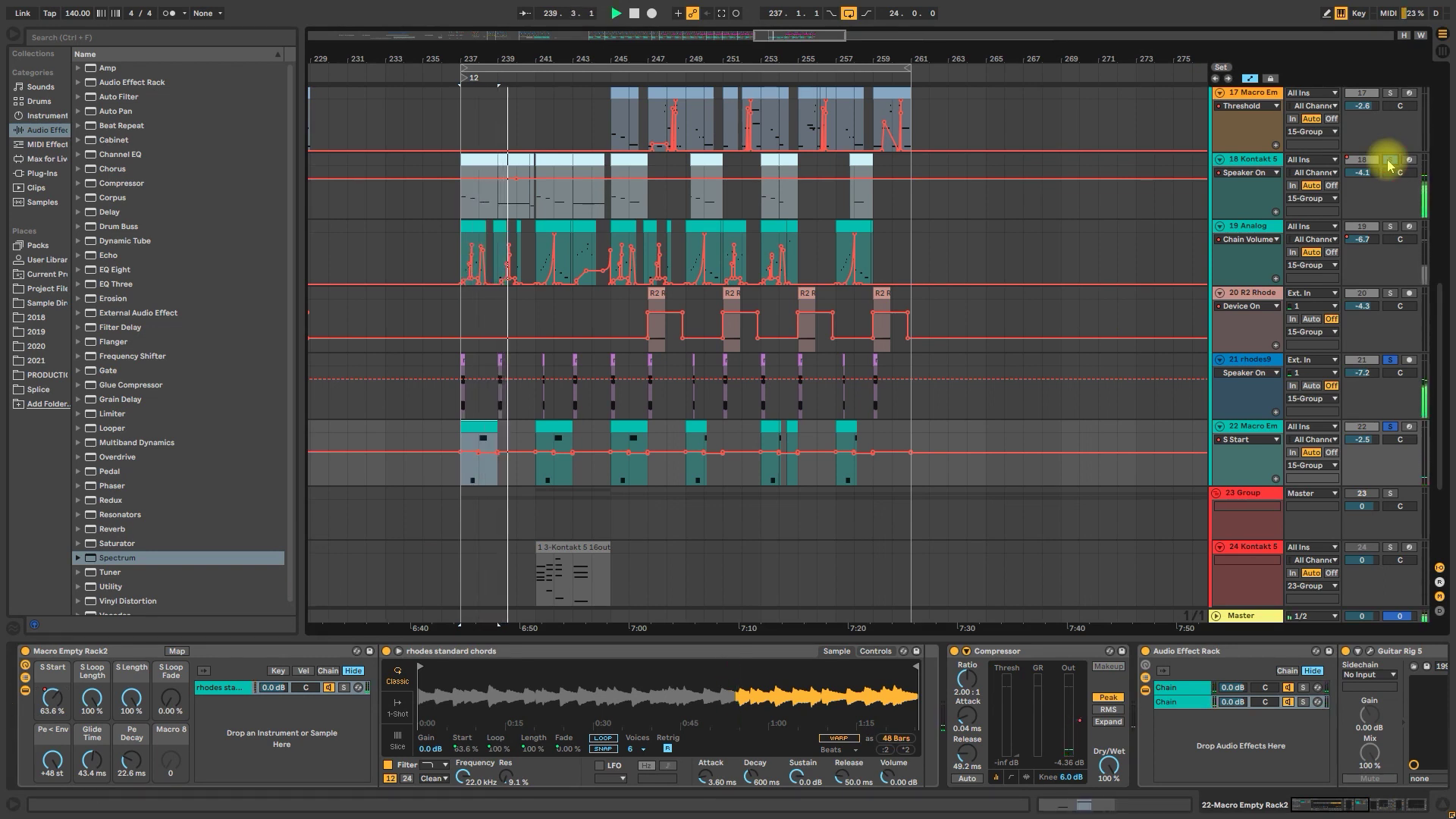
key("space")
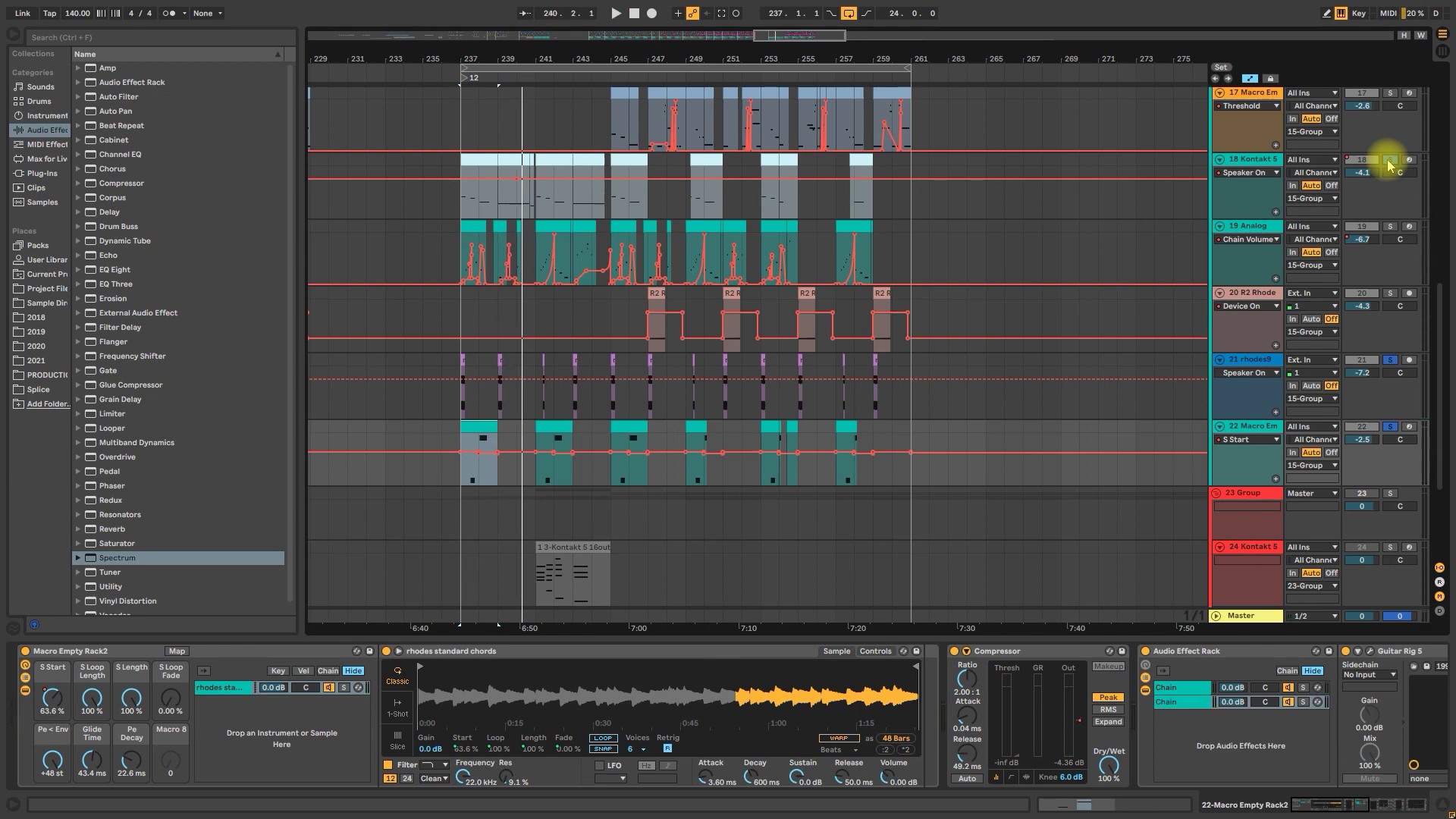
key("space")
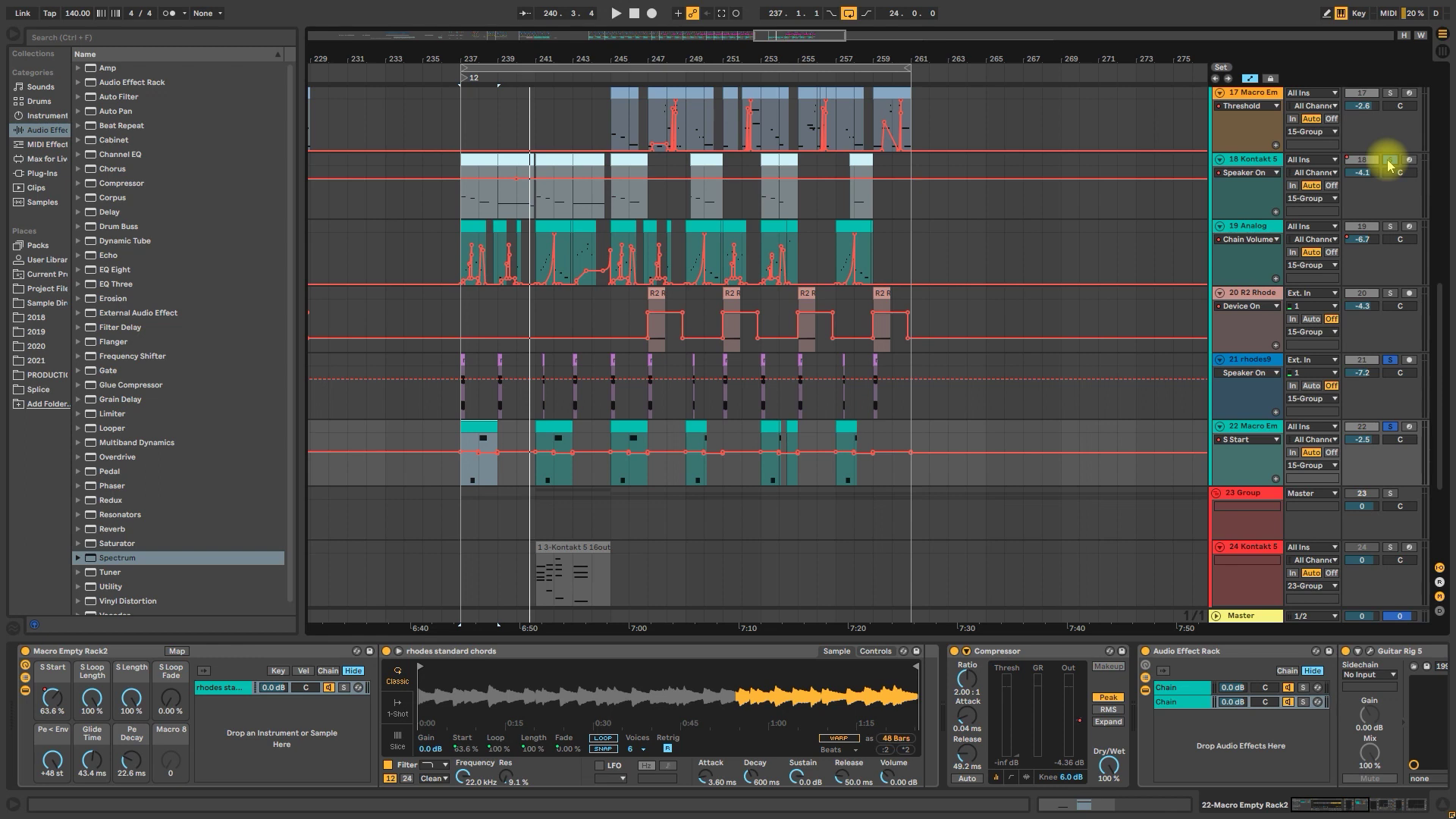
Add the Kontakt and Analog tracks (18 and 19) to the solo while playing the section
left_click(1390, 162)
key("space")
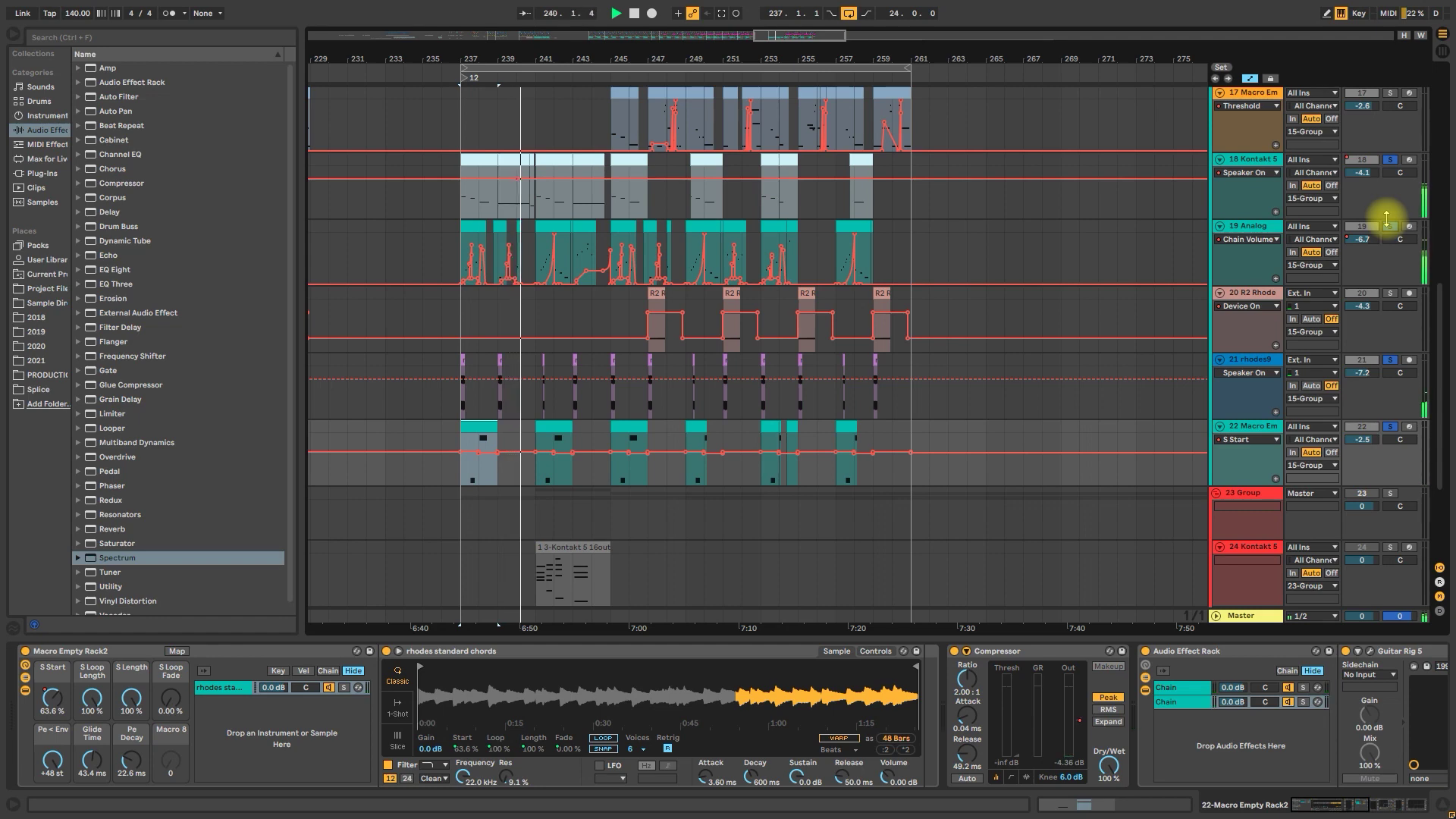
left_click(1388, 225)
Examine the notes of the Analog clips around bars 241 to 243 in an enlarged note editor during playback
left_click(543, 227)
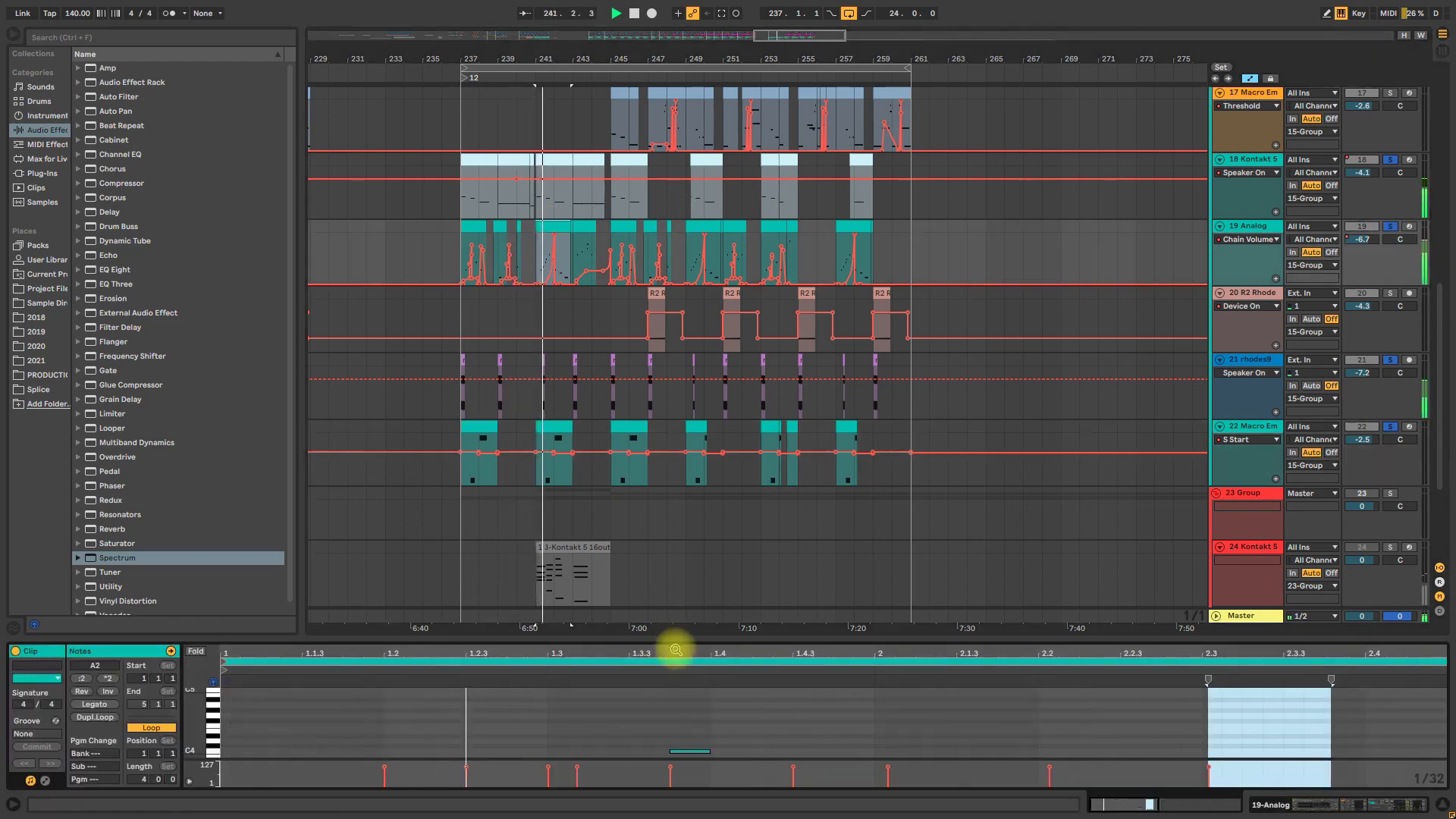
left_click_drag(669, 640, 673, 328)
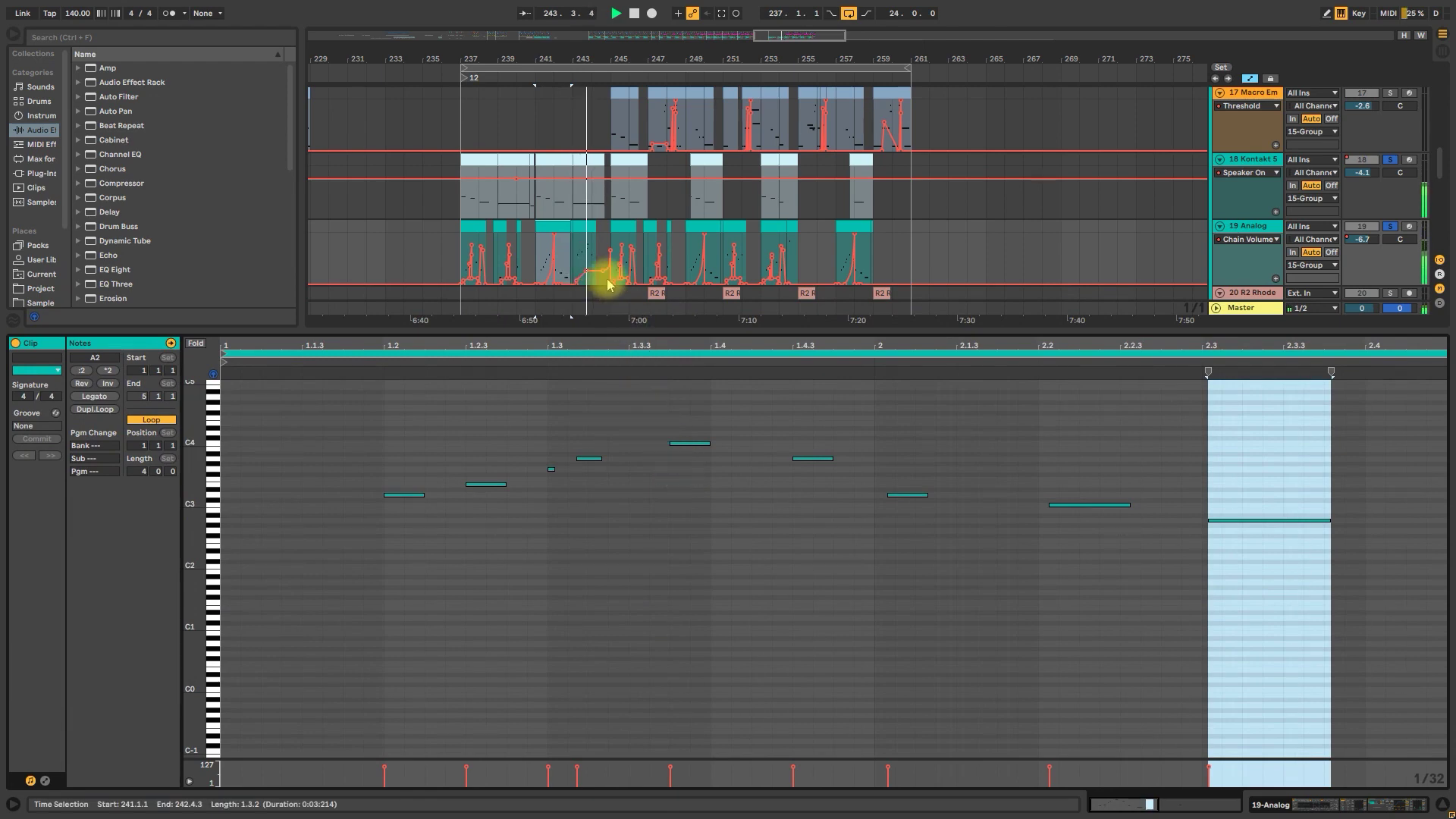
left_click(584, 226)
key("space")
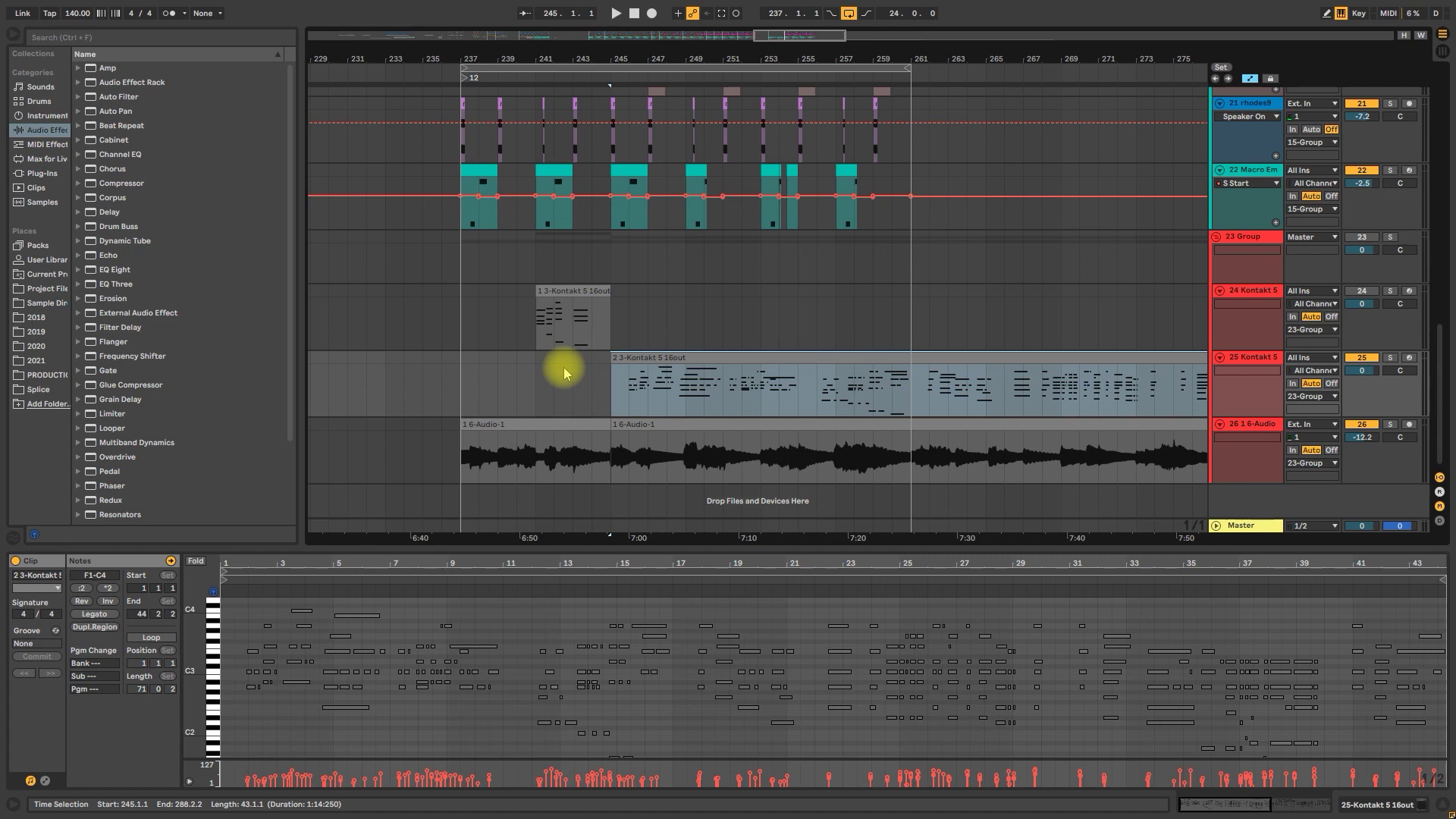
Solo Kontakt track 25, play its long clip from bar 245, and activate the 23 Group
left_click(1390, 357)
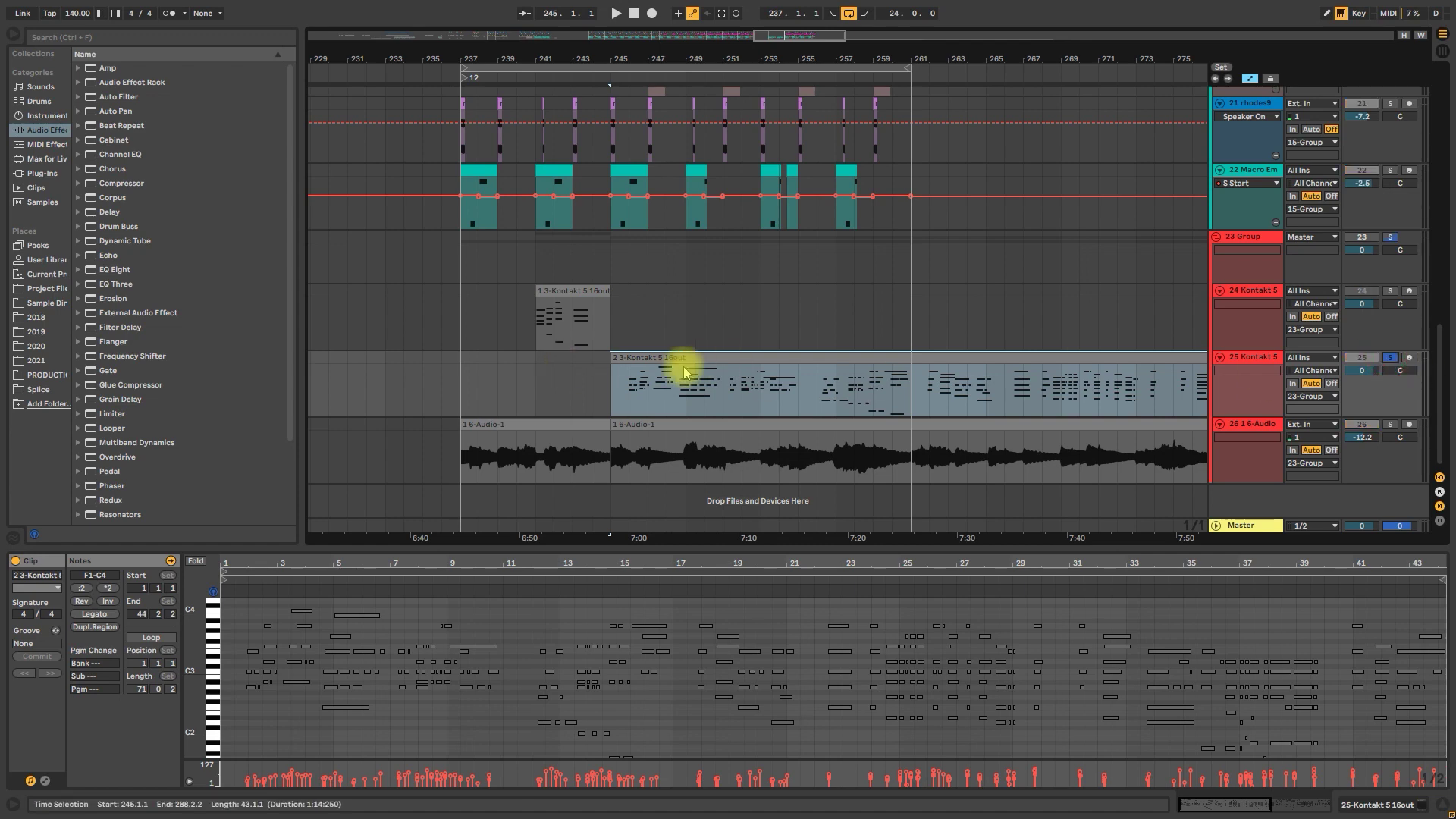
key("space")
left_click_drag(767, 48, 1428, 213)
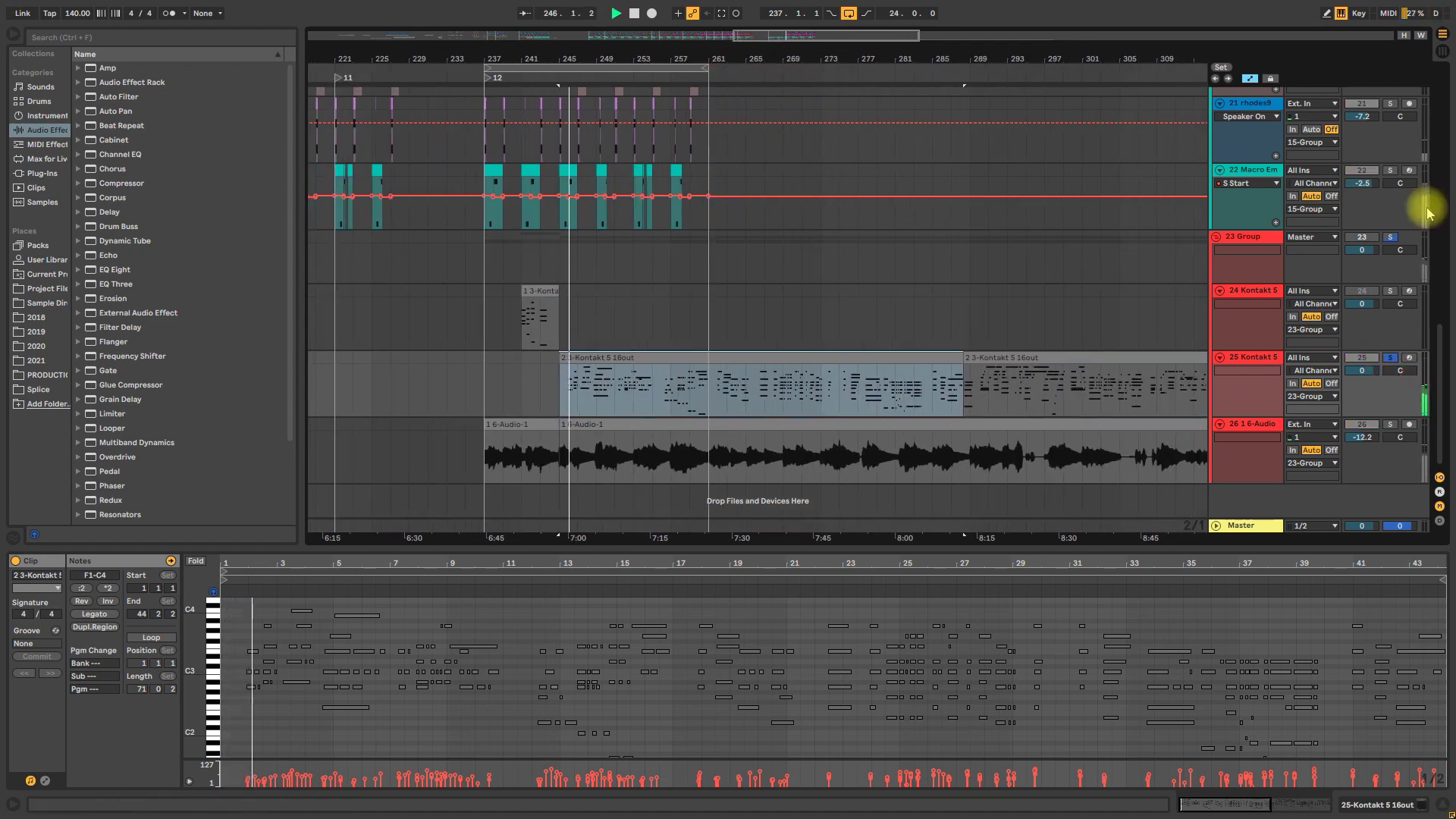
left_click(1362, 237)
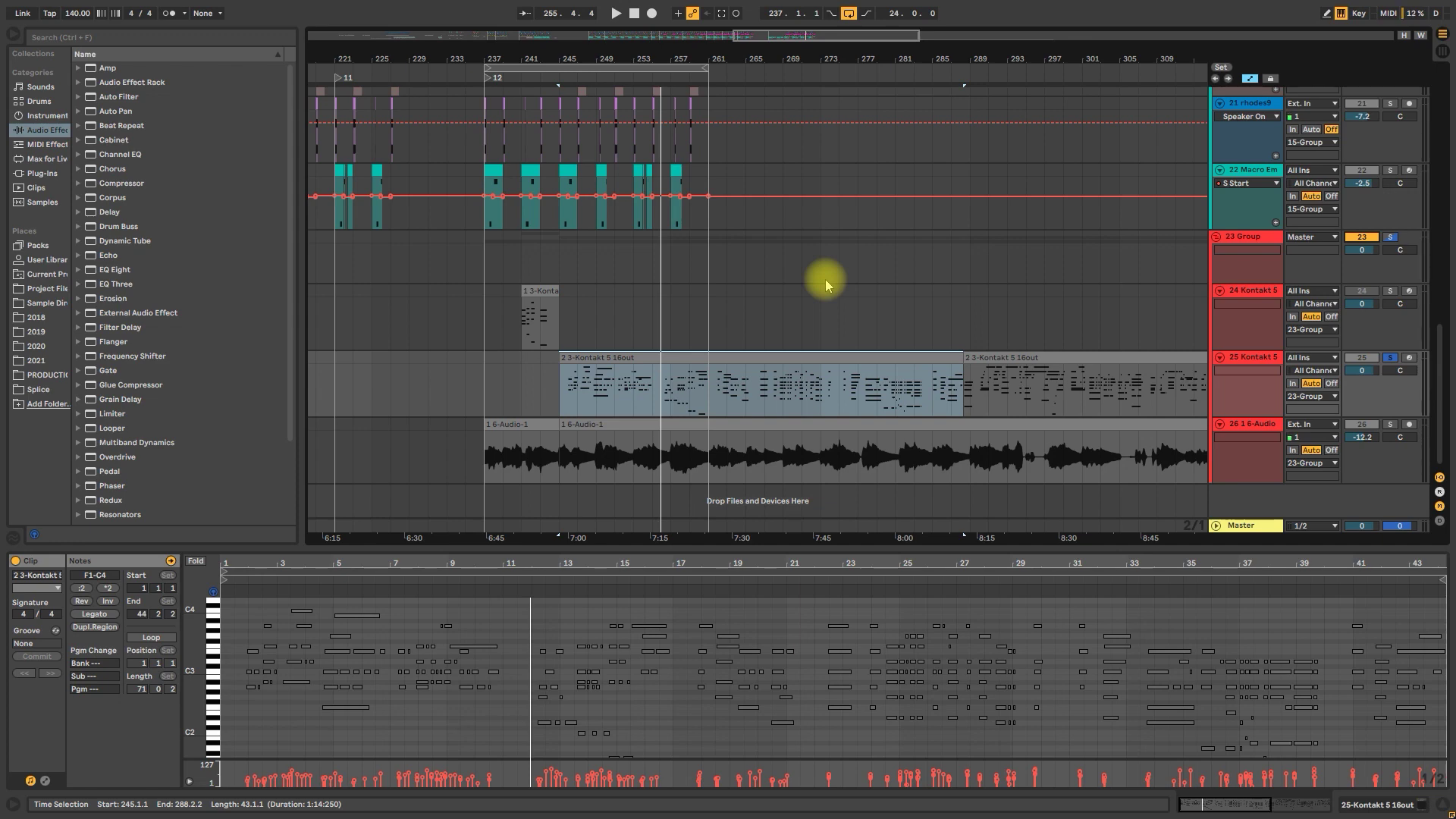
Play the second Kontakt clip on track 25 from about bar 288, then take the track out of solo
left_click_drag(1010, 48, 1011, 30)
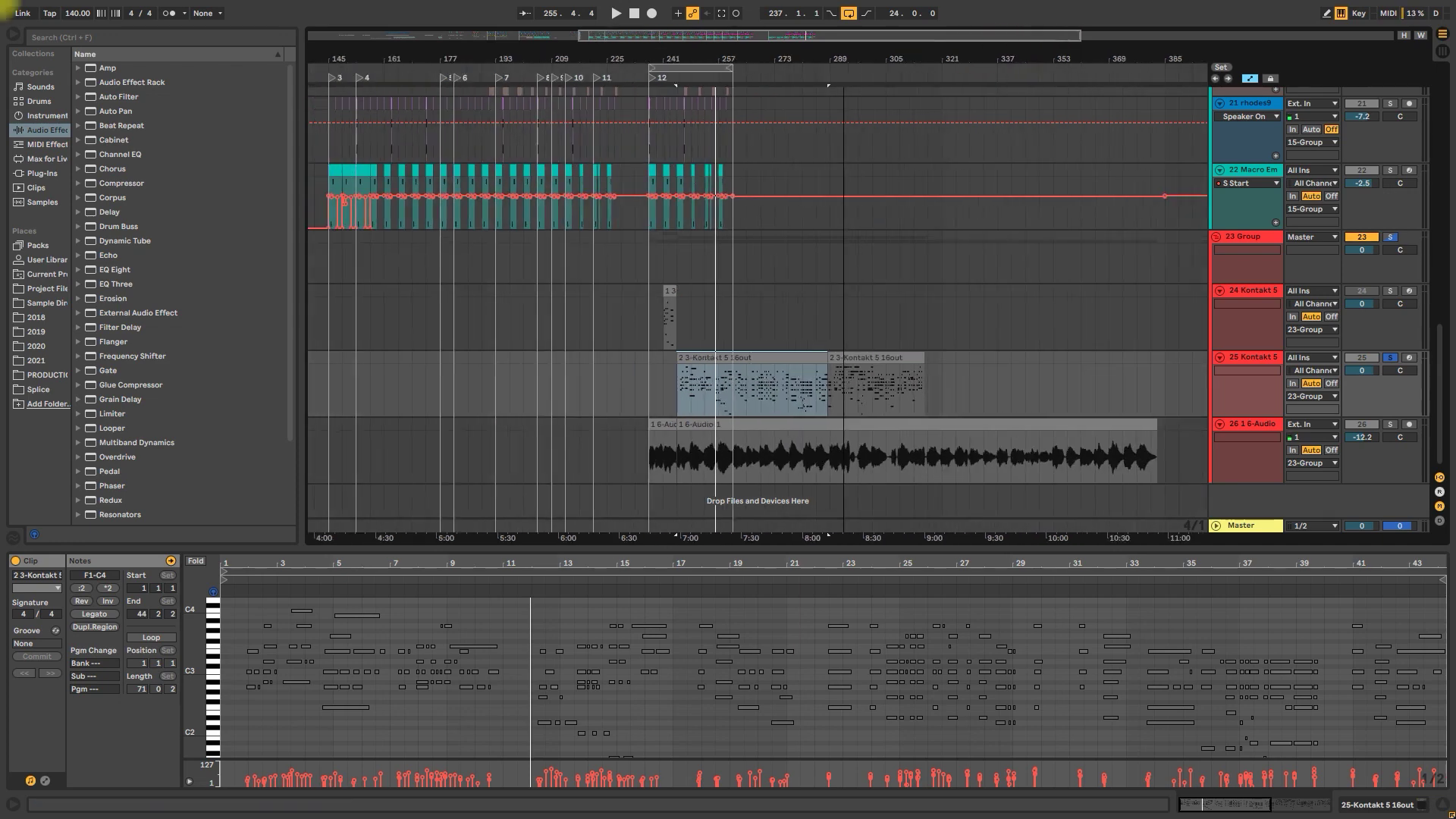
left_click(840, 363)
key("space")
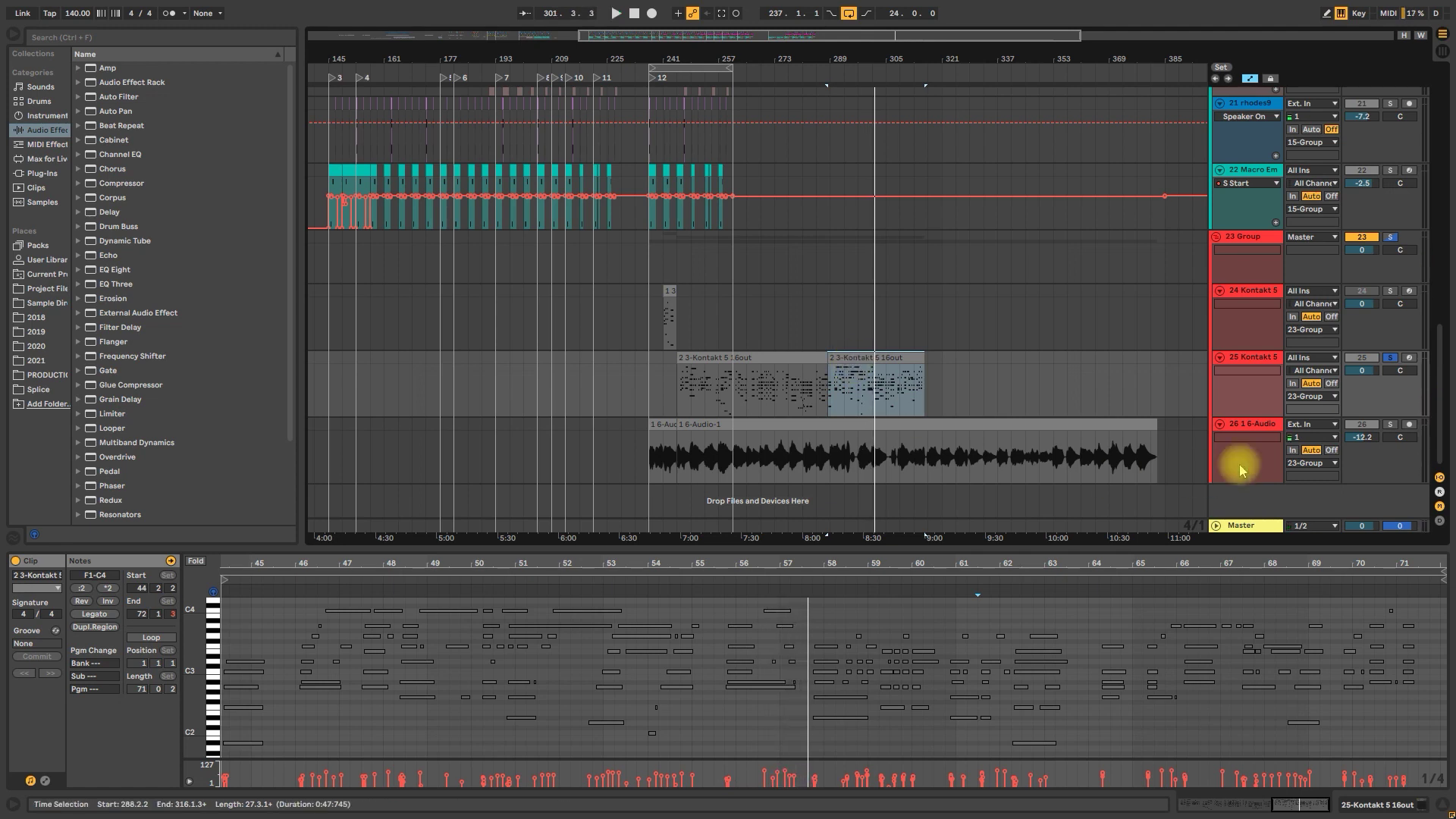
left_click(1390, 358)
Play the first 6-Audio clip on track 26 from bar 237 in solo, then unsolo the track
left_click(663, 431)
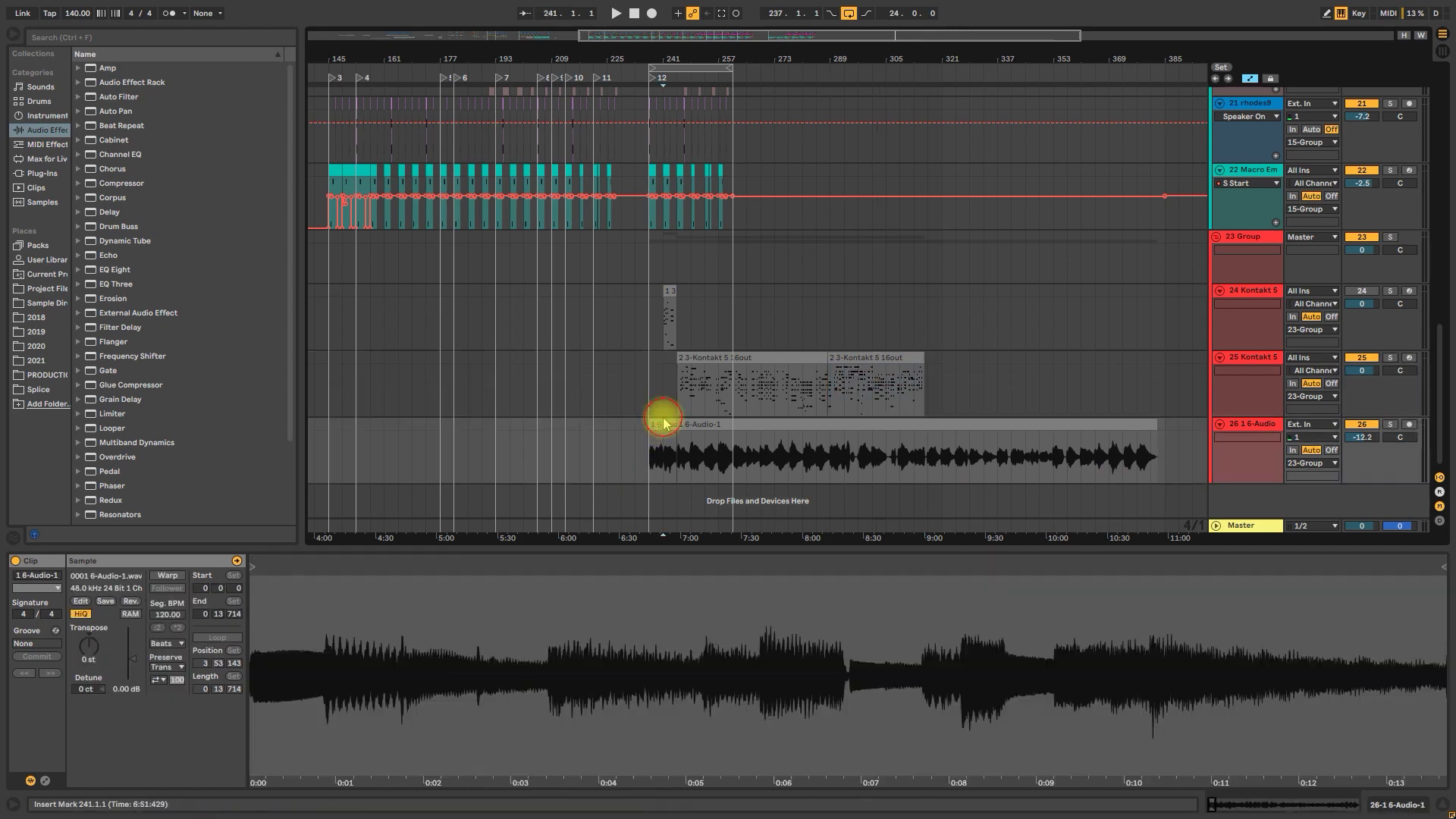
key("space")
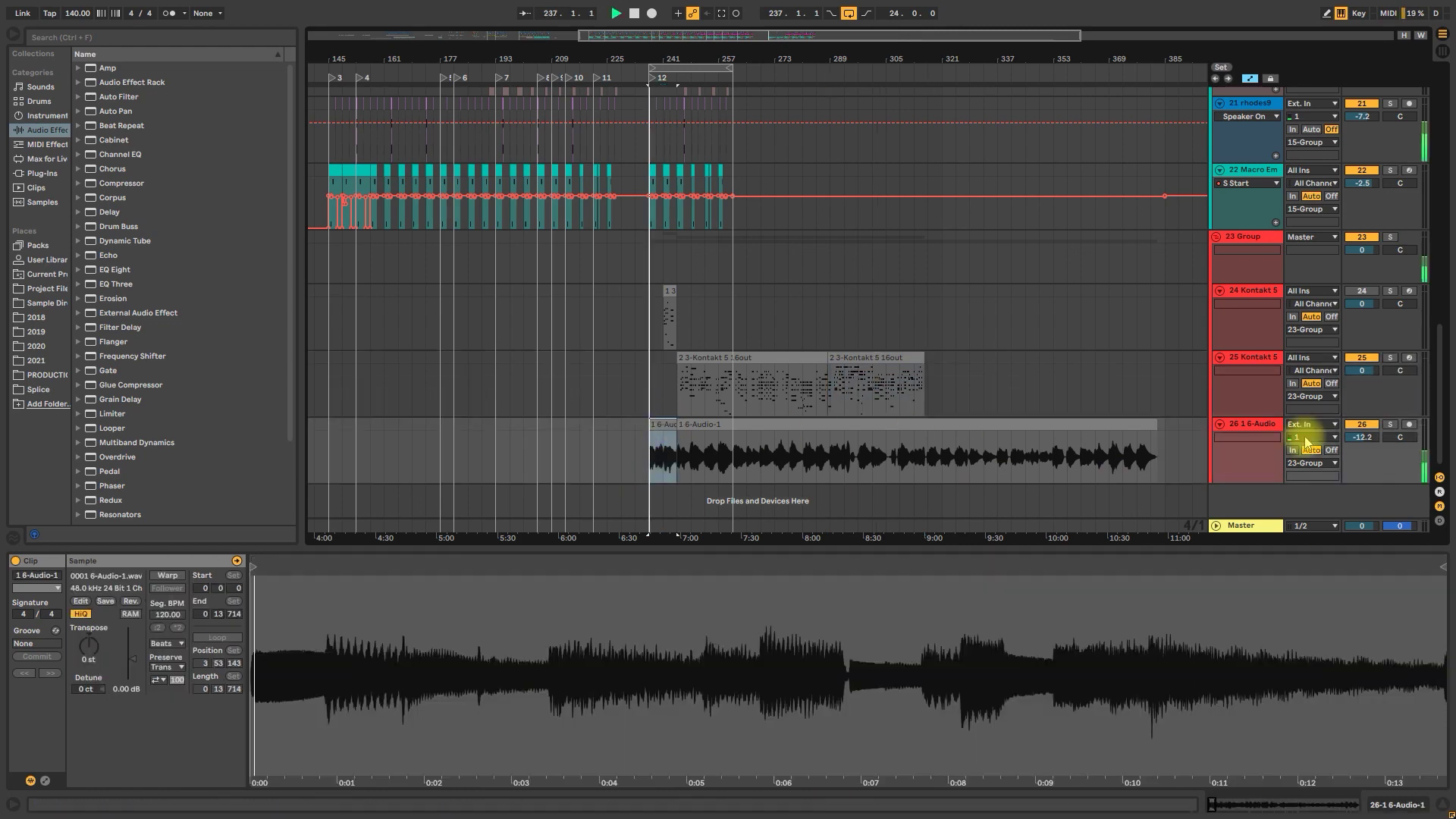
left_click(1391, 425)
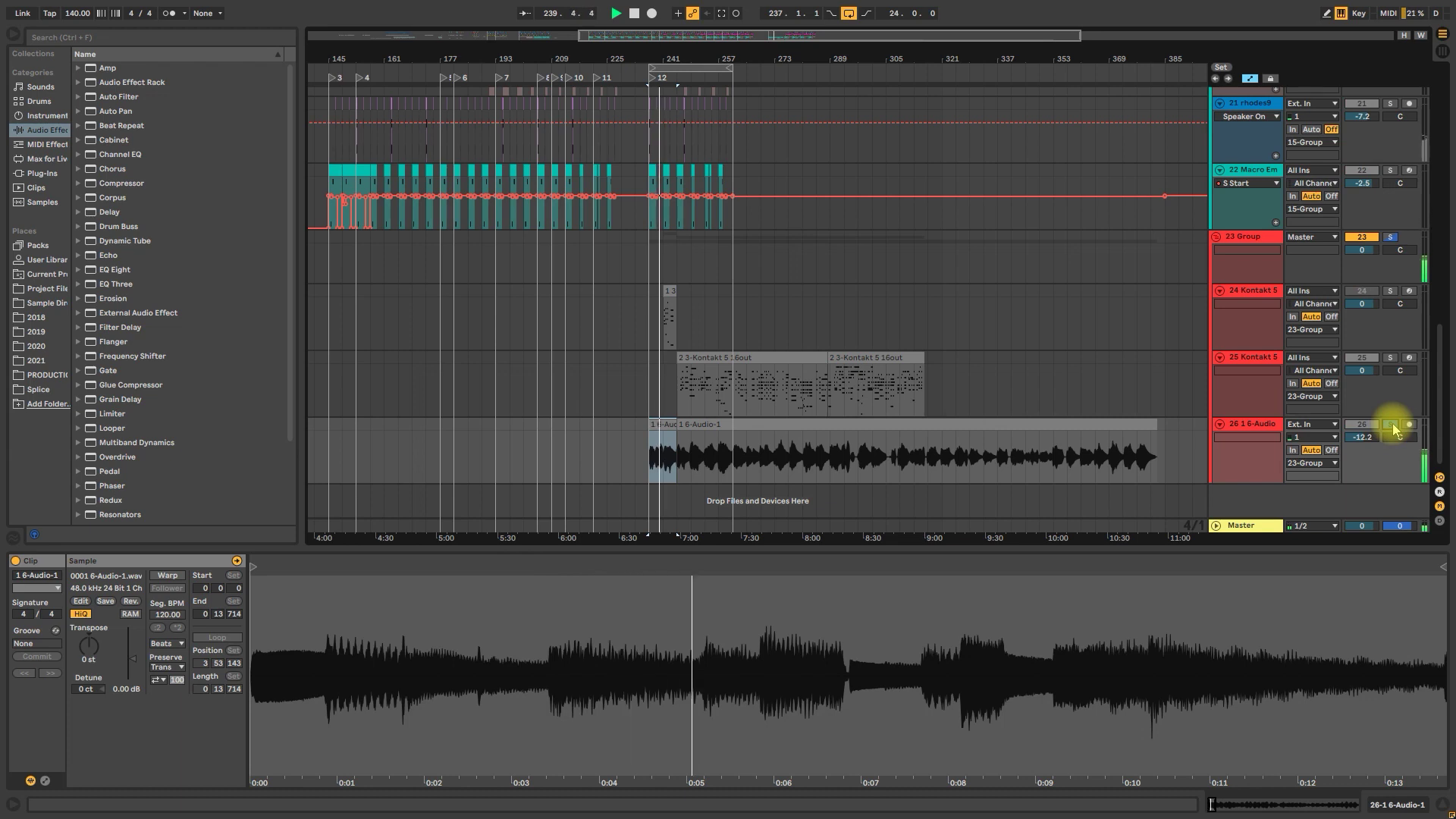
left_click(1391, 426)
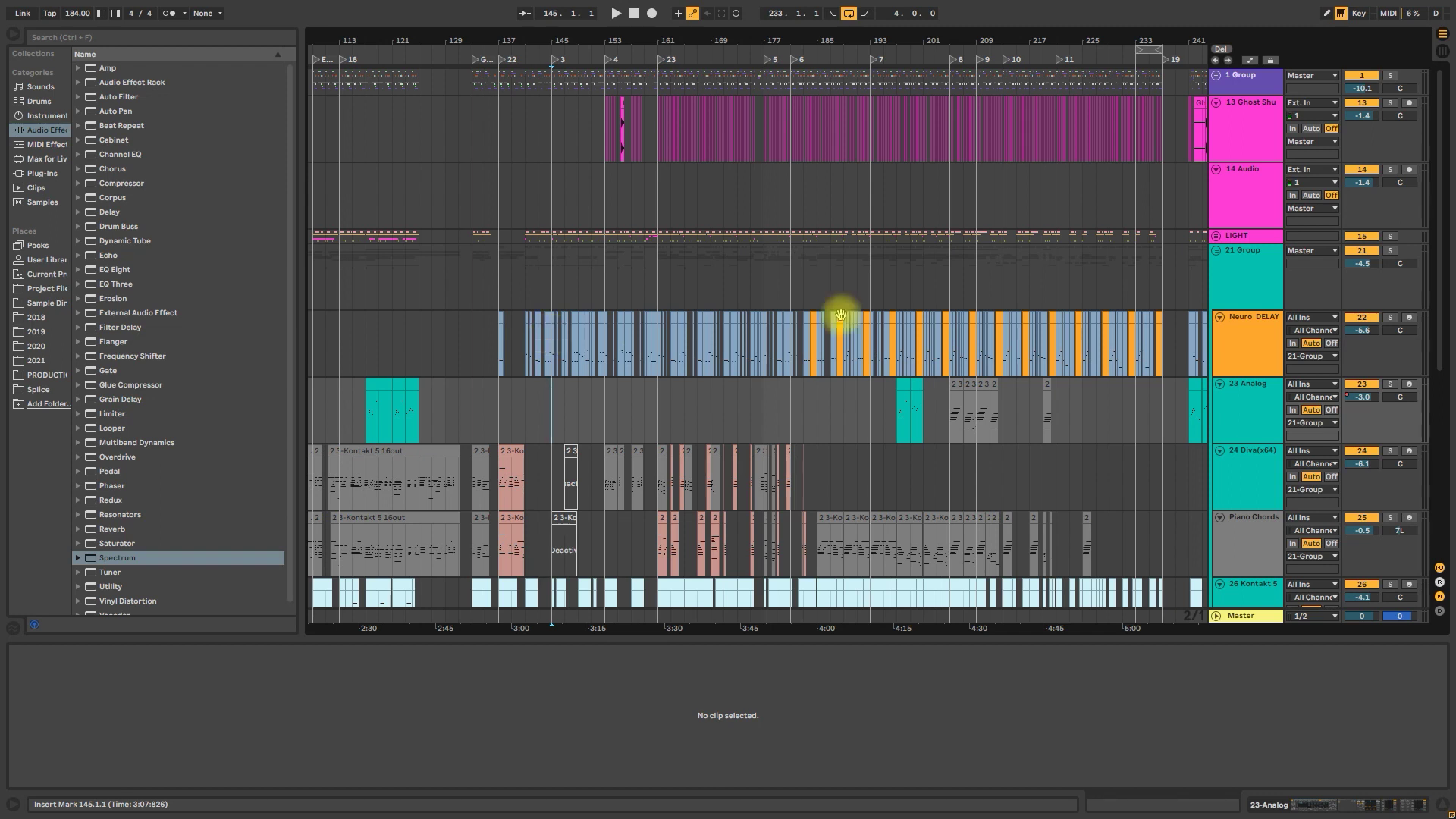
Solo the LIGHT, Ghost Shu and 1 Group tracks, play from bar 145, and bring the remaining tracks back in
left_click(1390, 236)
left_click(1391, 103)
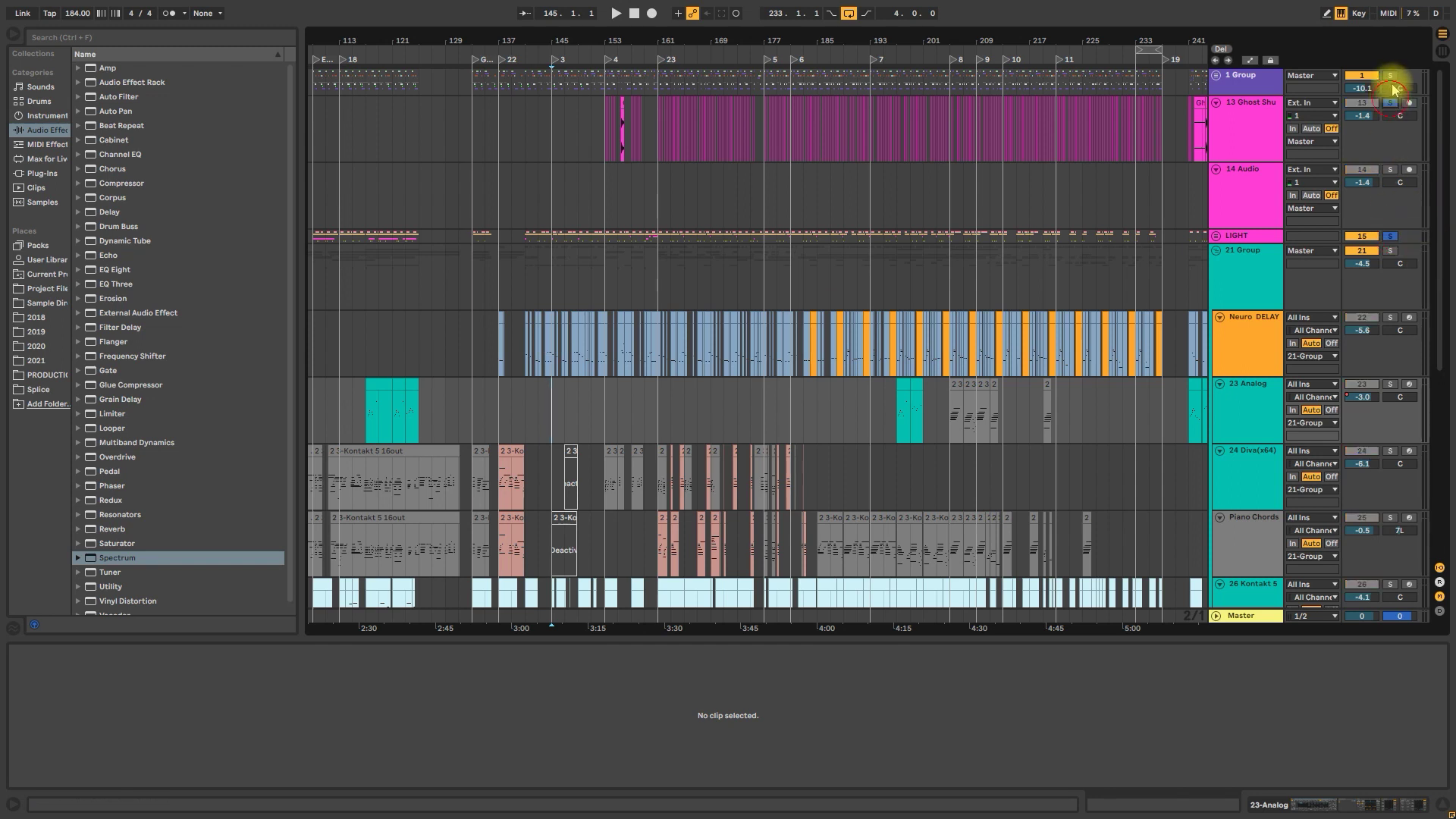
key("space")
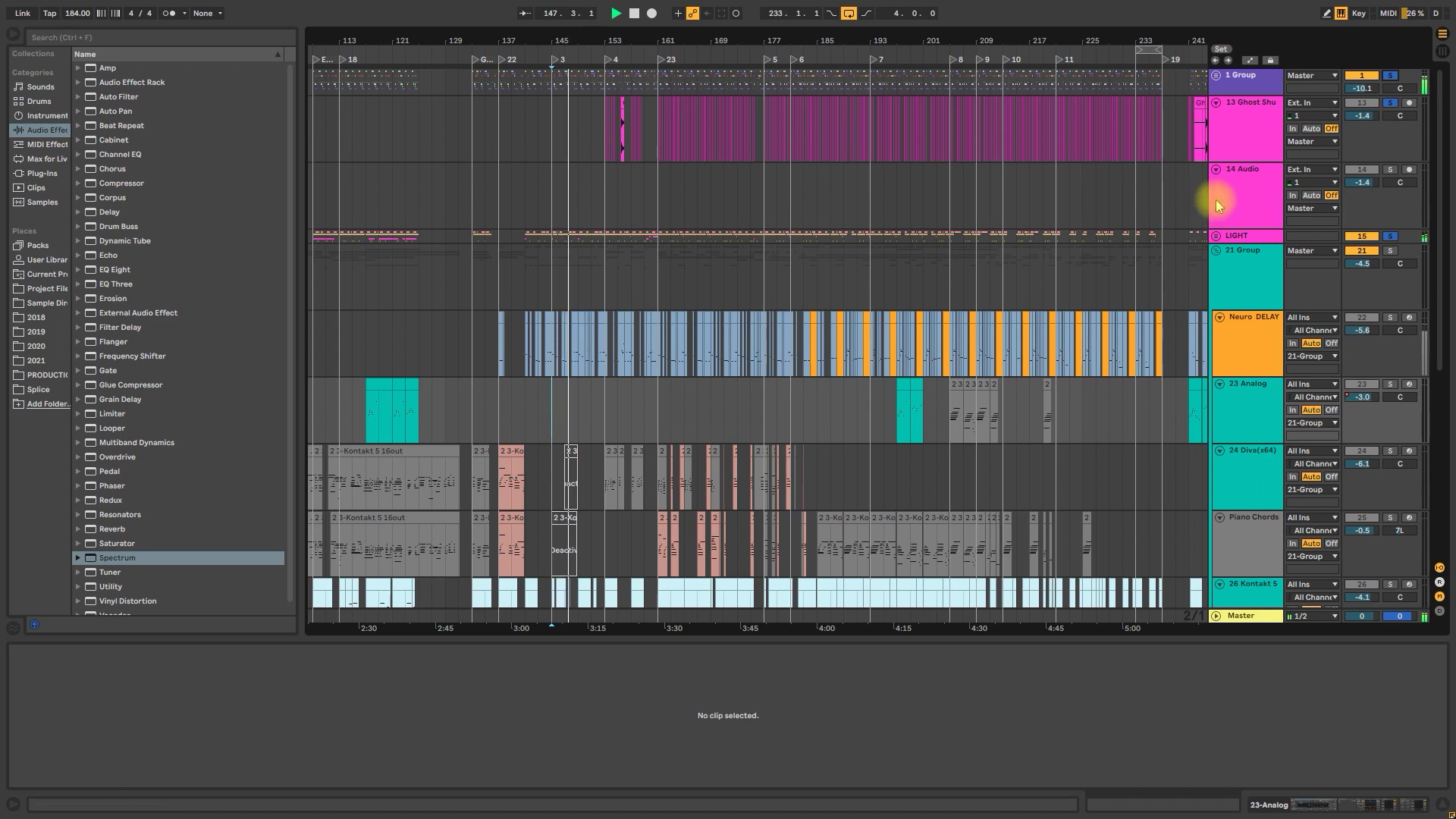
left_click(1391, 236)
left_click(1397, 239)
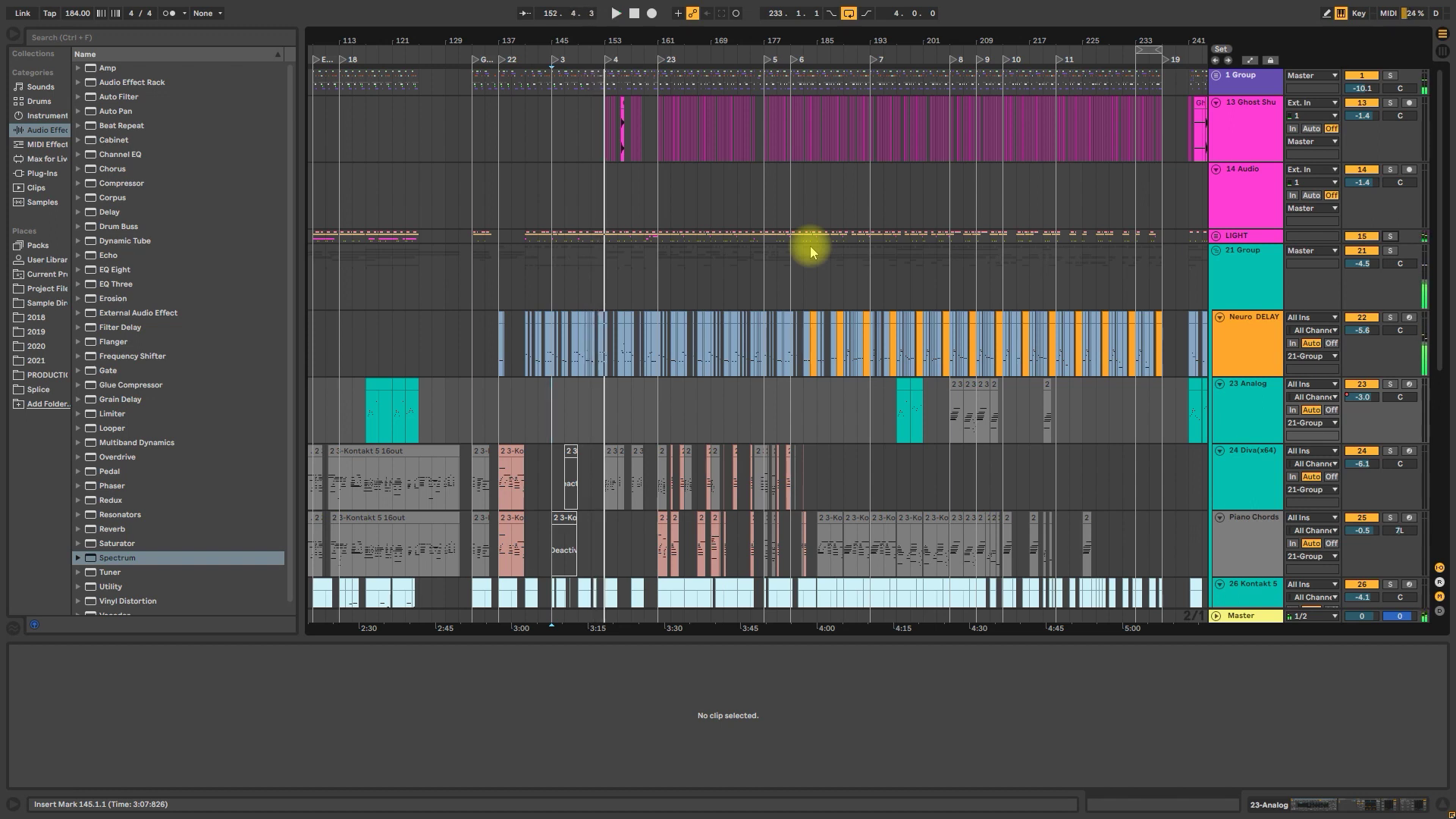
Play the arrangement from the Piano Chords clips at bars 133 and 137 with all tracks audible
left_click(607, 199)
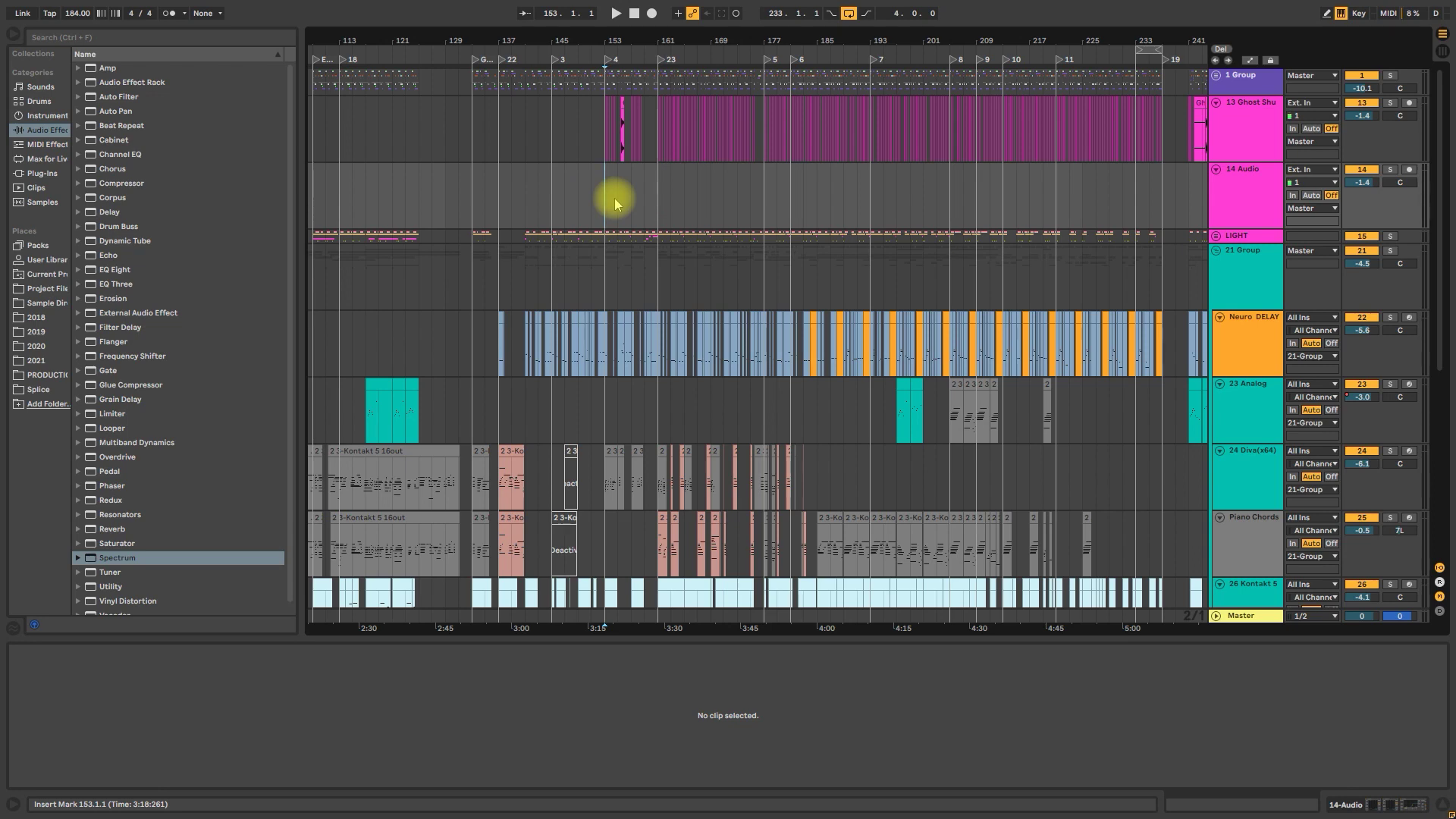
scroll(615, 198, "down", 3)
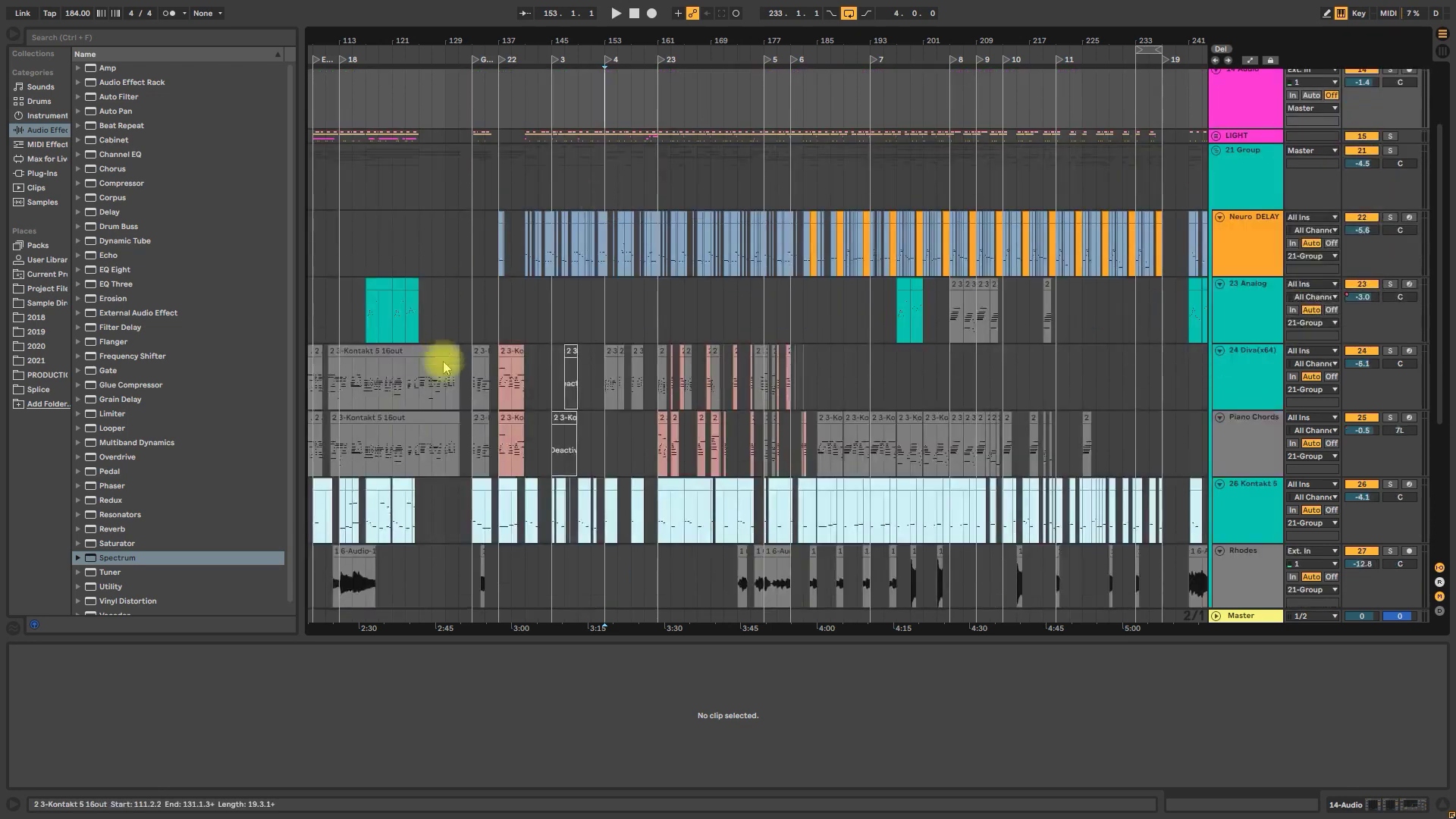
left_click(480, 421)
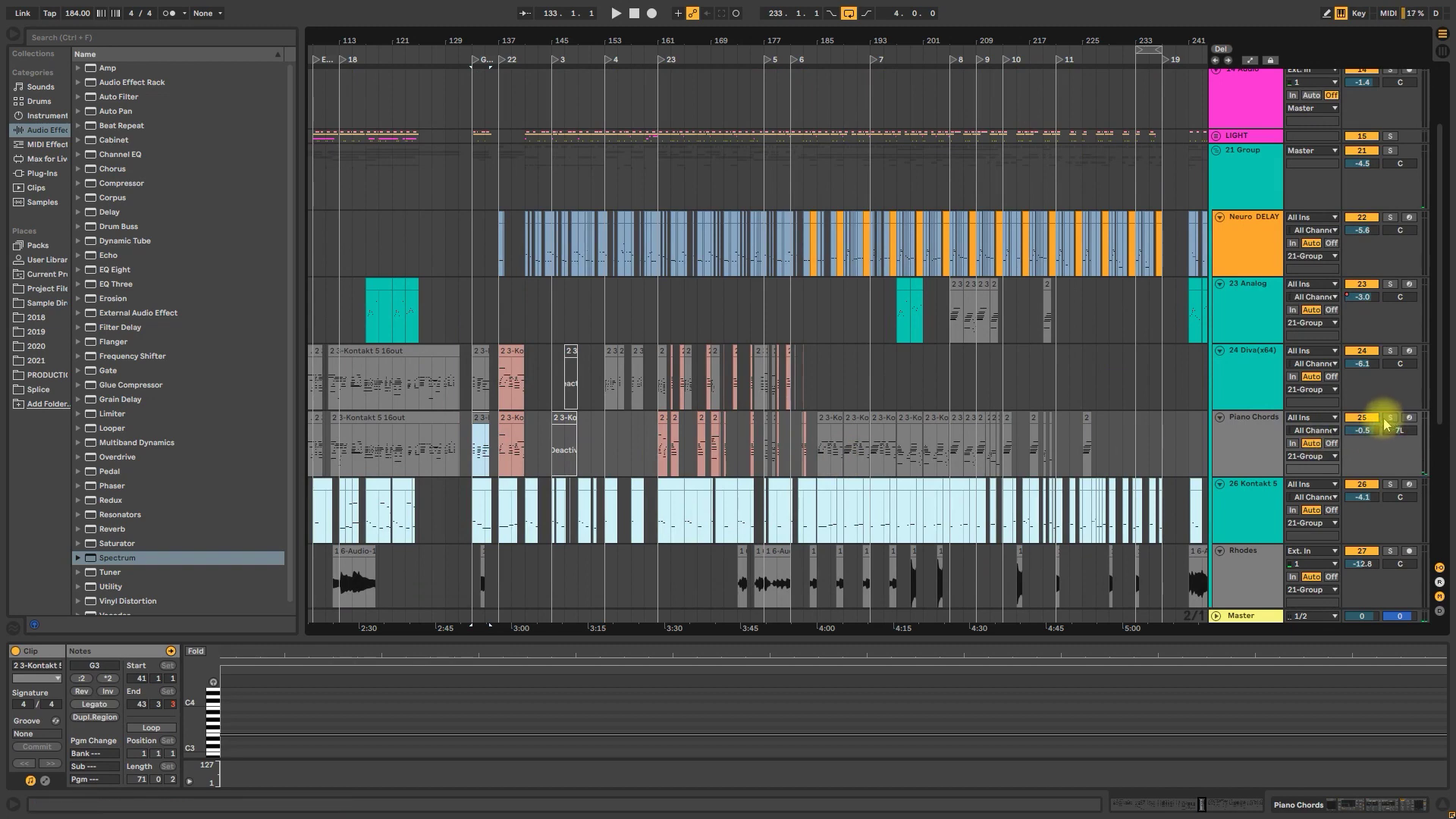
key("space")
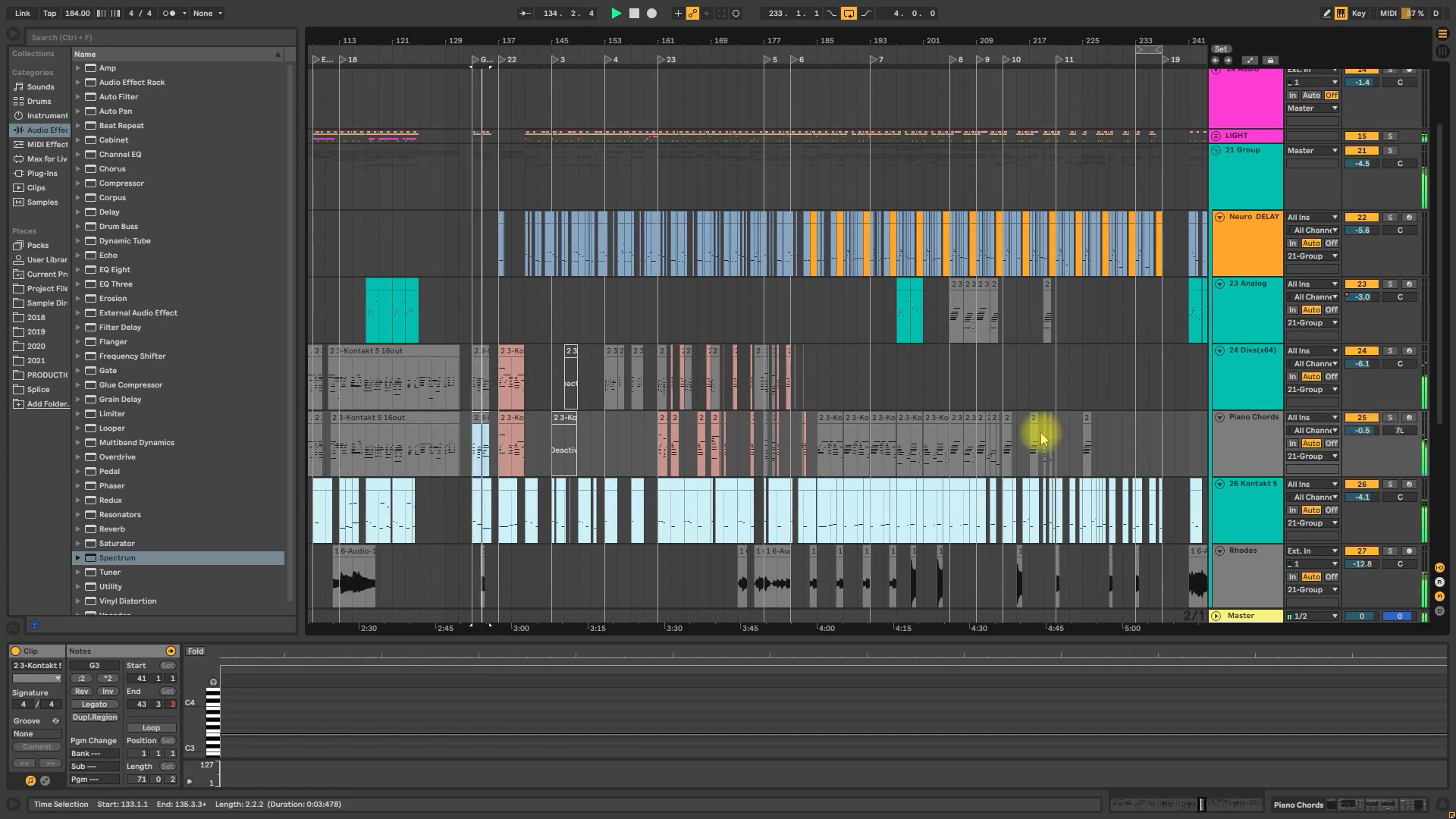
left_click(502, 425)
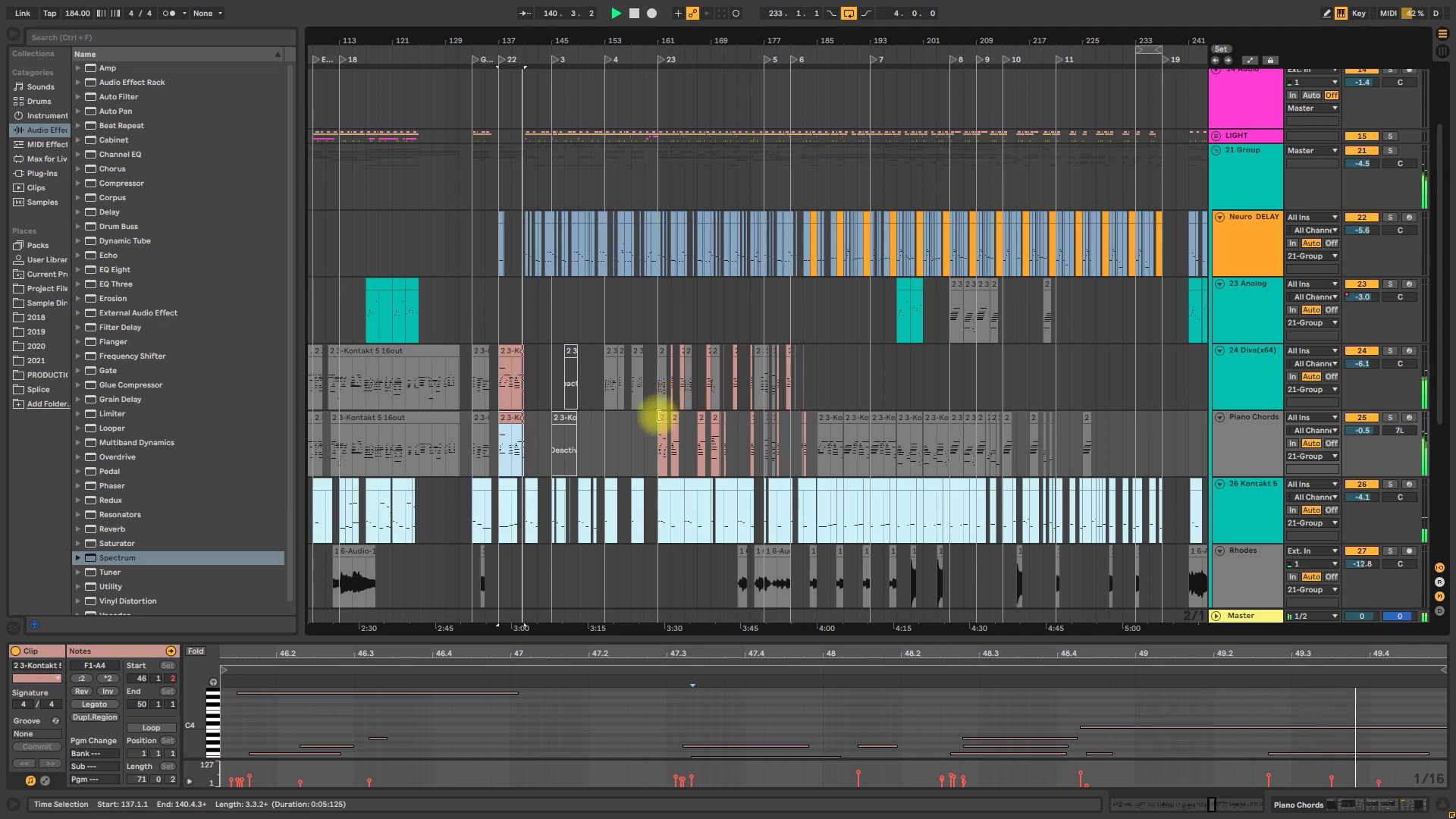
Play from the Piano Chords clip at bar 161, toggling that track's solo on and off
left_click(660, 434)
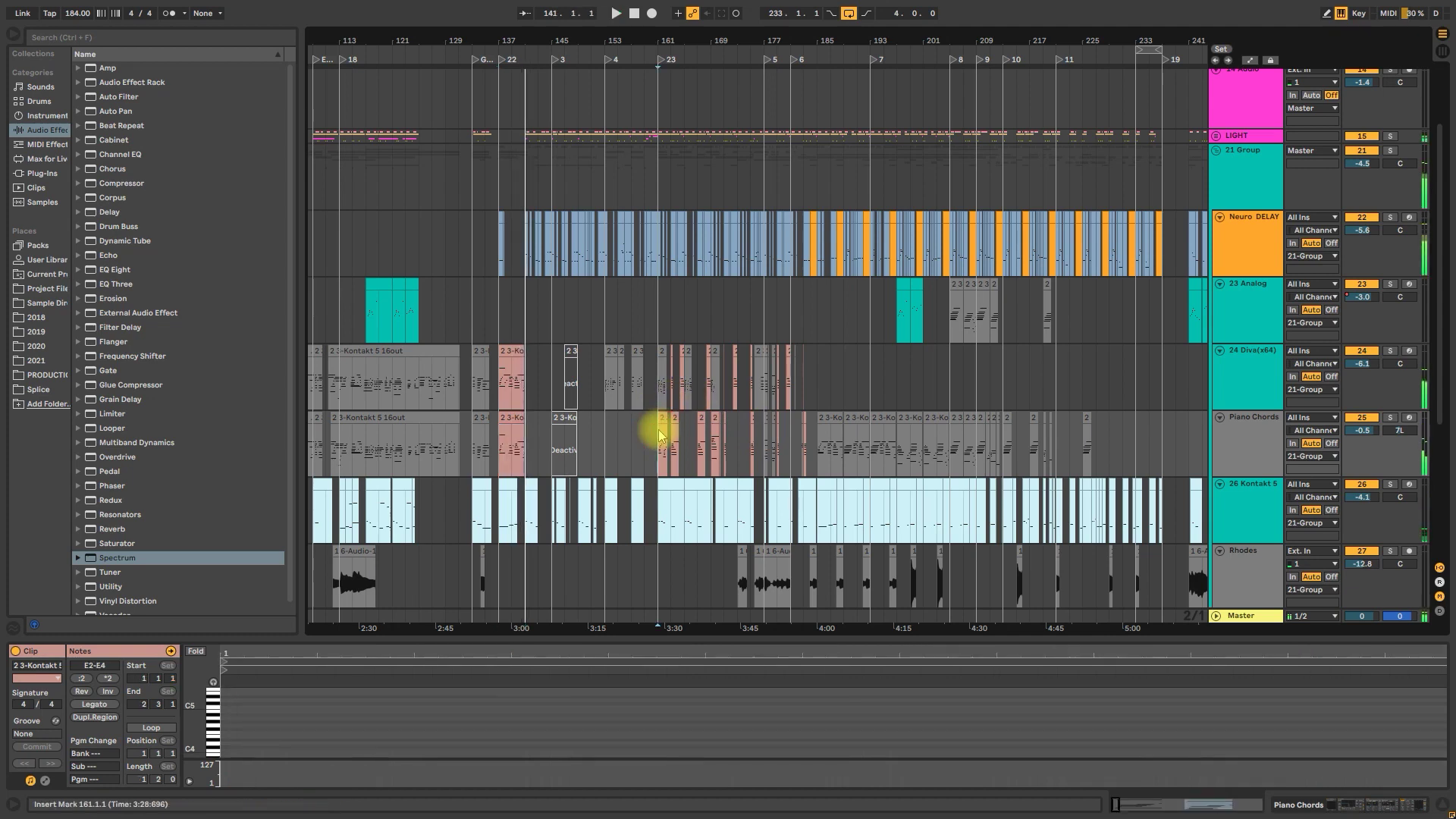
left_click(1390, 417)
key("space")
left_click(1394, 417)
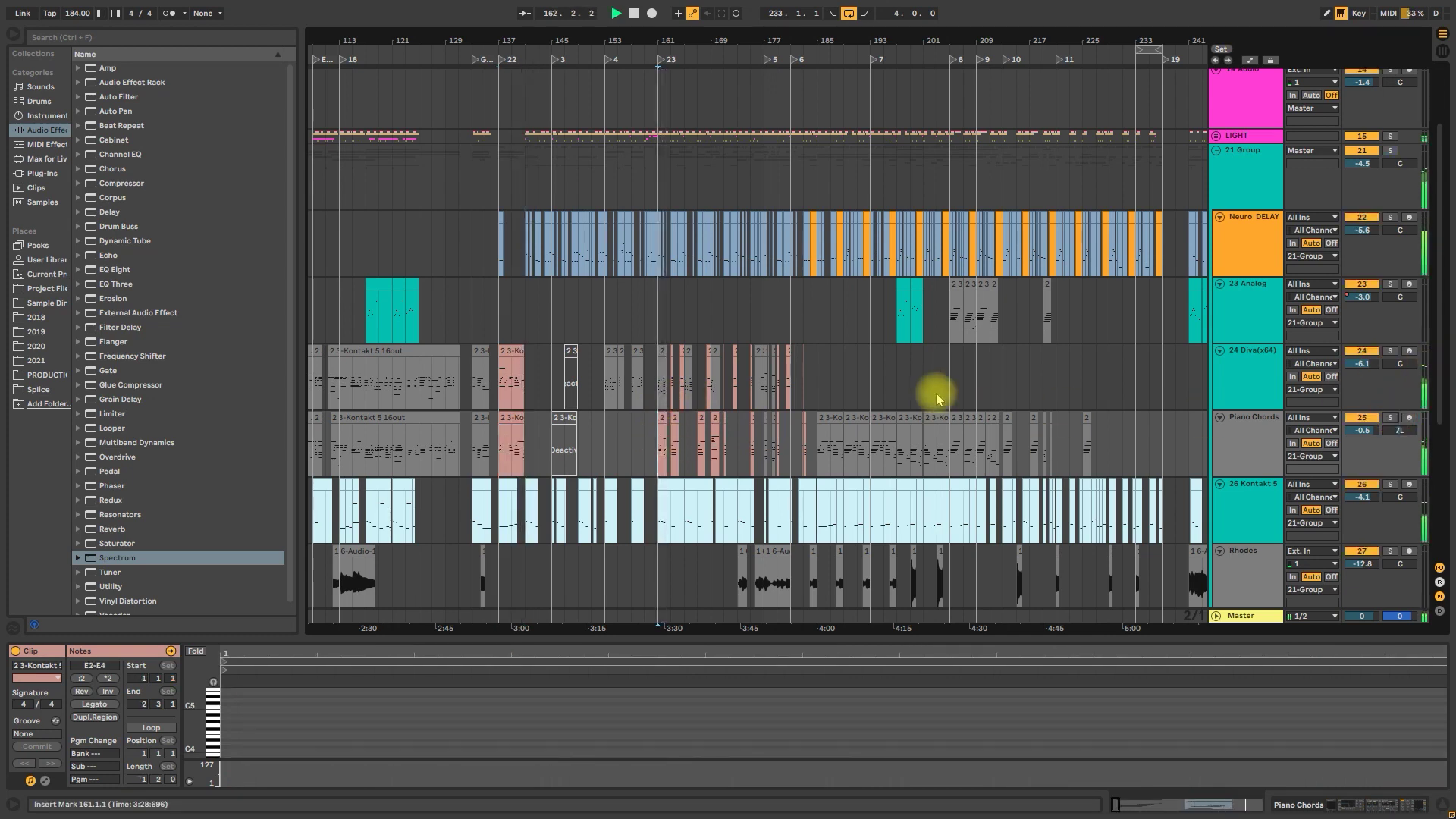
Play the arrangement from the Piano Chords track at bars 177, 193 and 213
left_click(765, 453)
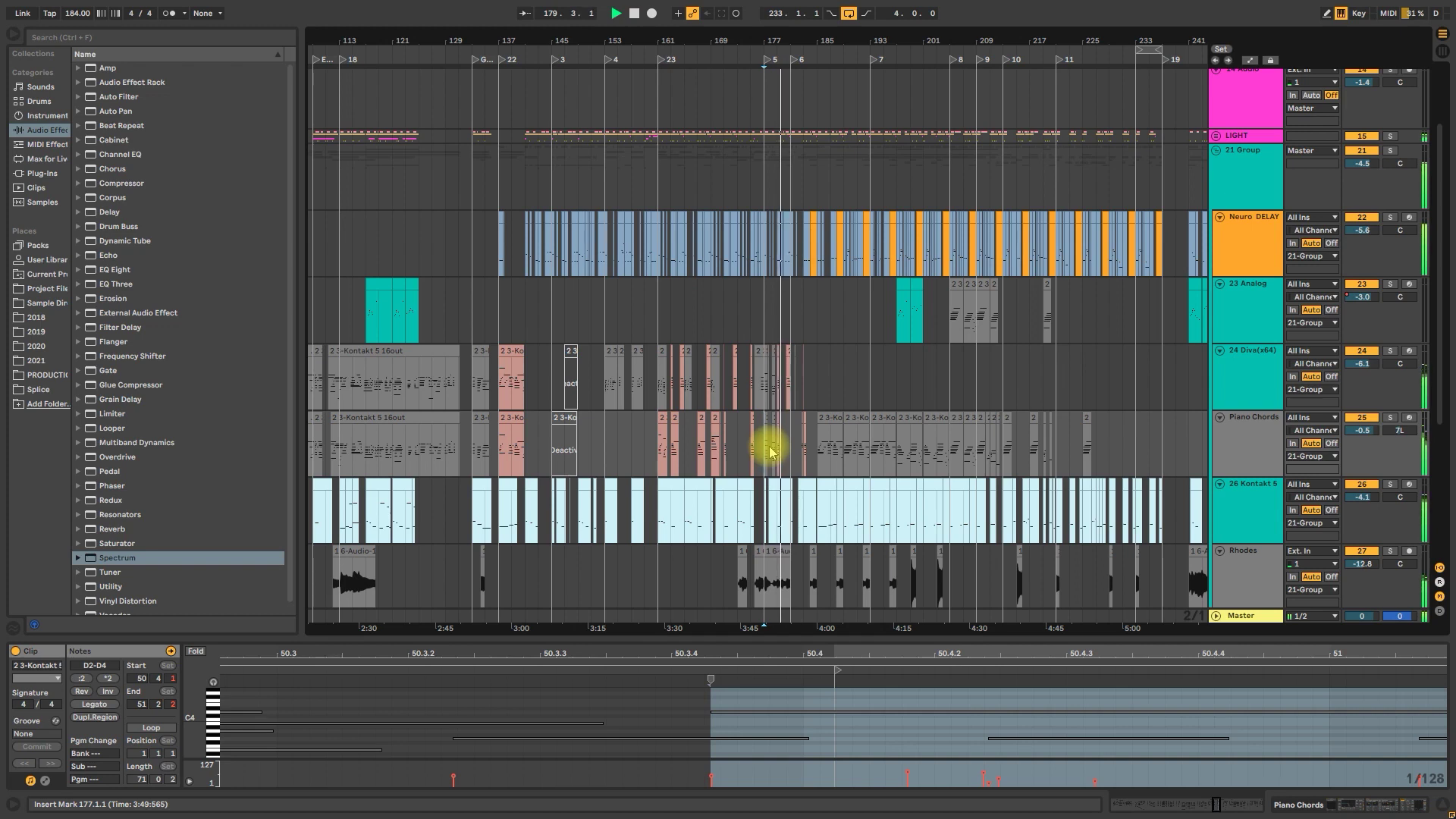
left_click(871, 453)
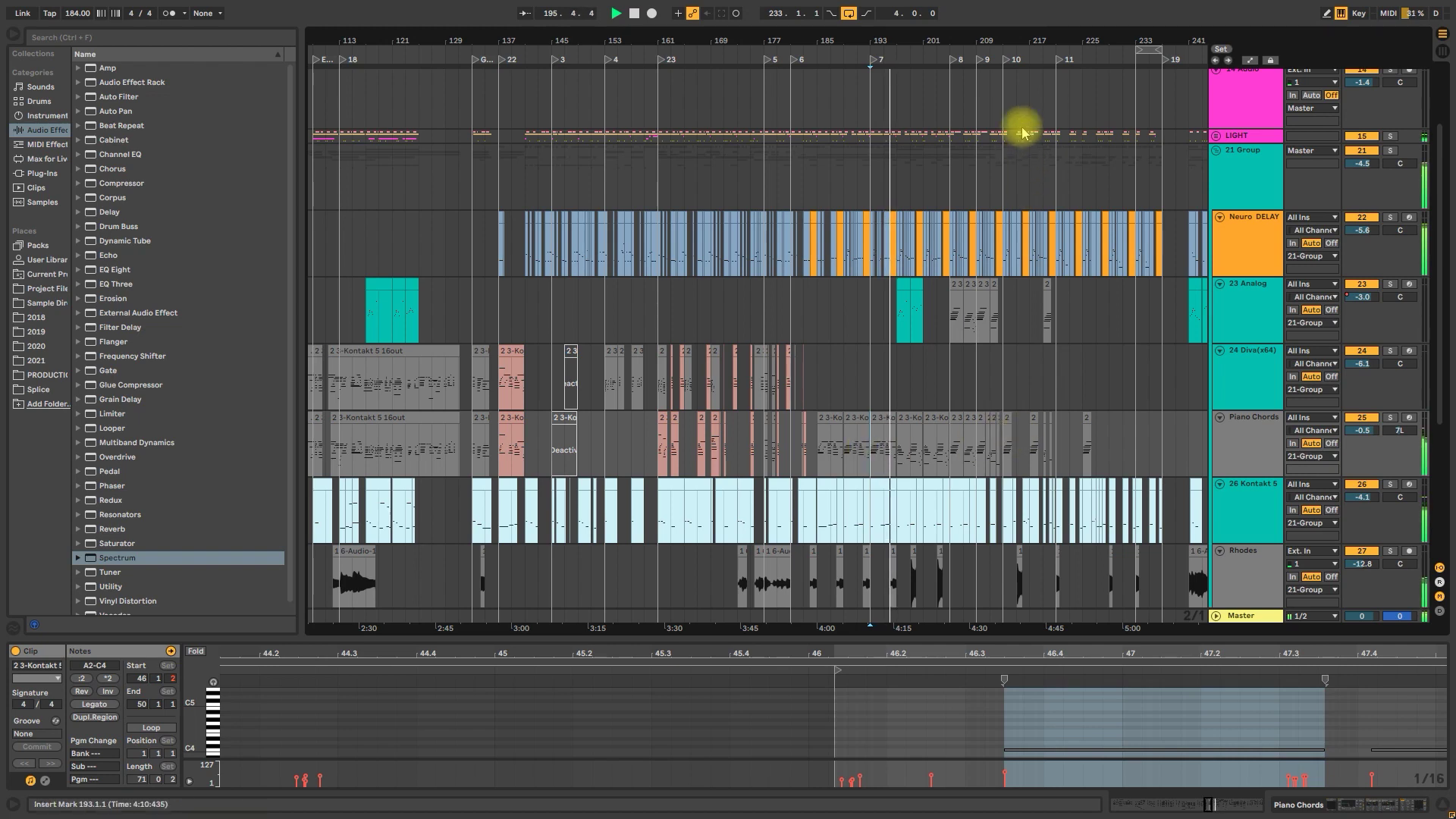
left_click_drag(1040, 39, 1012, 34)
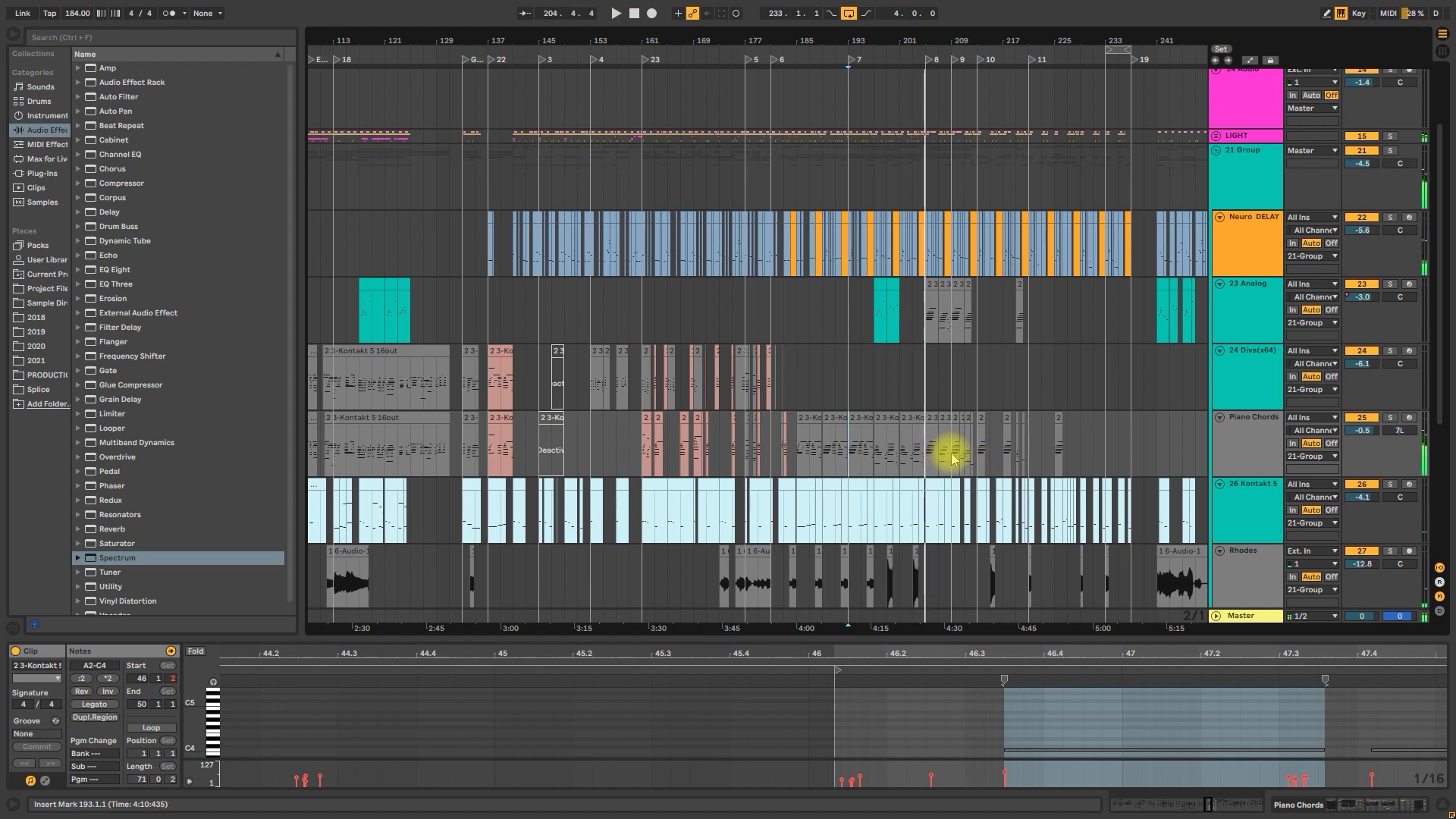
left_click(976, 457)
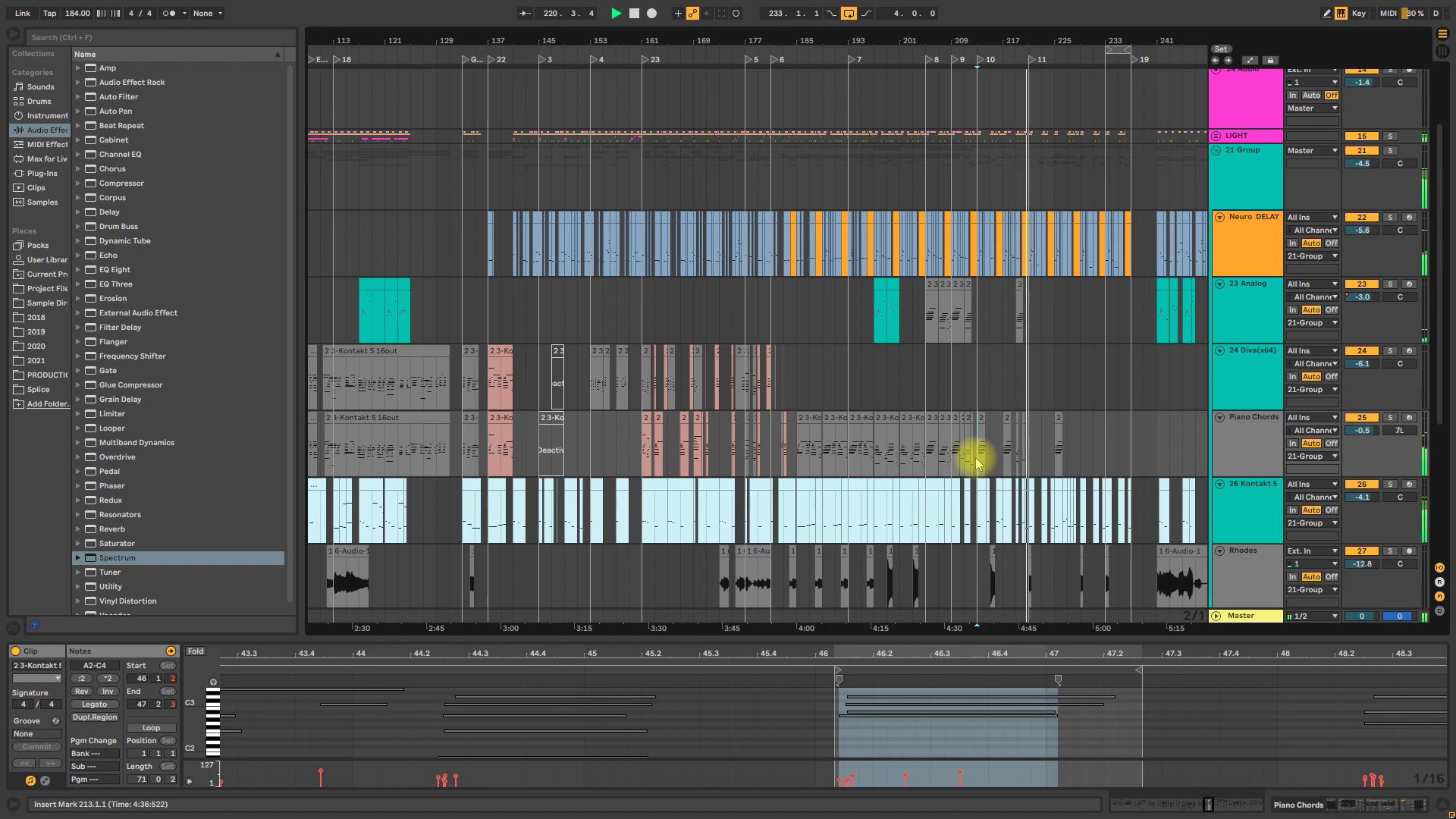
scroll(974, 462, "down", 5)
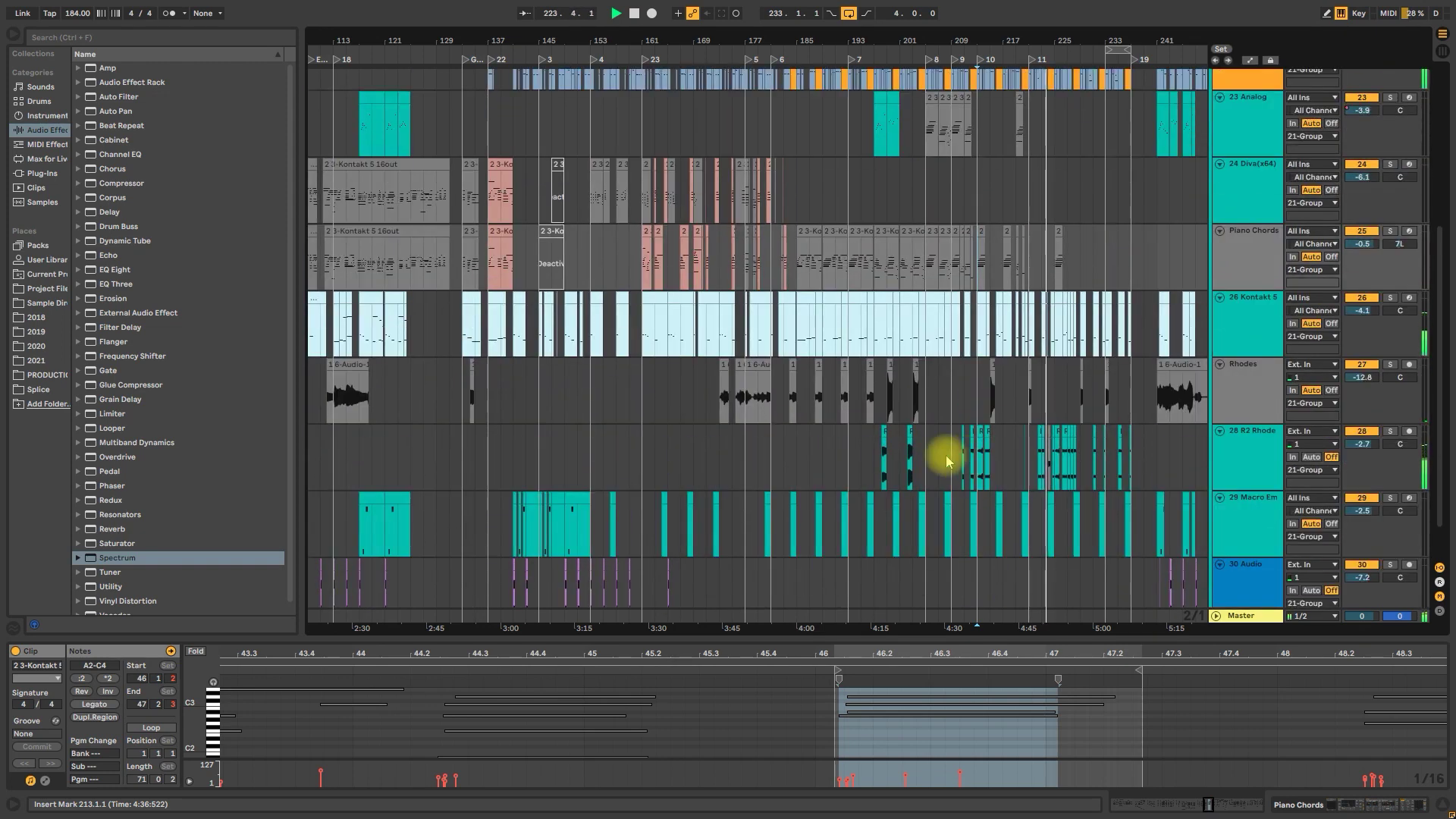
scroll(946, 457, "down", 1)
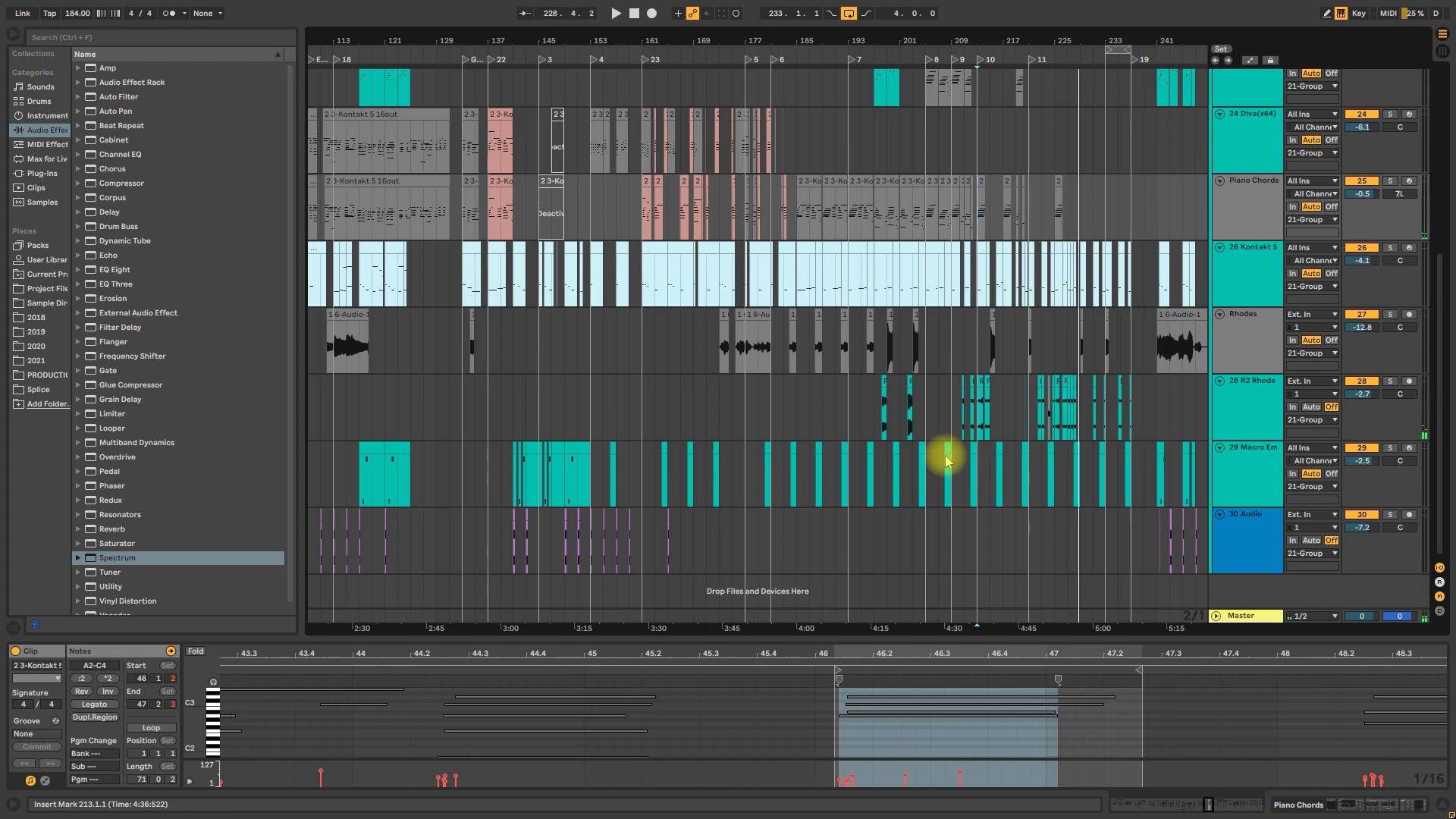
Open the Piano Chords clips at bars 161 and 185 and display the full length of the recorded notes
left_click(732, 391)
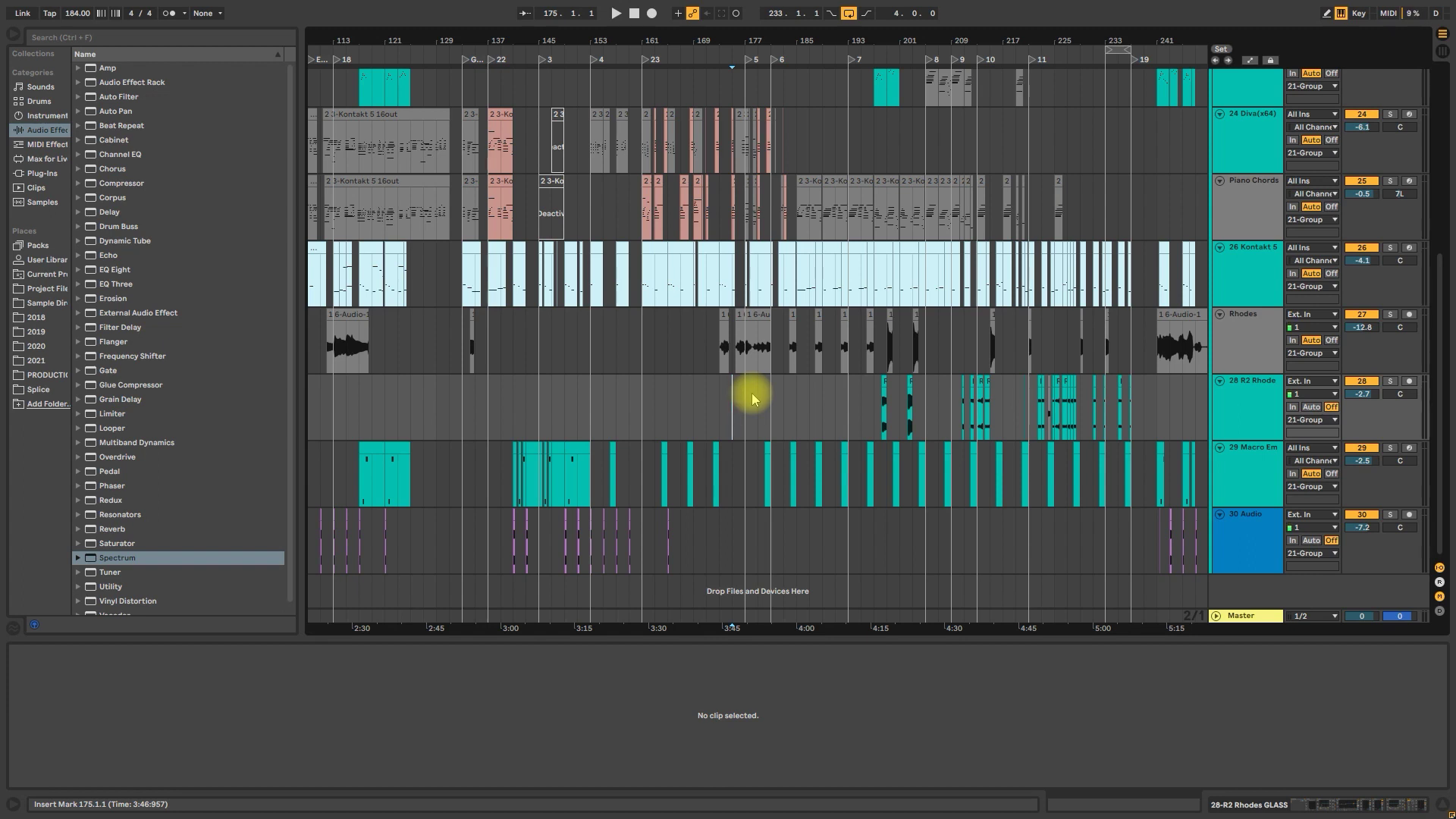
left_click(647, 204)
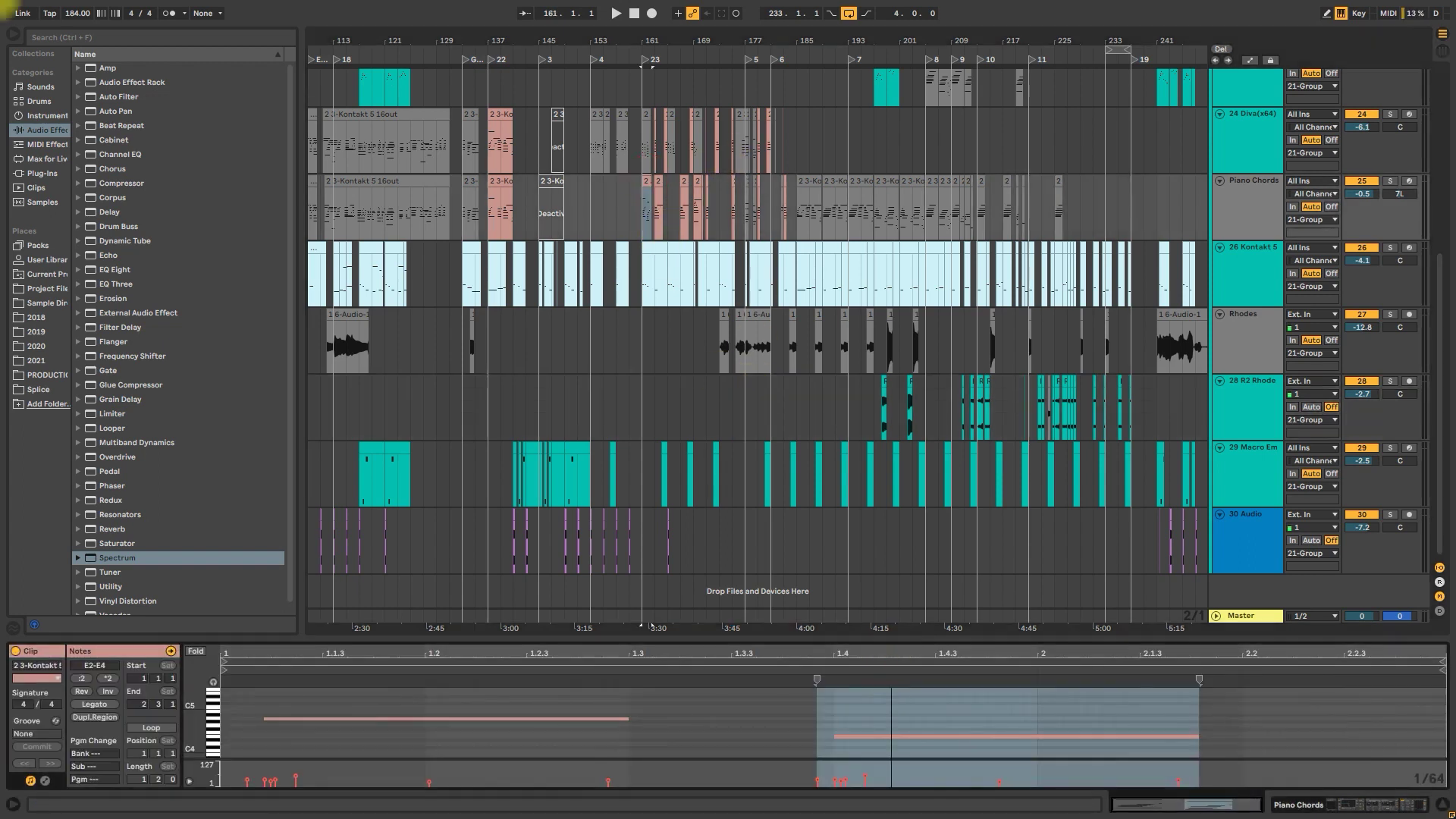
left_click(808, 192)
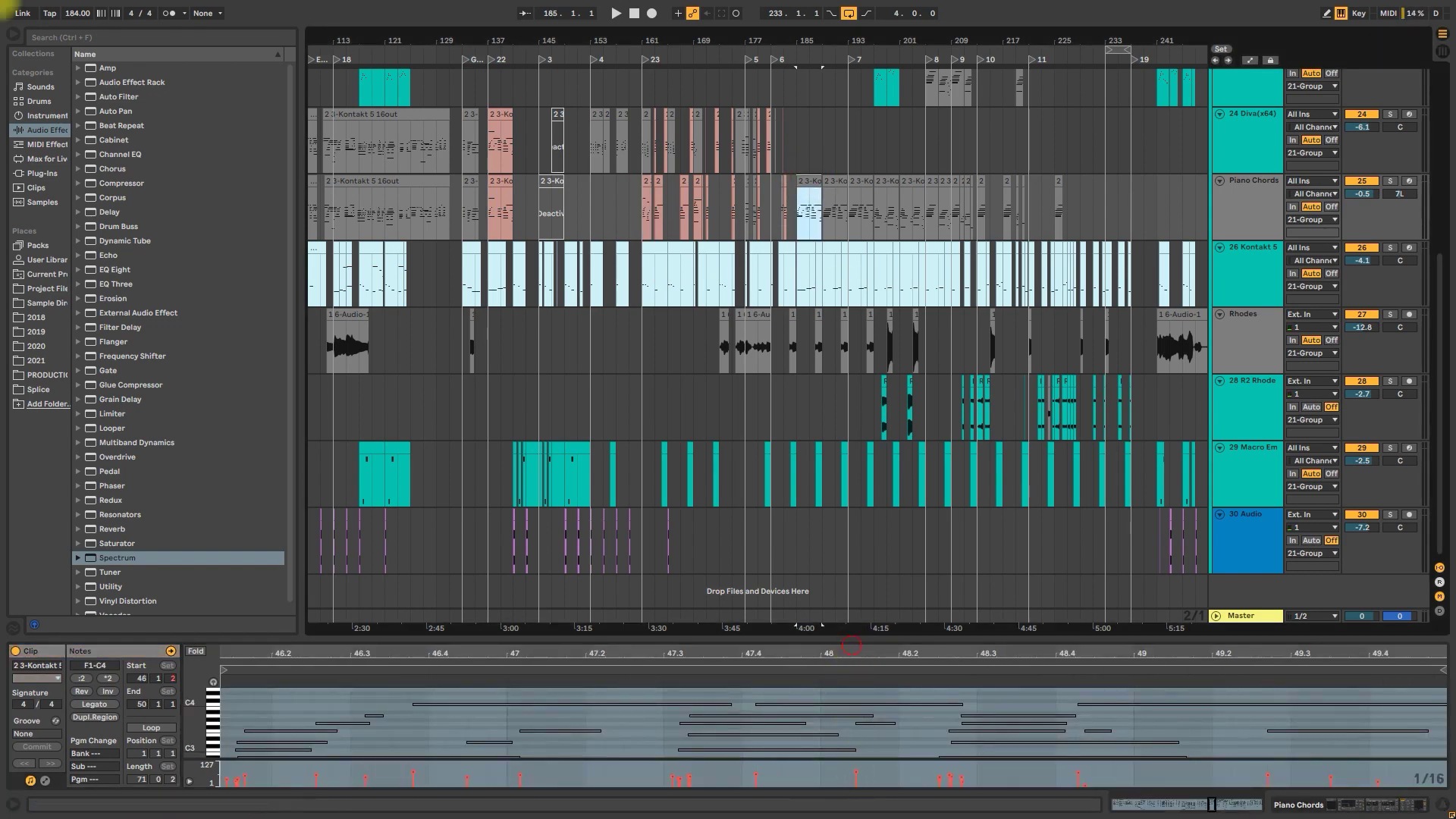
left_click_drag(851, 646, 852, 553)
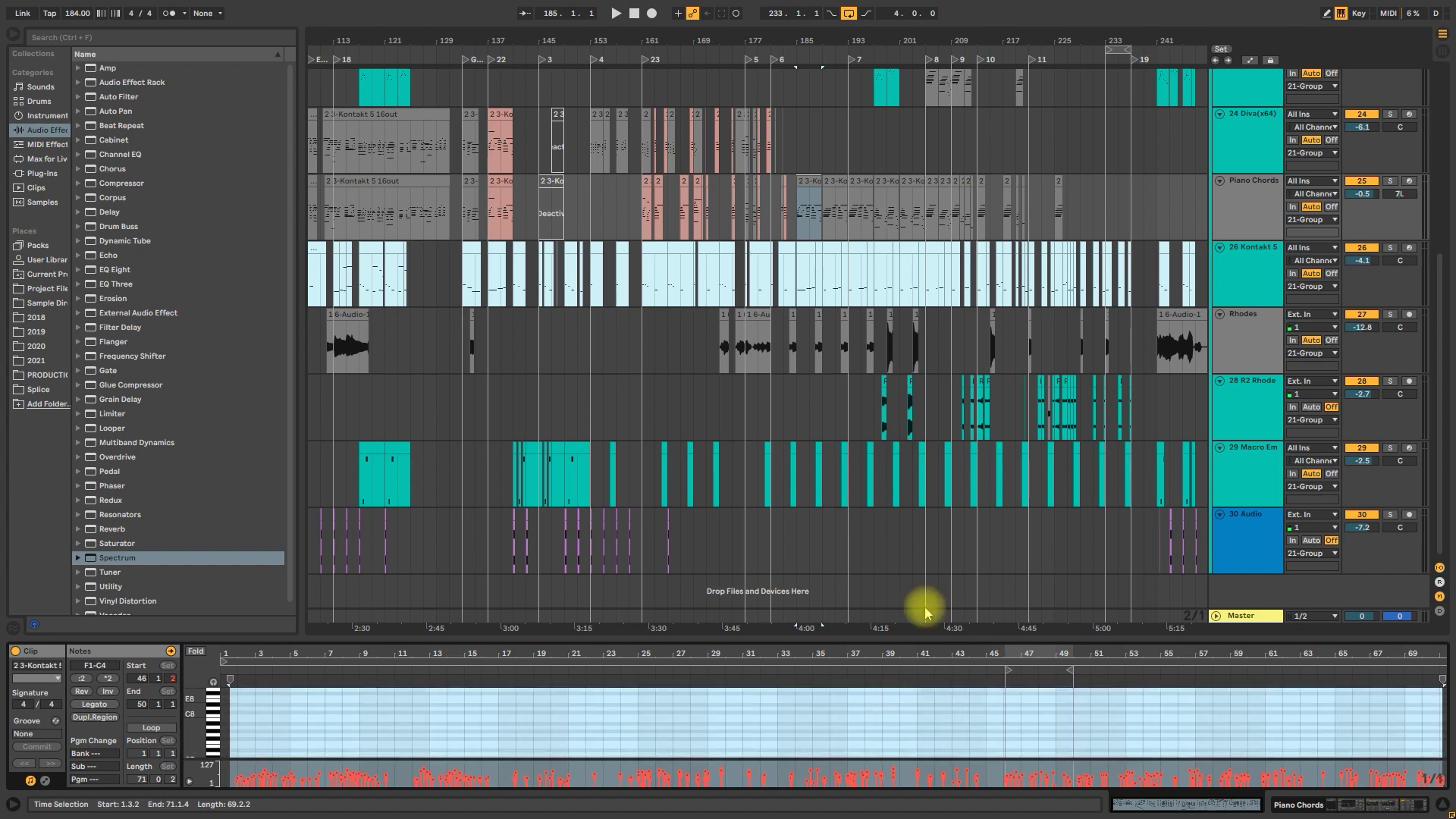
Audition the 24 Diva(x64) clip at bar 161 and the 23 Analog clip at bar 205, each in solo
scroll(781, 357, "up", 3)
left_click(647, 282)
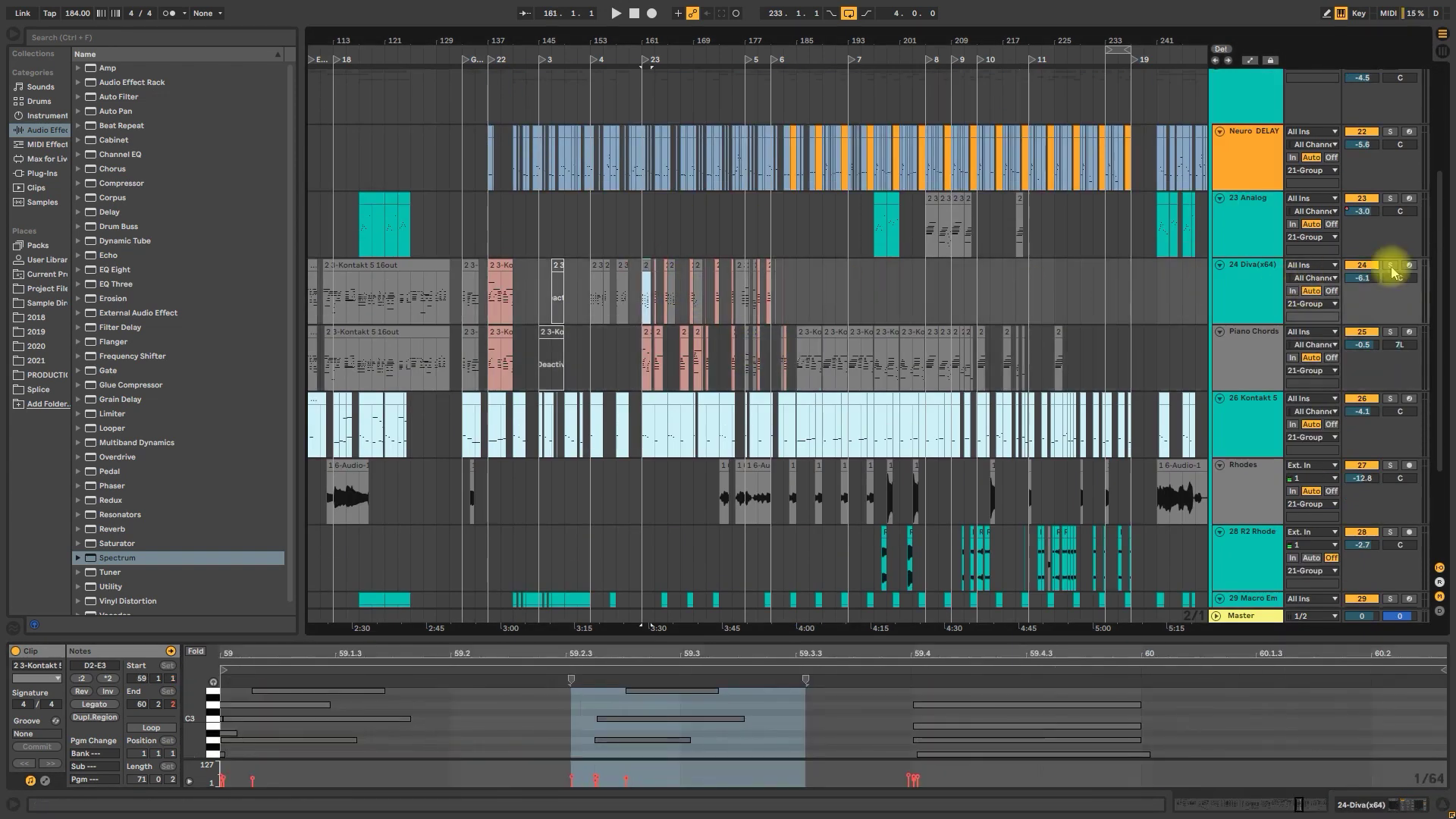
left_click(1394, 266)
key("space")
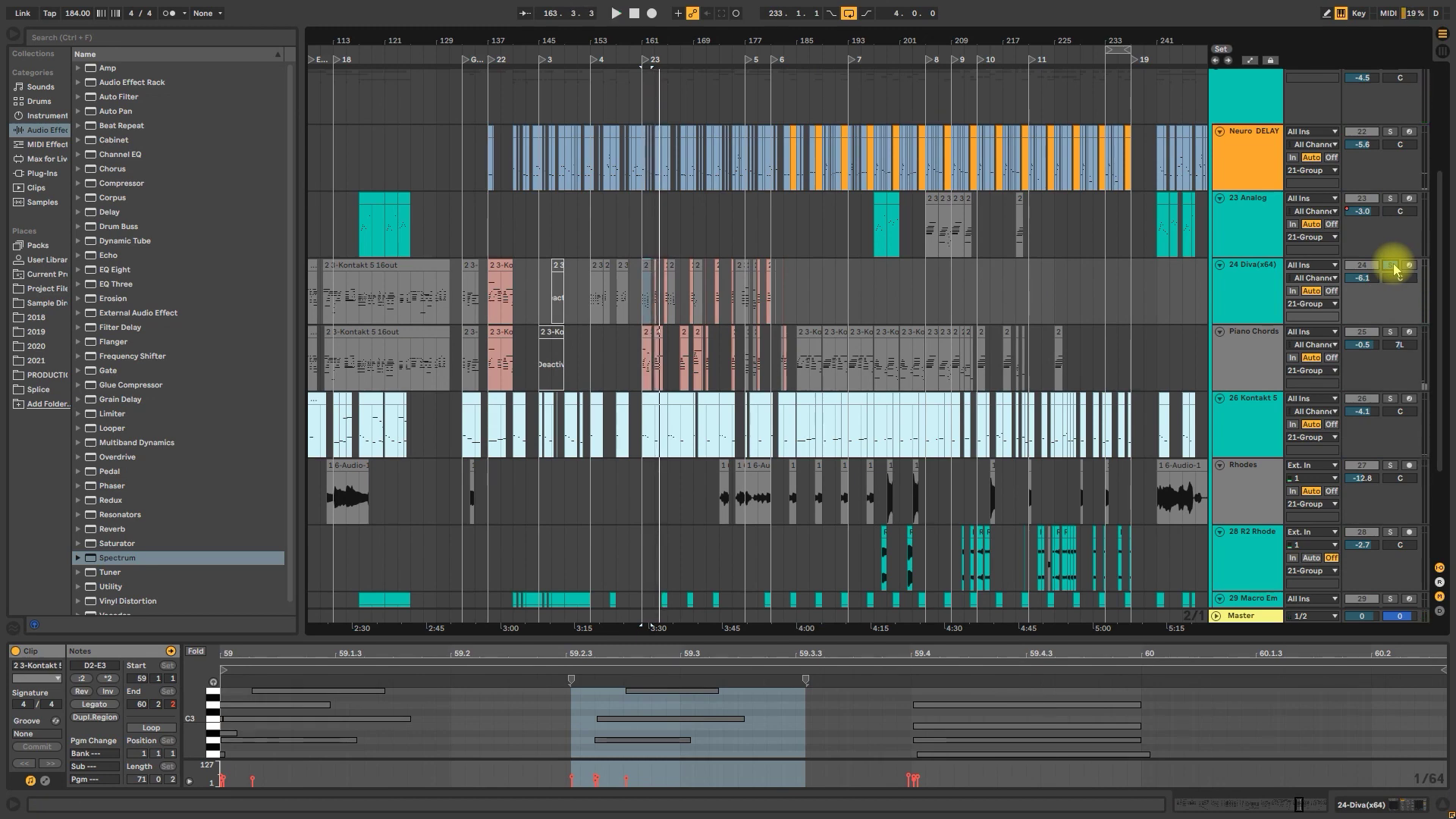
left_click(1390, 199)
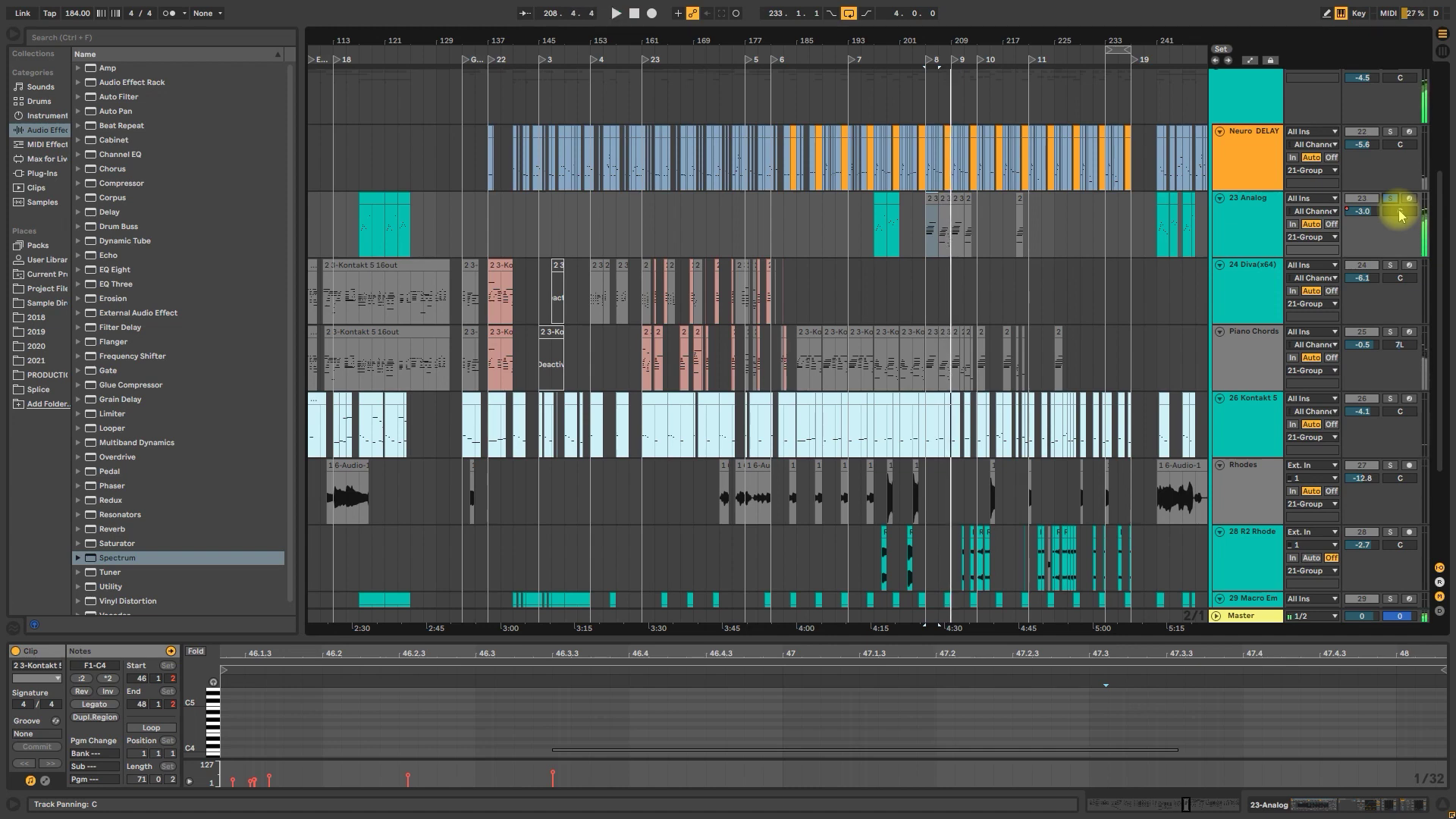
left_click(847, 227)
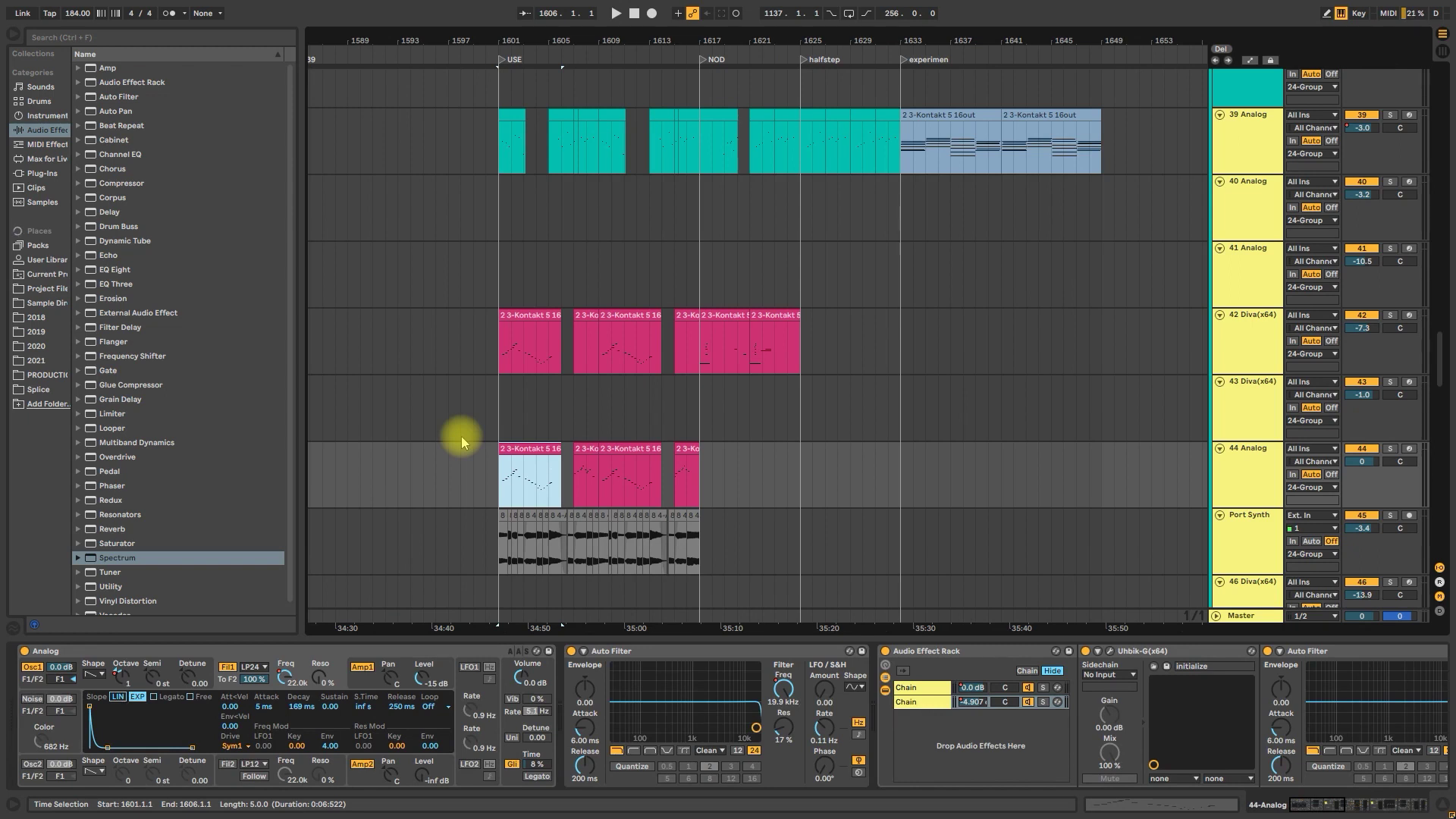
Play from bar 1601 with the 44 Analog track soloed, comparing it with 42 Diva(x64), and bring all tracks back in
key("space")
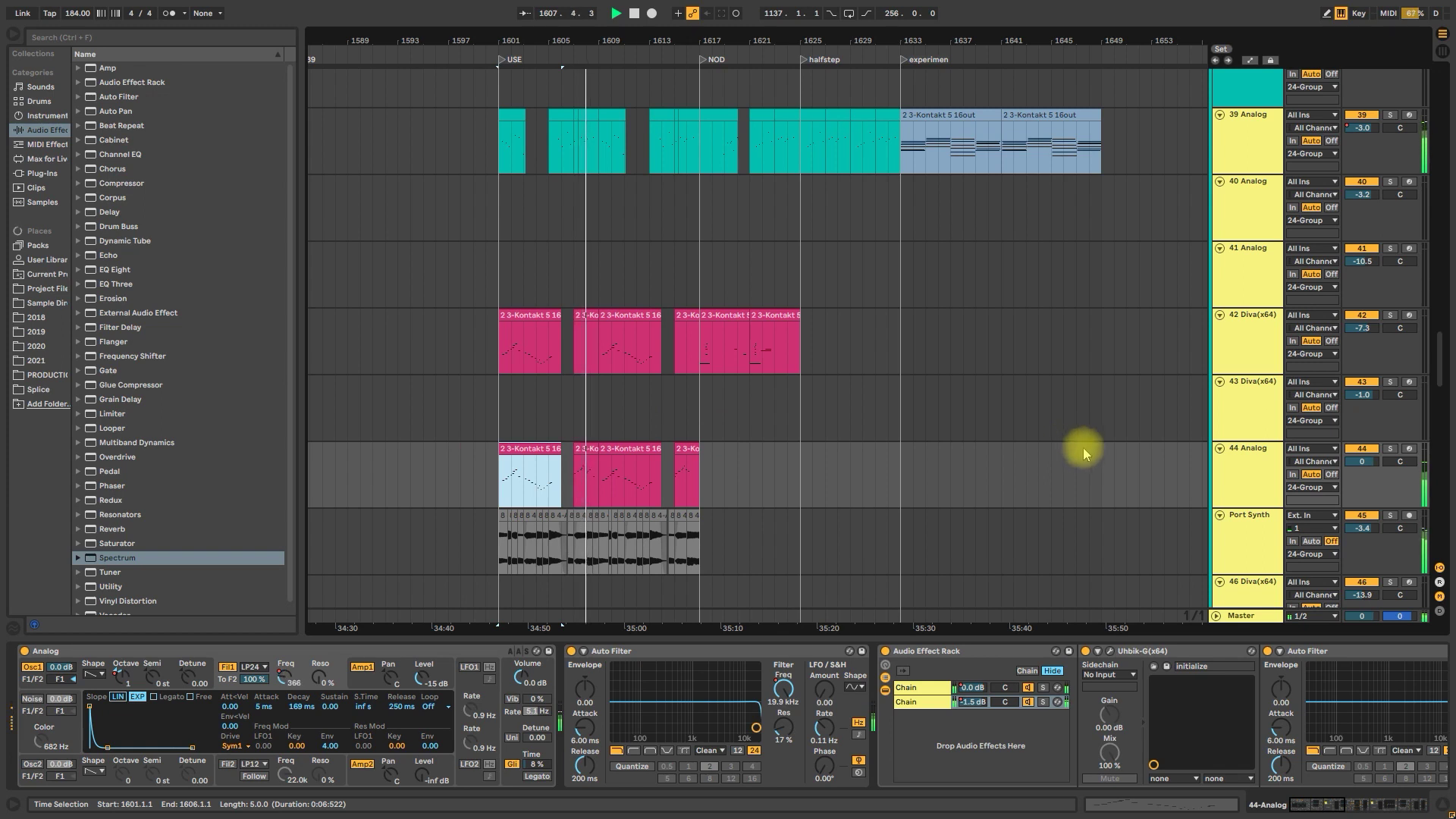
left_click(1390, 448)
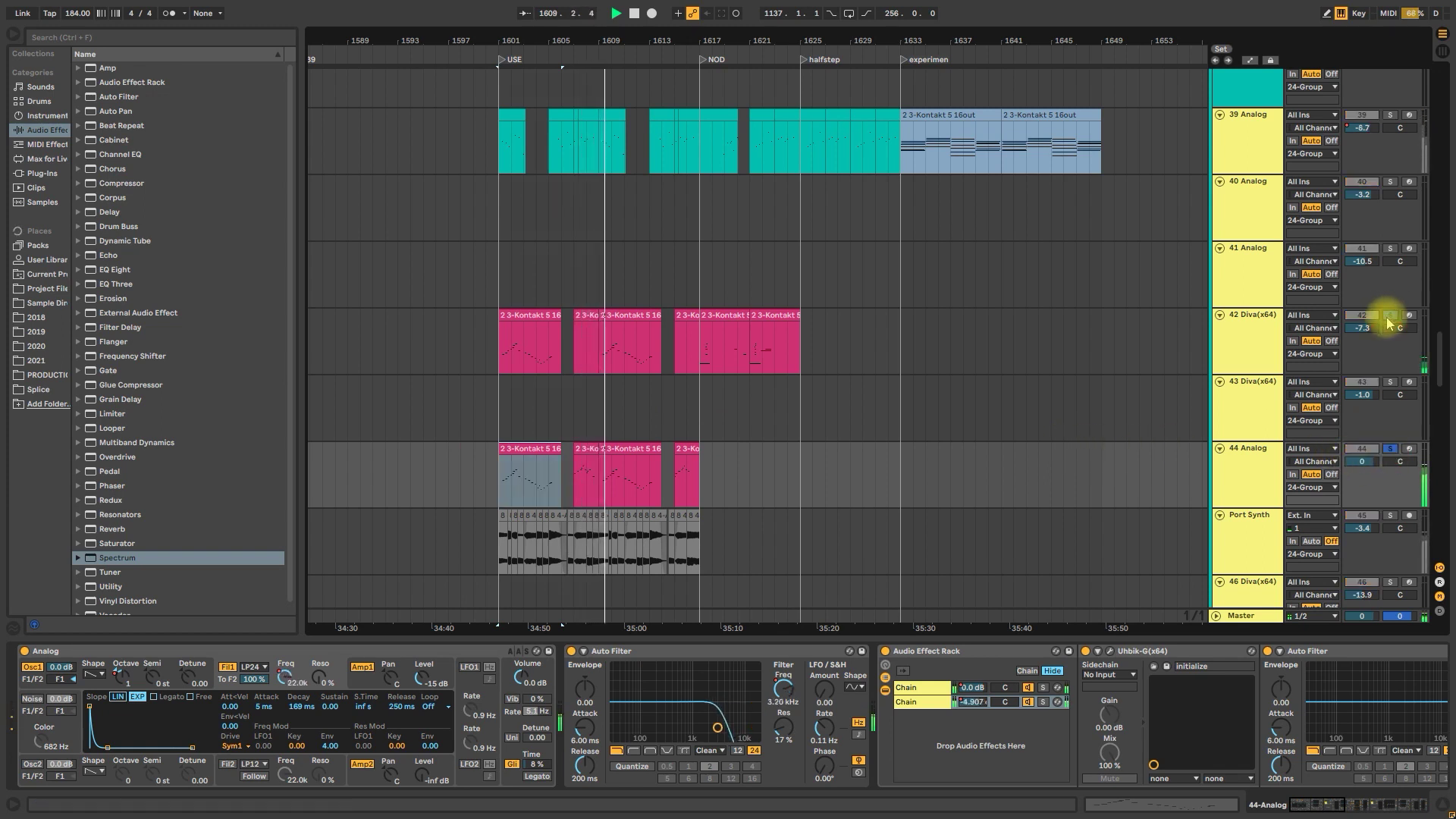
left_click(1390, 316)
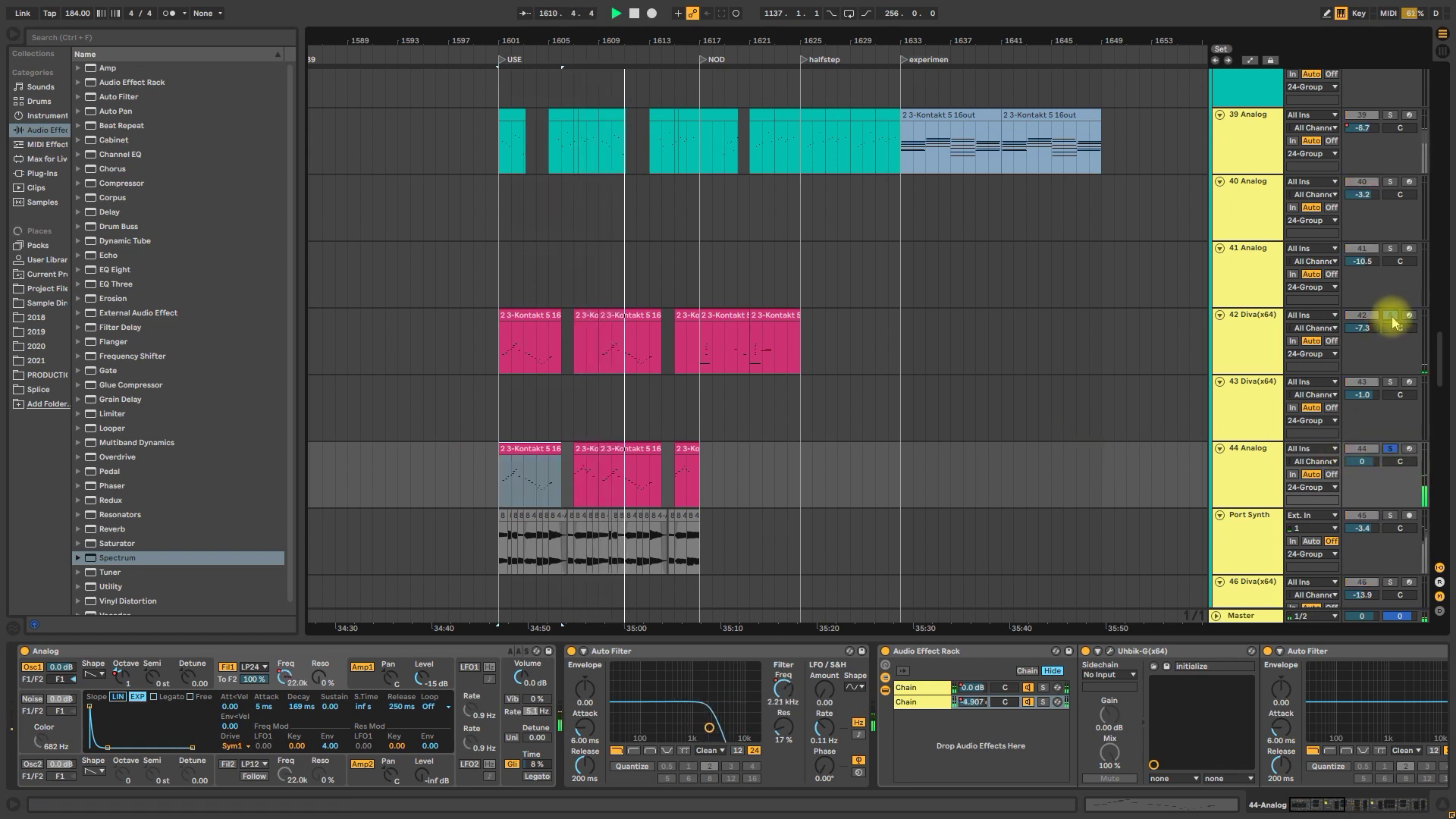
left_click(1392, 315)
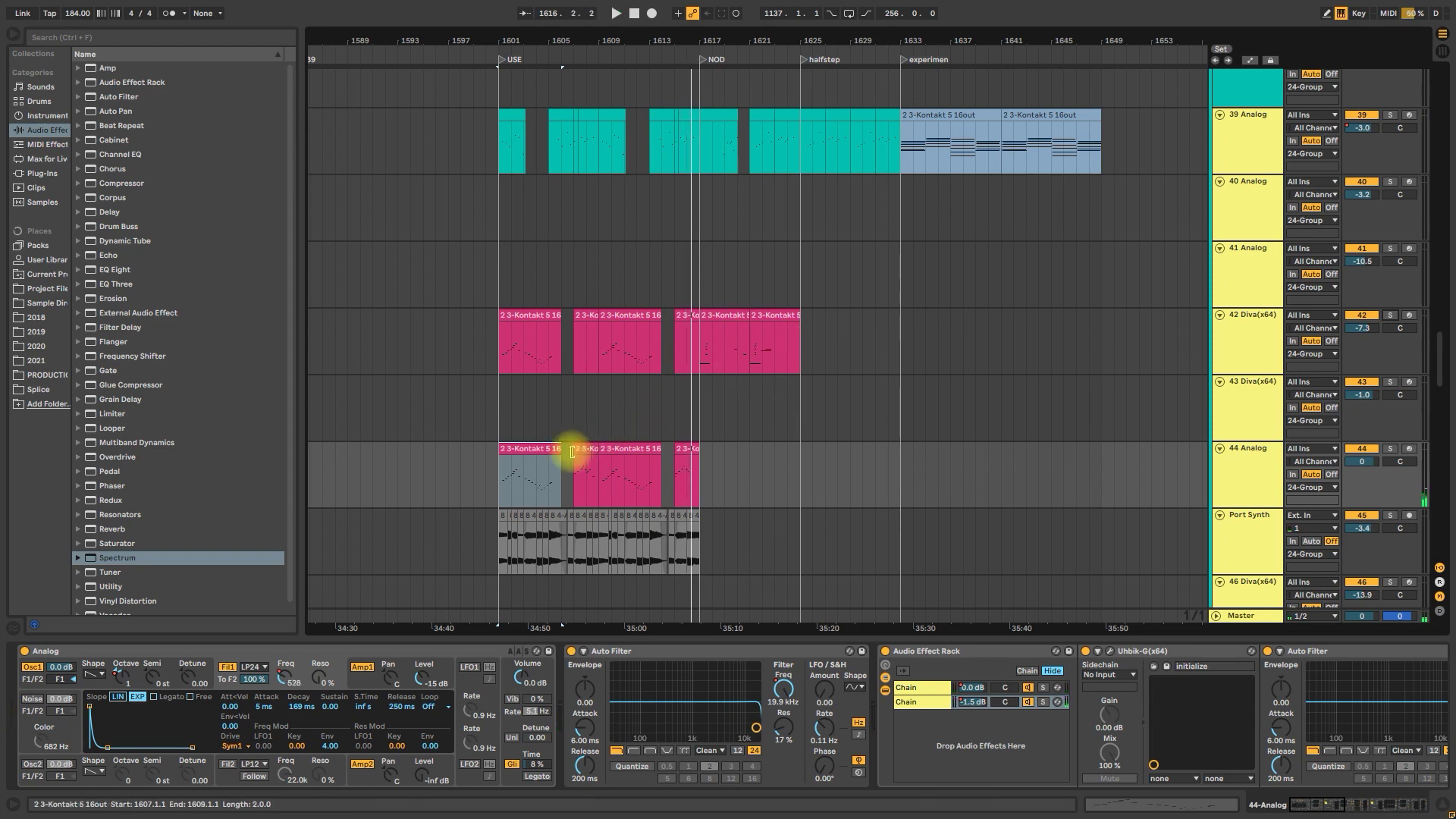
left_click(511, 475)
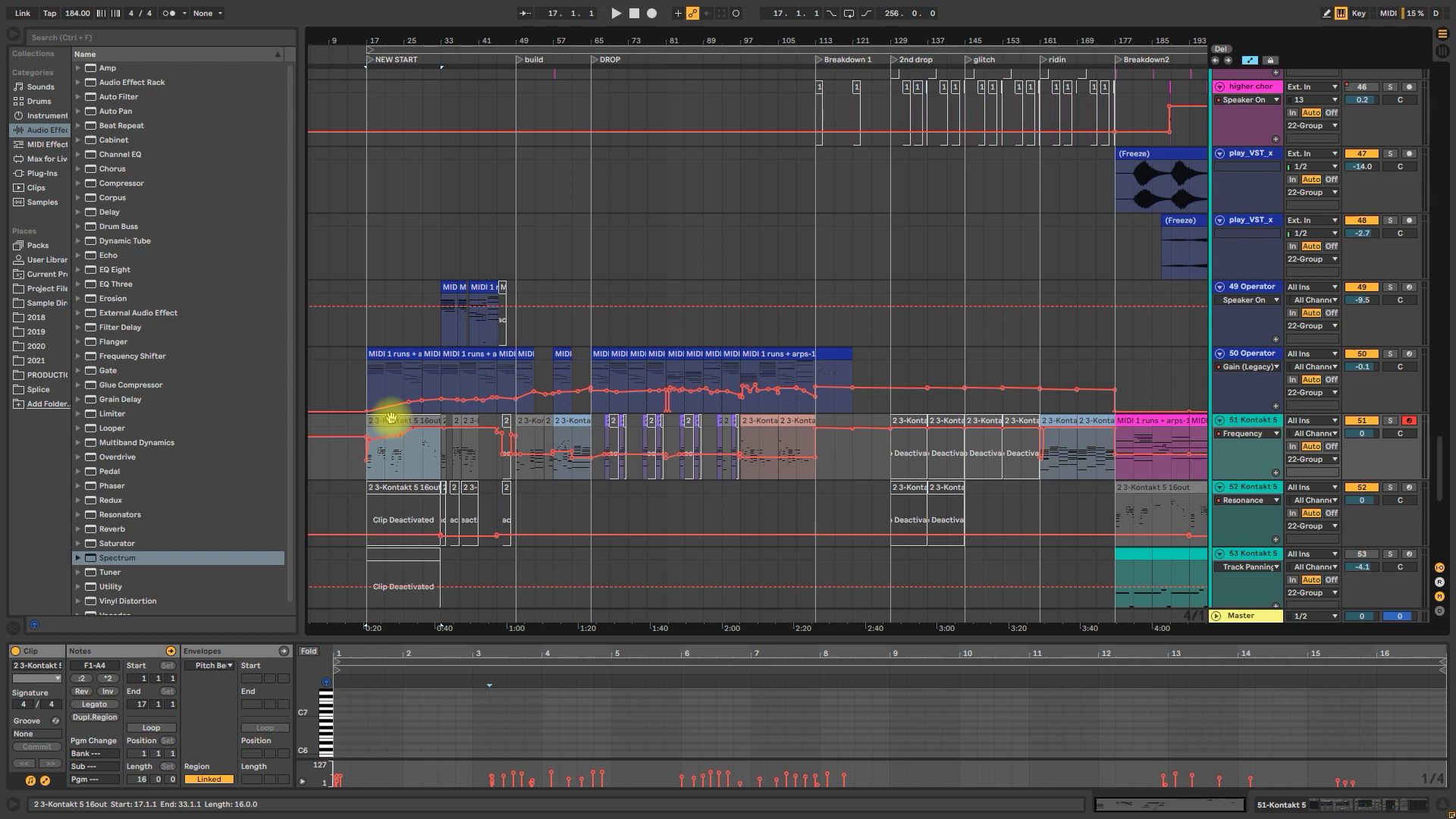
Play the 51 Kontakt clip from bar 17 in solo with its note editor enlarged, then unsolo the track and stop
key("space")
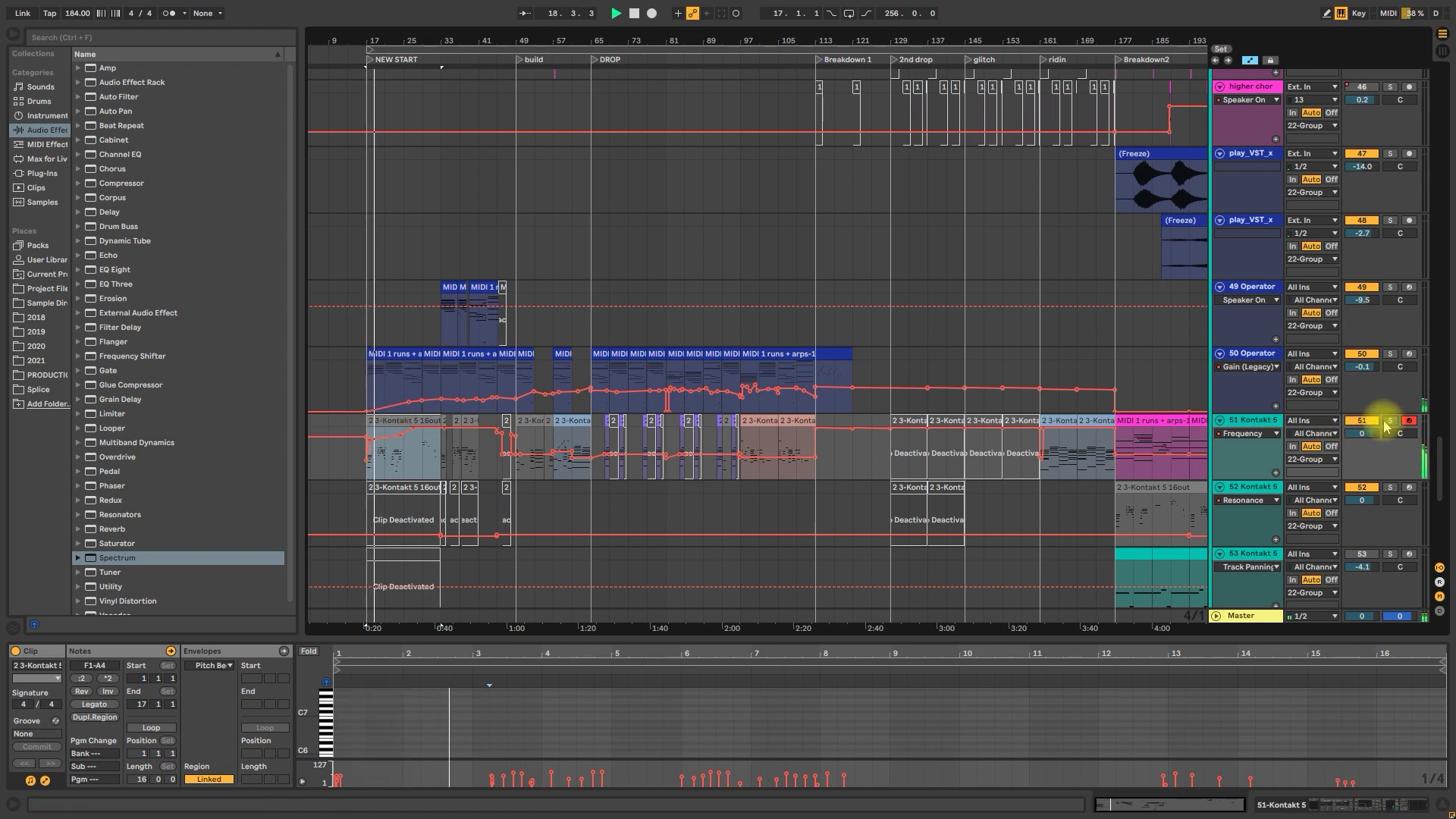
left_click(1386, 422)
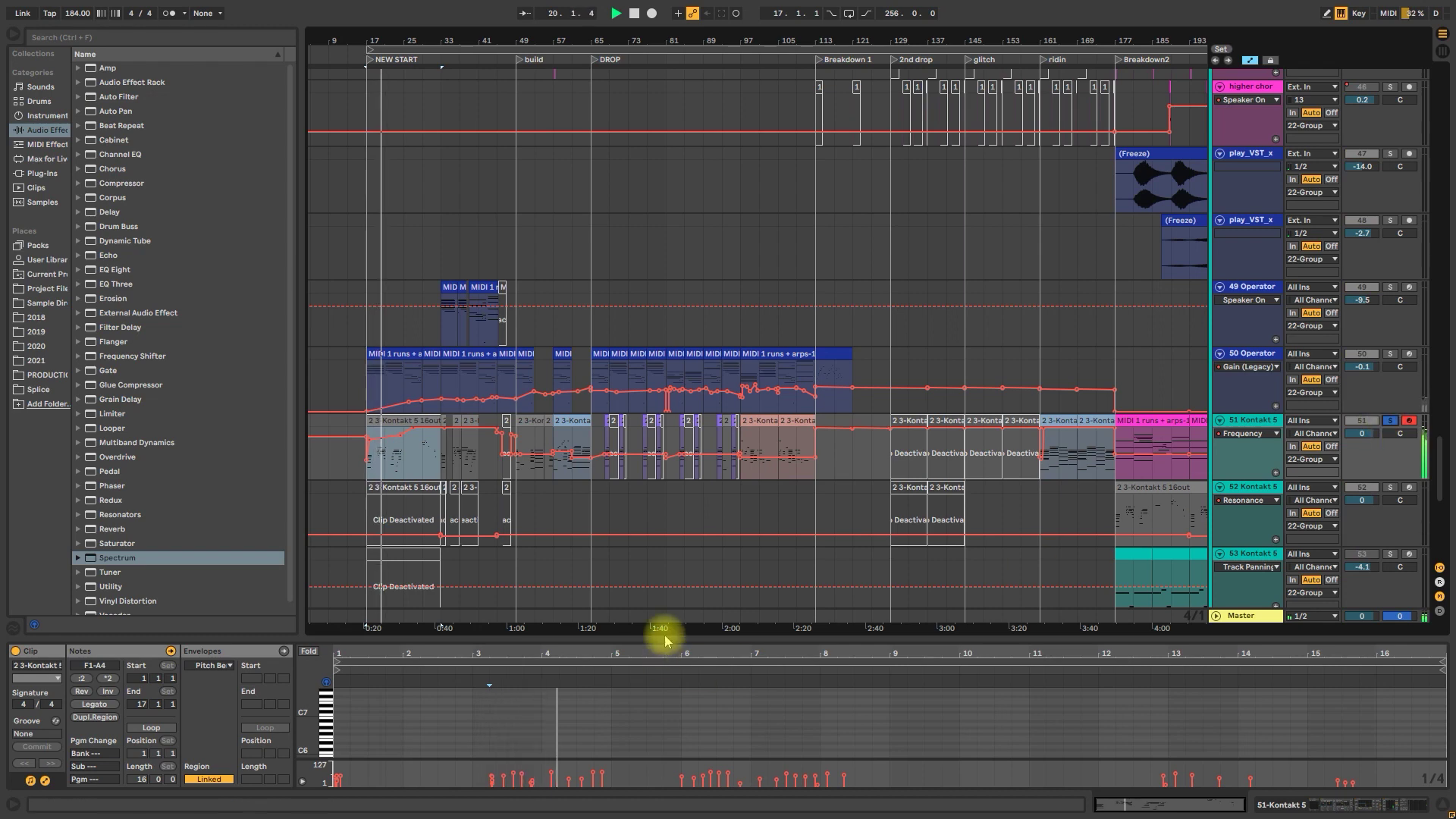
left_click_drag(666, 641, 664, 410)
left_click(1393, 307)
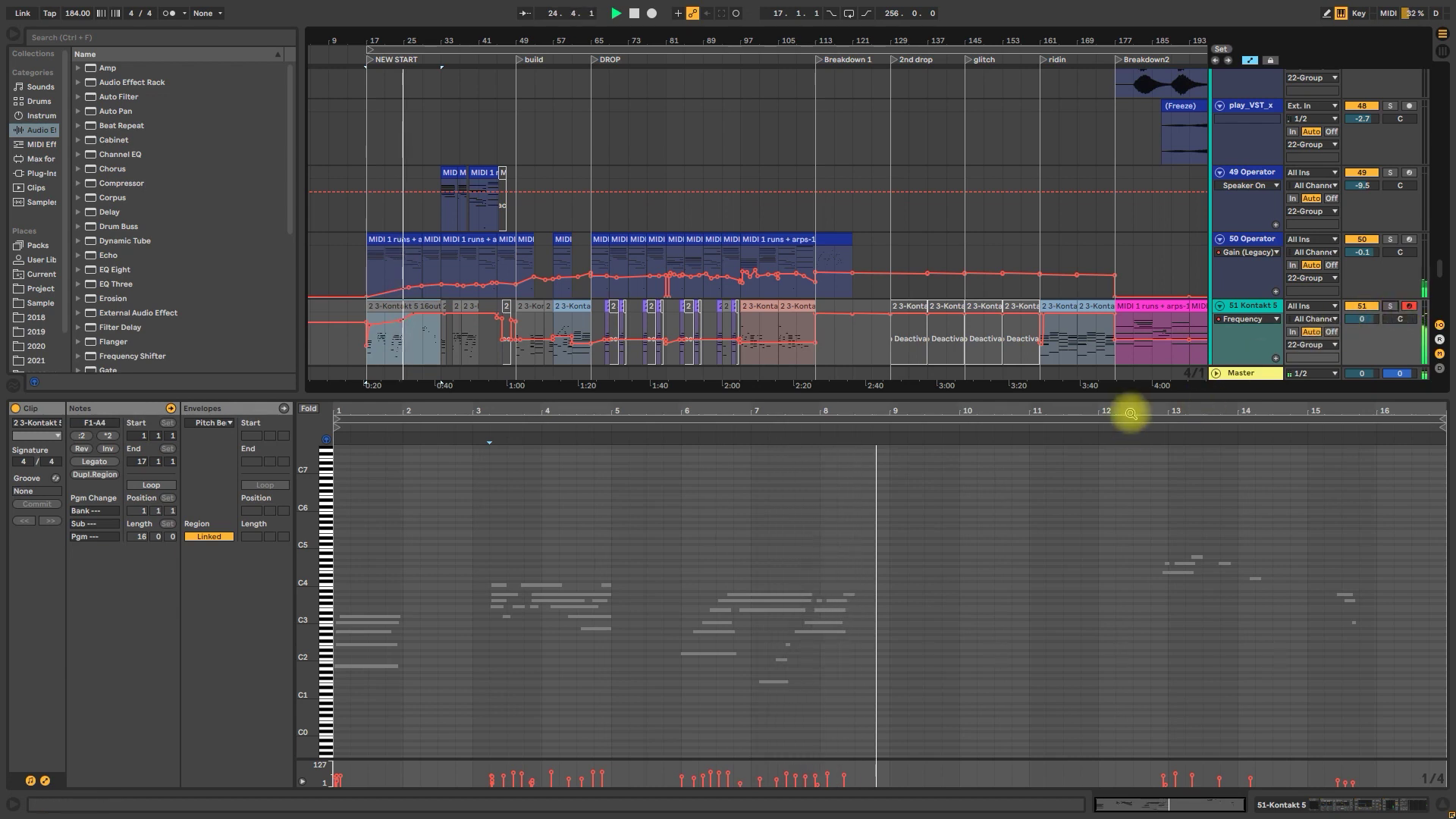
key("space")
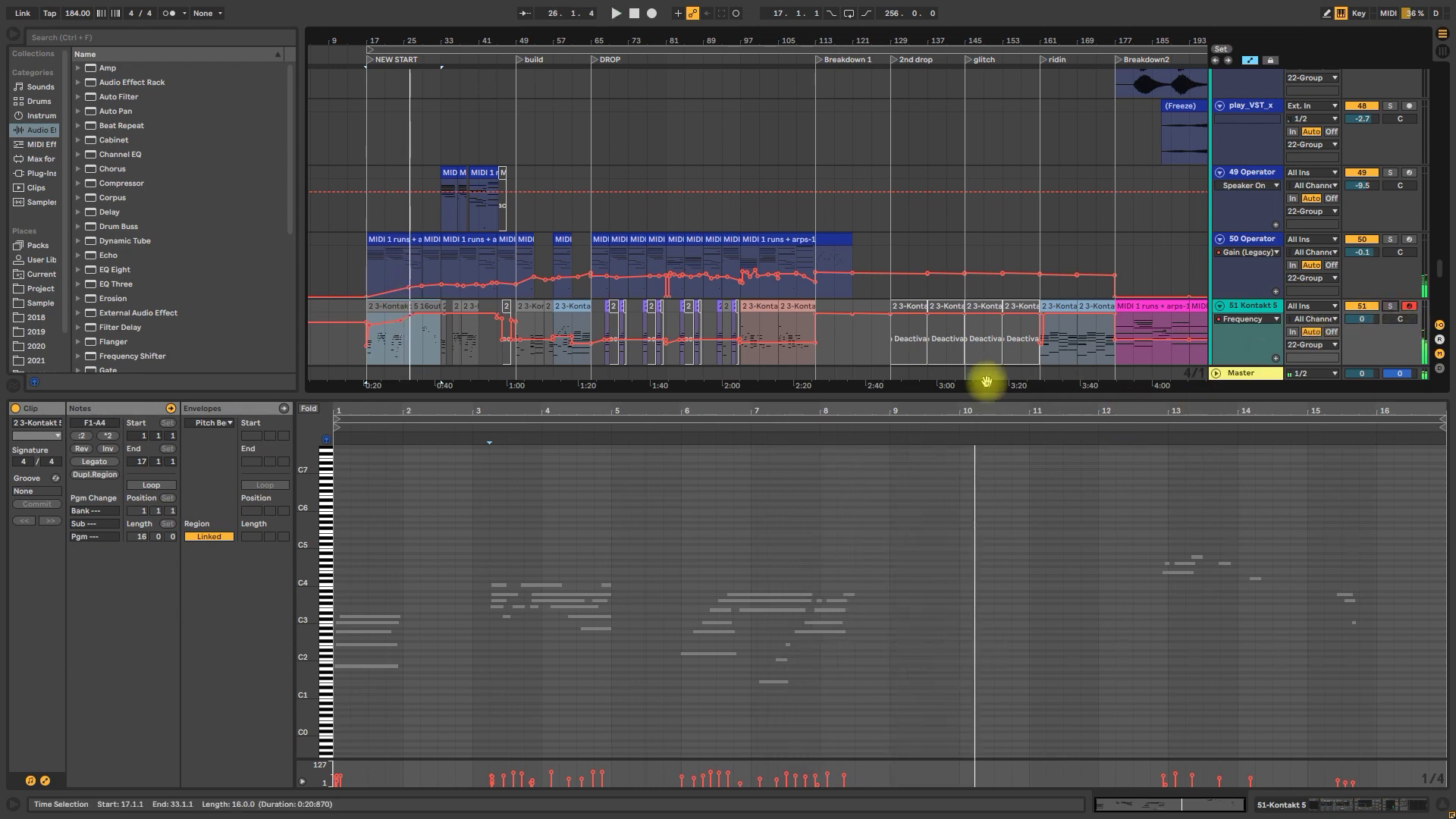
Play the 51 Kontakt clip from bar 49 in solo and extend the selection across its clips up to bar 57
left_click(530, 306)
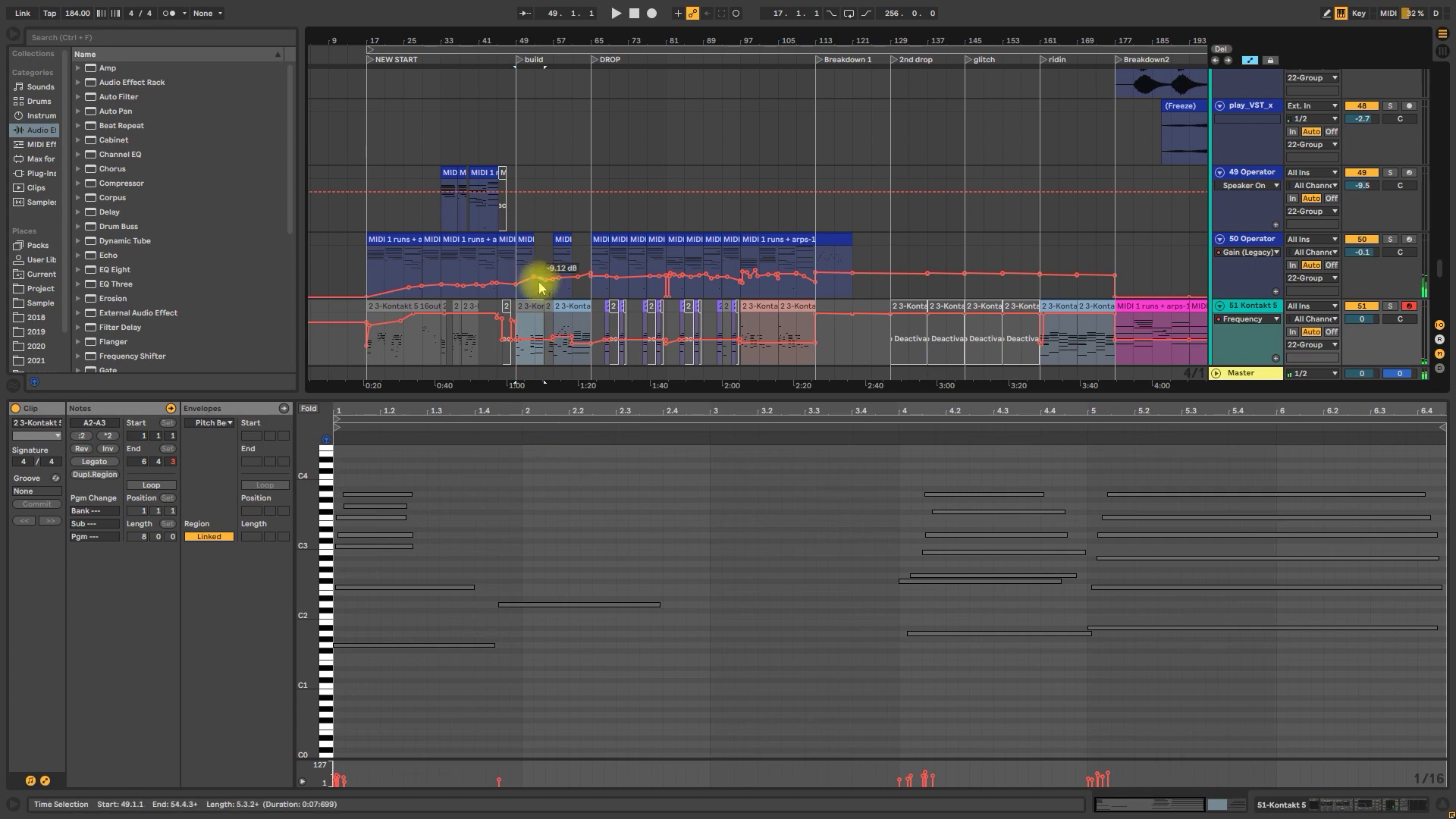
left_click(558, 319)
left_click(531, 308)
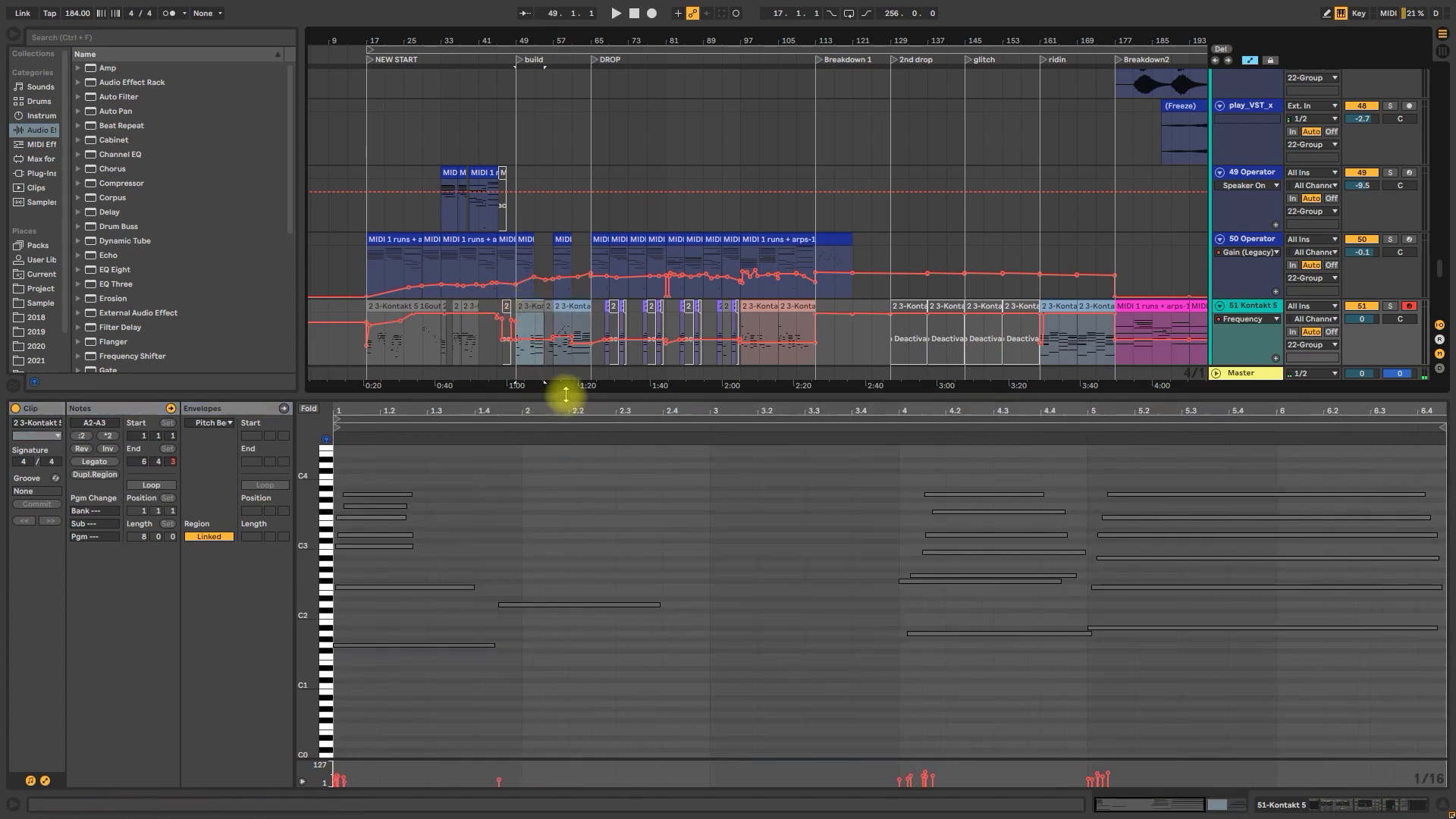
left_click_drag(562, 396, 575, 441)
left_click(1392, 306)
key("space")
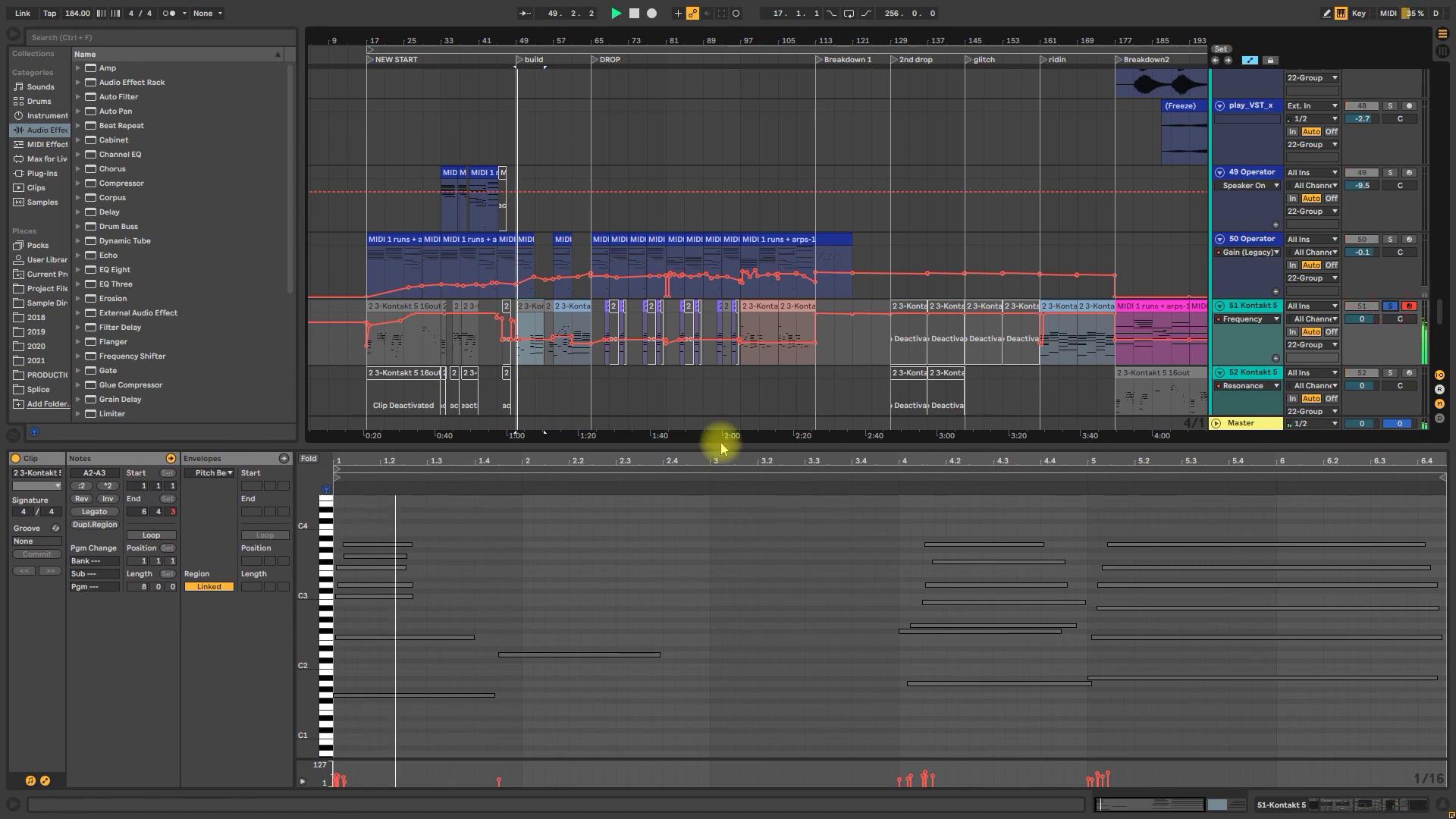
left_click_drag(728, 448, 724, 379)
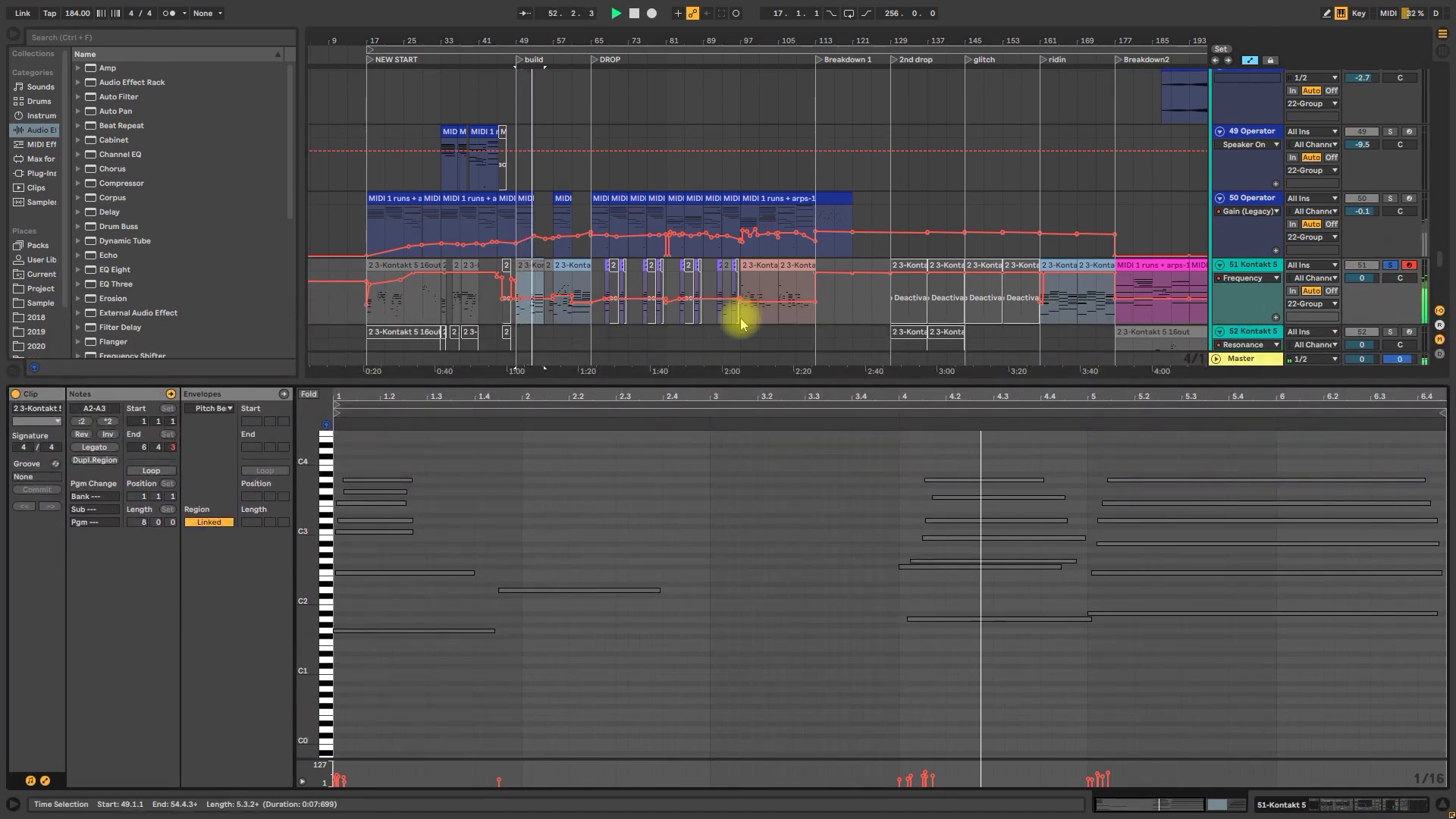
left_click(553, 273, "shift")
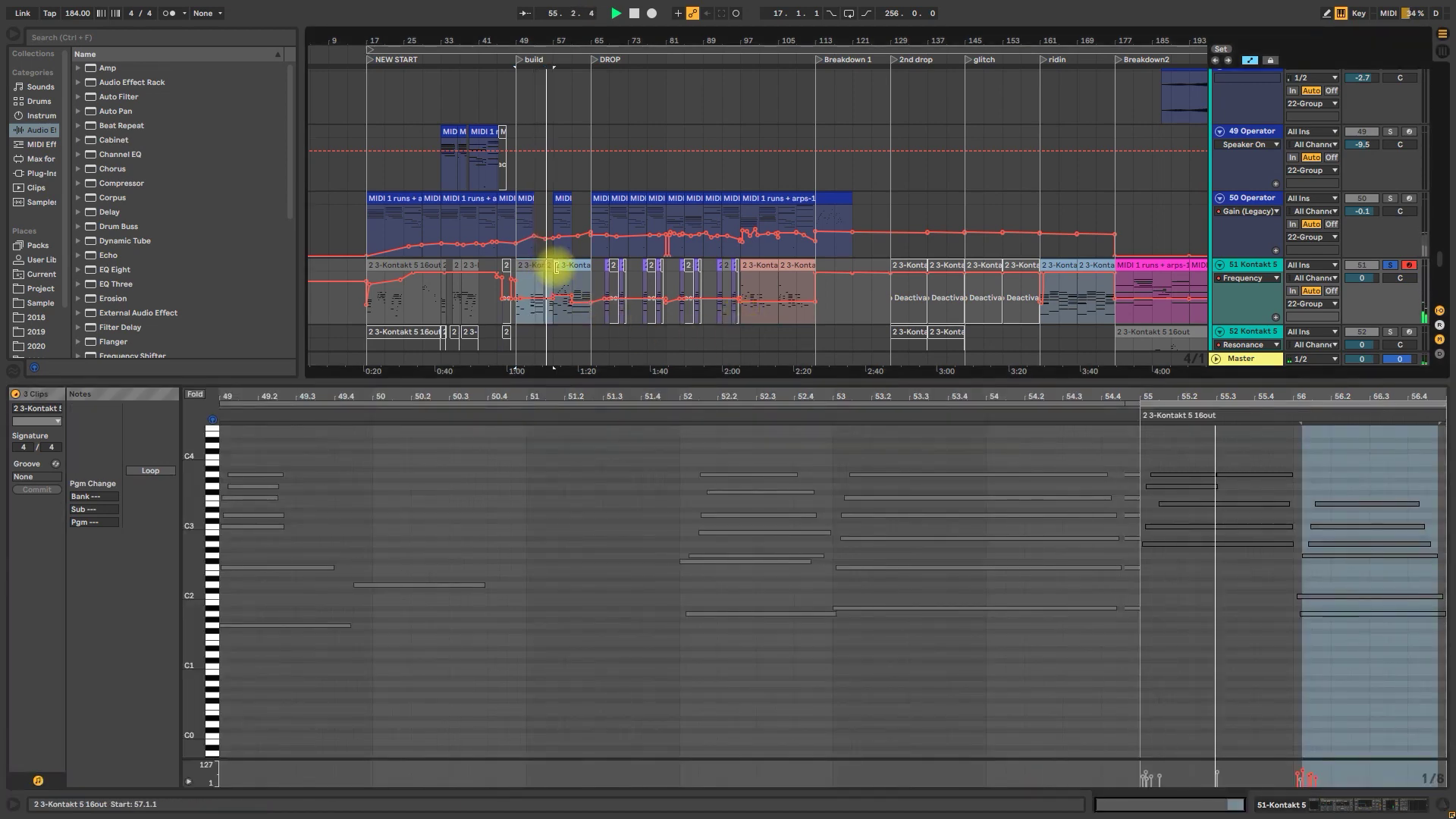
left_click(559, 282)
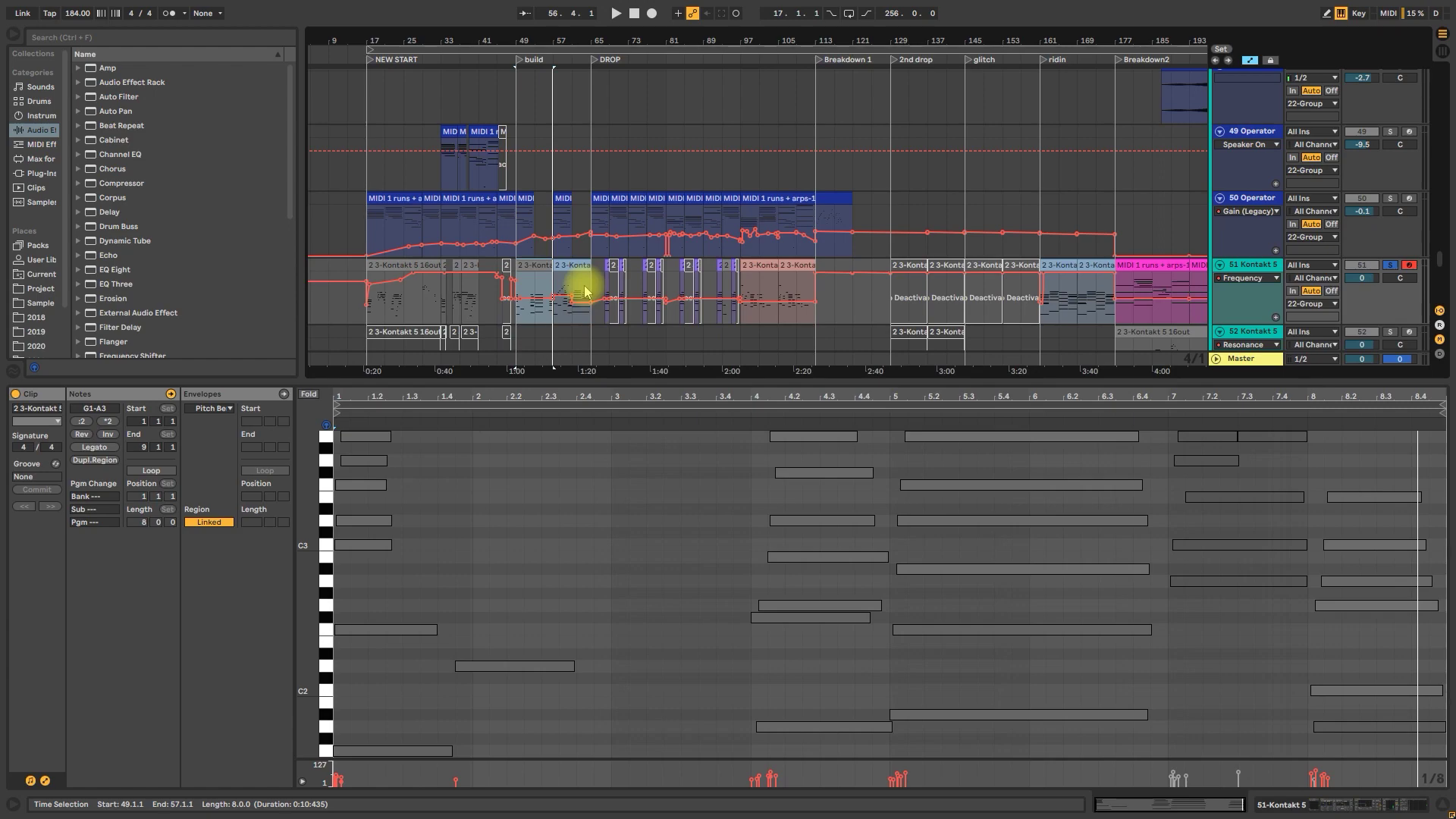
Play the build from bar 49, replacing the 51 Kontakt solo with solos on the 38 1 higher and 39 Audio tracks
left_click(540, 270)
left_click_drag(566, 383, 574, 641)
scroll(577, 391, "up", 5)
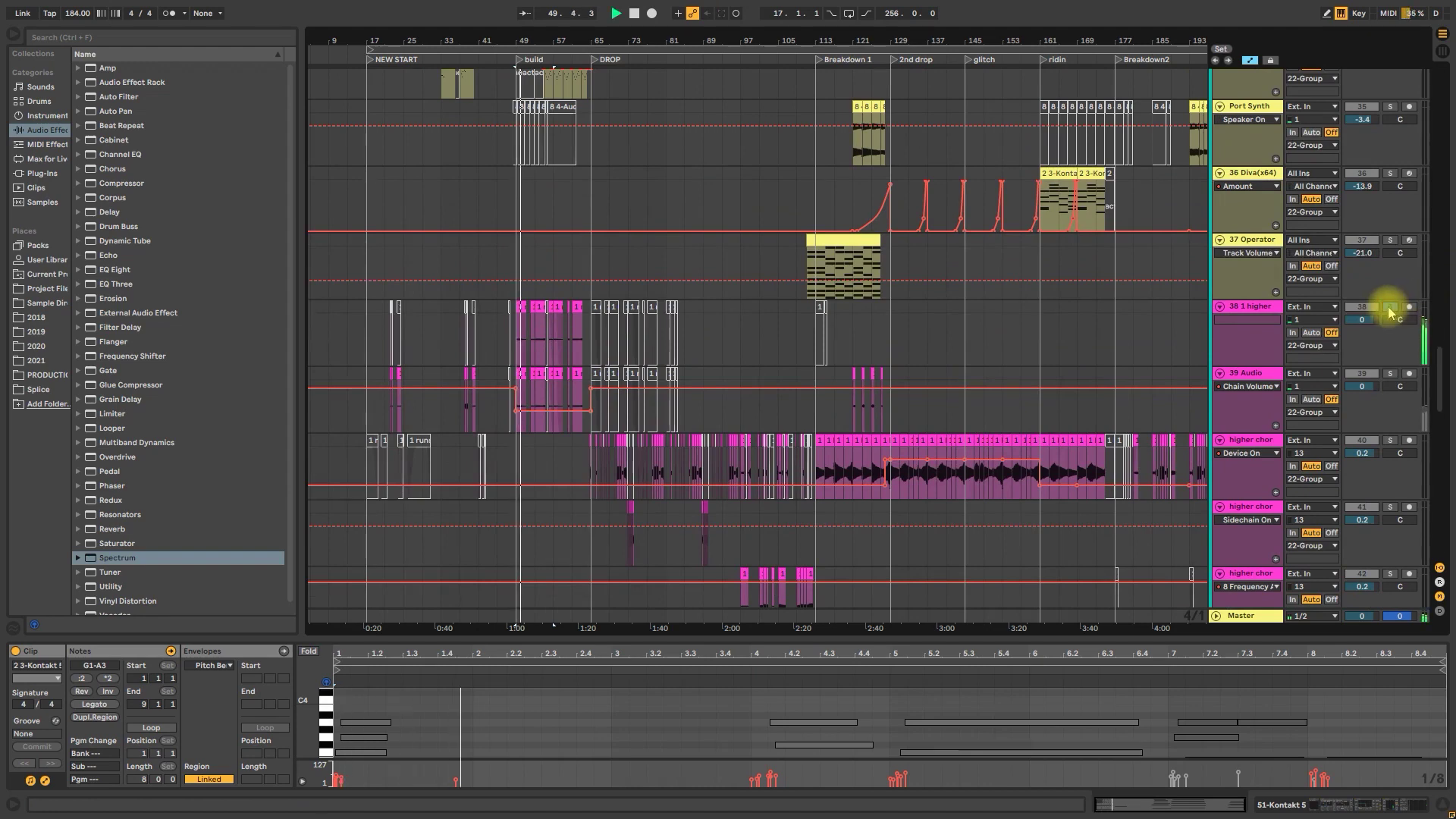
scroll(1356, 322, "down", 10)
scroll(1361, 319, "down", 5)
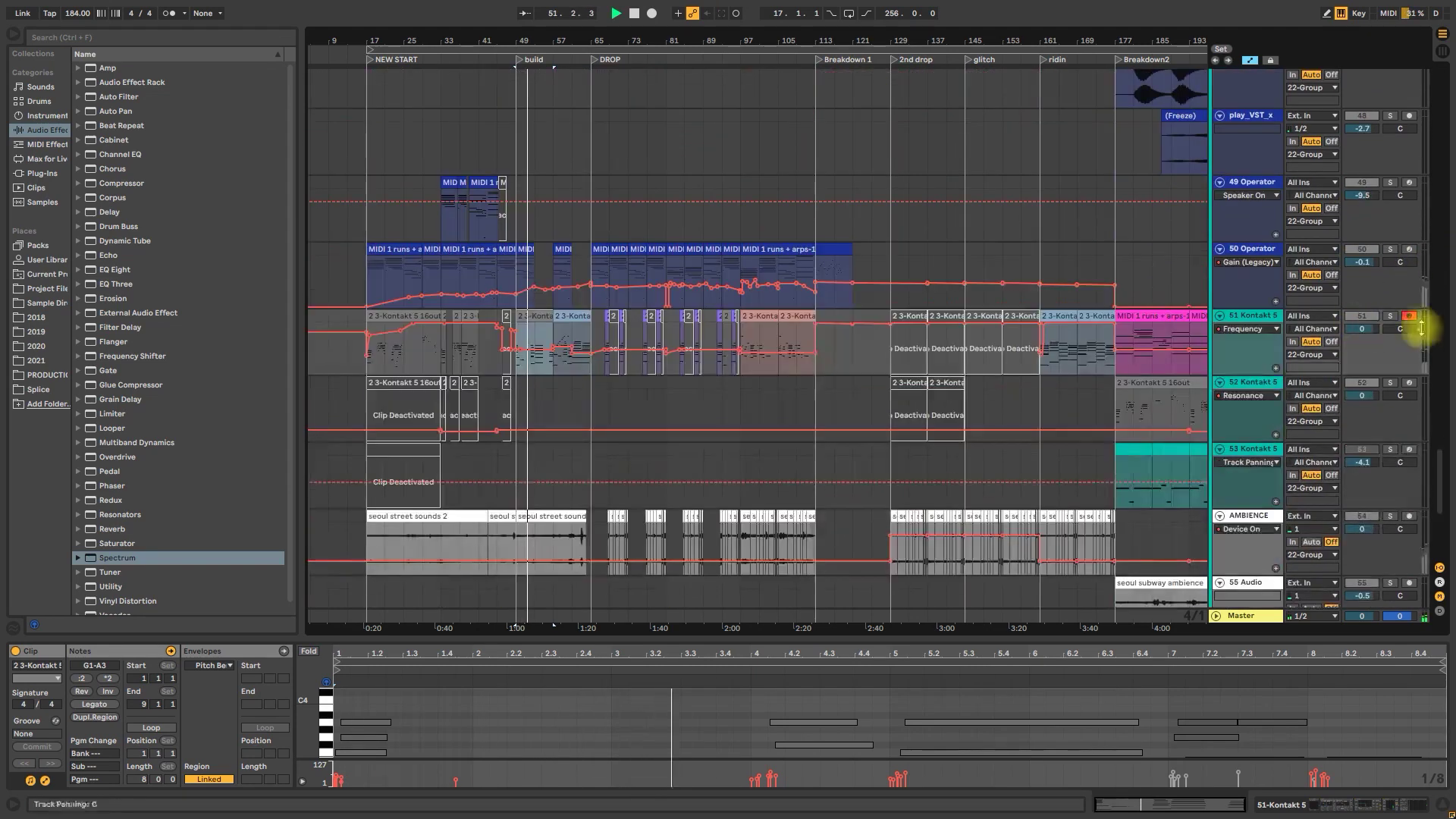
scroll(1387, 300, "up", 15)
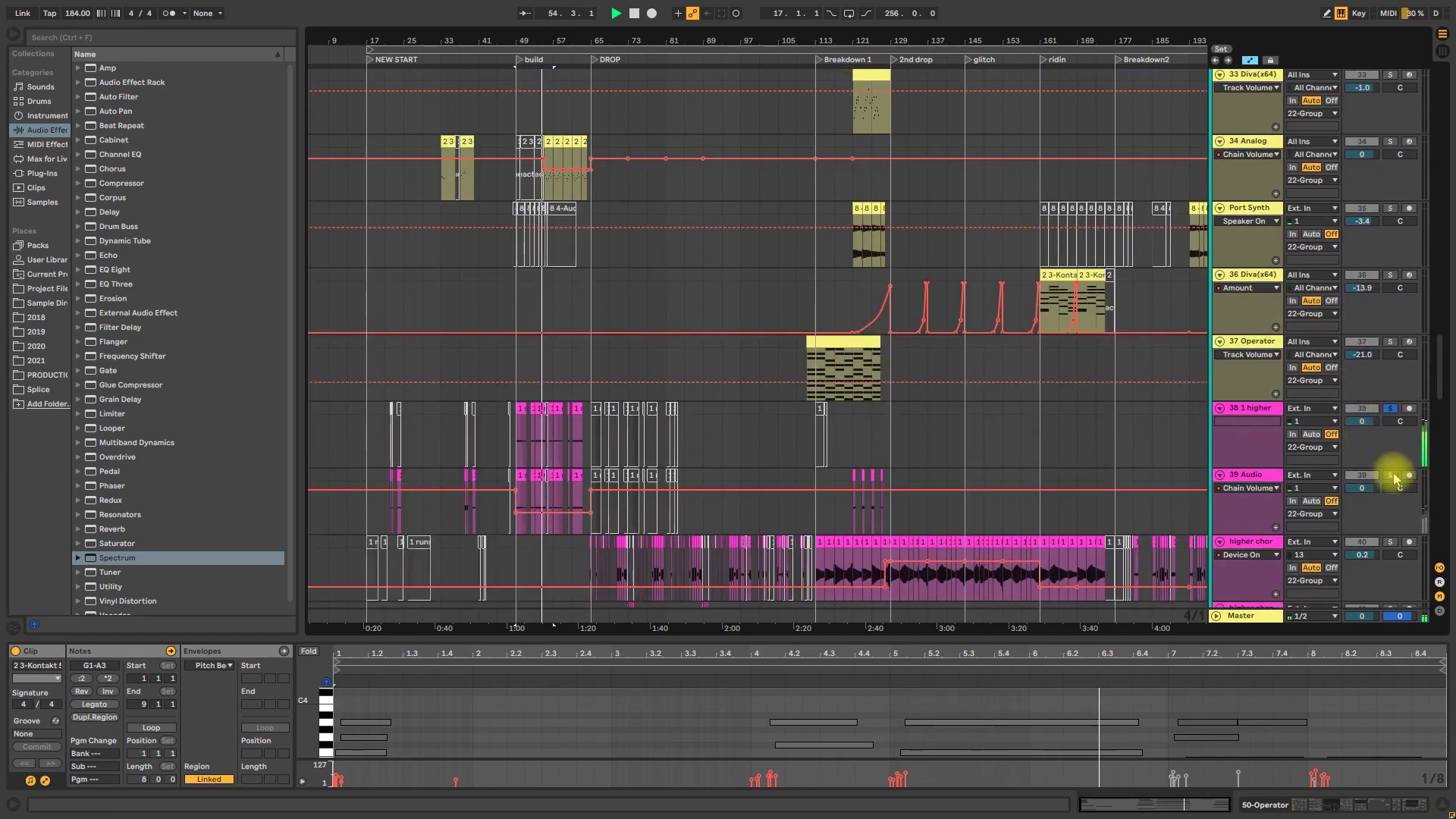
left_click(1392, 477)
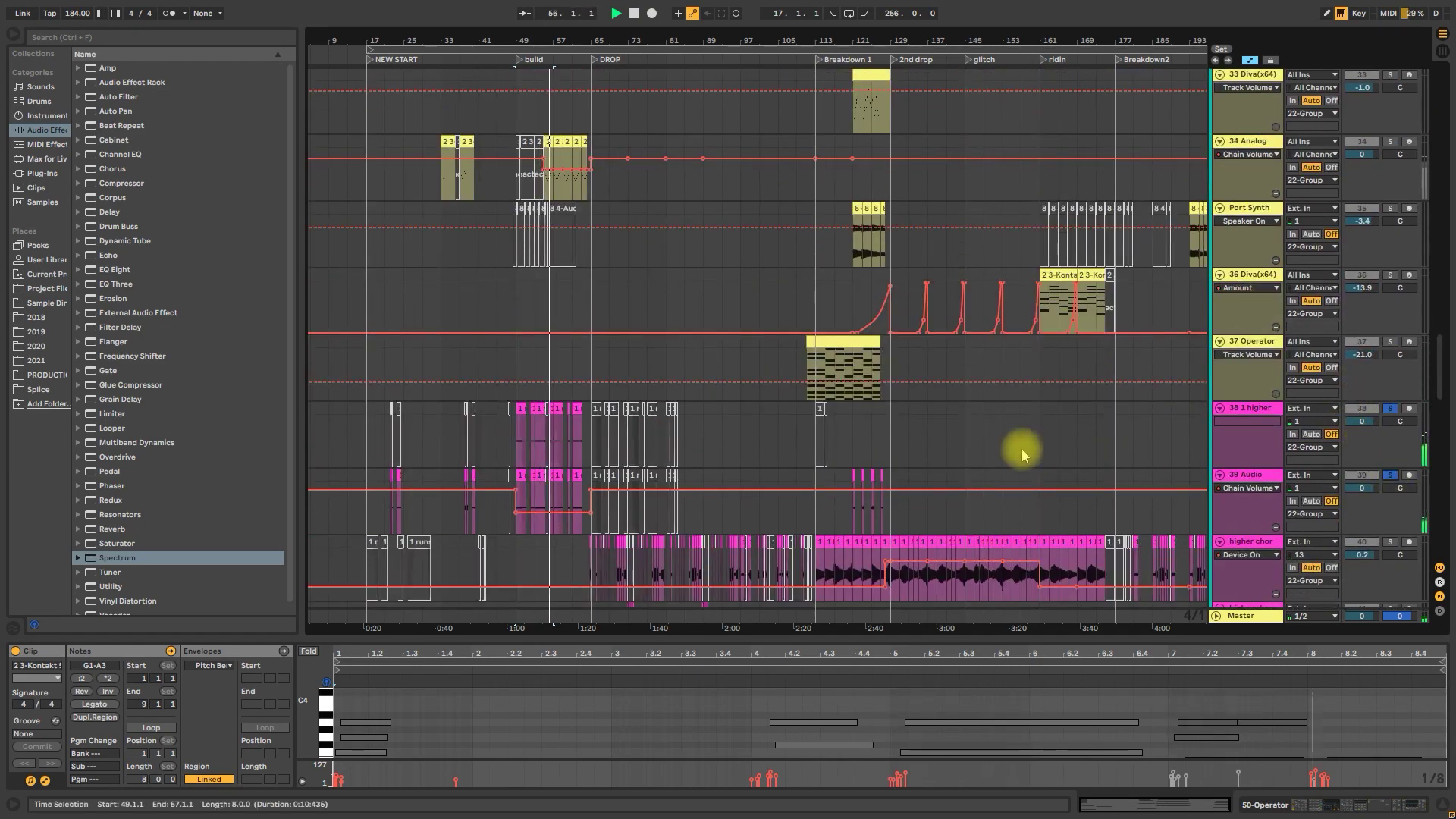
scroll(725, 439, "down", 2)
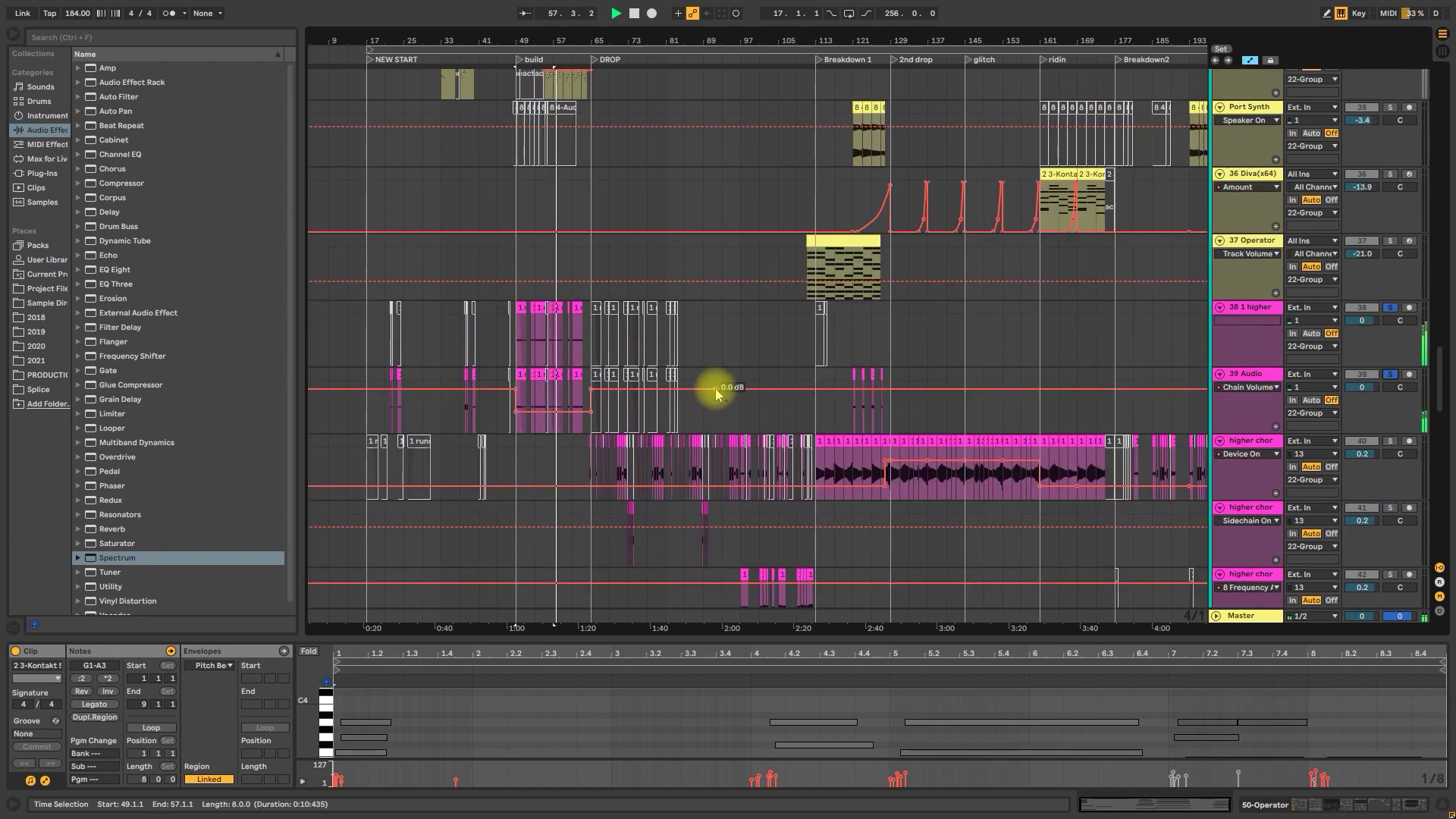
left_click(713, 389)
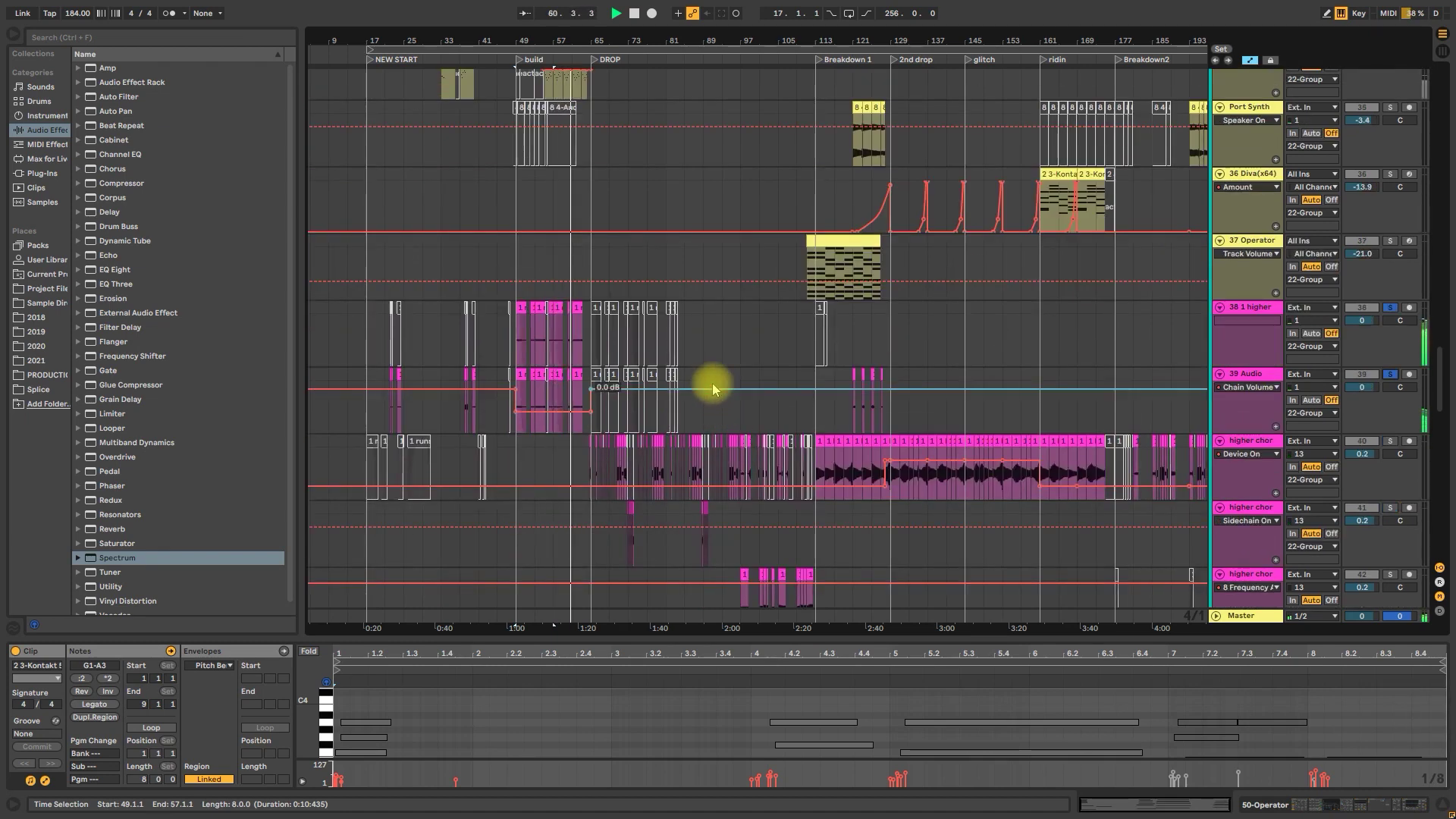
Restart playback from bar 49 with the 38 1 higher track's devices shown and the first Guitar Rig Group chain selected
key("space")
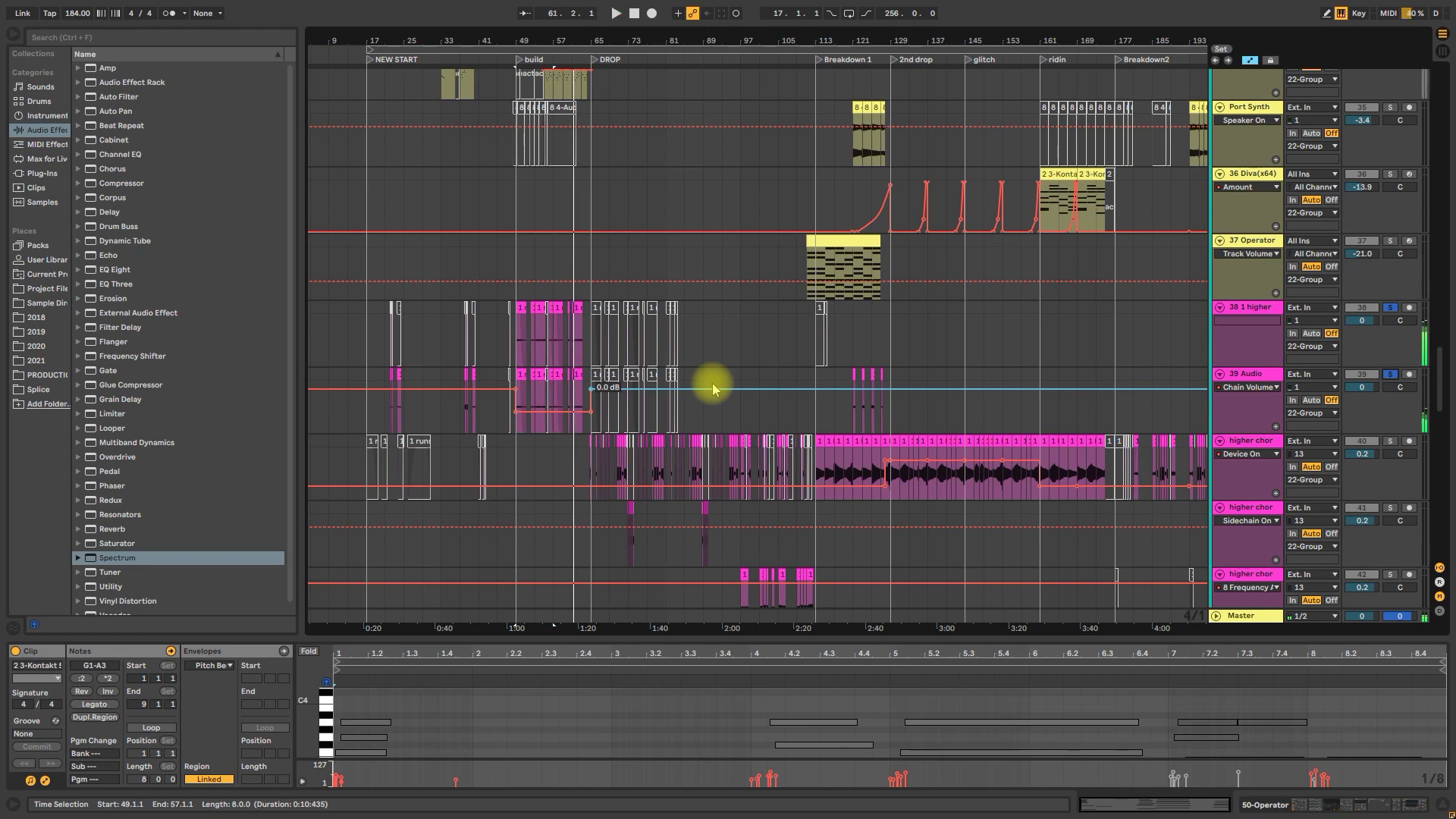
left_click(521, 362)
key("shift+Tab")
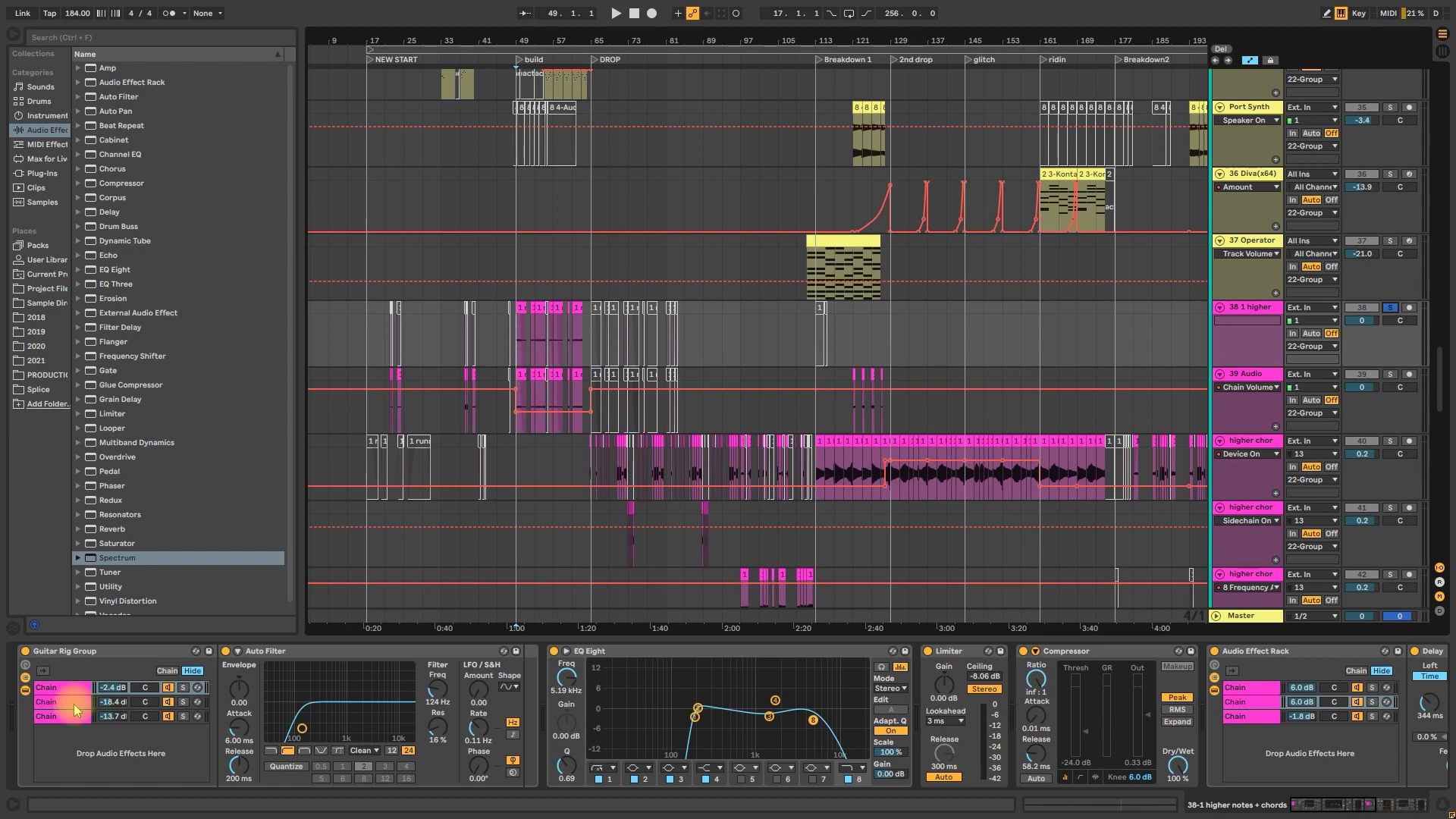
left_click(68, 687)
key("space")
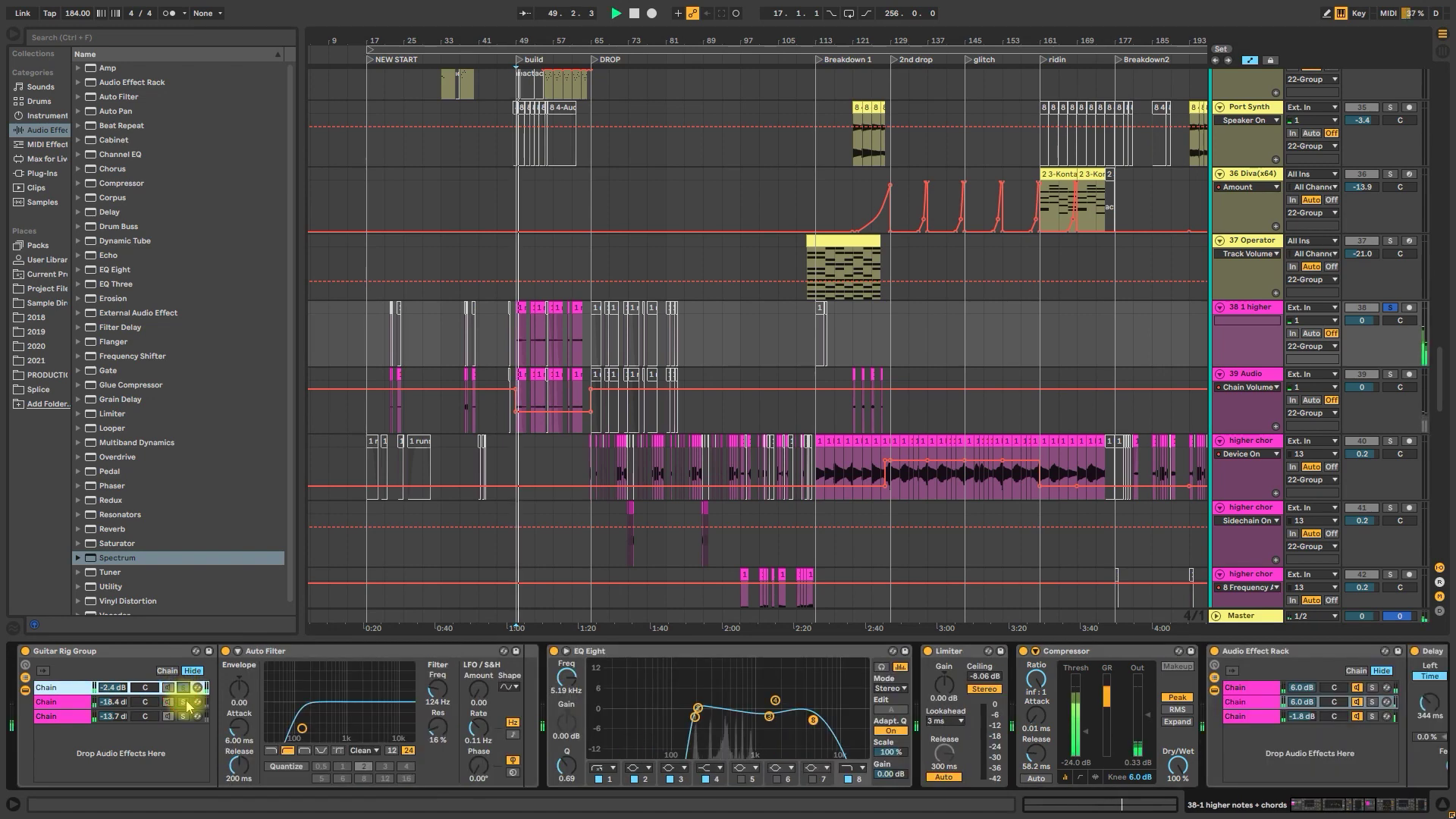
Solo the second and third Guitar Rig Group chains in turn, compare the third with its EQ Eight bypassed, and clear the solo
left_click(188, 705)
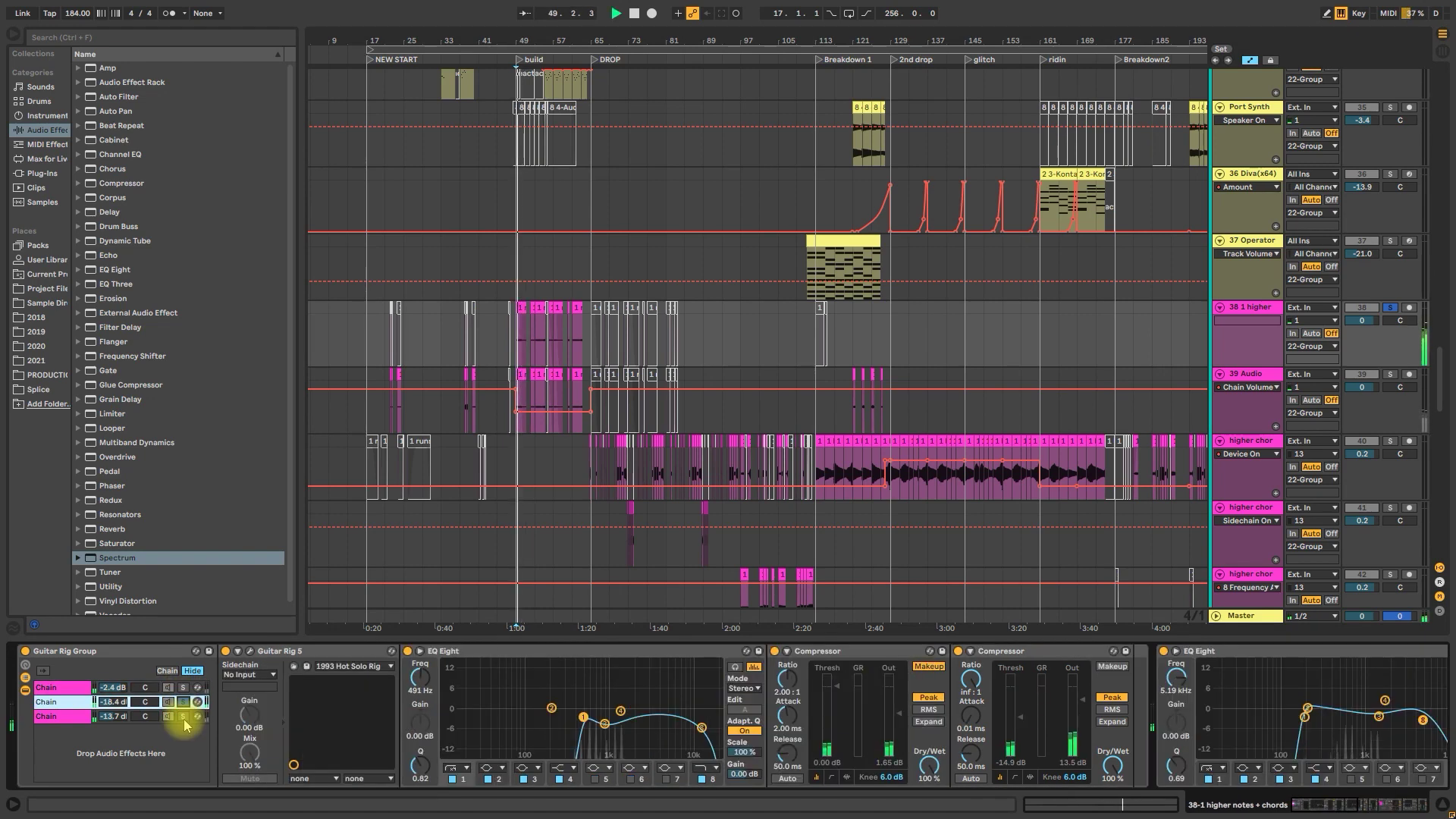
left_click(184, 719)
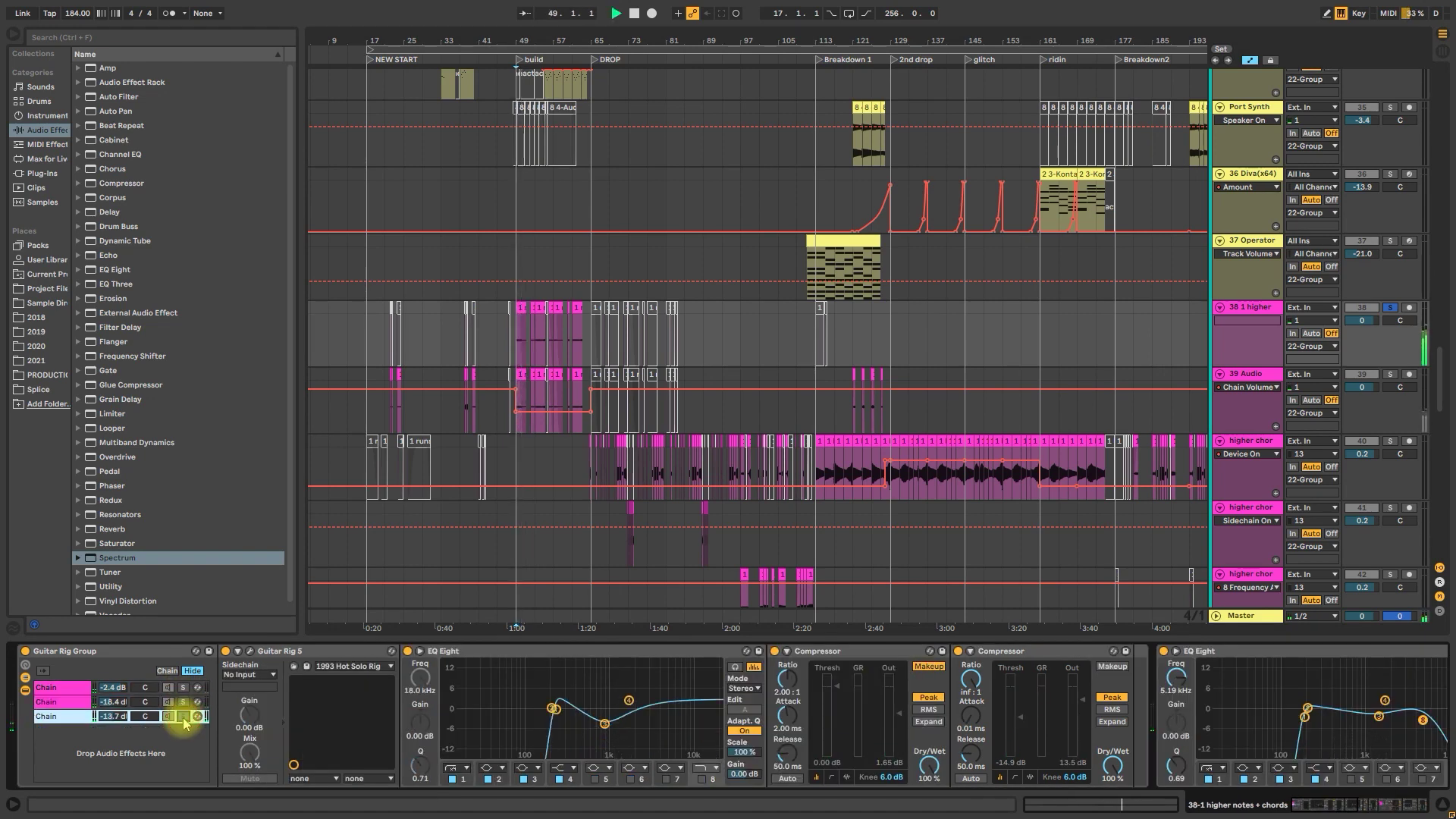
left_click(183, 716)
left_click(408, 654)
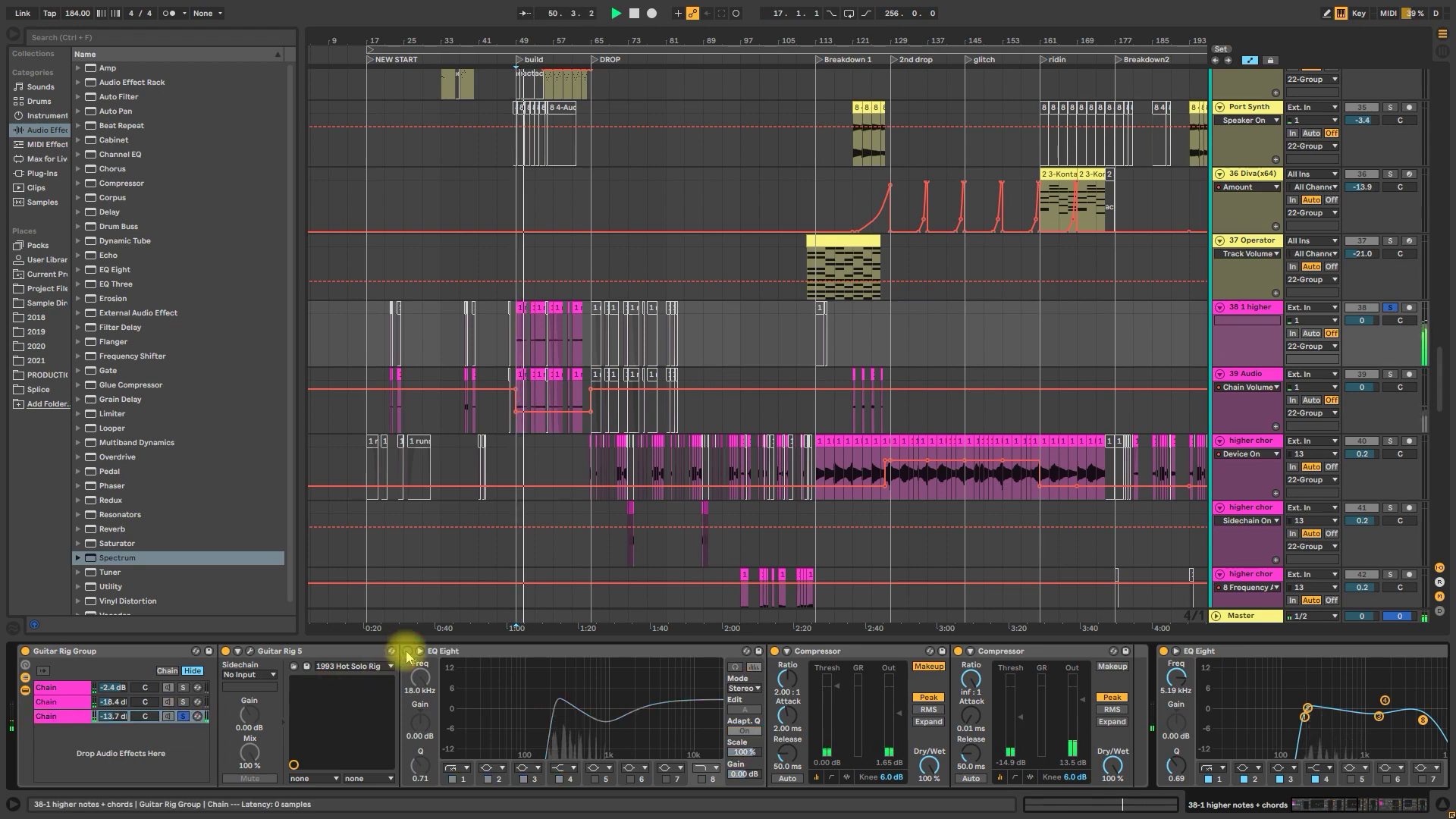
left_click(407, 651)
left_click(183, 715)
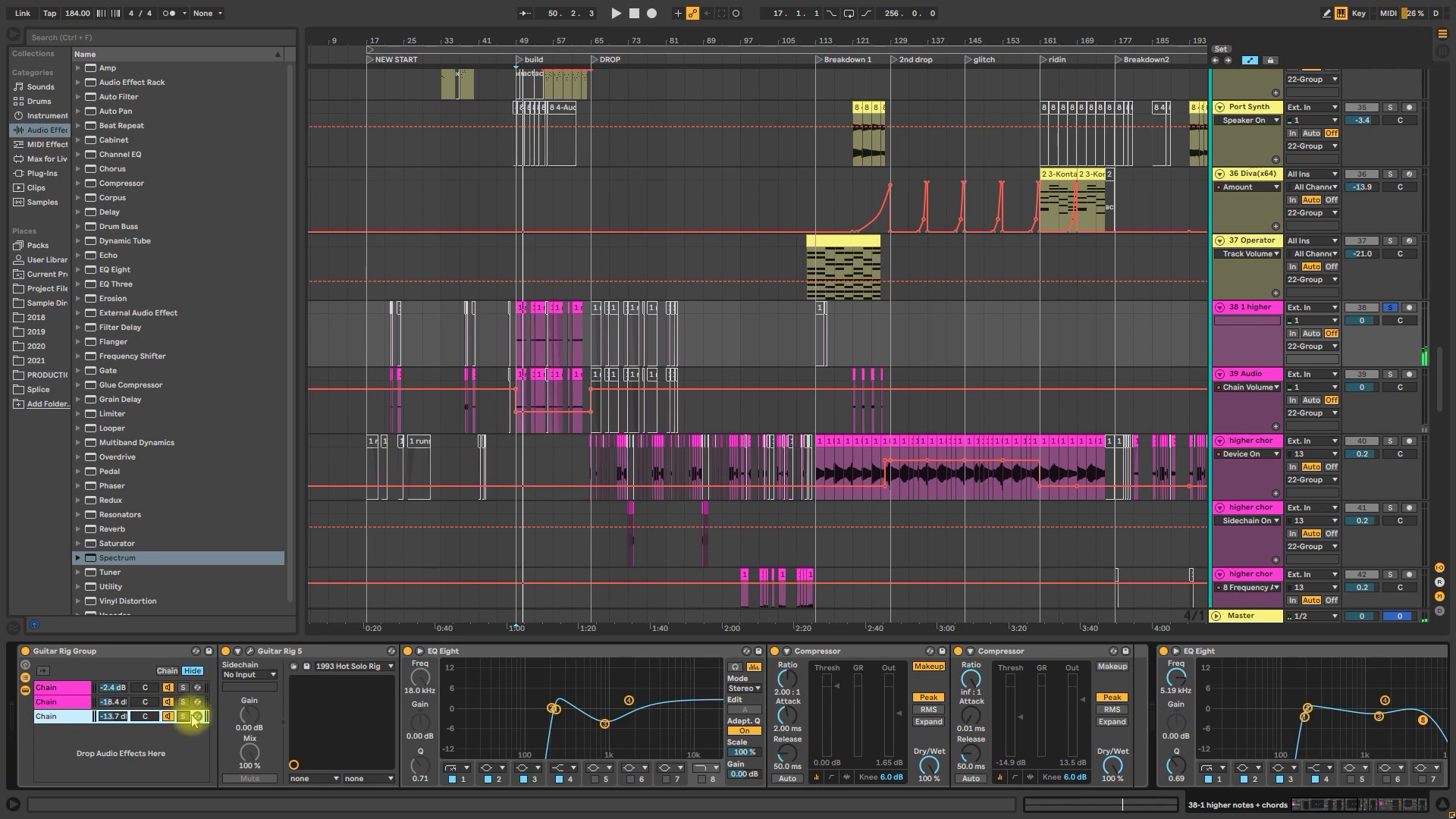
Open the third chain of the Audio Effect Rack and play it in solo from bar 49
left_click_drag(1318, 805, 1403, 800)
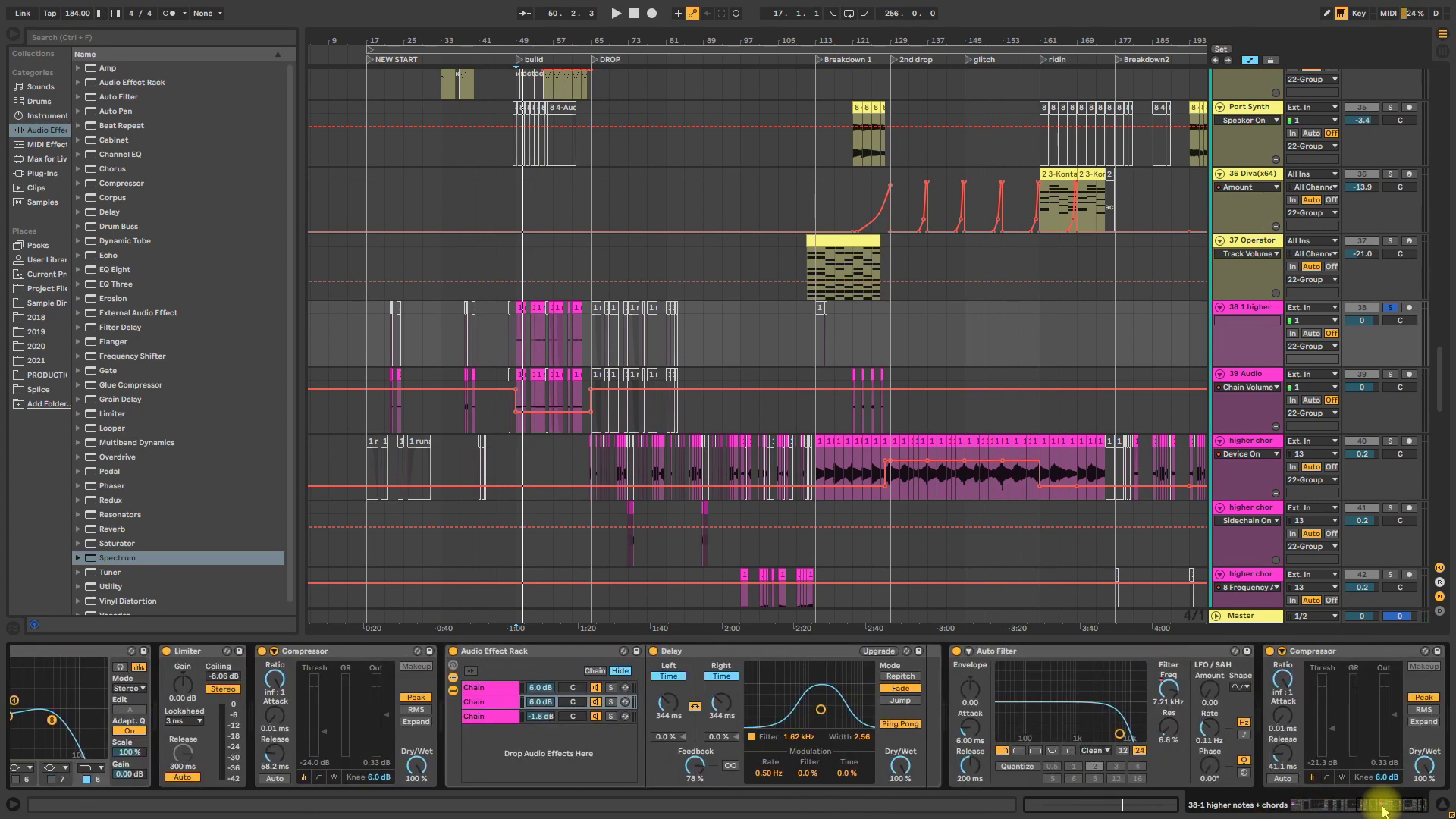
left_click(422, 717)
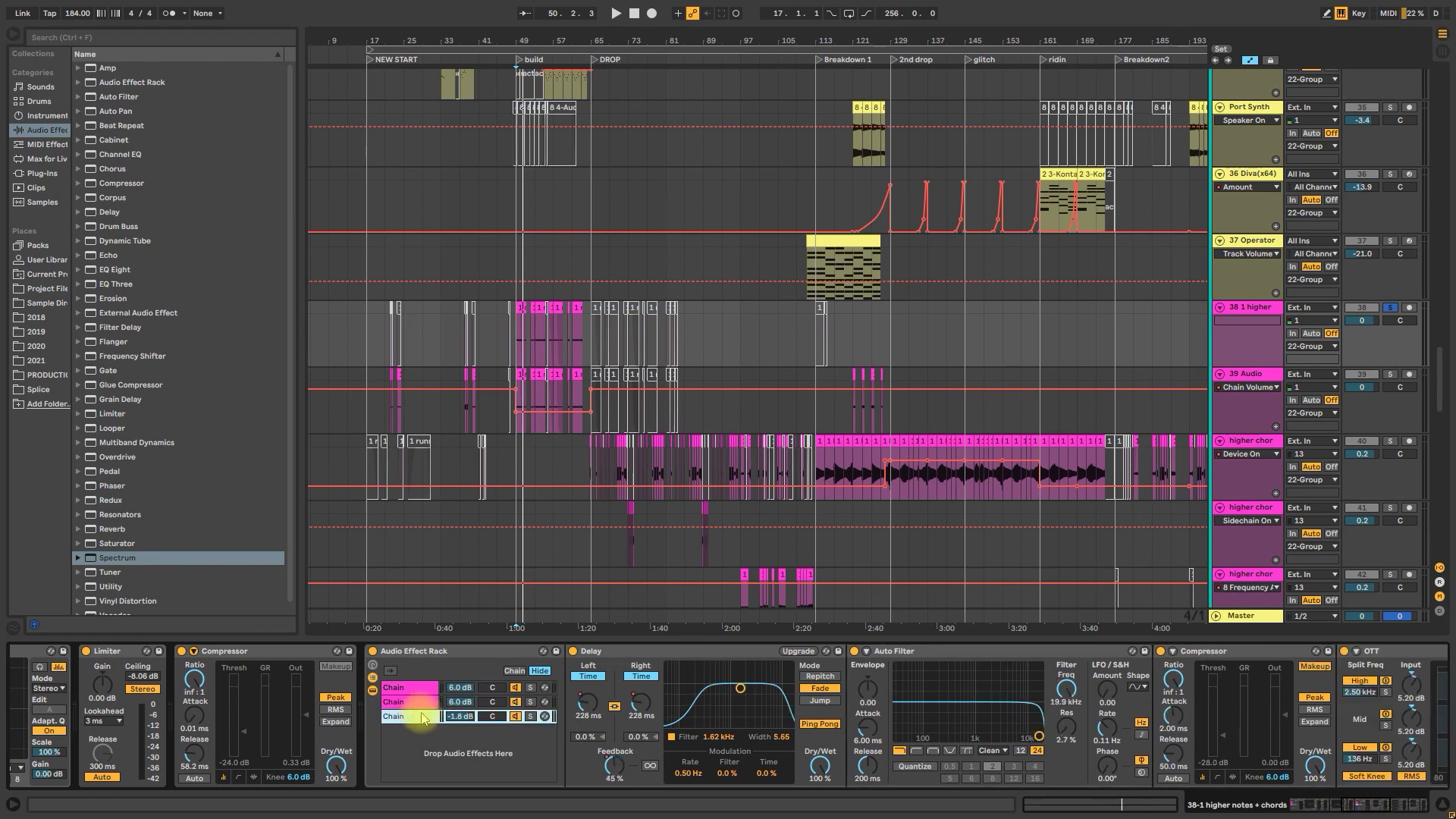
left_click_drag(1359, 803, 1378, 813)
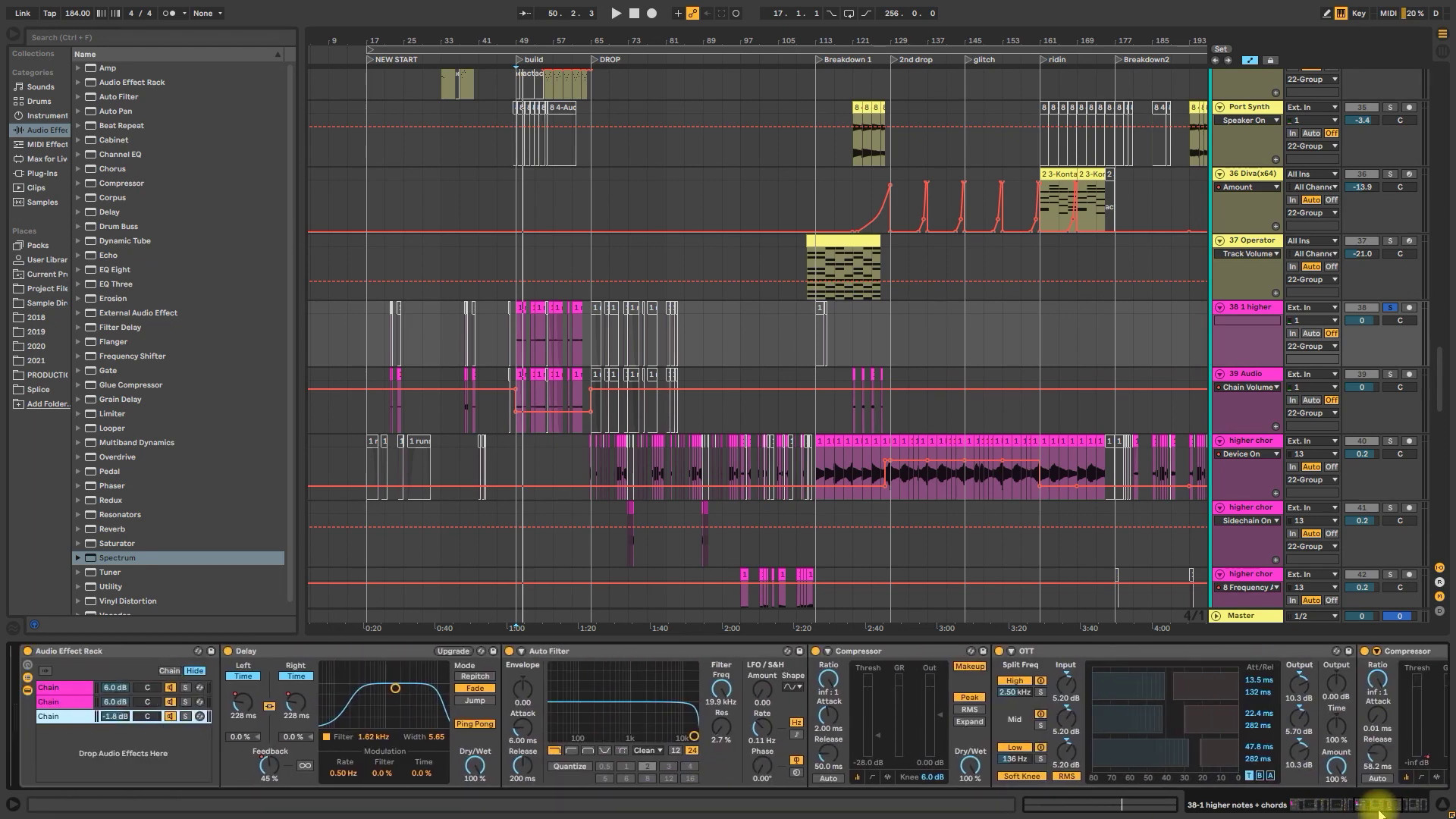
left_click(185, 716)
key("space")
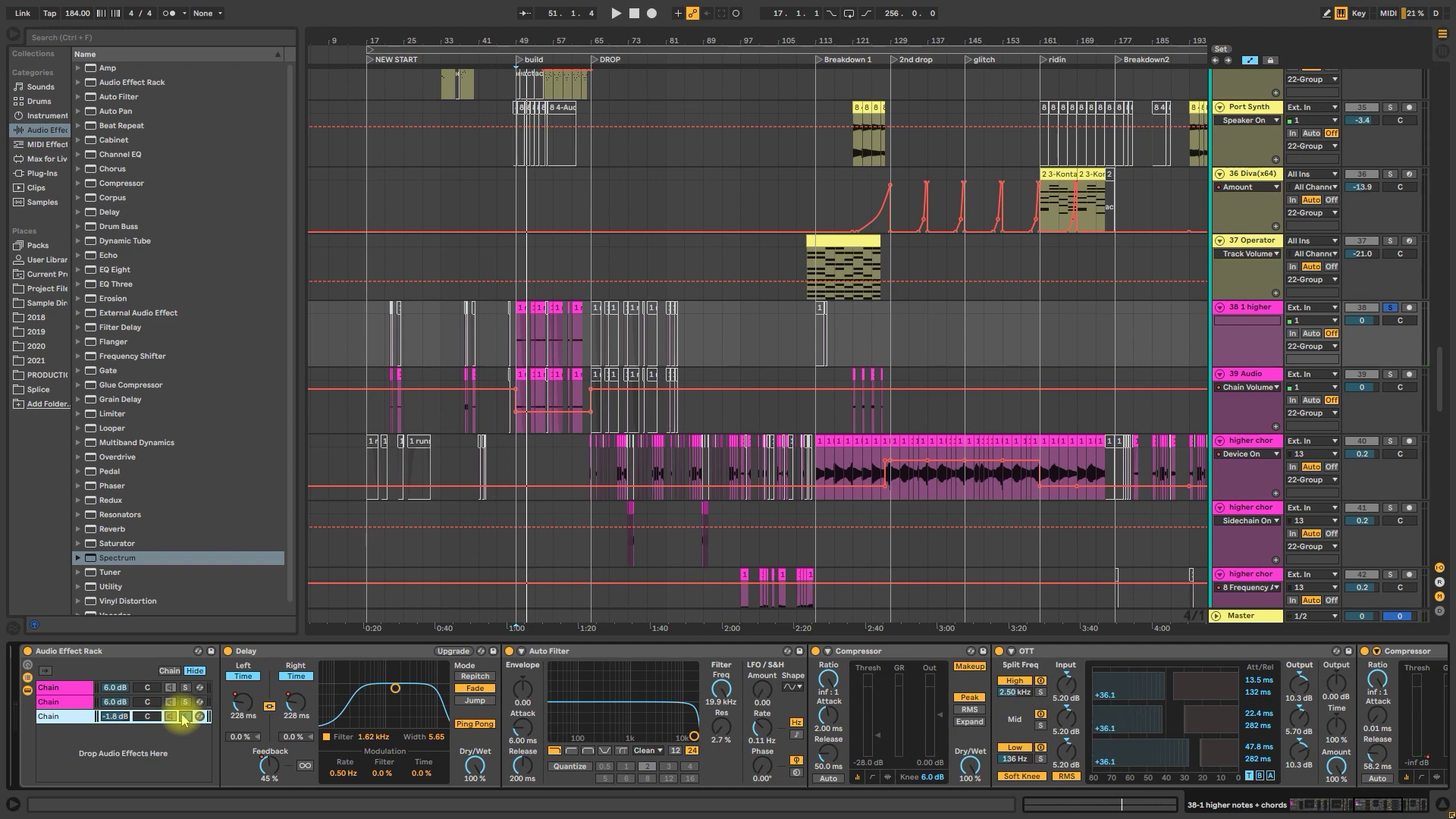
left_click(185, 716)
key("space")
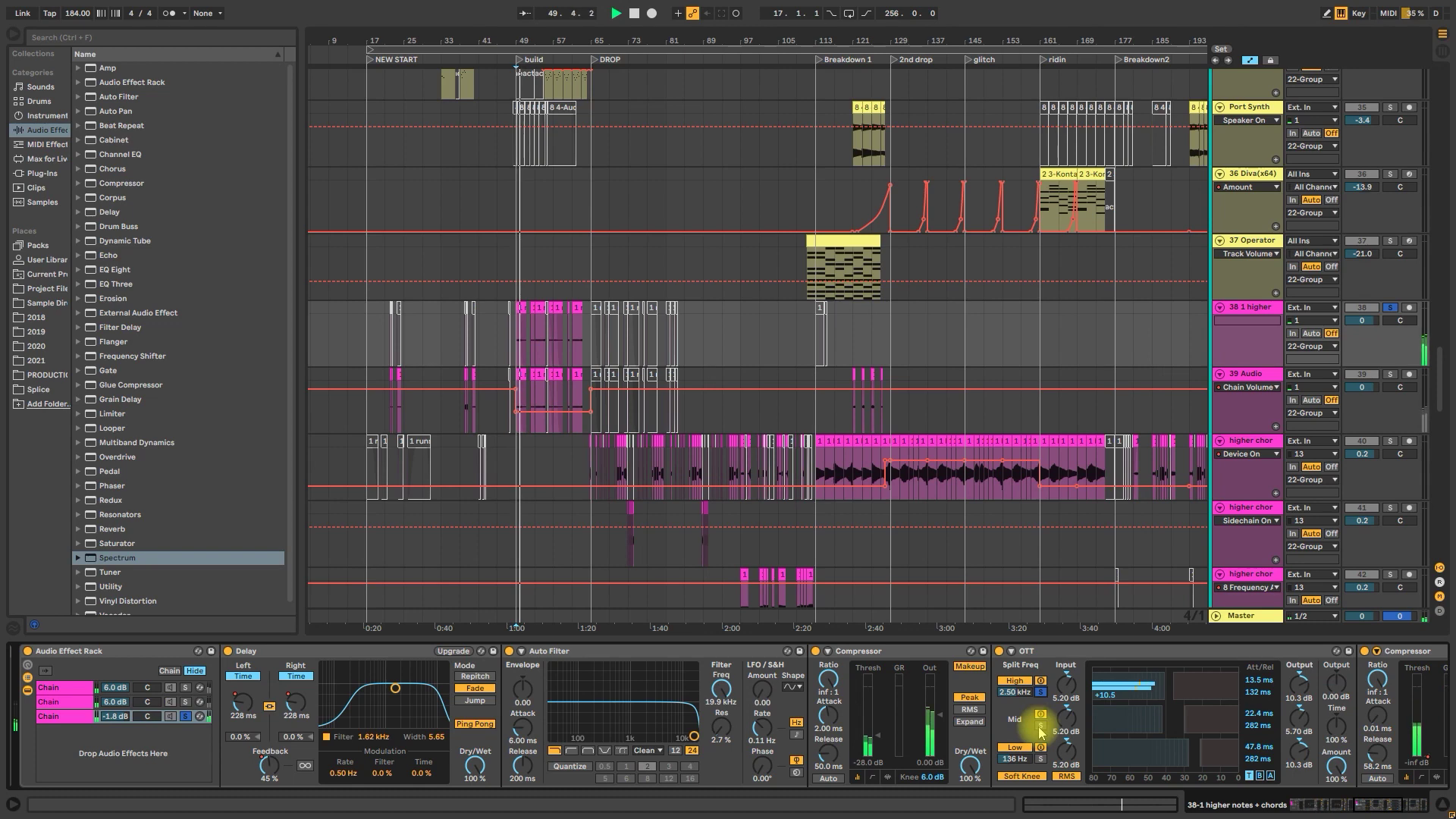
Audition the High and Mid bands of the chain's OTT in solo, bring all bands back, and unsolo the chain
left_click(1040, 682)
key("space")
key("space")
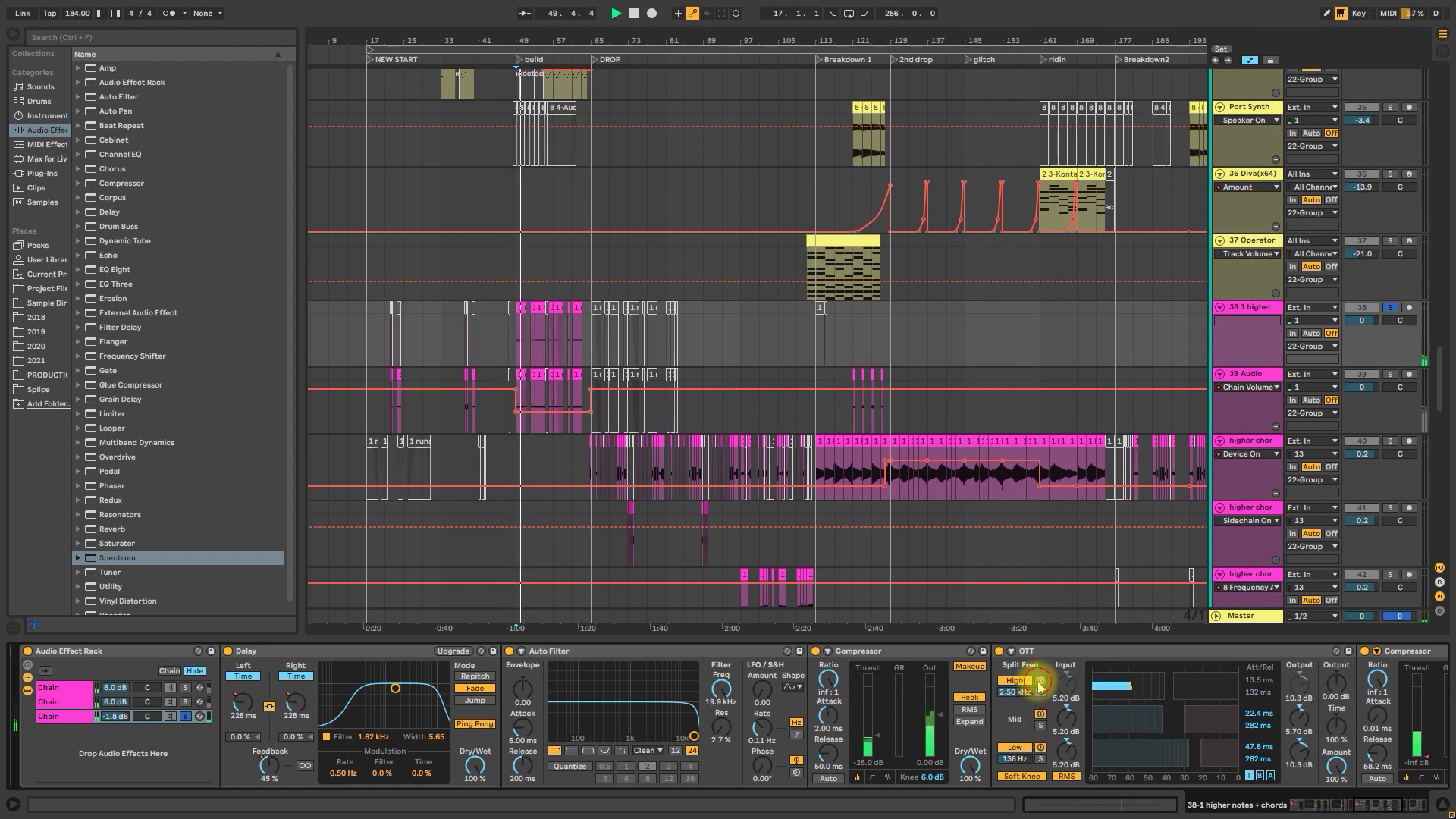
left_click(1041, 726)
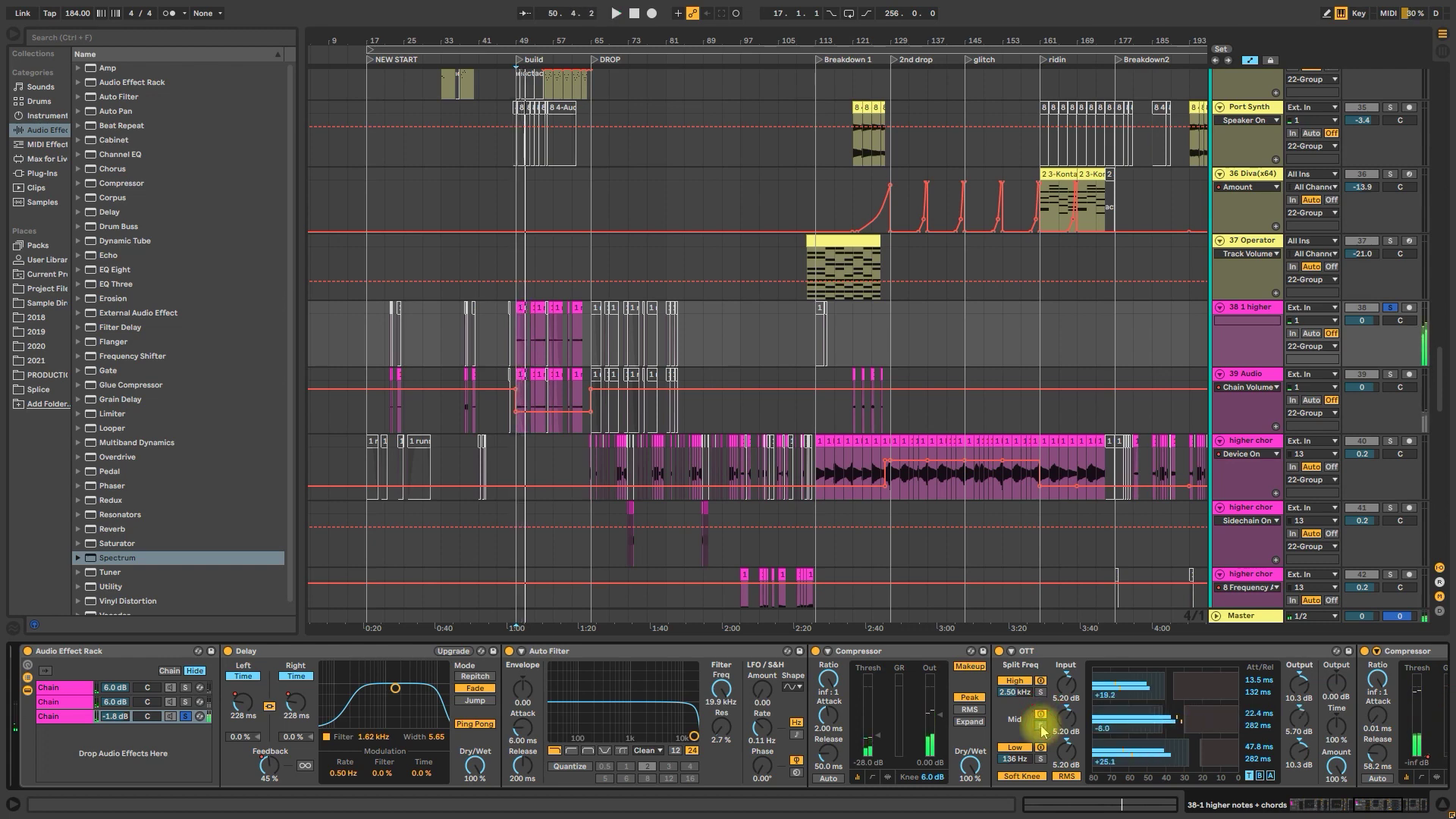
left_click(1042, 726)
key("space")
key("space")
left_click(203, 715)
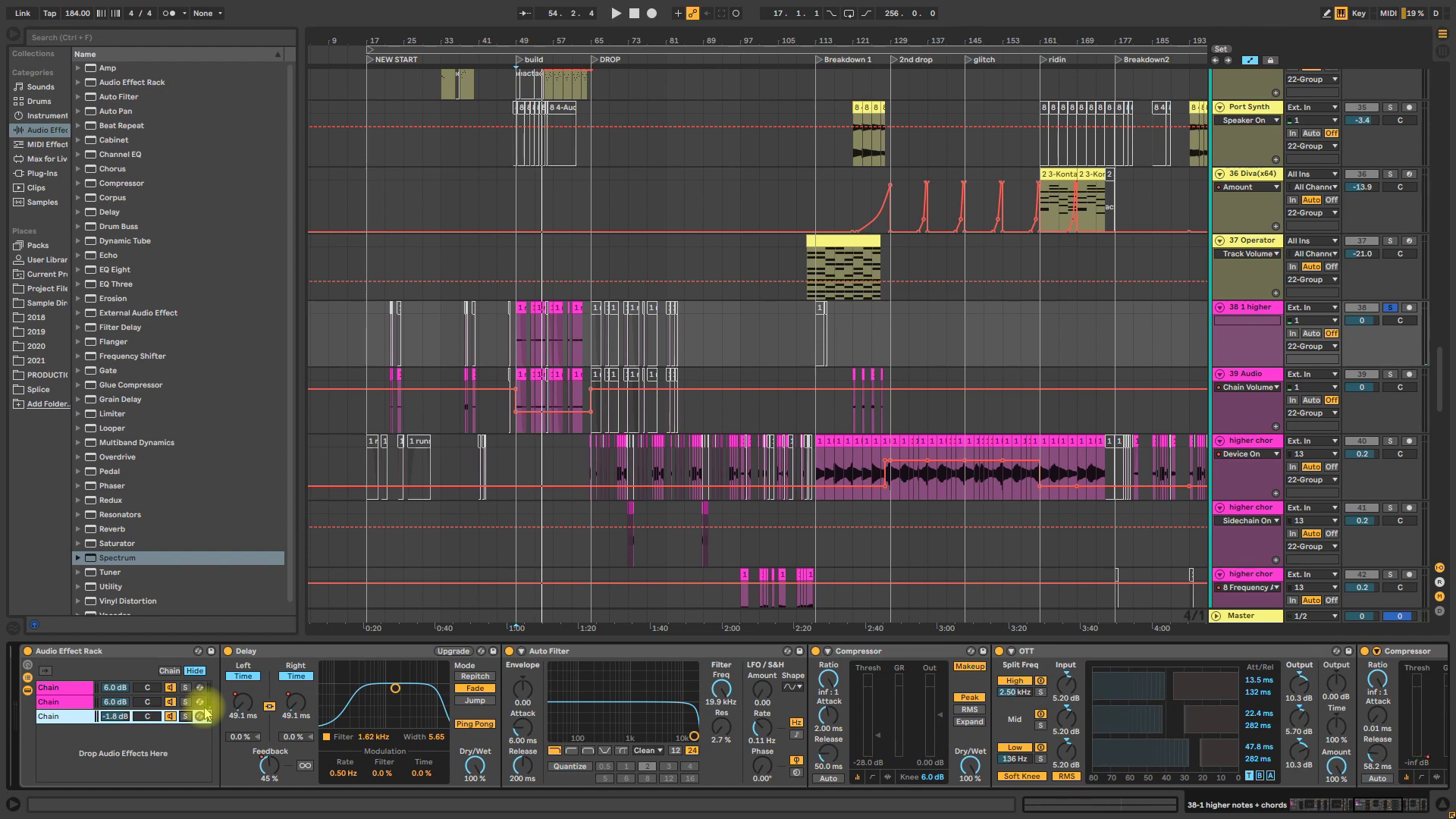
Play the 29 Analog clip from bar 49 in solo while examining its Audio Effect Rack and Delay
scroll(403, 520, "up", 8)
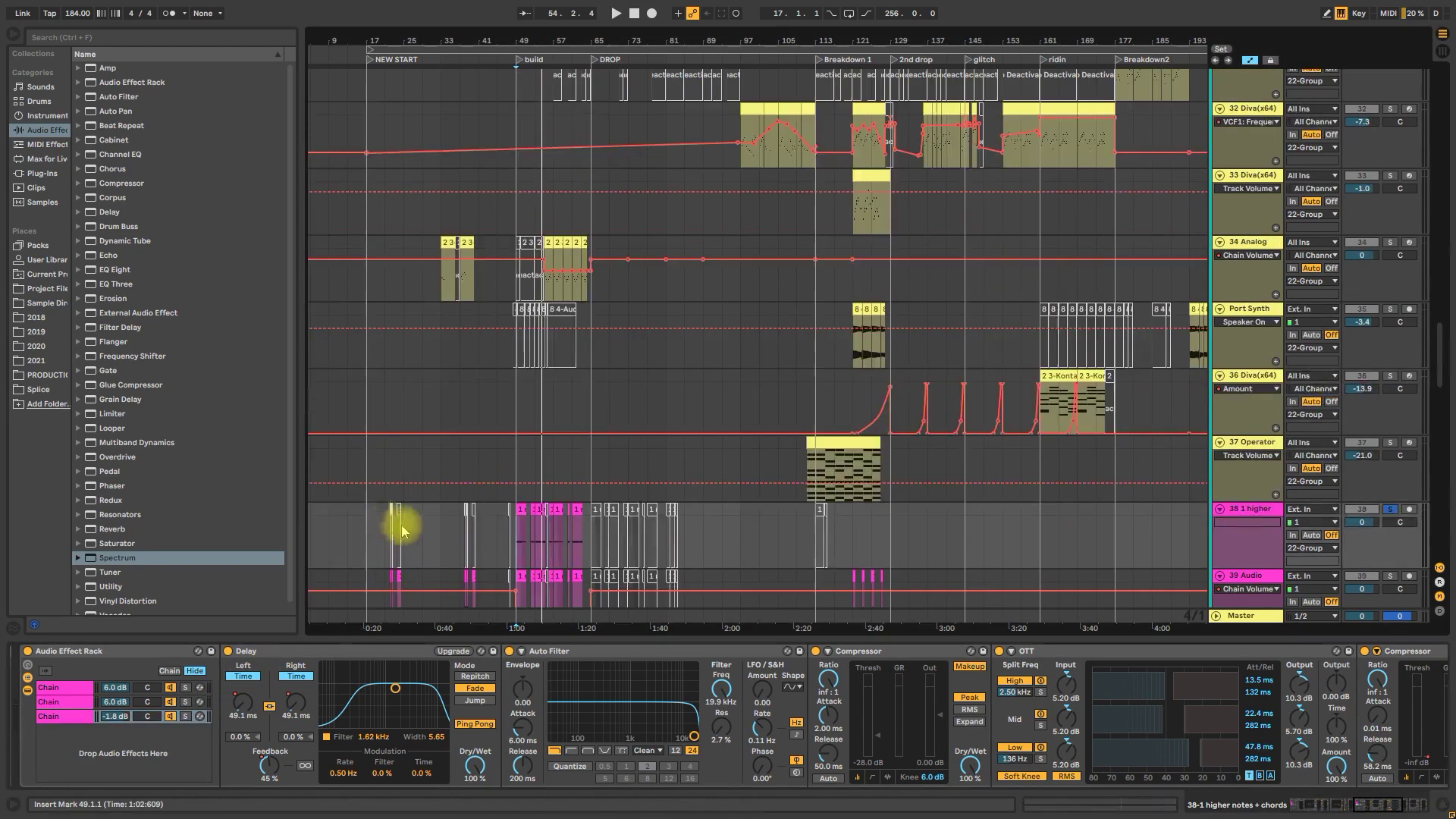
left_click(520, 210)
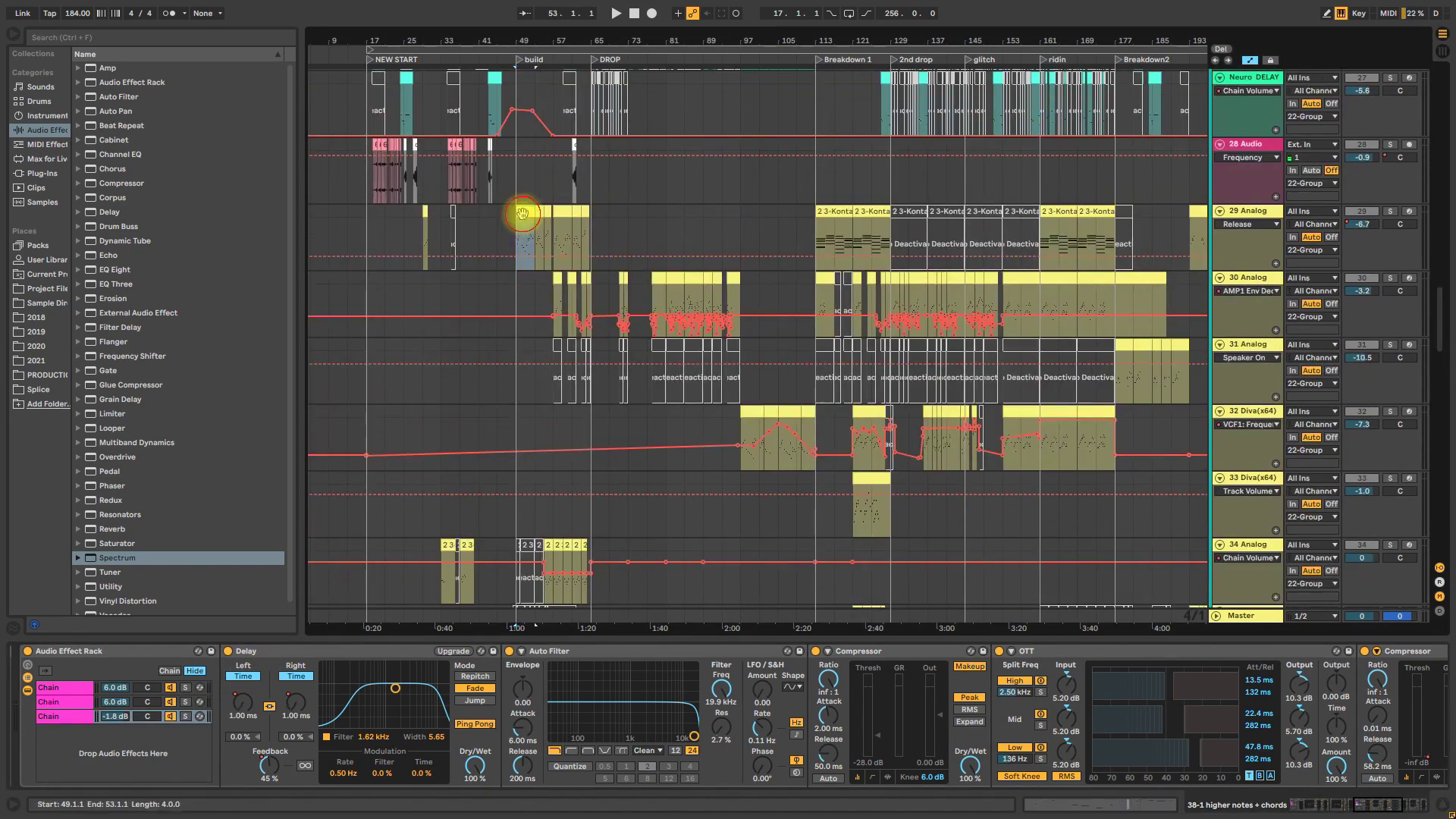
left_click(1389, 216)
key("space")
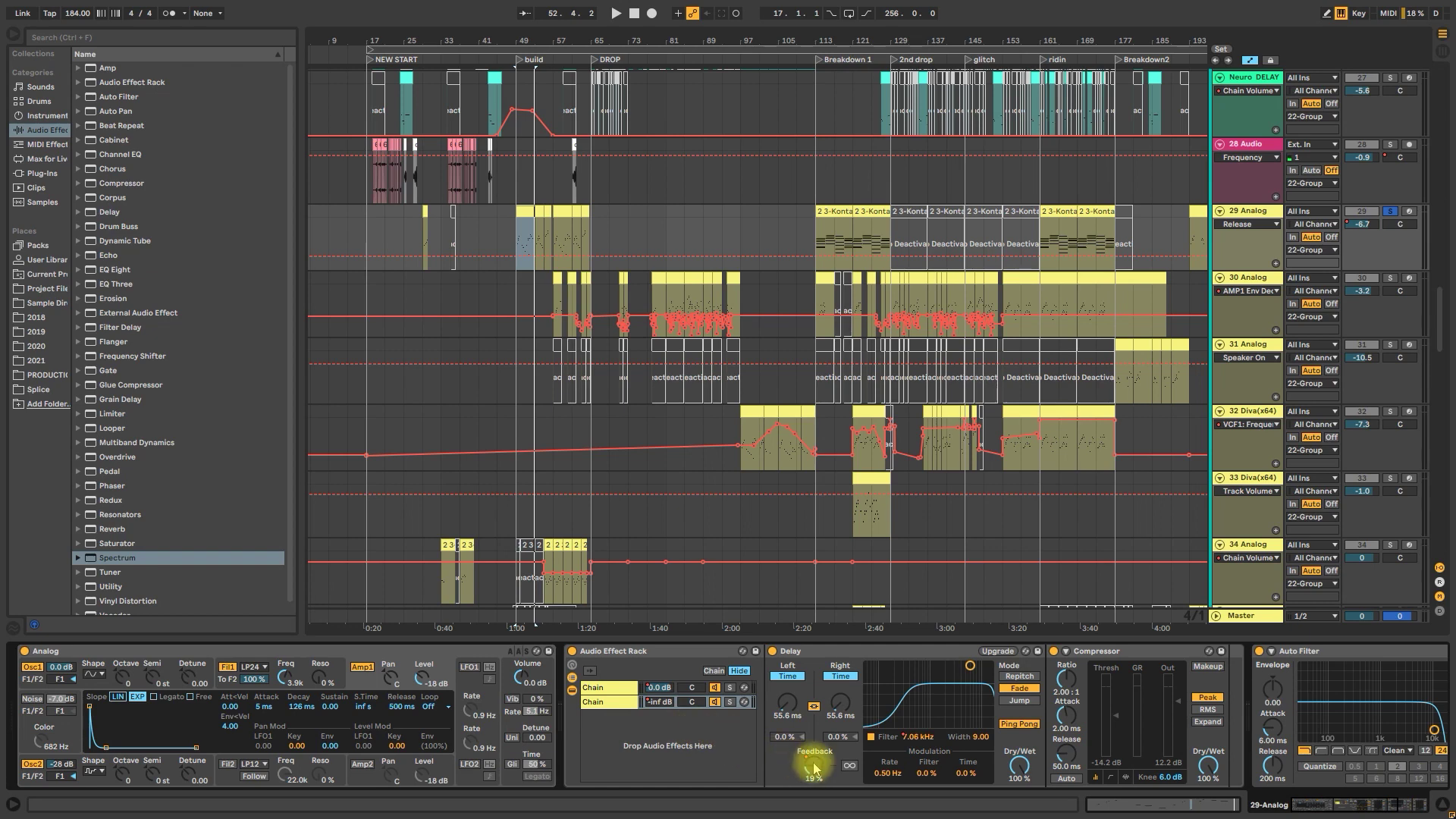
key("space")
scroll(812, 766, "up", 10)
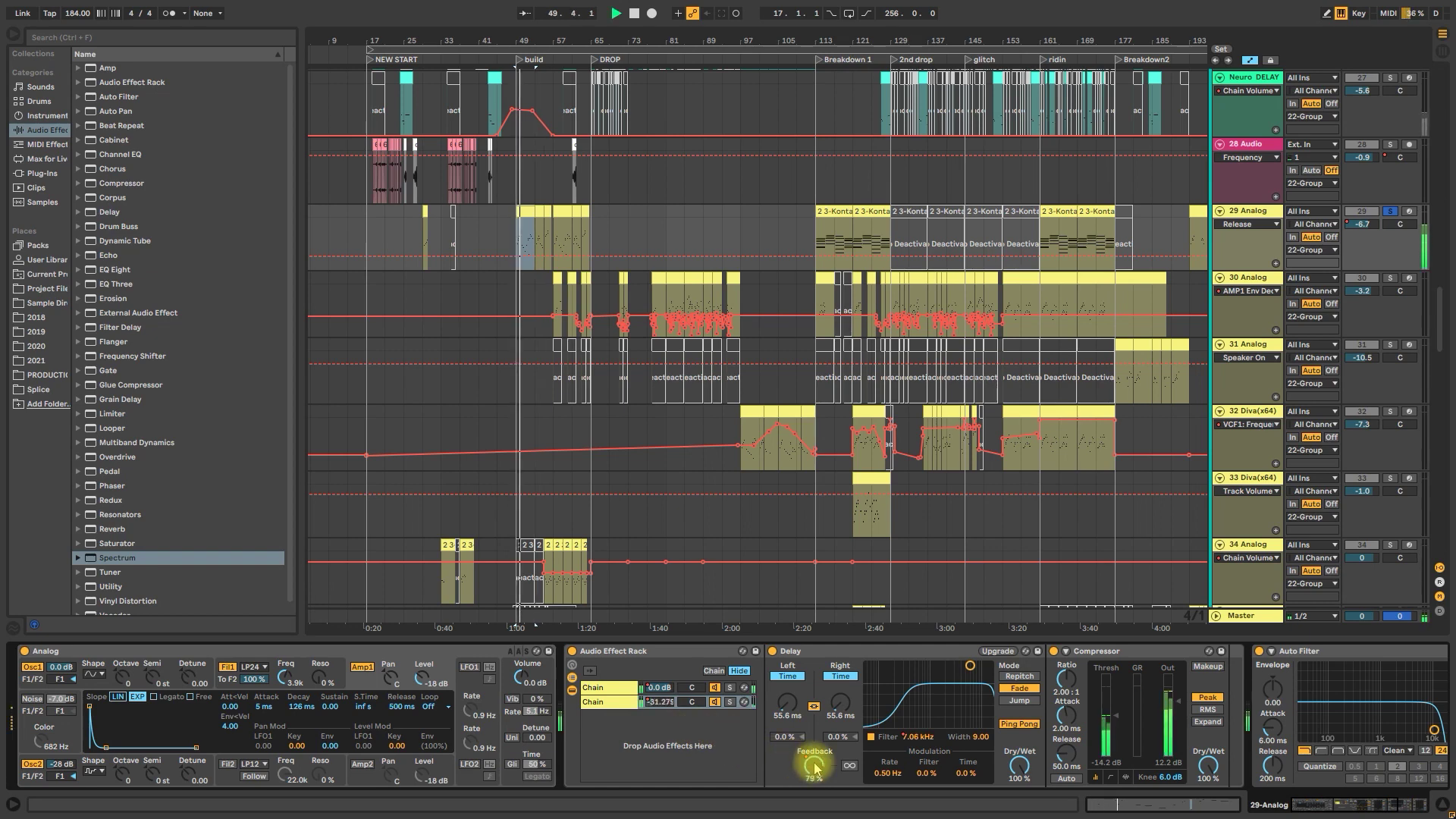
scroll(814, 767, "up", 20)
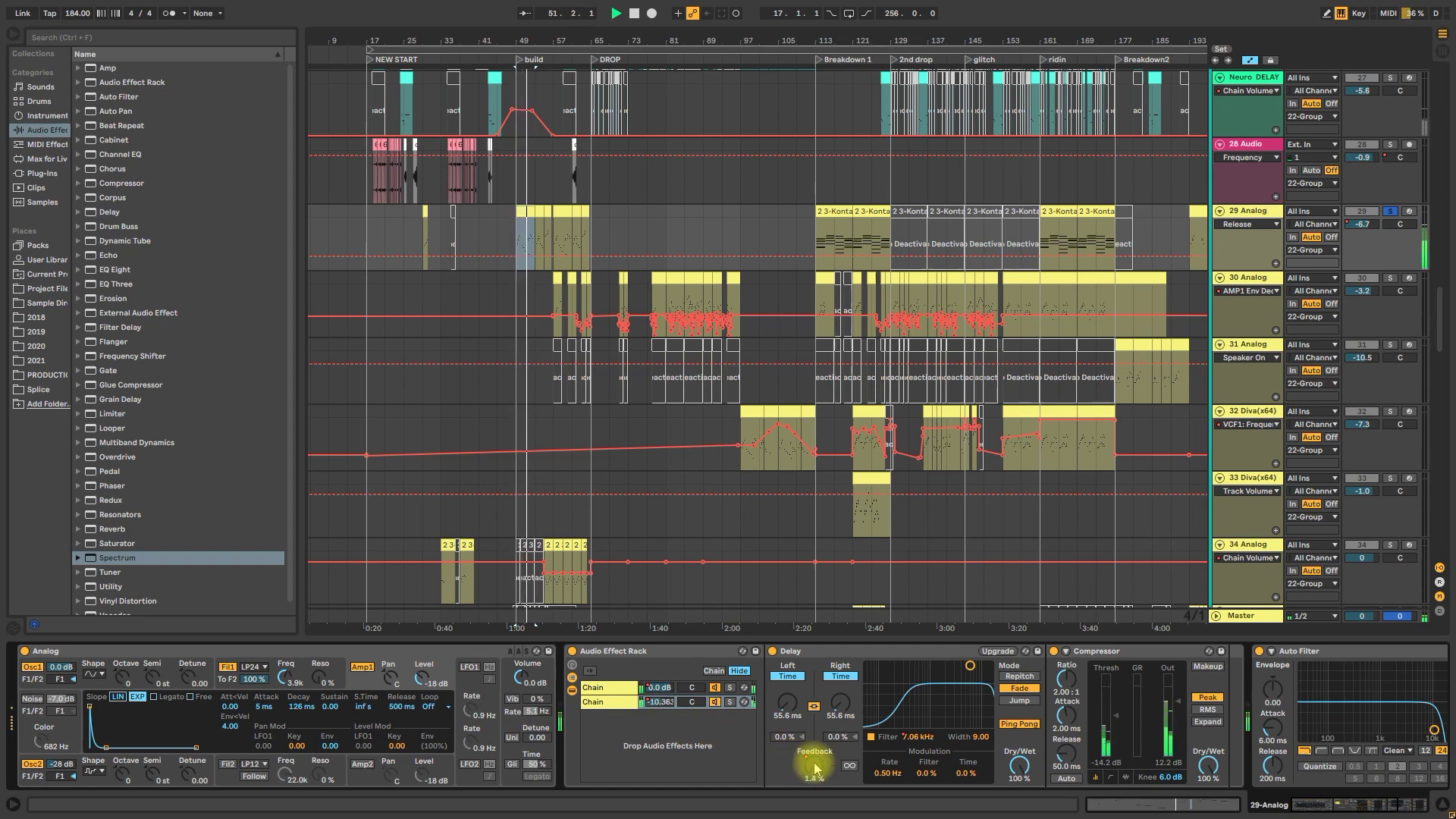
scroll(814, 768, "up", 6)
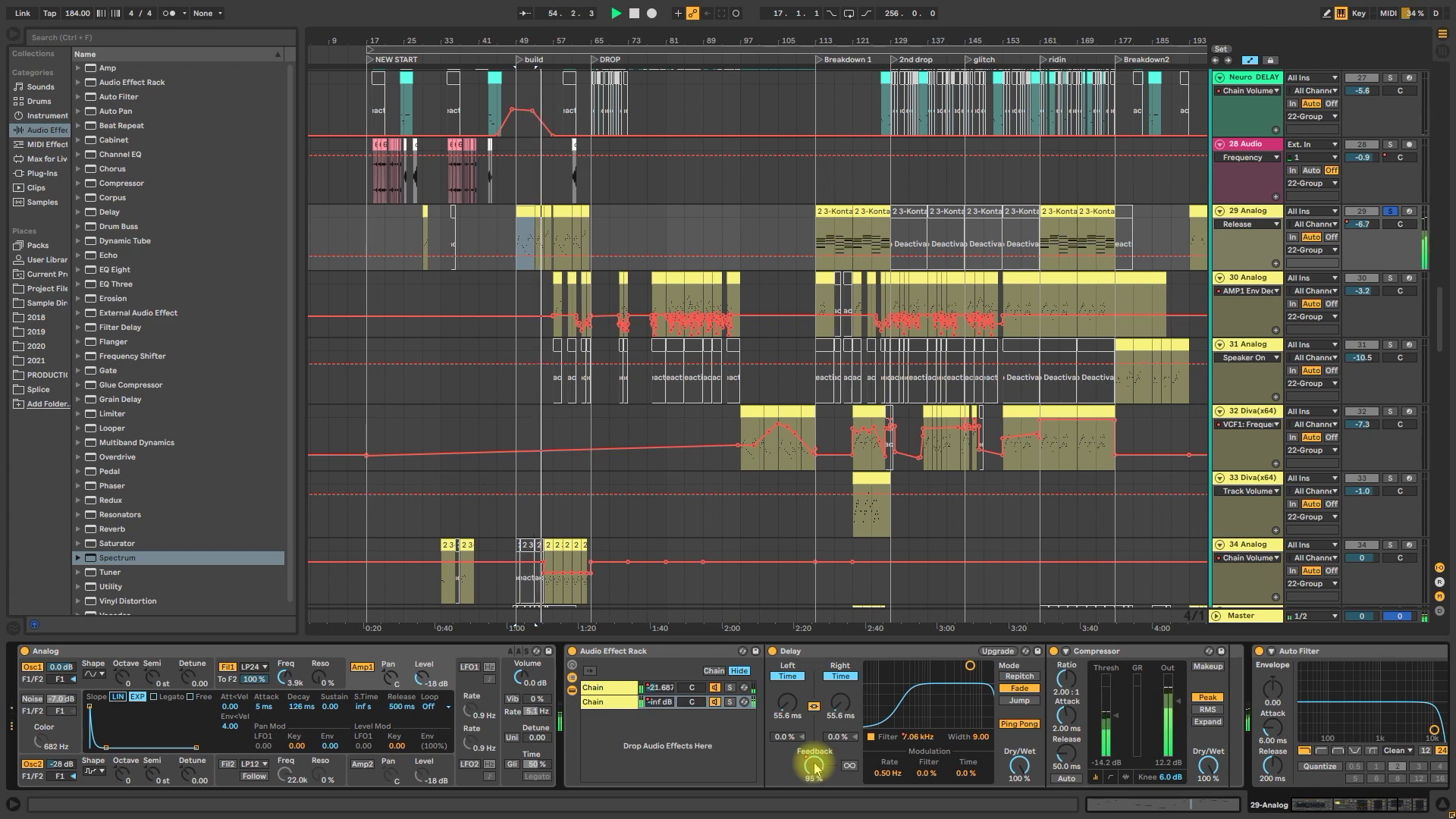
Play the first higher chords track from just before the drop, soloed and within the full mix, and stop
scroll(814, 767, "down", 20)
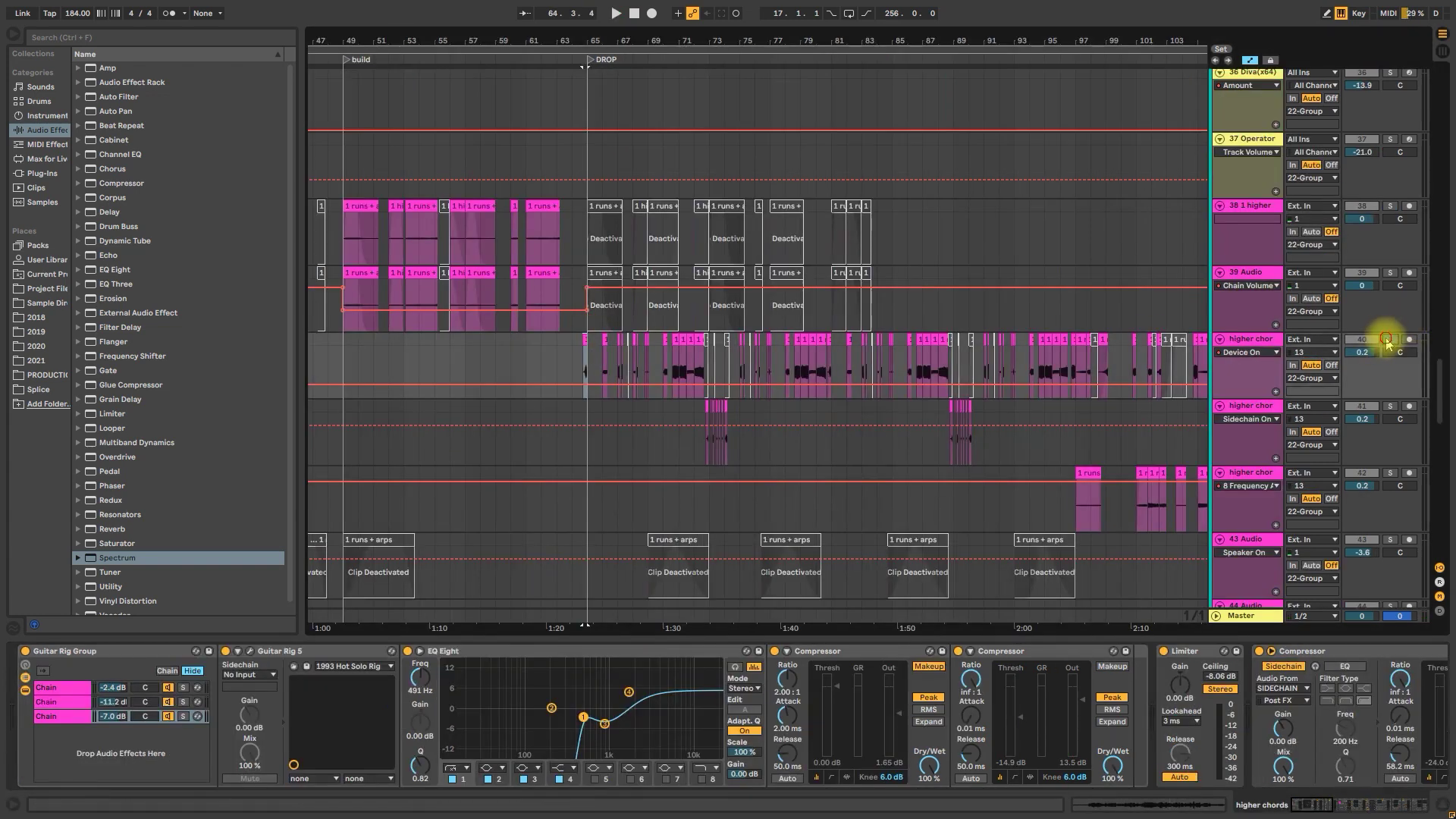
key("space")
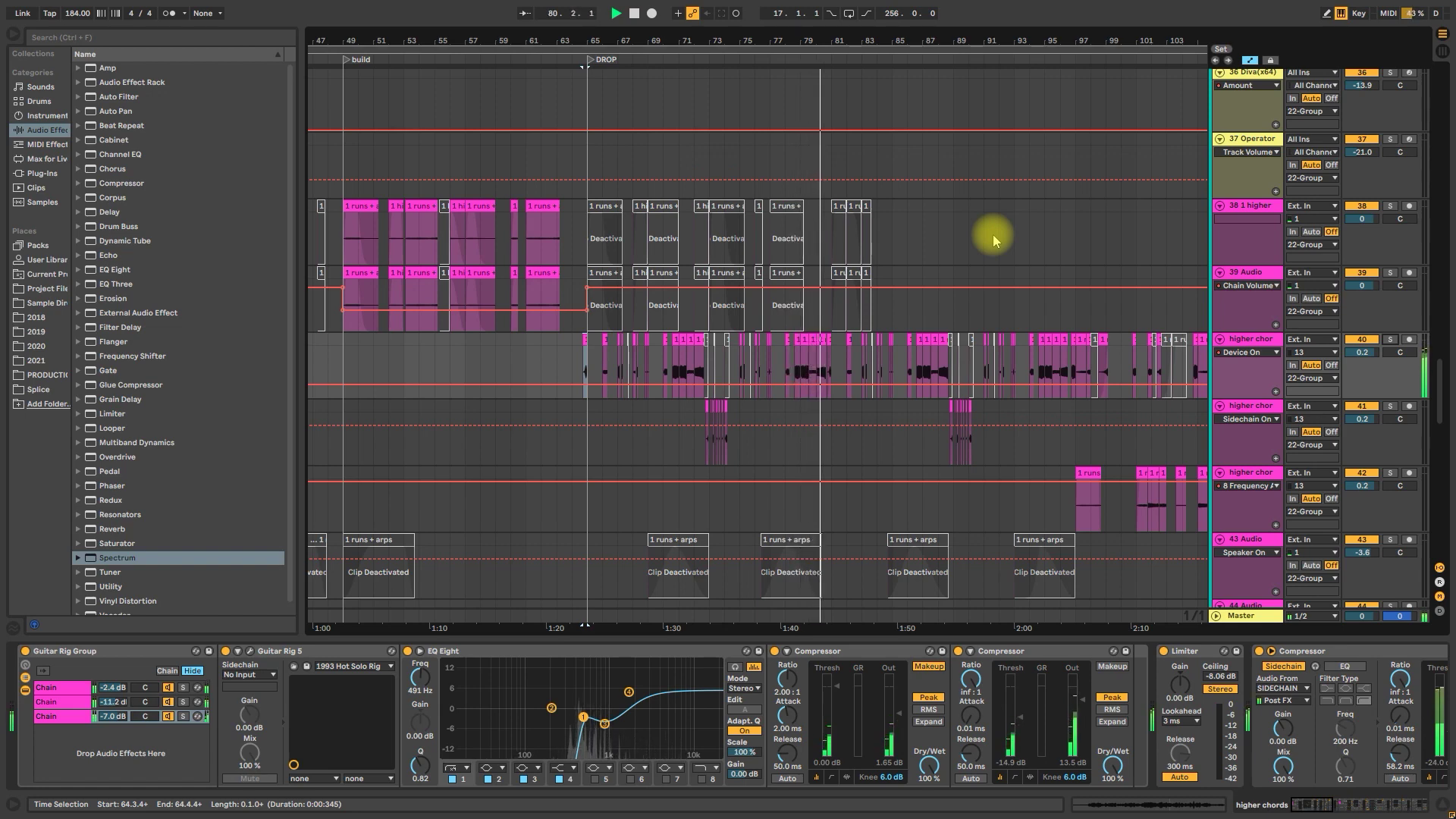
key("space")
Copy the higher chords clip at bar 70 to a new soloed track, extend it with an earlier sample start, and play it
left_click(574, 343)
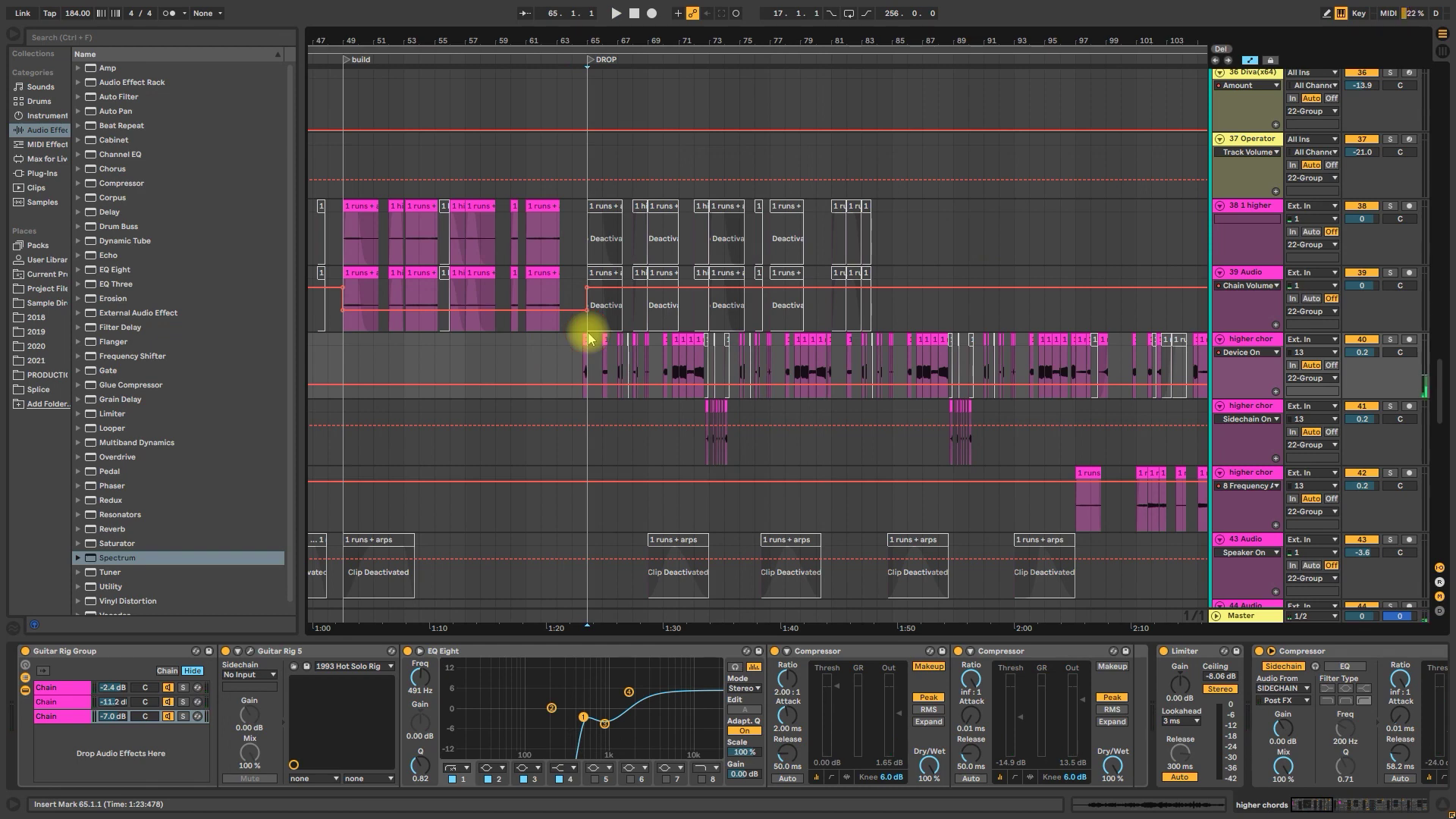
left_click(665, 341)
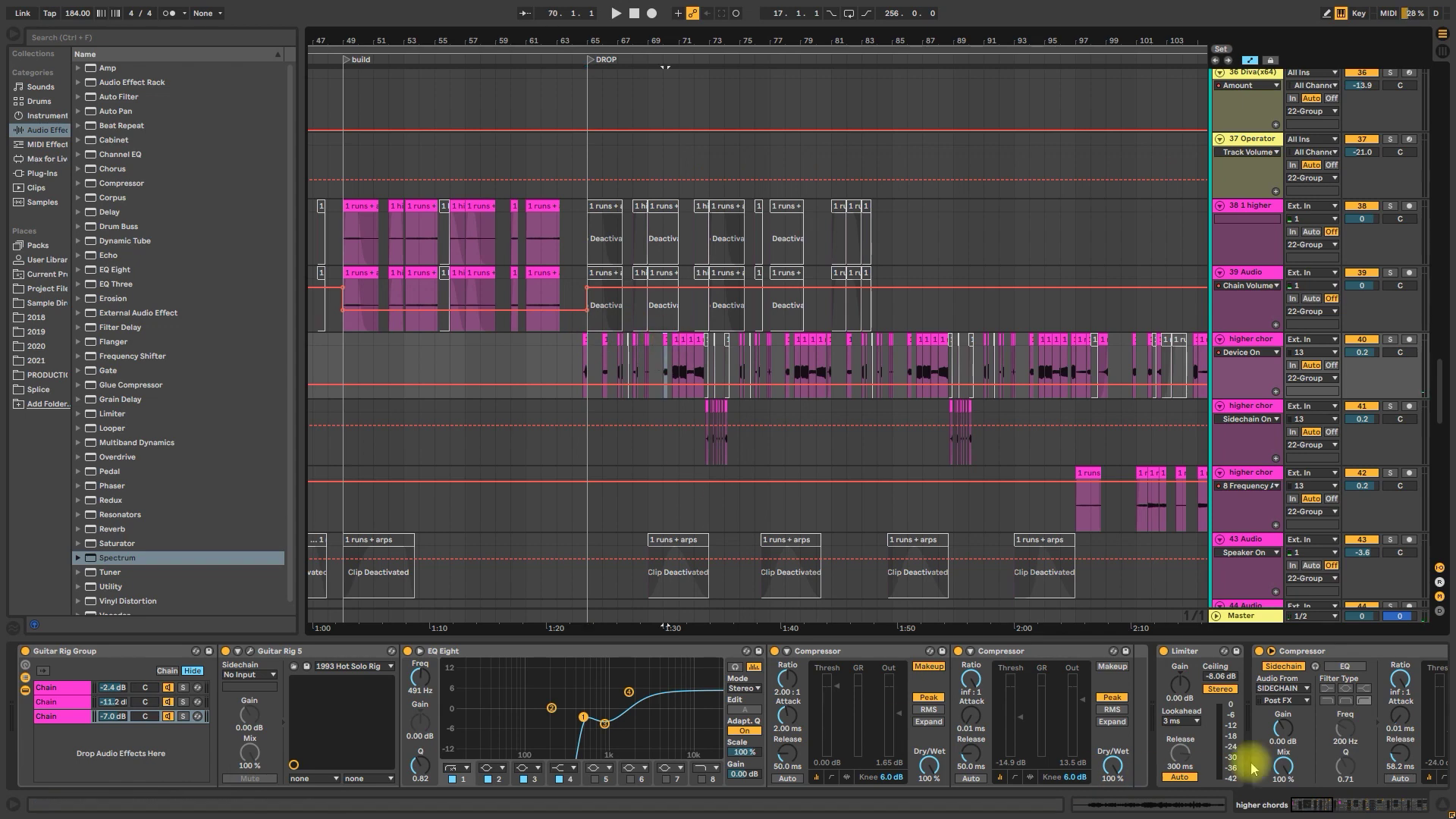
left_click(1187, 804)
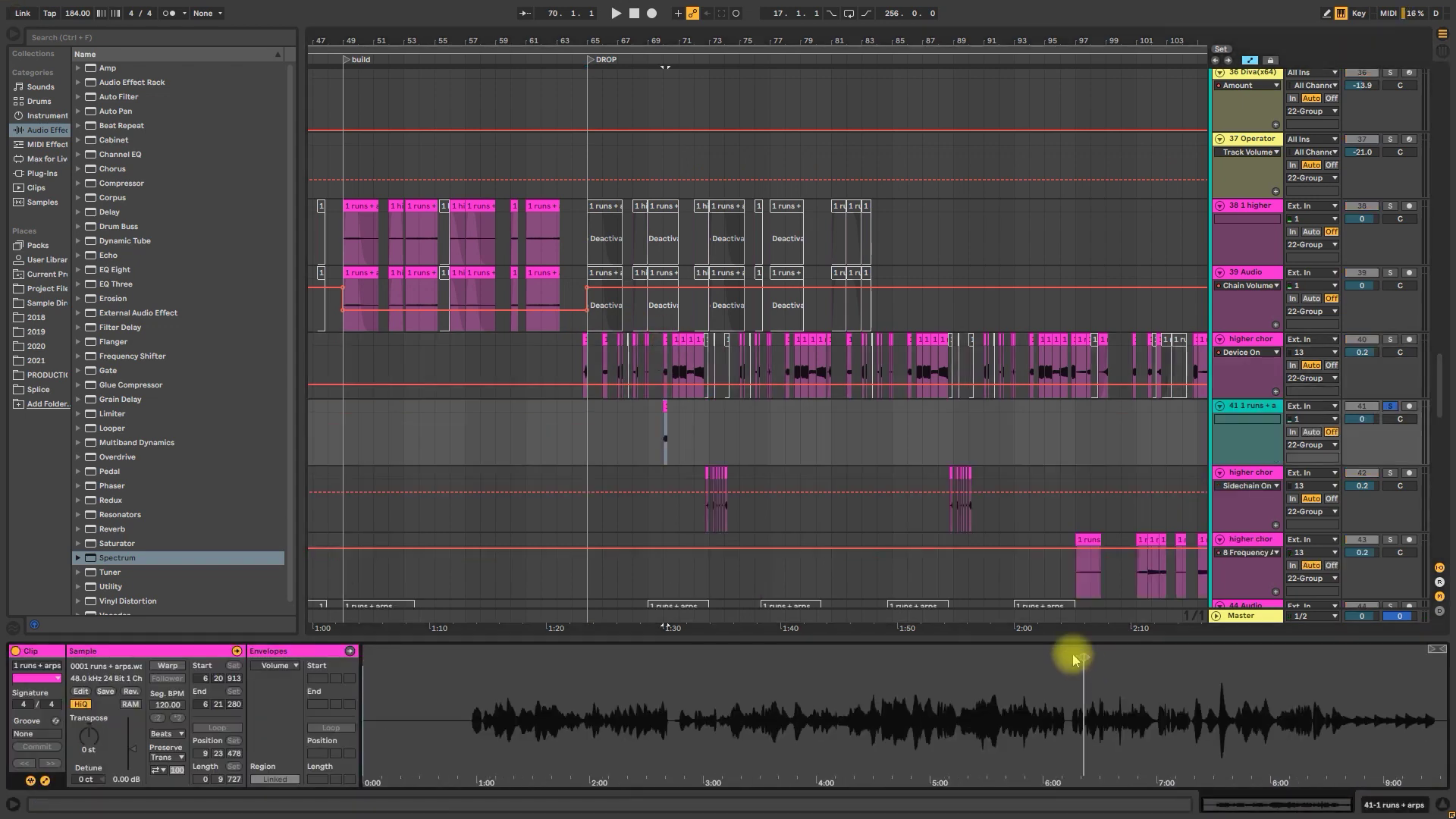
mouse_move(1080, 655)
left_mouse_down()
mouse_move(1110, 655)
mouse_move(773, 659)
left_mouse_up()
key("space")
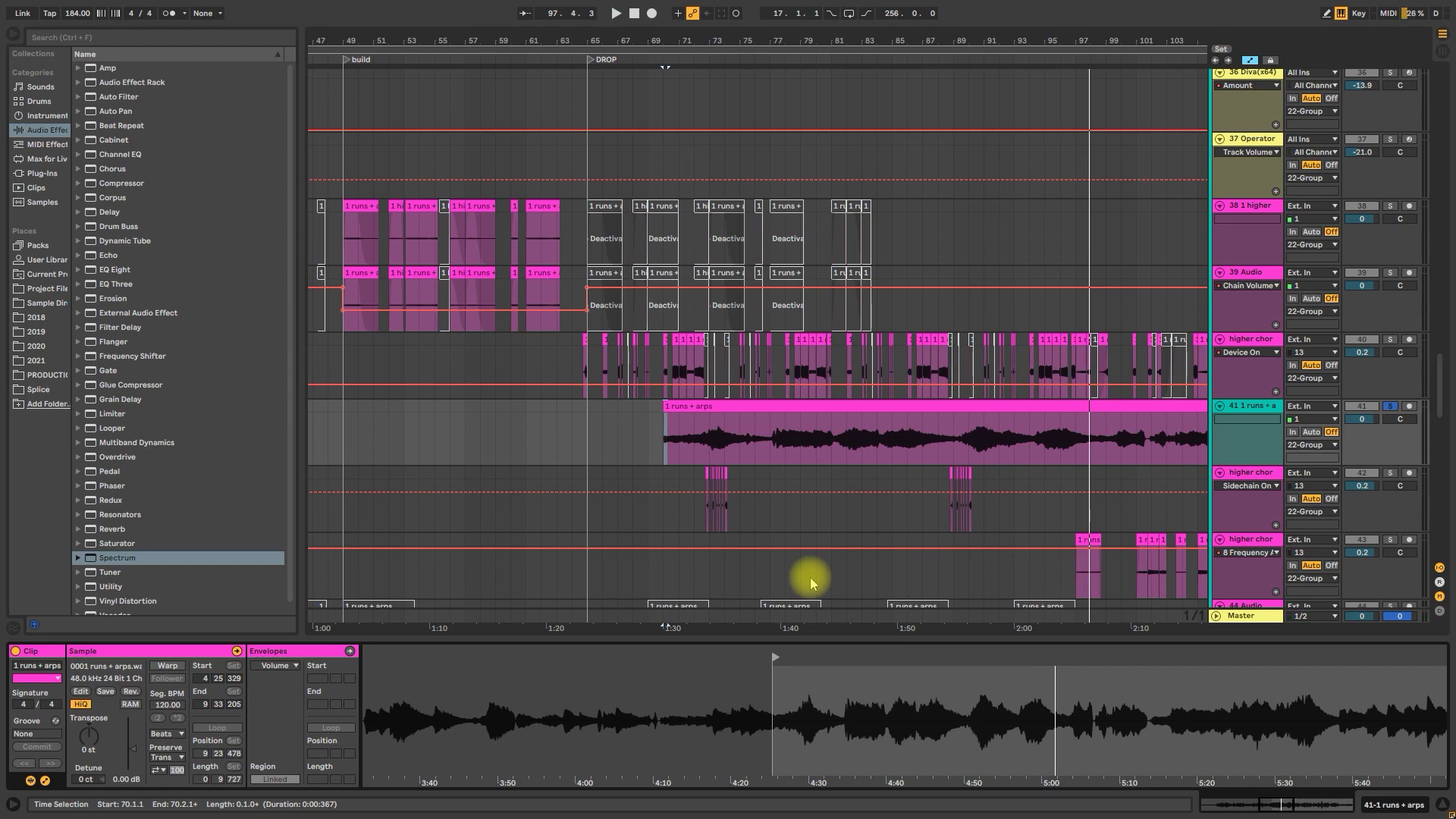
Play the 30 Analog clip from bar 71 in solo and inspect the track's effect chain
scroll(819, 394, "up", 10)
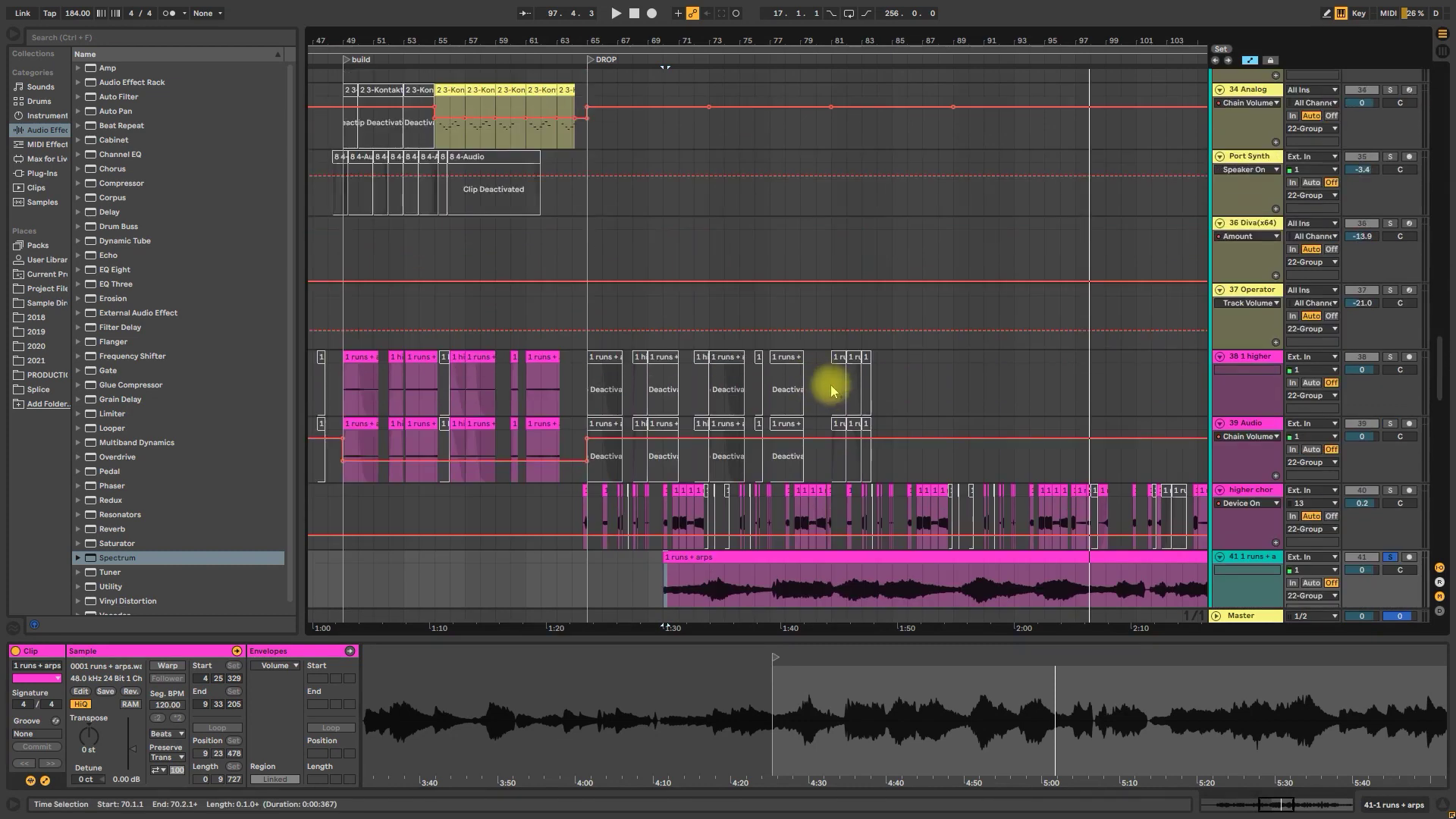
left_click(693, 378)
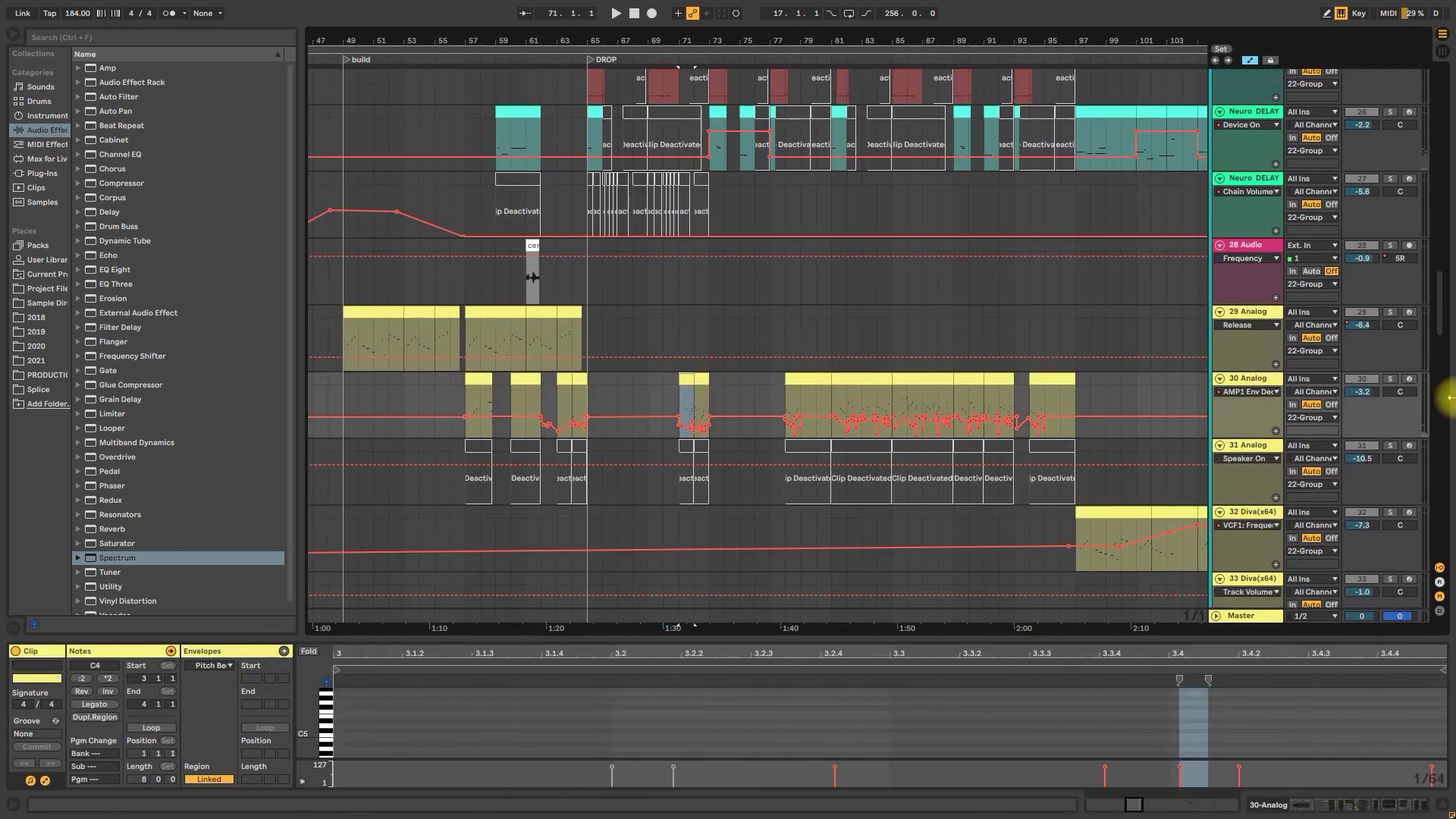
left_click(1390, 378)
key("space")
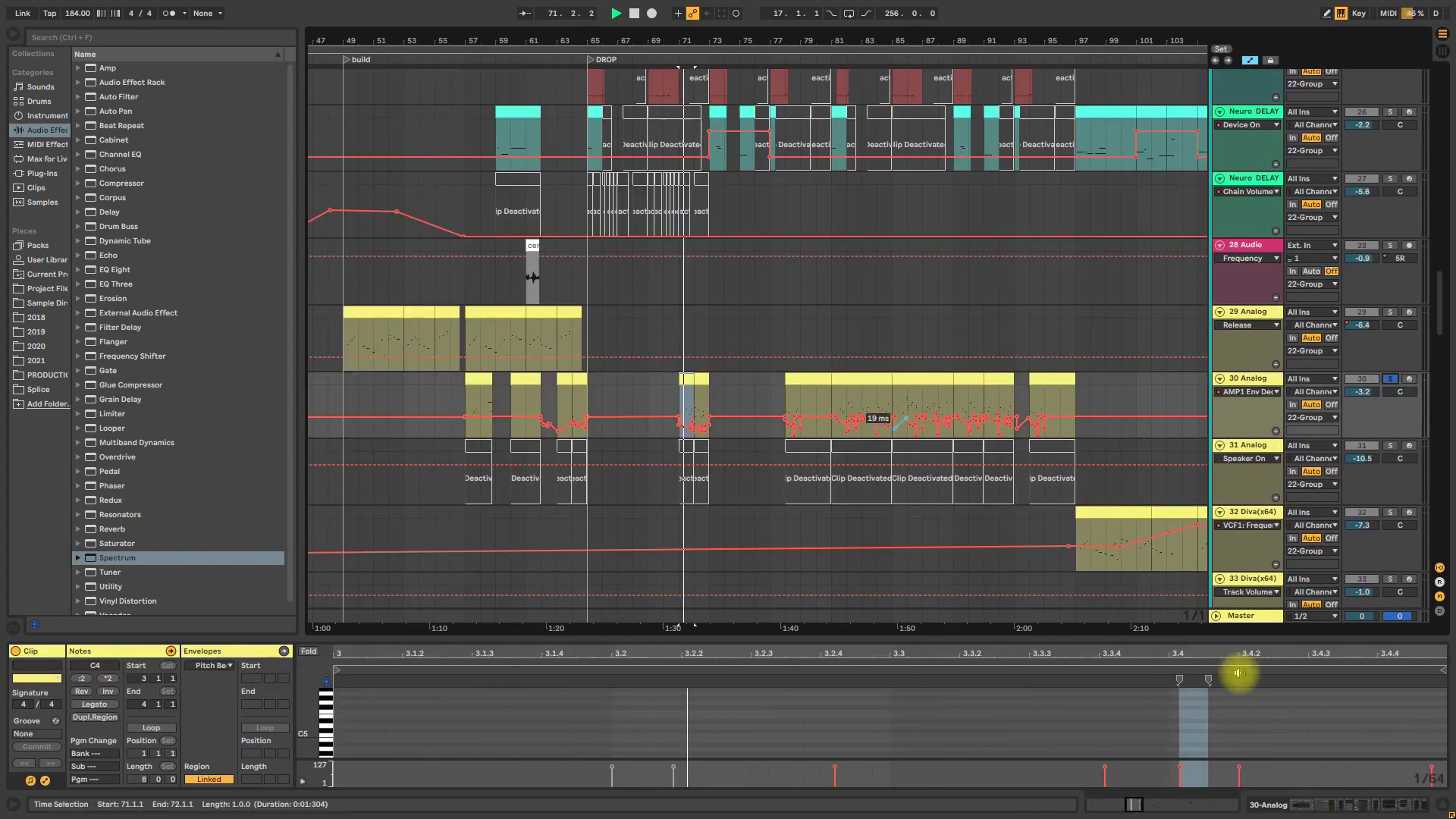
left_click(1339, 806)
left_click_drag(1339, 807, 1424, 800)
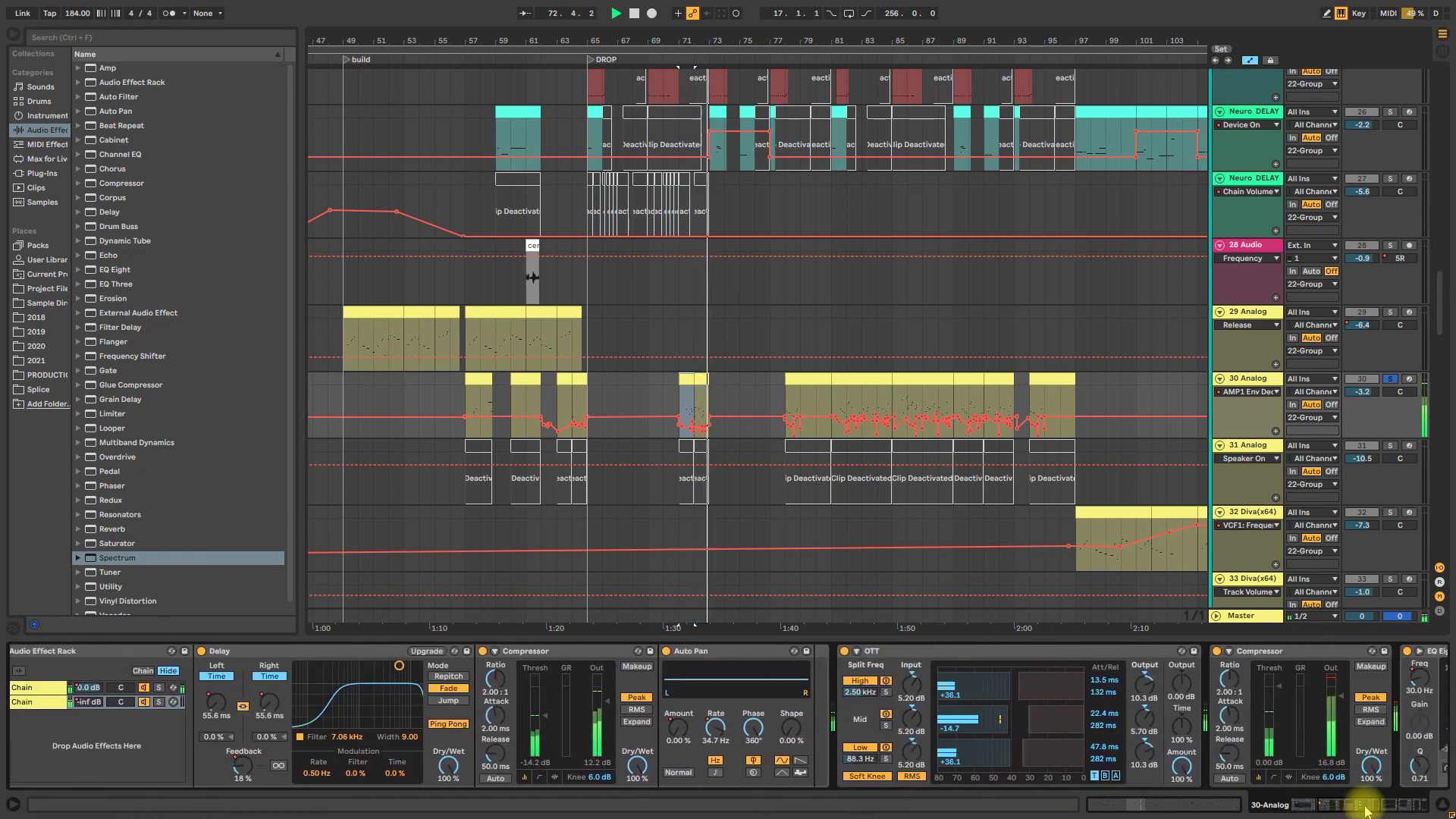
Play the 30 Analog clips from bars 78 and 81 in solo, and bring all tracks back in during playback
left_click(825, 393)
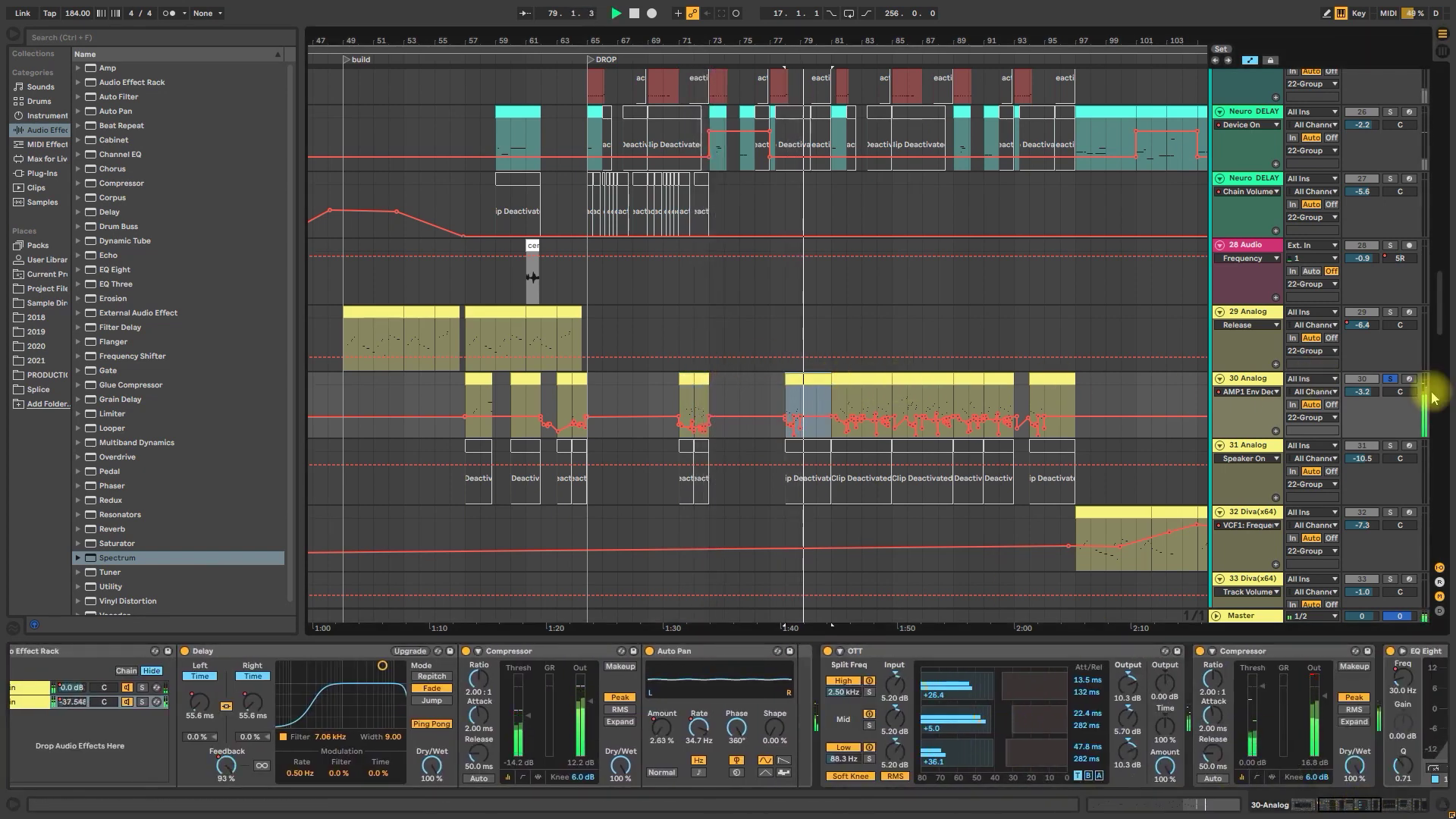
left_click(872, 387)
left_click(1390, 379)
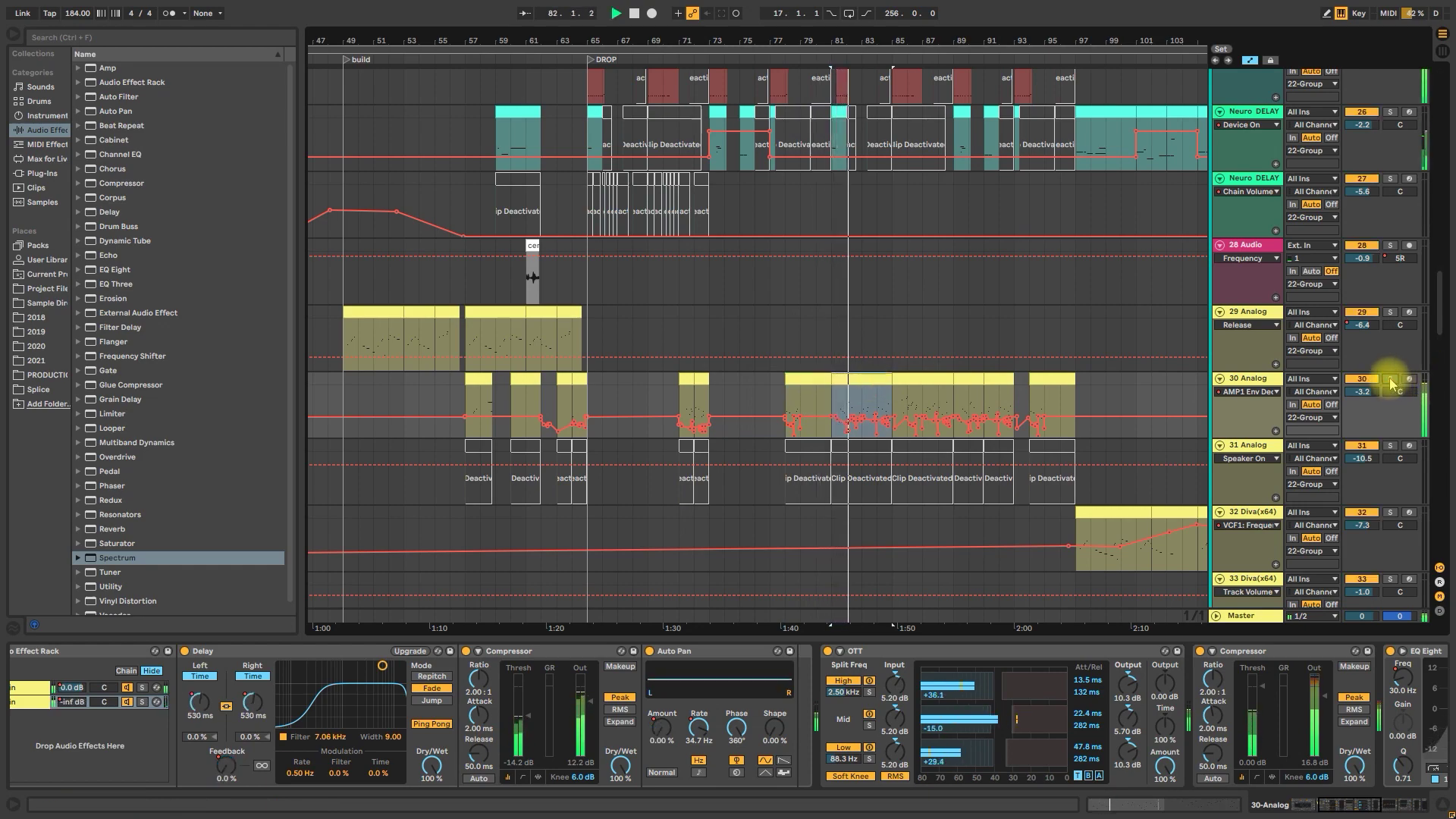
scroll(1111, 417, "down", 10)
scroll(1284, 513, "down", 4)
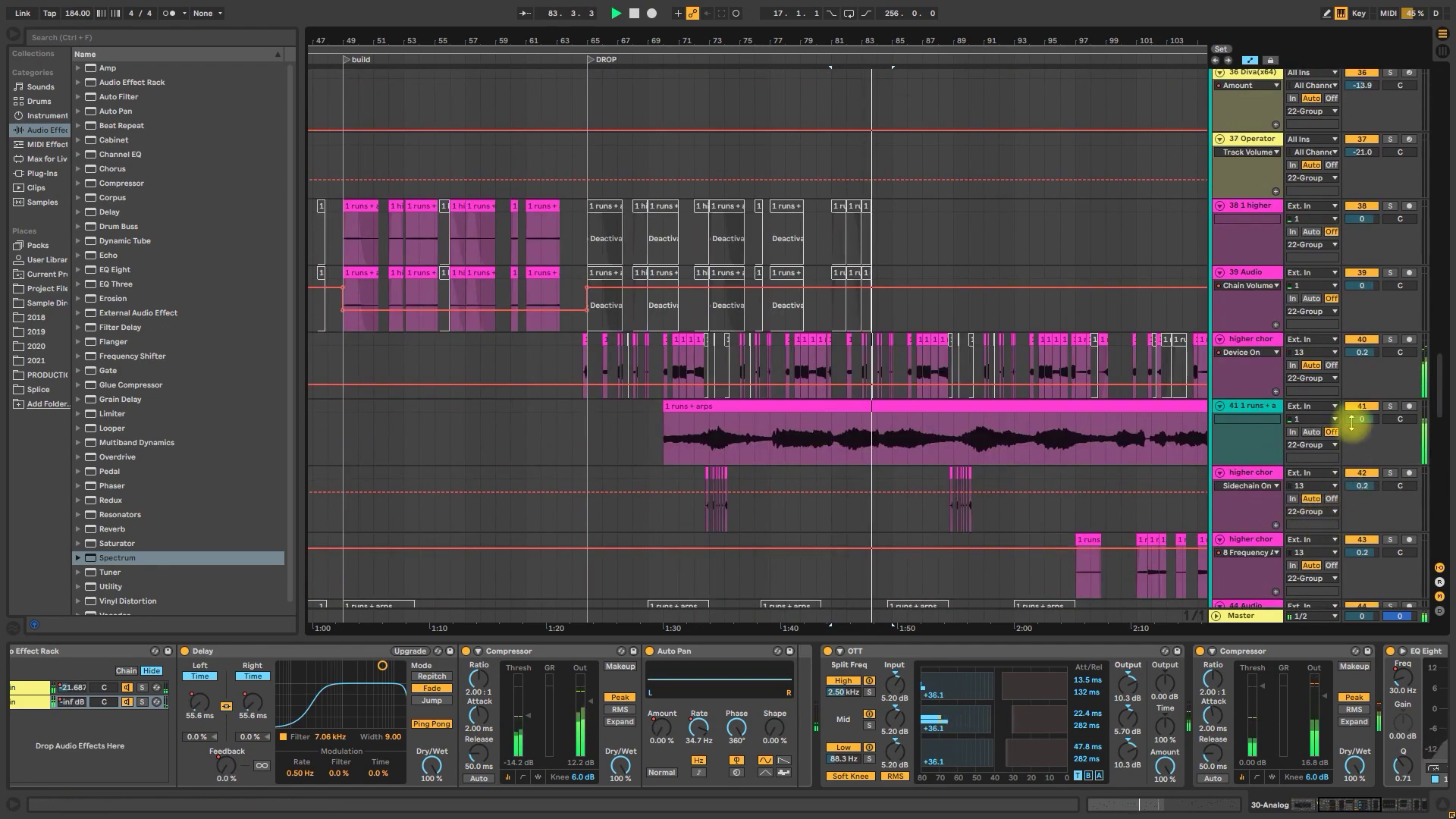
scroll(1006, 385, "up", 6)
scroll(1006, 386, "up", 6)
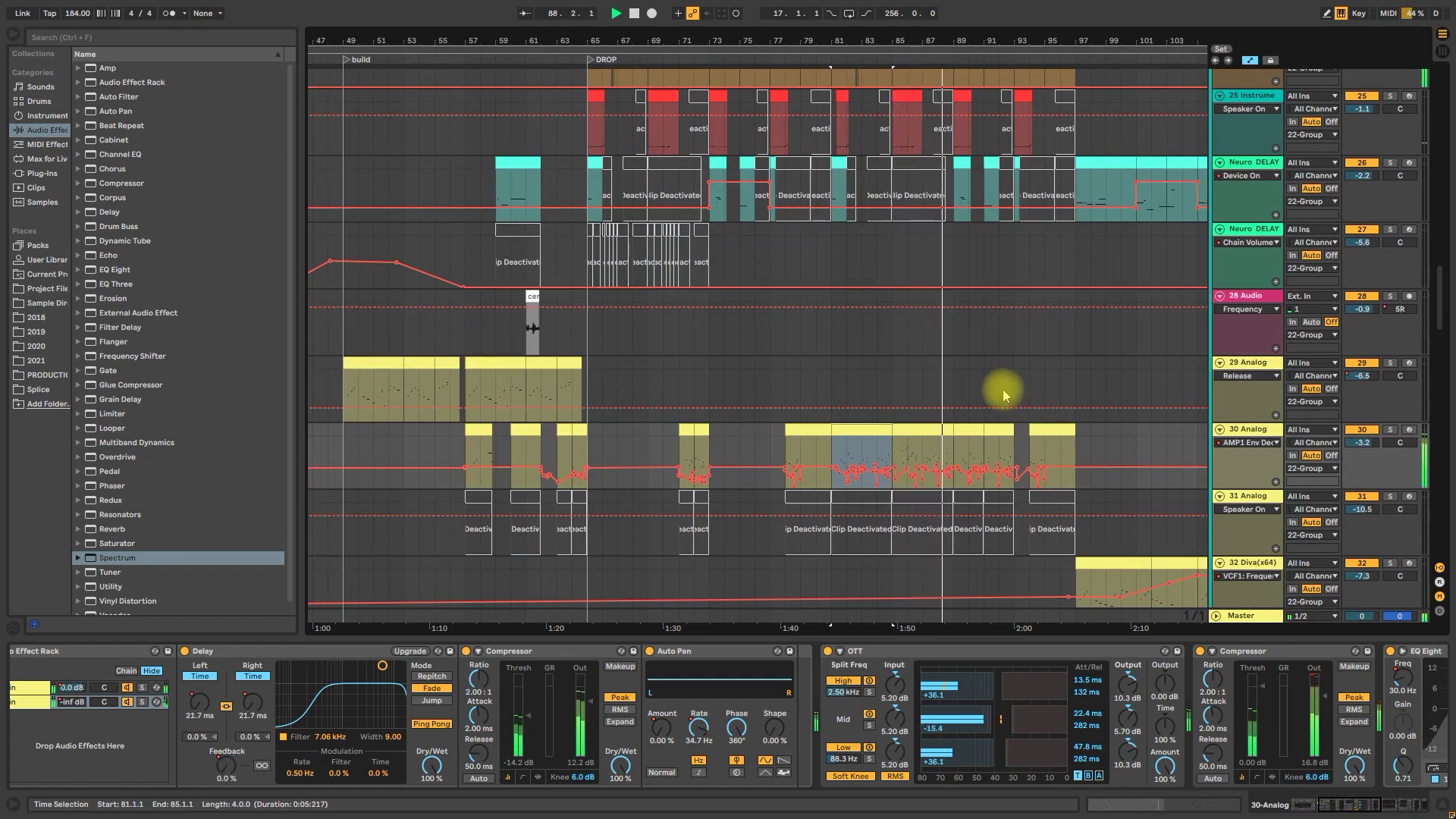
Play the 52 Kontakt 5 chords at bars 97 to 105 within the full mix and stop in Breakdown 1
key("space")
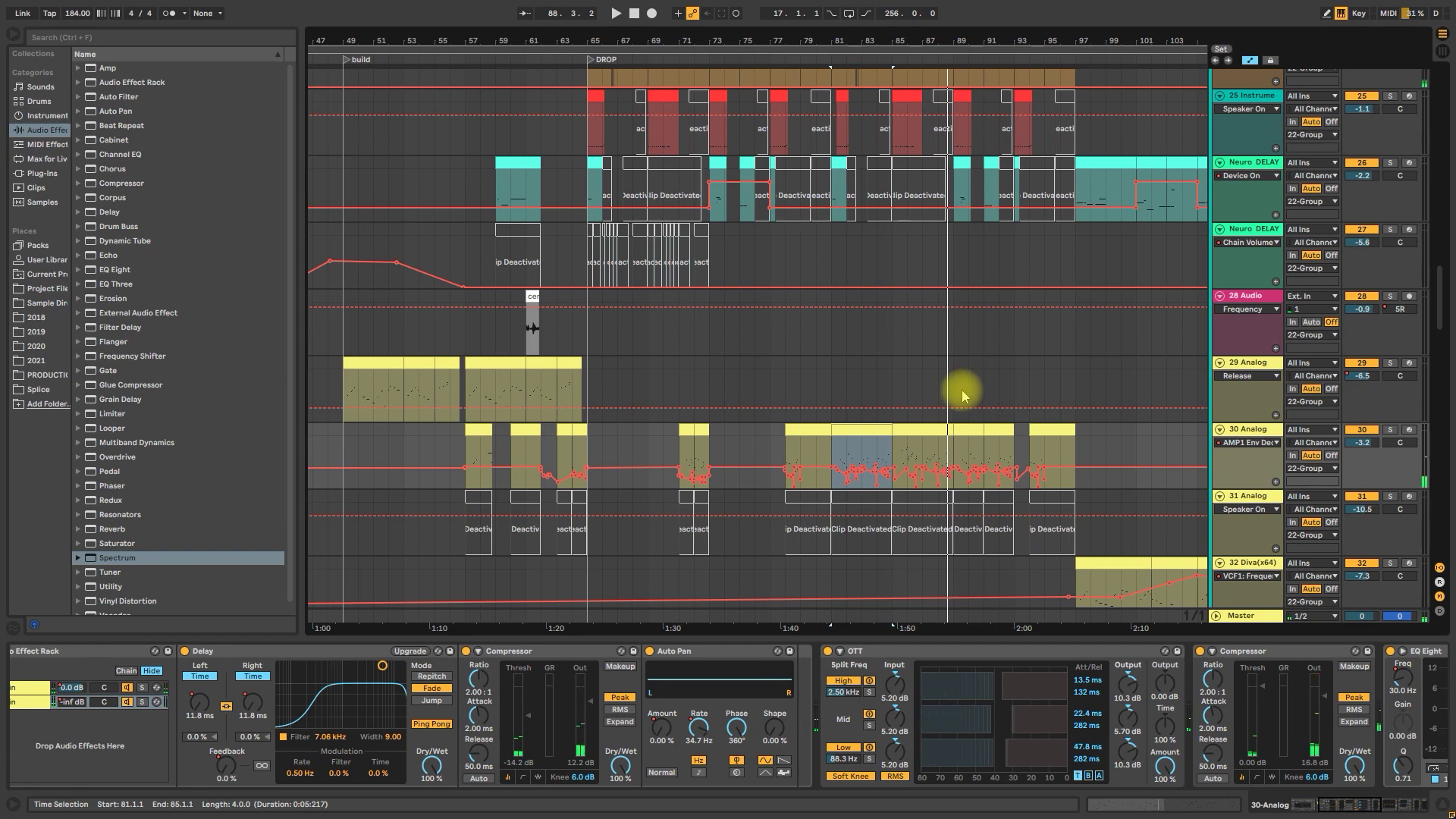
left_click_drag(1072, 46, 694, 47)
scroll(709, 379, "down", 3)
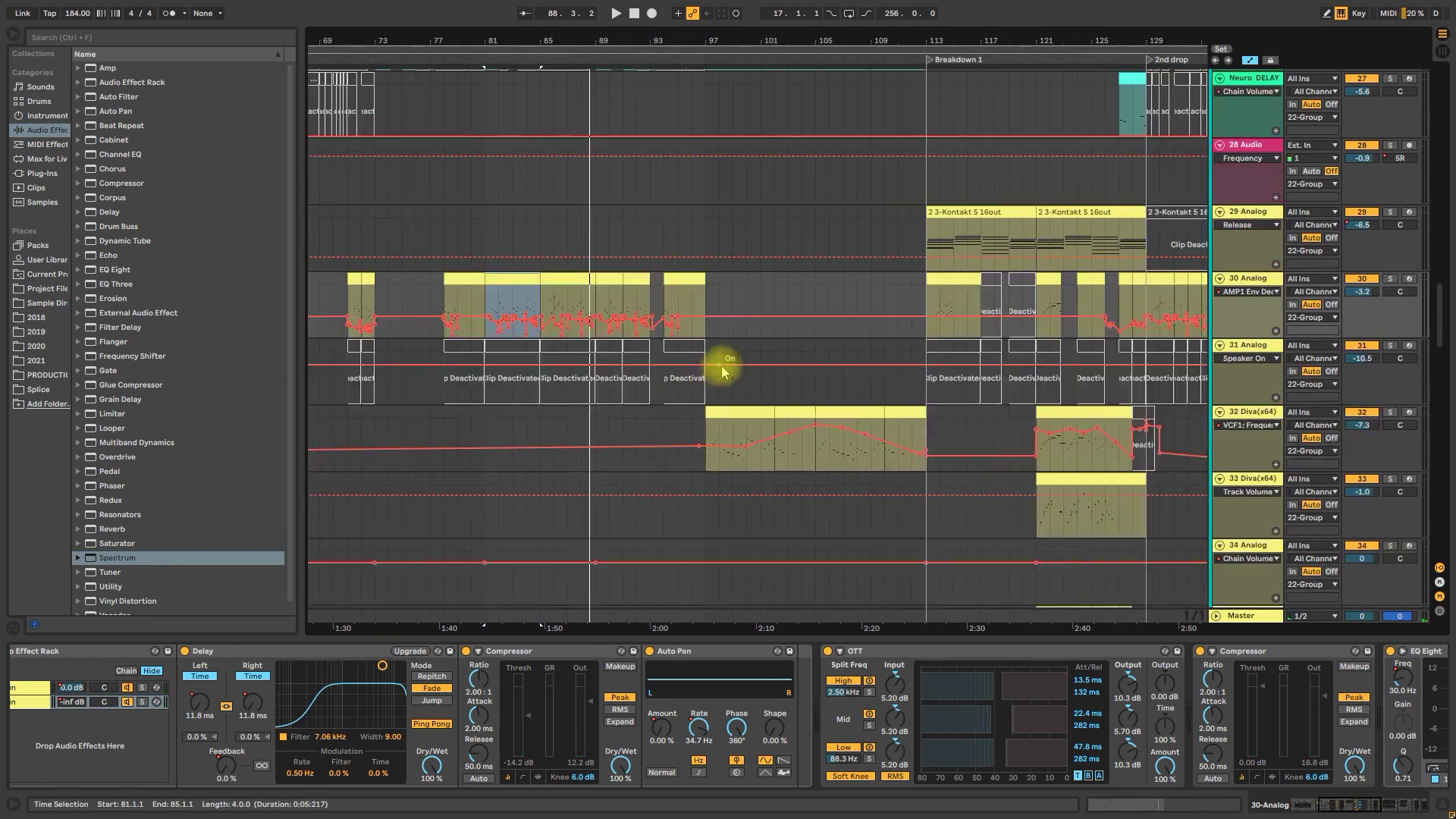
left_click(713, 290)
scroll(712, 291, "down", 20)
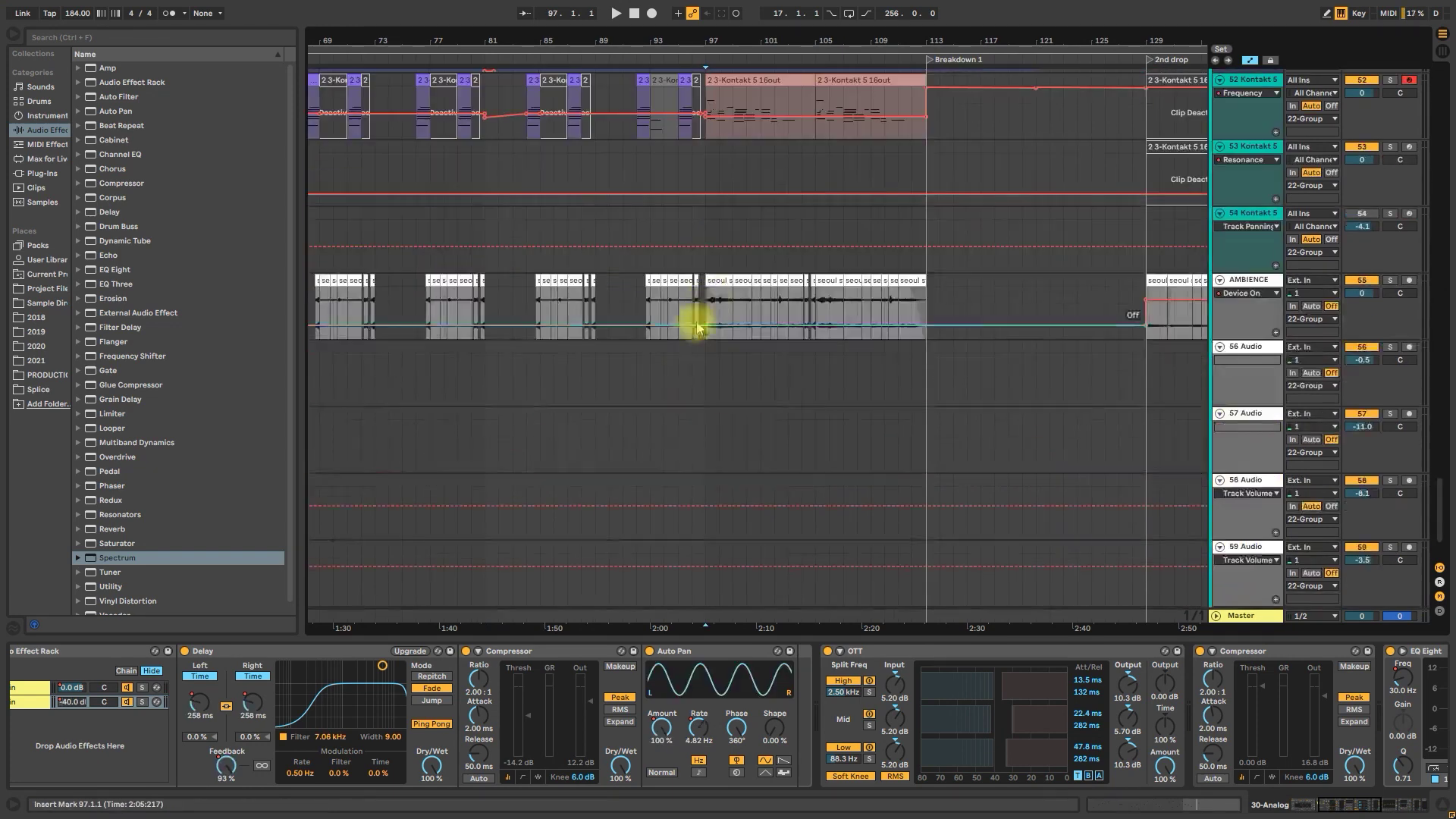
left_click_drag(720, 334, 819, 334)
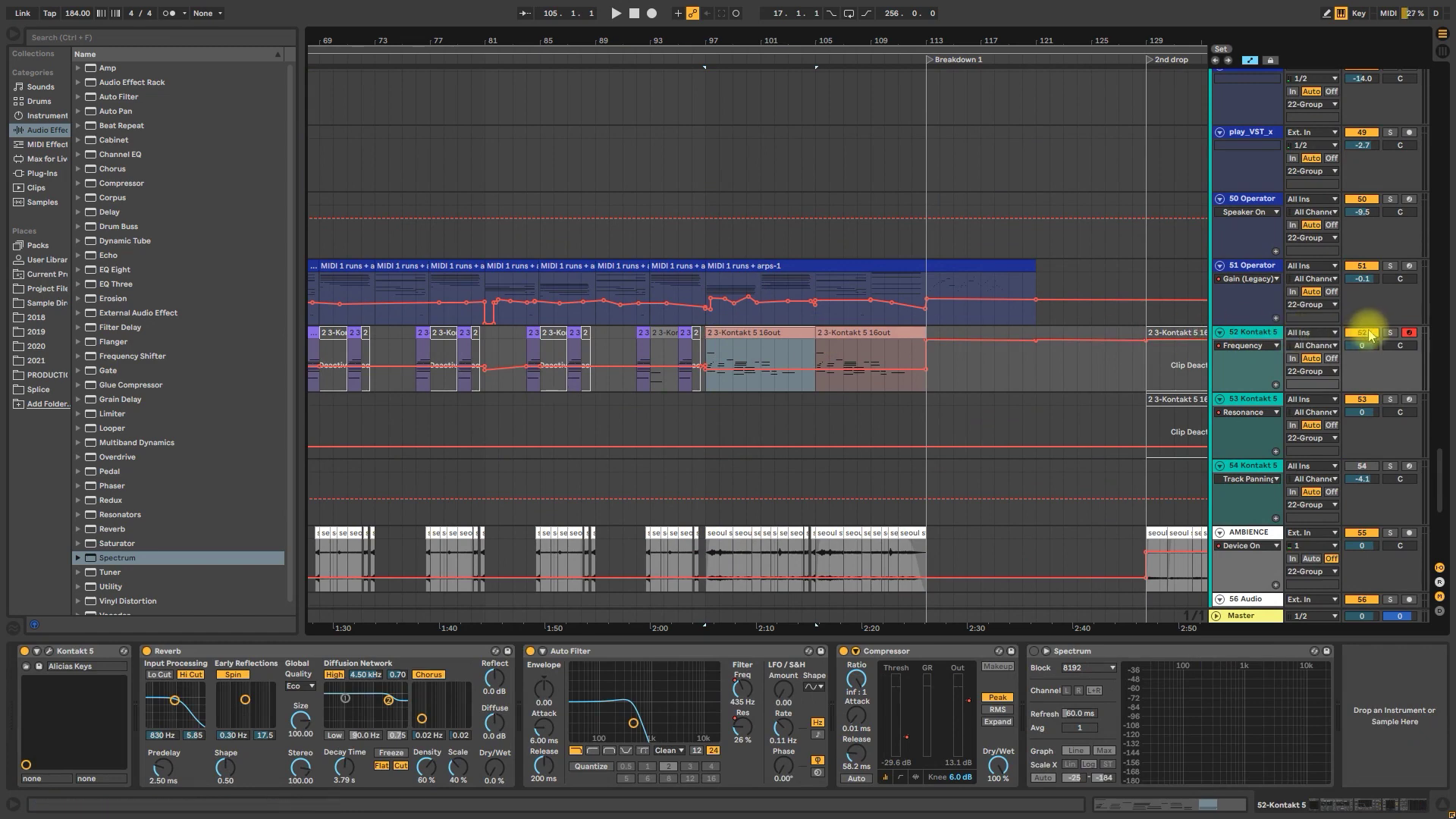
key("space")
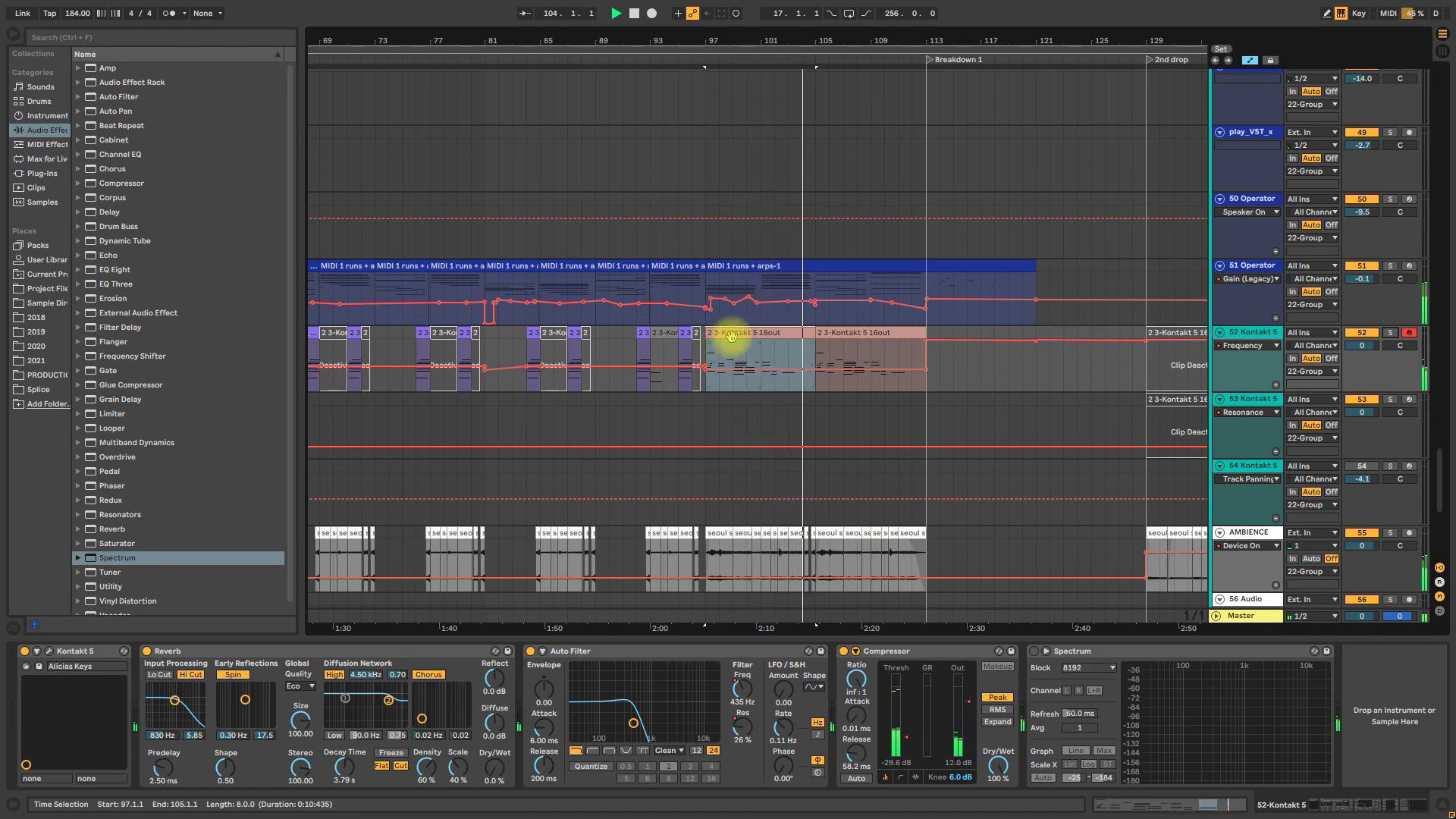
left_click(953, 369)
left_click(943, 383)
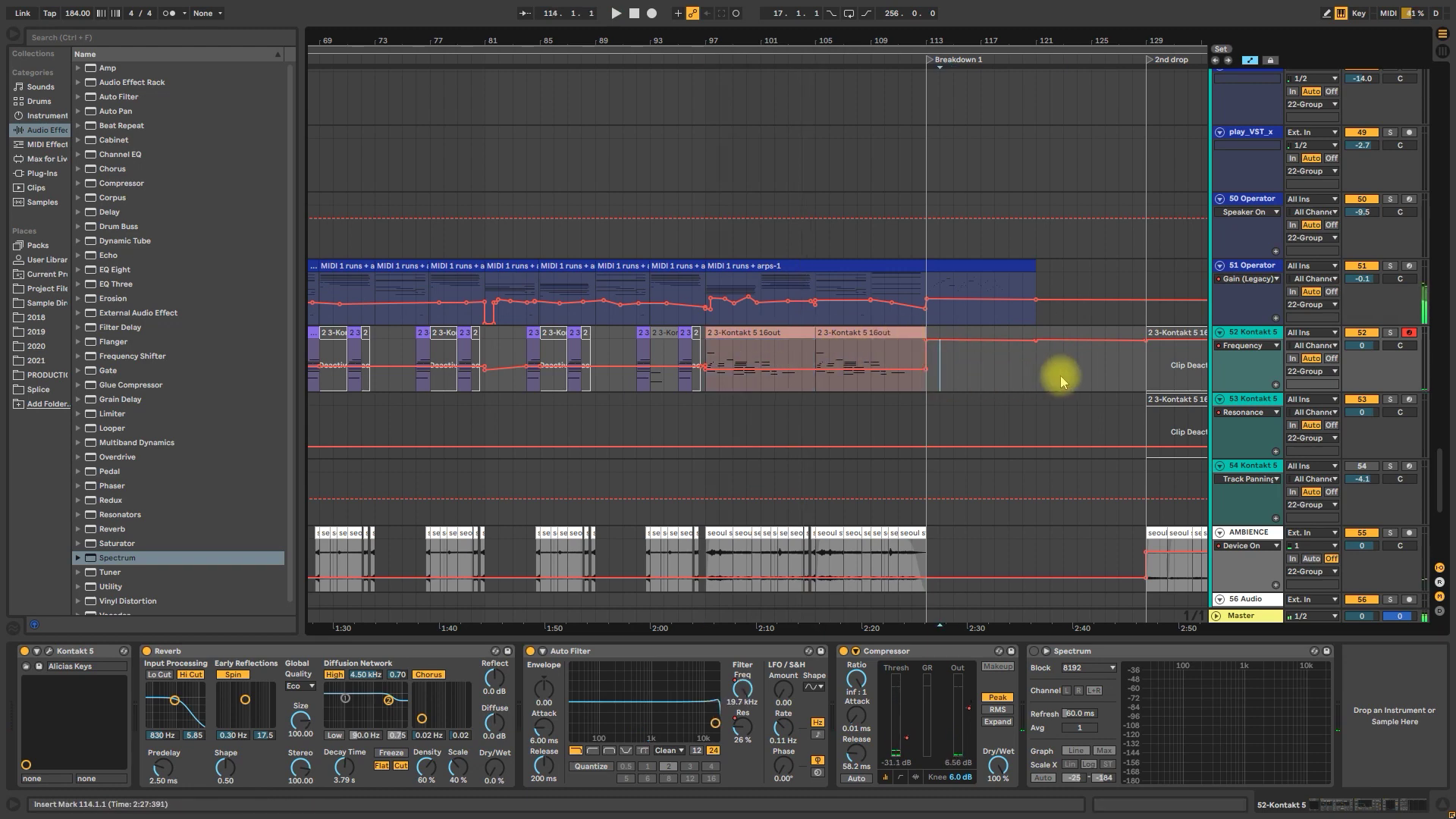
left_click(1008, 377)
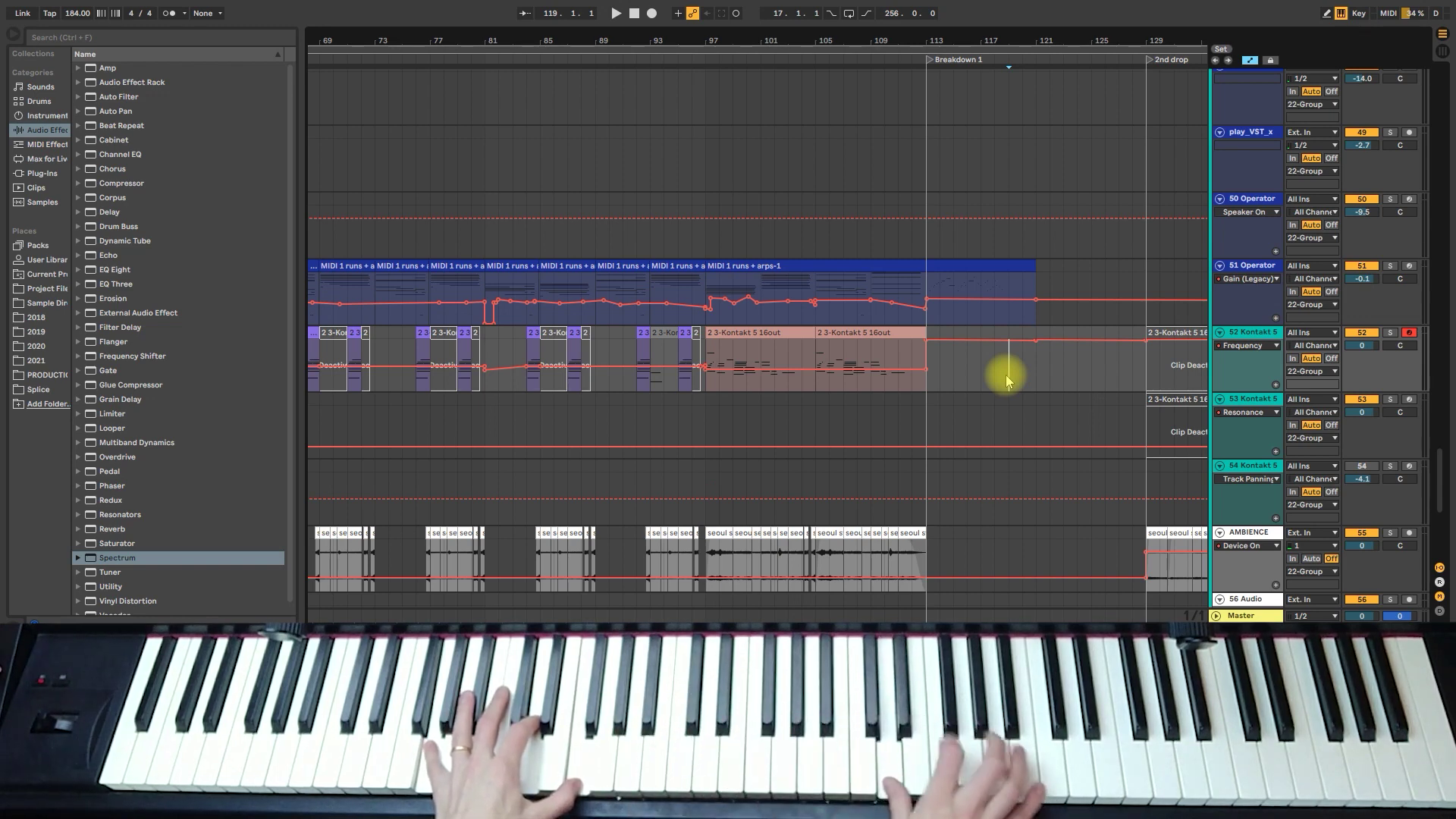
Solo the 51 Operator track and play its clip at the start of the drop
scroll(1007, 373, "down", 2)
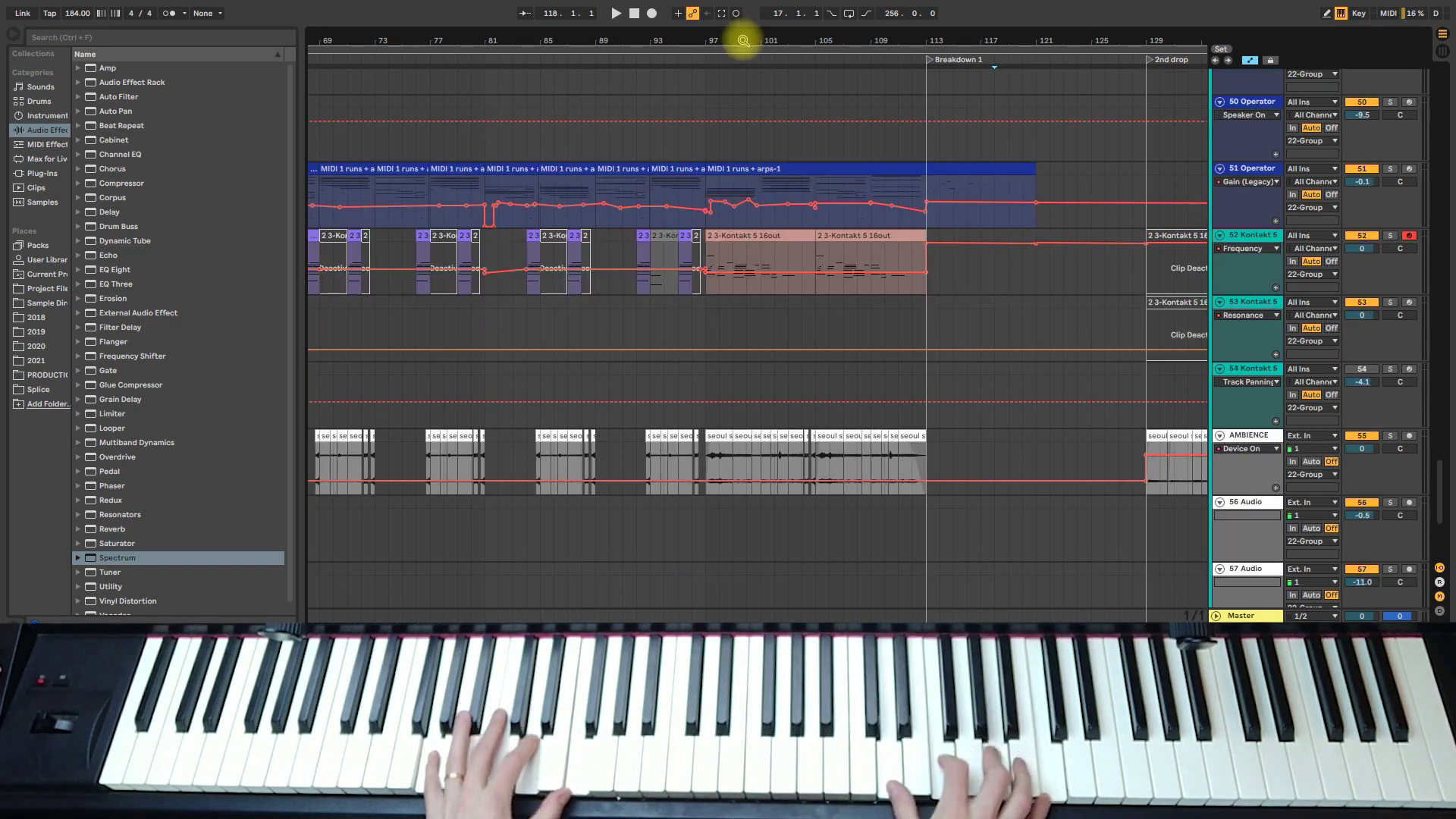
left_click_drag(741, 38, 814, 33)
key("minus")
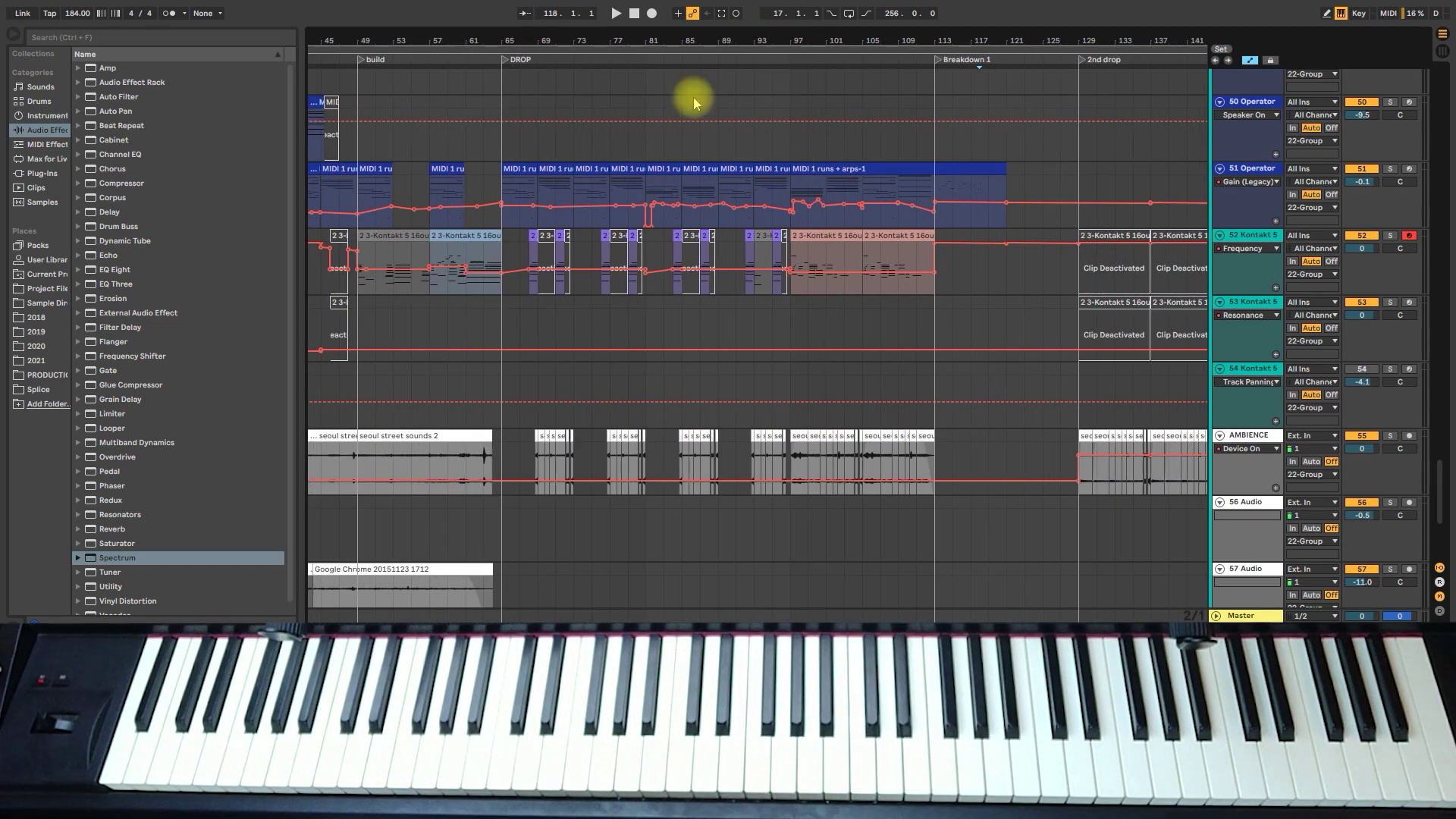
left_click(518, 169)
left_click(1392, 170)
key("space")
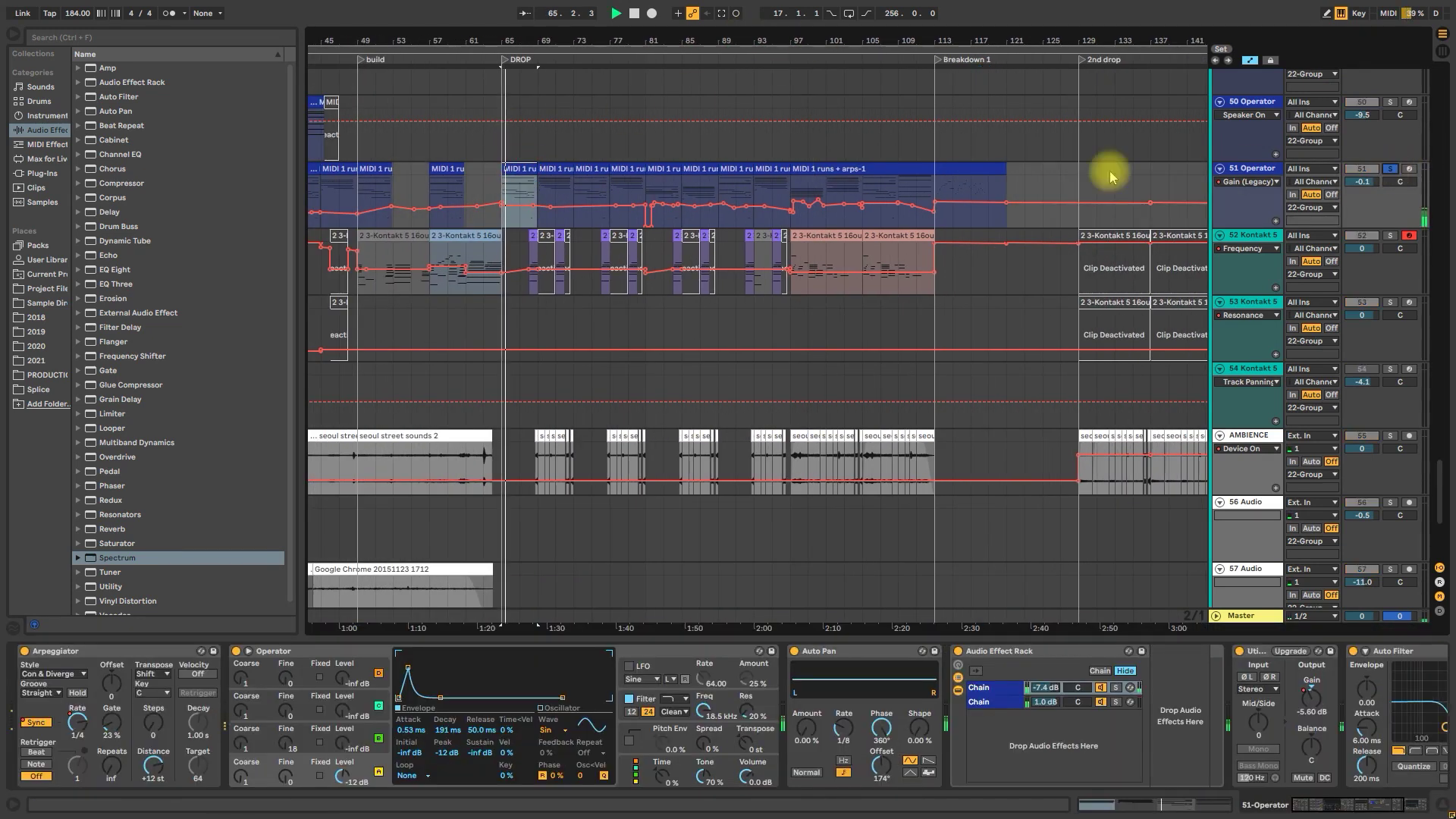
Play the soloed 51 Operator clips at bars 49, 97 and 92, and select the clip at bar 57
left_click(376, 168)
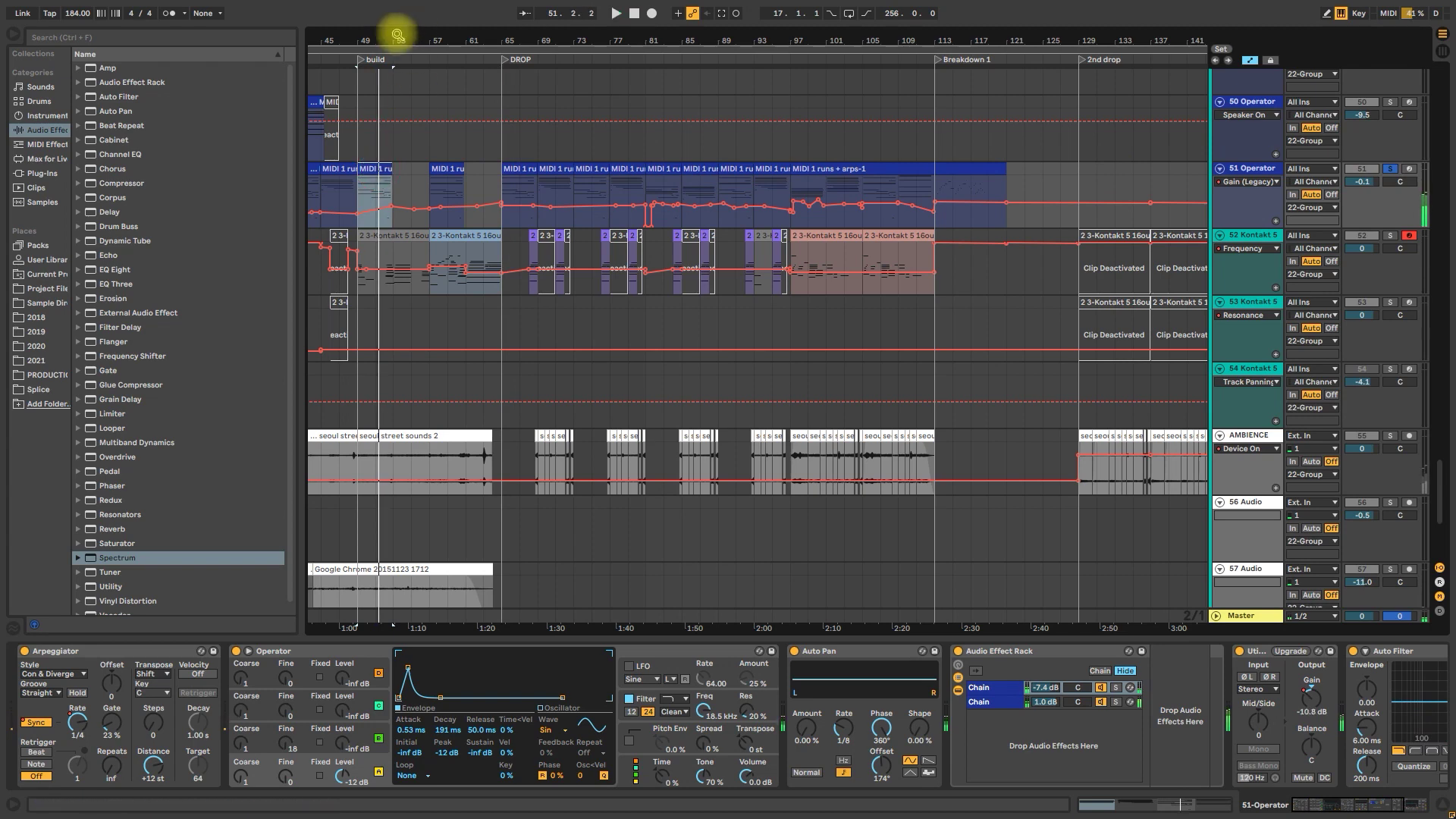
left_click_drag(390, 31, 559, 36)
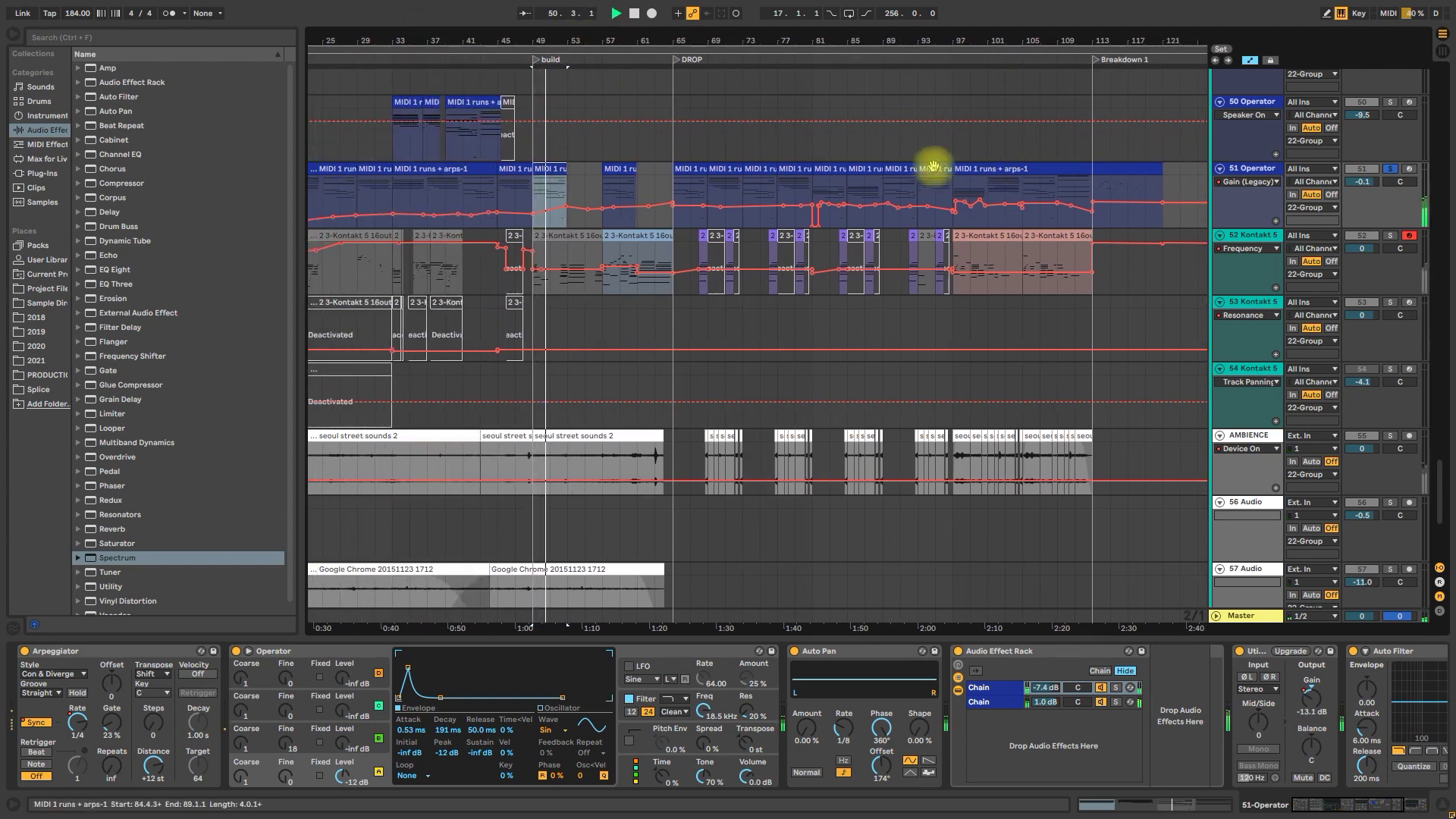
left_click(970, 165)
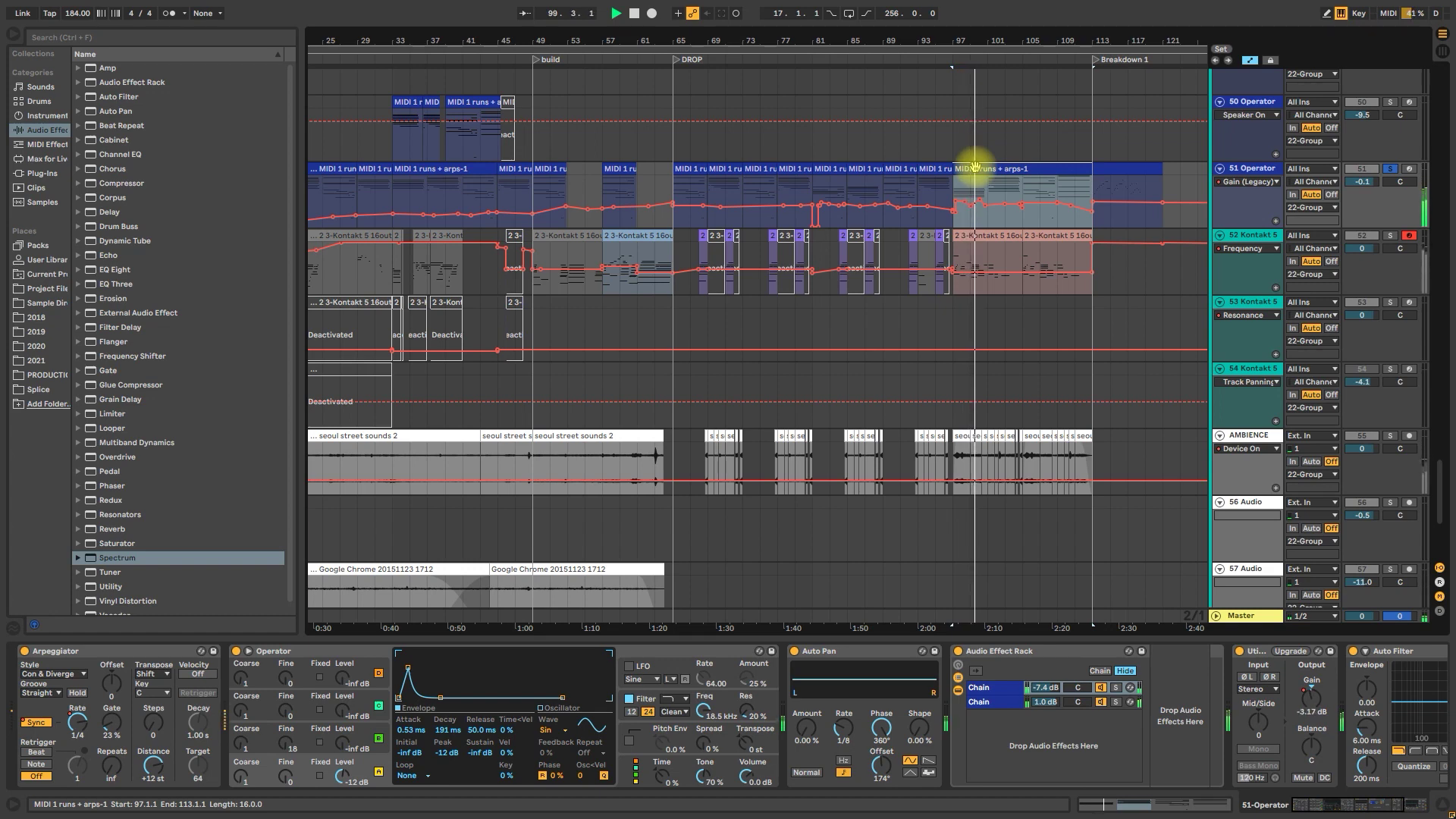
key("space")
left_click_drag(975, 166, 932, 166)
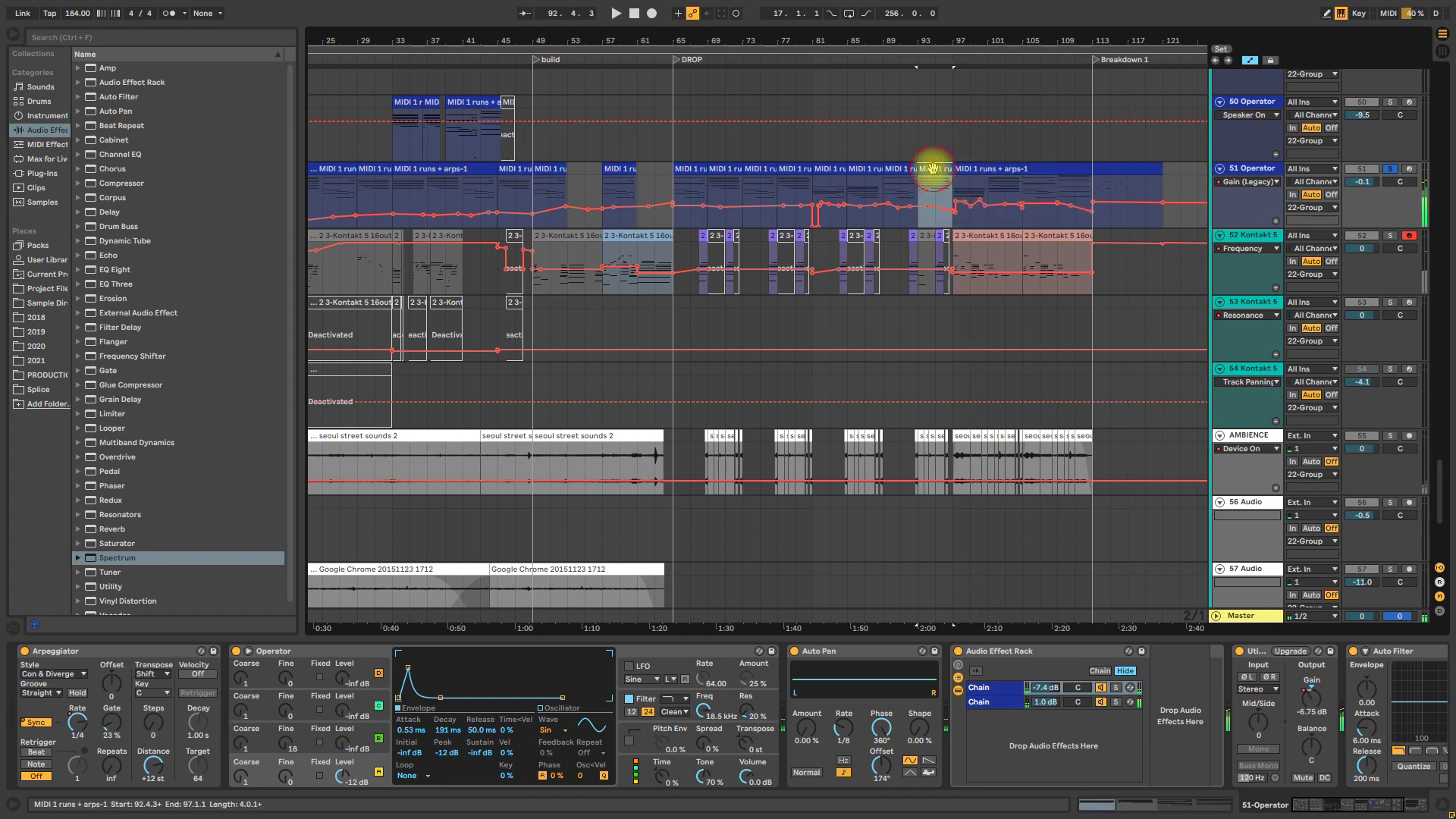
left_click(614, 169)
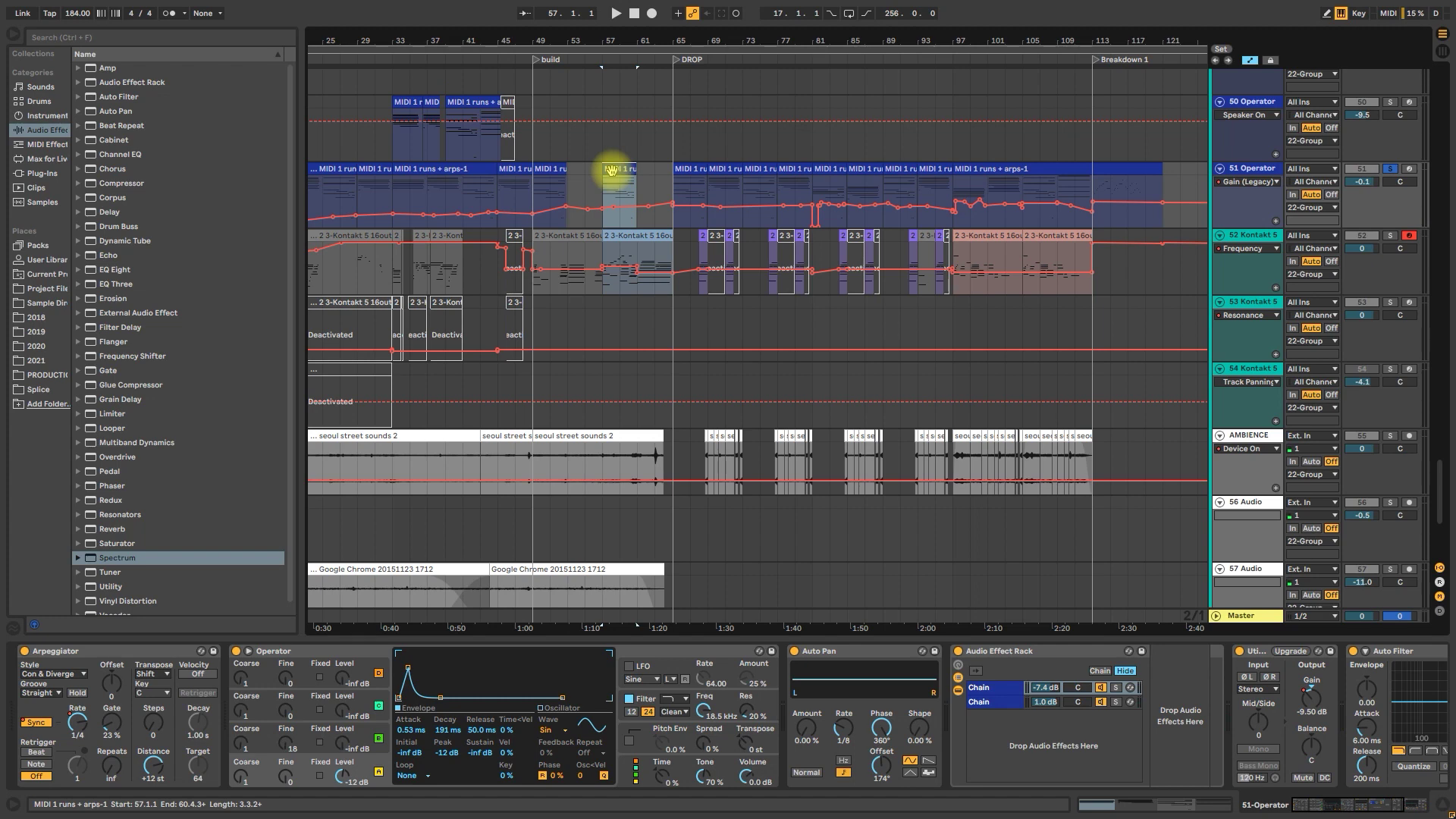
left_click(611, 170)
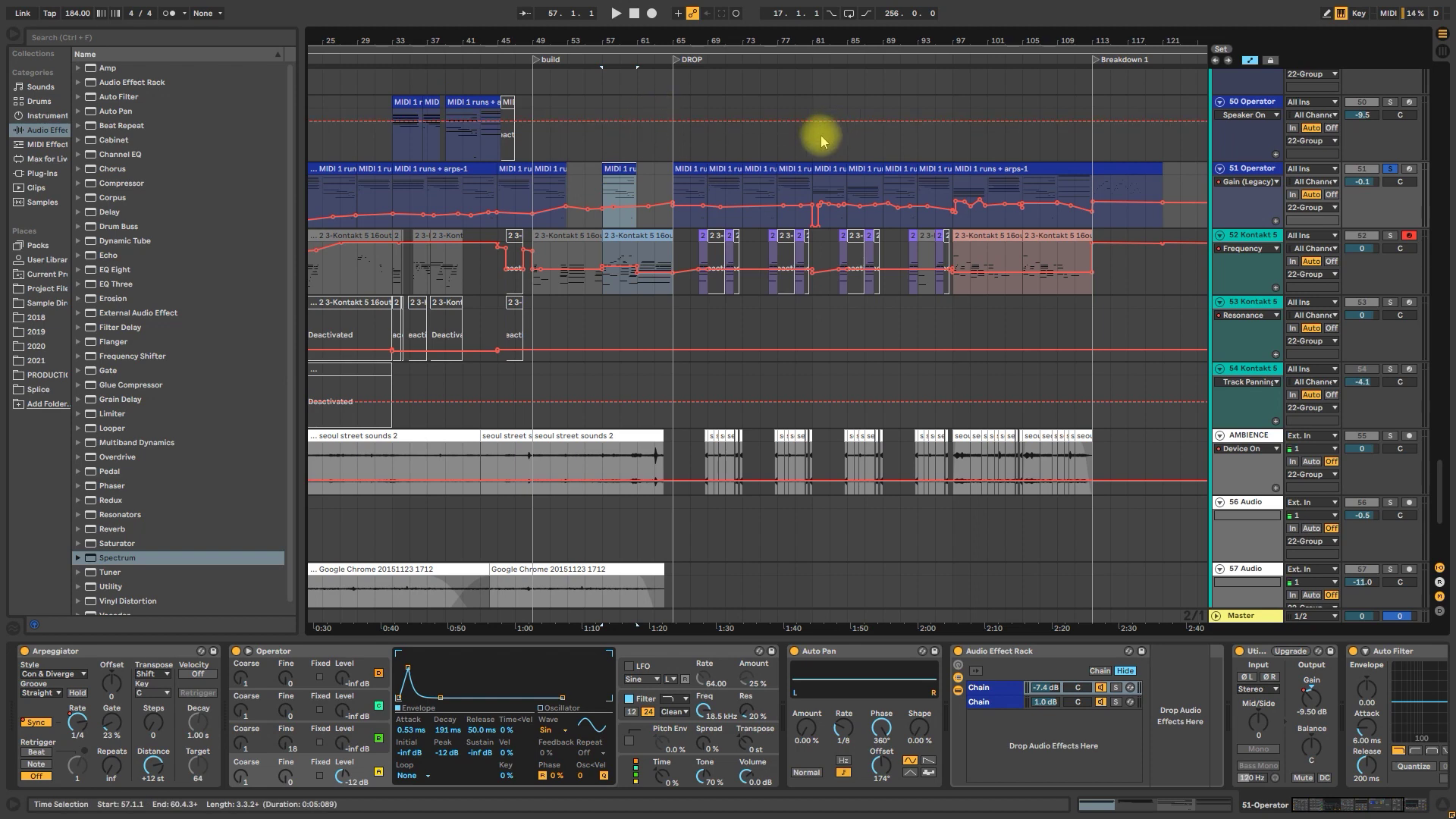
Split out bars 77 to 81 of the 1 runs + arps clip and play that section with its track soloed
scroll(812, 198, "up", 10)
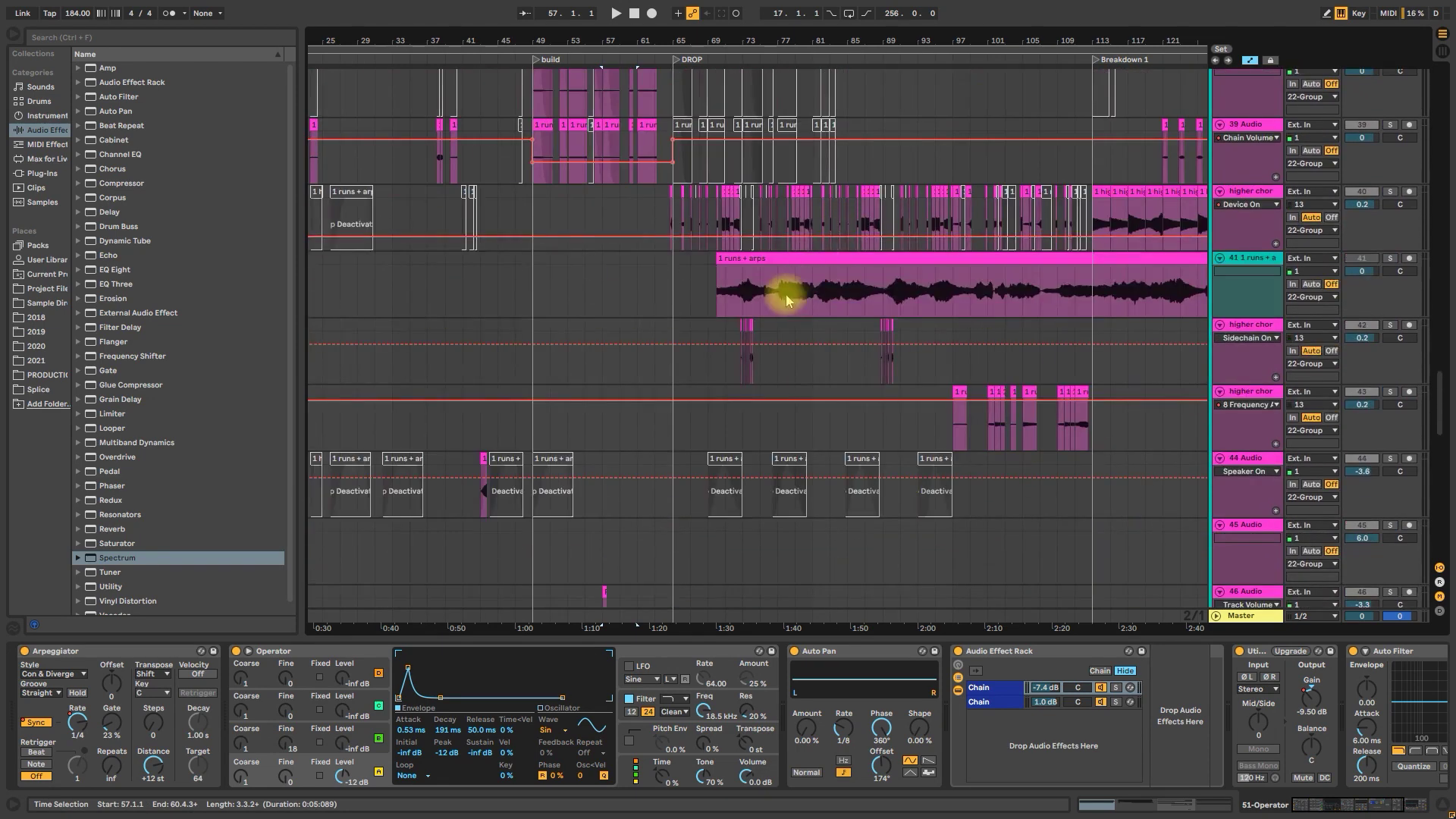
left_click_drag(783, 293, 813, 257)
key("ctrl+e")
left_click(1390, 257)
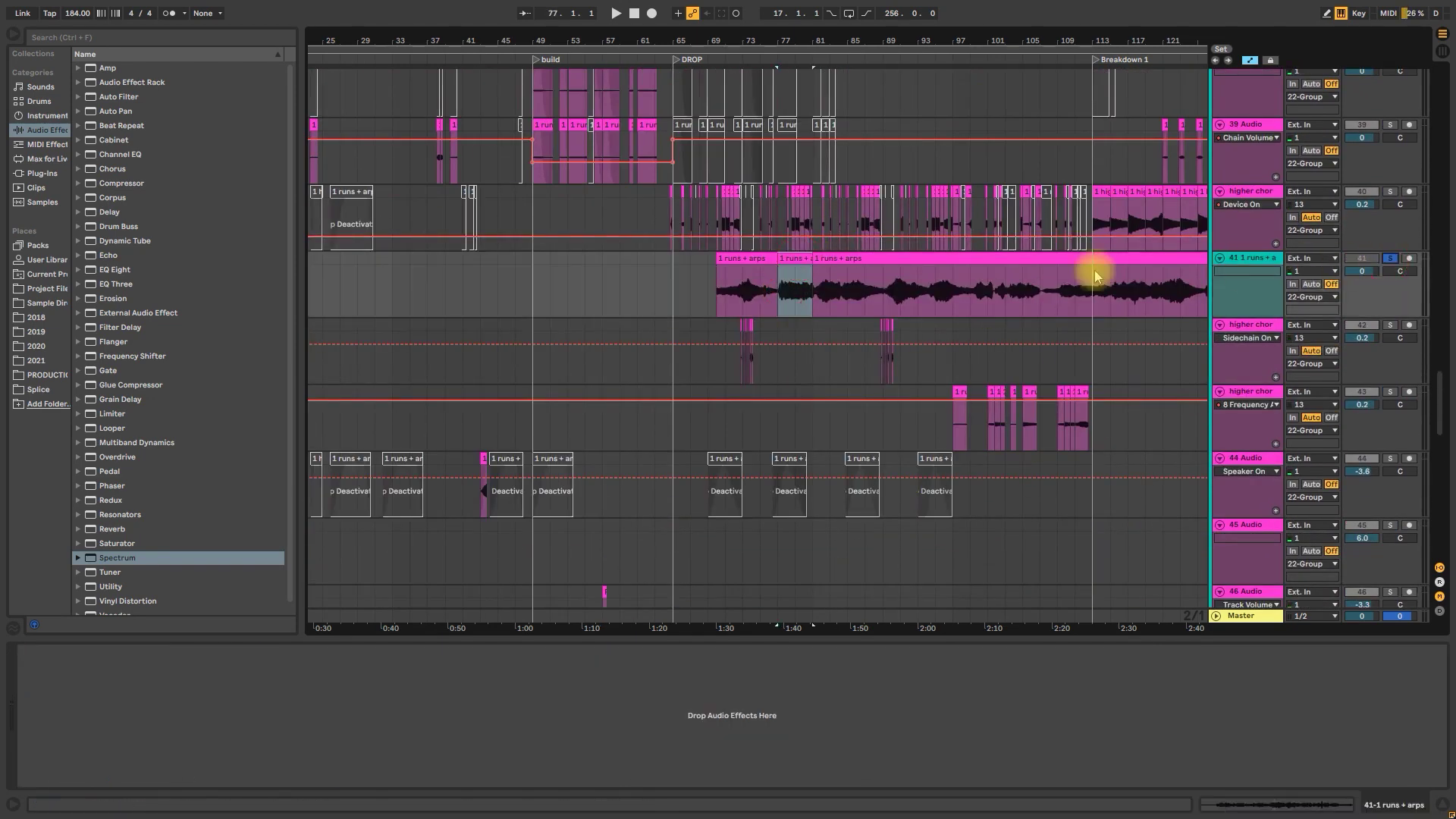
key("space")
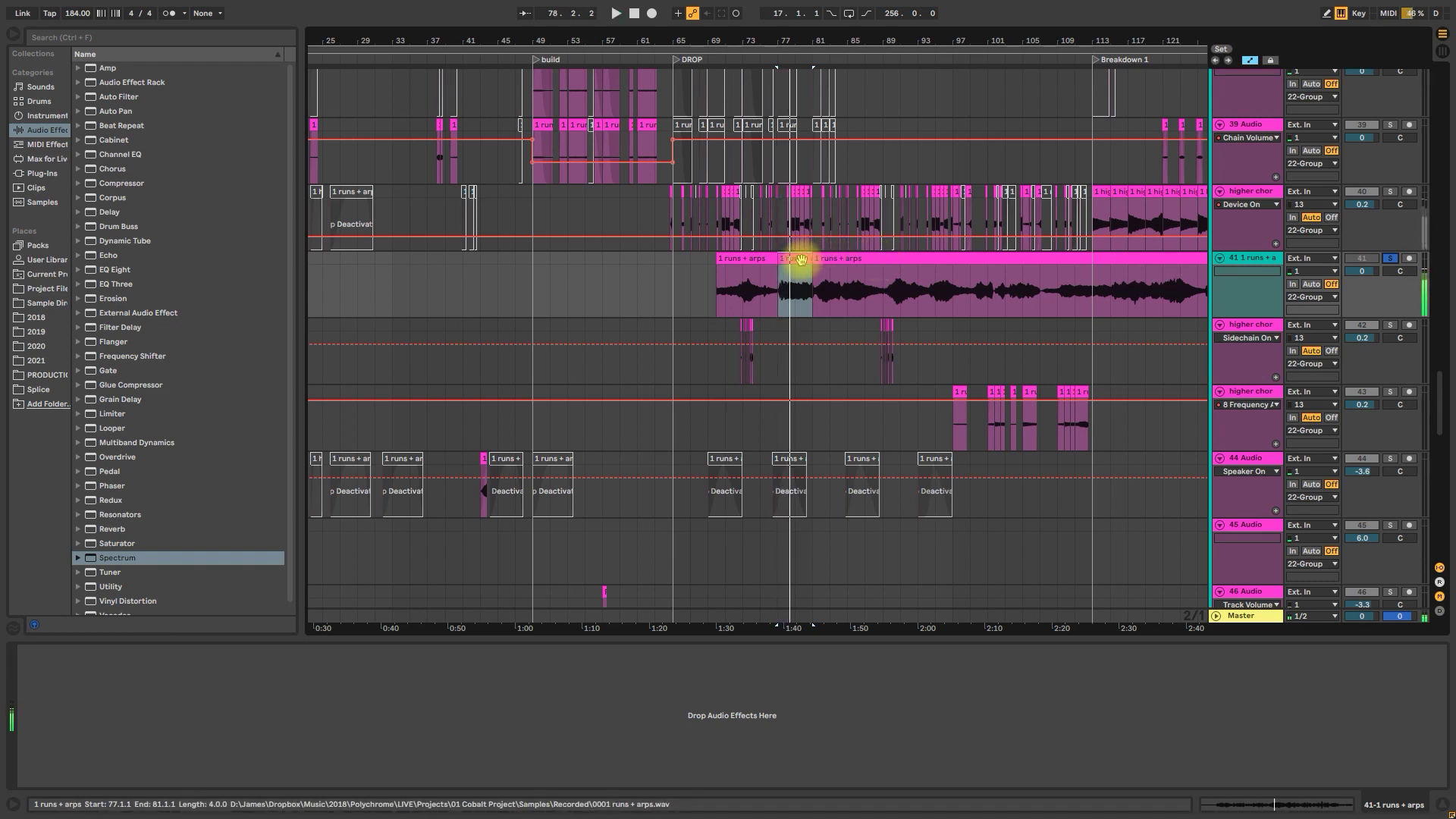
Convert the harmony of the split runs clip to a new MIDI track, play it, and deactivate the new 42 Harmony track
right_click(802, 260)
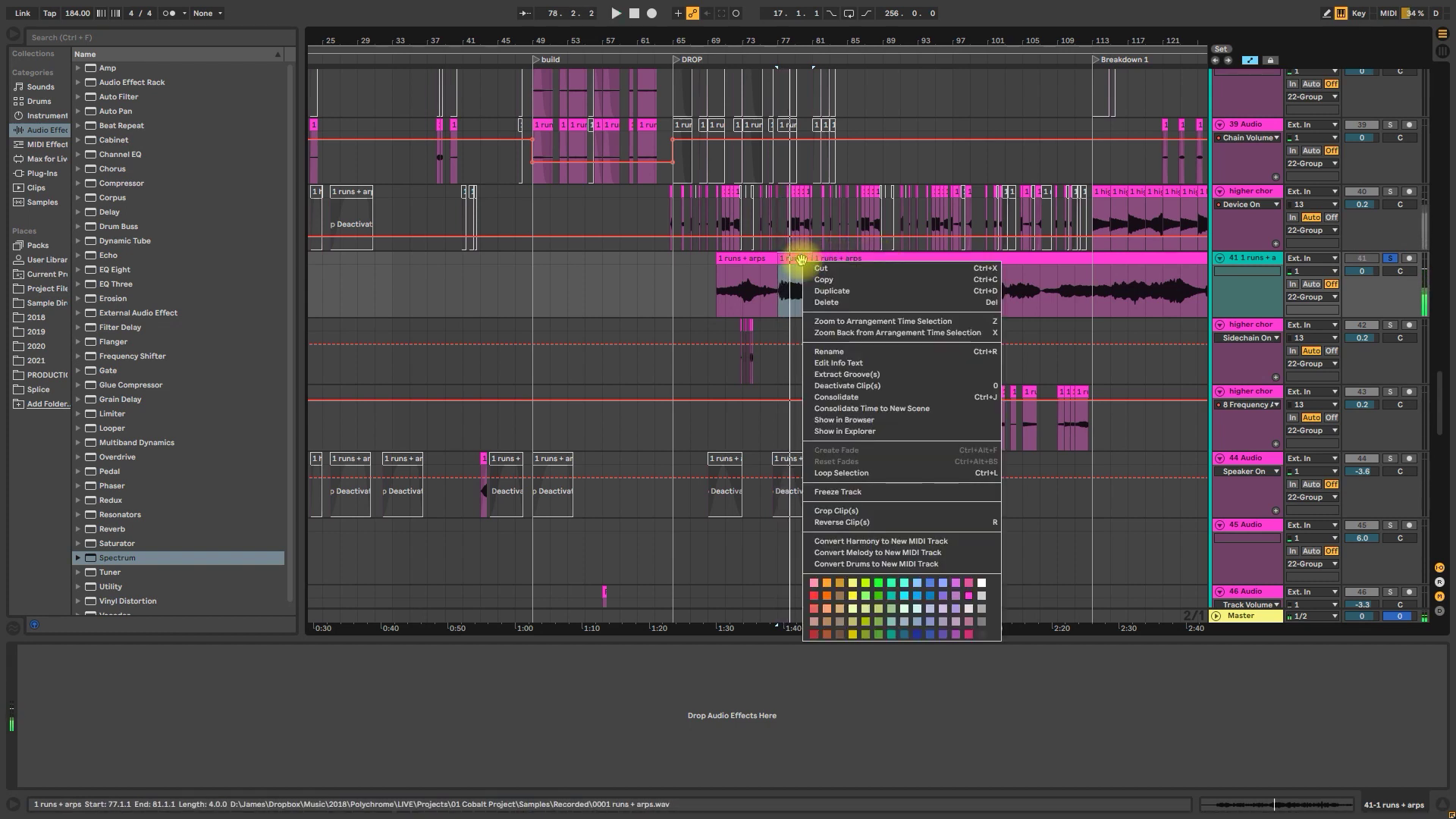
left_click(865, 542)
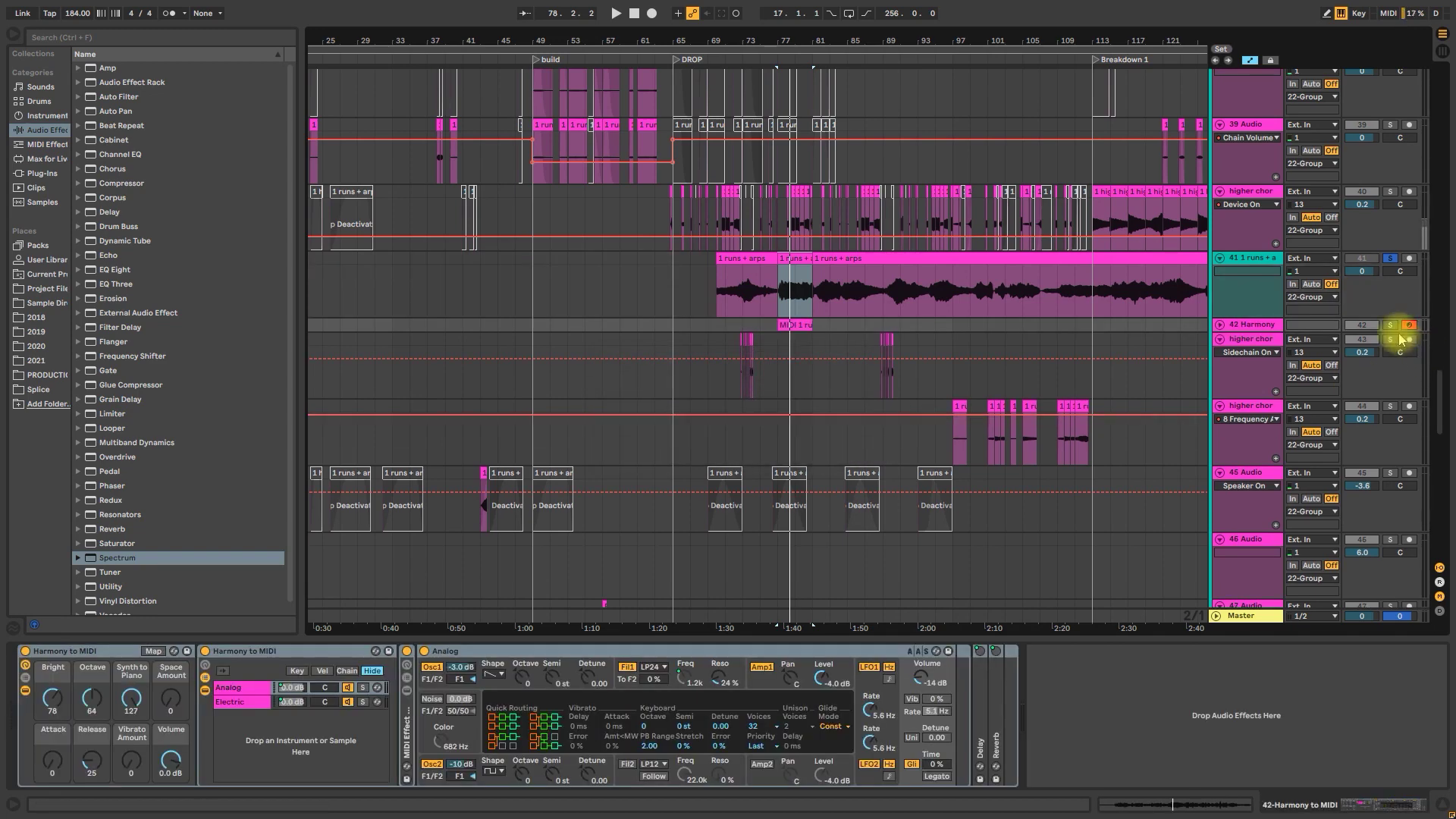
key("space")
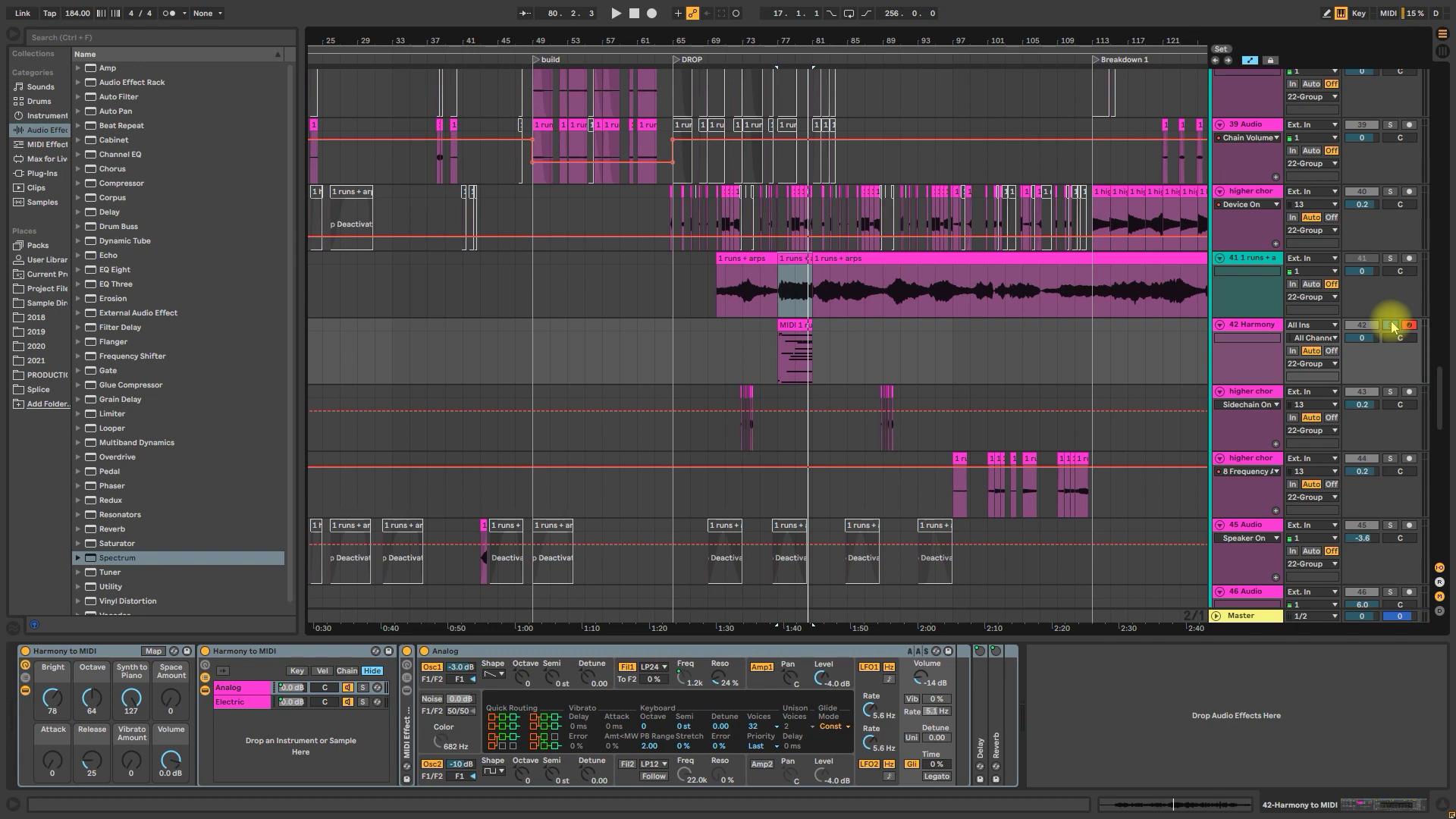
left_click(1360, 327)
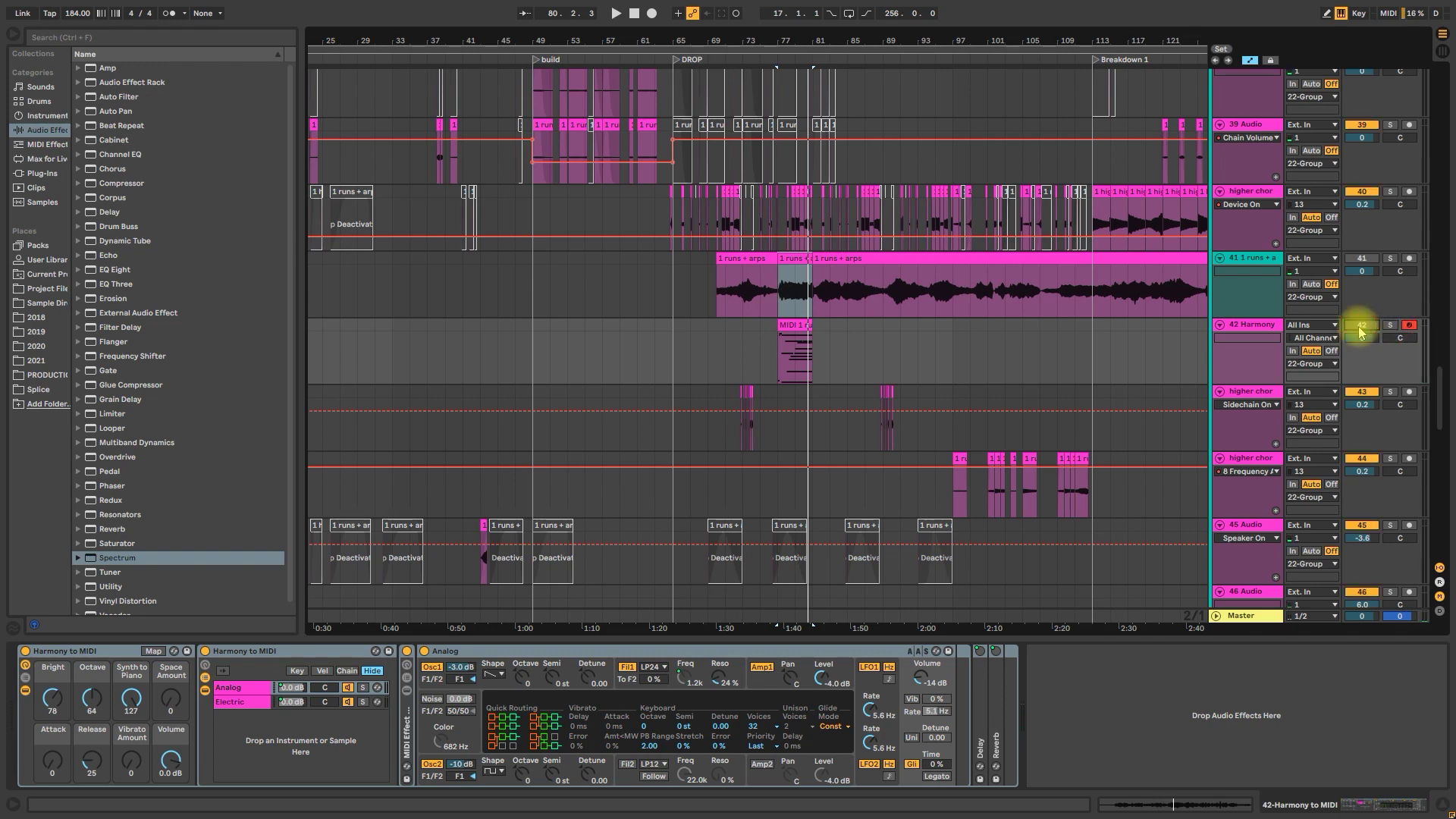
Play from Breakdown 1 at bar 113 in the full mix, solo the first higher chords track during playback, and stop
left_click_drag(1095, 42, 743, 60)
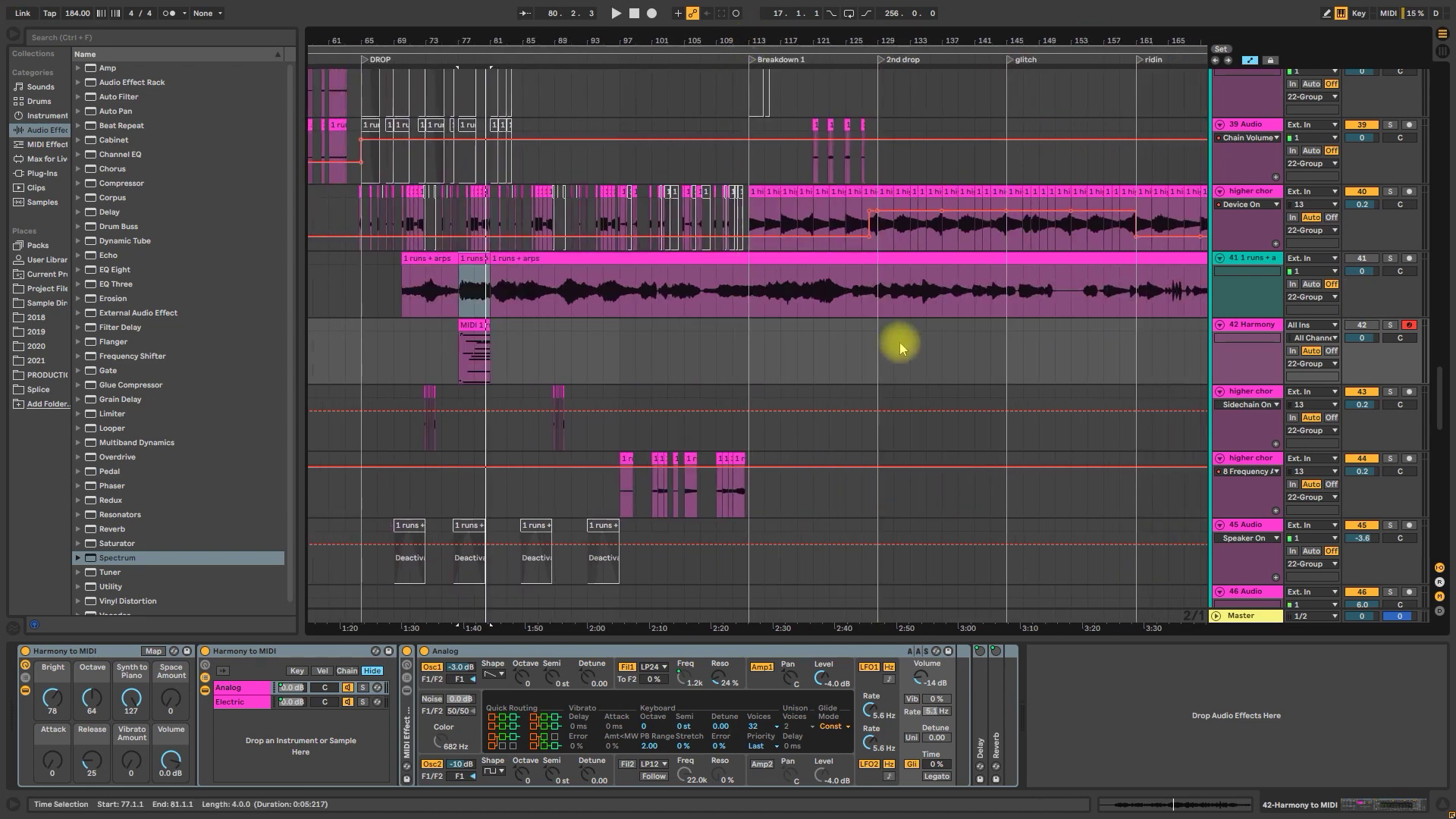
left_click(755, 362)
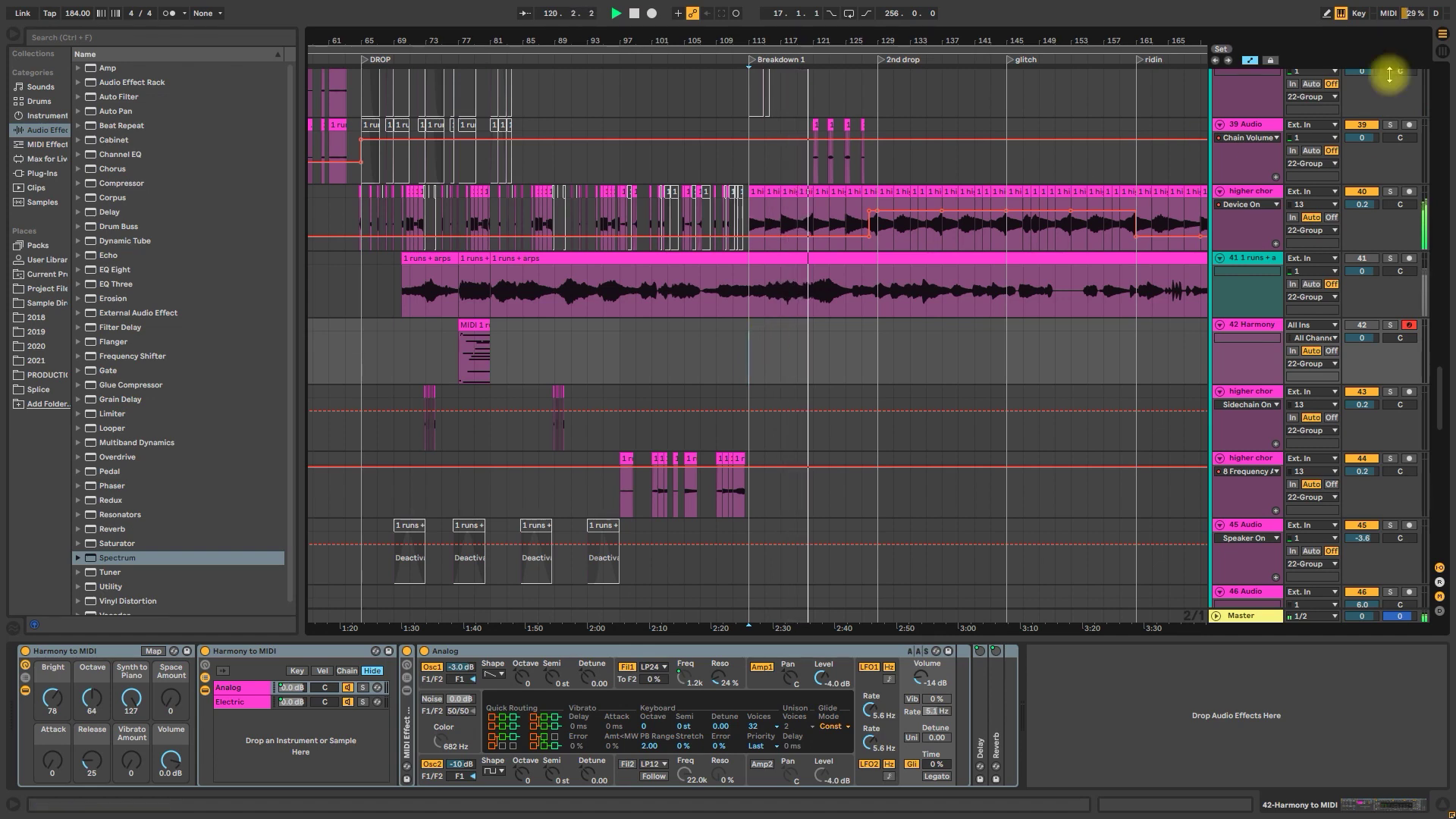
left_click(1390, 192)
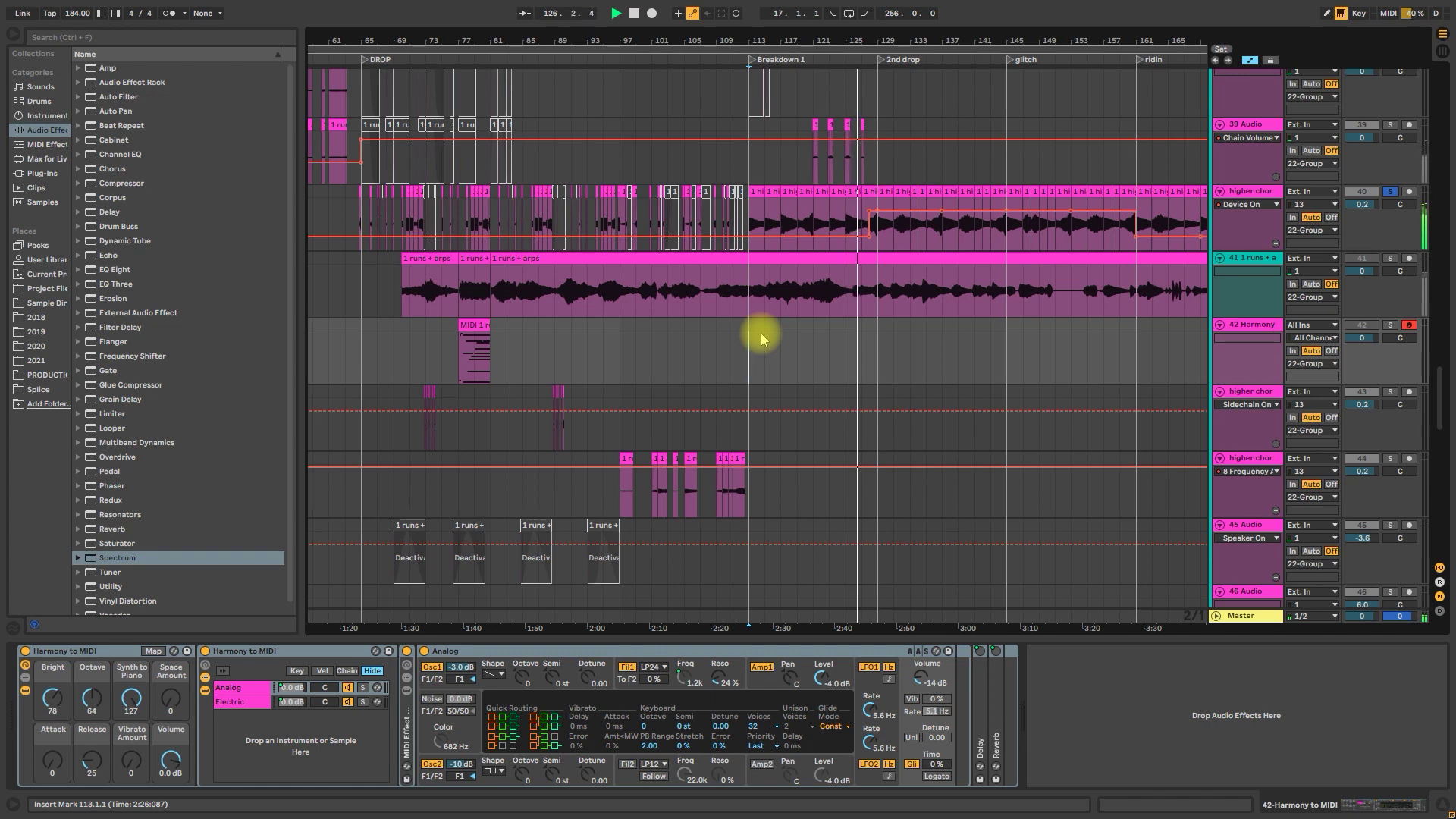
scroll(1180, 367, "down", 2)
scroll(1180, 367, "up", 2)
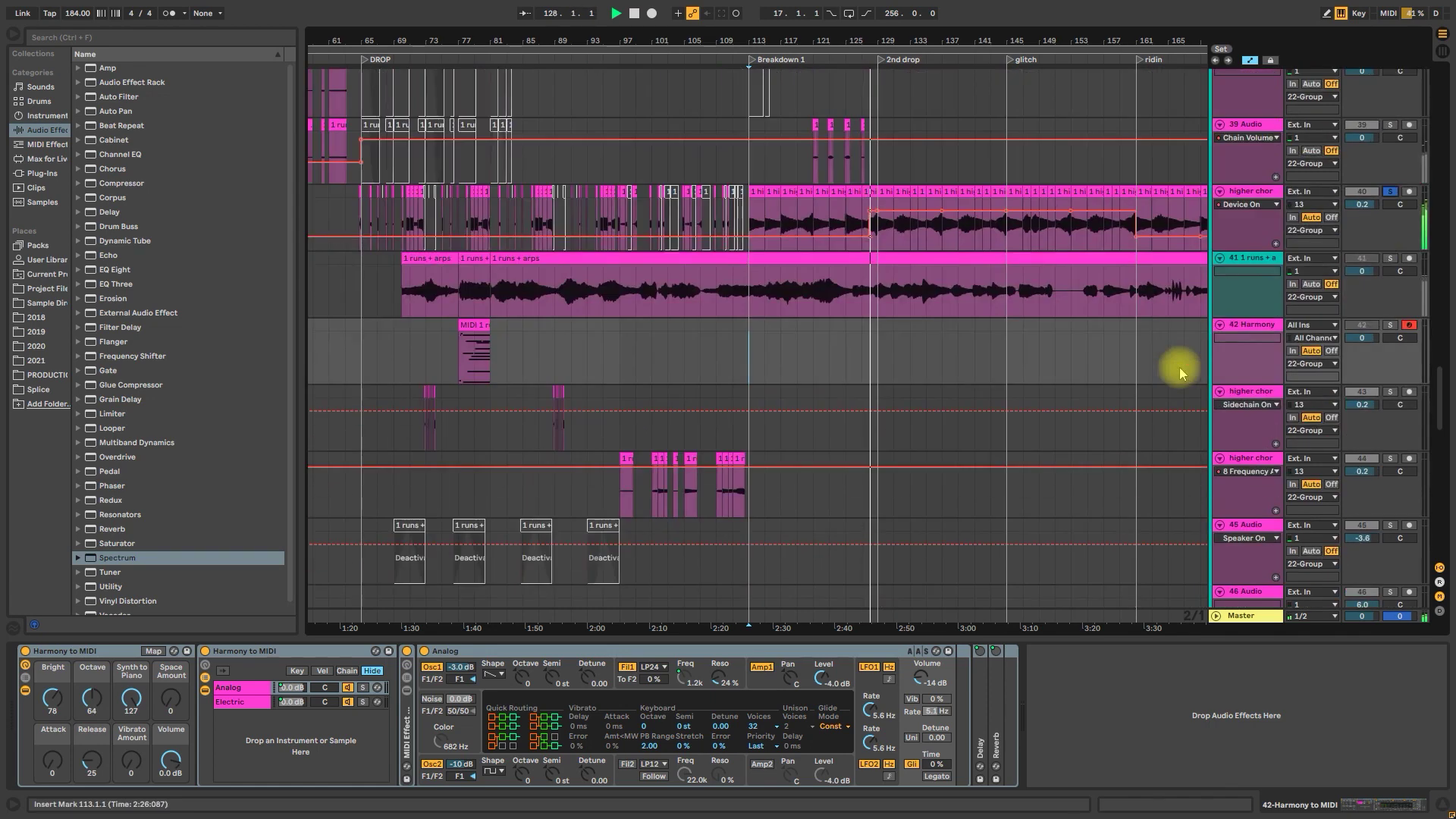
key("space")
Play the soloed higher chords clip at bar 119 in Breakdown 1
scroll(751, 434, "up", 2)
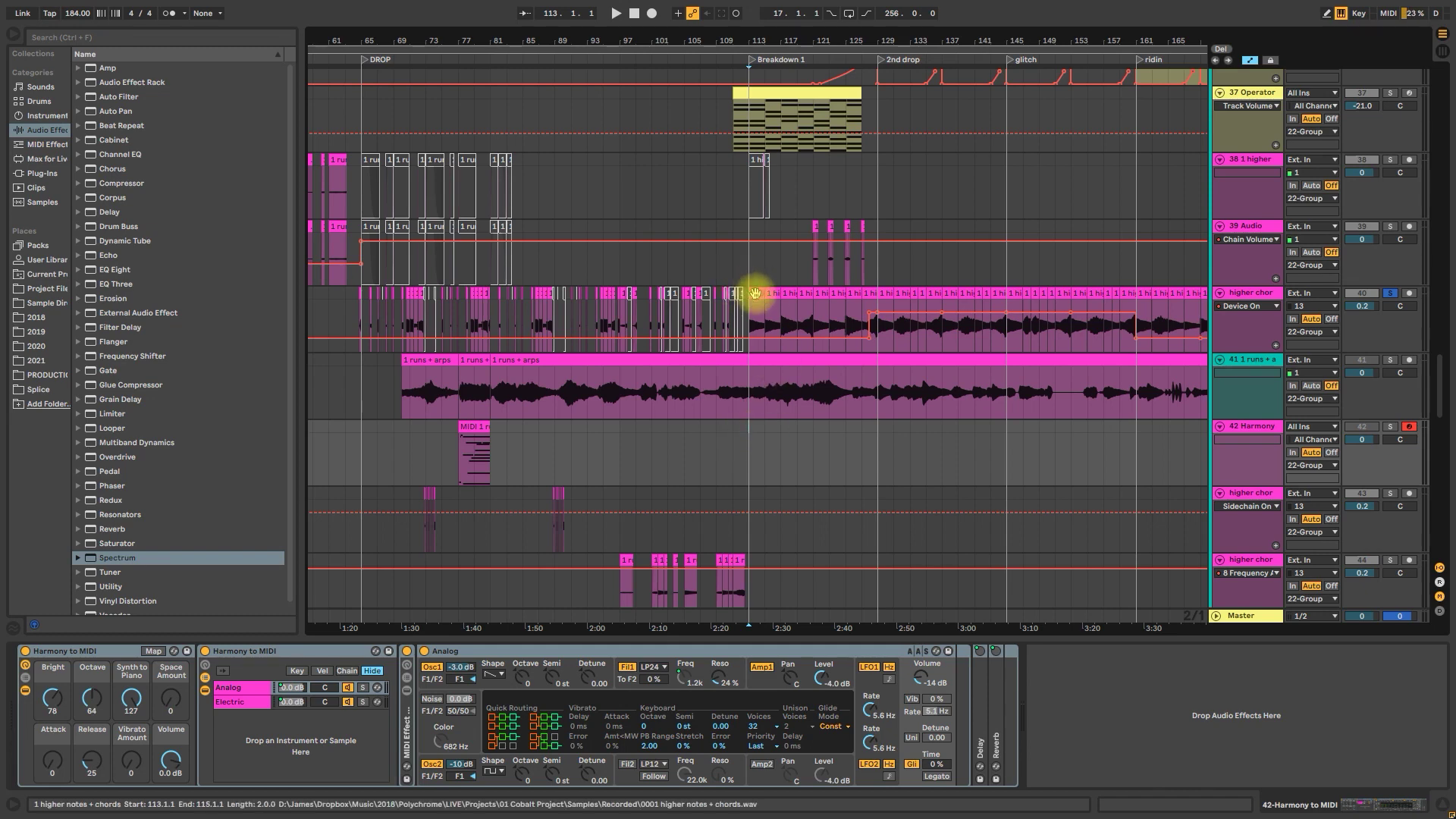
left_click(802, 297)
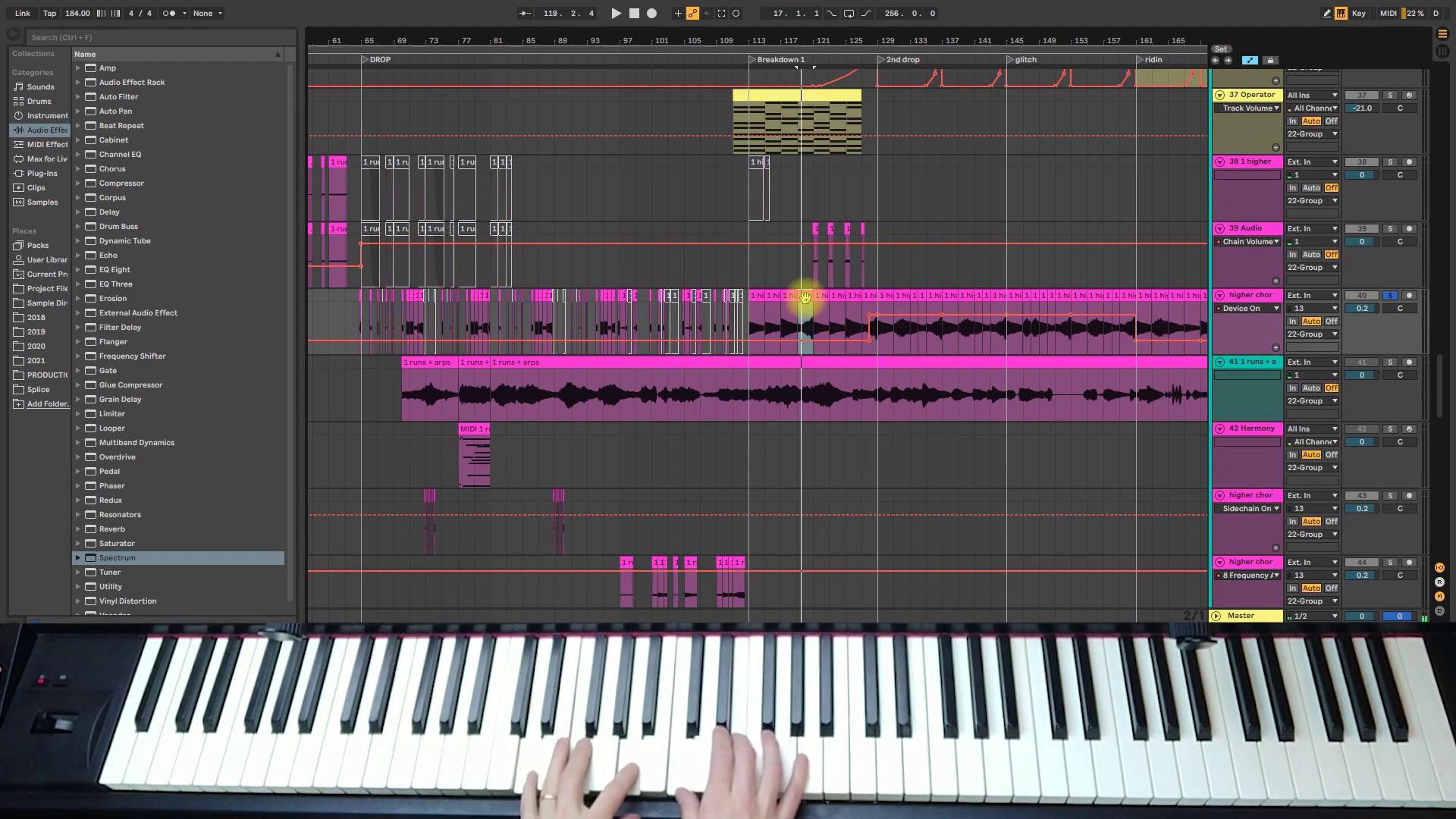
left_click(804, 297)
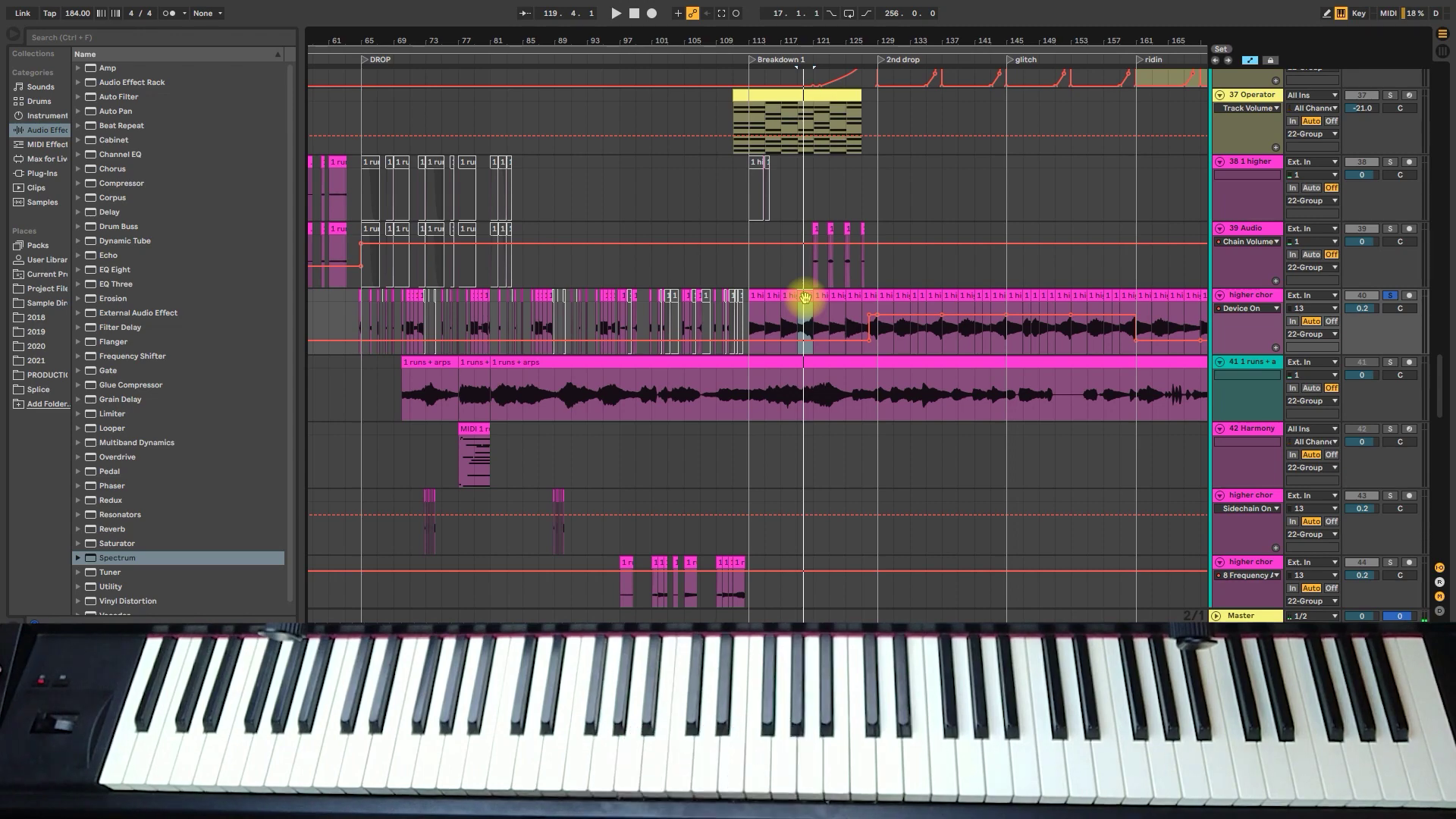
Play the 30 Analog clip from the 2nd drop at bar 129, soloed and within the full mix, and stop
scroll(952, 244, "up", 6)
left_click_drag(935, 46, 708, 47)
scroll(698, 179, "up", 4)
left_click(666, 282)
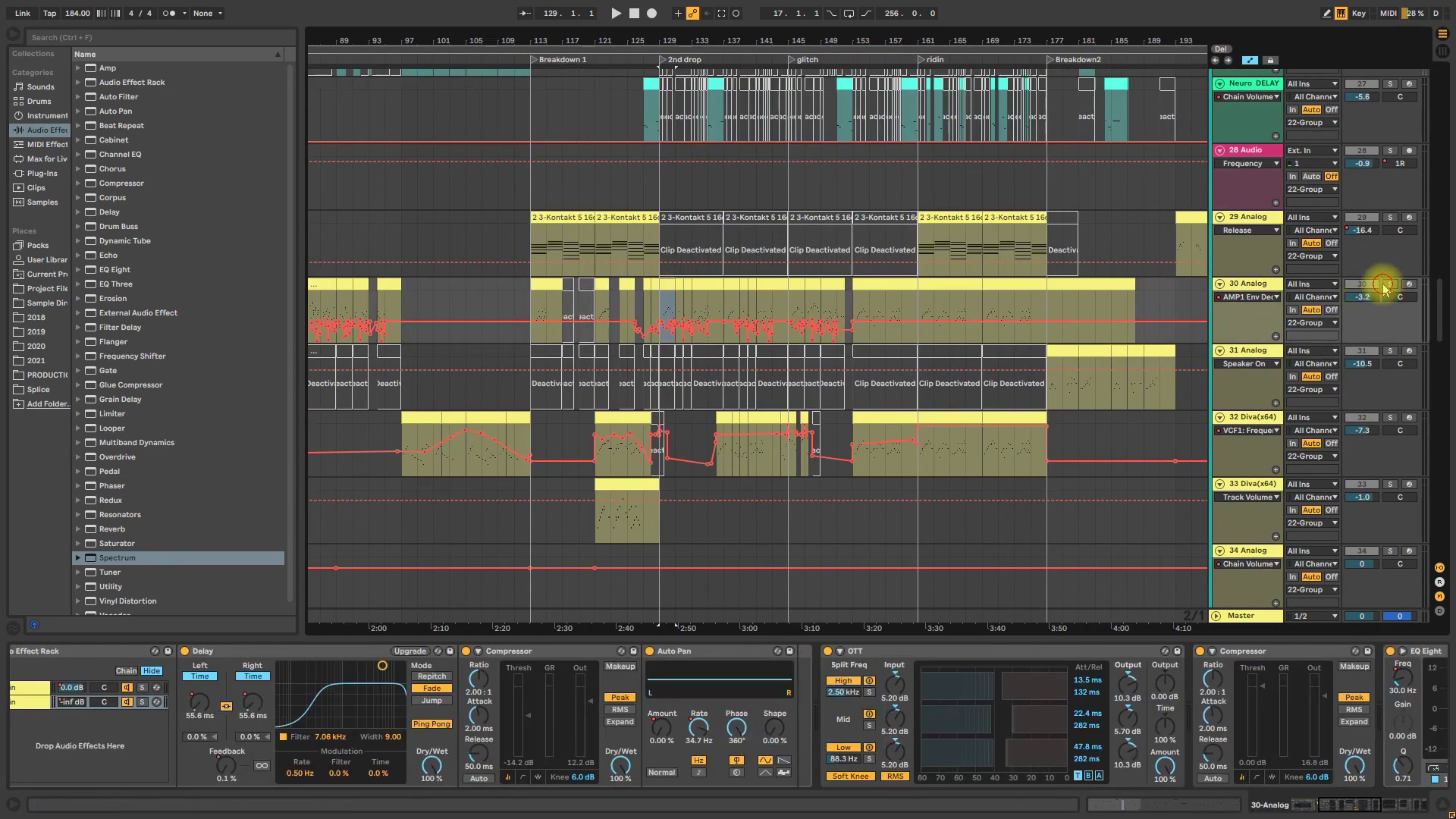
left_click(667, 285)
key("space")
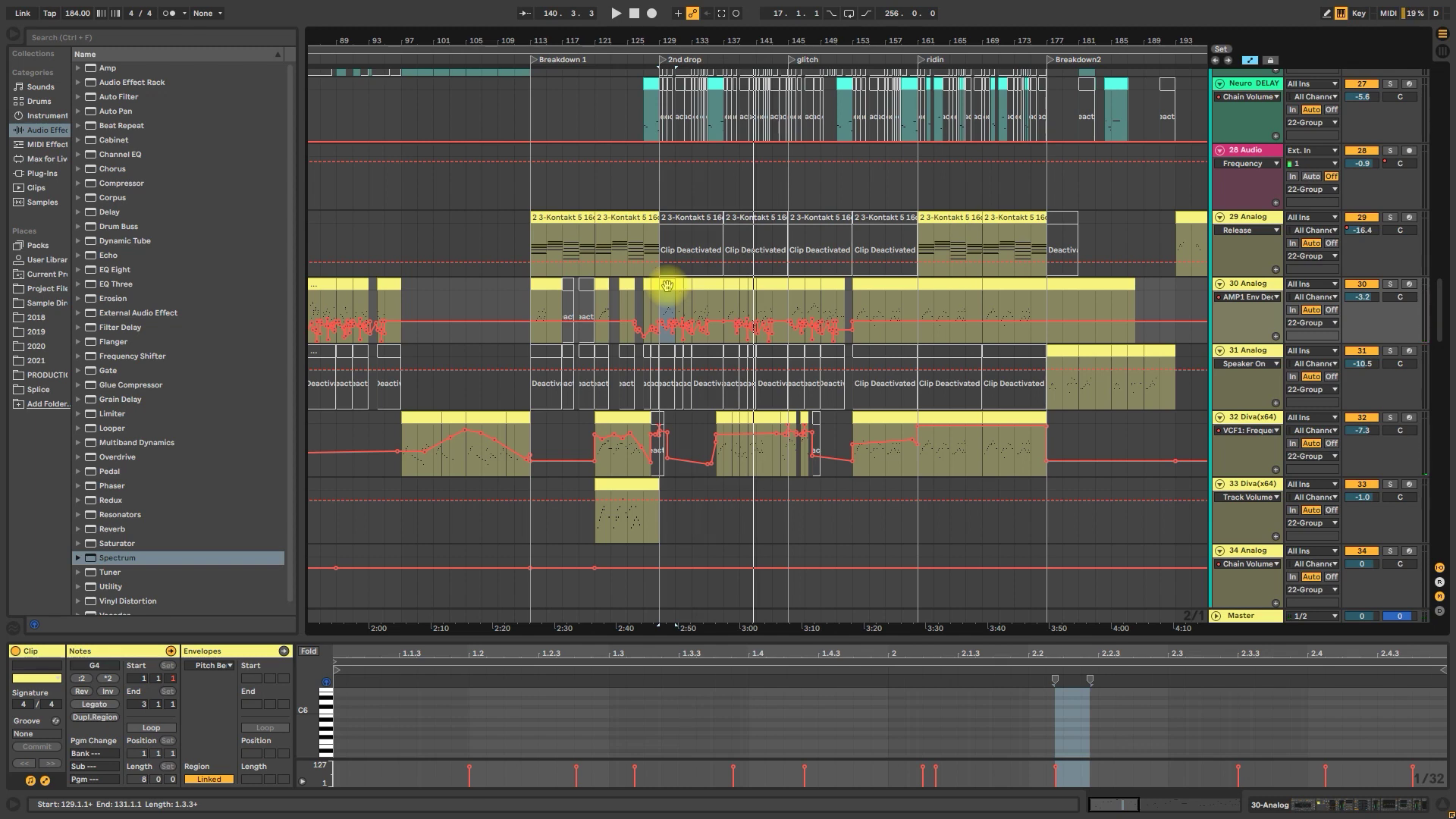
Inspect the higher chords clip at bar 129 and the sidechain and gate devices in its track's effect chain
scroll(667, 288, "down", 10)
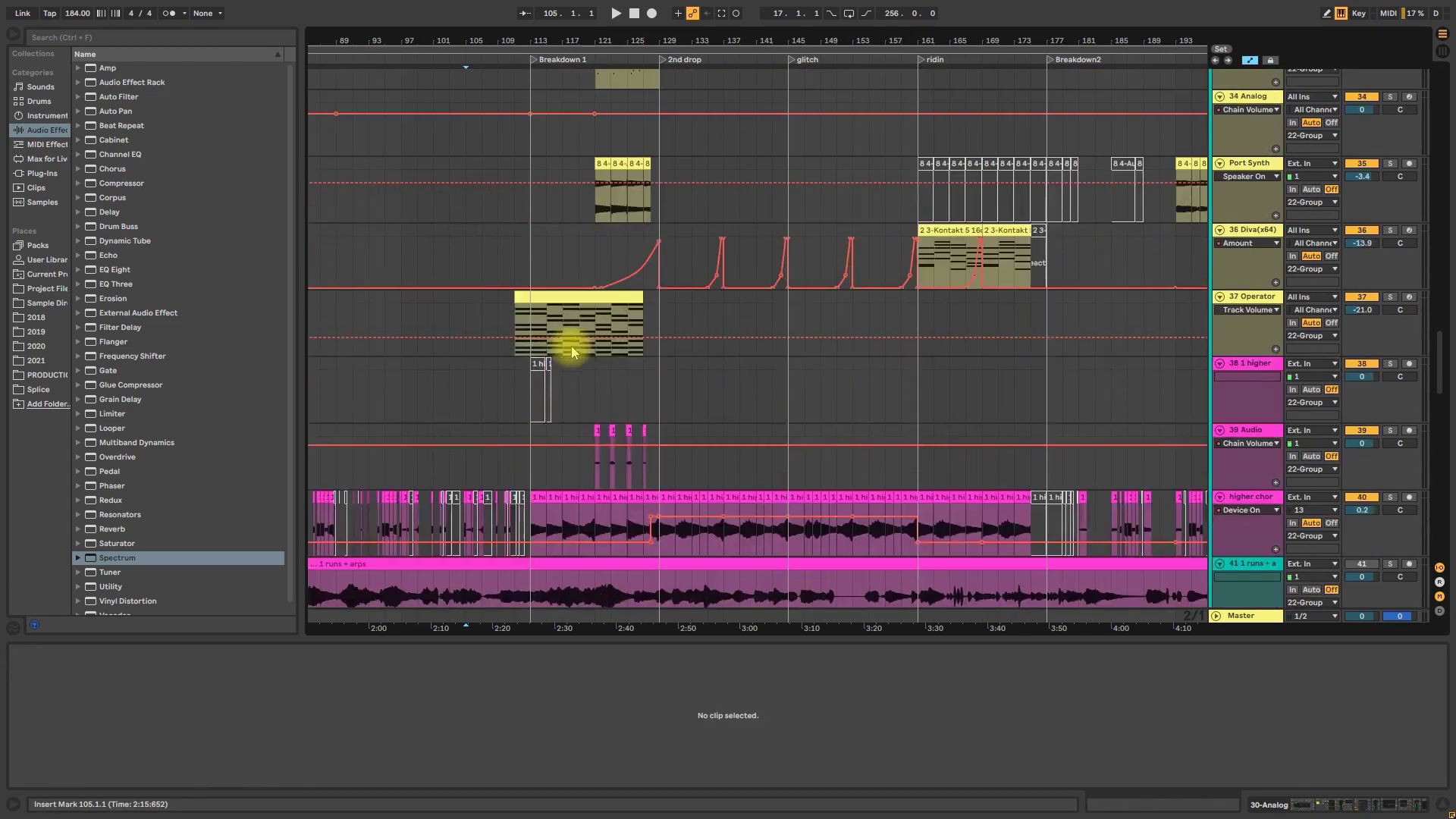
left_click(667, 296)
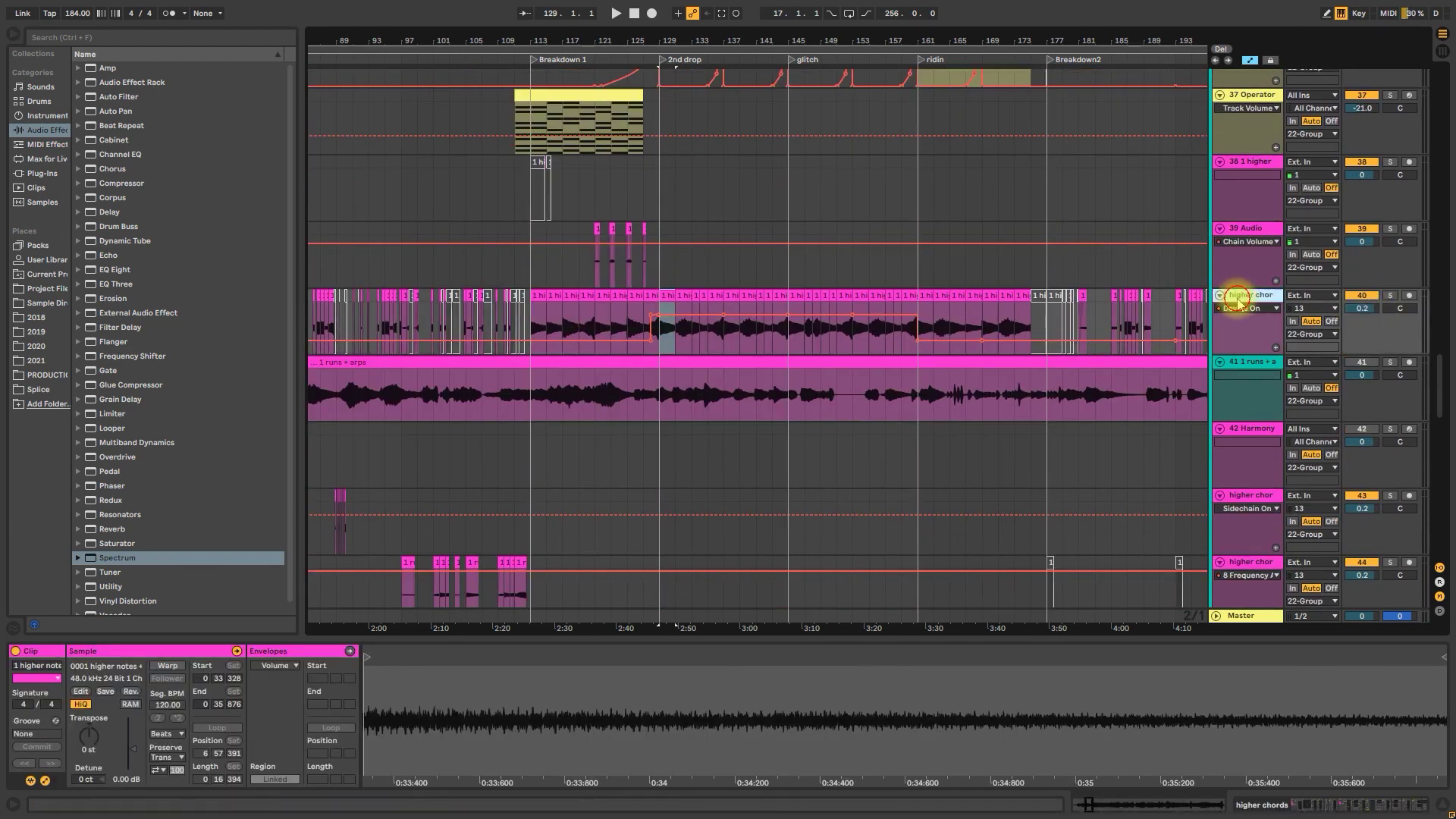
left_click(1338, 802)
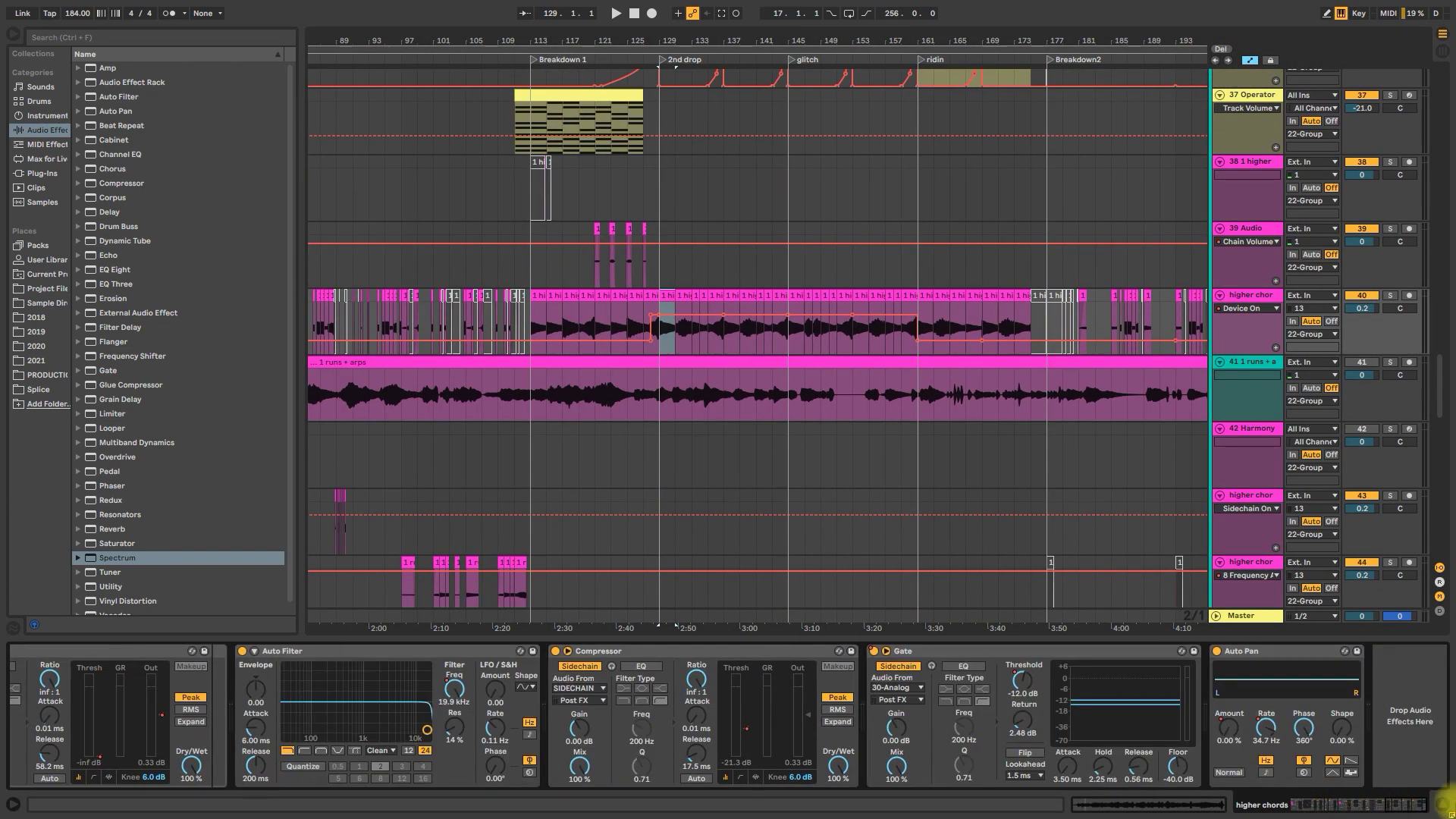
Play the 2nd drop from bar 129 with the higher chords track's Gate bypassed, toggling its solo, and restore the overridden automation
left_click(873, 652)
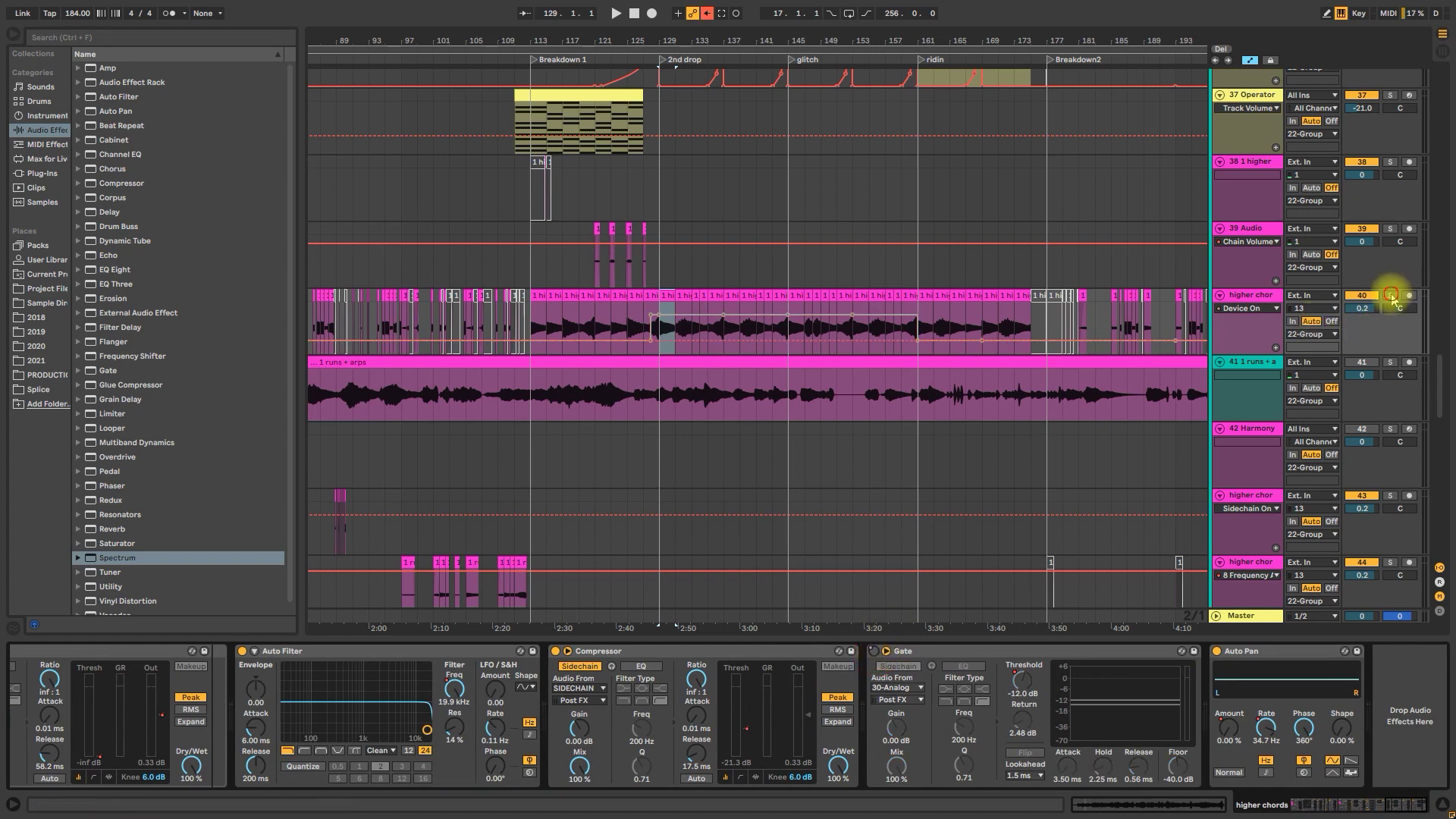
left_click(1390, 295)
key("space")
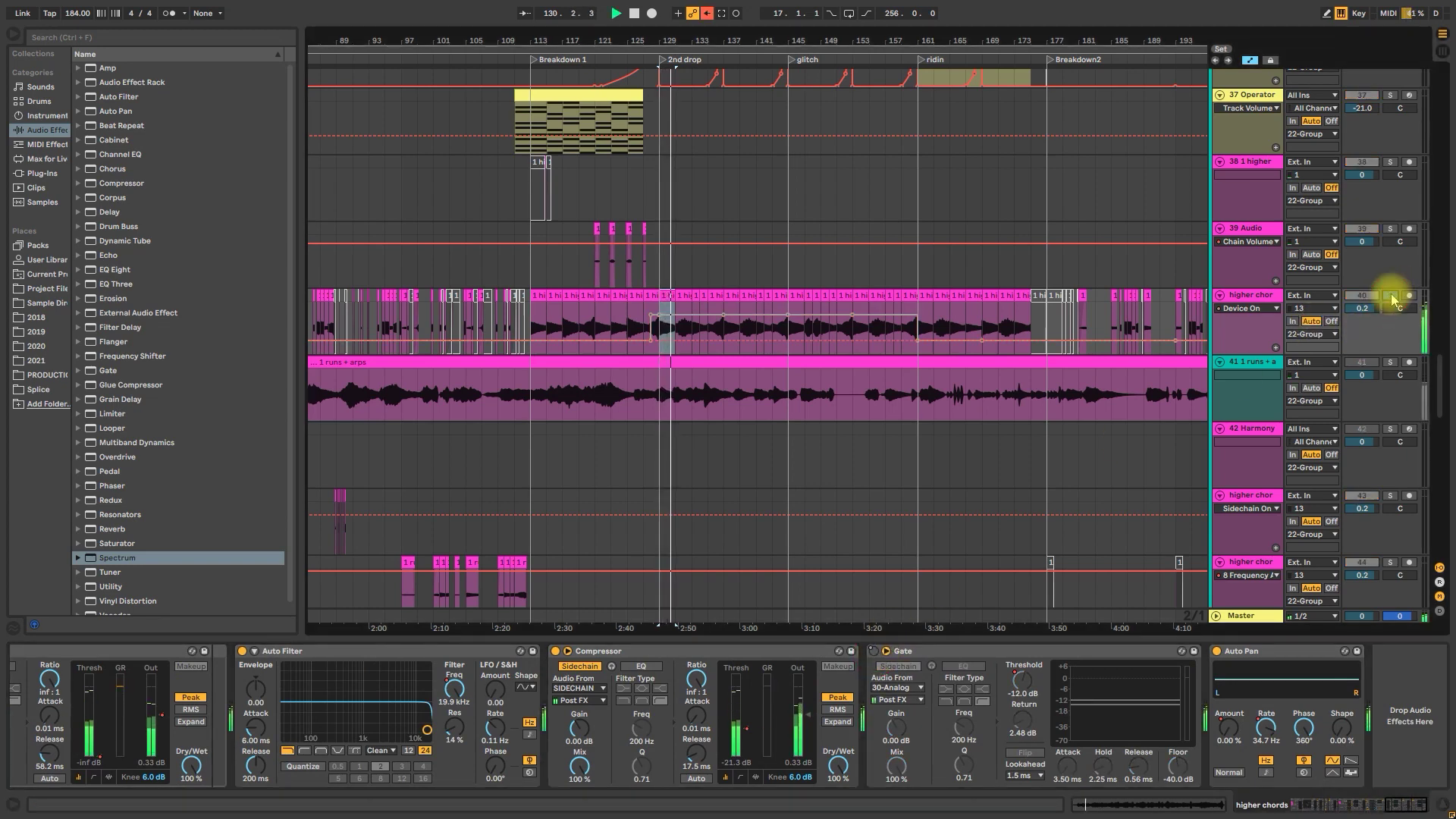
left_click(1391, 296)
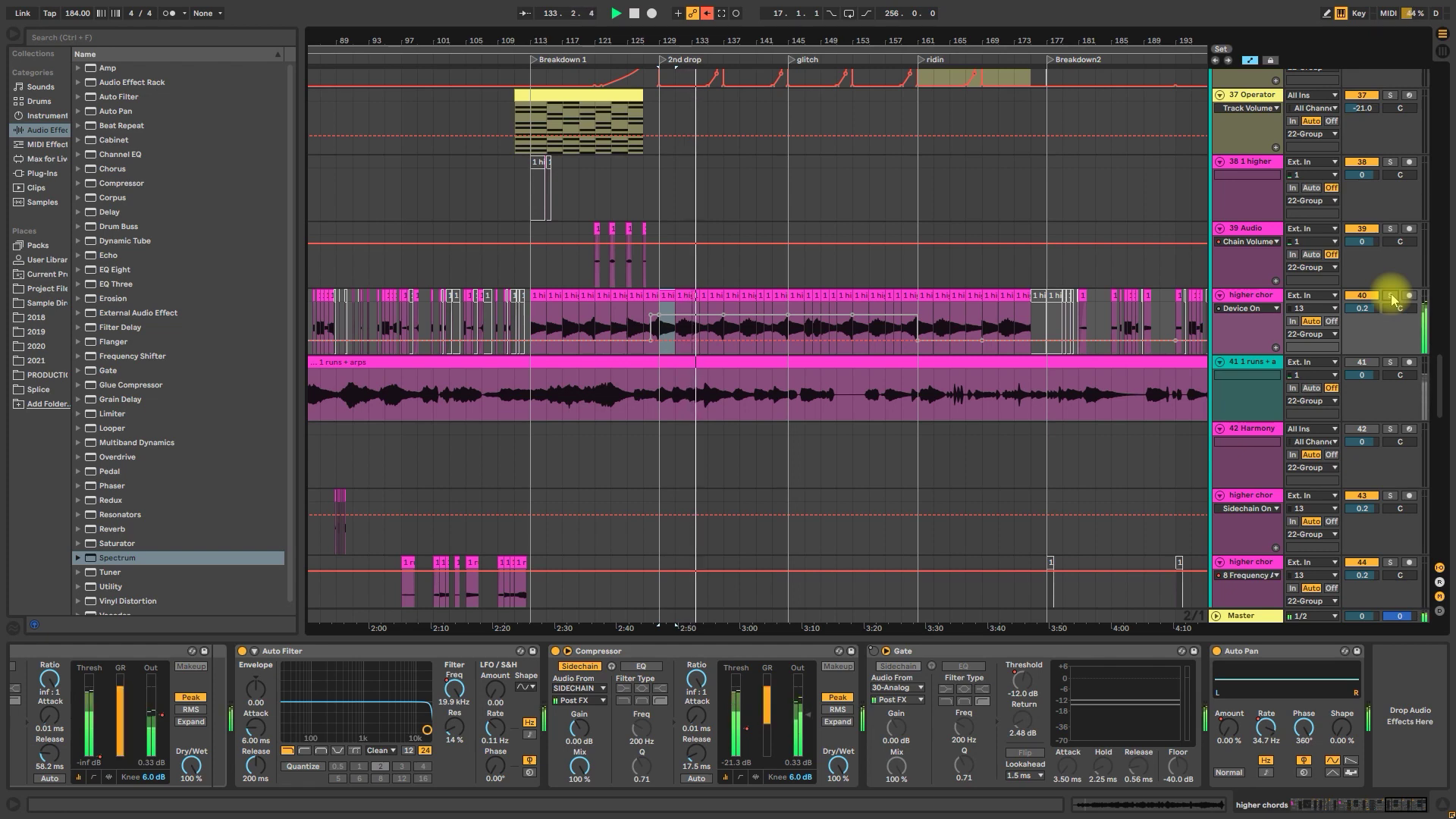
left_click(1391, 296)
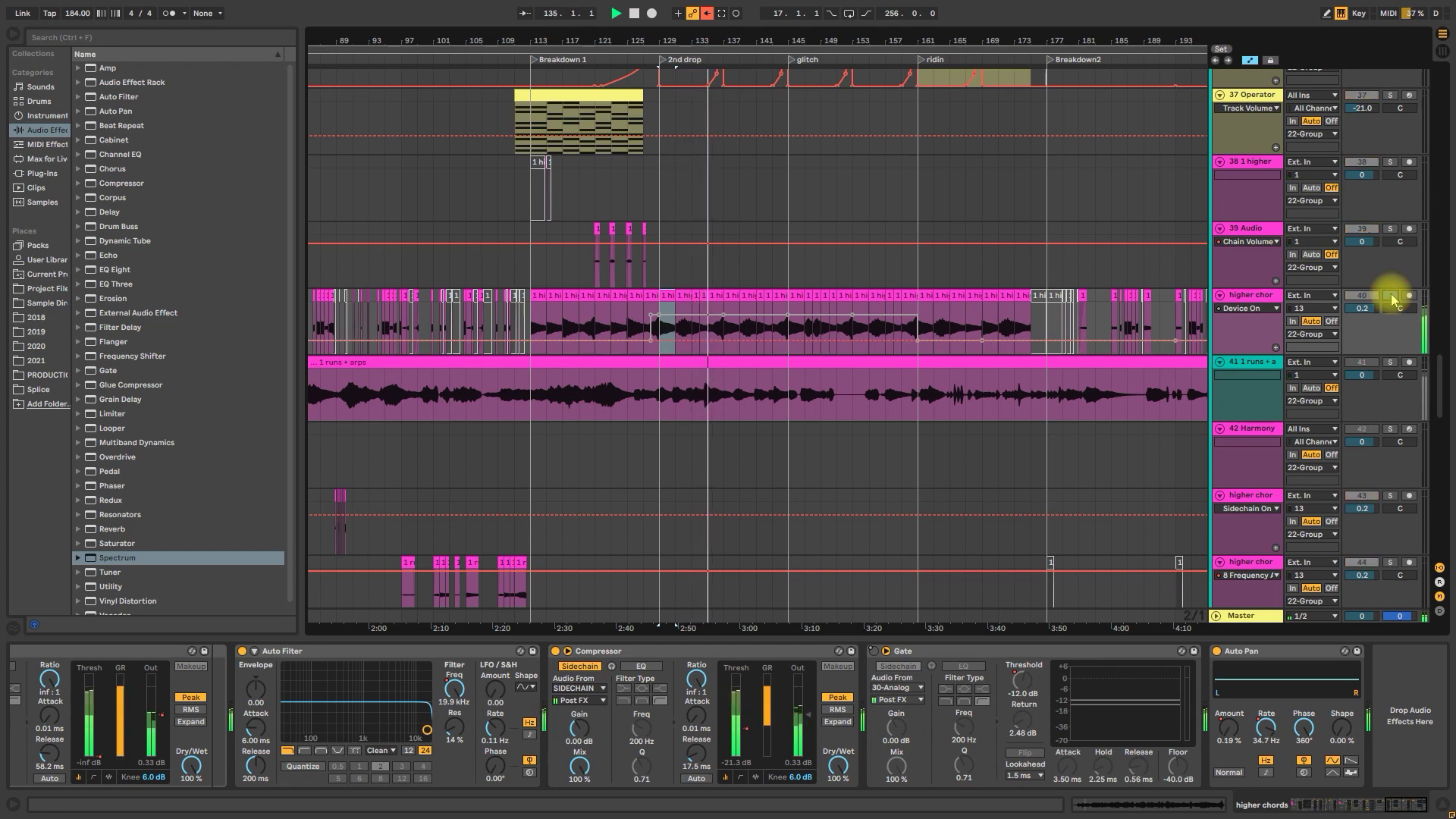
left_click(1391, 296)
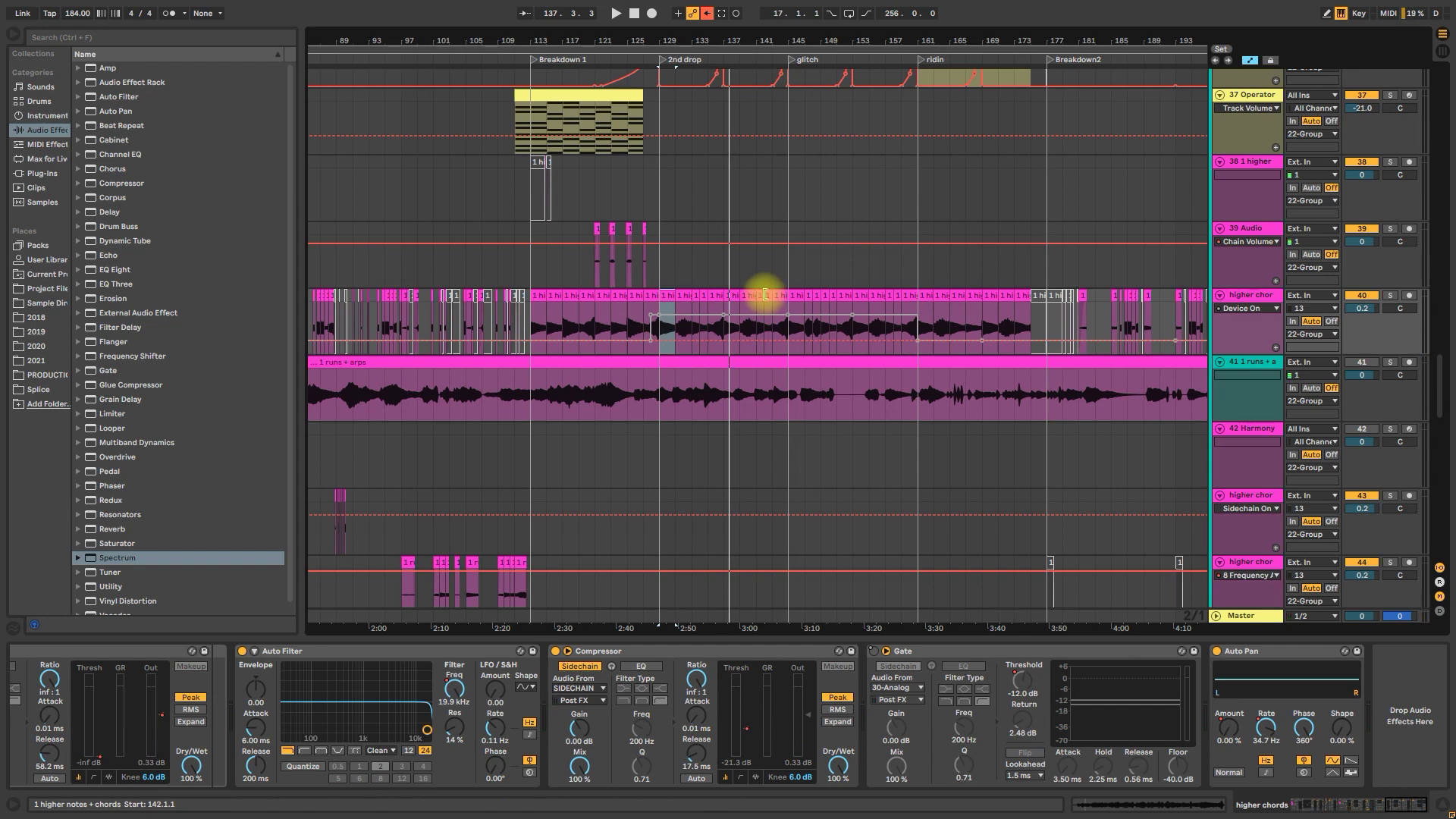
left_click(707, 13)
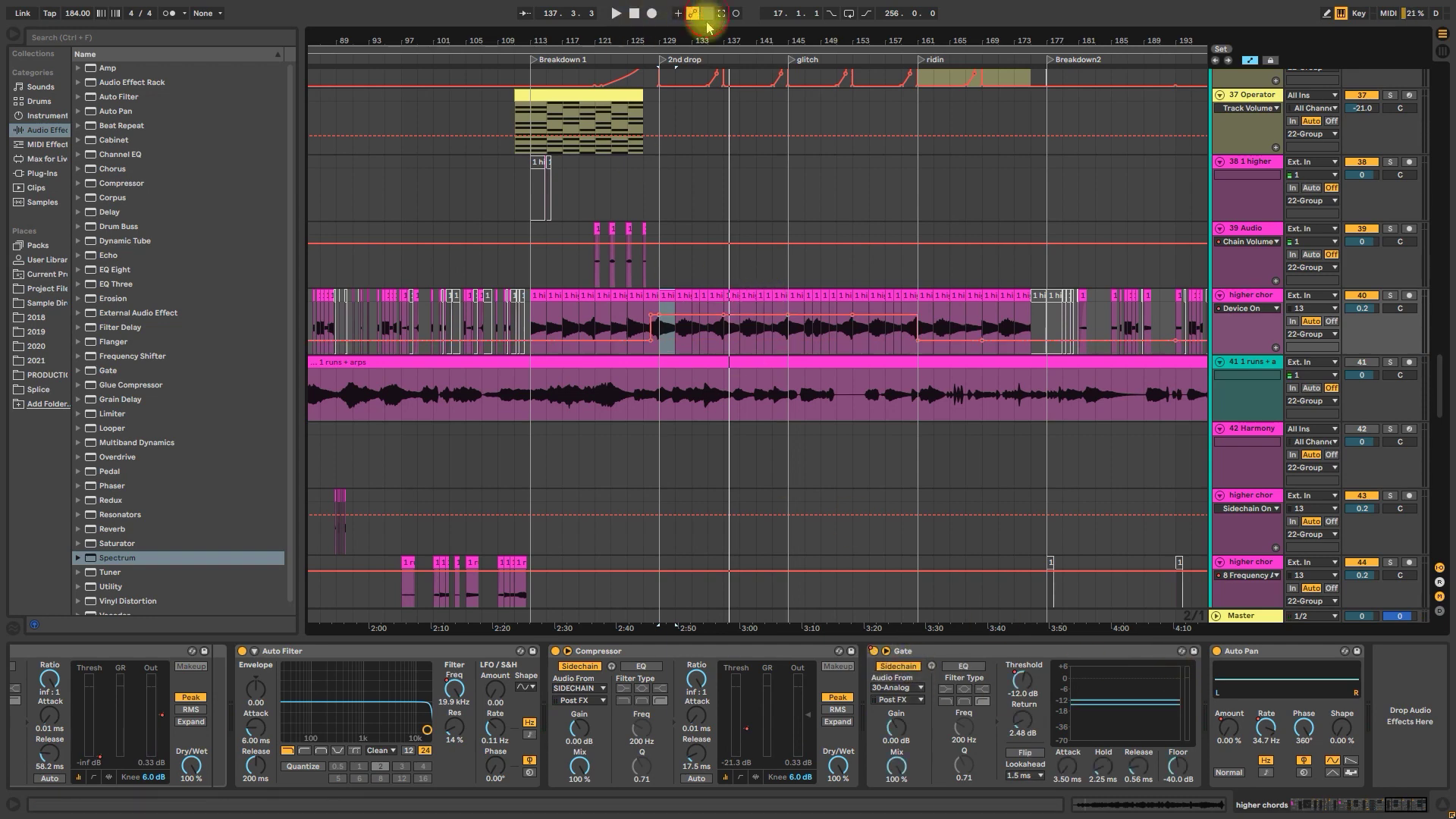
Play the 2nd drop from bar 129 with the Gate active and the higher chords and 30 Analog tracks soloed together, and stop
key("space")
scroll(1371, 290, "up", 8)
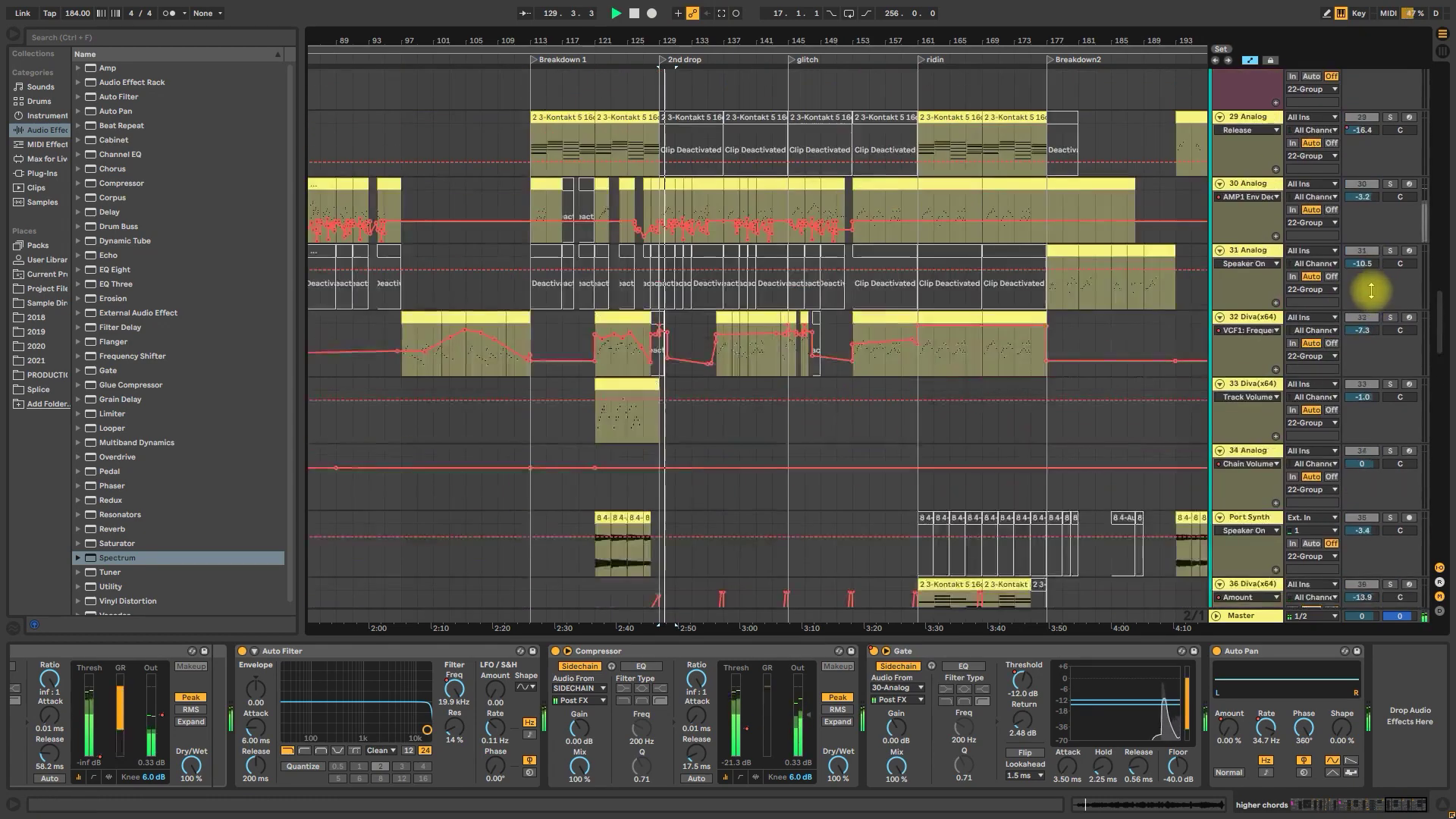
scroll(1371, 290, "up", 3)
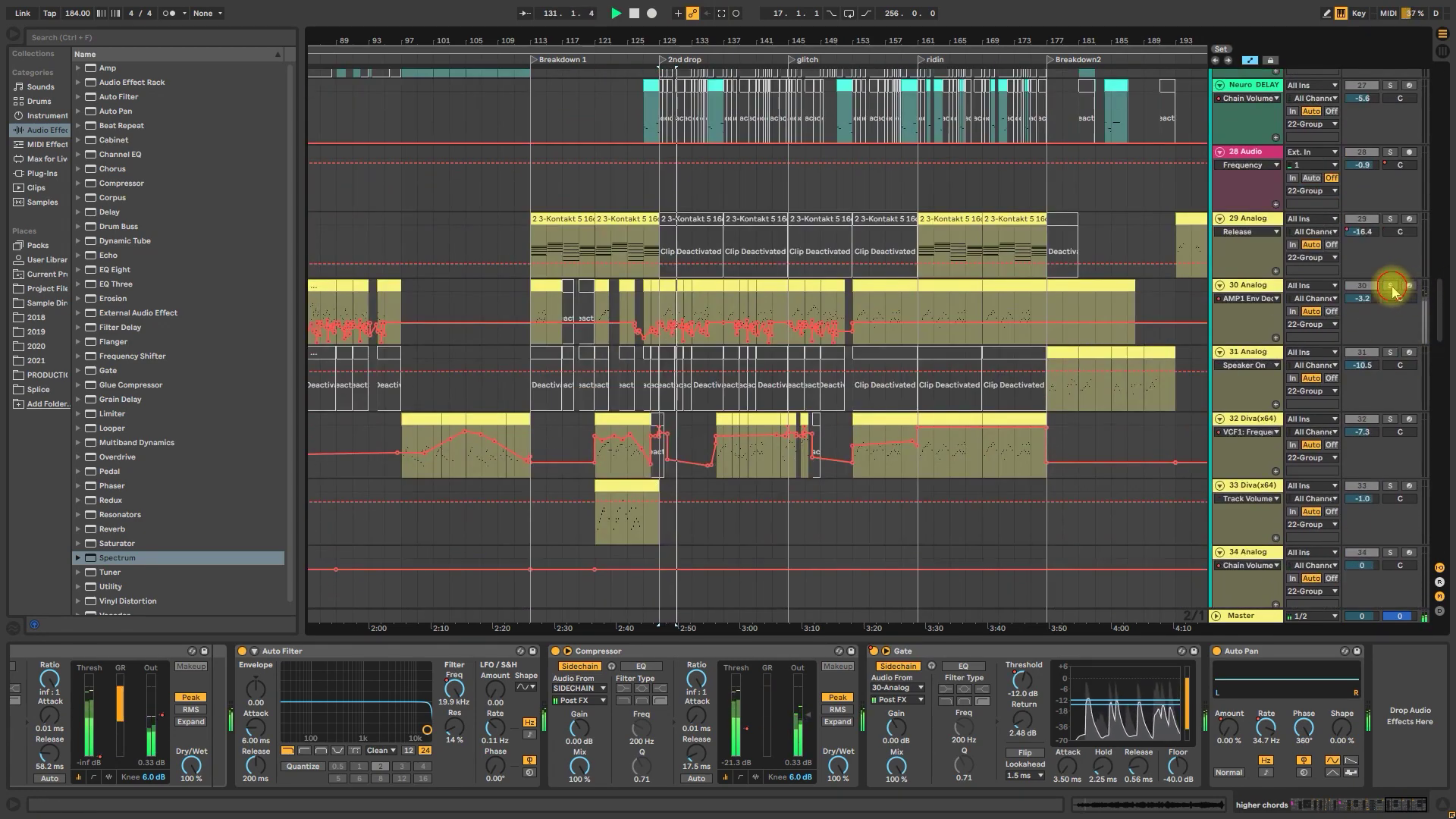
left_click(1391, 287)
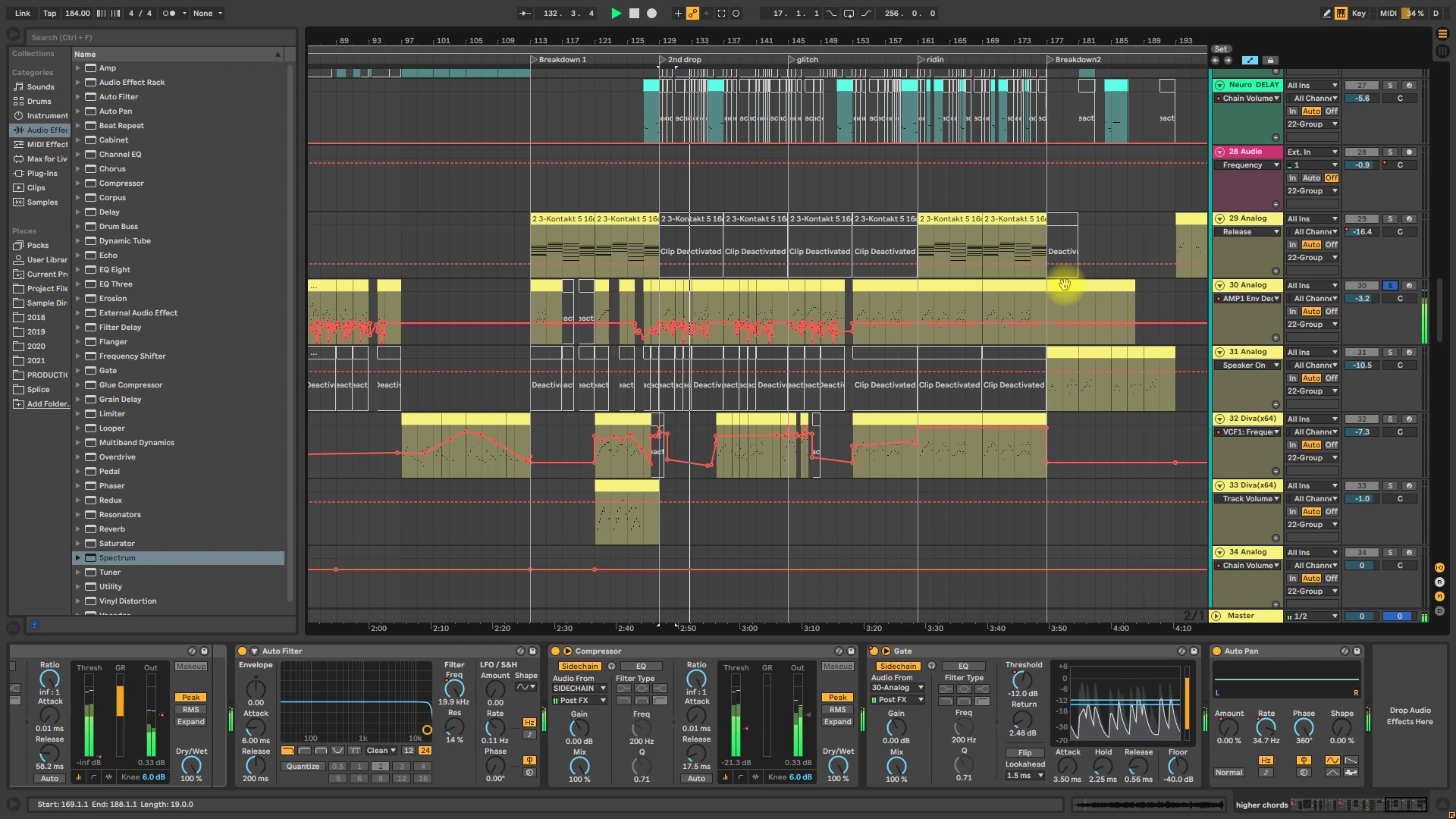
scroll(1065, 285, "down", 2)
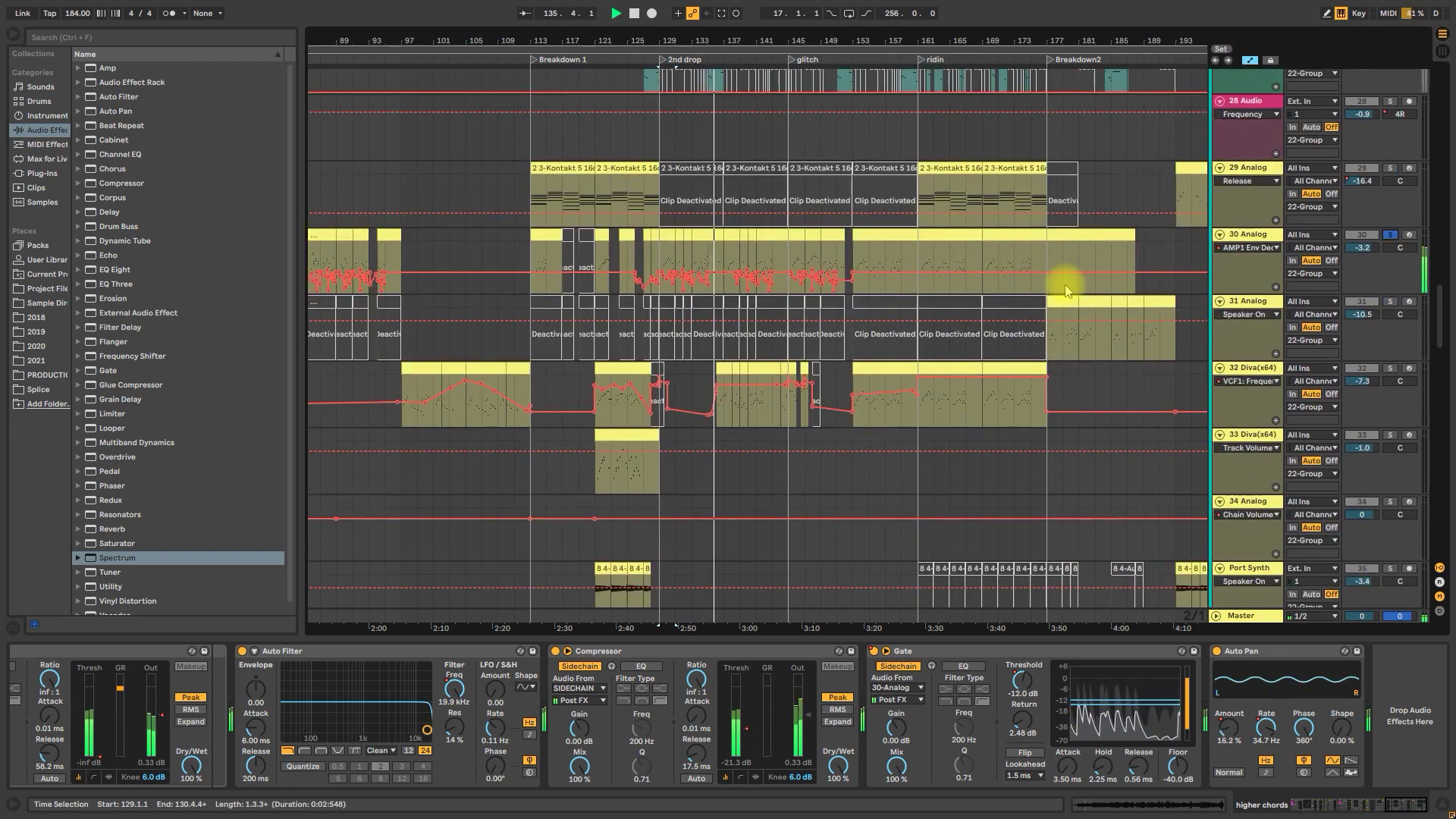
scroll(1064, 284, "down", 10)
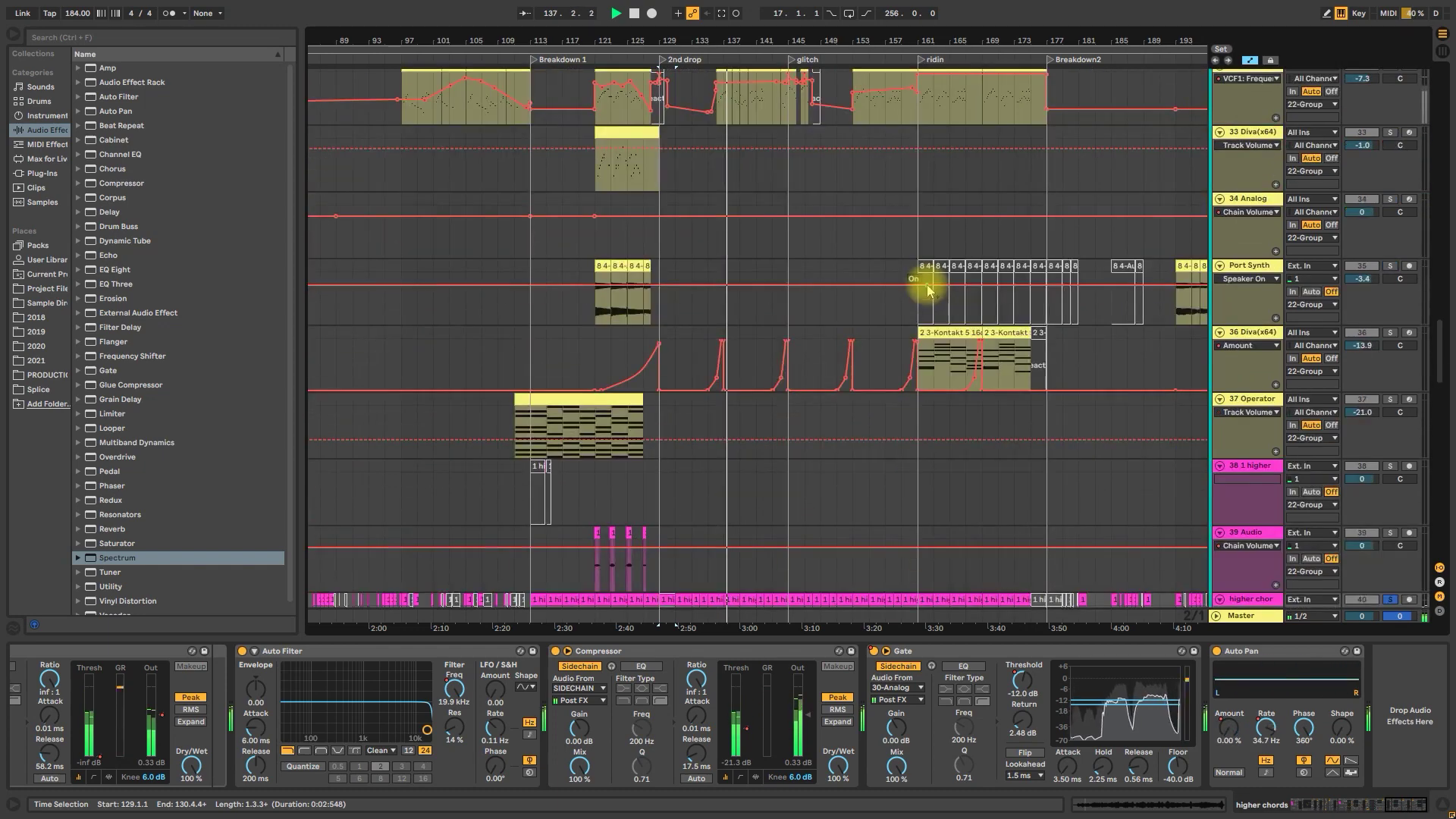
scroll(929, 288, "down", 8)
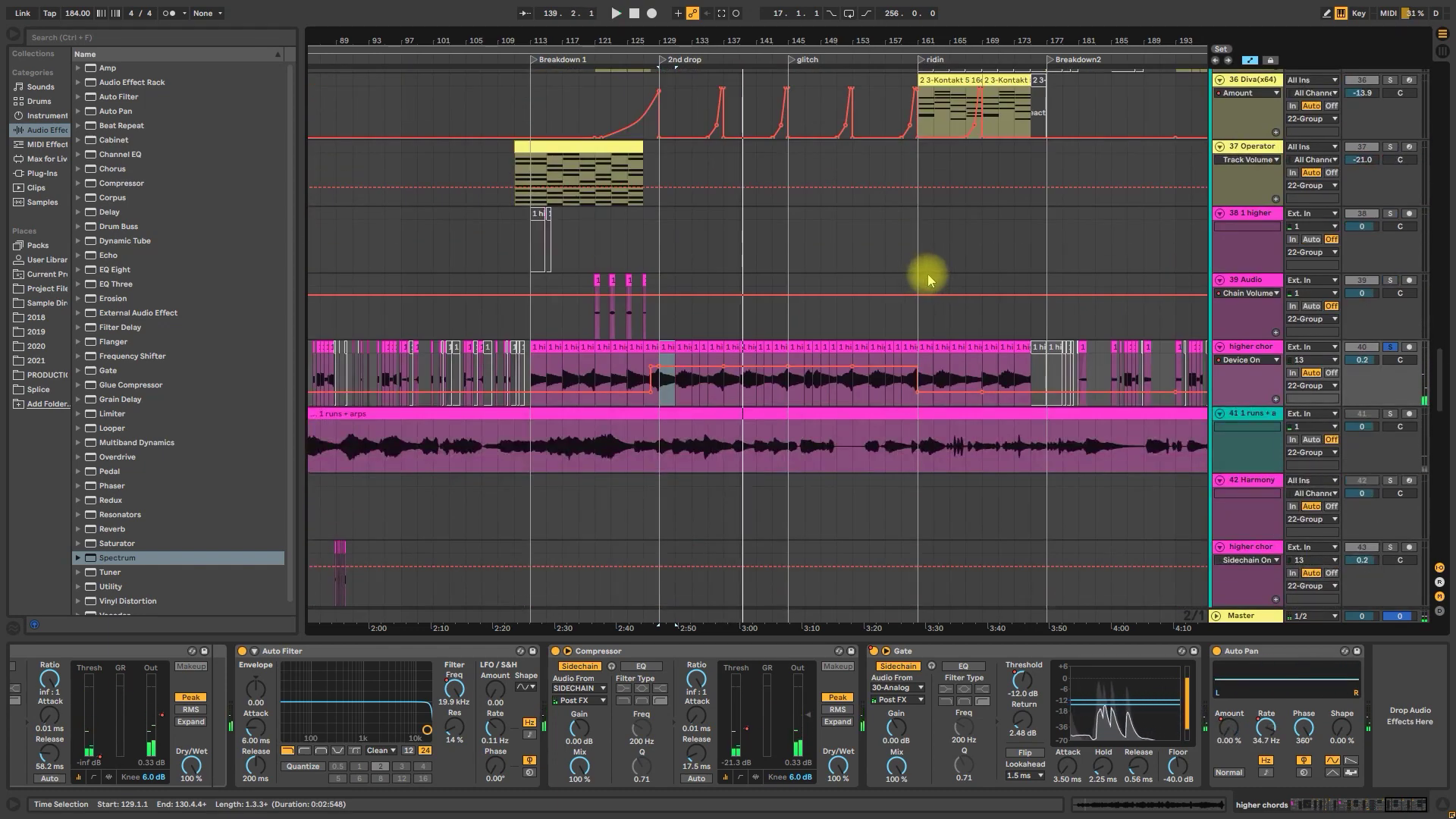
Play the 2nd drop from bar 129 with the LIGHT group soloed alongside the chords and analog parts, showing the group's effect chain
scroll(930, 279, "down", 20)
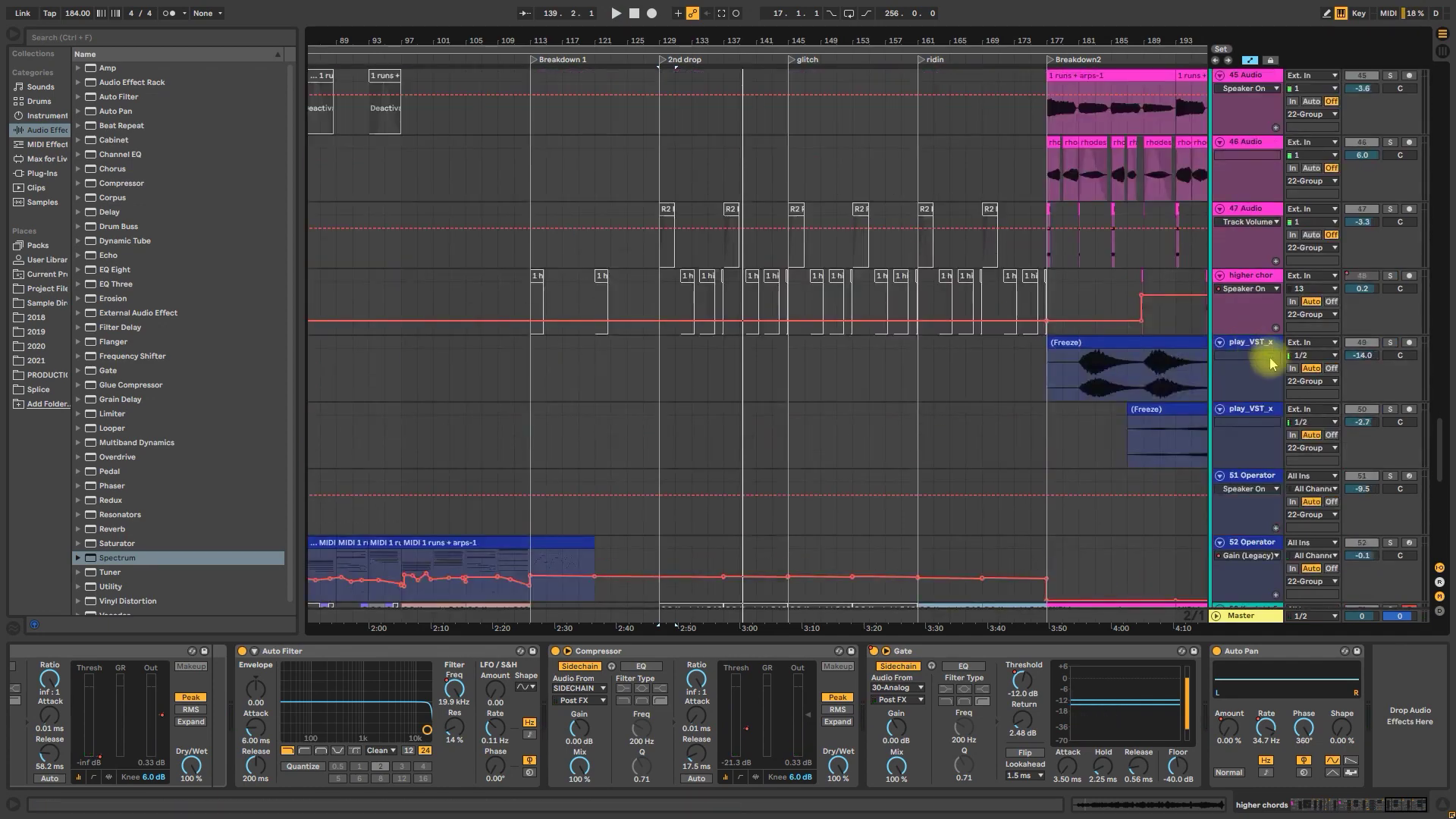
scroll(1432, 474, "up", 20)
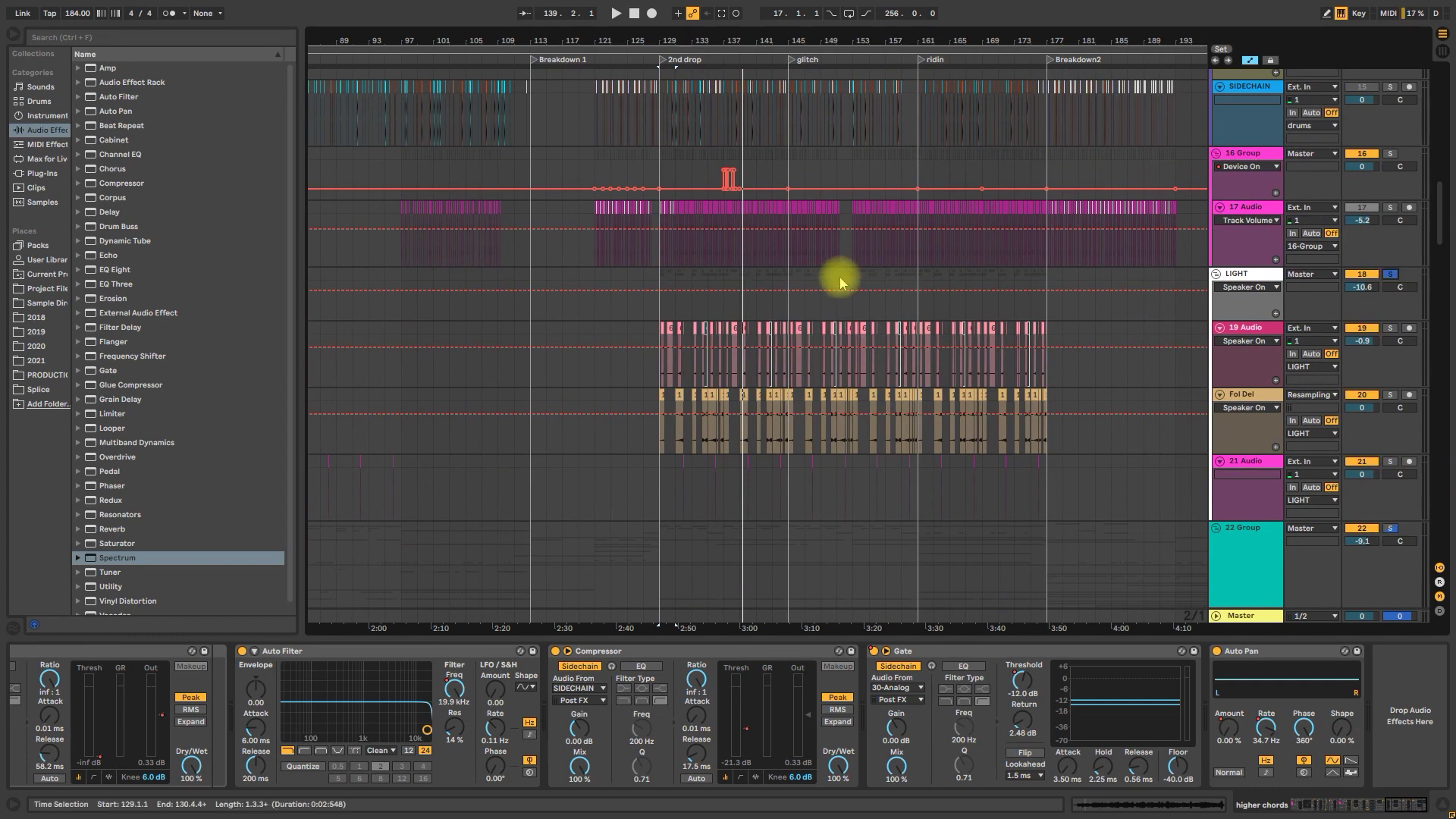
key("space")
scroll(845, 279, "down", 5)
scroll(848, 282, "up", 3)
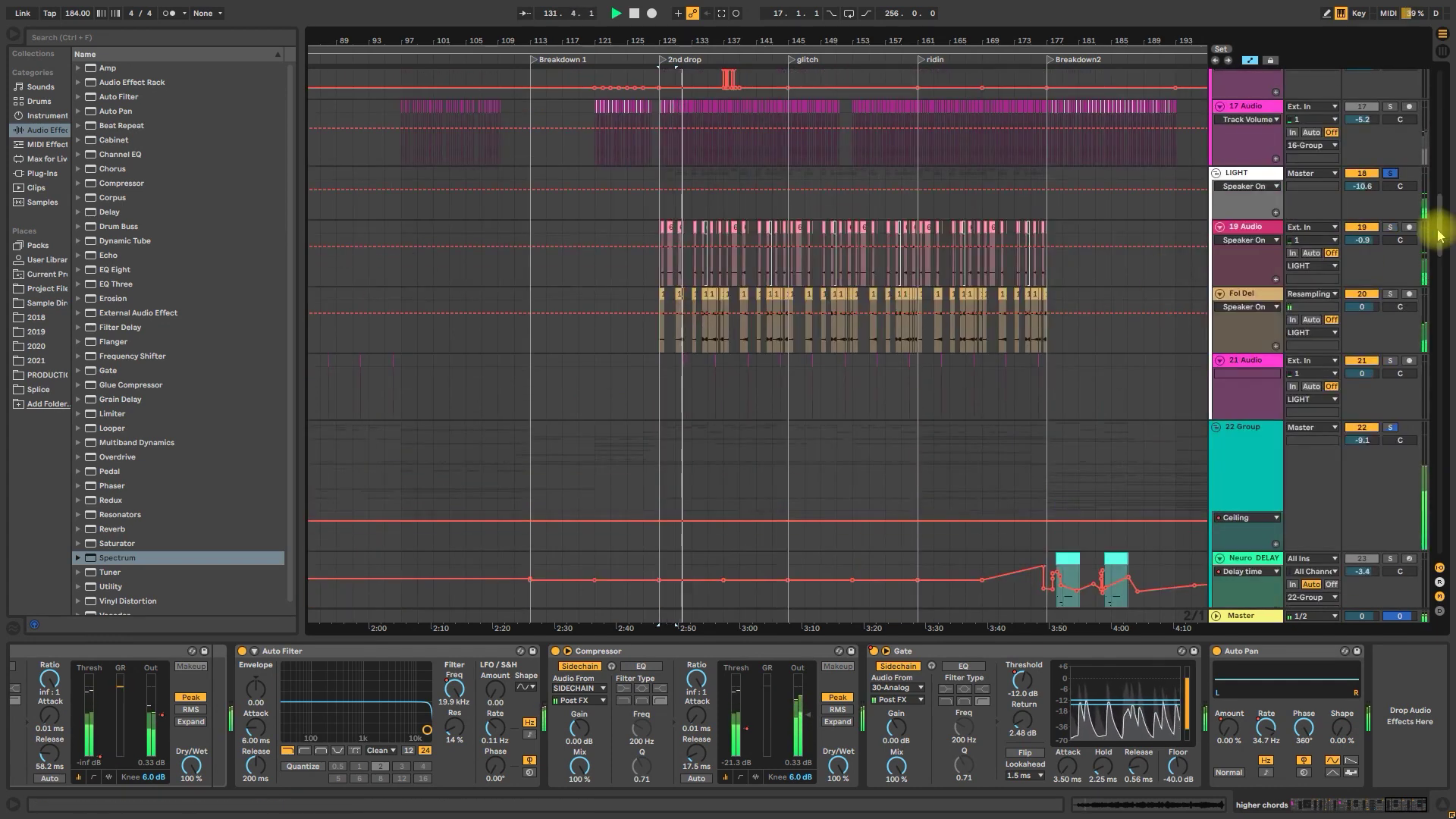
left_click(659, 204)
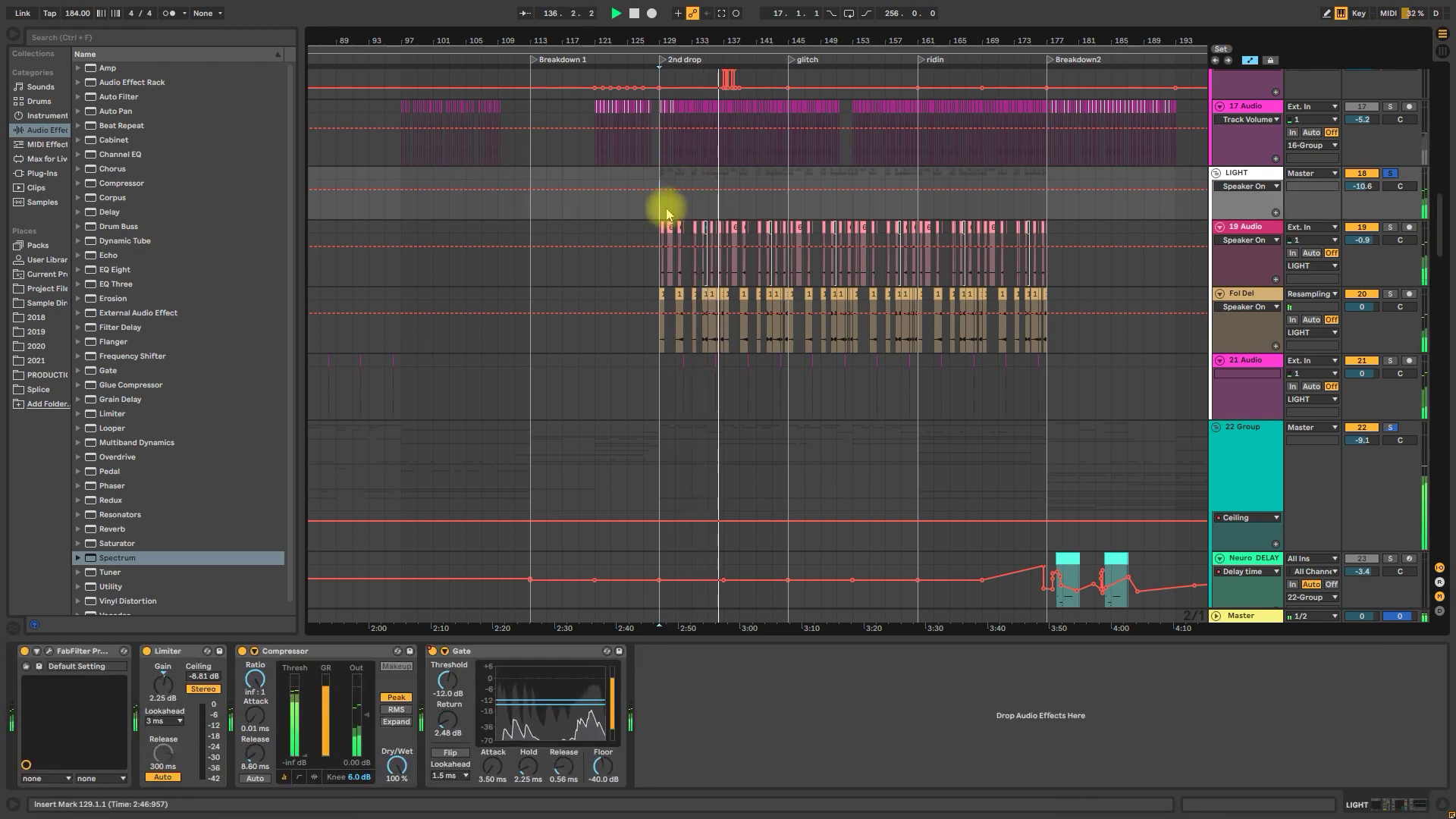
key("space")
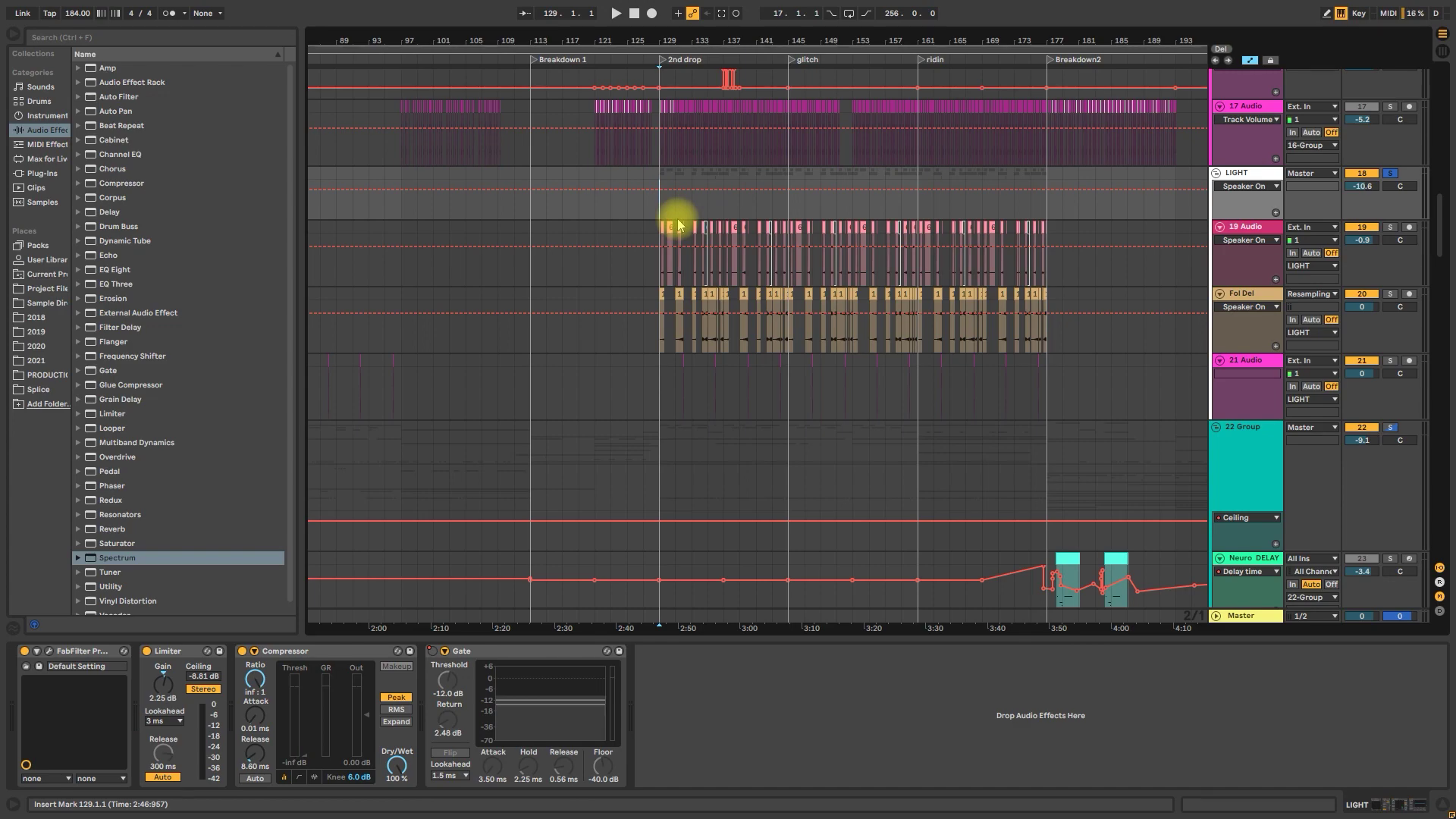
Shift the eight-bar 32 Diva(x64) section in the 2nd drop one bar forward to start at bar 137 and play it soloed
scroll(791, 248, "down", 15)
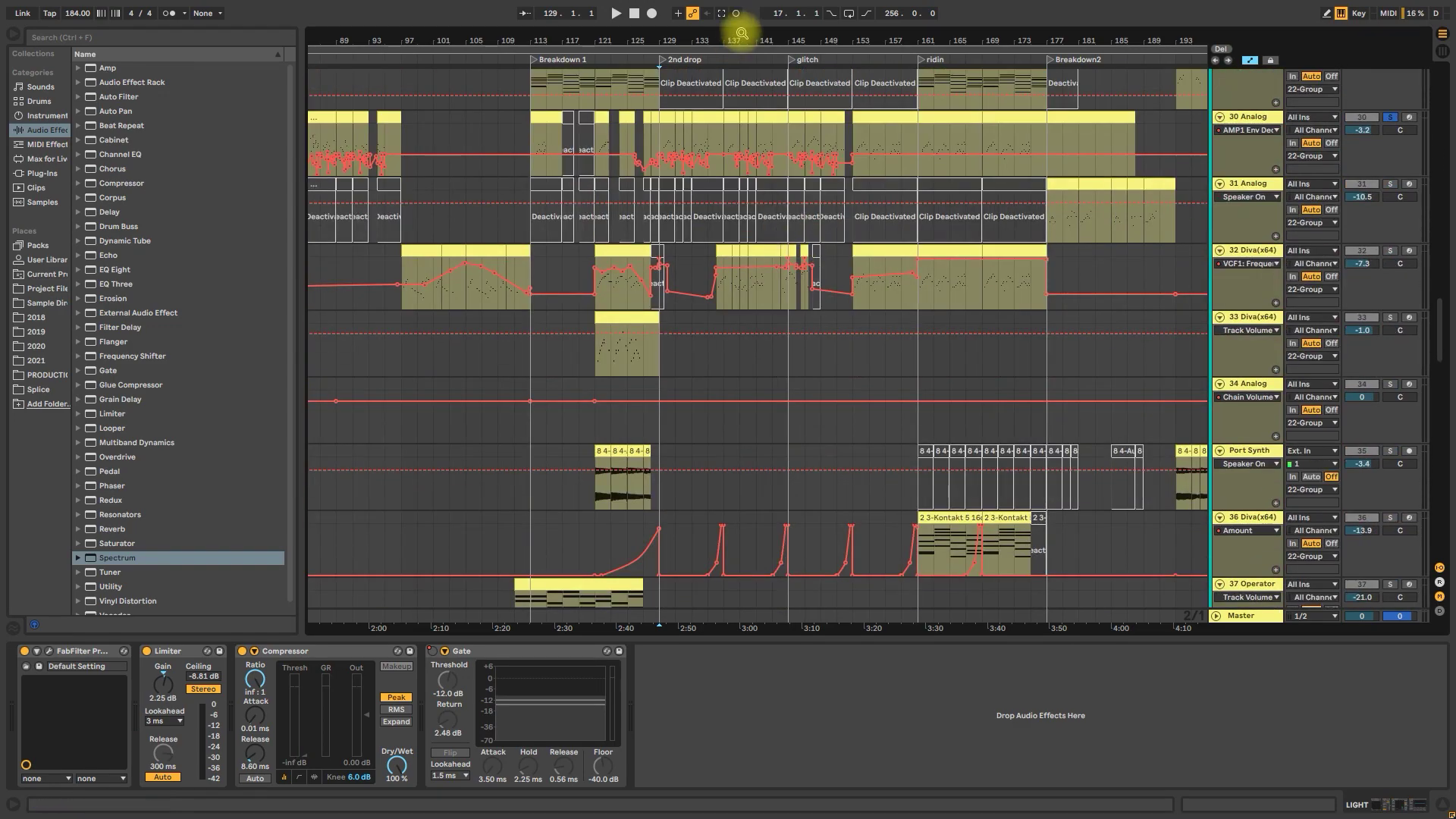
left_click_drag(742, 33, 825, 250)
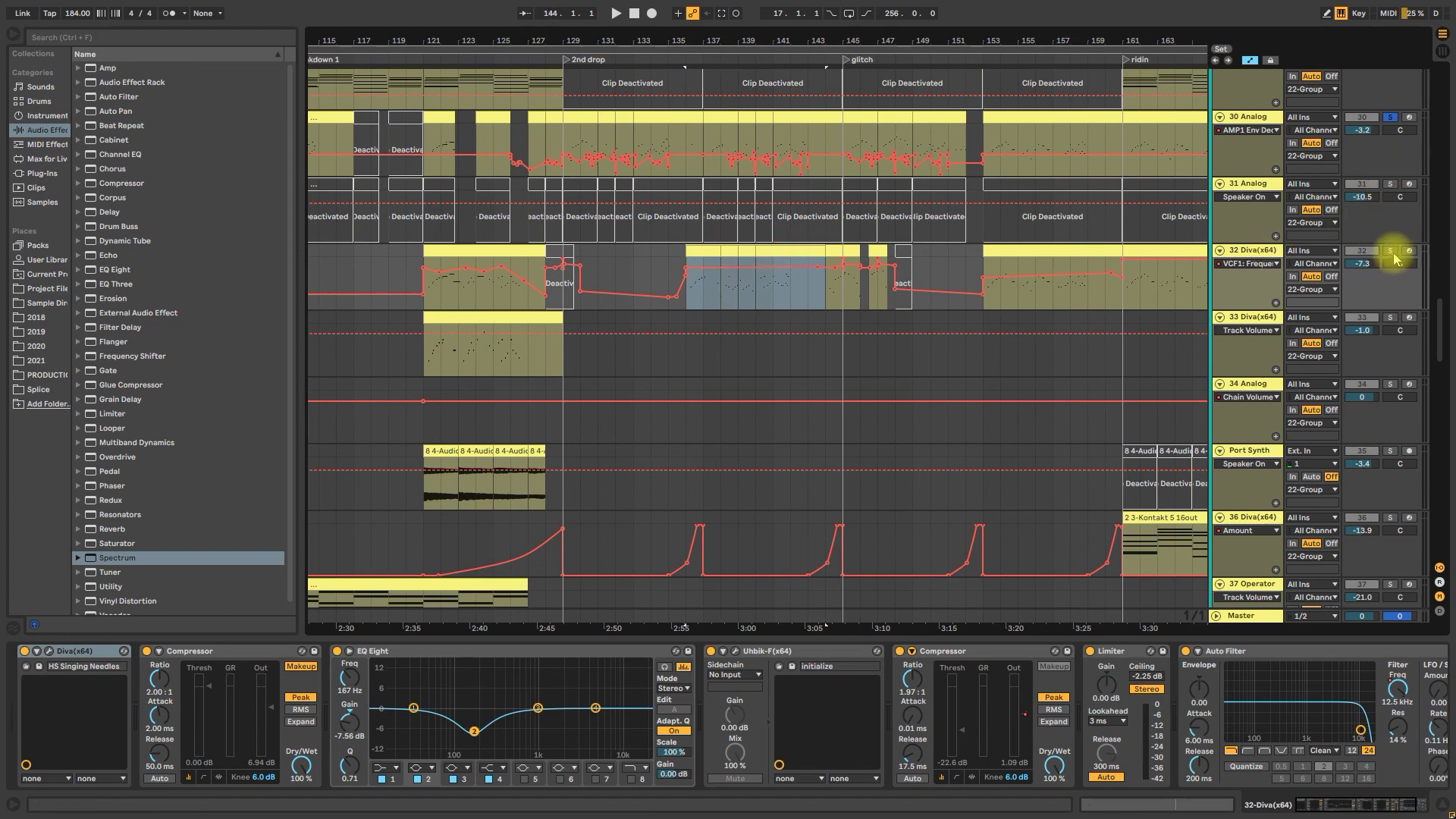
left_click_drag(698, 250, 718, 258)
key("space")
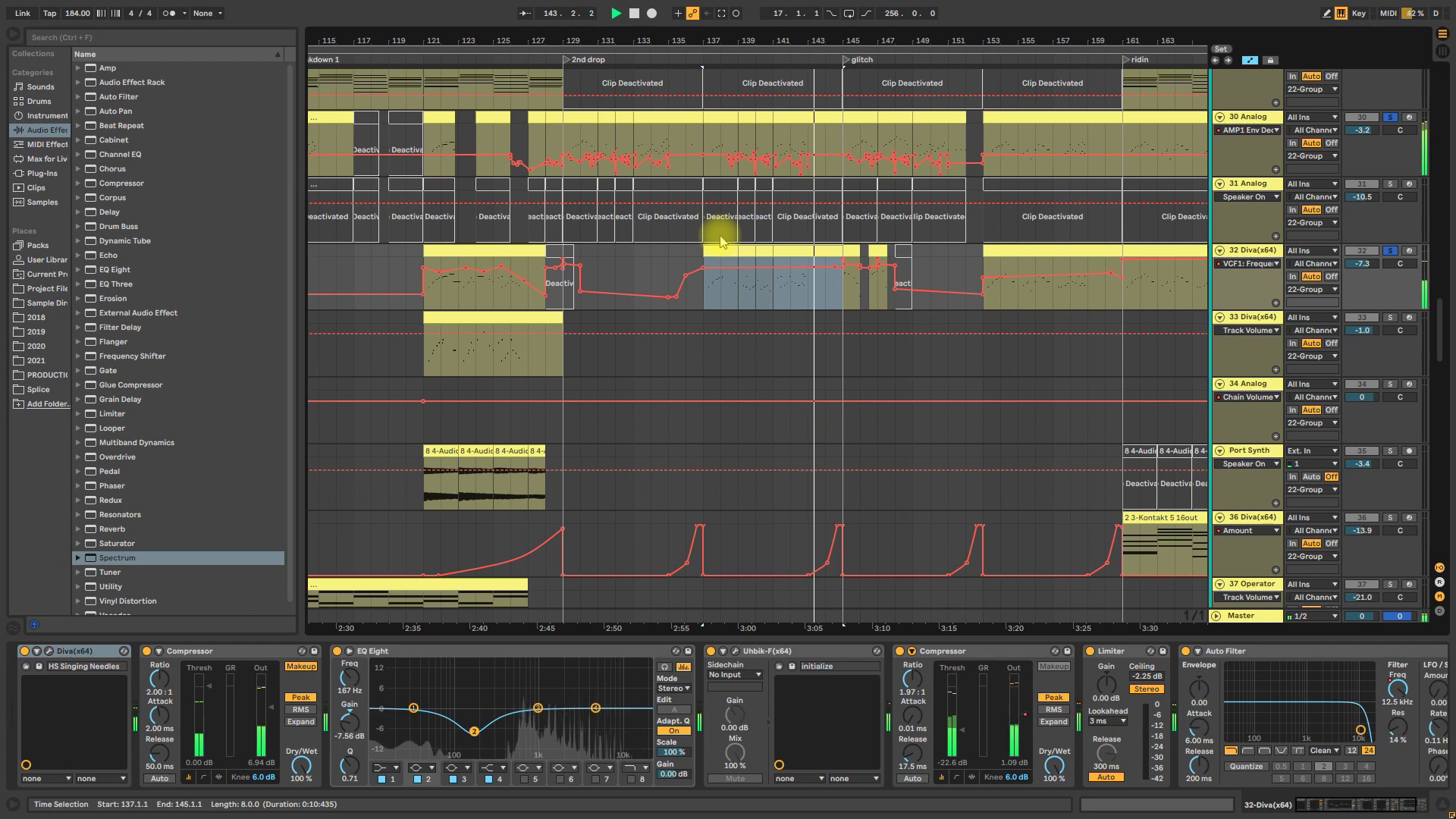
Move the 32 Diva(x64) section back one bar to bar 136 and play it with the track's solo on and off
left_click_drag(720, 241, 702, 237)
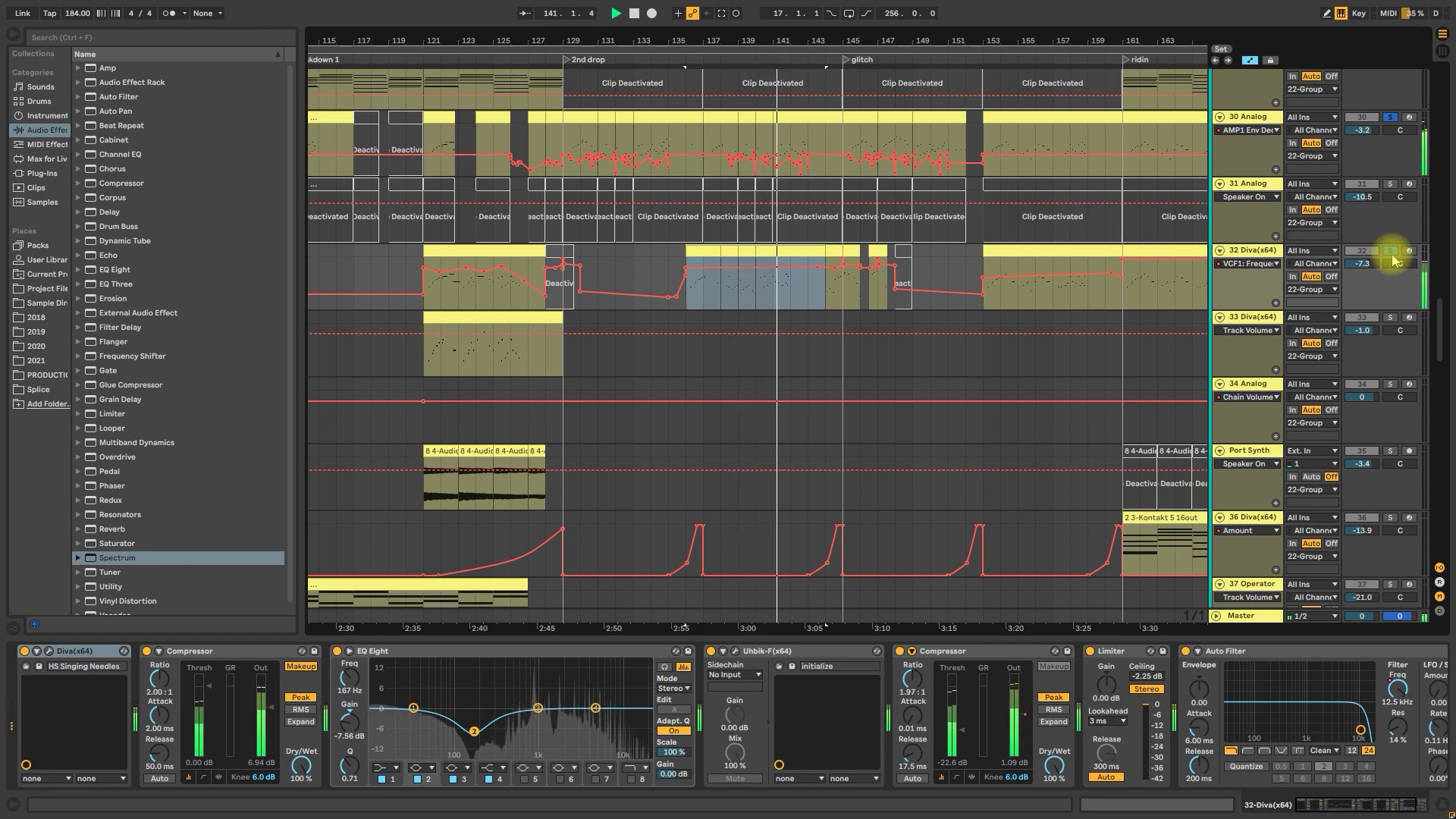
left_click(1391, 251)
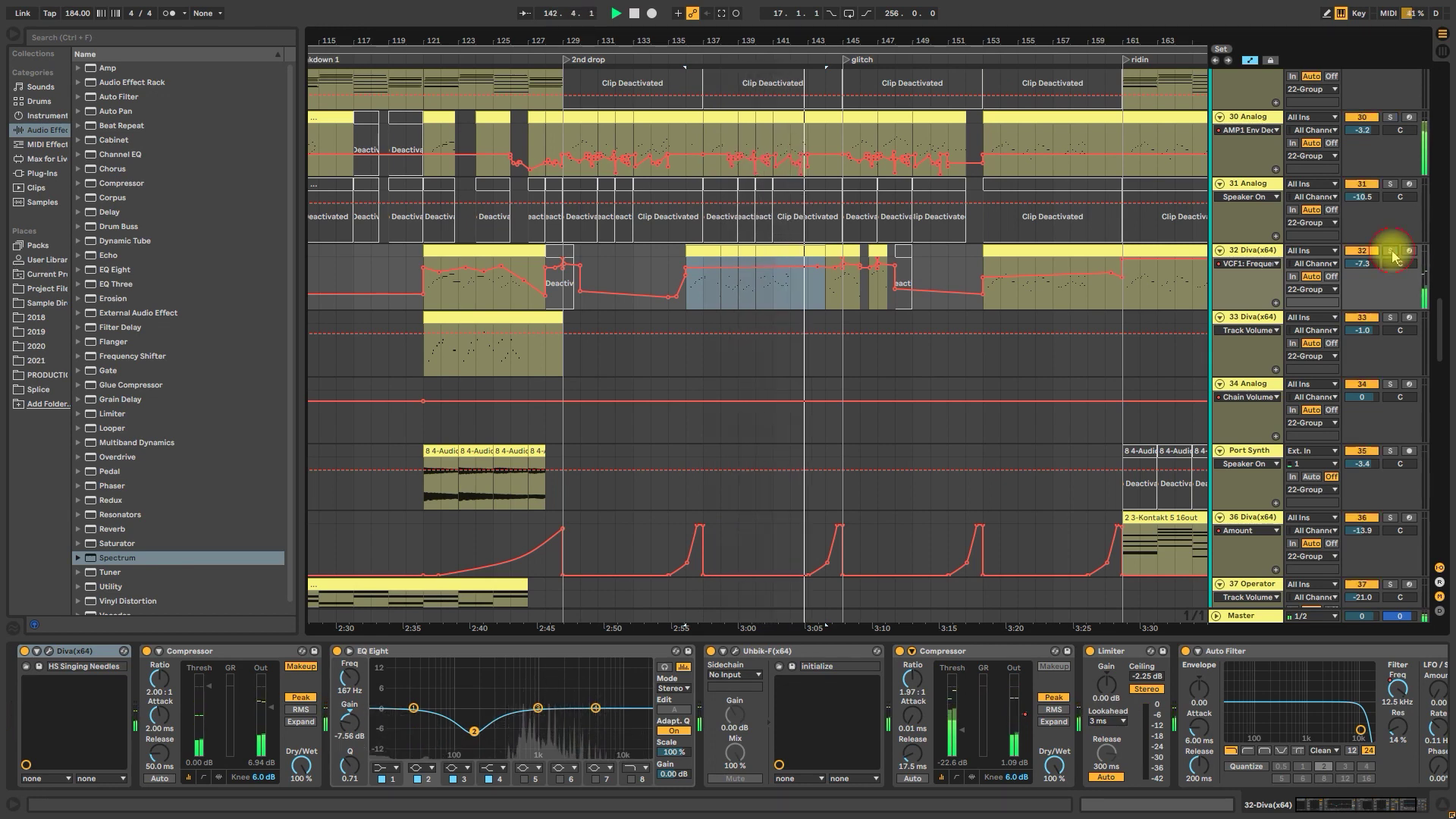
left_click(915, 259)
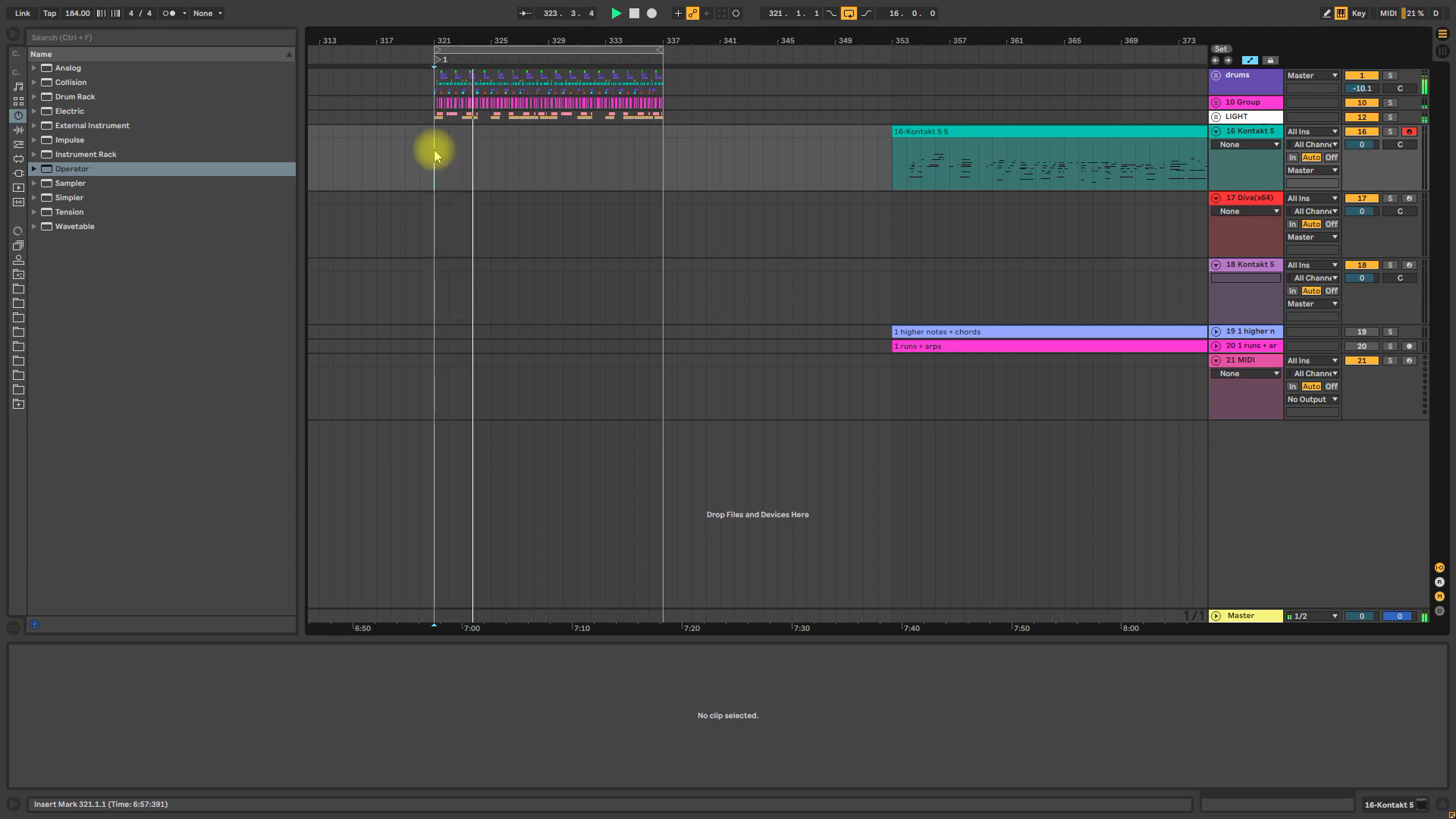
Play the long 16-Kontakt 5 MIDI recording from bar 354 and enlarge the clip view around its notes
key("space")
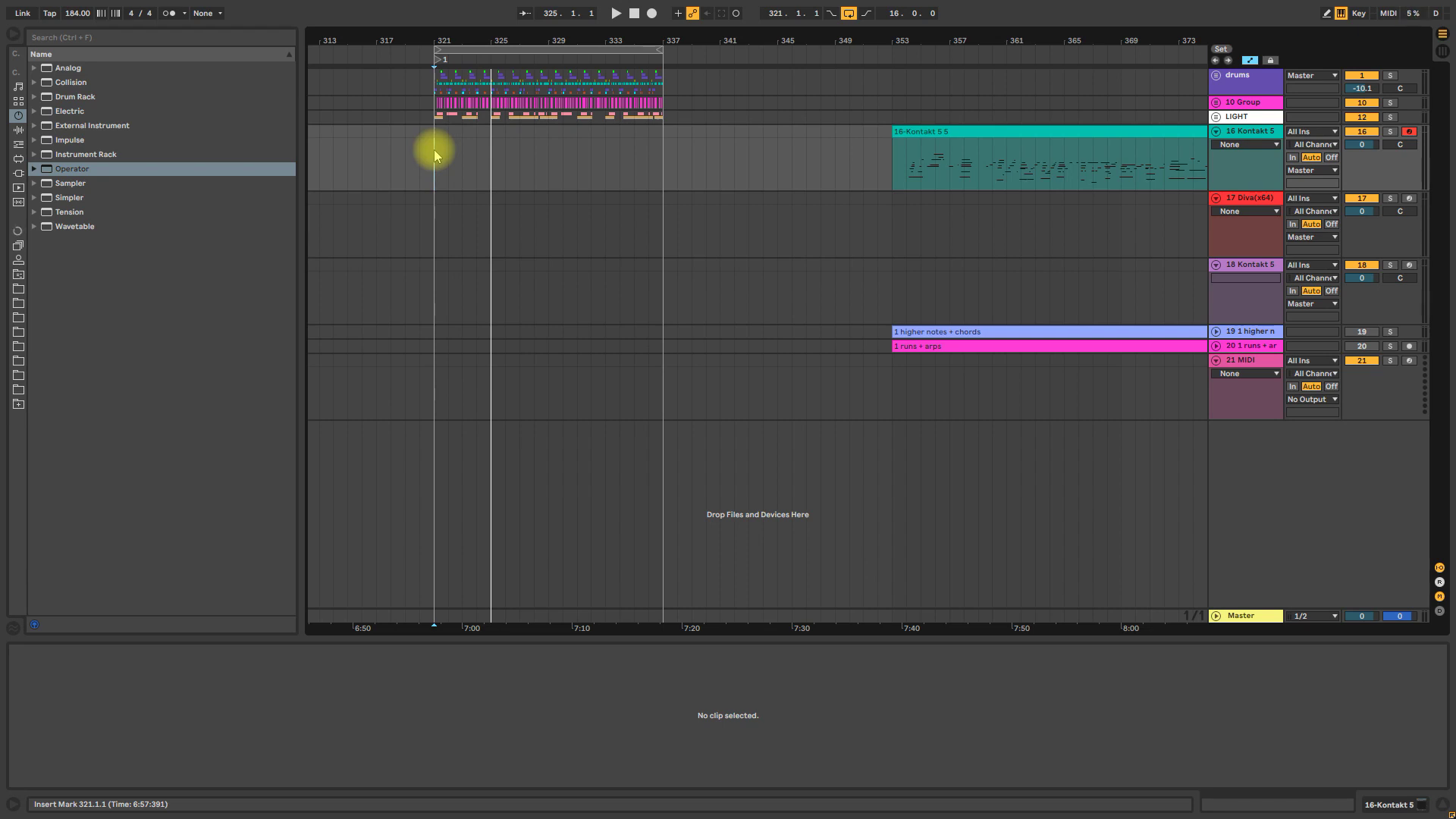
left_click(910, 157)
key("space")
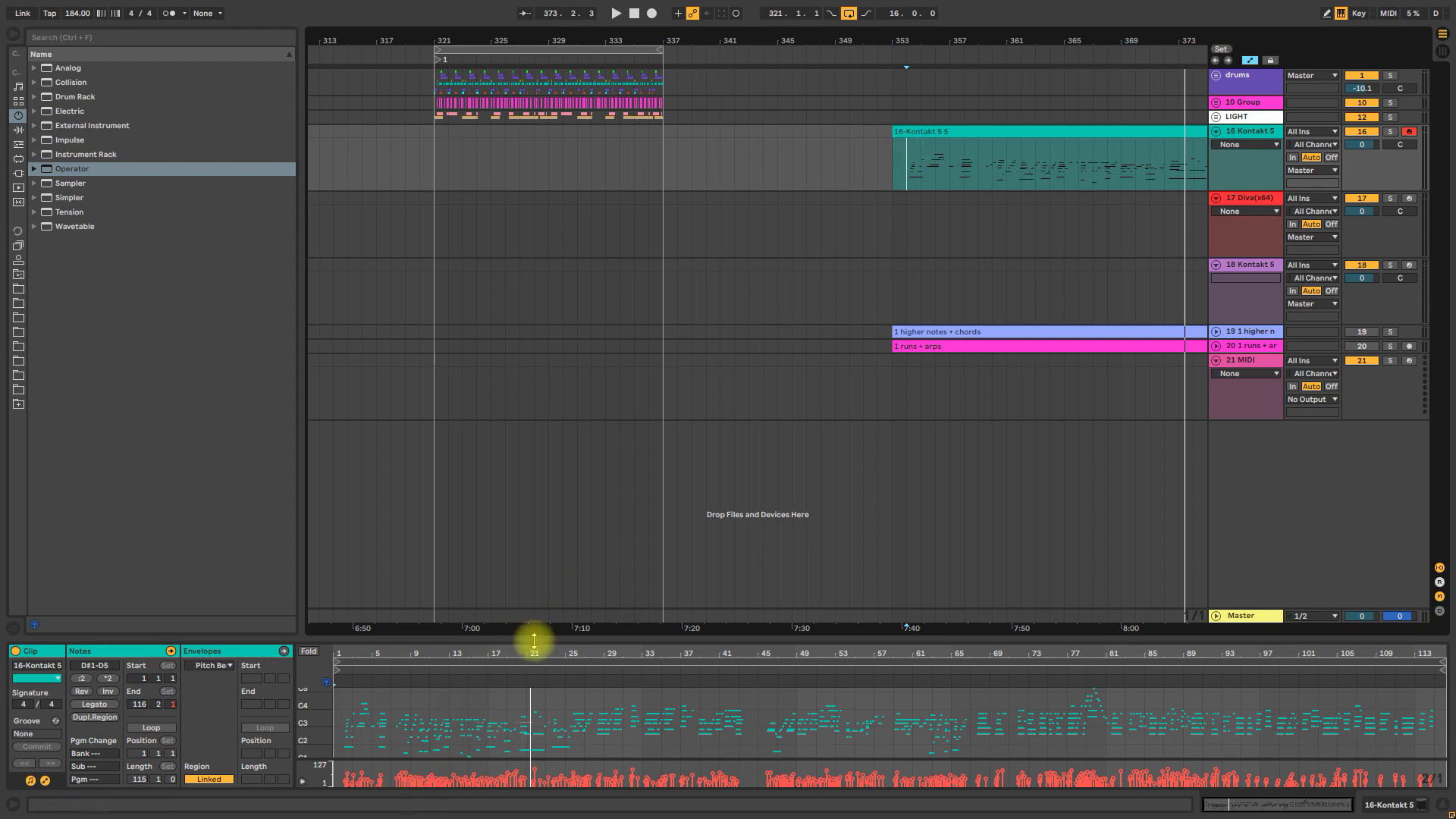
left_click_drag(539, 639, 520, 451)
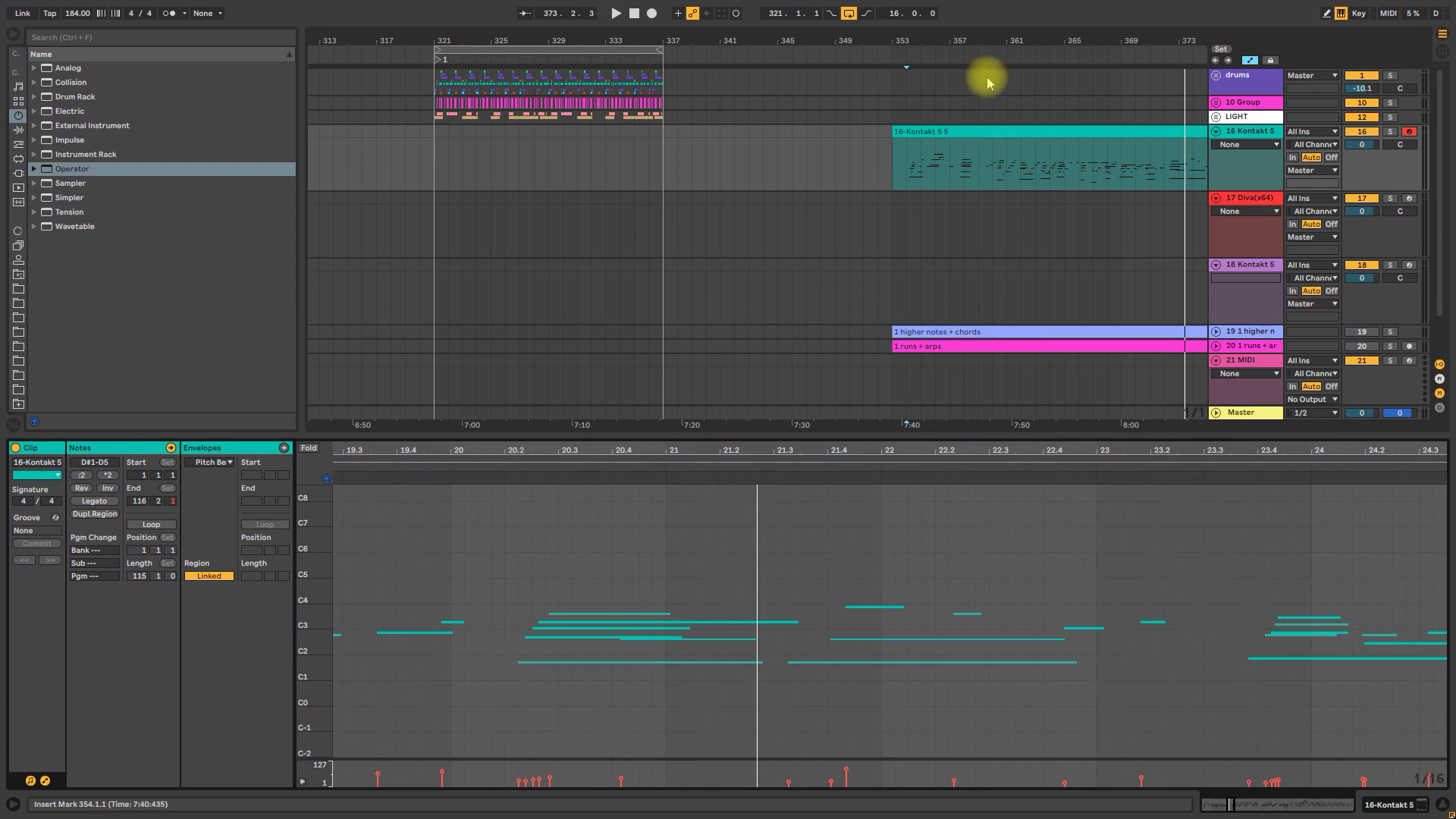
Copy bars 73 to 105 of the 16-Kontakt 5 recording onto the drum loop at bar 321
scroll(894, 140, "down", 6)
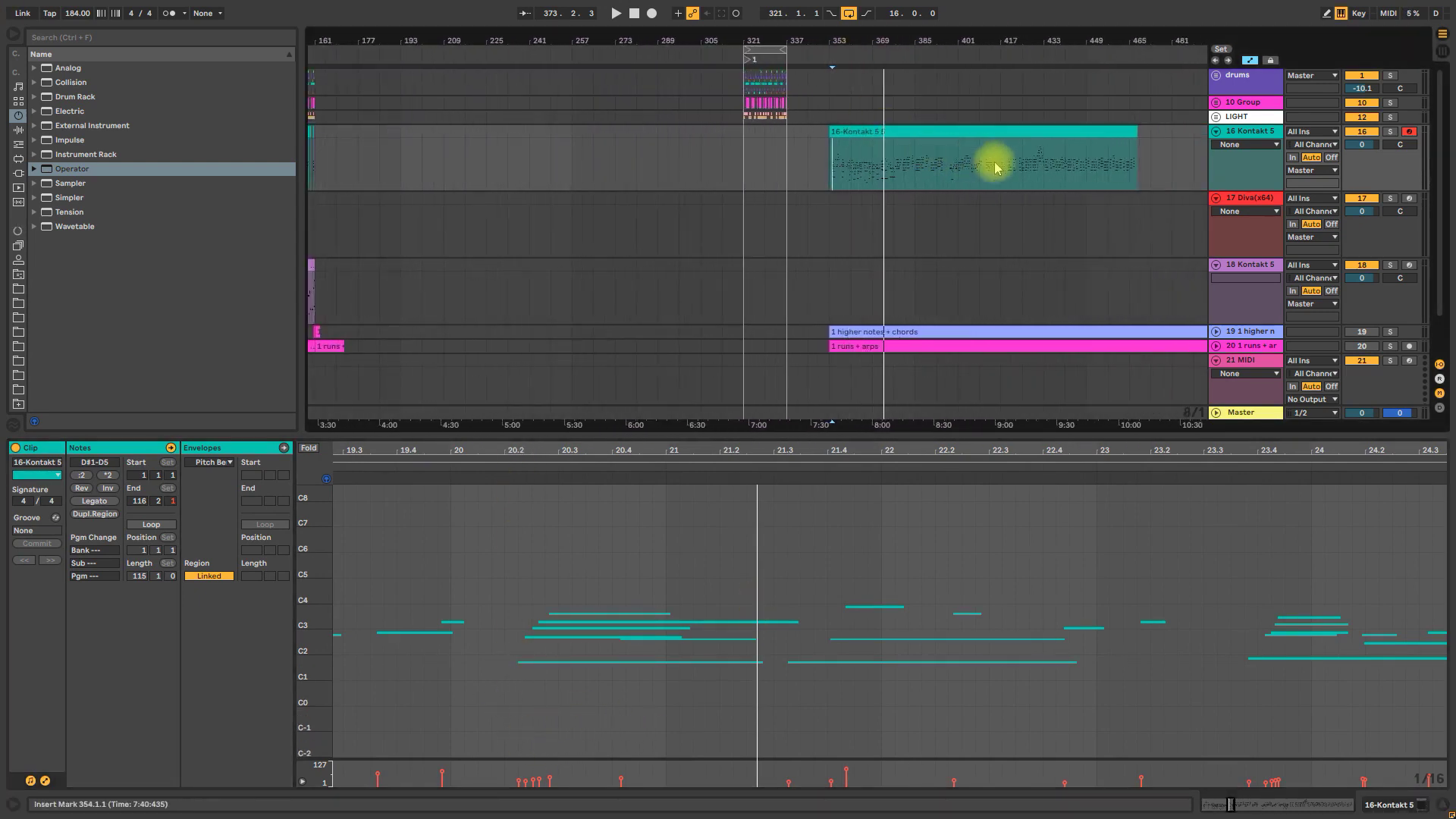
left_click_drag(996, 168, 825, 137)
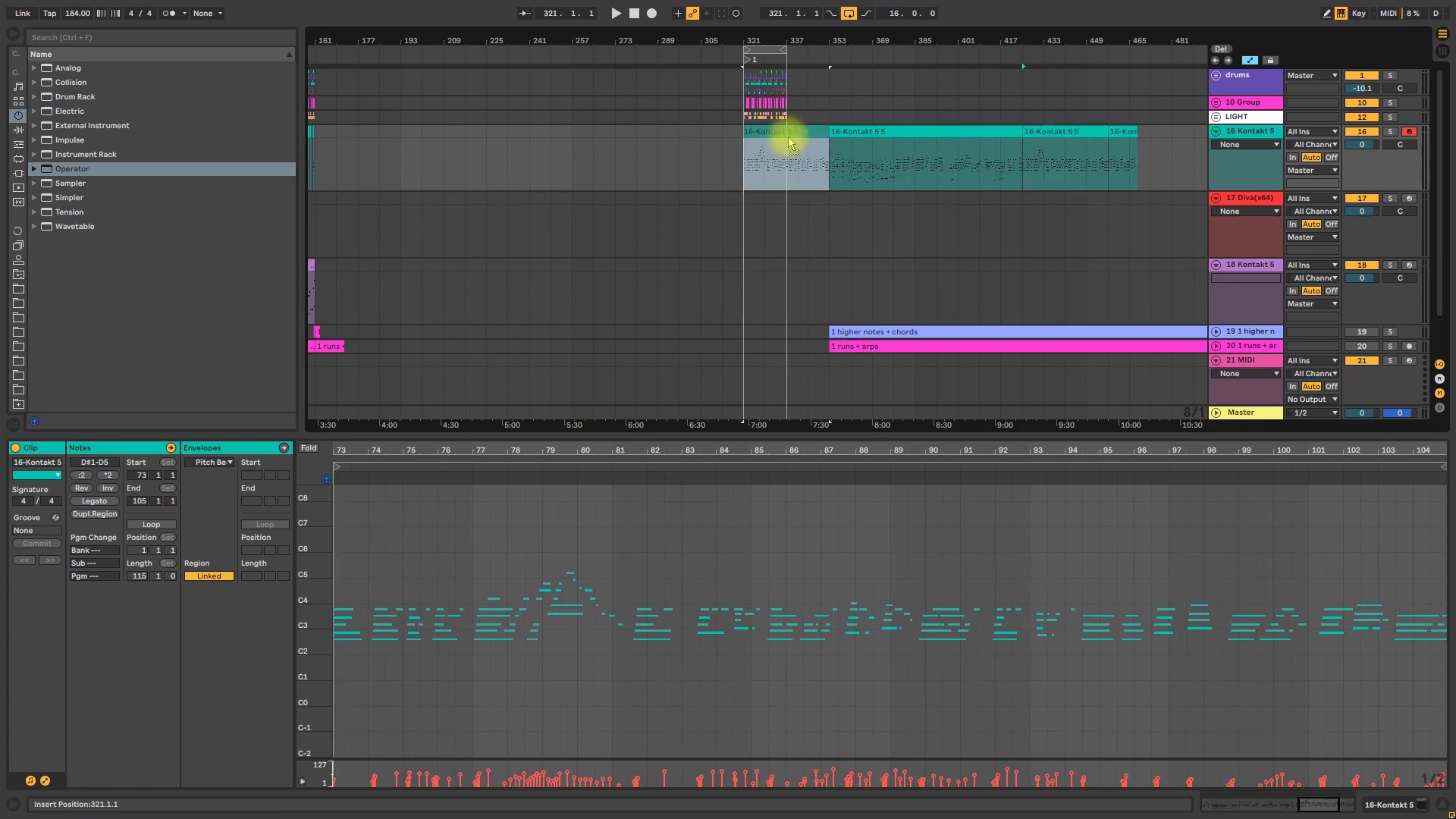
left_click_drag(750, 39, 741, 412)
Play the copied Kontakt section over the drums from bar 321 and examine its chords and melodic run in the piano roll
key("space")
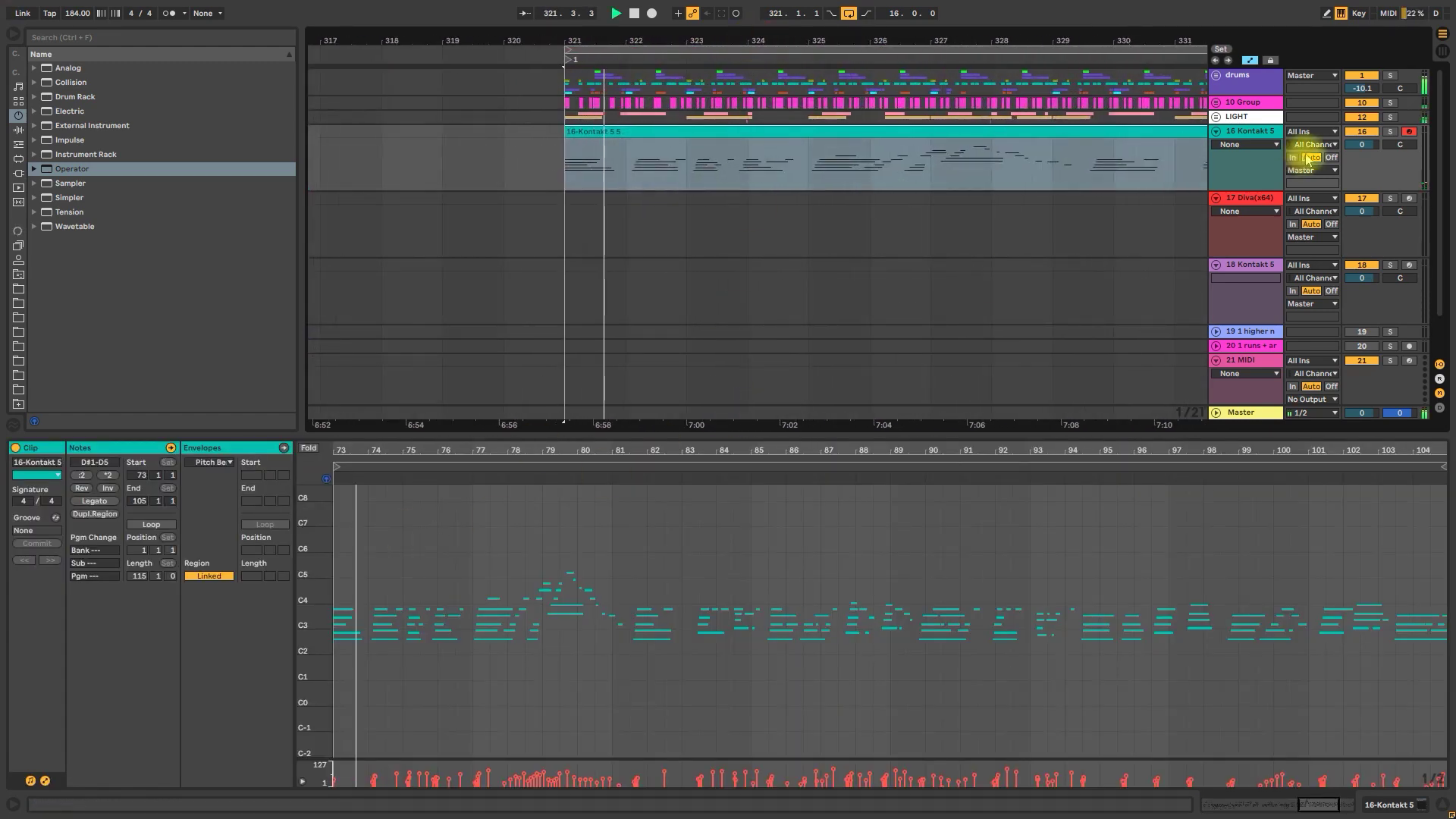
left_click_drag(299, 562, 312, 566)
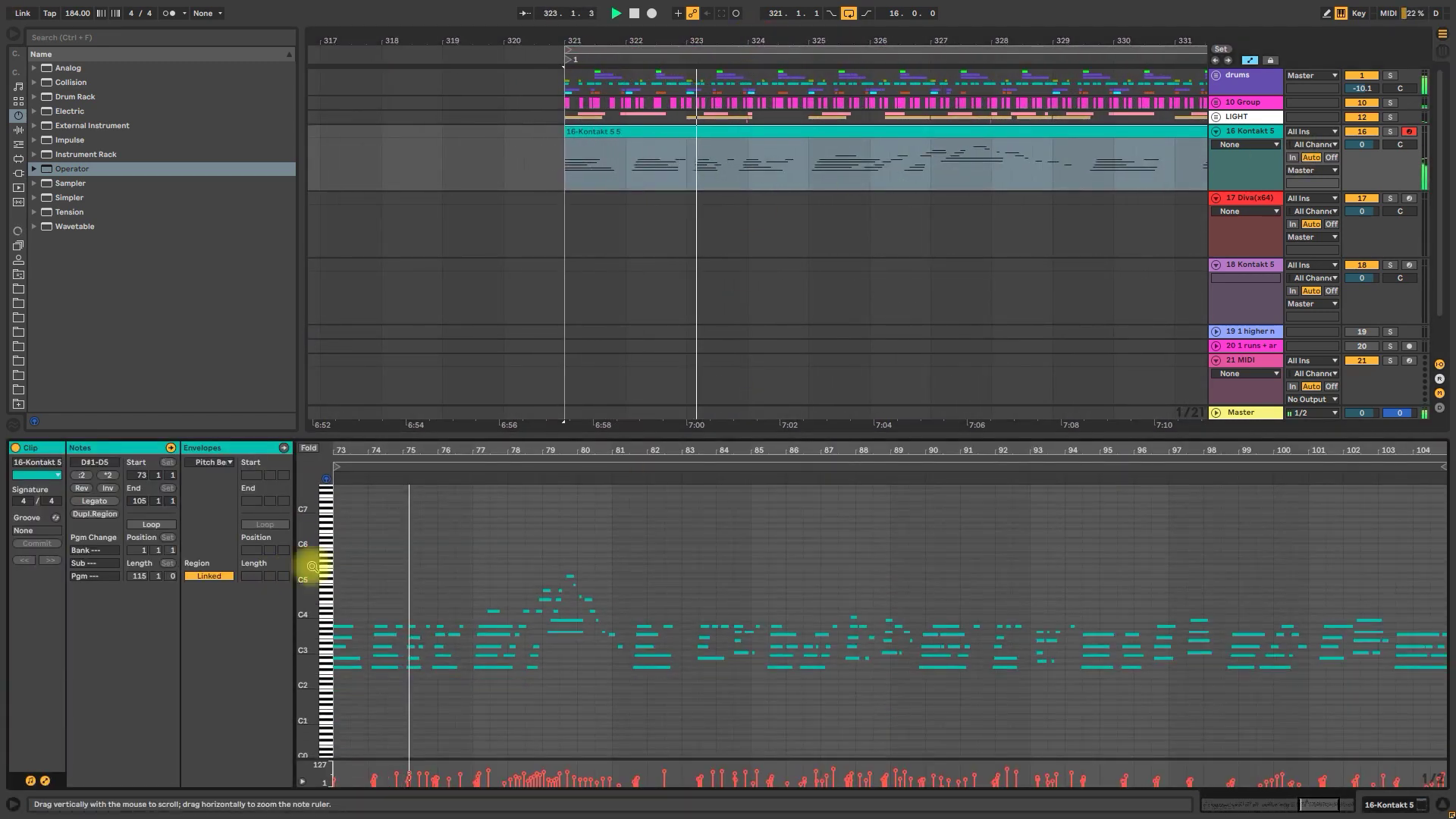
left_click_drag(390, 447, 666, 569)
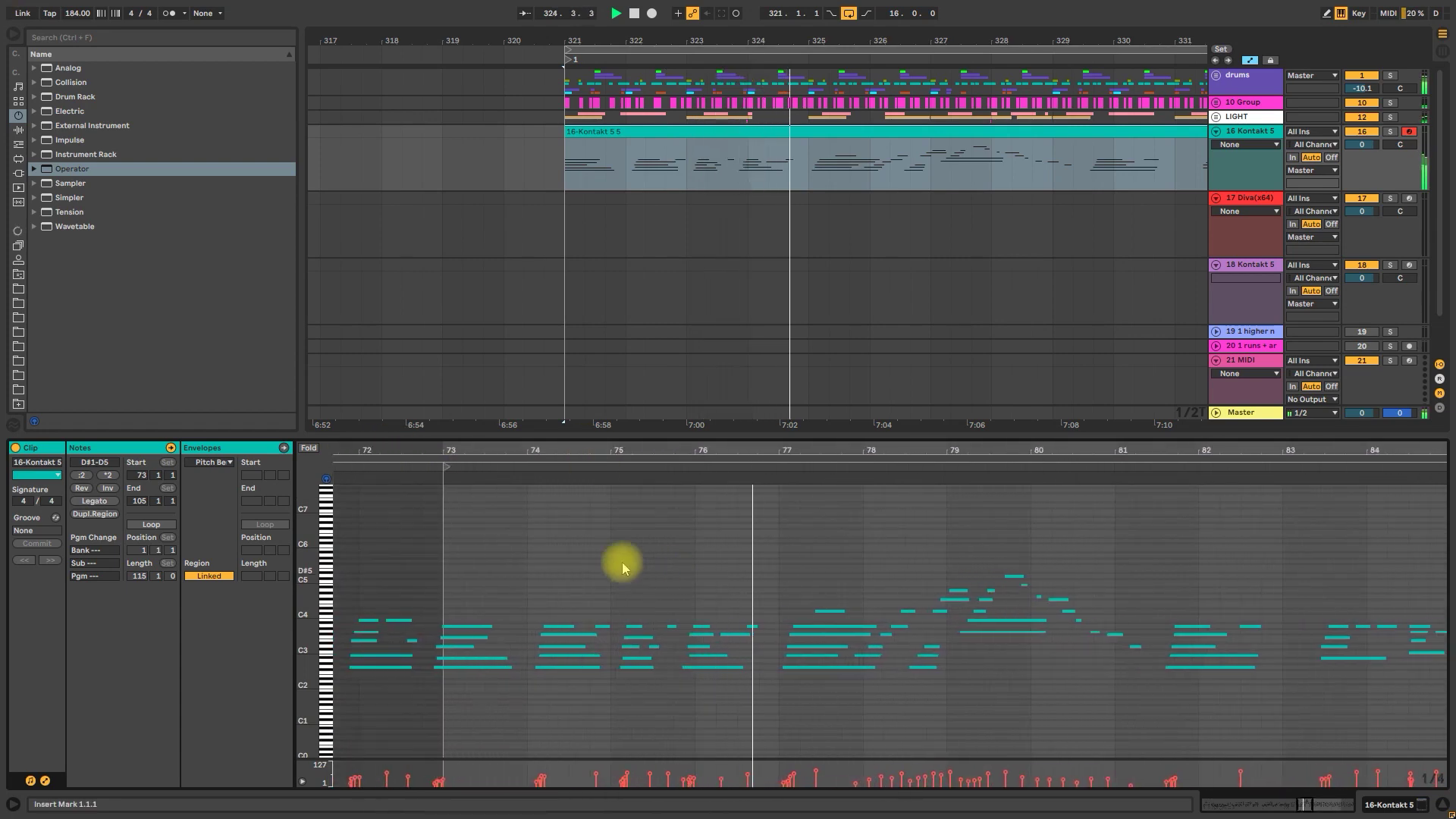
left_click(758, 688)
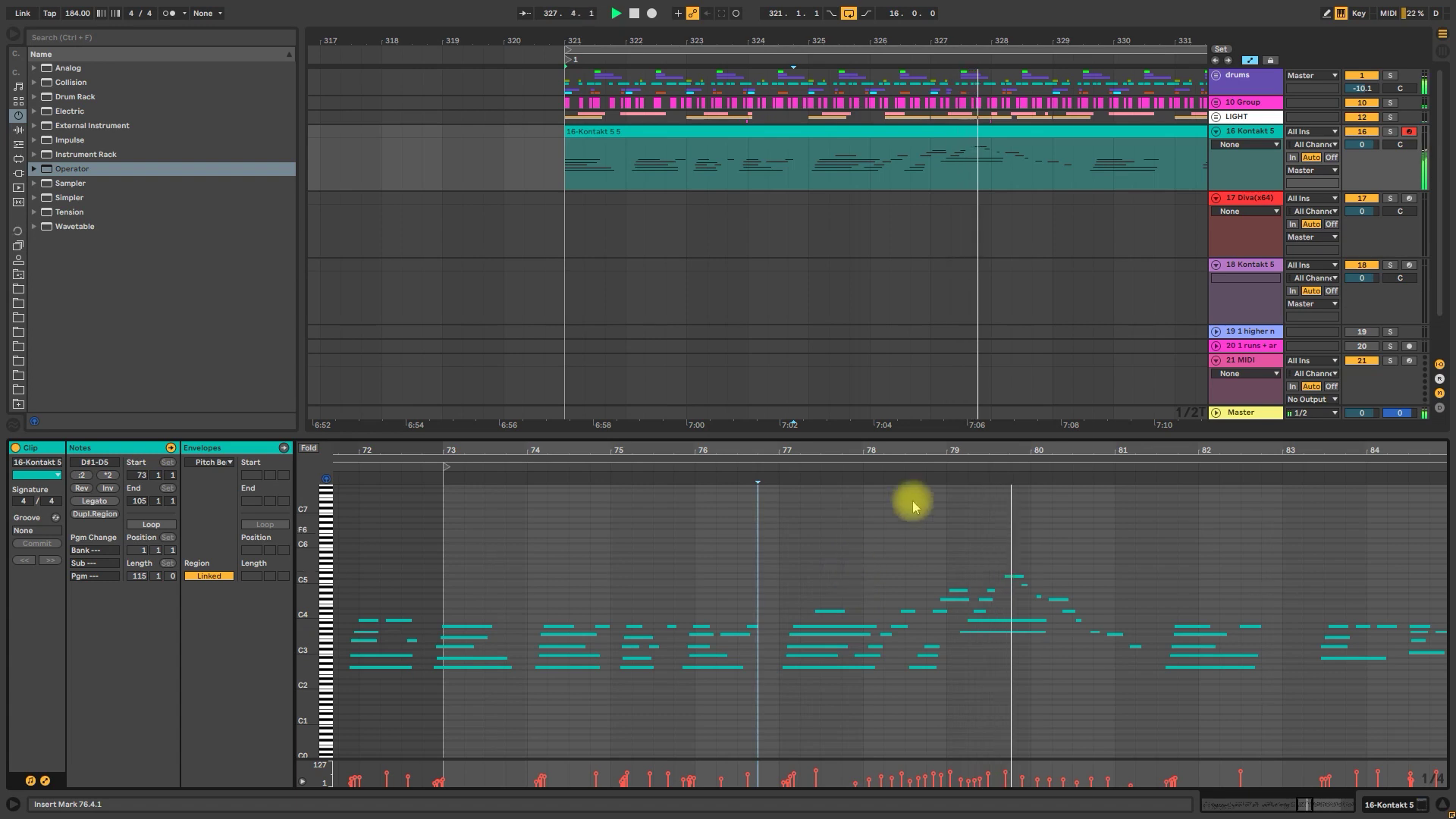
left_click_drag(940, 455, 841, 293)
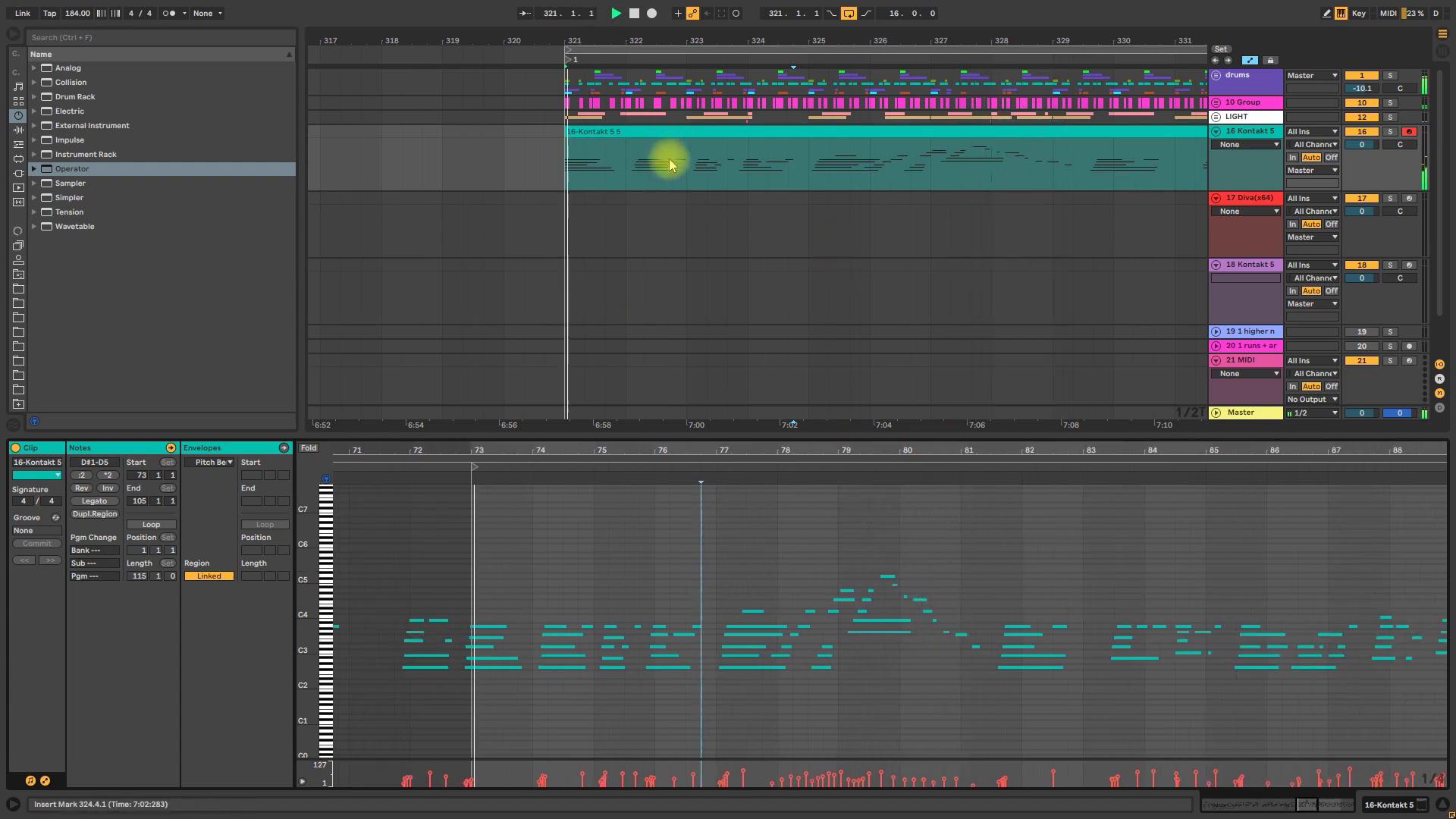
Isolate the one-bar chord at bar 322 of the 16-Kontakt 5 clip and copy it to bar 321
left_click(625, 155)
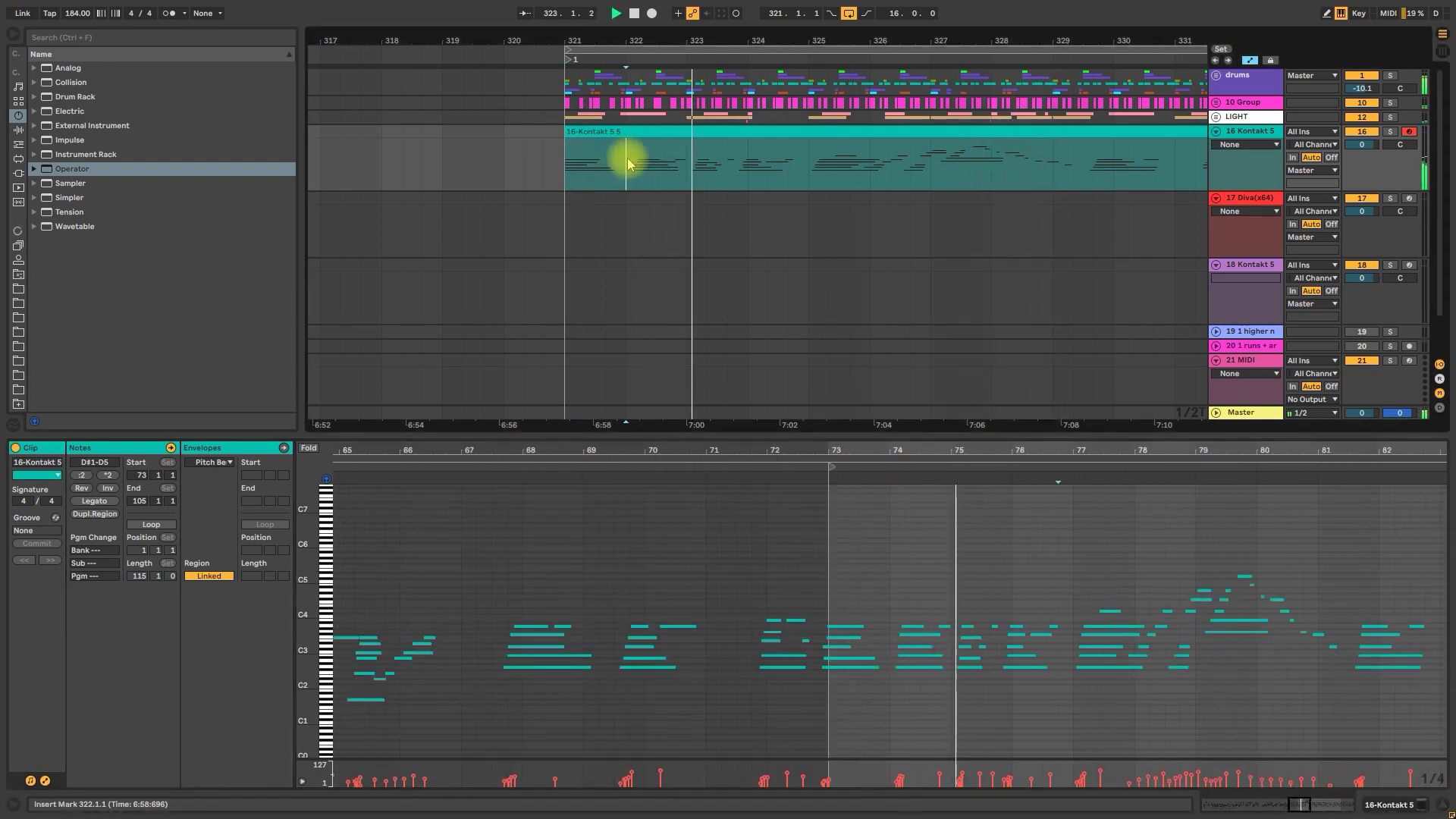
double_click(630, 156)
key("space")
key("Delete")
double_click(589, 152)
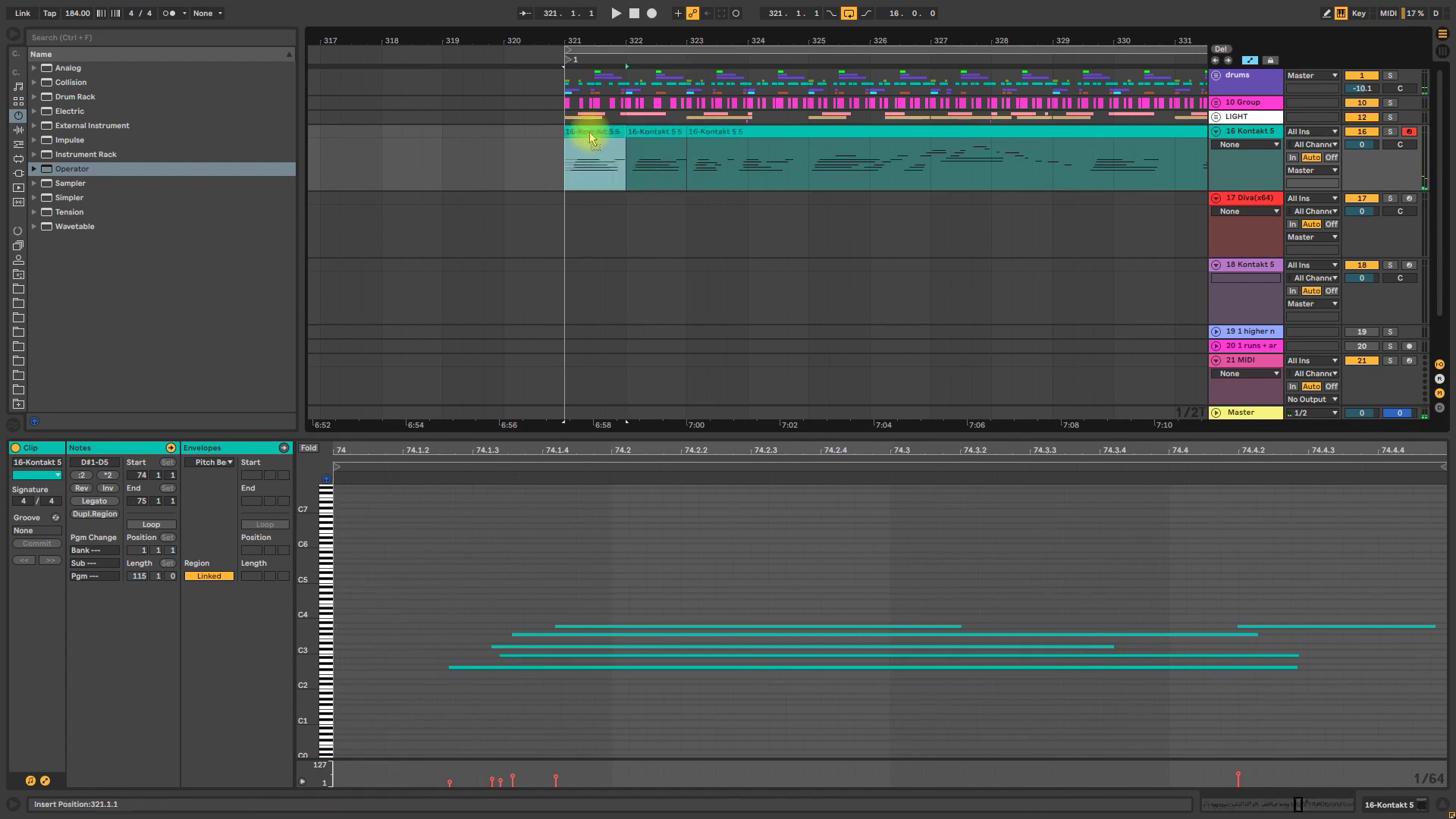
Split the 16-Kontakt 5 clip after the bar 323 chord, move the remainder to bar 325 and play the result
key("space")
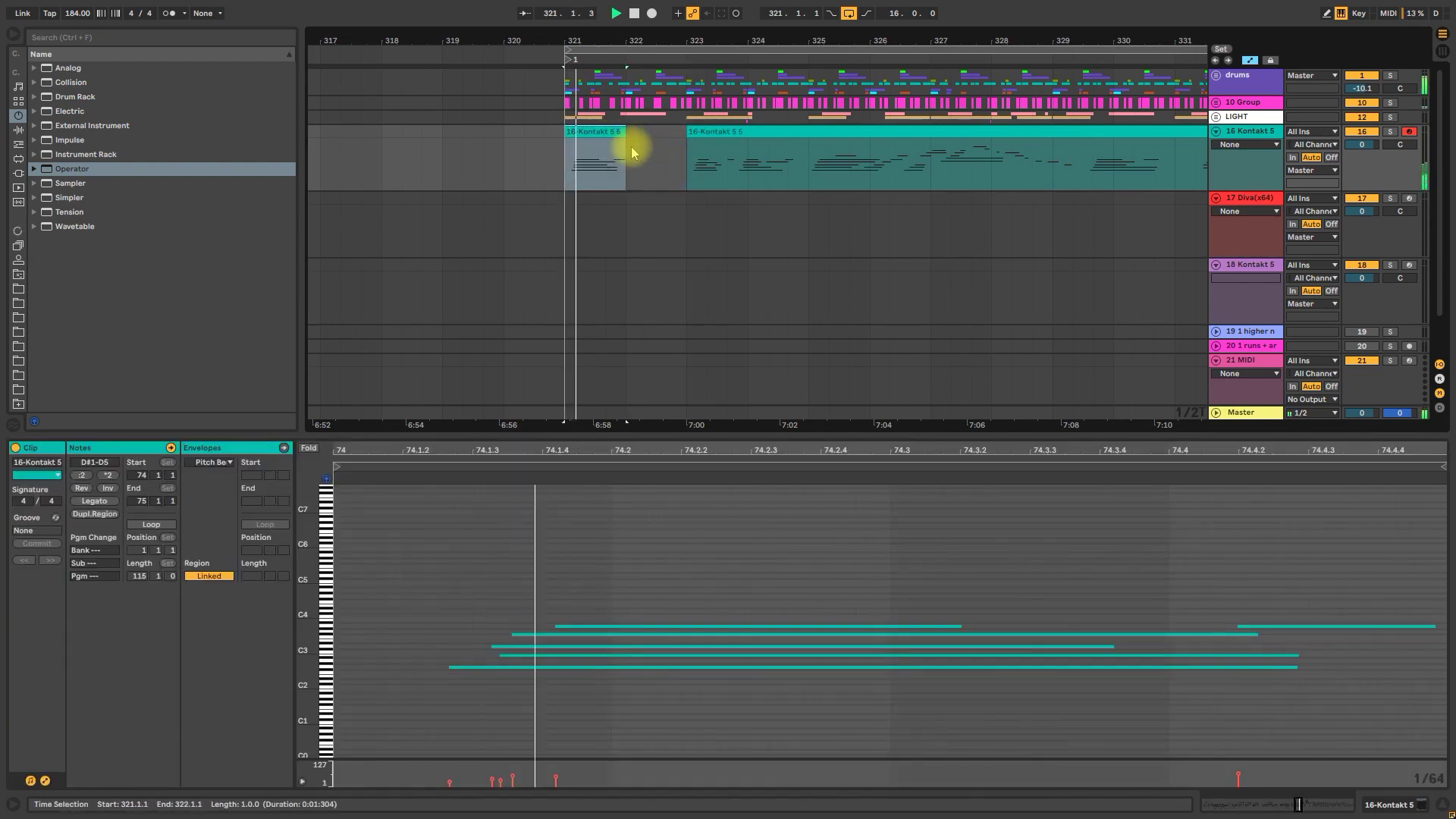
left_click(699, 139)
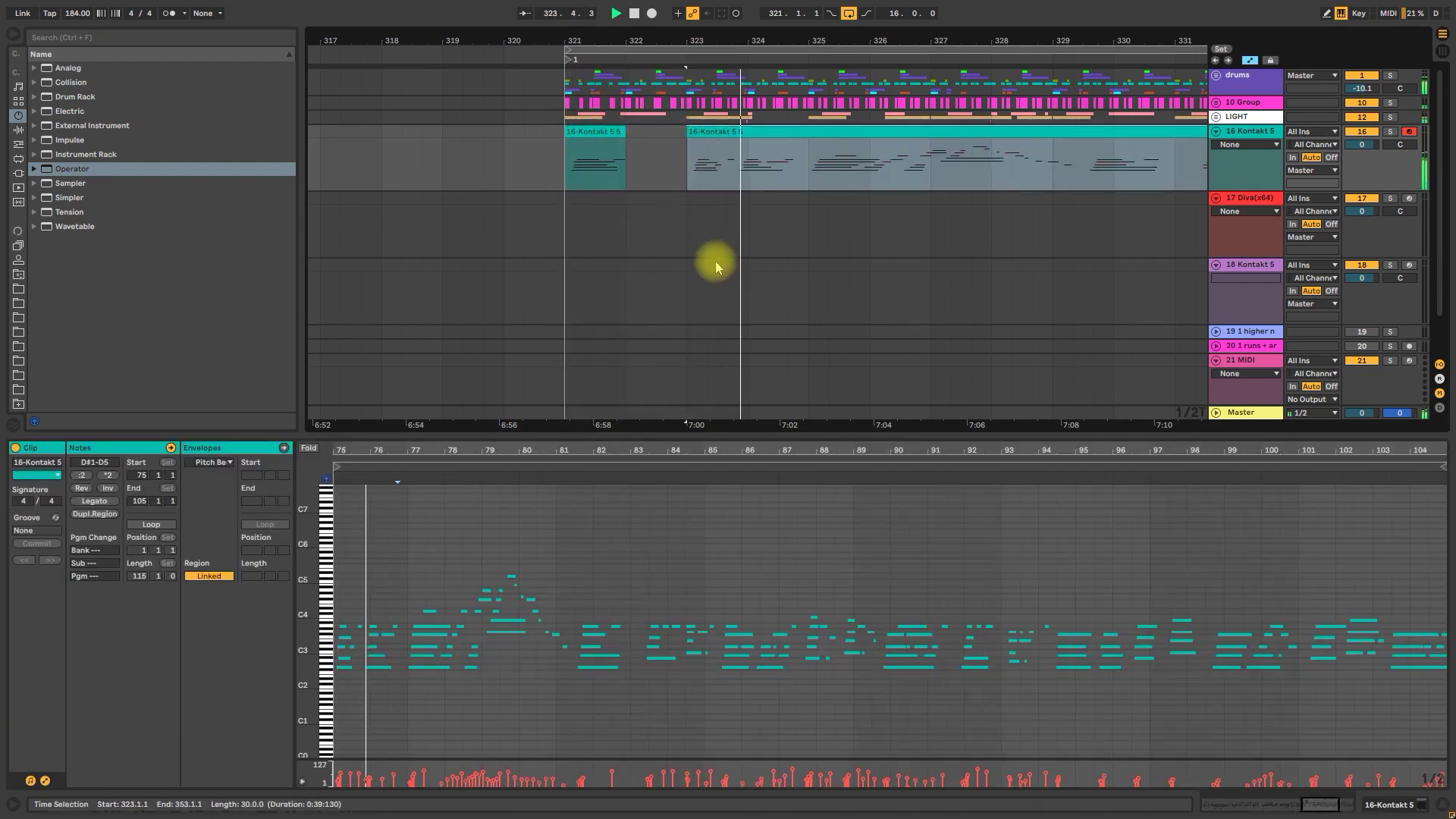
left_click(742, 160)
key("ctrl+e")
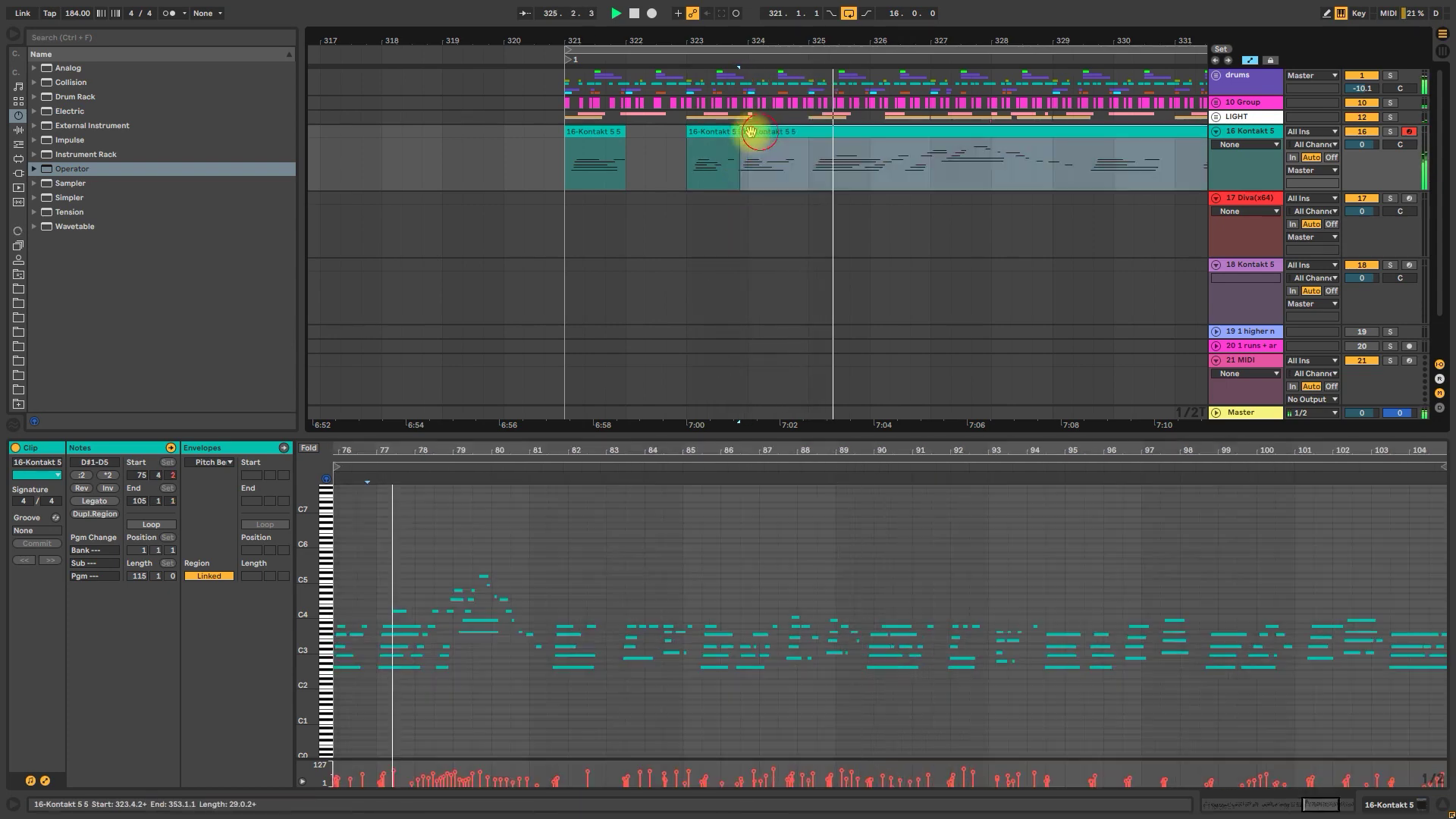
left_click_drag(747, 133, 809, 135)
left_click(706, 131)
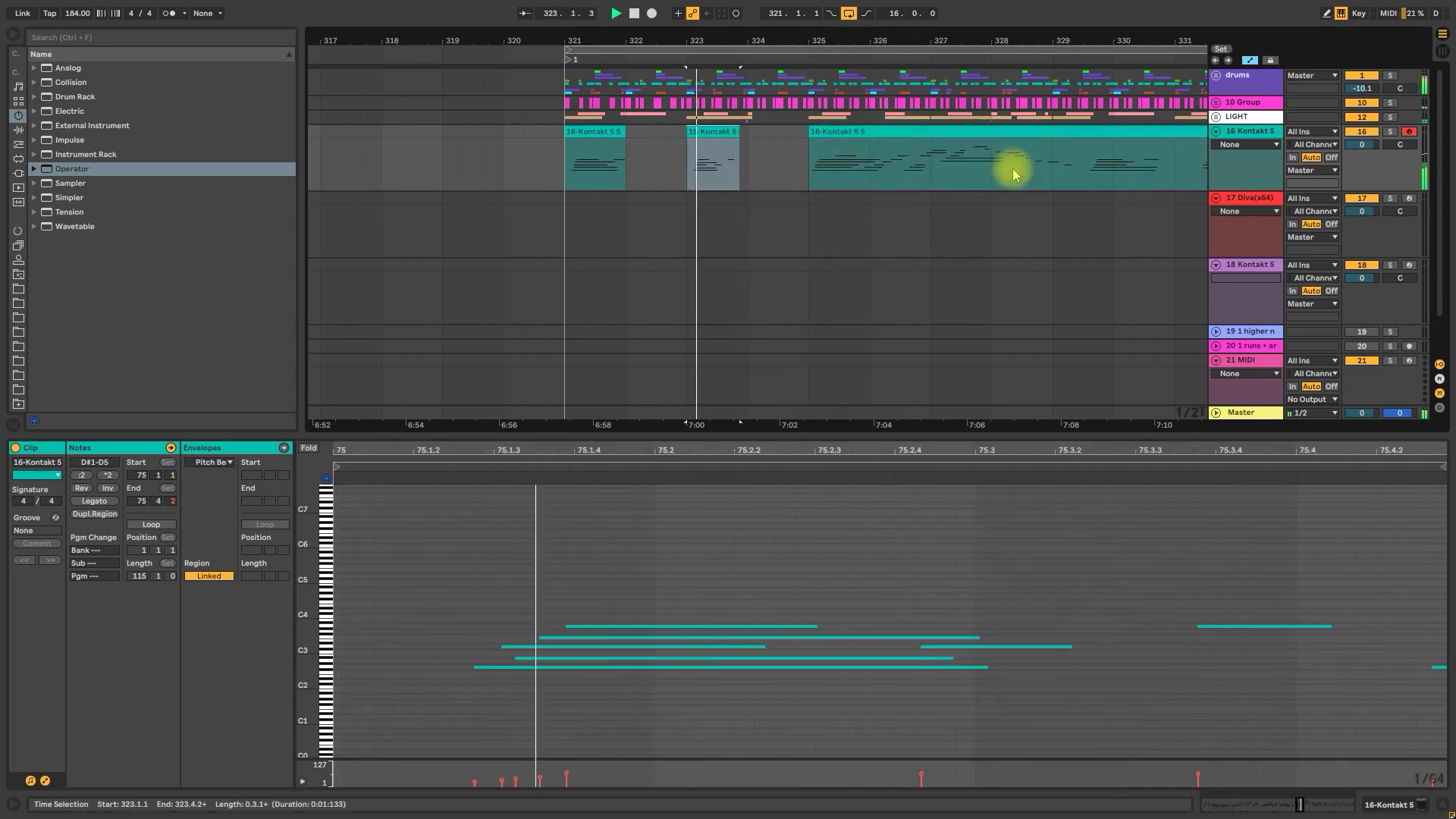
Move an isolated chord from around bar 345 to directly after the bar 323 chord and repeat the chord pattern through to bar 337
left_click(1085, 169)
left_click_drag(1108, 51, 948, 44)
left_click(929, 167)
left_click(985, 179)
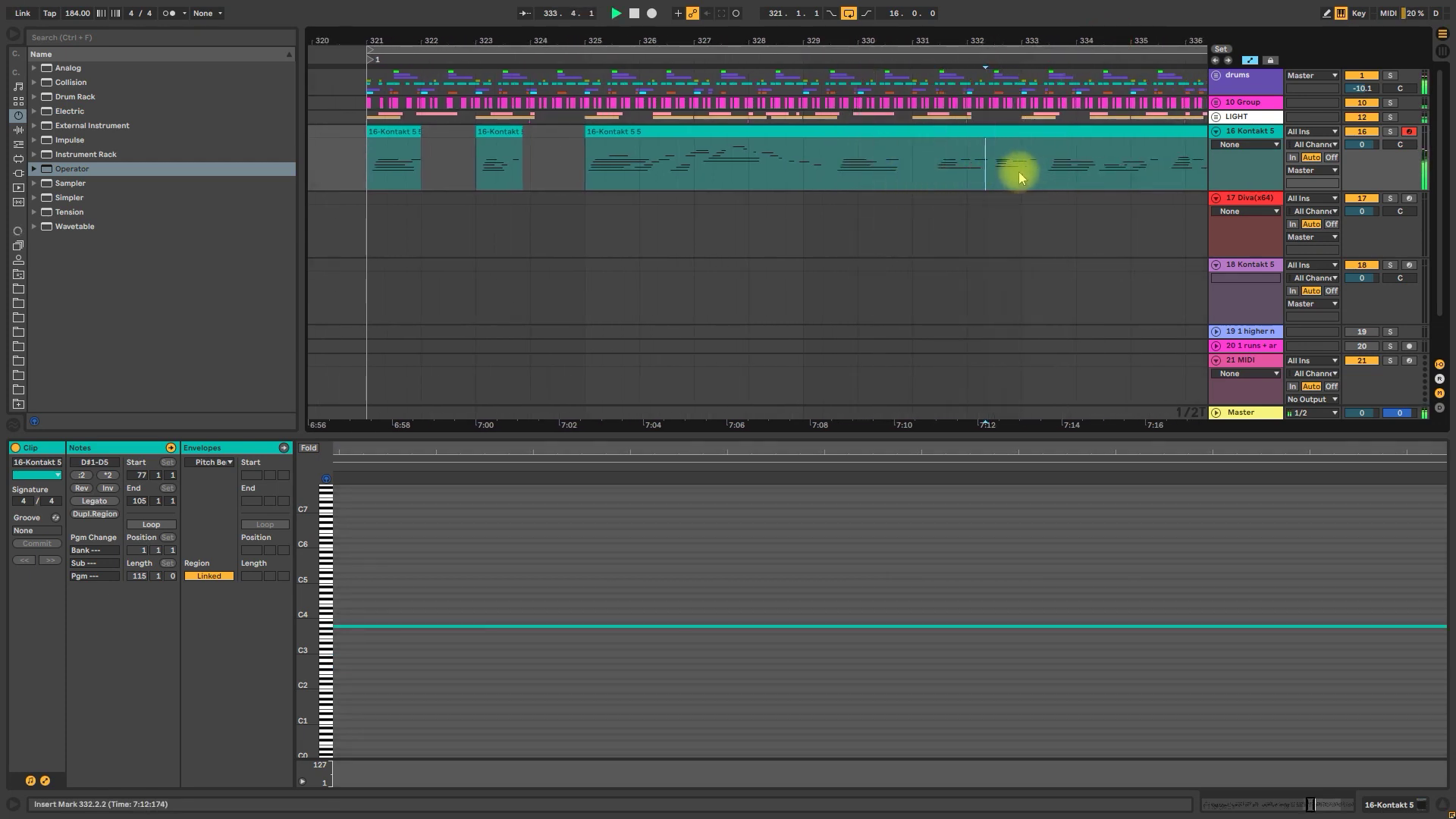
left_click_drag(993, 159, 1047, 159)
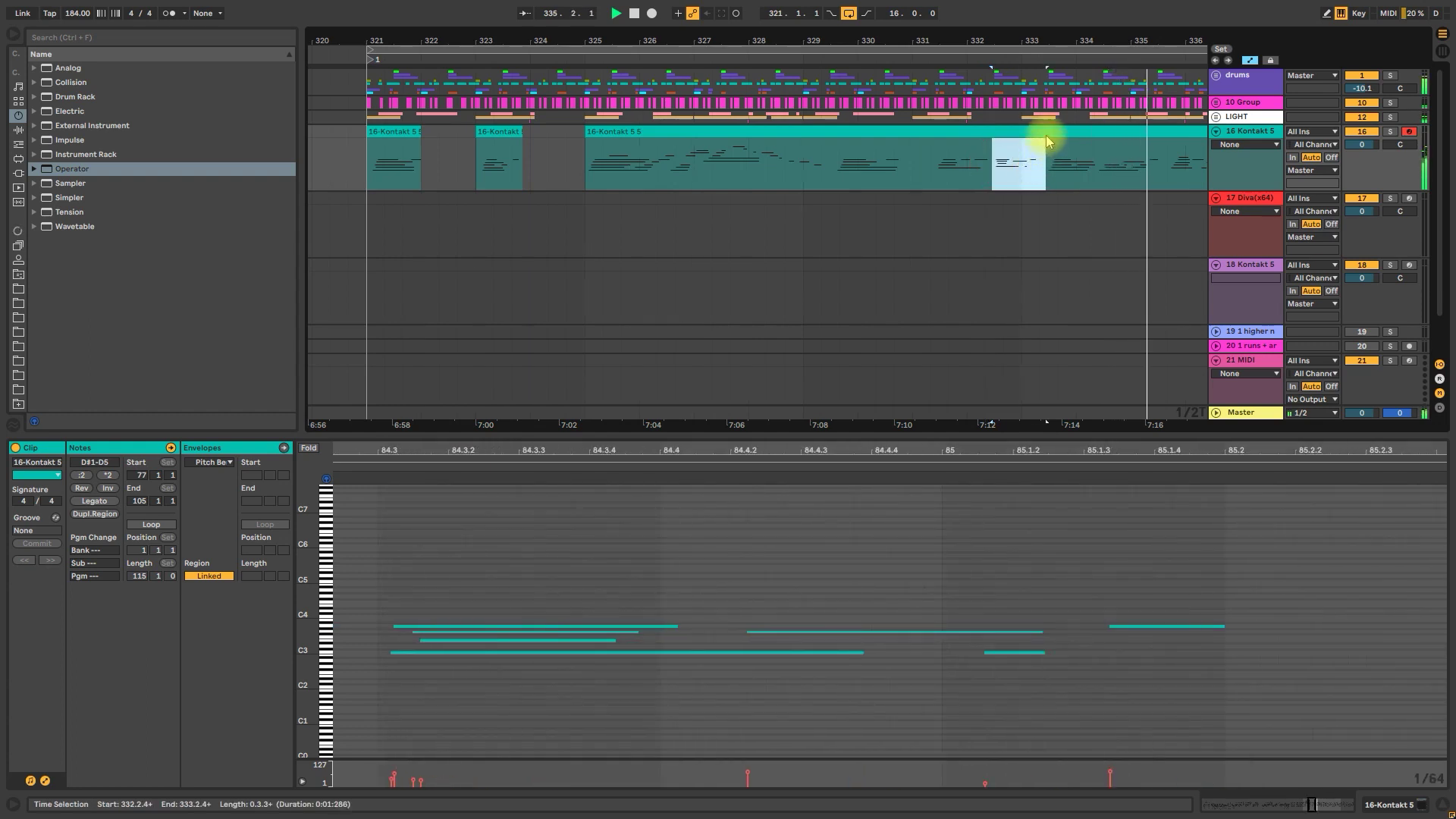
left_click_drag(1085, 45, 1092, 40)
left_click(1072, 169)
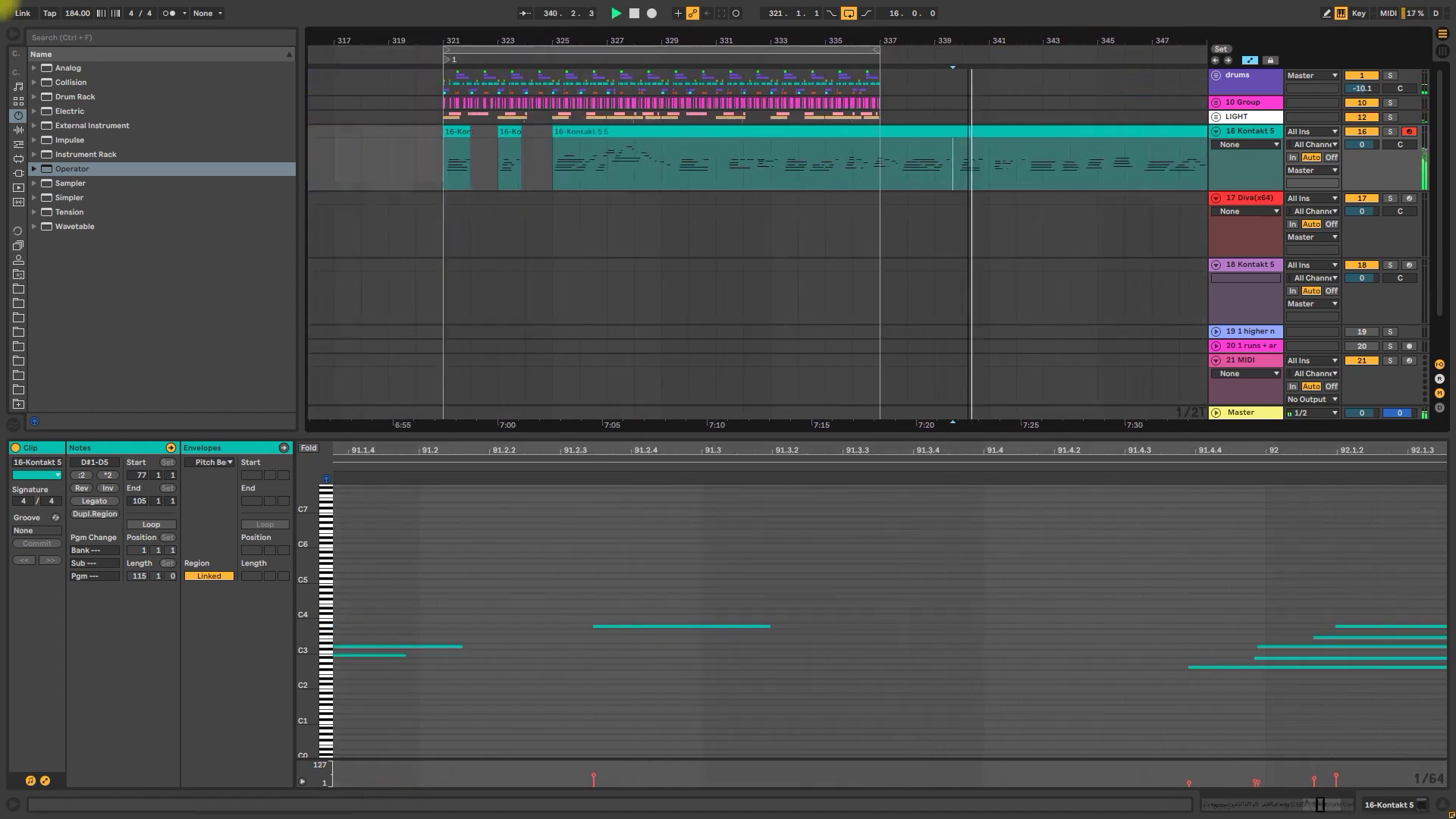
left_click(1017, 169)
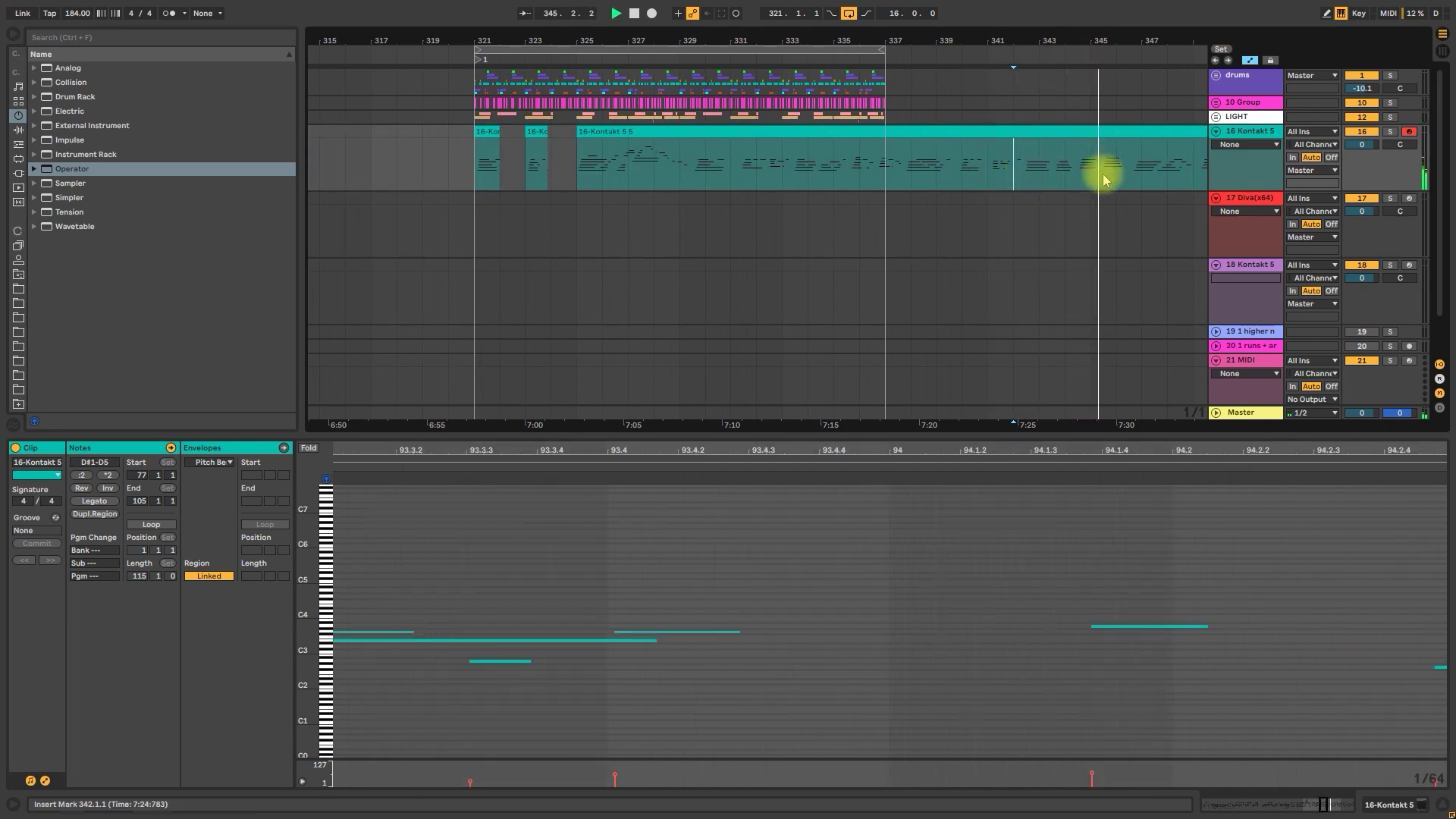
left_click_drag(1099, 165, 534, 130)
key("space")
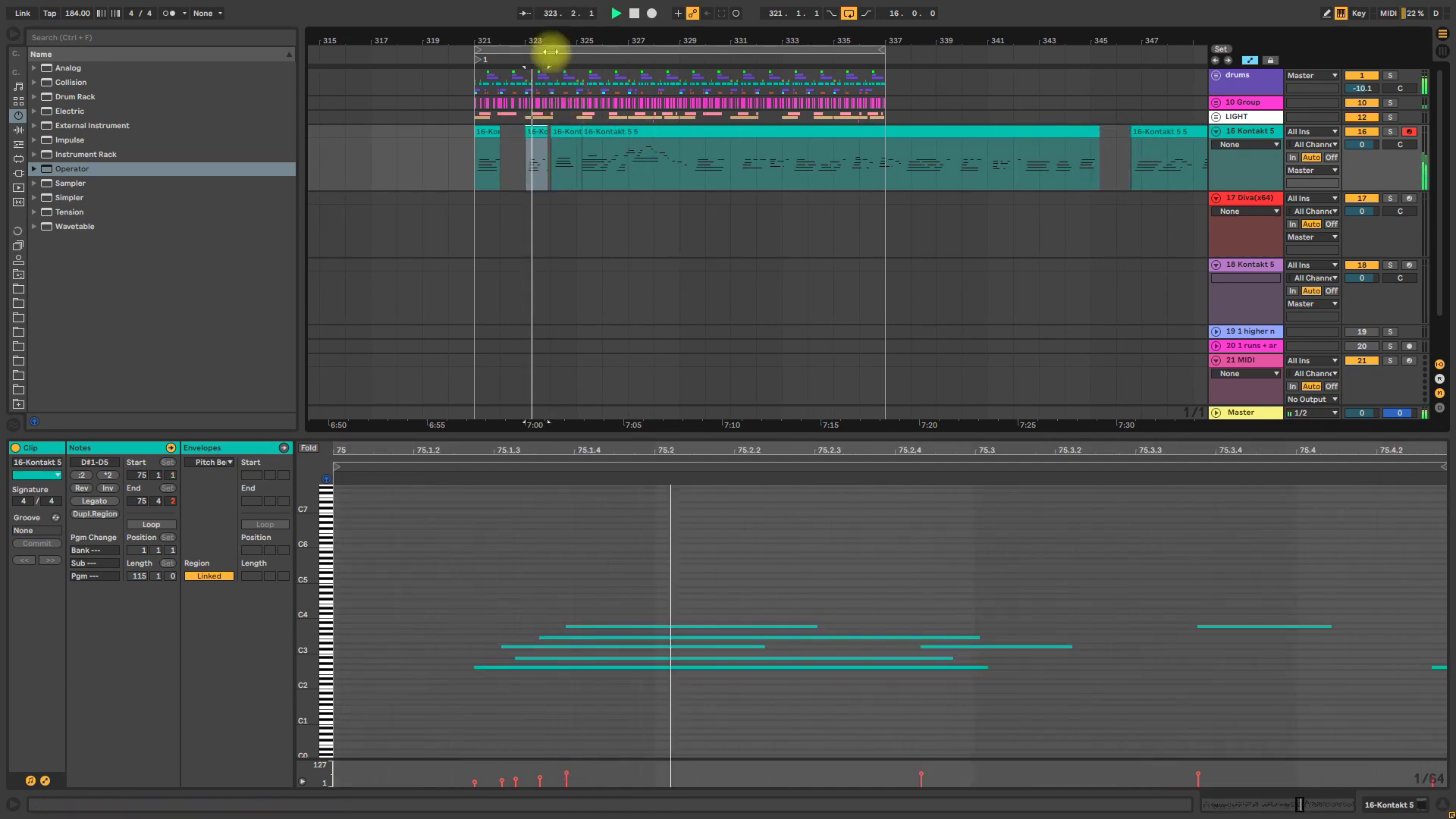
left_click_drag(537, 35, 559, 202)
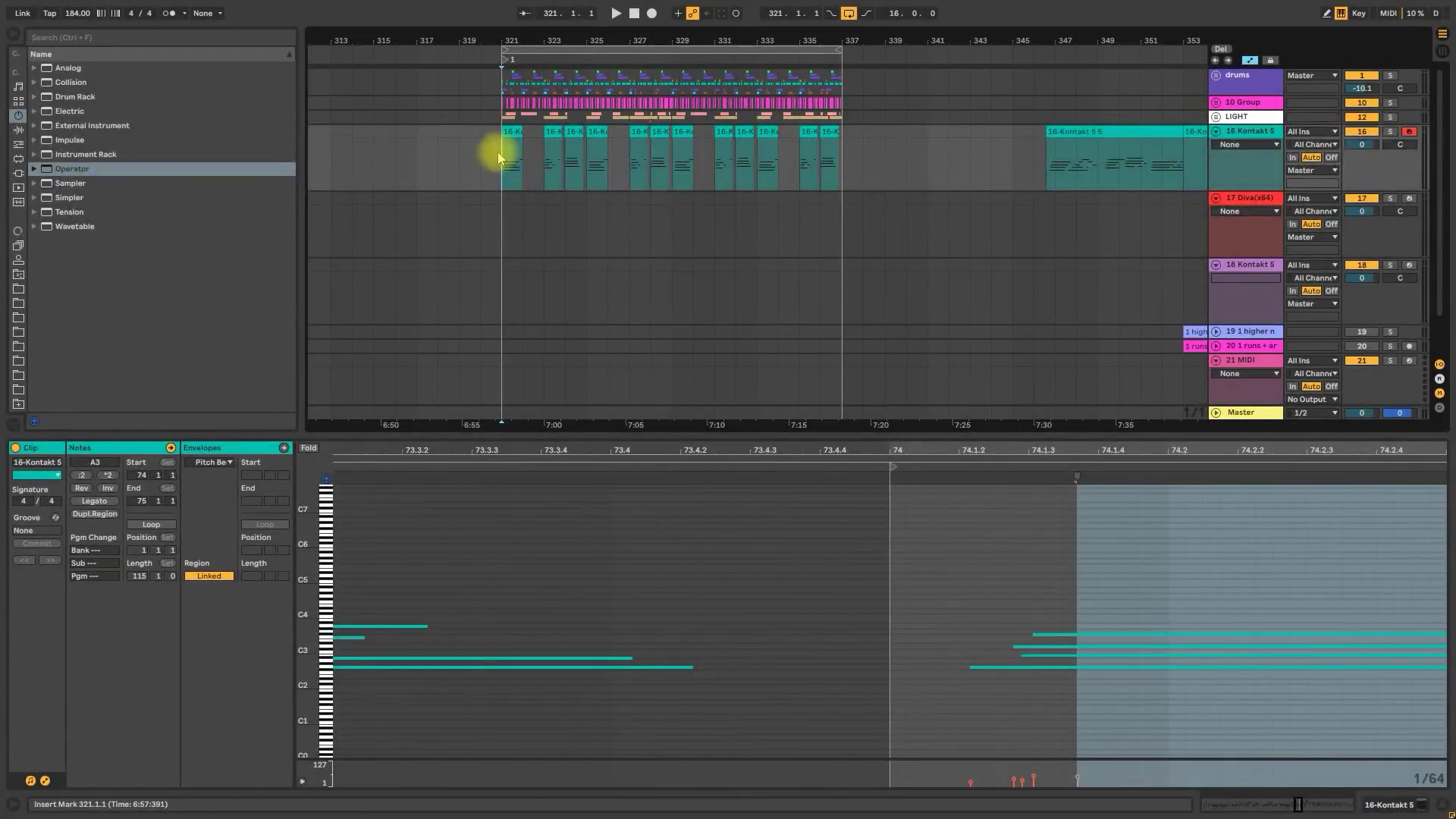
Play the arranged chords from bar 321 and examine the notes of the first three chord clips
key("space")
left_click_drag(498, 158, 515, 147)
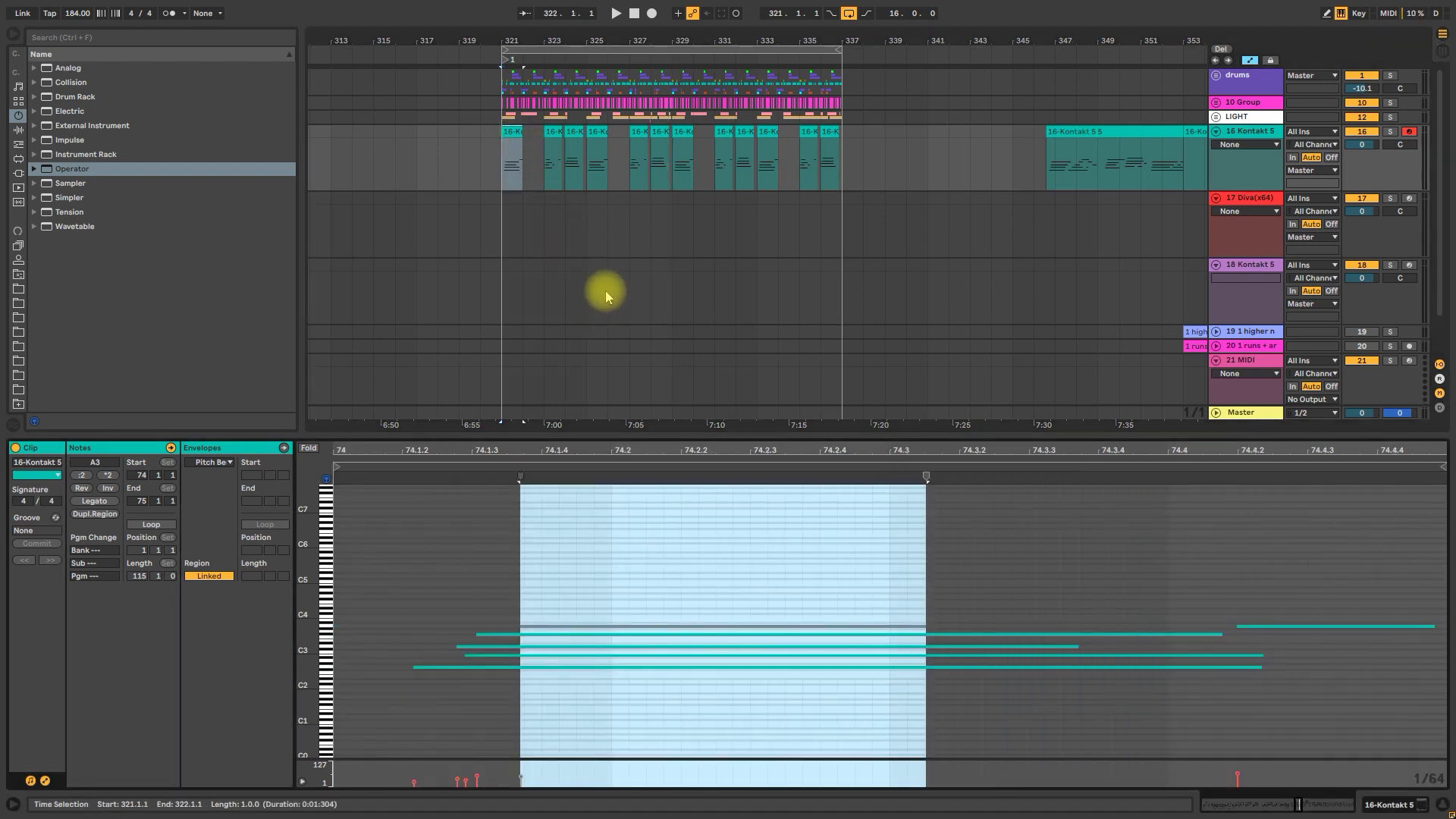
left_click(559, 155)
left_click(556, 133)
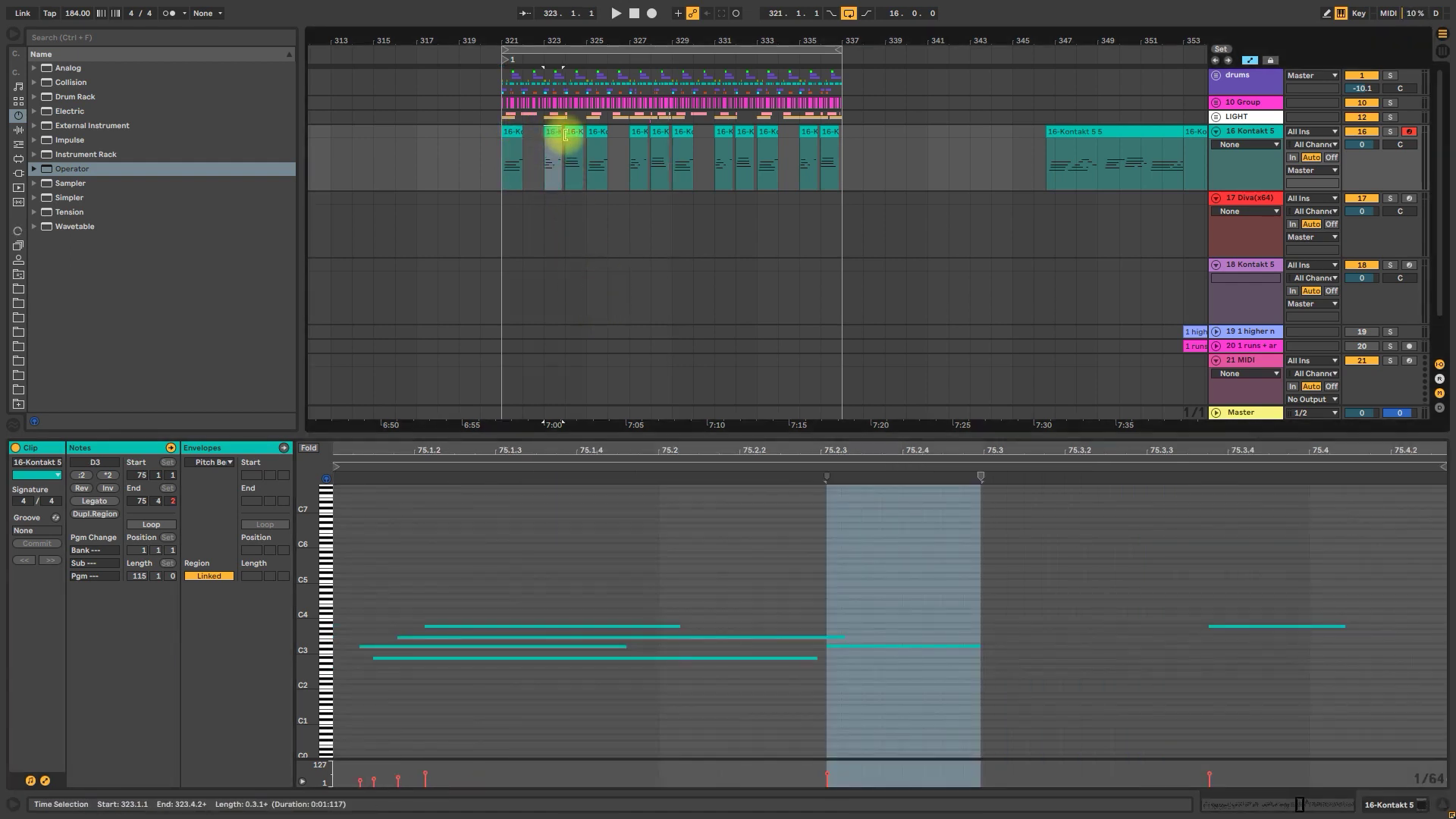
left_click(574, 133)
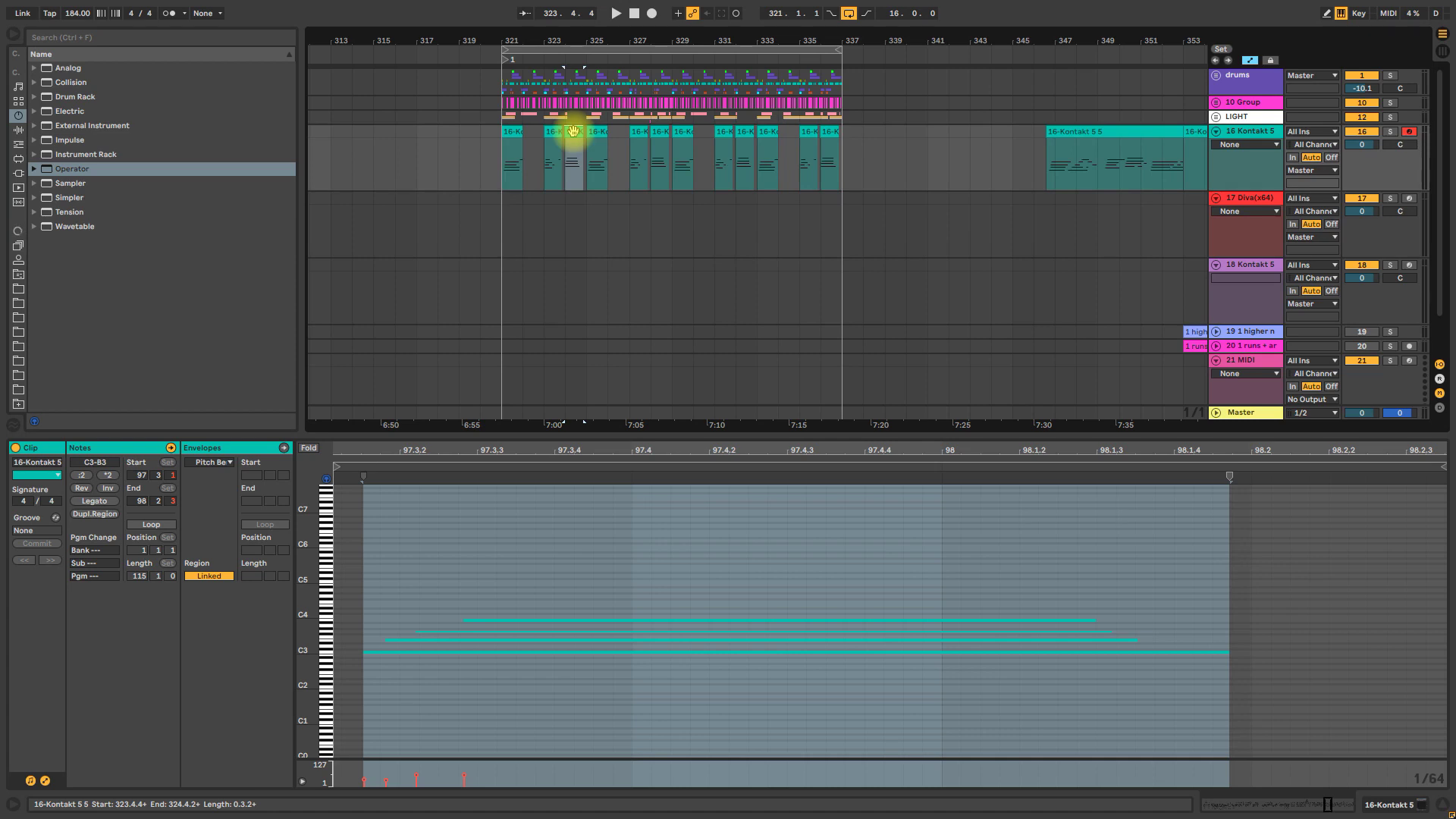
Create a four-bar MIDI clip at bar 321 on the 18 Kontakt 5 track with one-bar notes E2, G2 and A2 in bars 1, 3 and 4
double_click(531, 292)
left_click_drag(347, 605, 611, 603)
key("space")
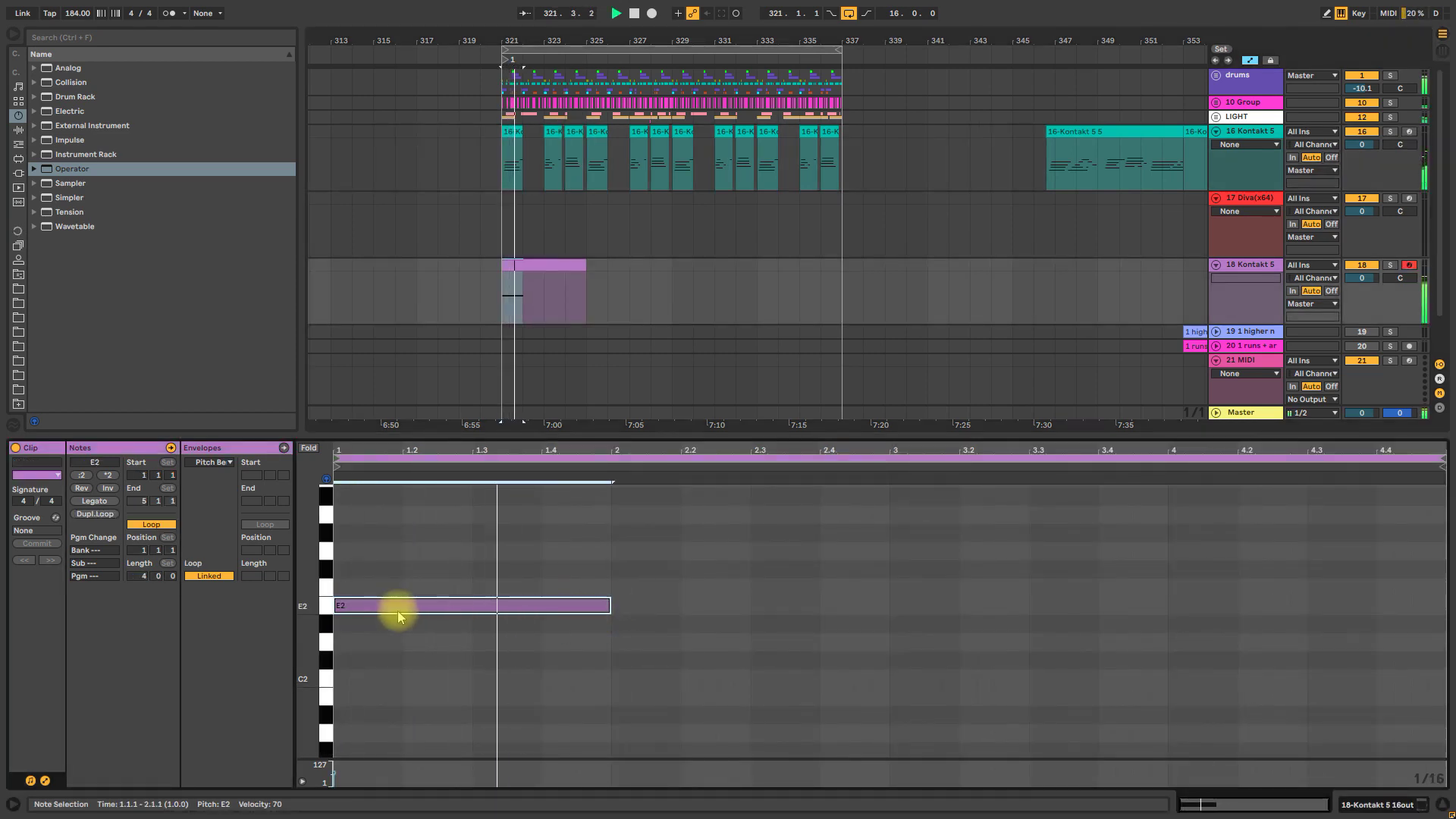
scroll(775, 639, "up", 3)
left_click_drag(396, 653, 1238, 562)
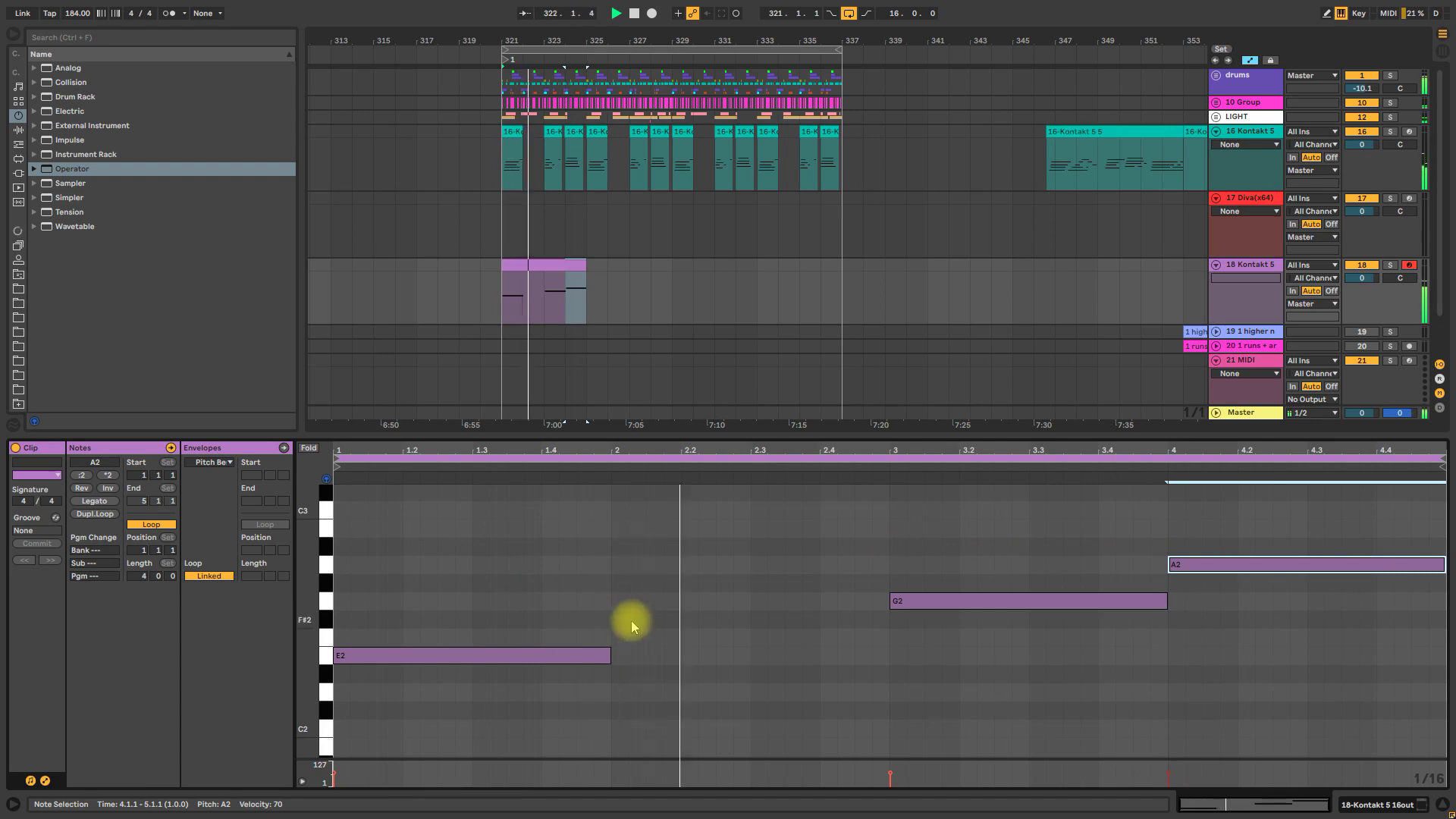
Transpose all the bass notes in the four-bar clip down one octave to E1, G1 and A1
left_click(722, 585)
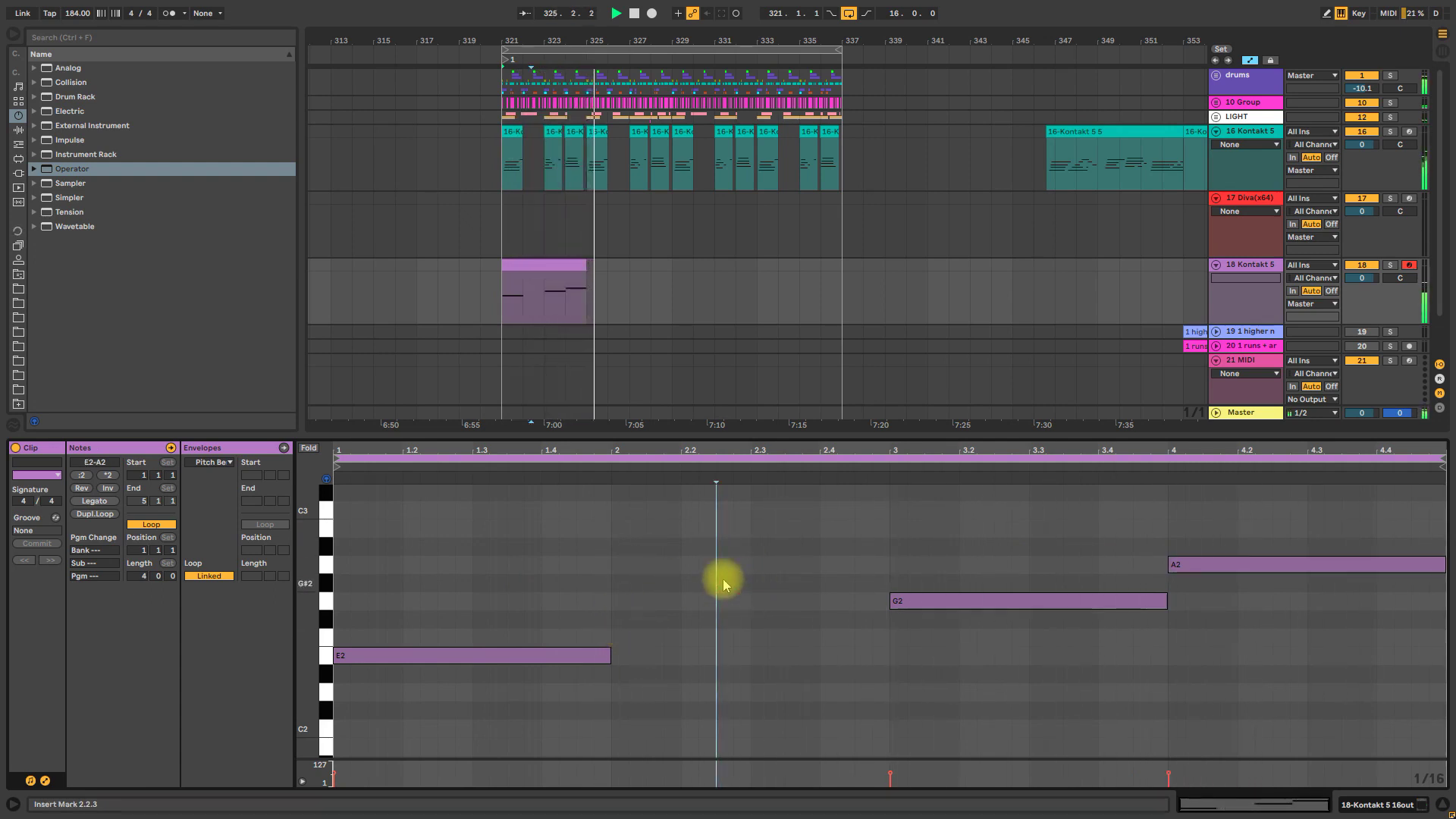
key("ctrl+a")
key("shift+Down")
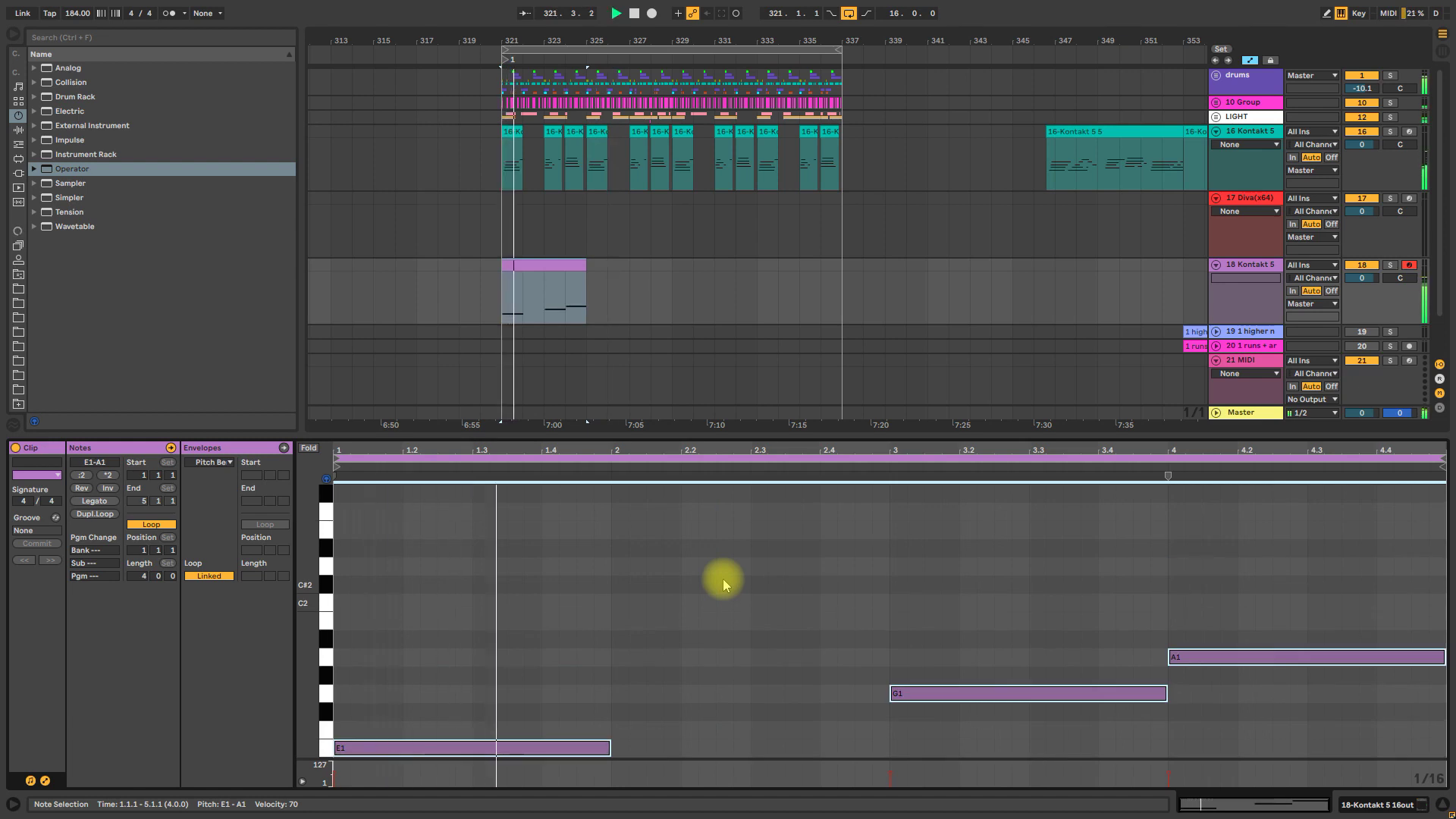
left_click(698, 692)
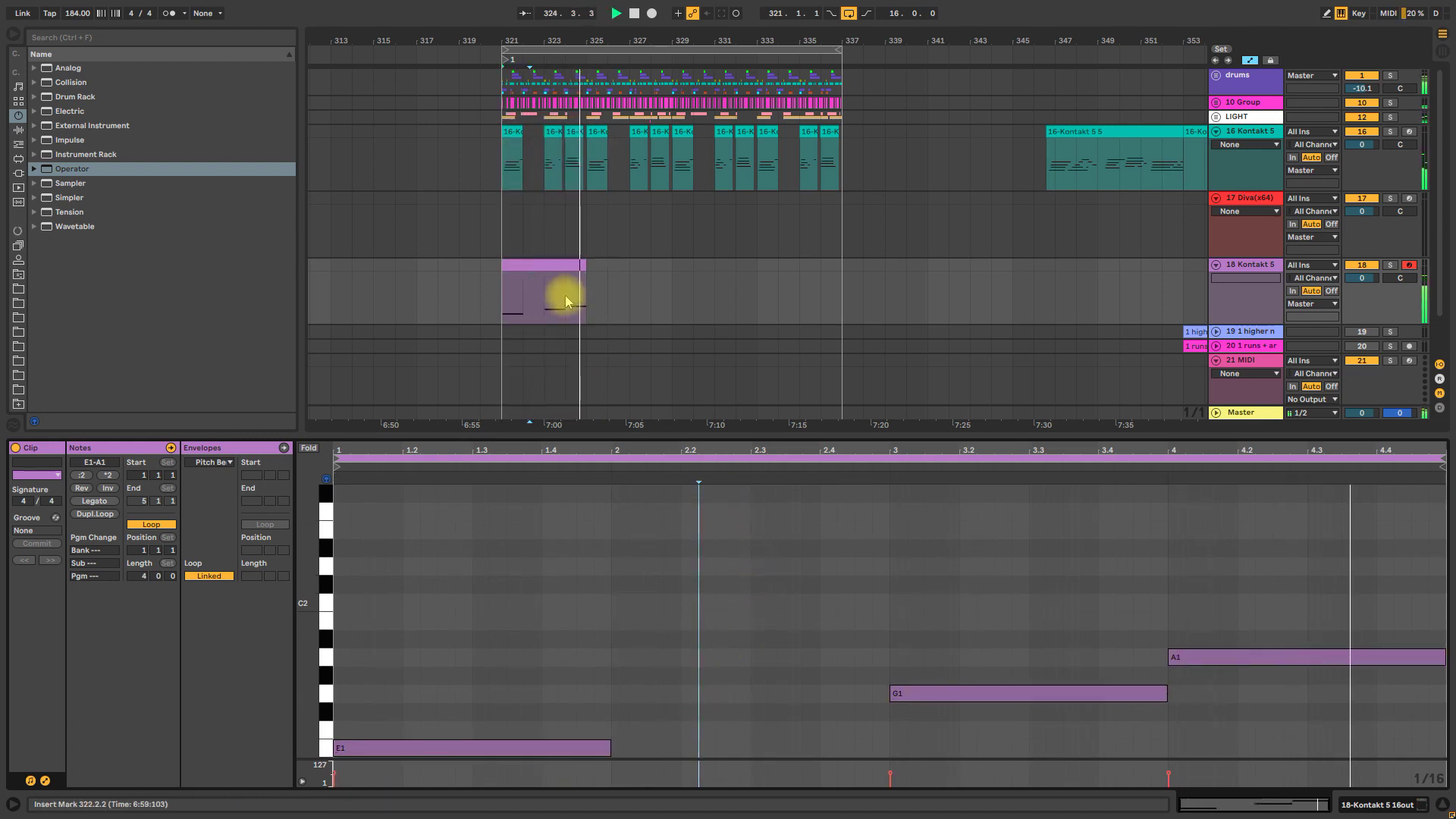
Try repeating the four-bar bass clip at bar 325
left_click(564, 266)
key("ctrl+d")
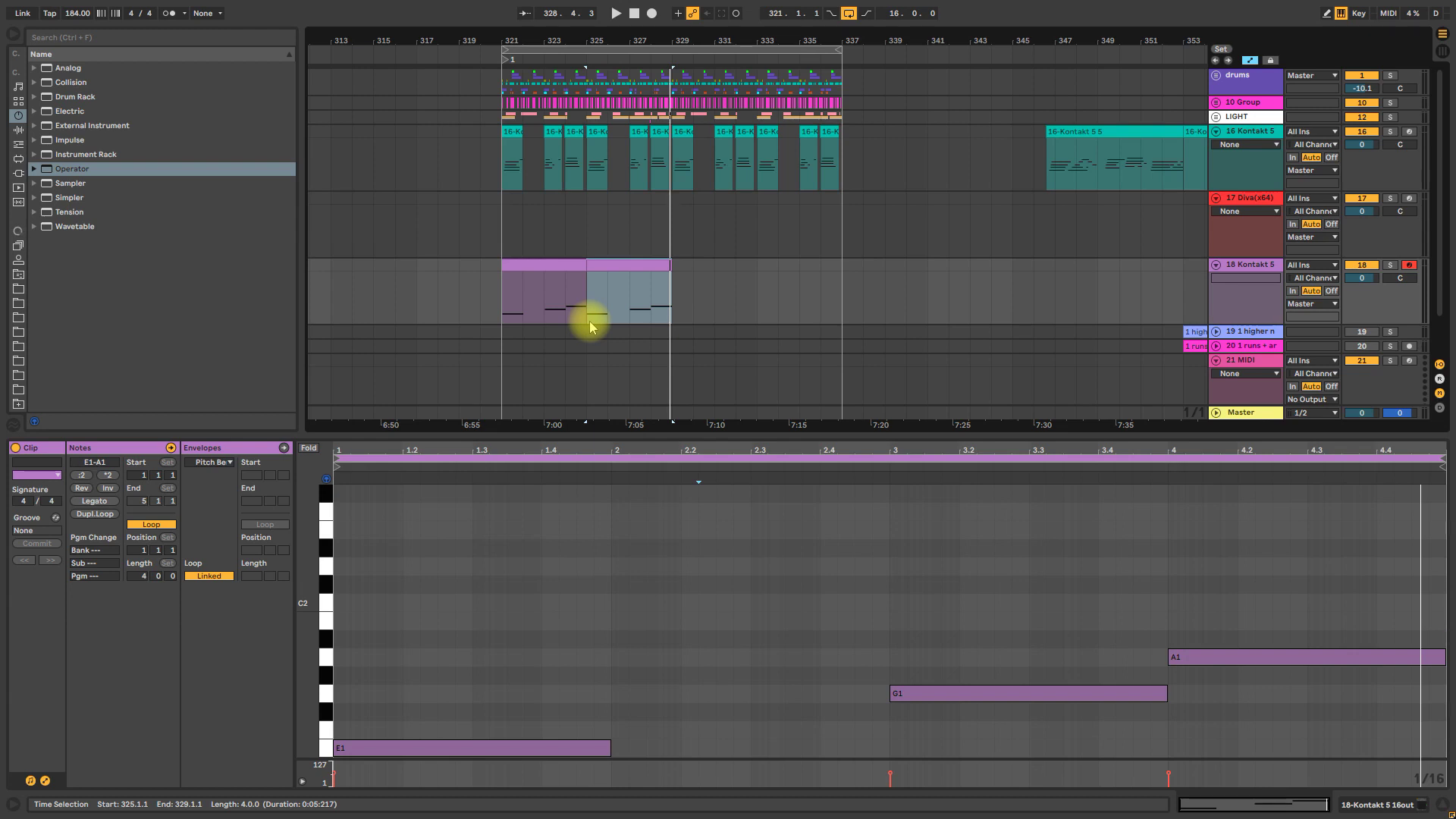
key("ctrl+z")
Record an eight-bar bass line on the 18 Kontakt 5 track from bar 321 and repeat it through to bar 337
left_click(651, 13)
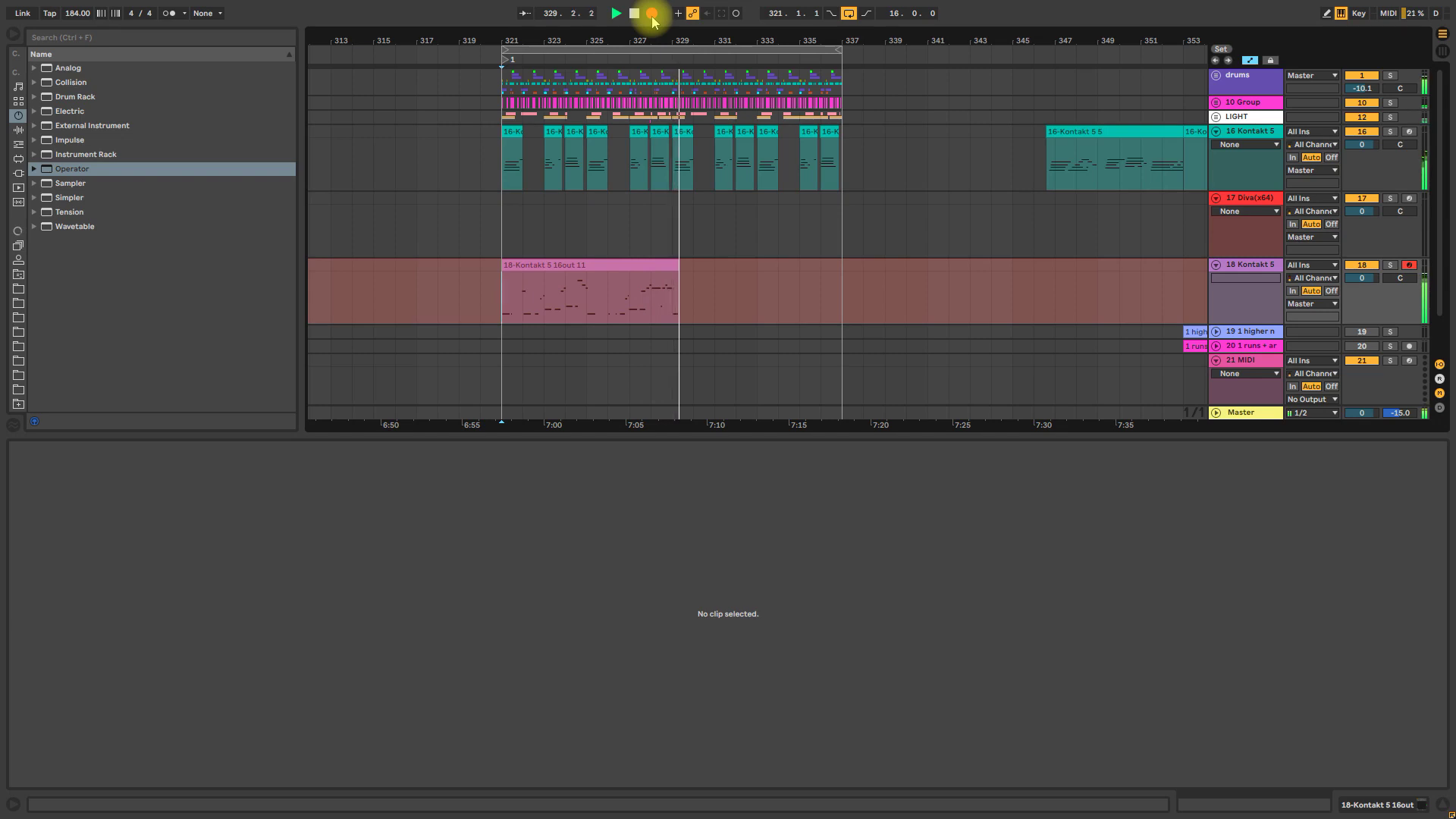
left_click(652, 14)
left_click(507, 282)
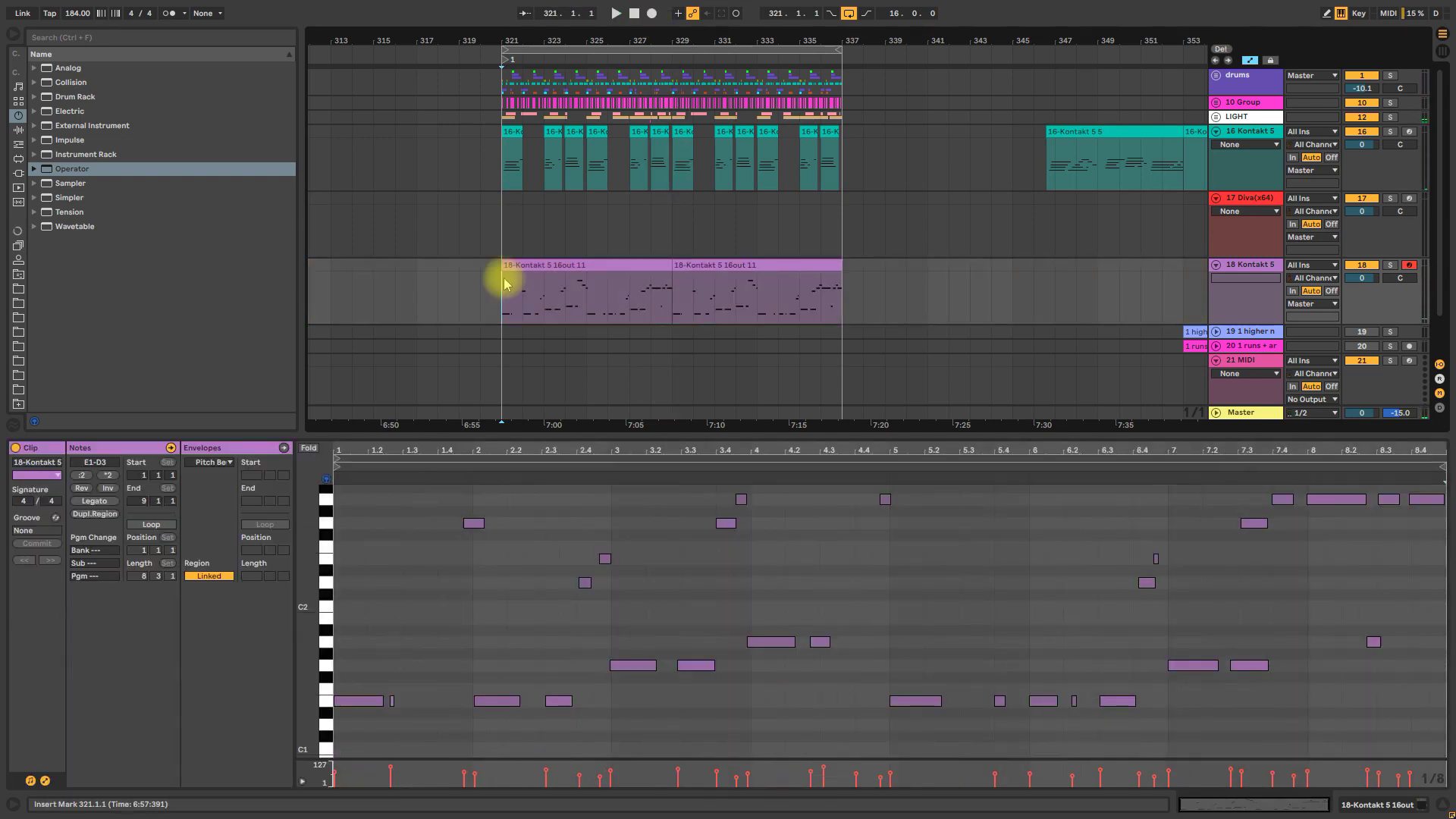
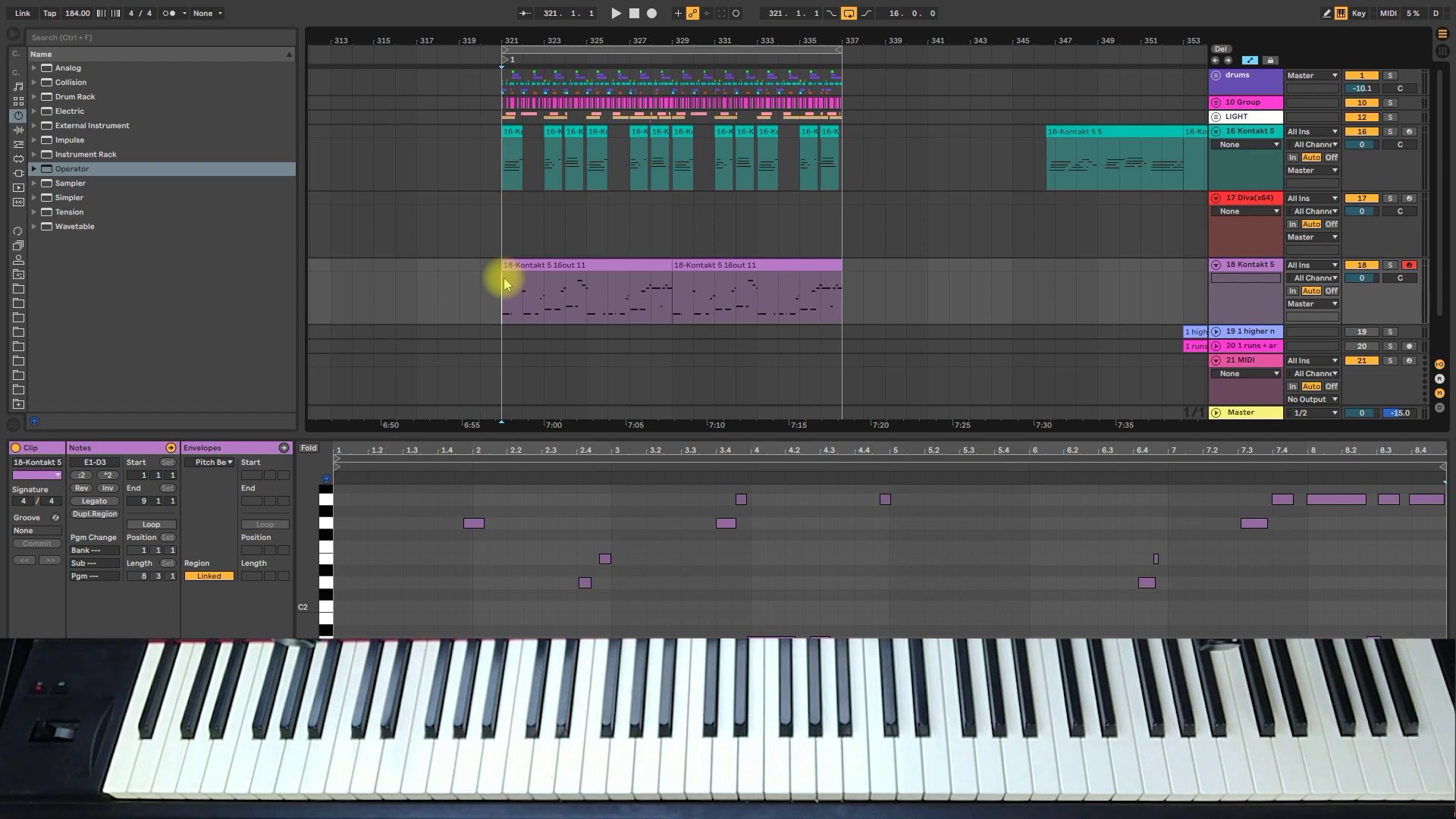
Lower the highest active note of the bar 321 chord to F#2 and the top note of the bar 323 chord to A2
left_click(514, 131)
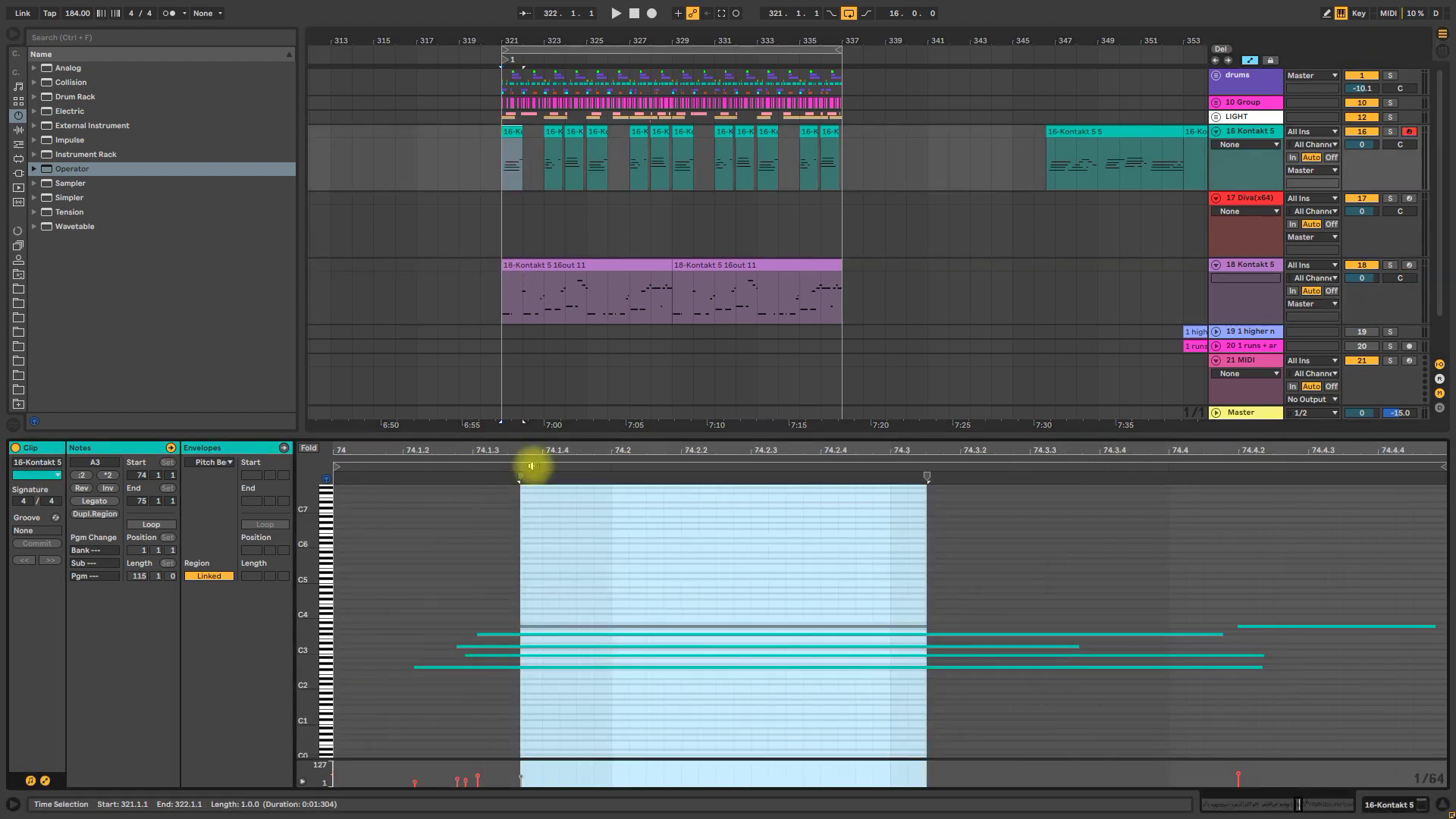
left_click(469, 576)
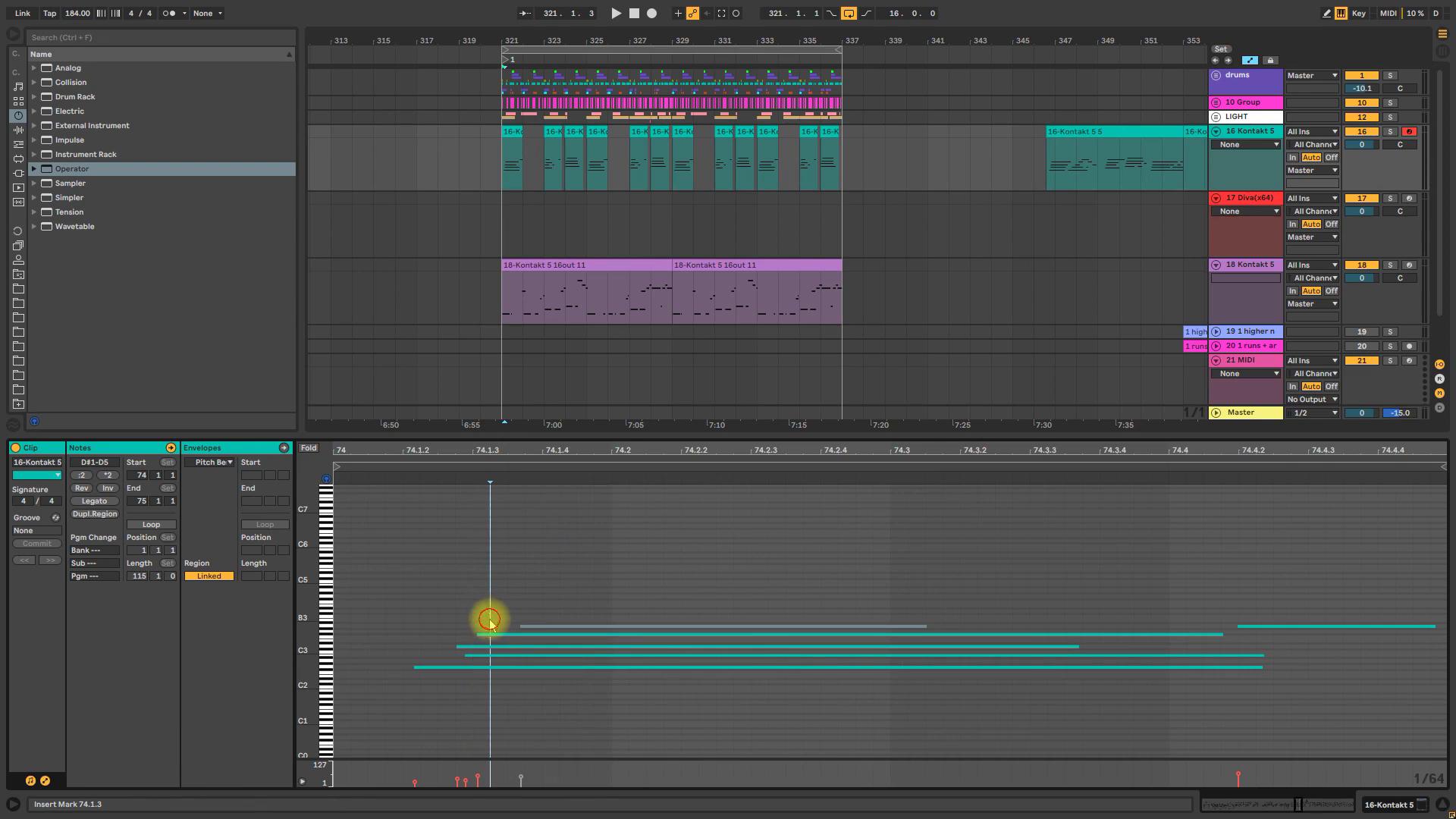
left_click(492, 634)
key("shift+Down")
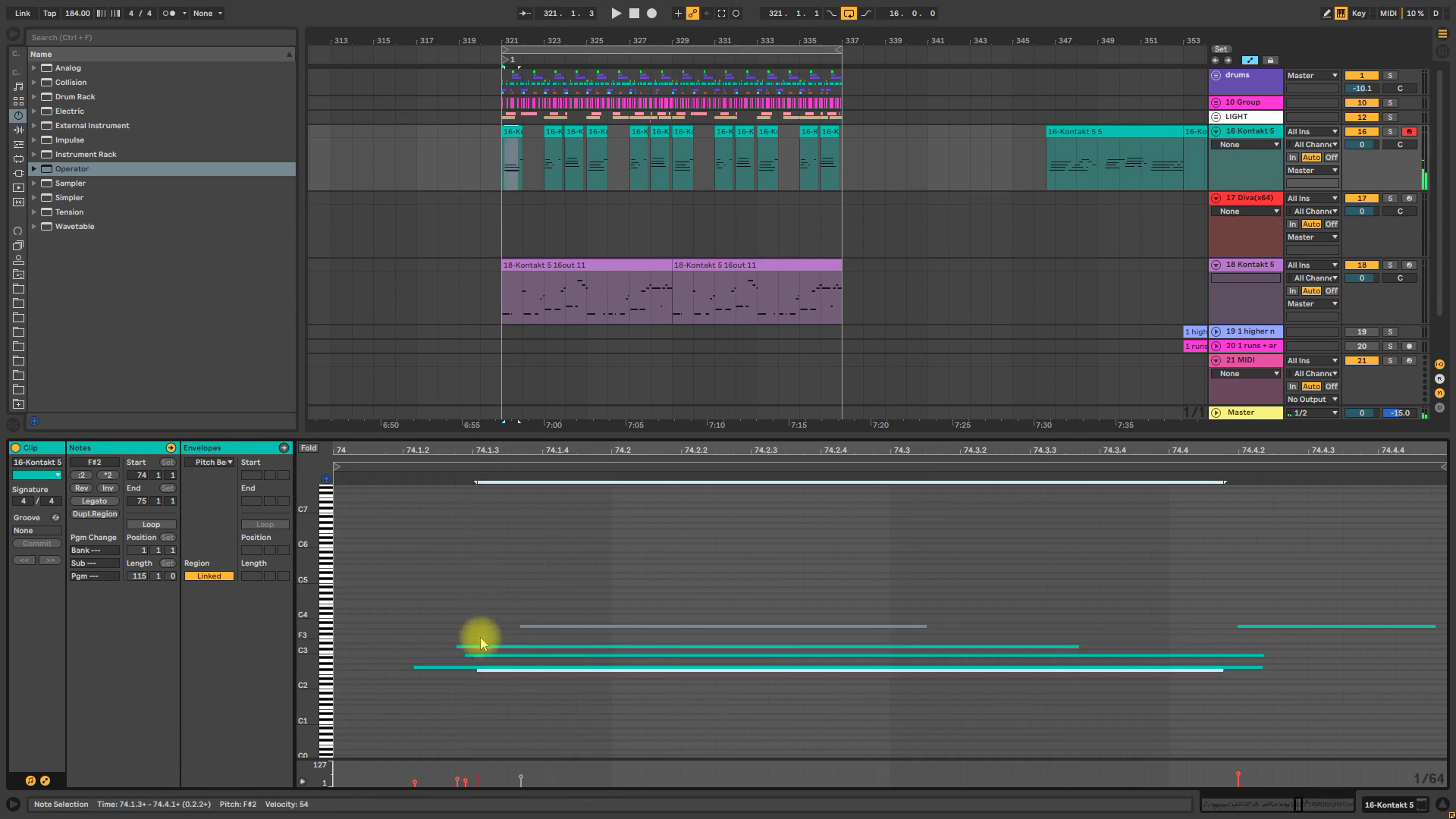
left_click(554, 137)
left_click(461, 626)
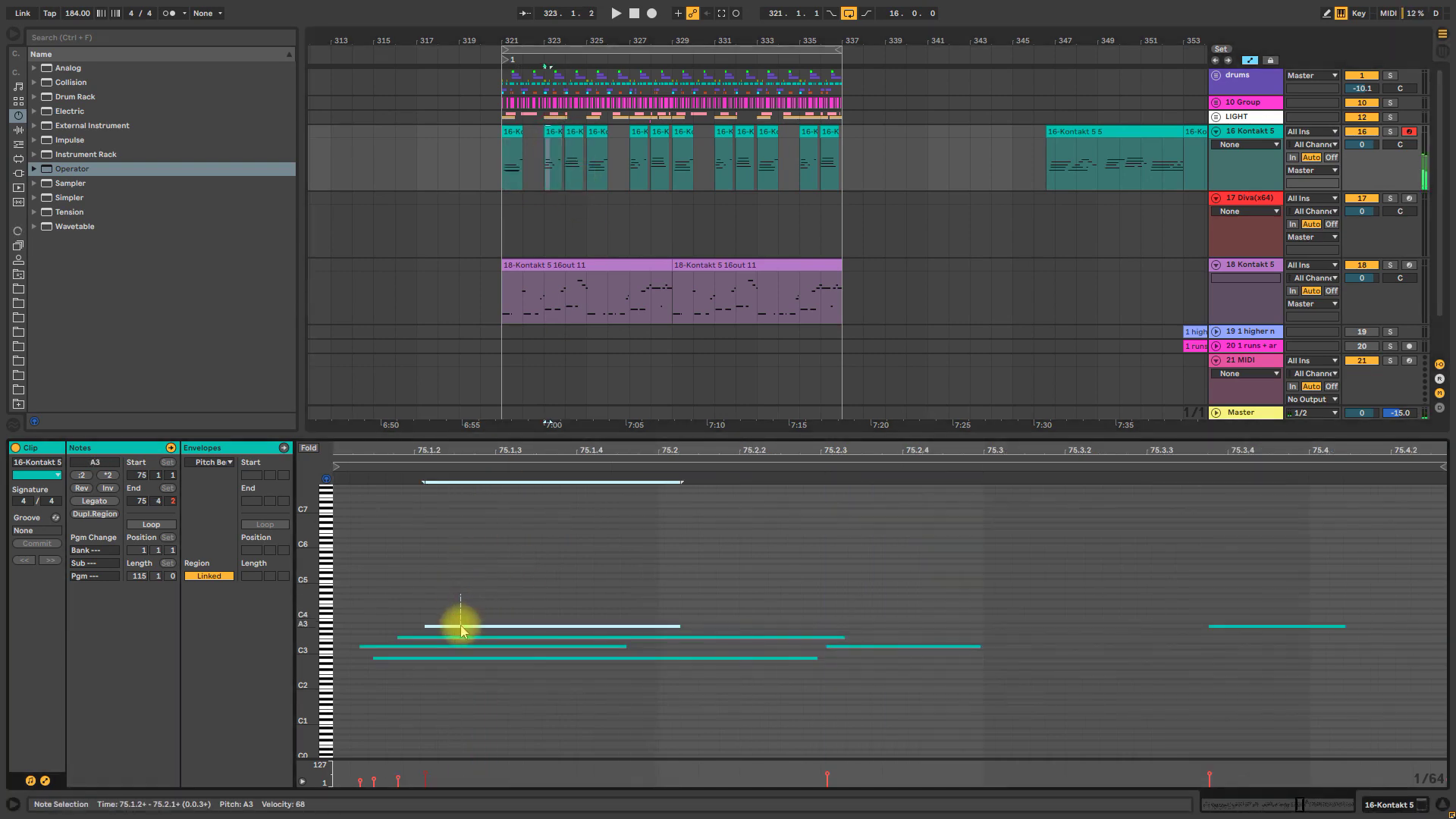
key("shift+Down")
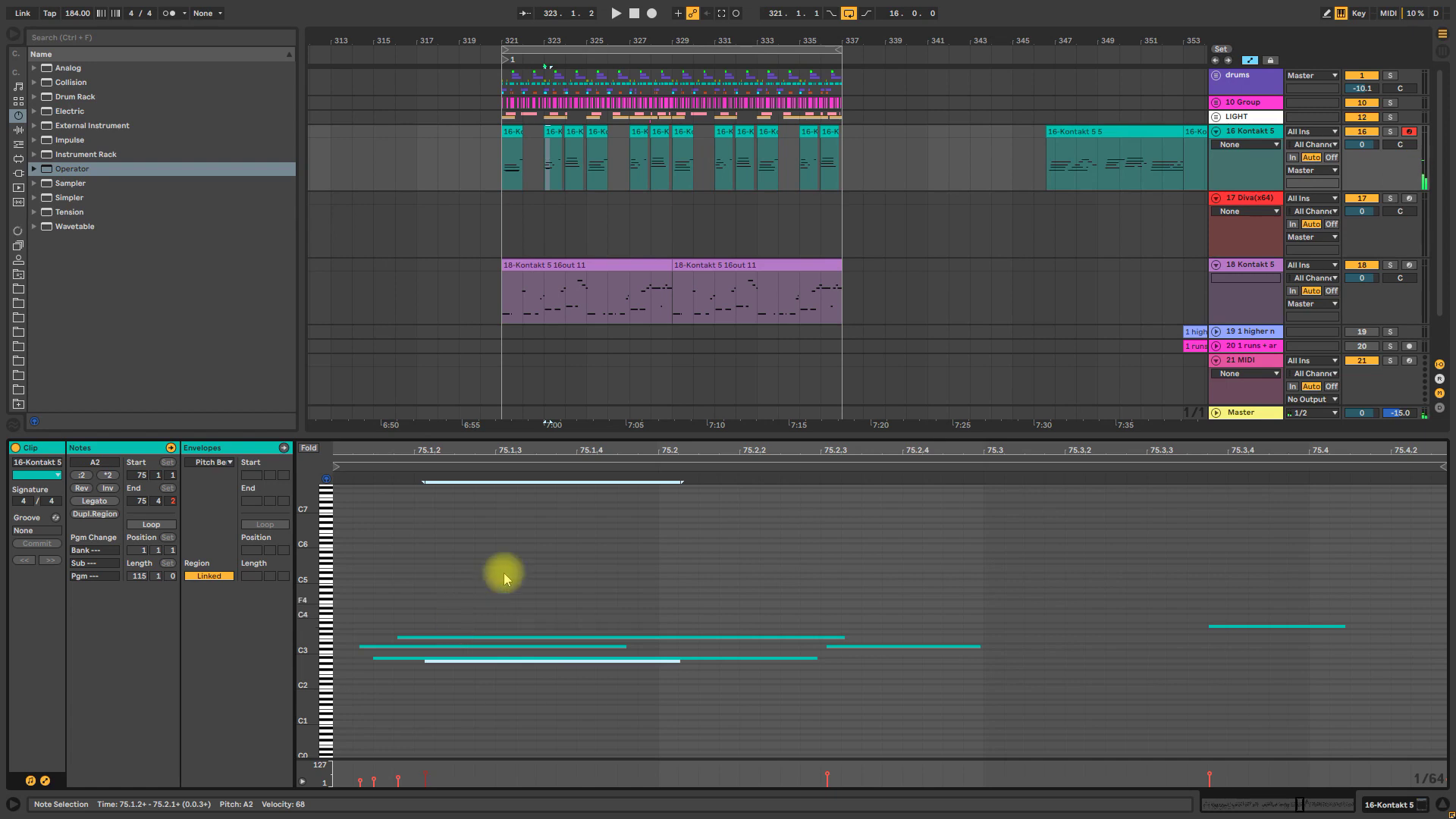
Lower the two upper notes of the third chord, near bar 324, by one octave to G2 and B2
left_click(572, 136)
left_click(504, 620)
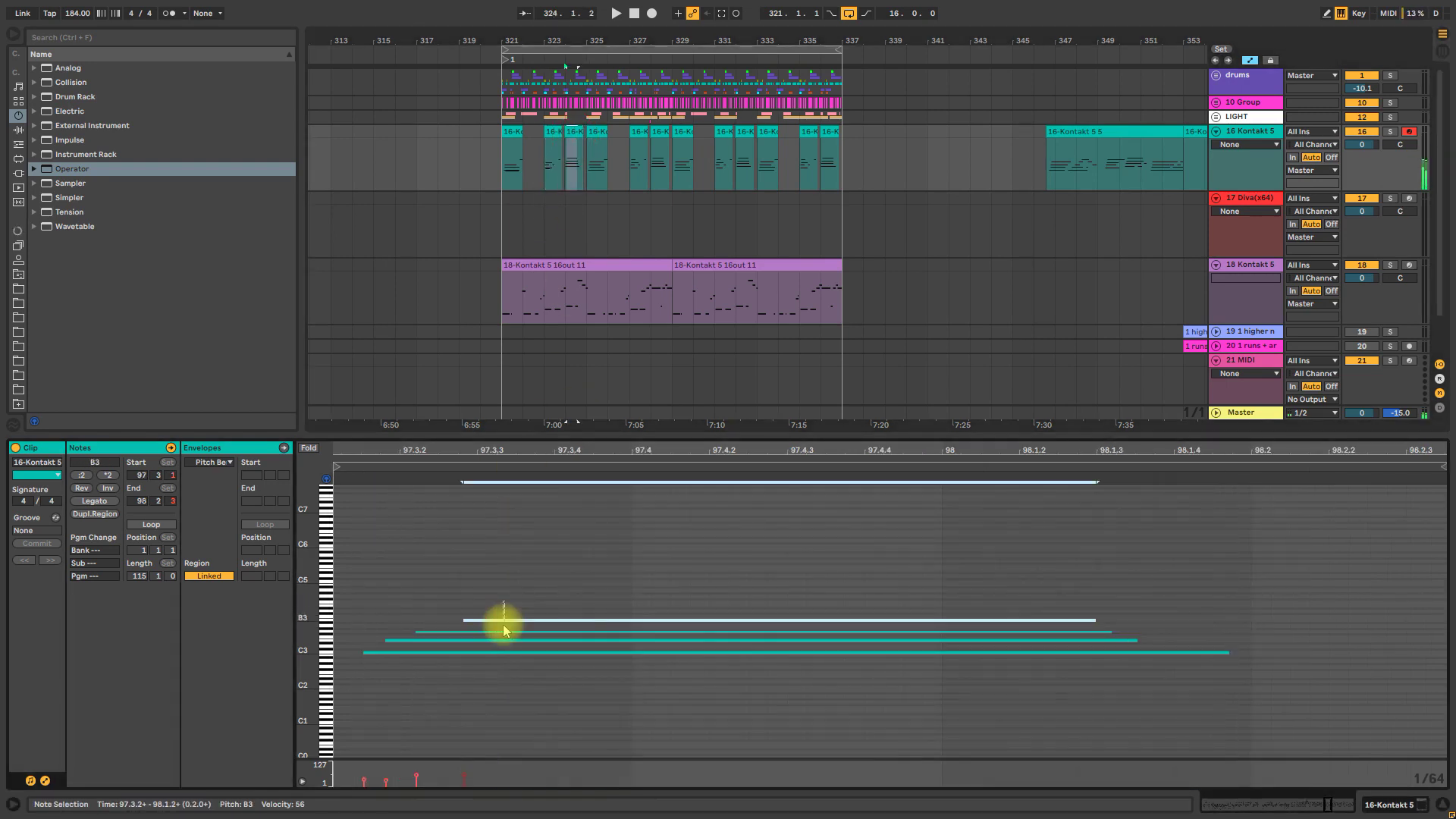
left_click(504, 631, "shift")
key("shift+Down")
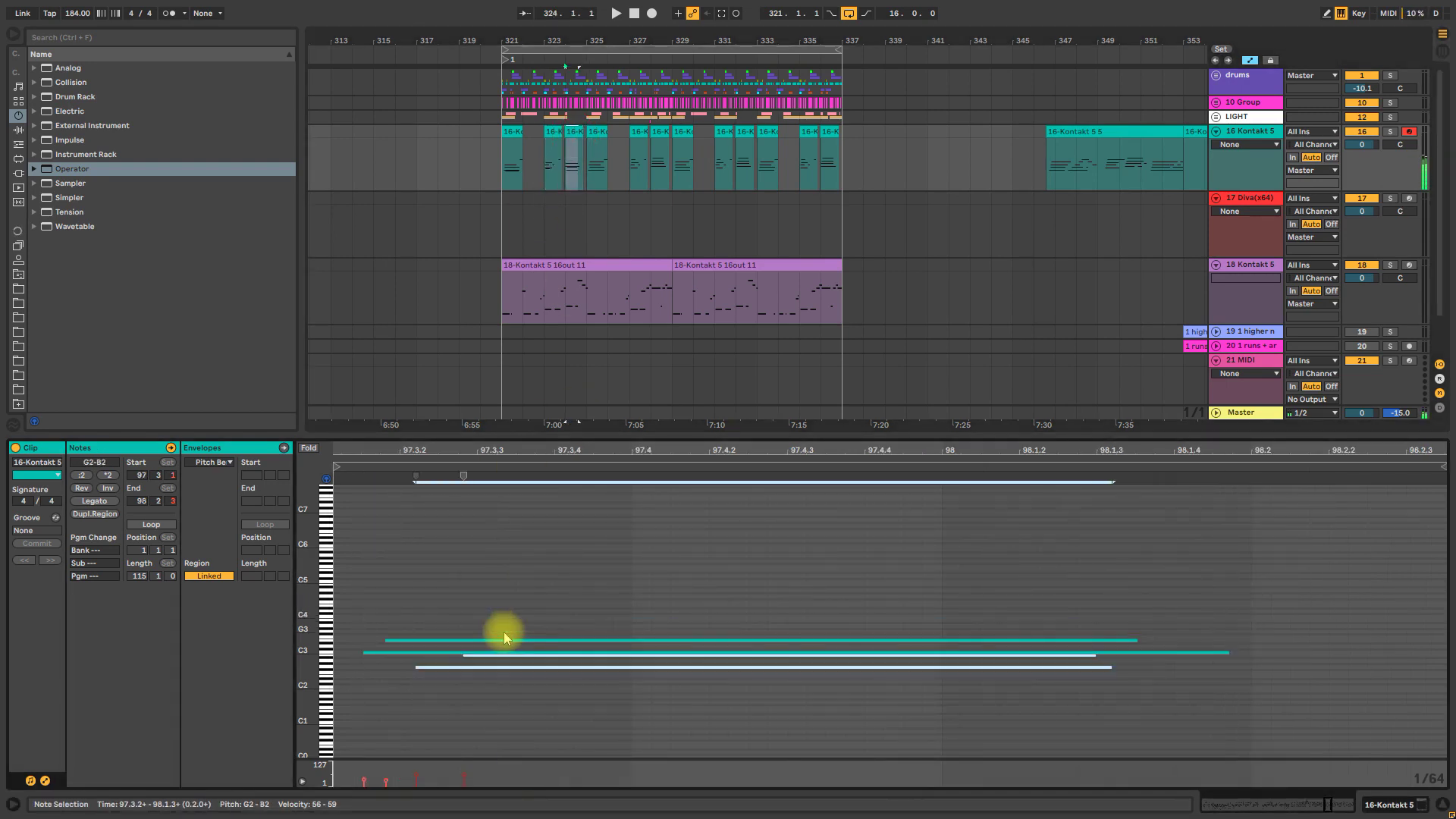
Solo the 16 Kontakt 5 track and play the revoiced chords from bar 321
left_click(512, 132)
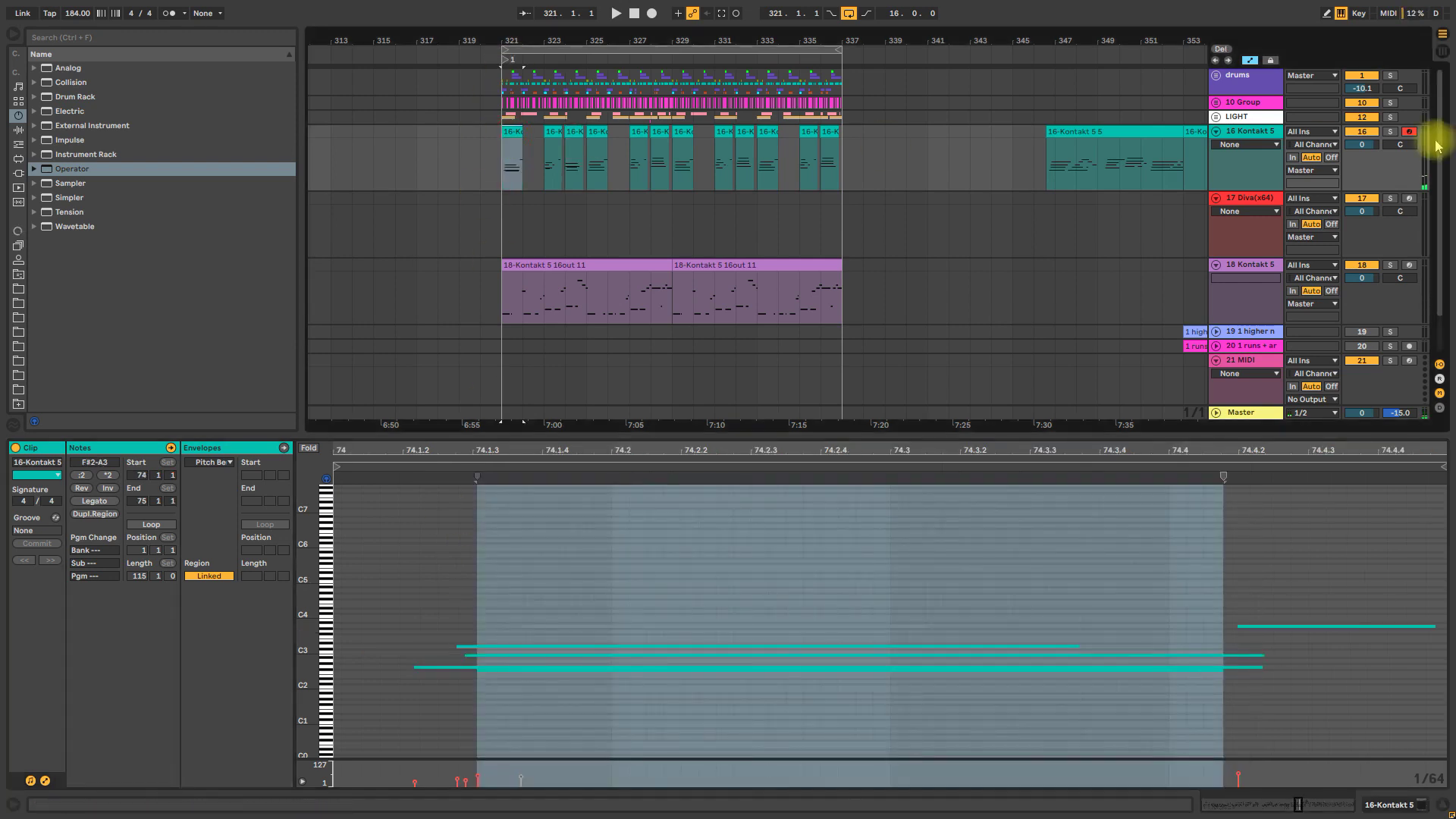
key("space")
left_click(1391, 132)
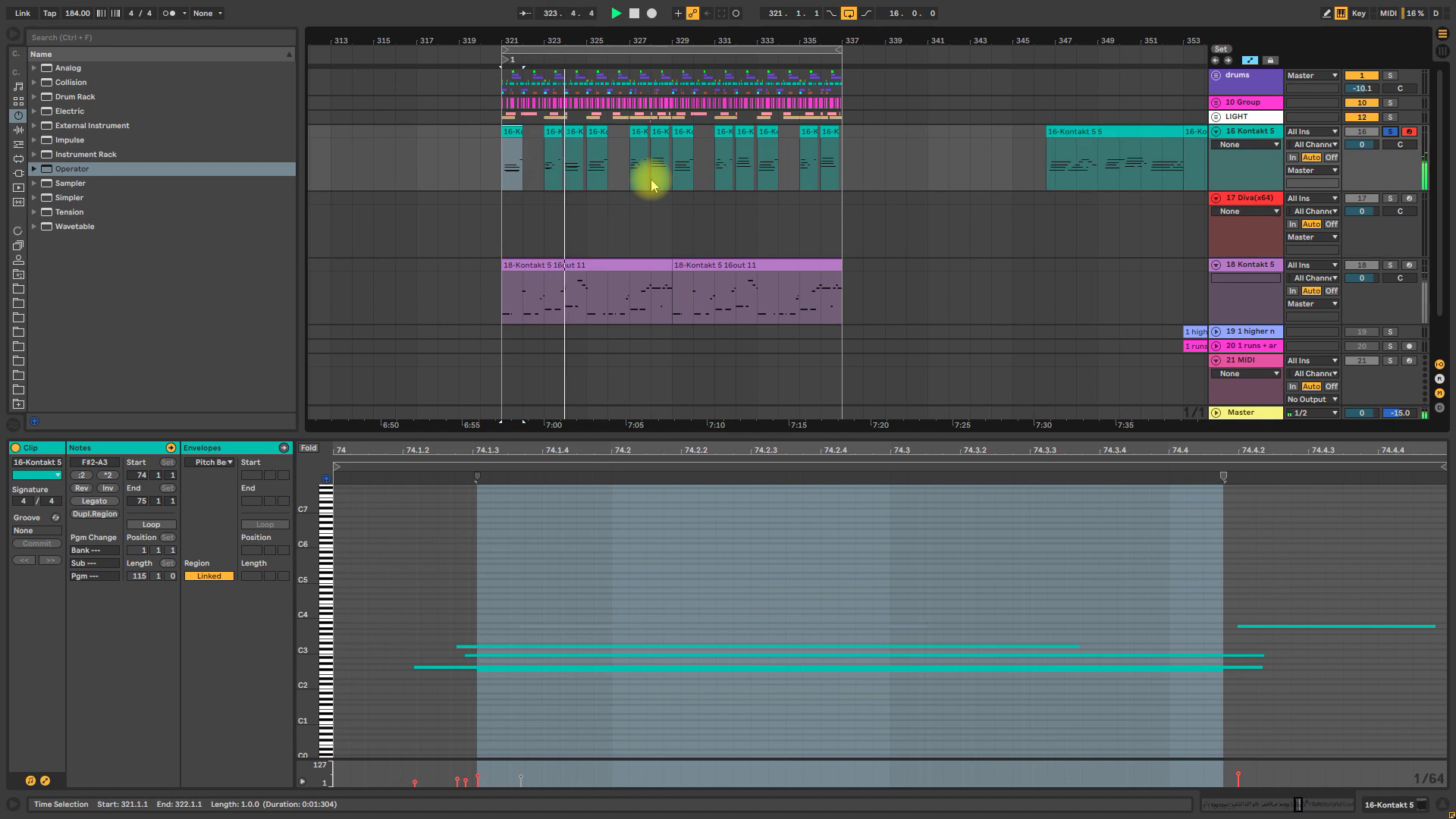
left_click(589, 140)
key("space")
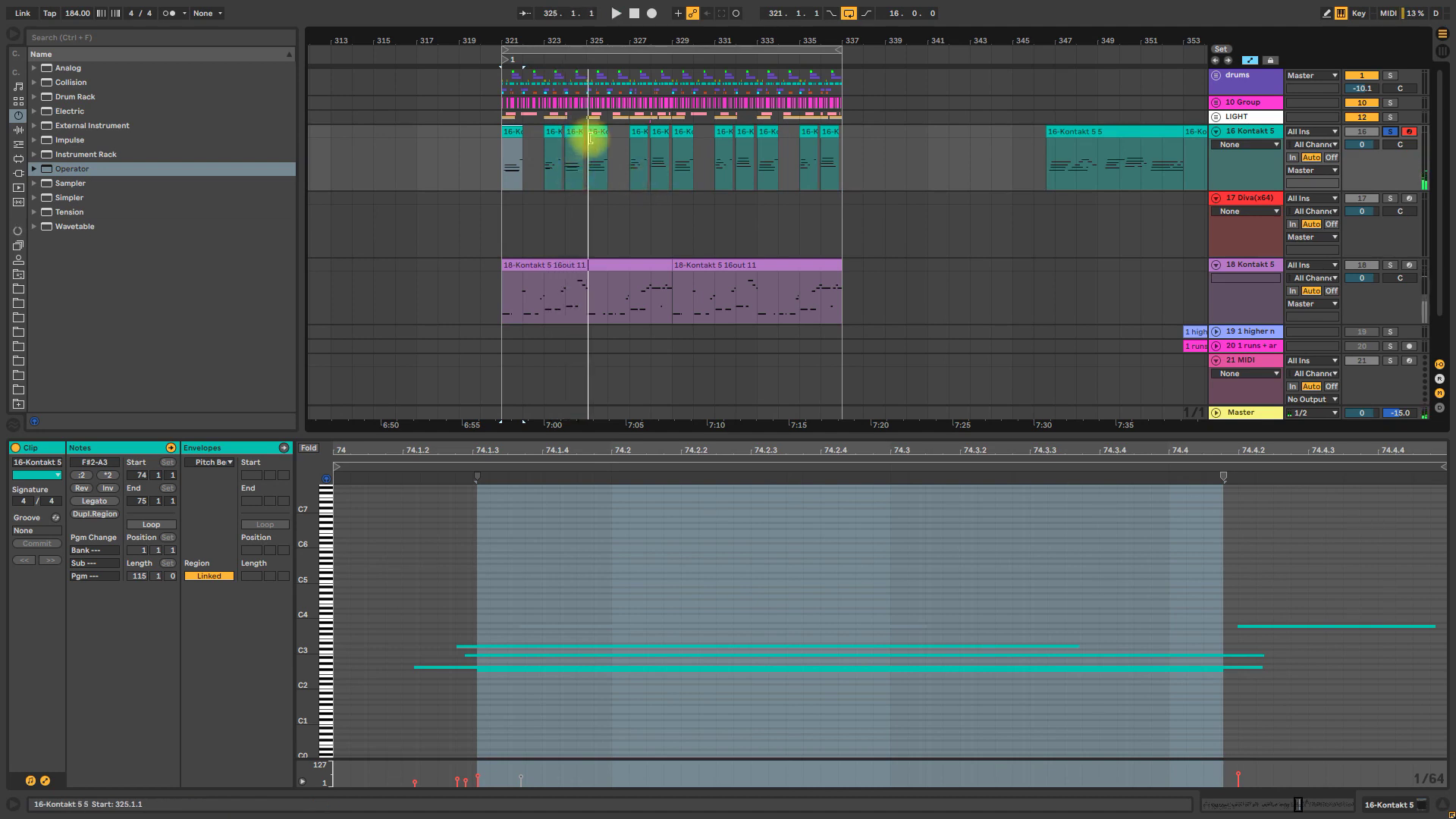
Copy the chord clips from bars 325 to 337 to the 17 Diva track and repeat the revoiced Kontakt chords over that range
left_click(839, 135, "shift")
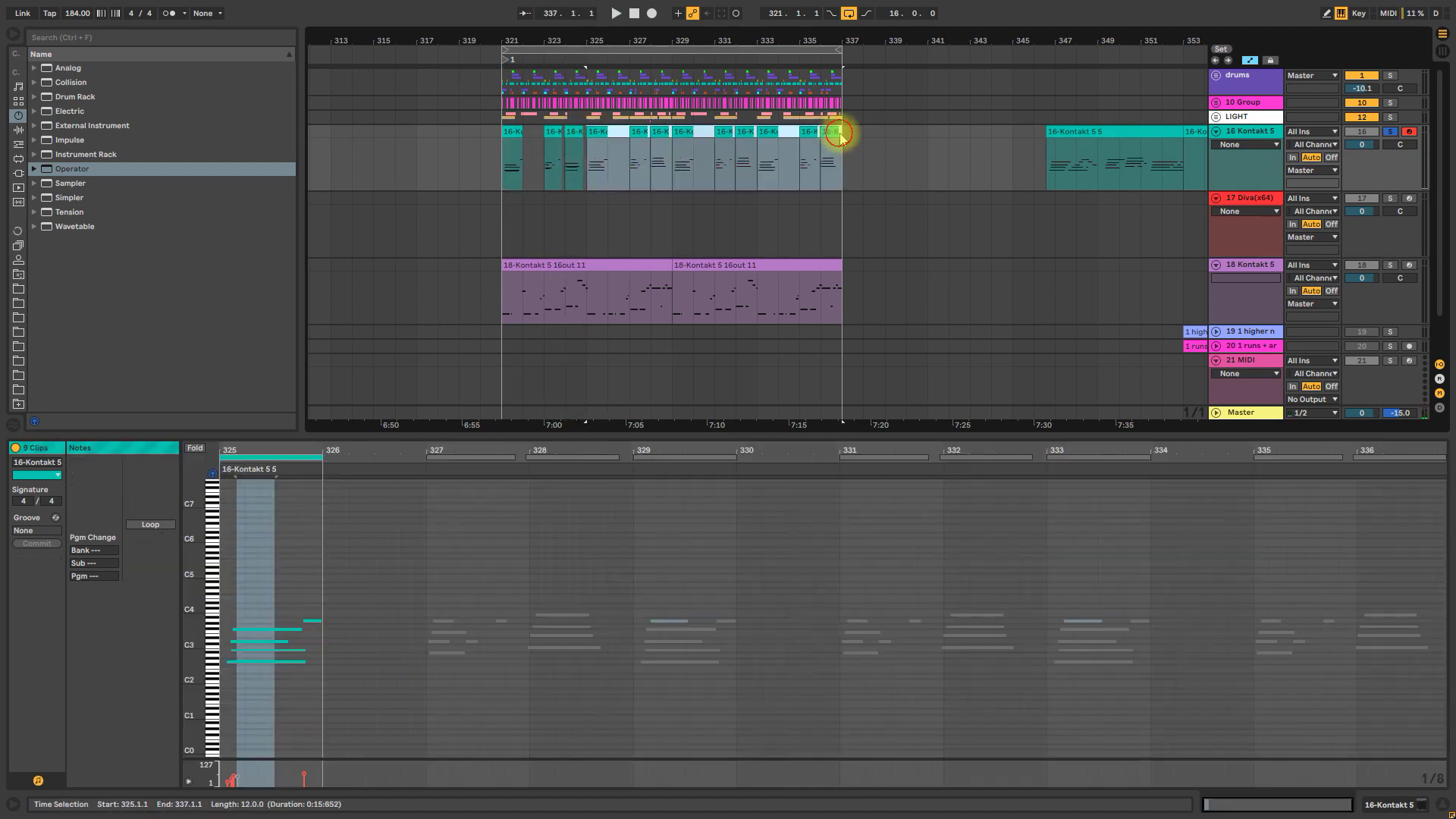
mouse_move(607, 125)
left_mouse_down()
mouse_move(595, 202)
mouse_move(508, 142)
left_mouse_up()
key("ctrl+d")
key("ctrl+d")
key("ctrl+d")
left_click(502, 146)
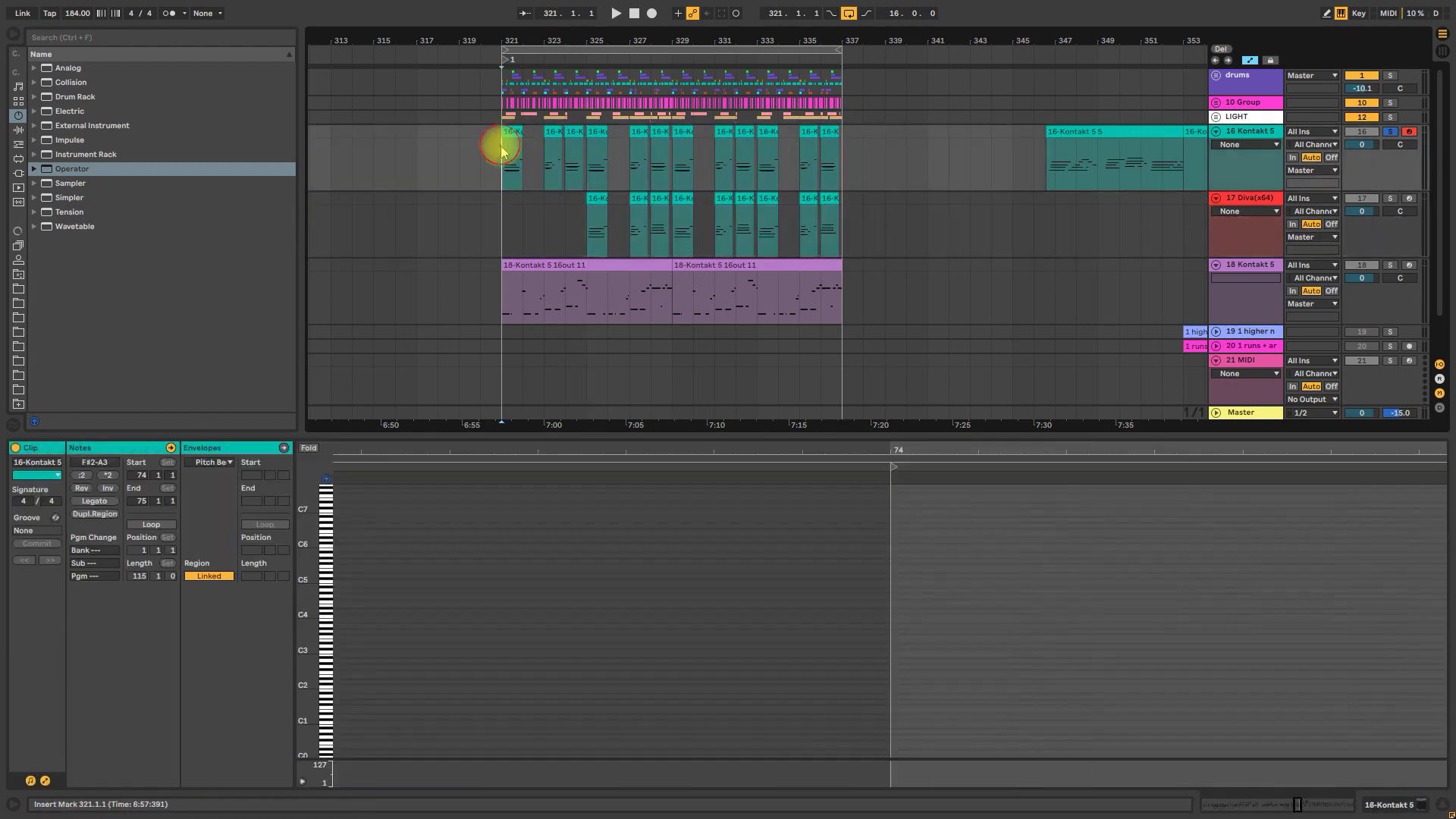
Copy the 17 Diva track's chord clips from bars 325 to 329 to bar 321
left_click(1409, 133)
left_click_drag(588, 209, 679, 208)
key("ctrl+c")
left_click(502, 206)
key("ctrl+v")
left_click(502, 204)
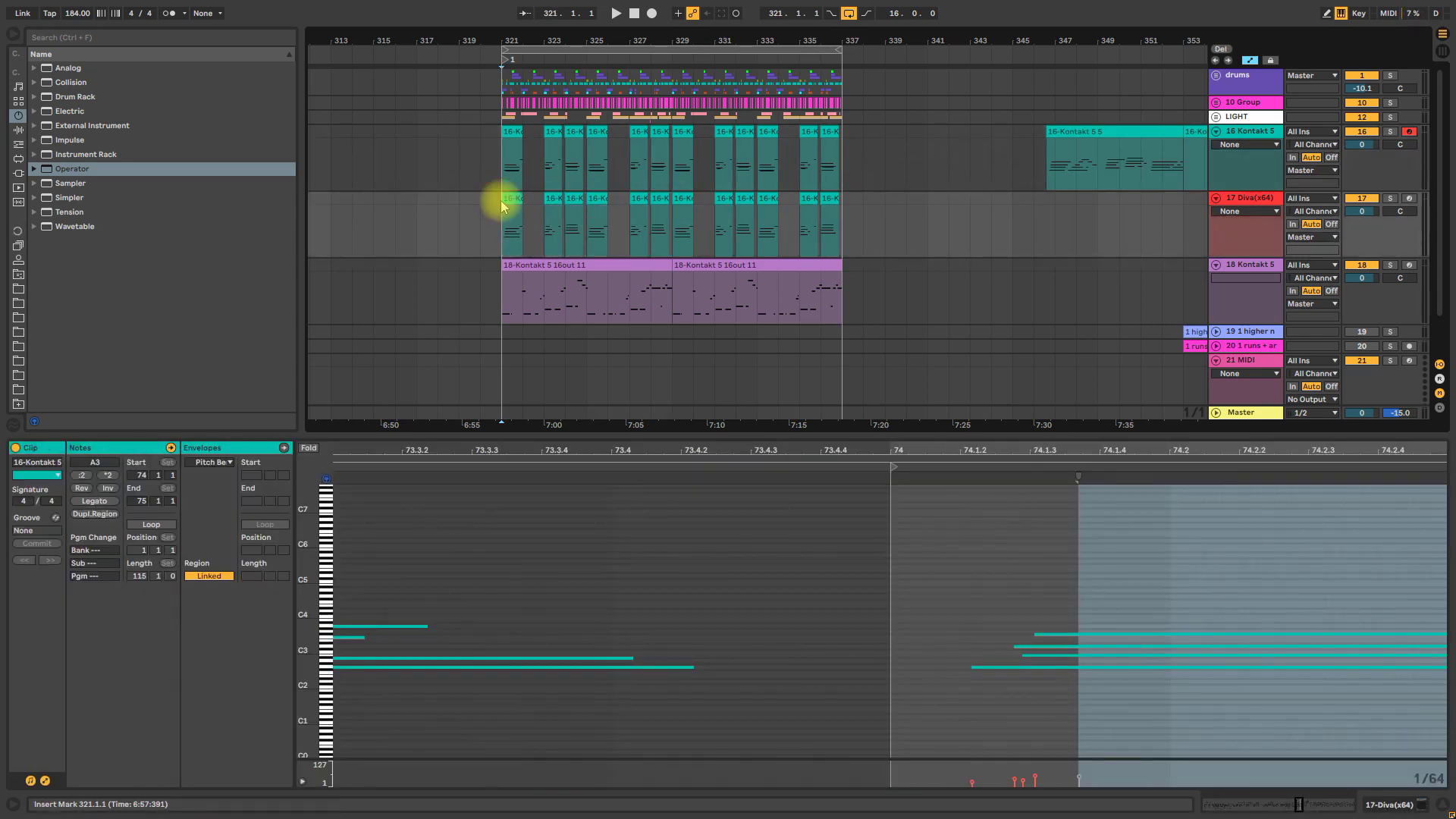
Solo the 17 Diva track and play its chords from bar 321 to hear the layer alone
key("space")
left_click(1390, 198)
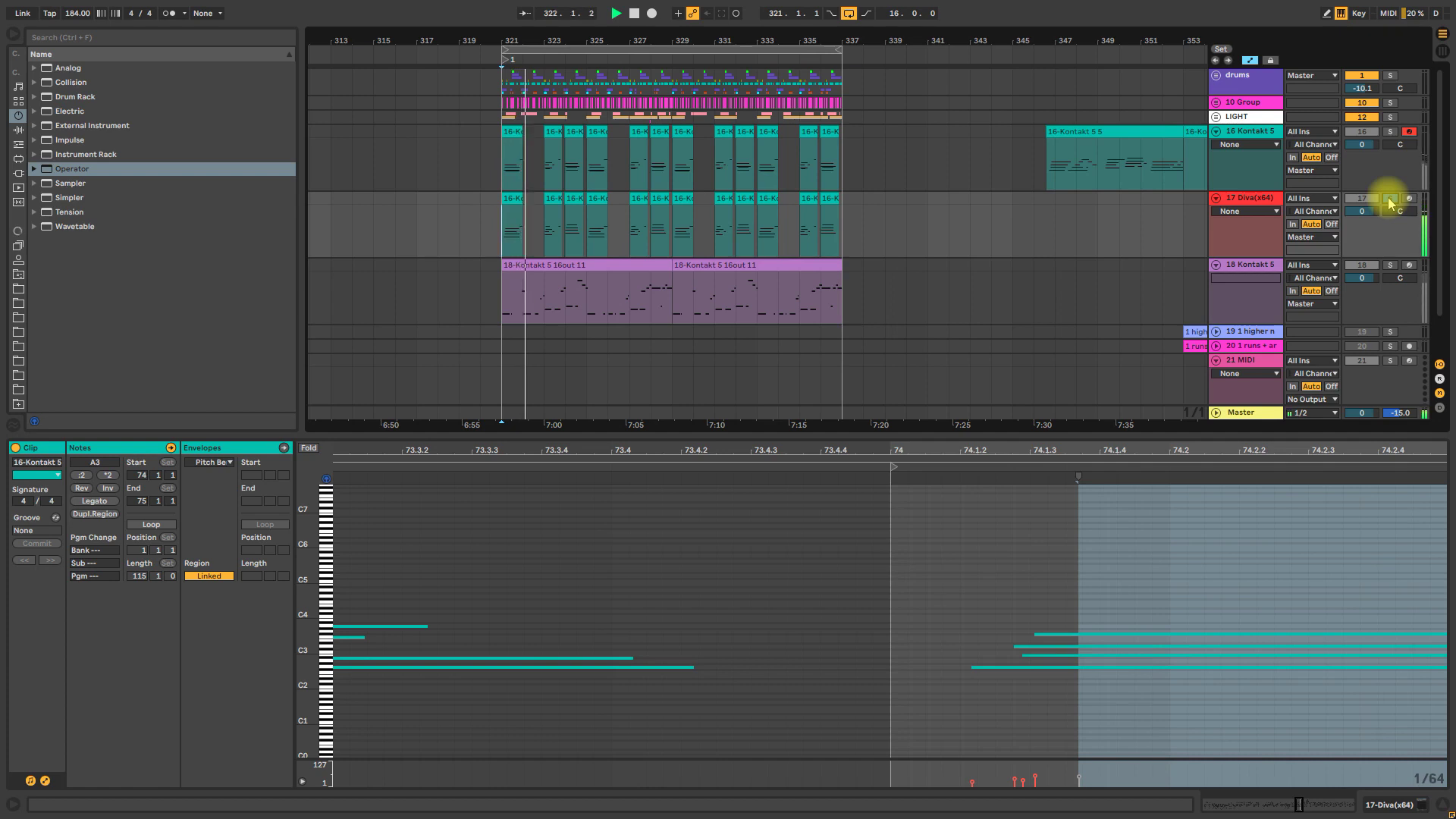
left_click(1239, 202)
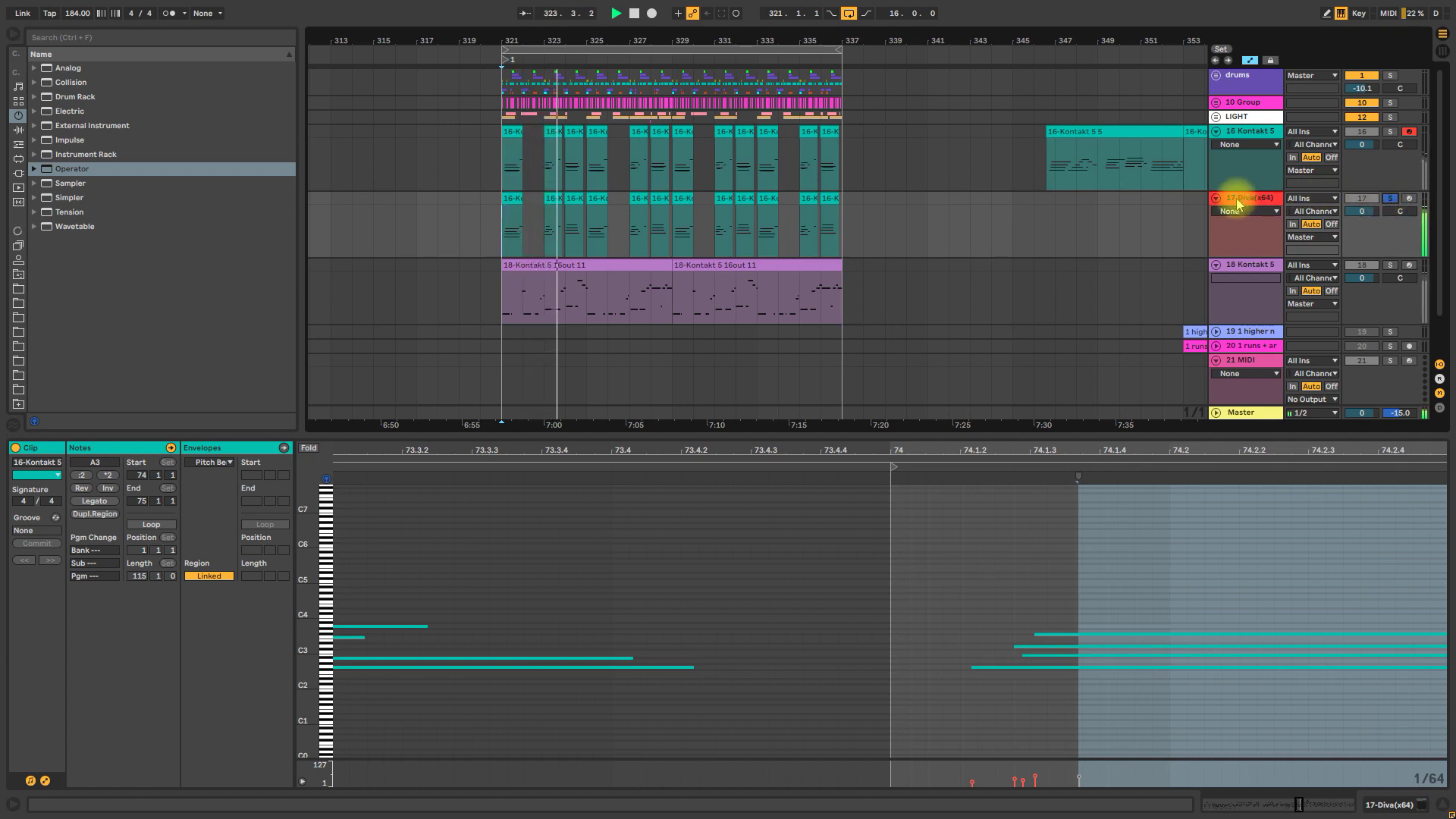
key("space")
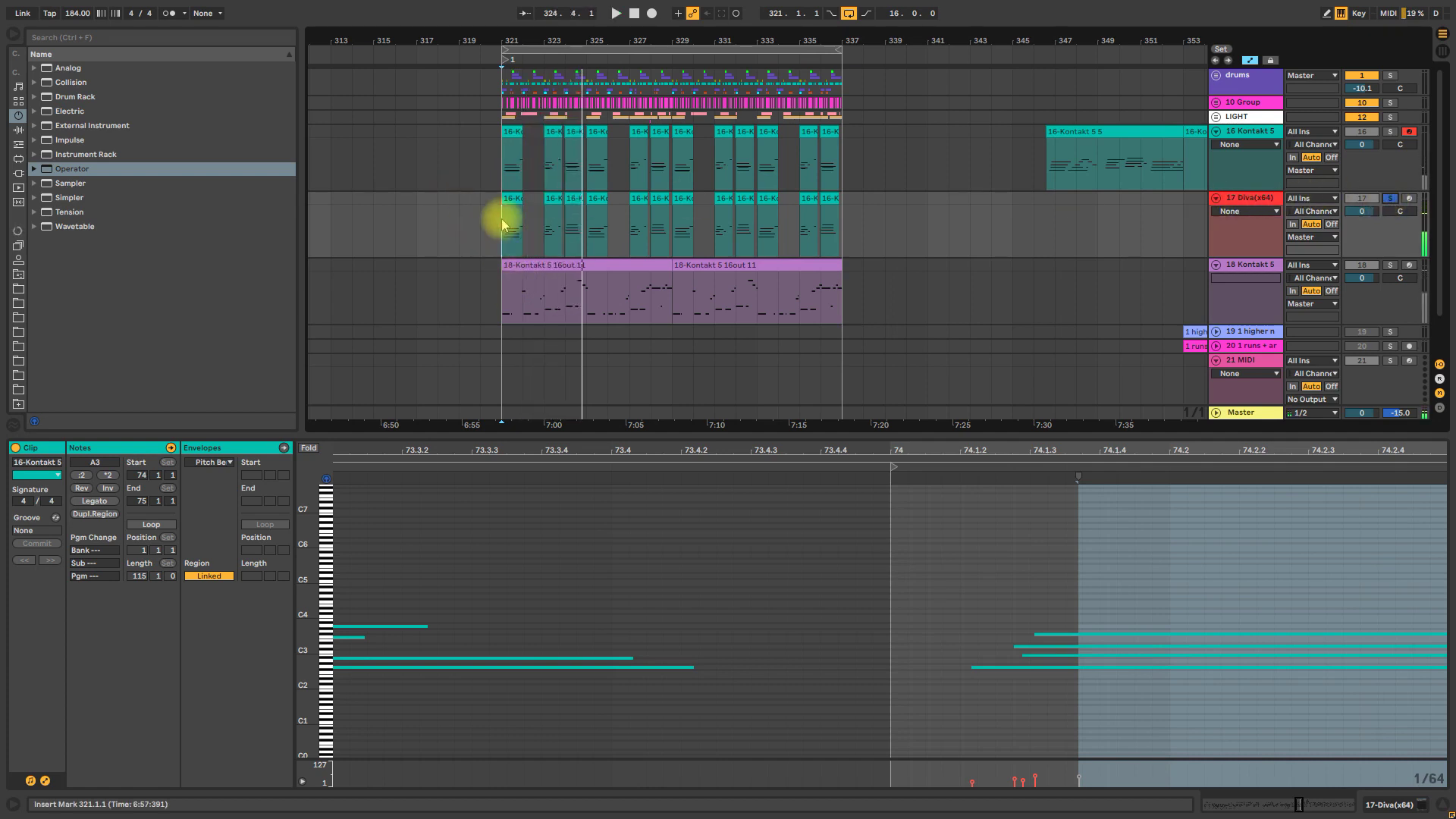
left_click_drag(870, 432, 871, 513)
left_click(1389, 198)
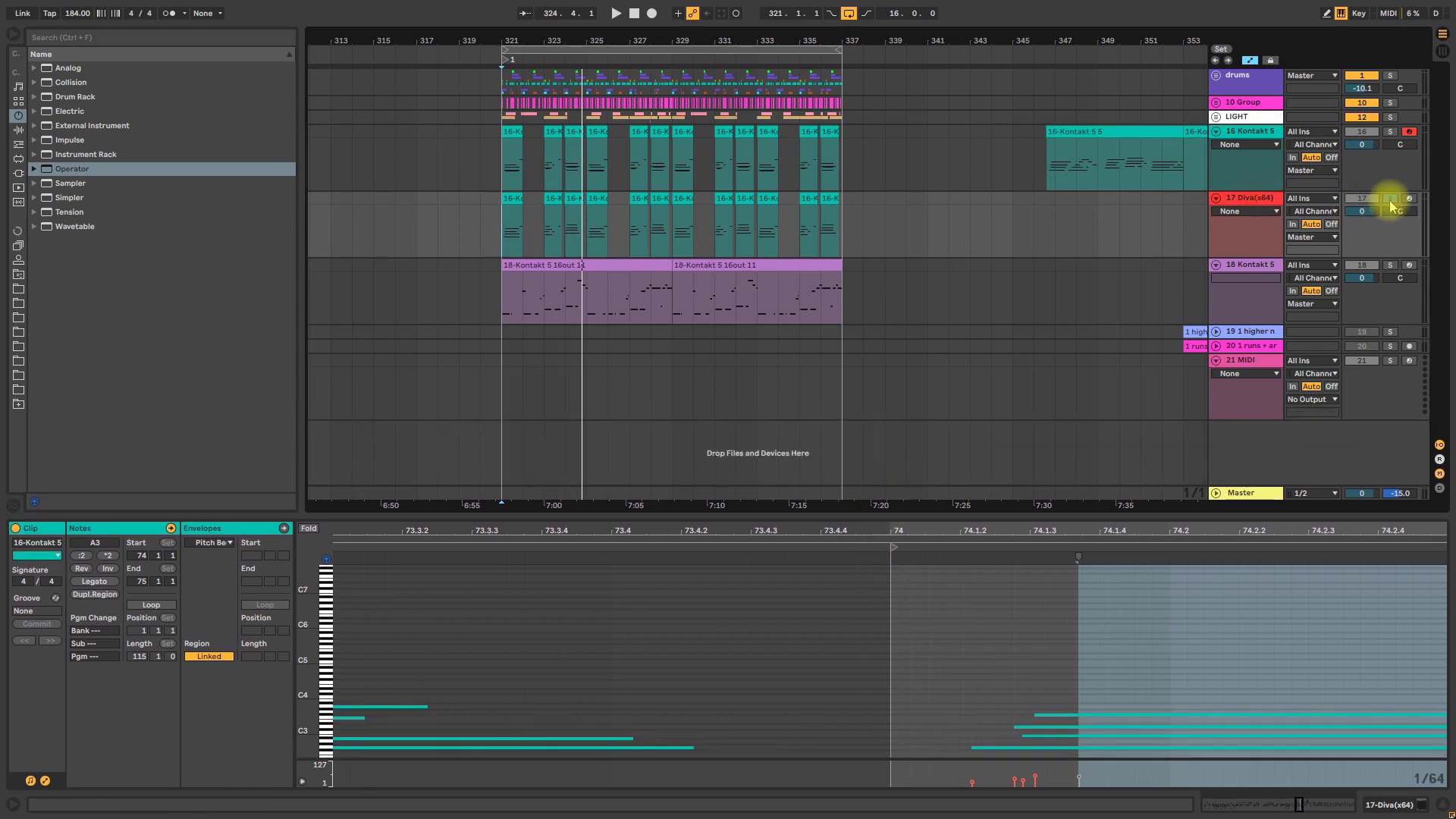
Open the Diva synth on the 17 Diva track, adjust its oscillator ranges and waveforms, and set oscillator 2's volume to 100
left_click(1395, 805)
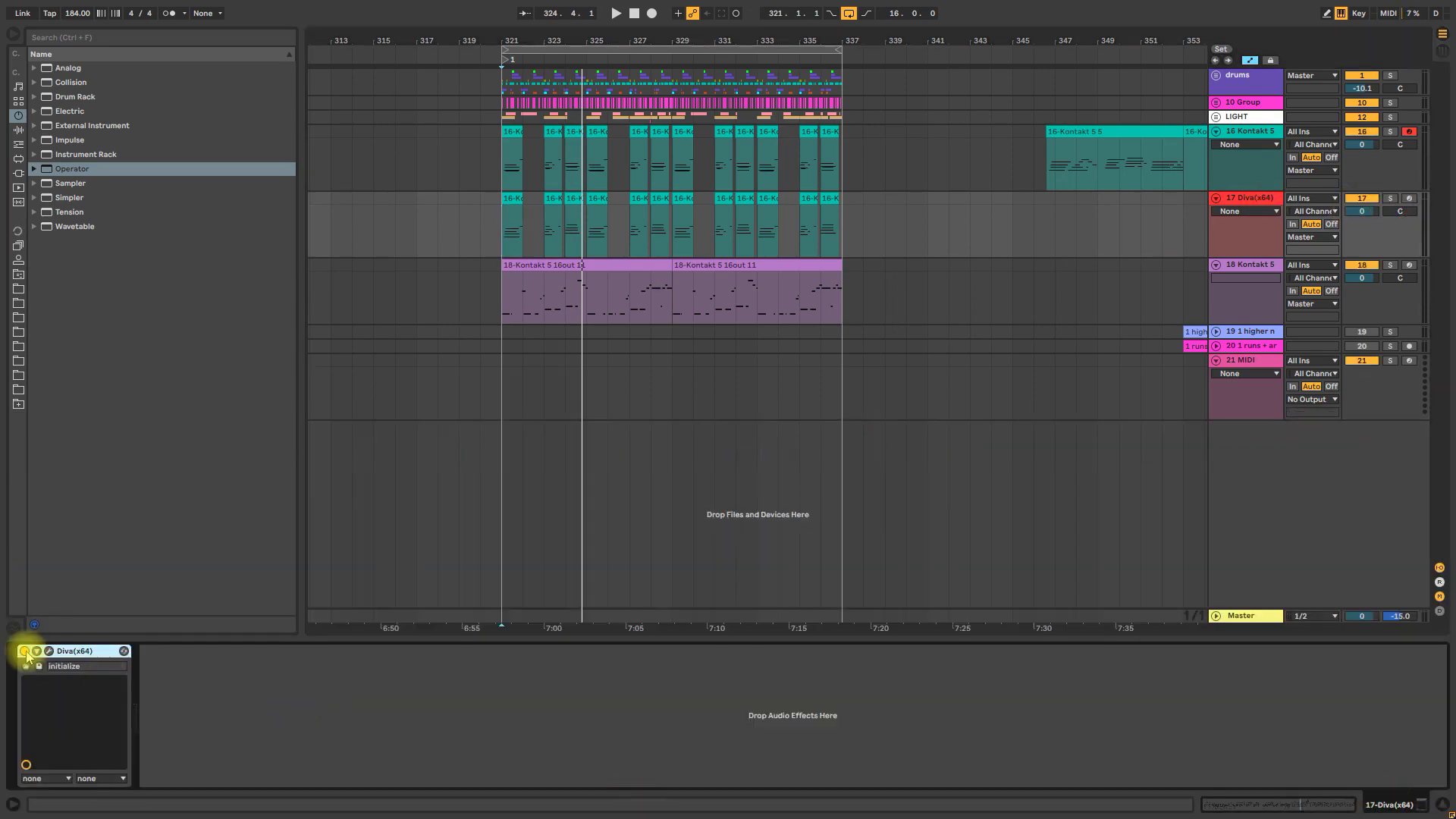
left_click(49, 651)
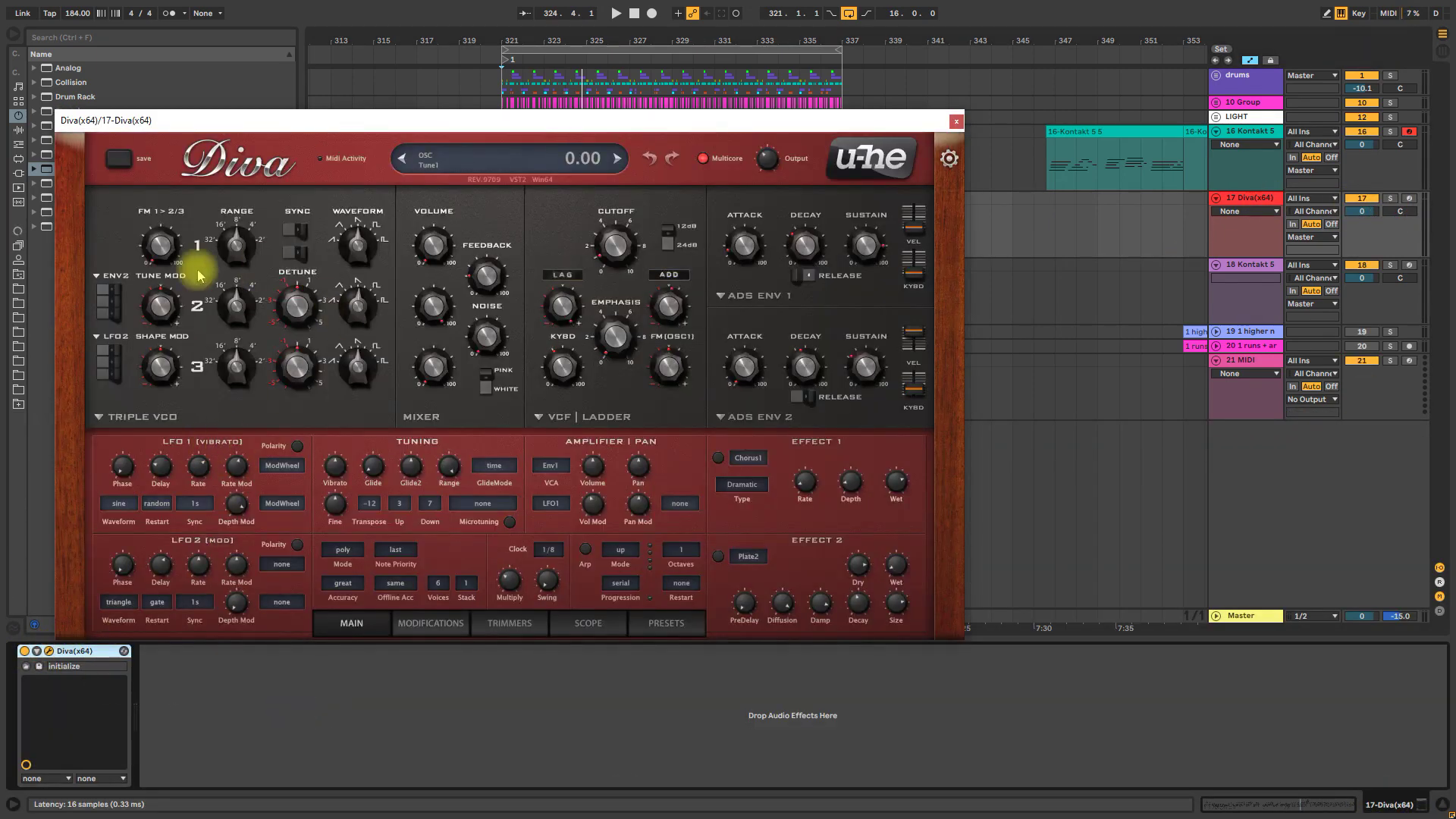
left_click_drag(238, 235, 237, 185)
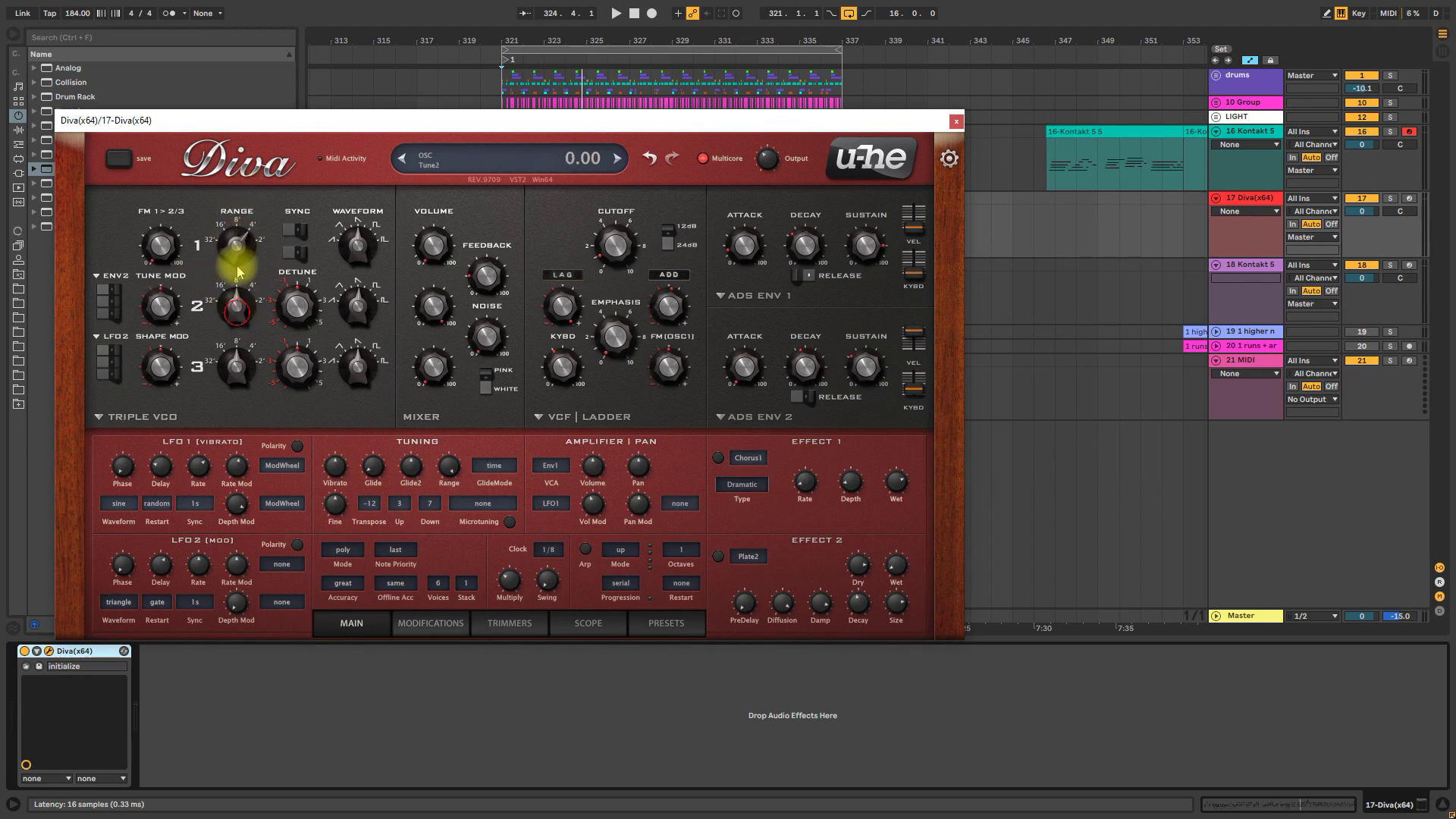
left_click_drag(245, 327, 253, 328)
left_click_drag(358, 244, 353, 274)
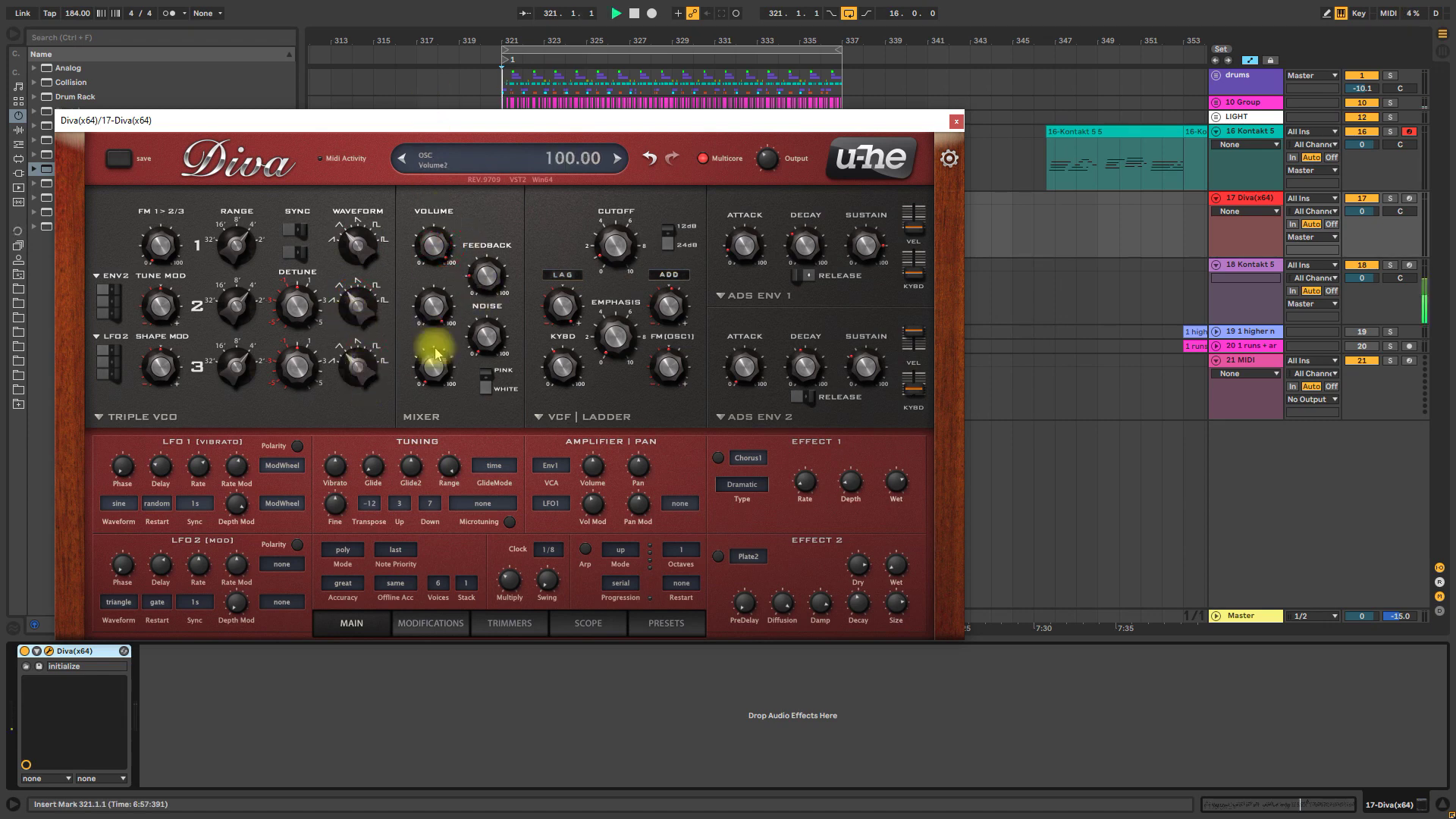
key("space")
Switch both Diva envelopes to the analogue model and set the second envelope's release to 0
left_click(757, 296)
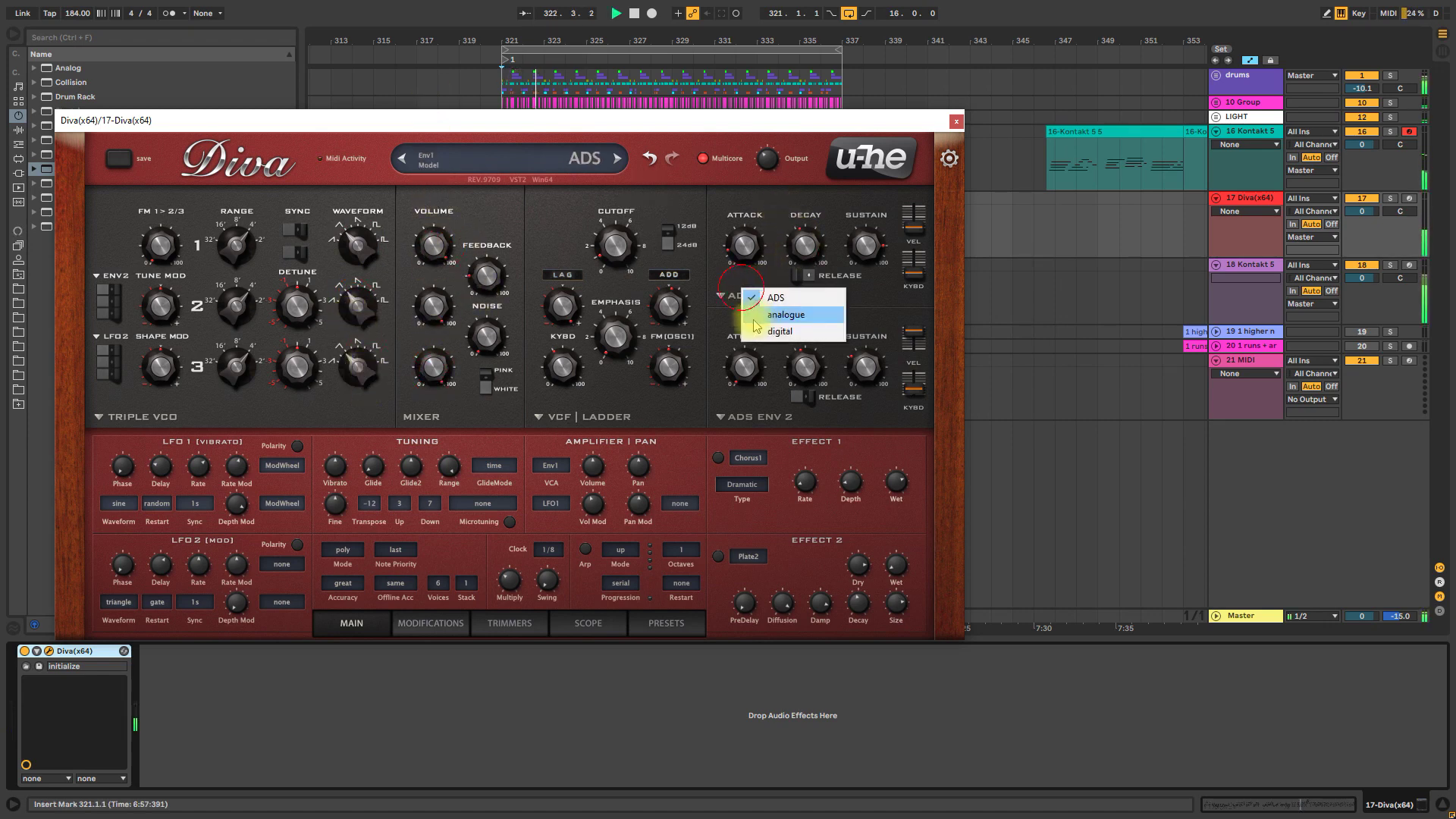
left_click(793, 320)
left_click(756, 419)
left_click(793, 442)
left_click_drag(797, 222, 735, 273)
left_click_drag(797, 370, 826, 423)
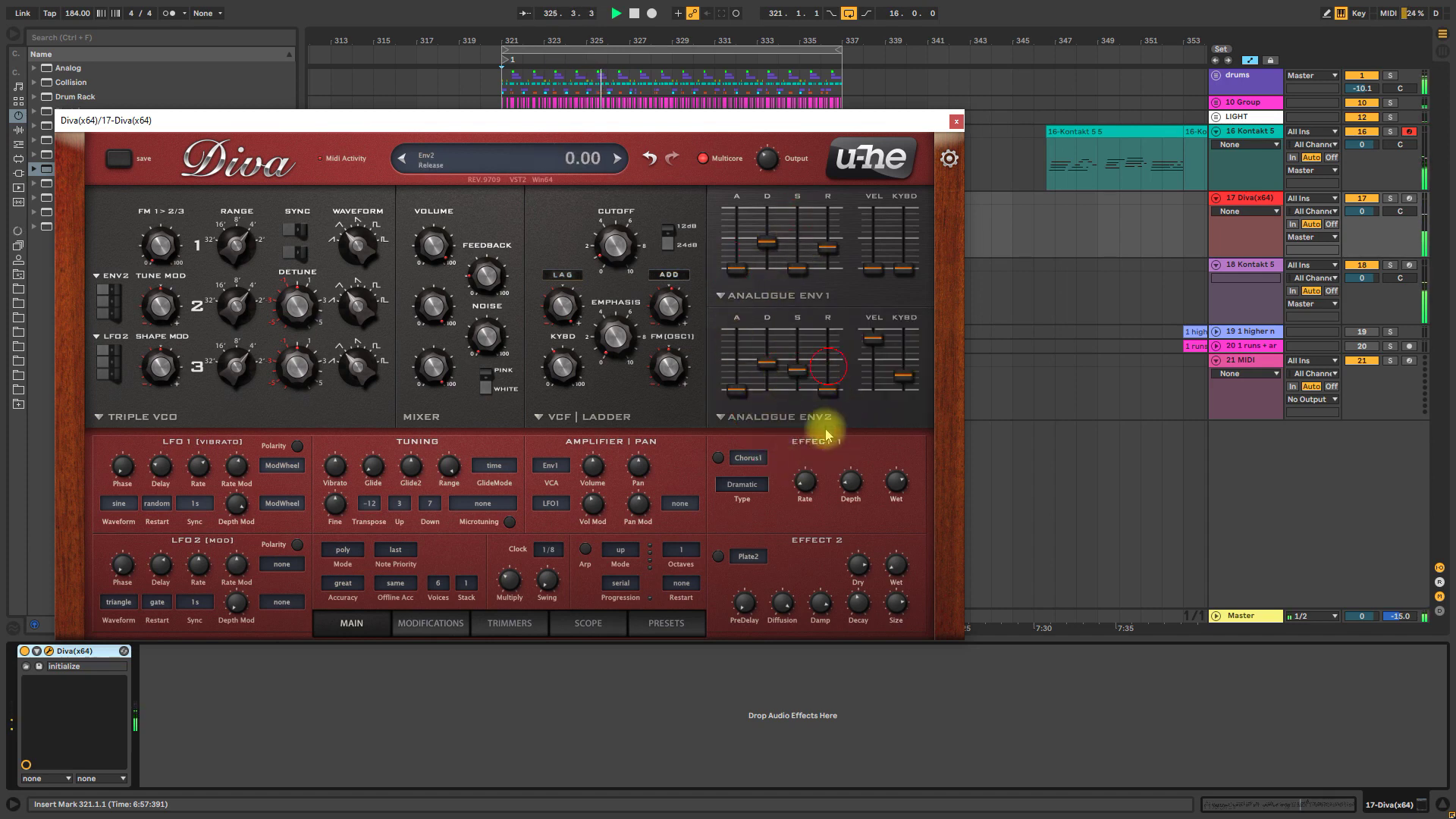
Adjust Diva's filter cutoff, drop both envelopes' sustain and release to minimum, and set envelope 2's decay to 31
left_click_drag(615, 244, 600, 146)
left_click_drag(615, 245, 604, 276)
left_click_drag(825, 244, 829, 412)
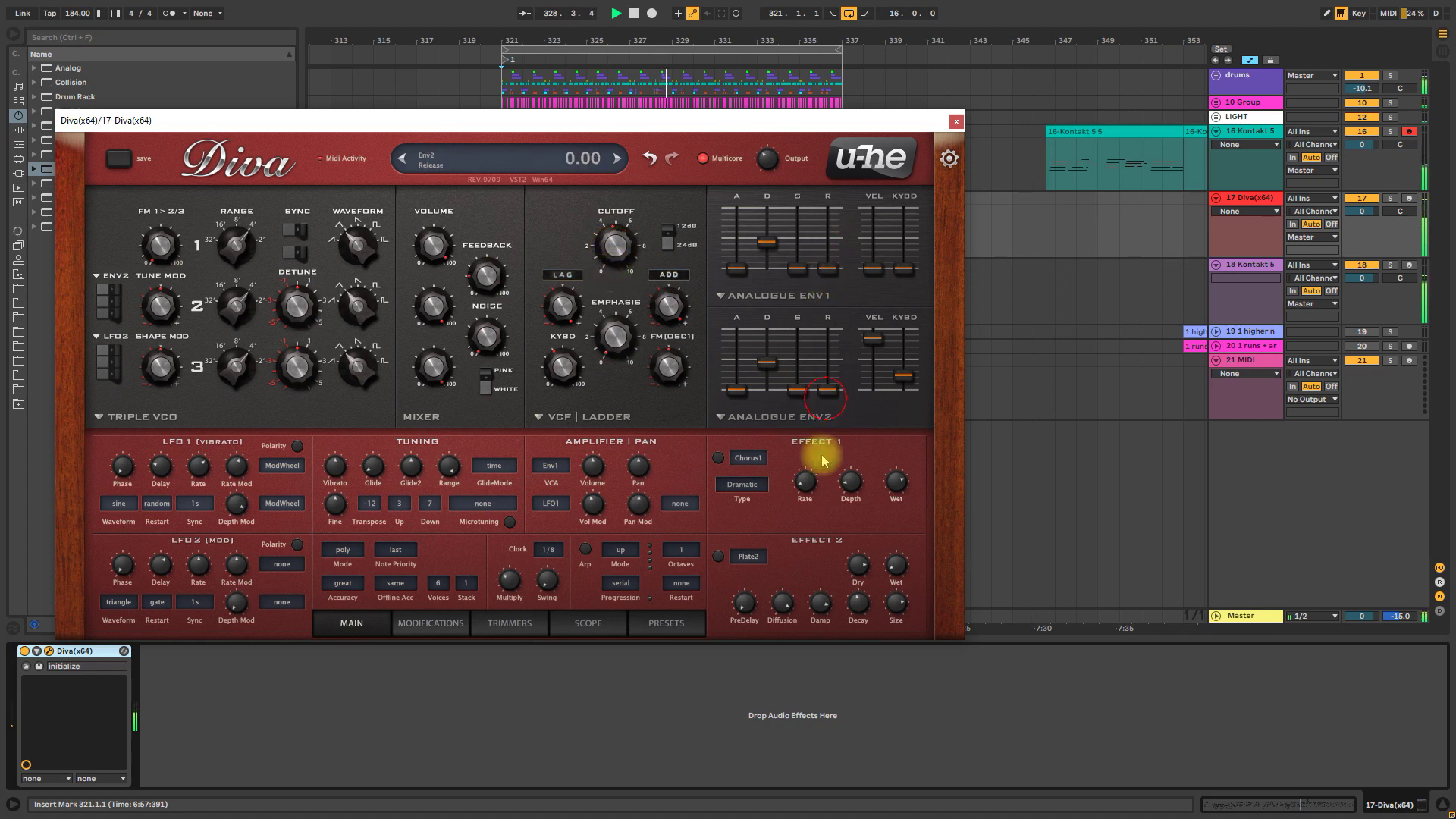
left_click_drag(767, 242, 768, 241)
left_click_drag(767, 362, 769, 371)
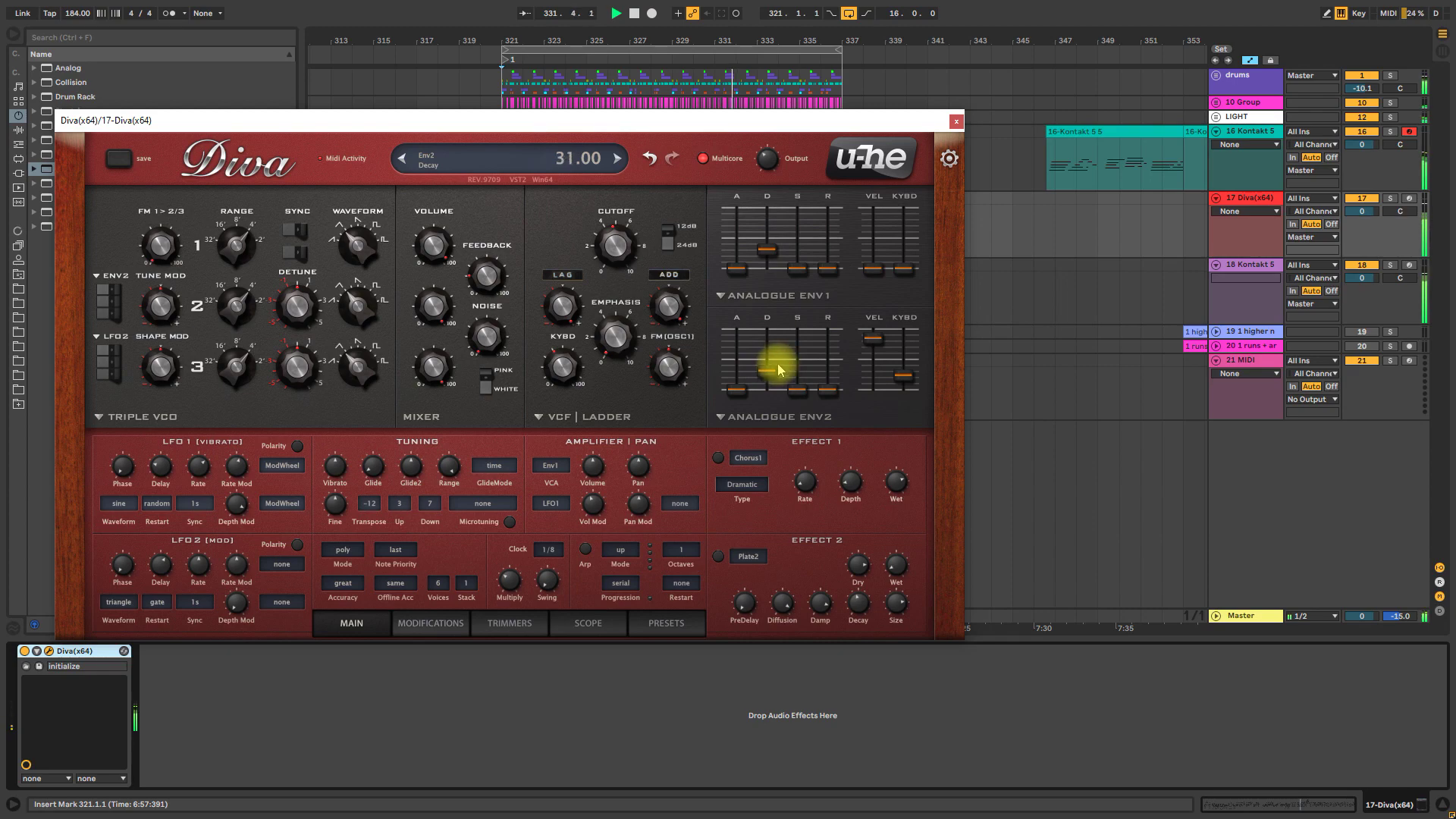
left_click(956, 121)
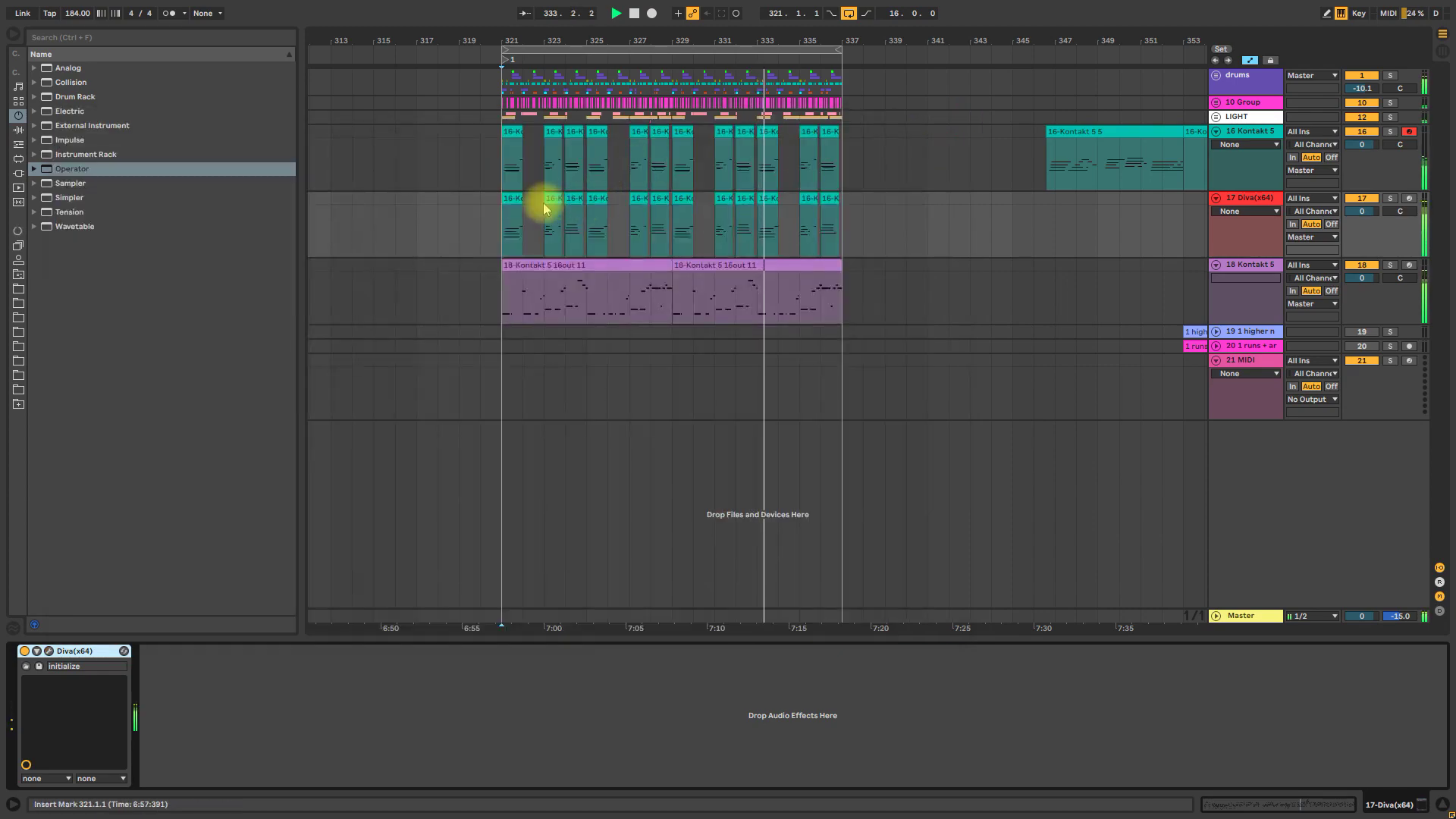
Examine the notes in the 17 Diva track's chord clips at bars 321 and 323 for stray notes
left_click(520, 204)
key("space")
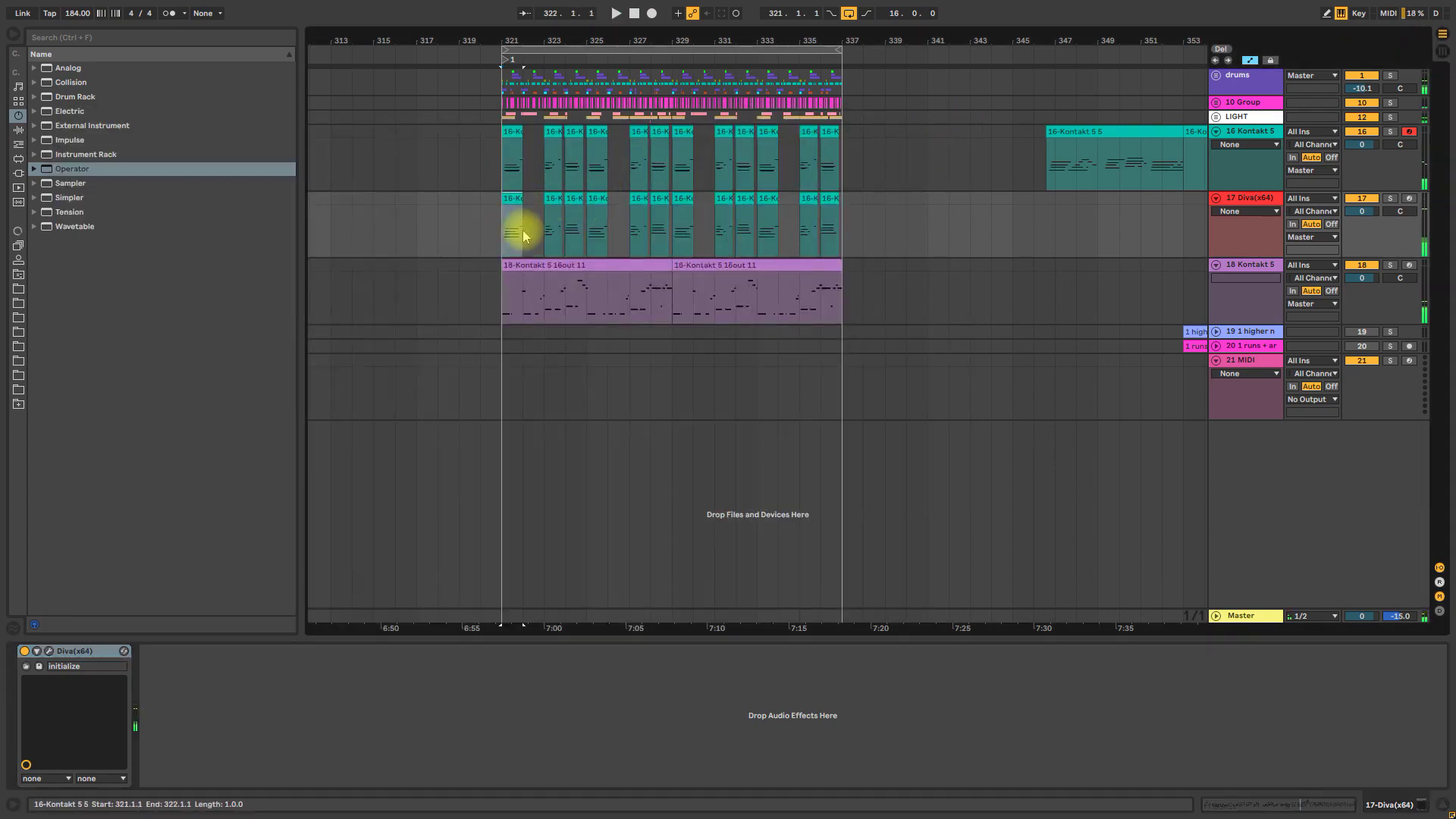
left_click(1249, 802)
left_click(1303, 659)
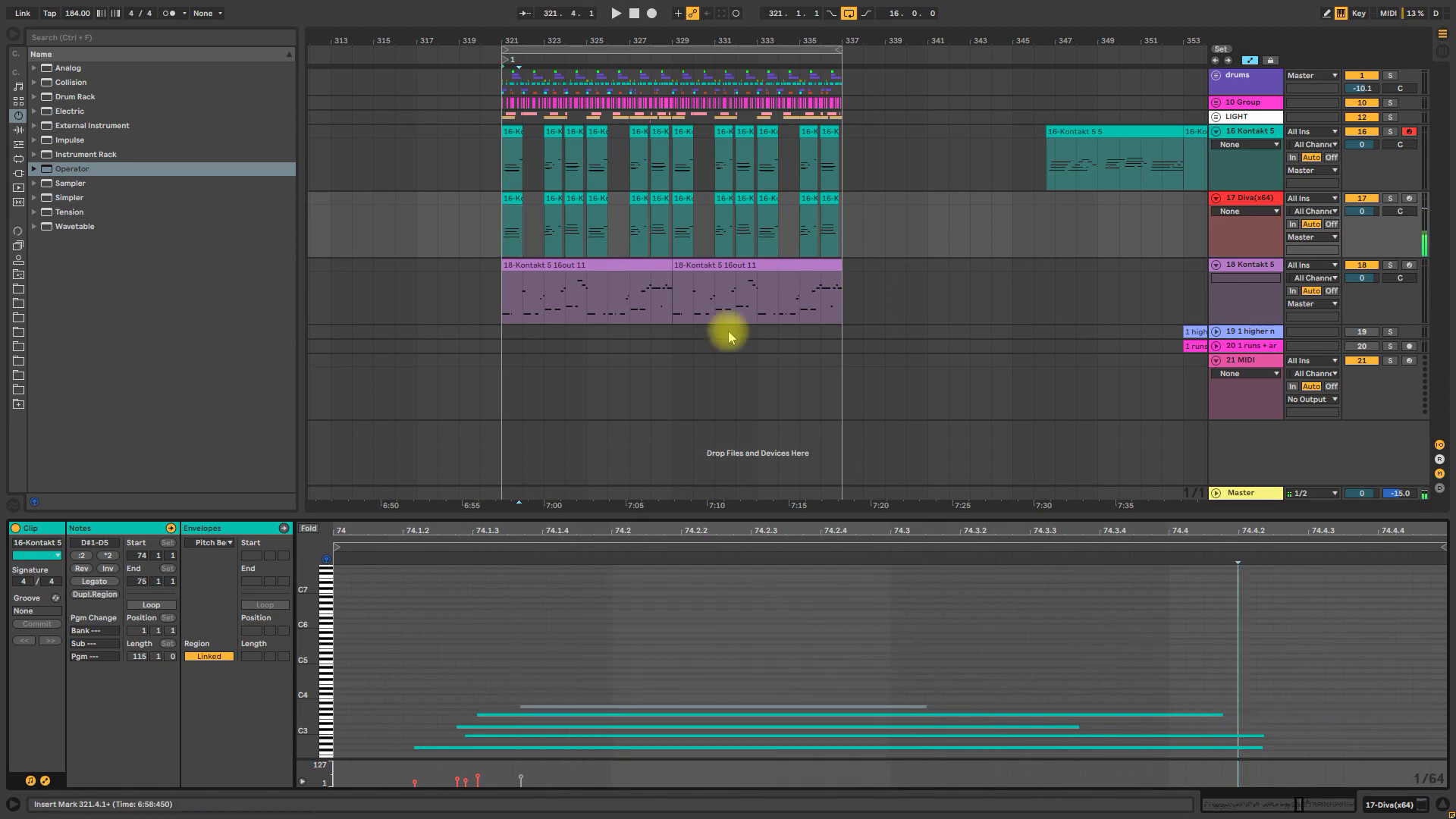
left_click(555, 203)
left_click(953, 678)
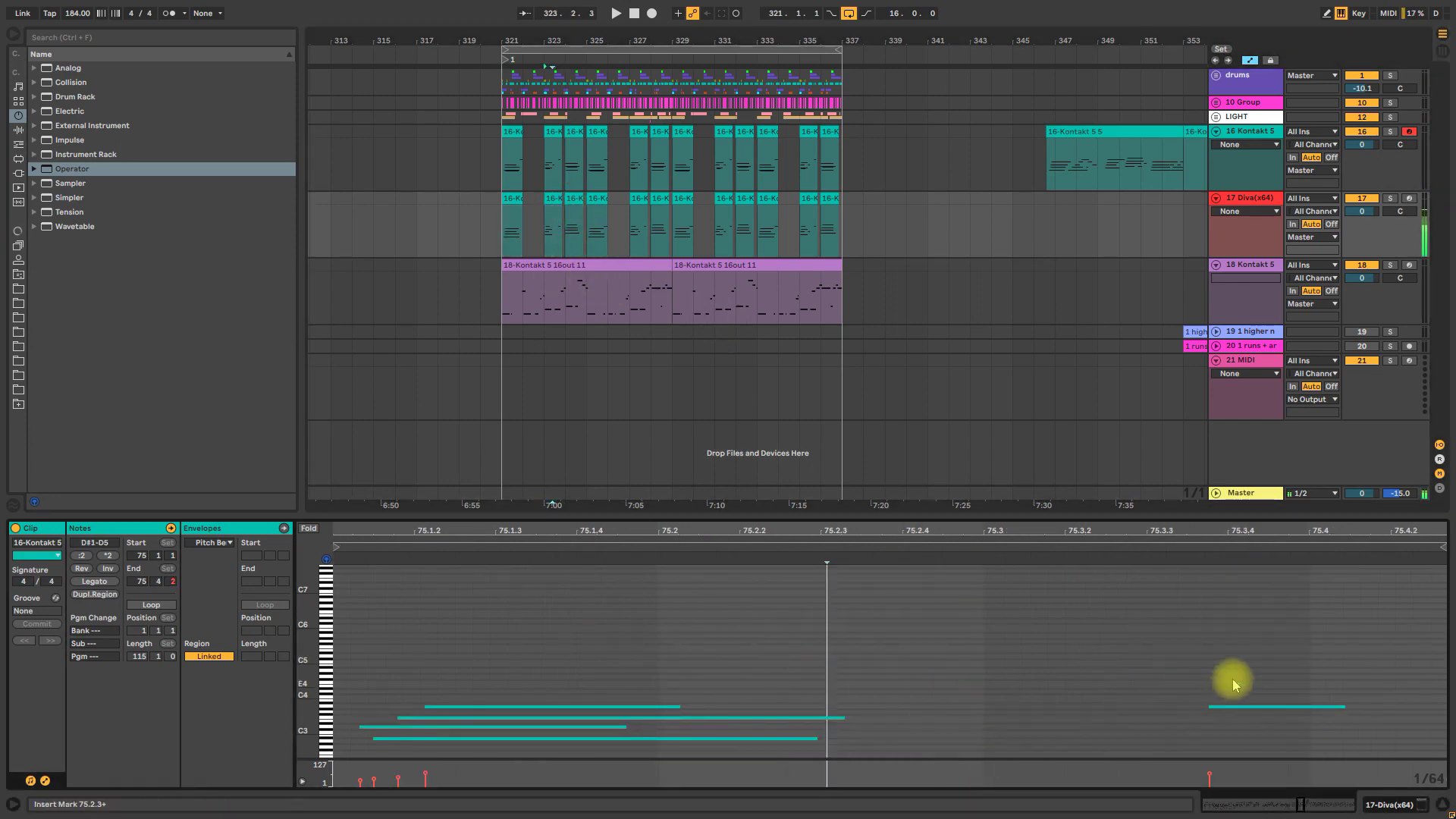
left_click(1232, 679)
Delete the 17 Diva track's clips from bars 325 to 337 and fill that range with three repeats of bars 321 to 325
left_click(588, 200)
left_click_drag(591, 201, 843, 205)
key("Delete")
left_click(586, 199)
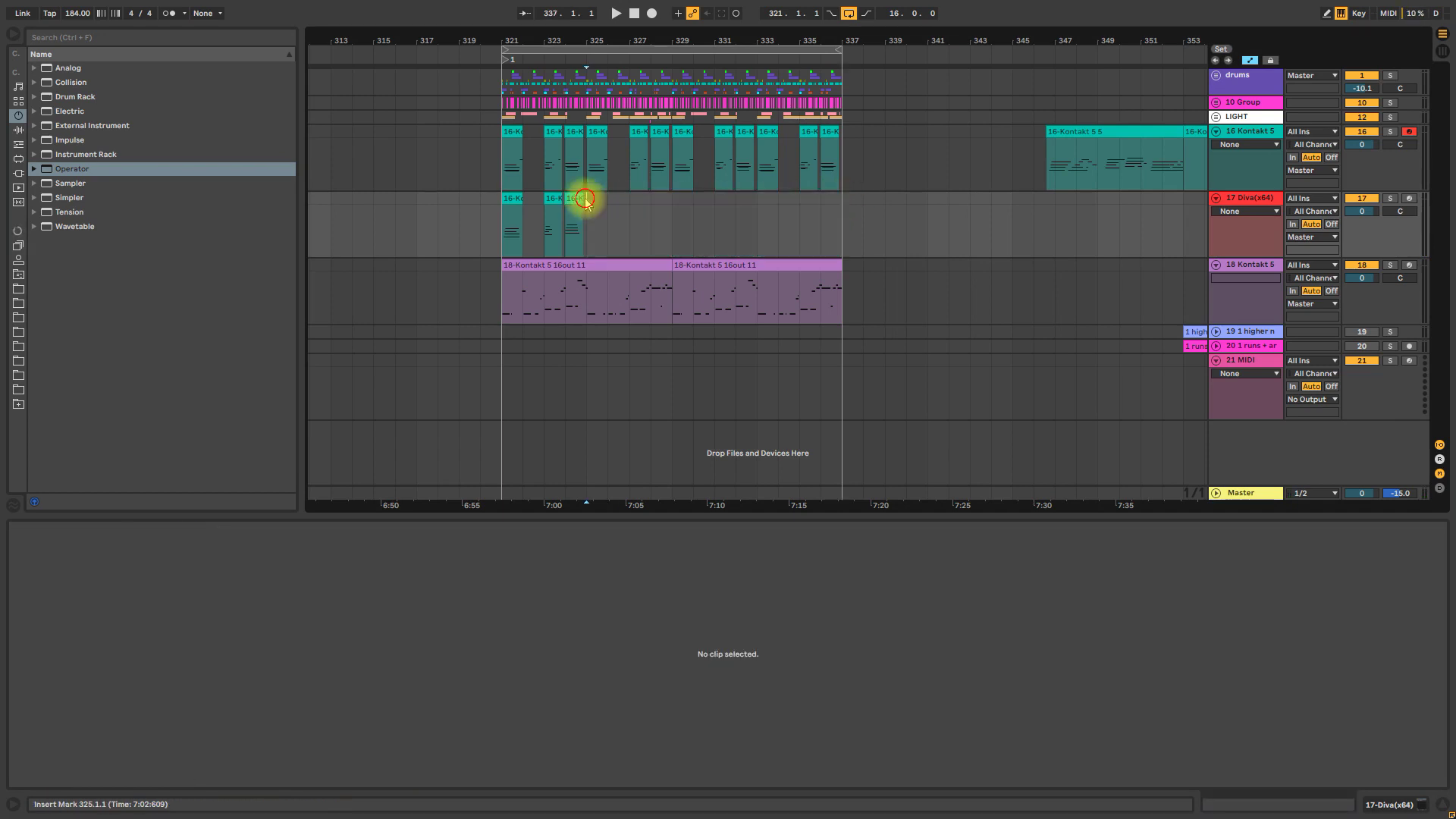
left_click(505, 199)
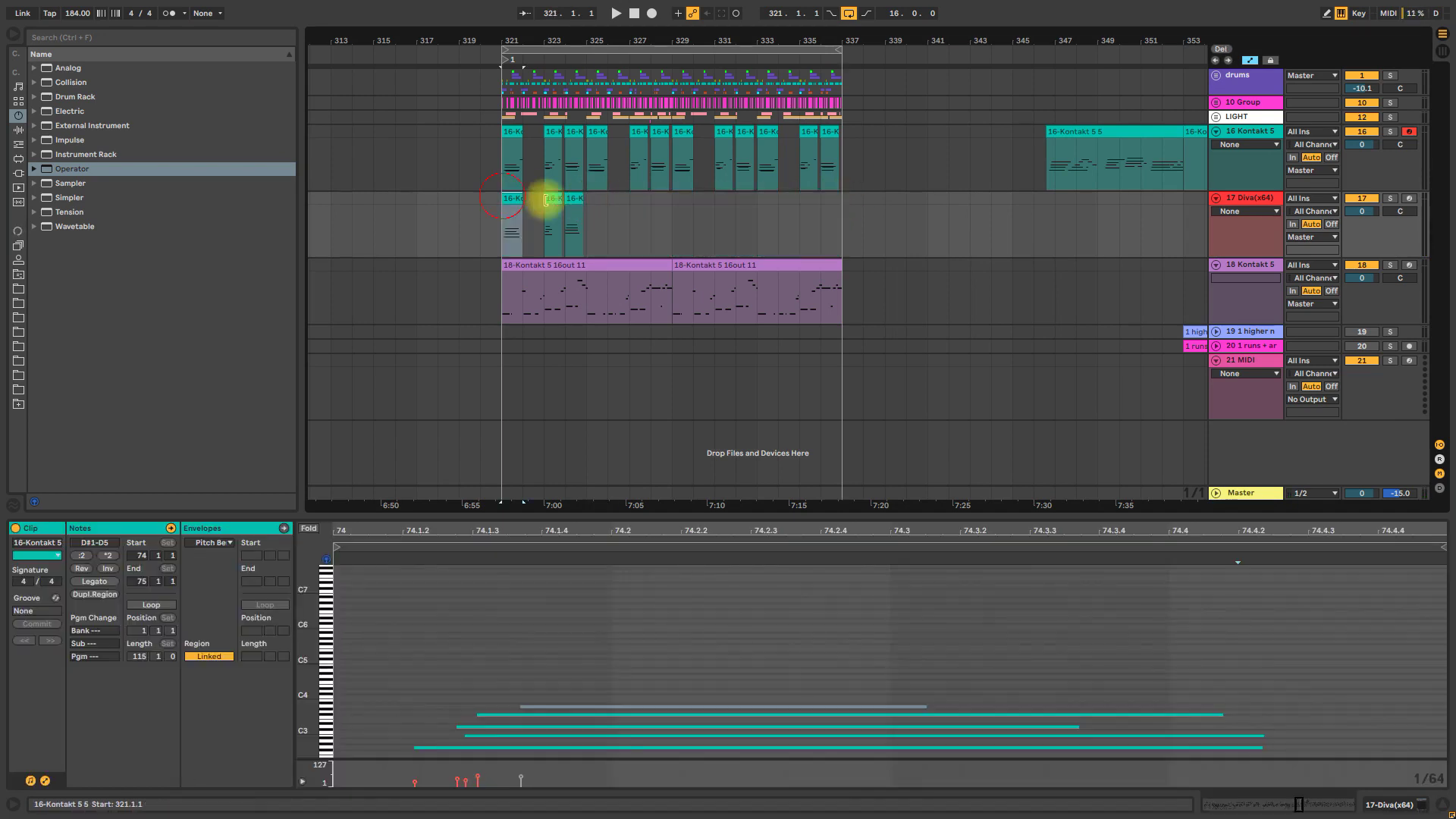
left_click(593, 203, "shift")
key("ctrl+d")
key("ctrl+d")
key("ctrl+d")
left_click(504, 200)
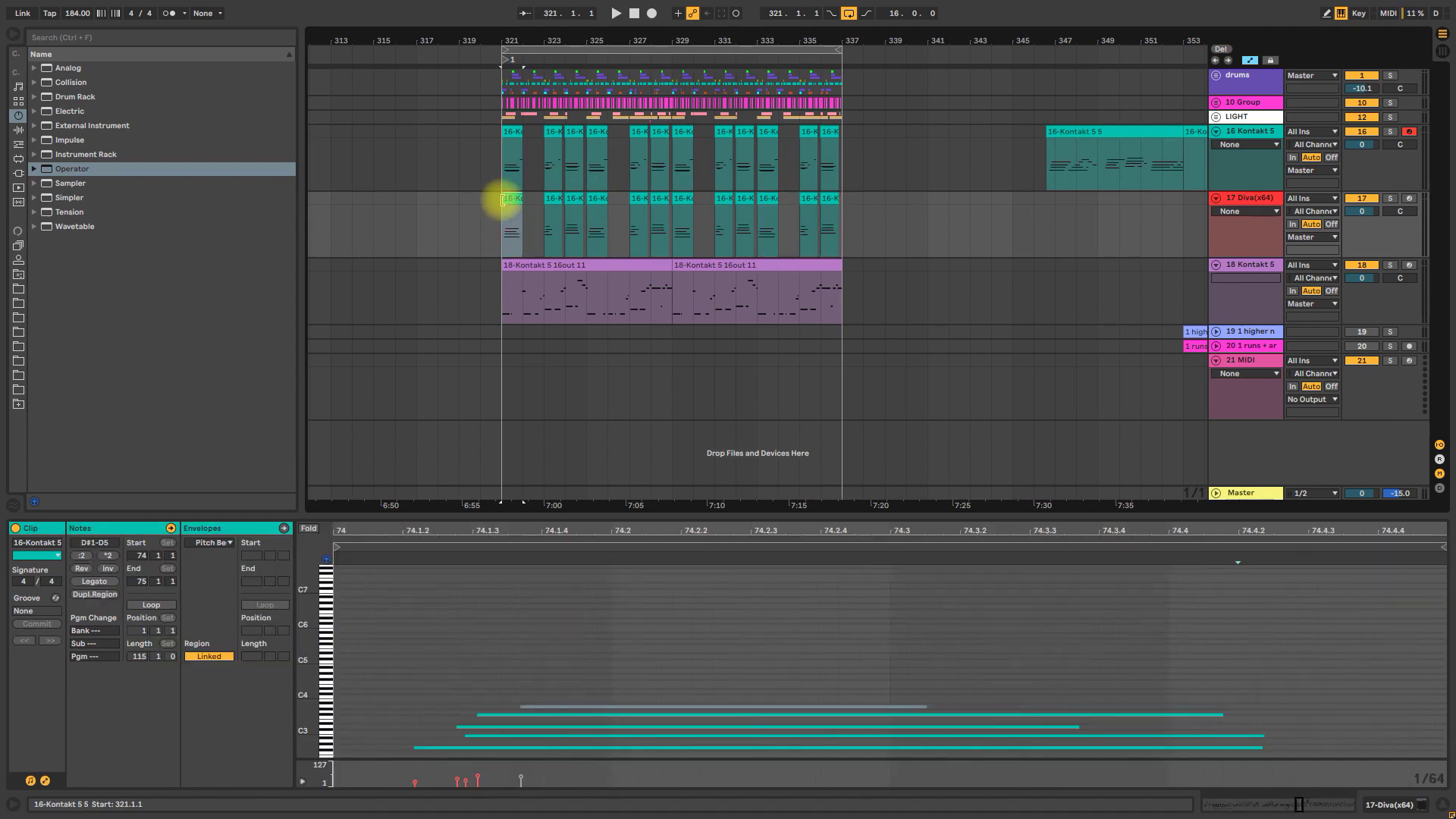
Play the loop and add a Delay audio effect after Diva on the 17 Diva track
left_click(1422, 805)
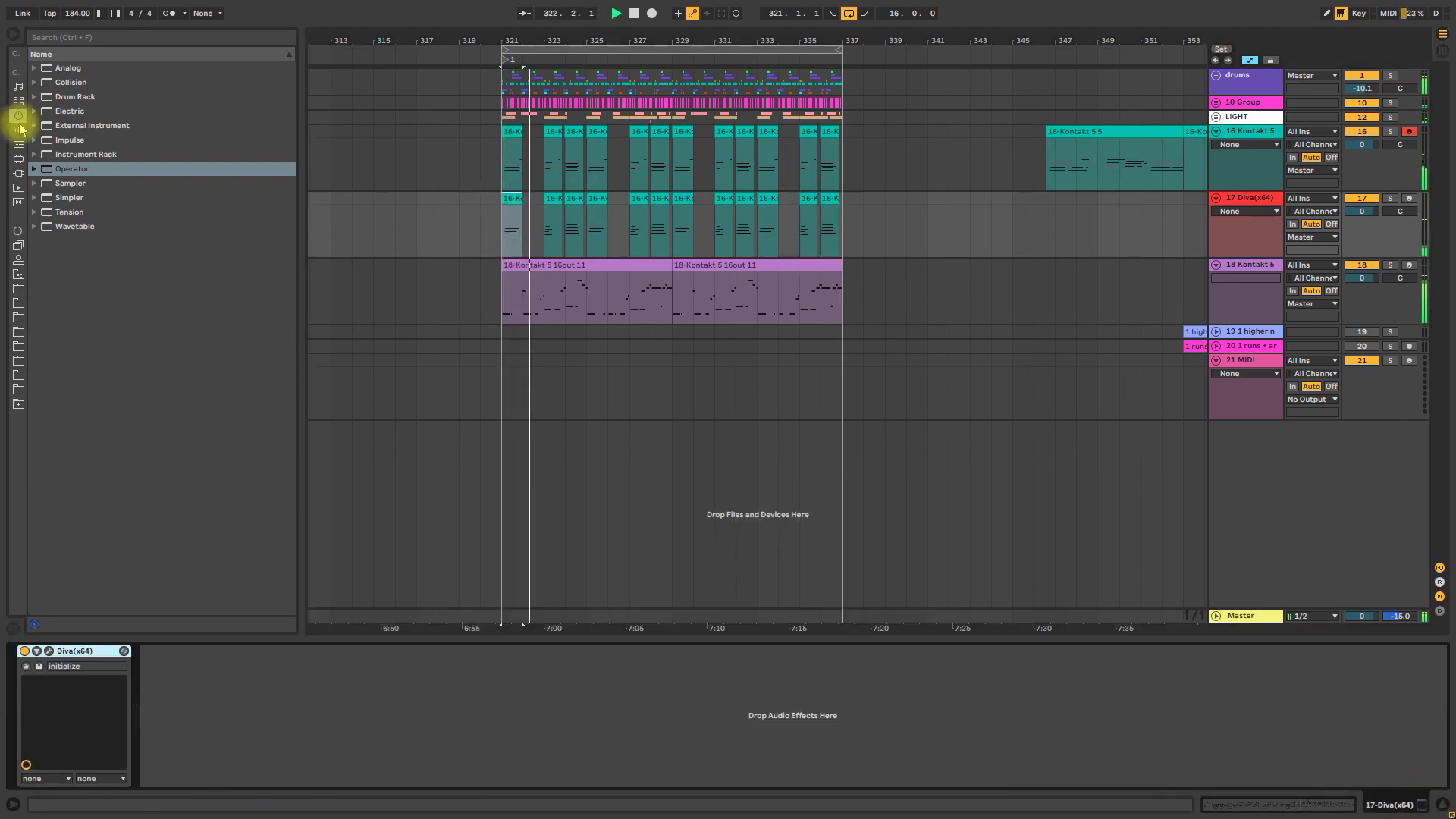
left_click(18, 130)
left_click(76, 141)
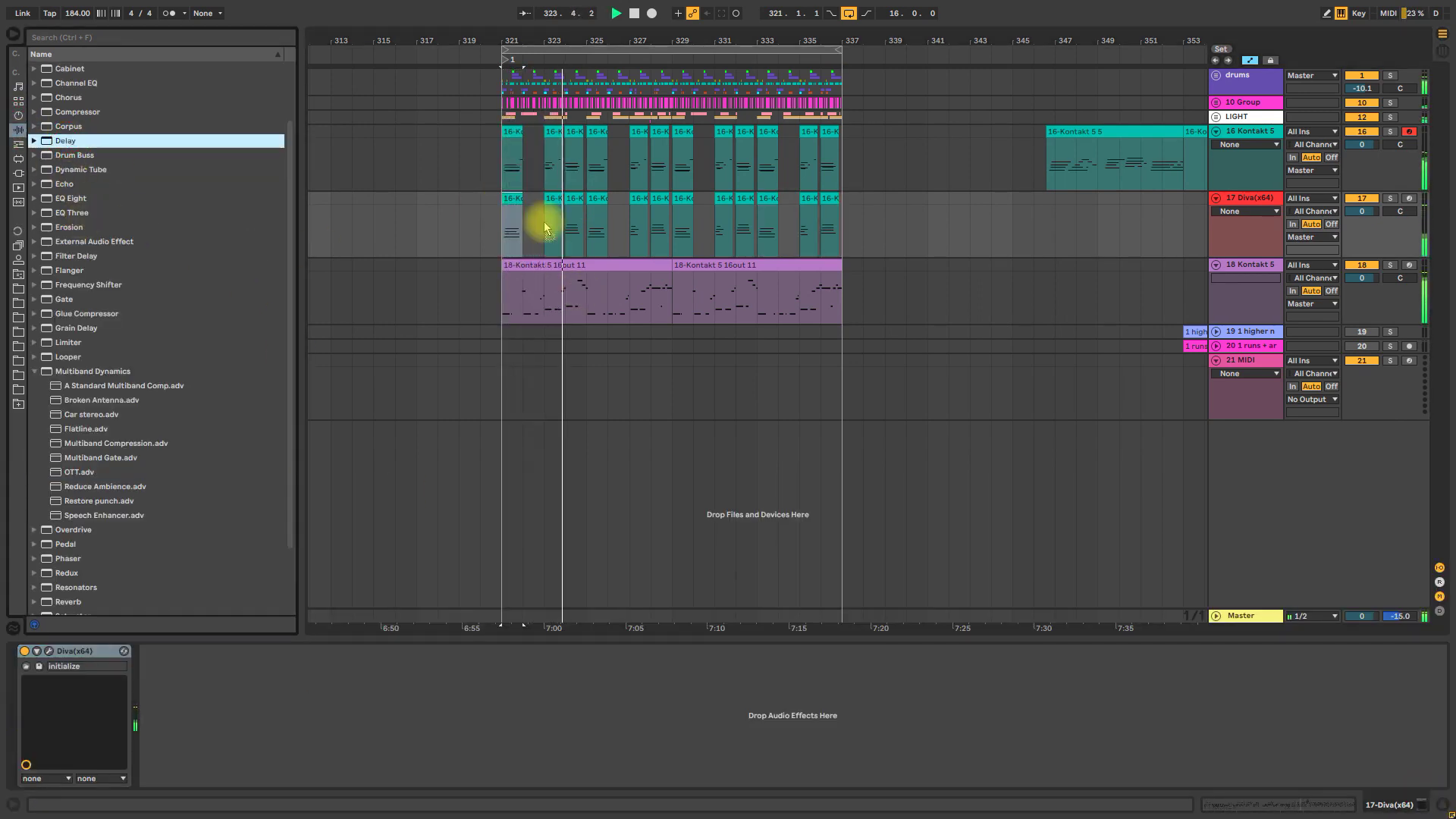
left_click_drag(478, 541, 209, 705)
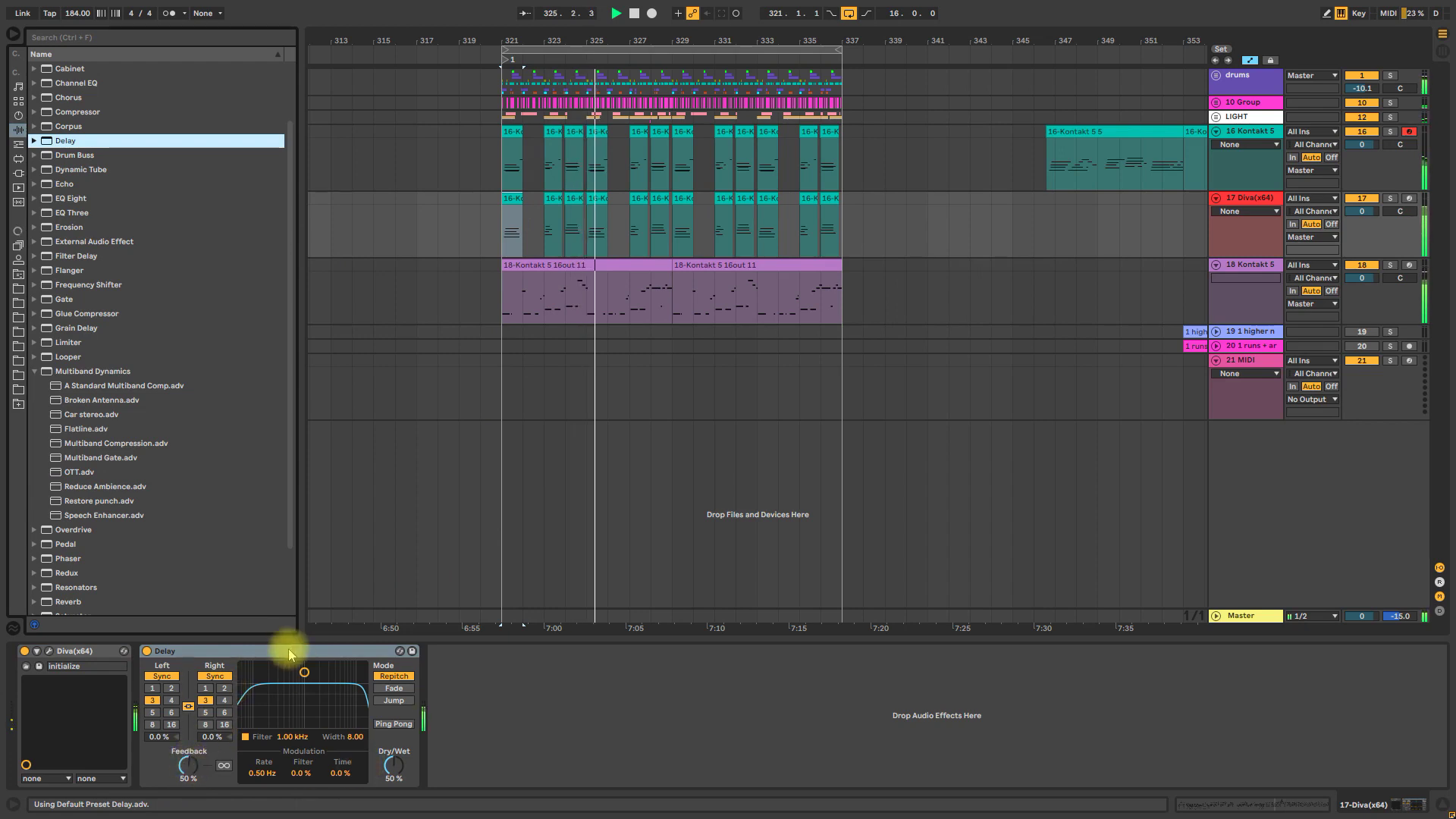
Group the Delay into an Audio Effect Rack and create a second, empty chain beside the delay chain
left_click(275, 654)
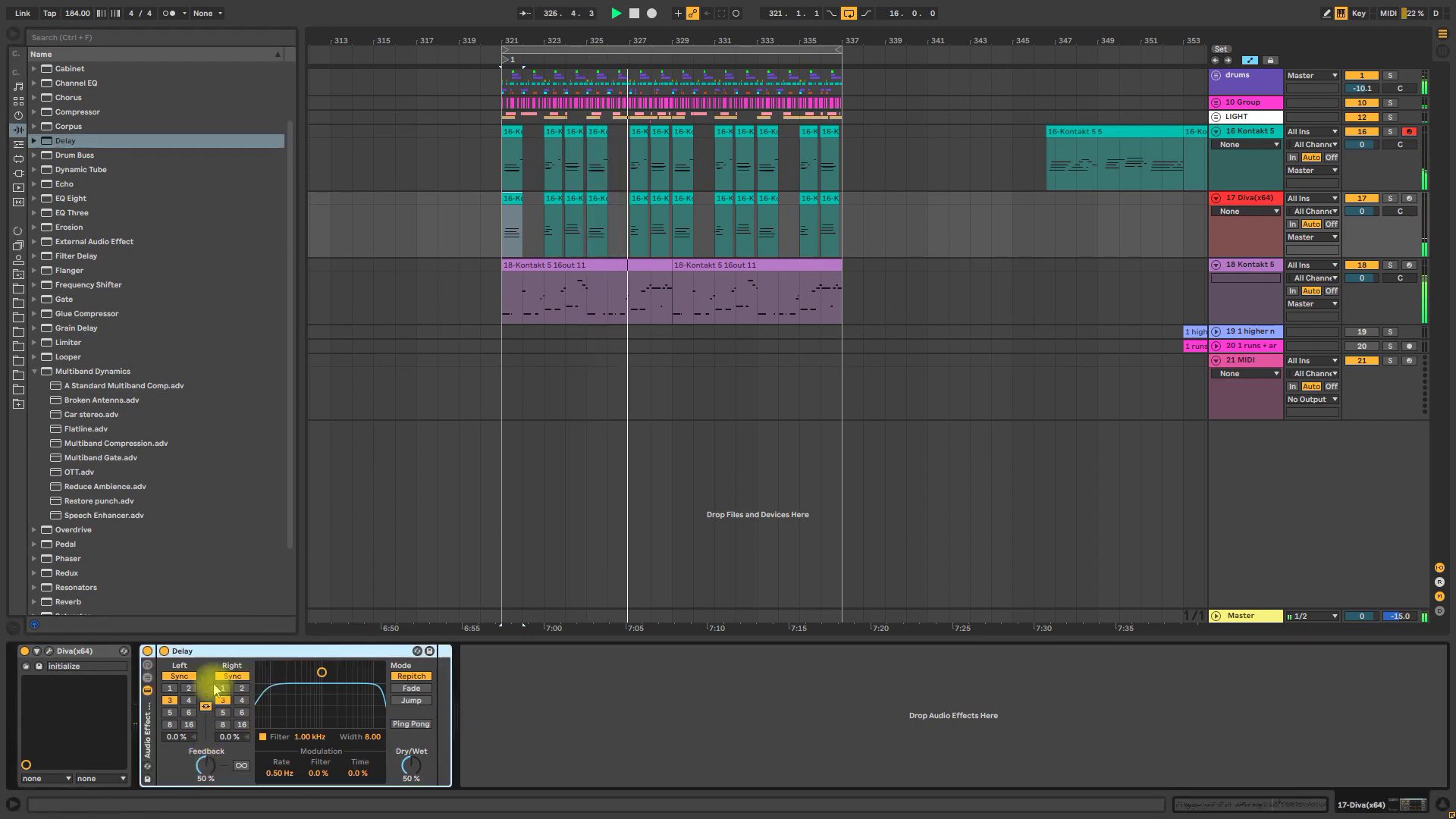
key("ctrl+g")
right_click(204, 726)
left_click(188, 688)
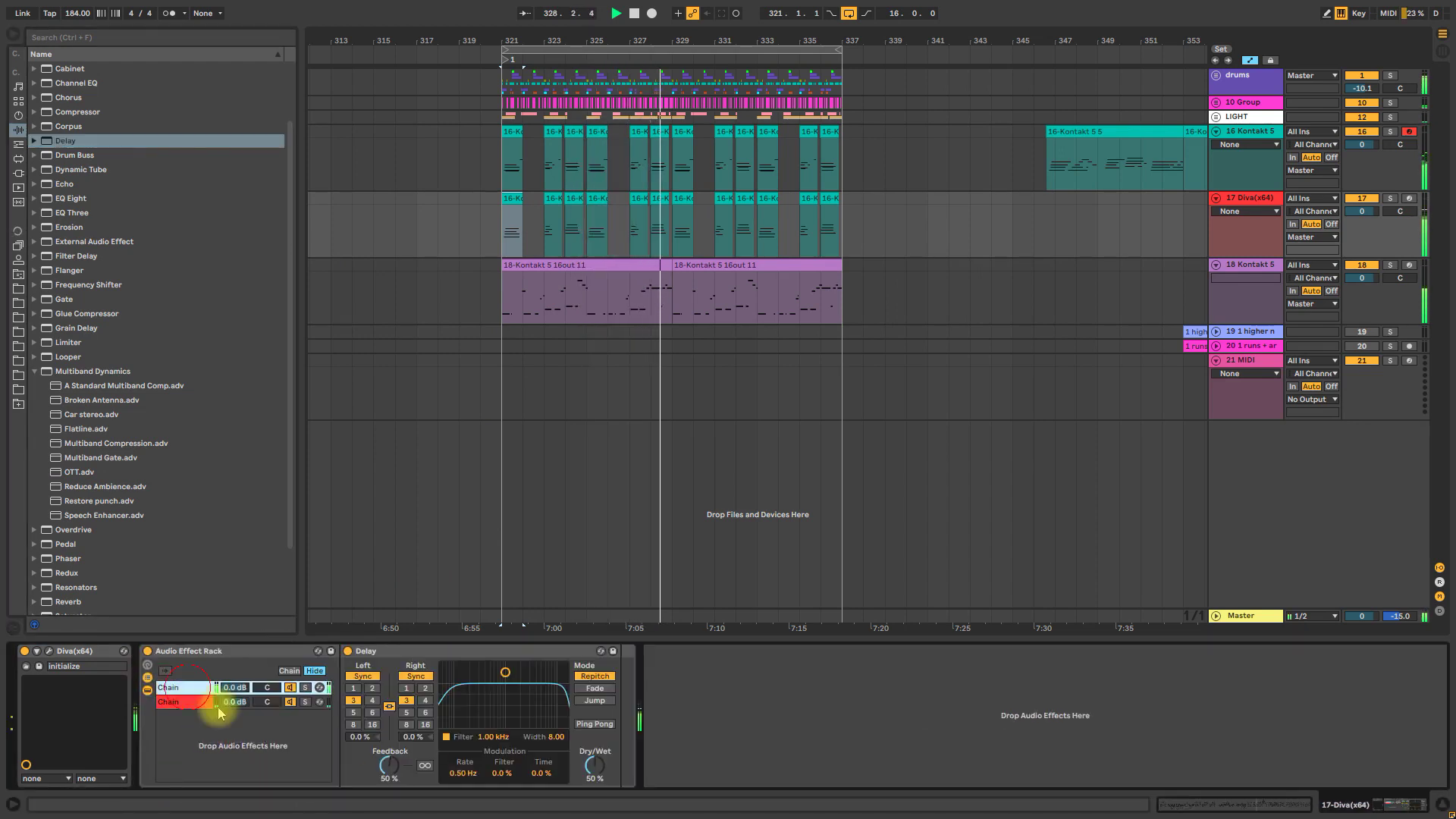
Set the Delay to 100% wet, Ping Pong, 65% feedback and a 1.87 kHz filter, with both channels unsynced to Time mode
left_click_drag(594, 767, 594, 759)
left_click(594, 724)
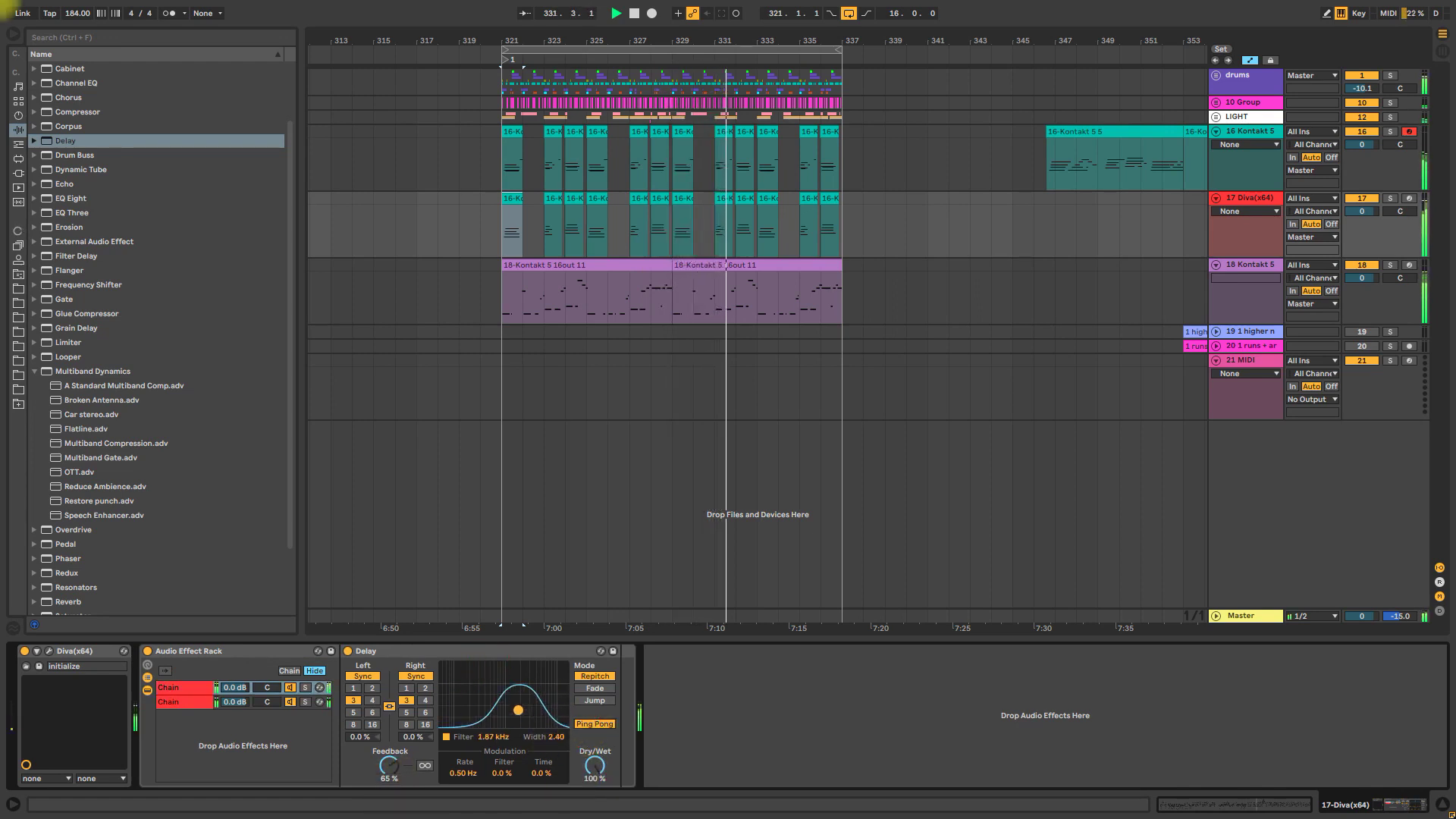
left_click(415, 676)
left_click(363, 675)
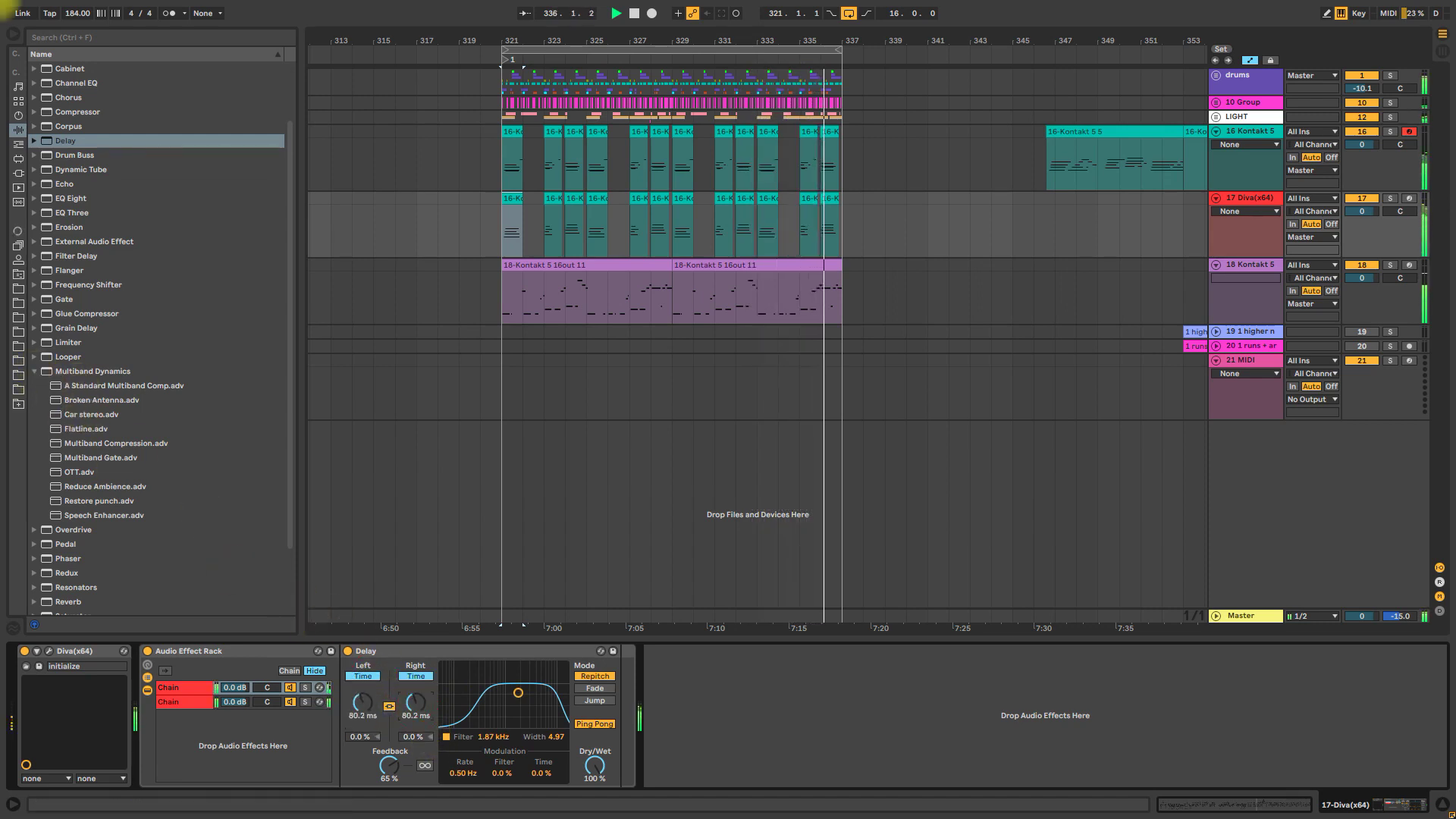
Lower the delay chain to -6.8 dB, set both delay times to 66.8 ms, and raise the filter to 2.79 kHz with width 4.86
left_click_drag(235, 687, 235, 720)
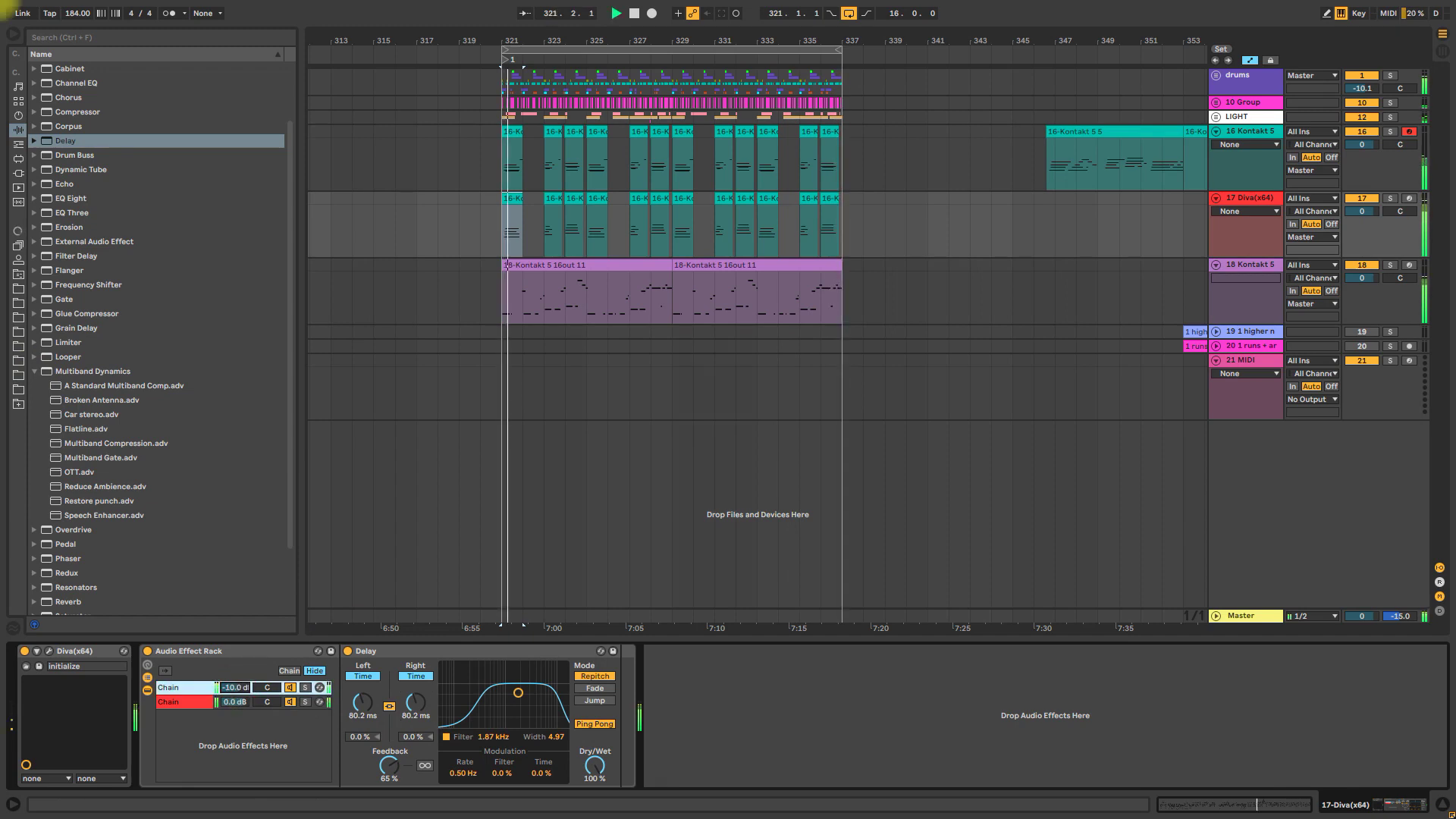
left_click_drag(371, 701, 416, 703)
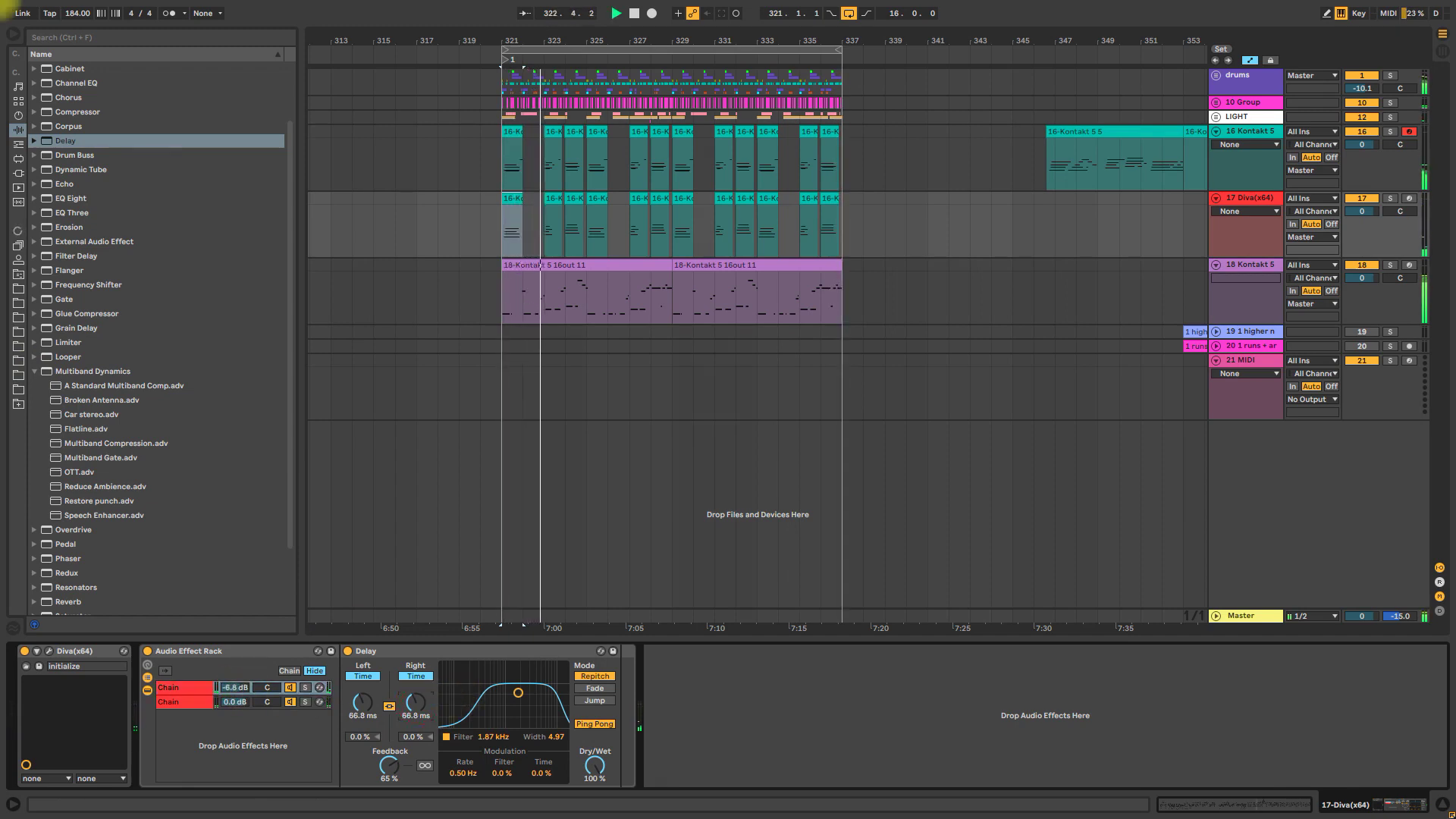
left_click_drag(531, 701, 522, 696)
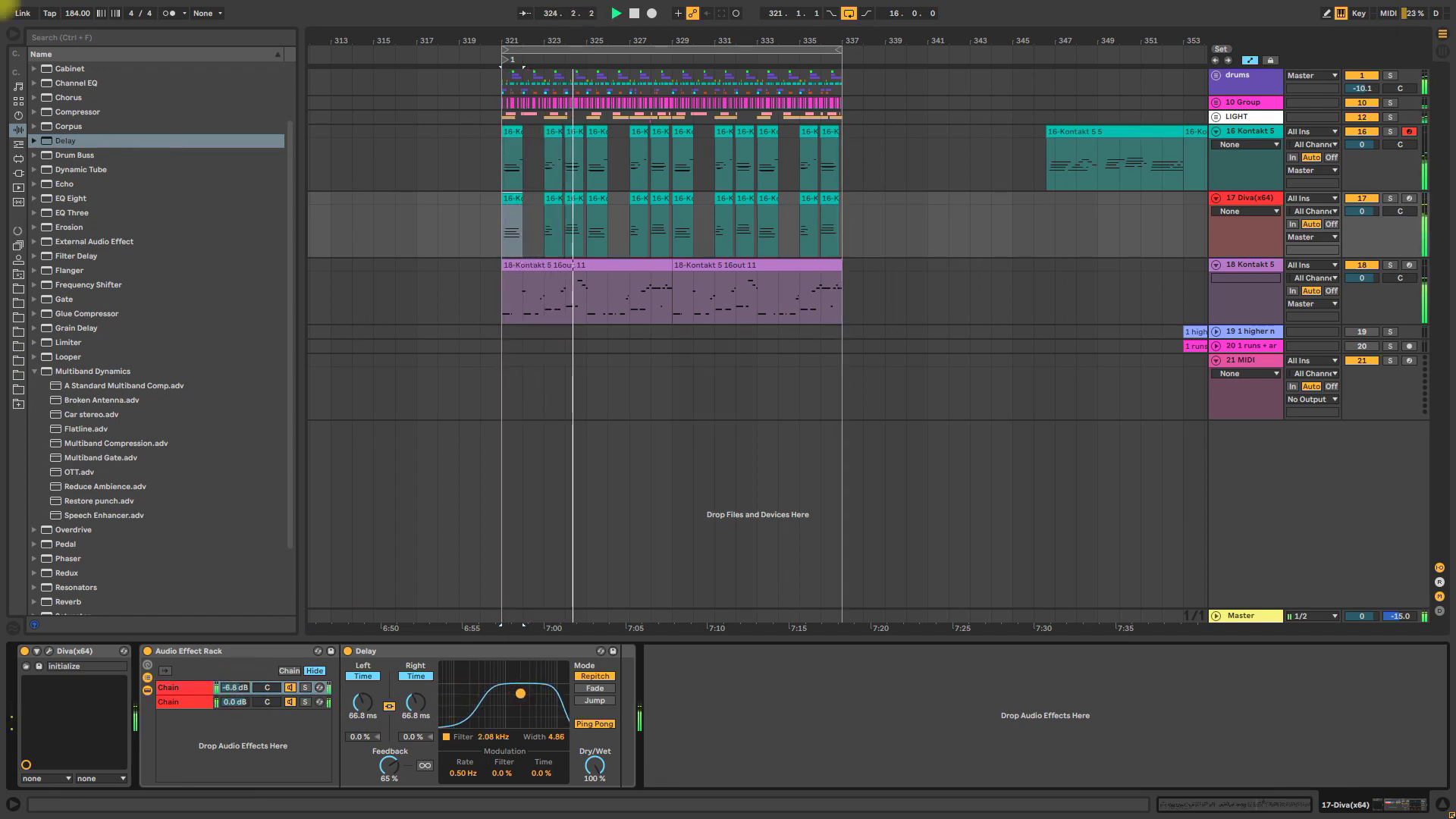
Insert EQ Eight between Diva and the effect rack and low-cut its first band at 108 Hz
left_click_drag(78, 200, 169, 742)
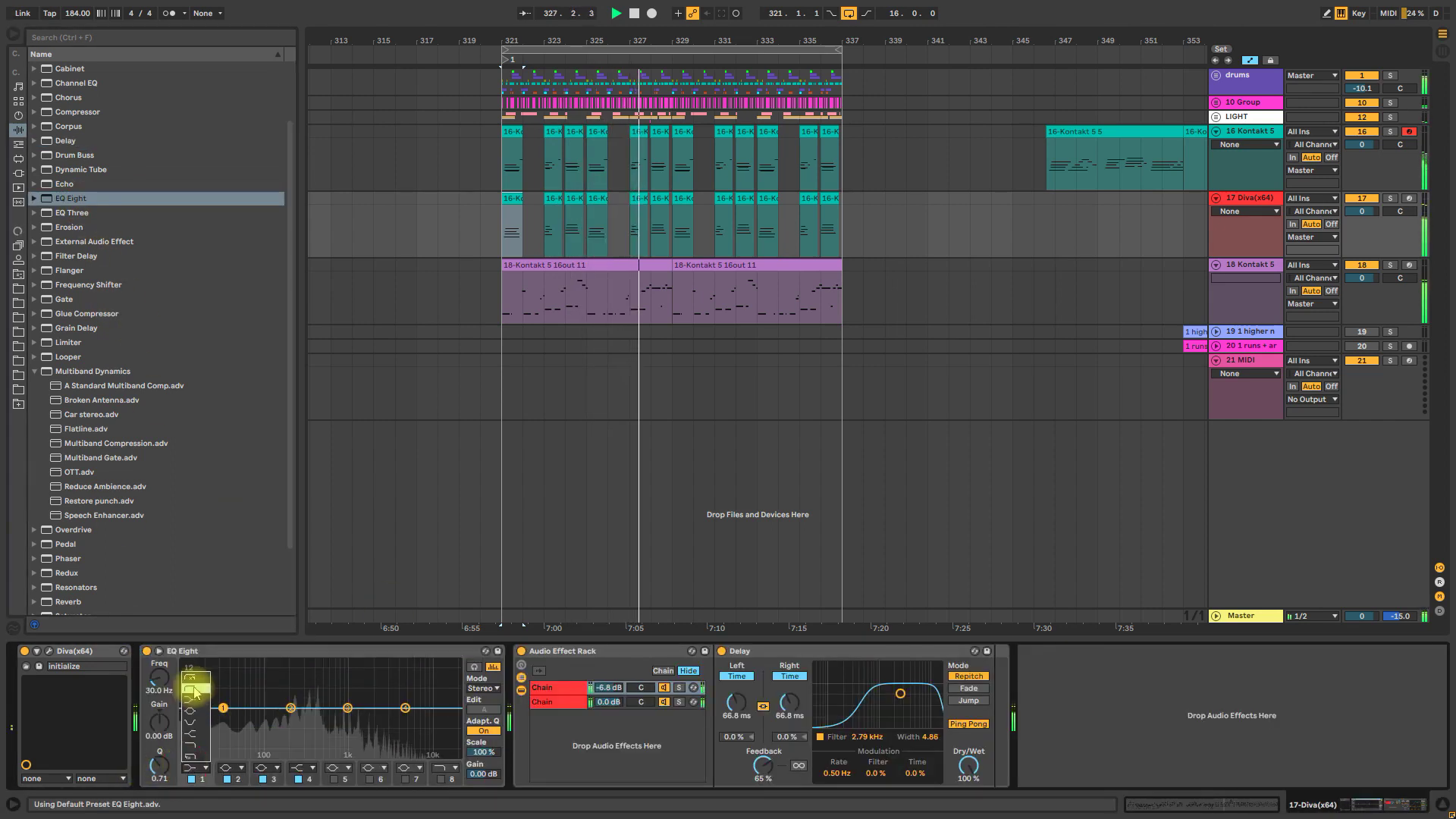
left_click_drag(158, 681, 286, 665)
Solo the 17 Diva track for a listen and adjust the oscillator settings in the Diva synth
left_click(1390, 199)
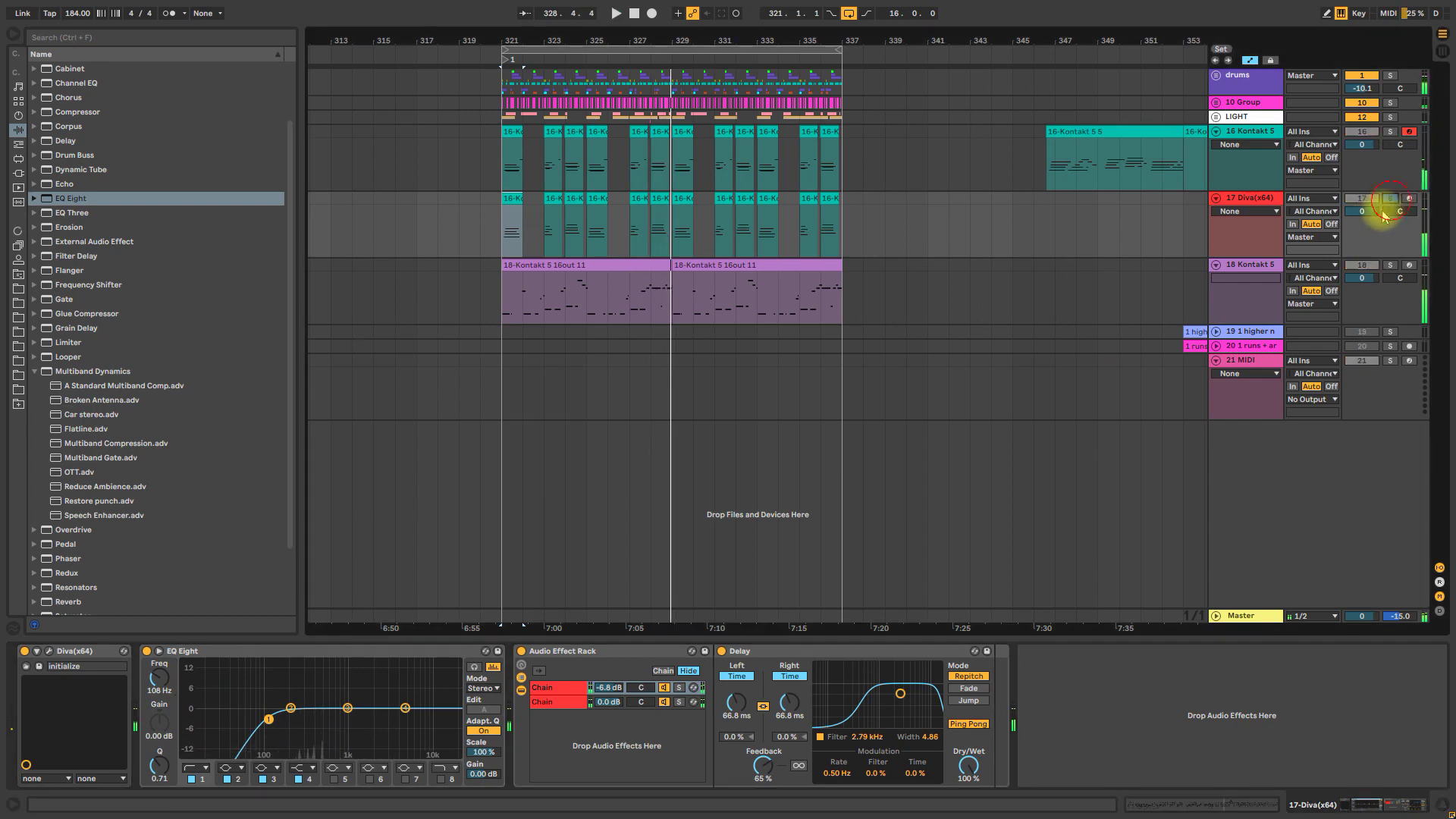
left_click(49, 651)
left_click_drag(276, 283, 351, 322)
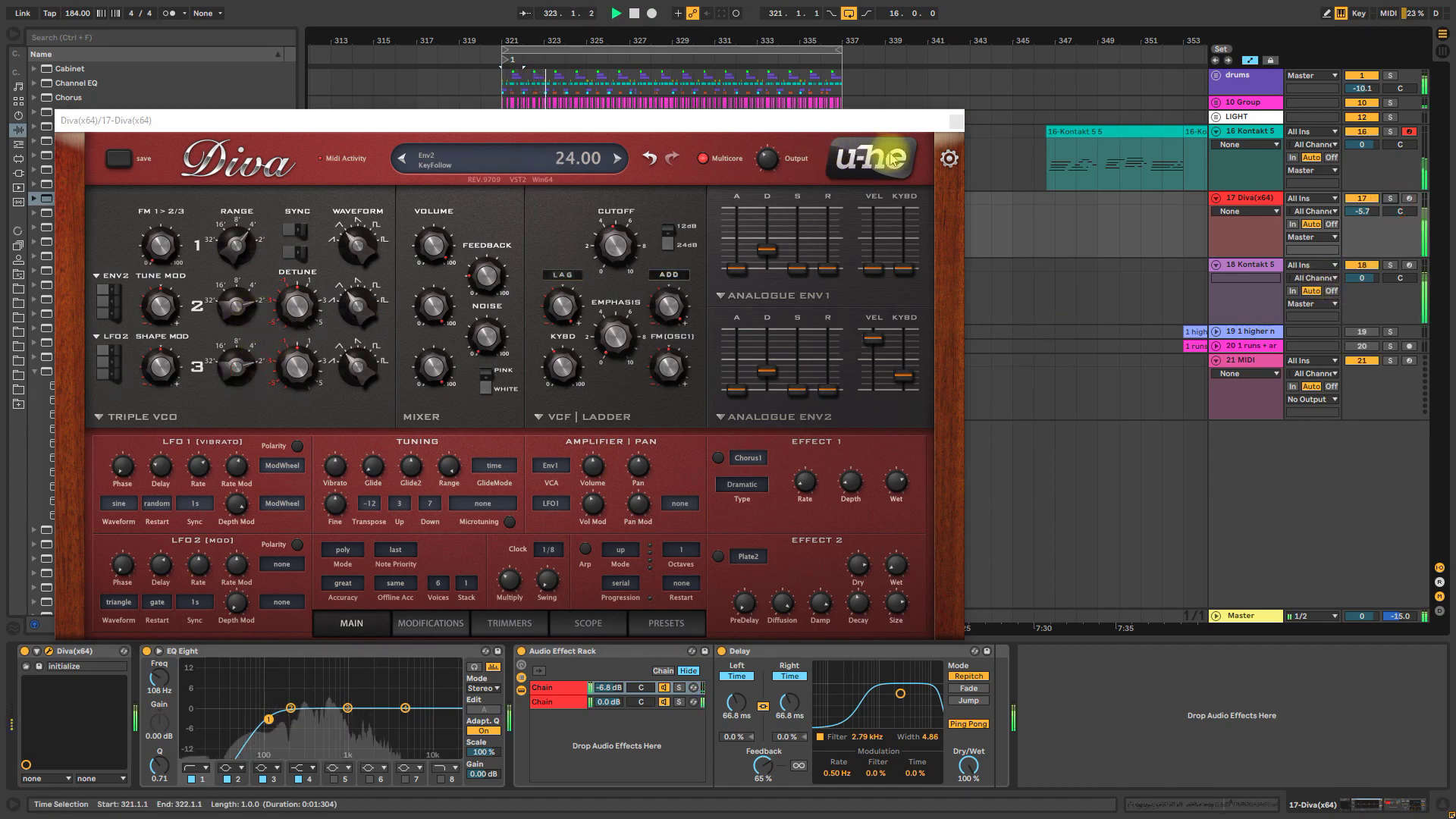
left_click(955, 123)
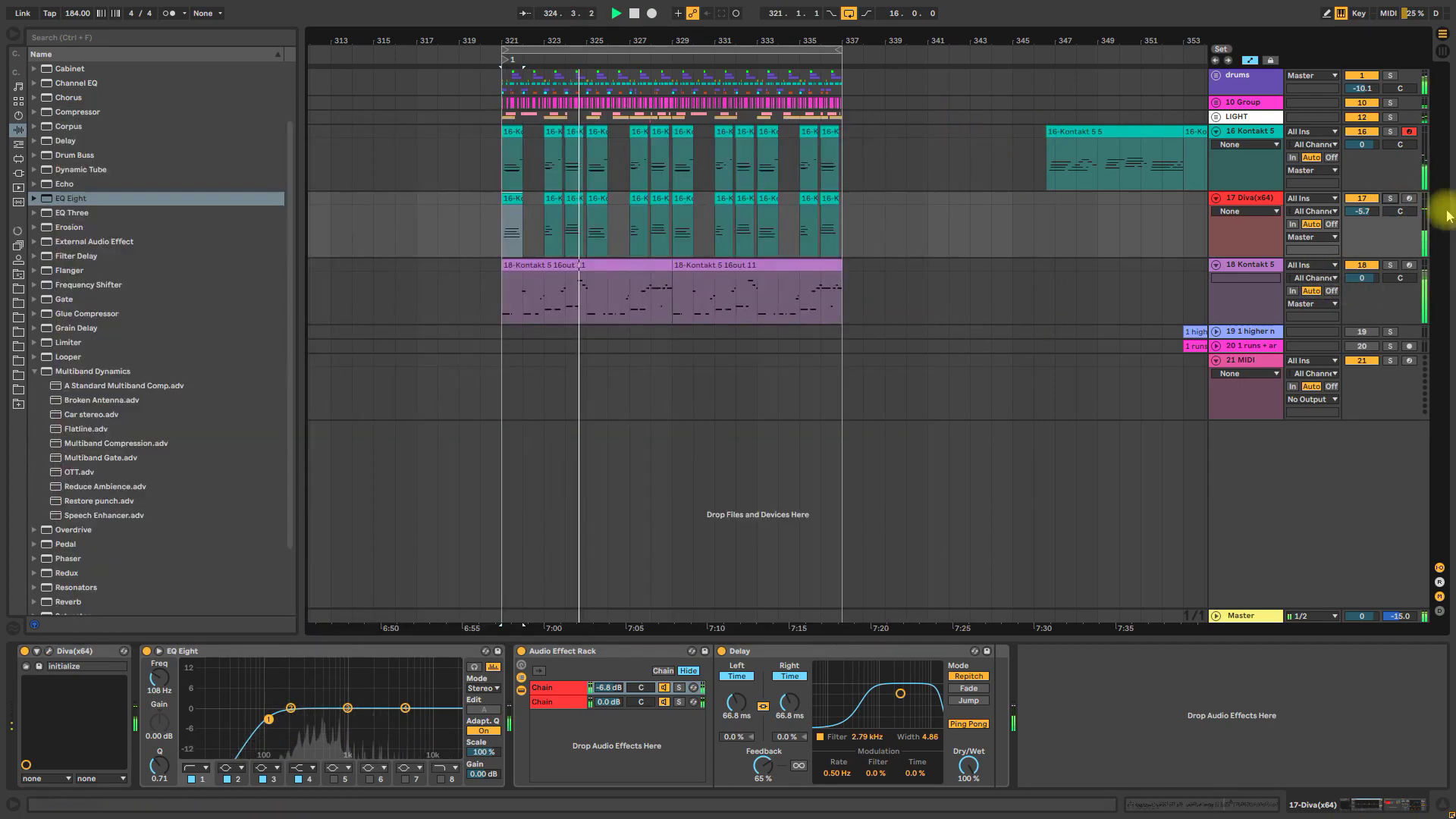
Lower the 17 Diva track's volume to -8.2 dB and set the Delay's feedback to 67%
left_click_drag(1362, 211, 1363, 220)
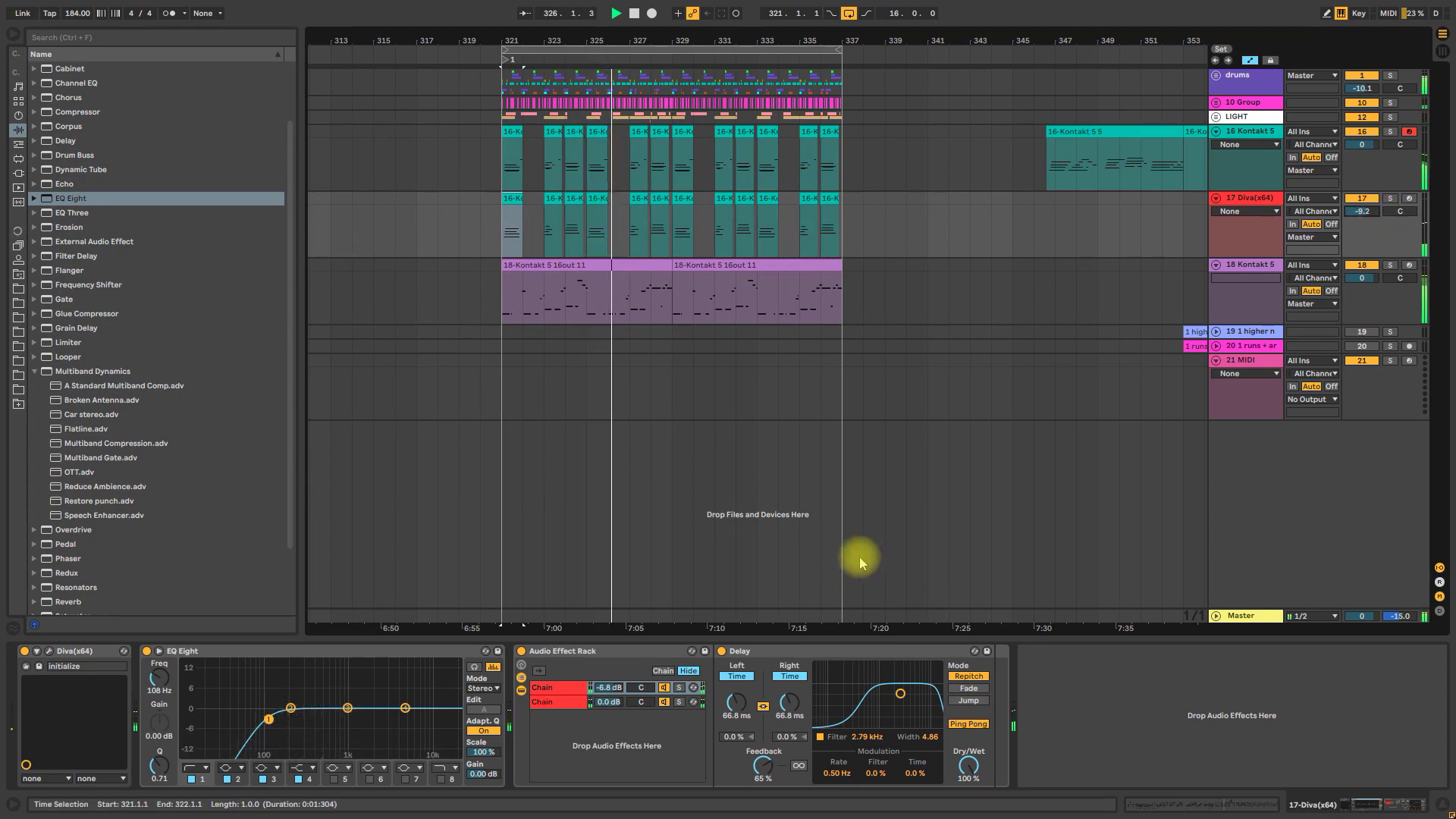
left_click(763, 766)
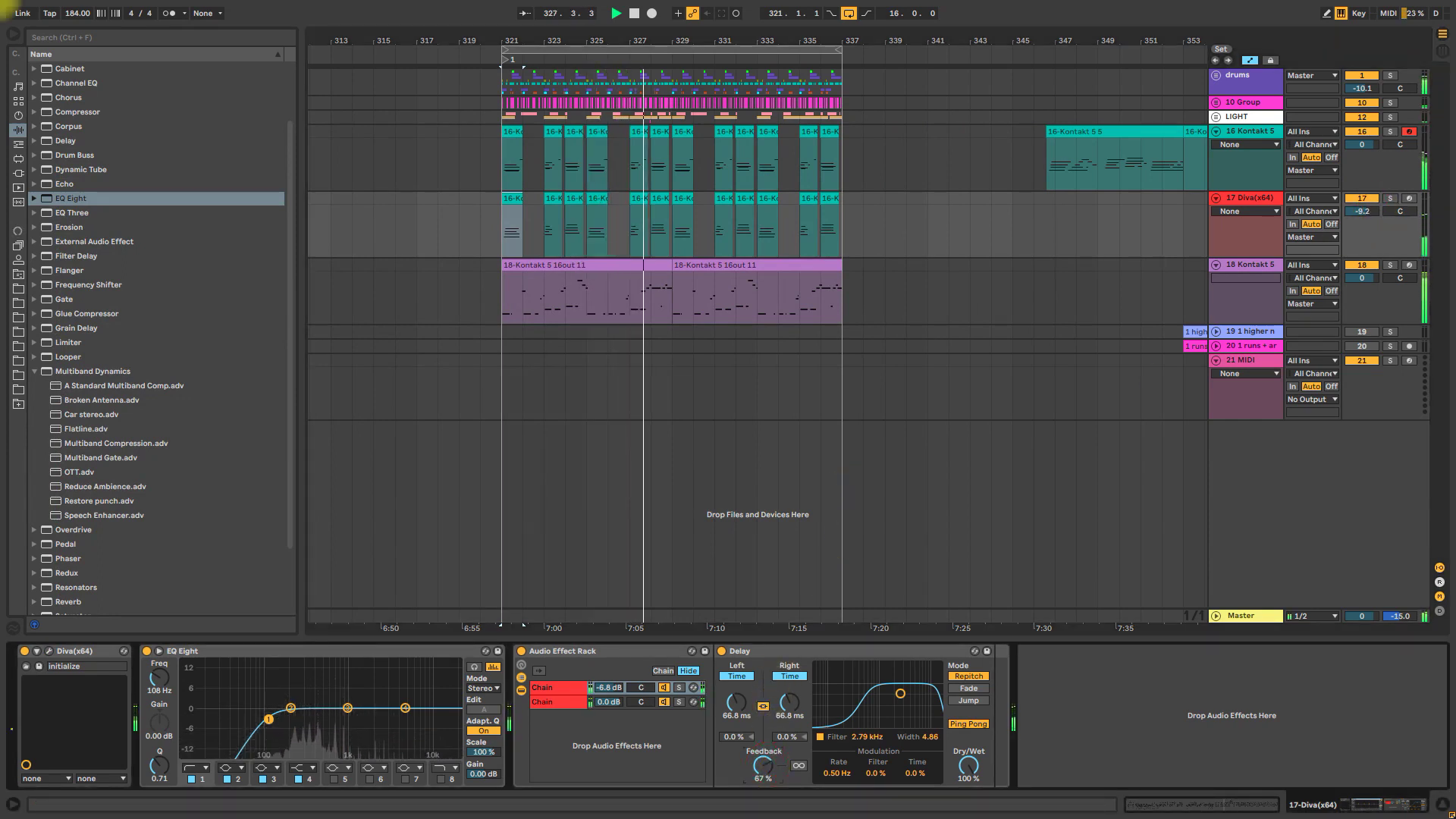
Automate the Delay's feedback on the 17 Diva track in alternating steps across the chord clips, with a high level of 83%
left_click_drag(763, 766, 764, 768)
right_click(764, 767)
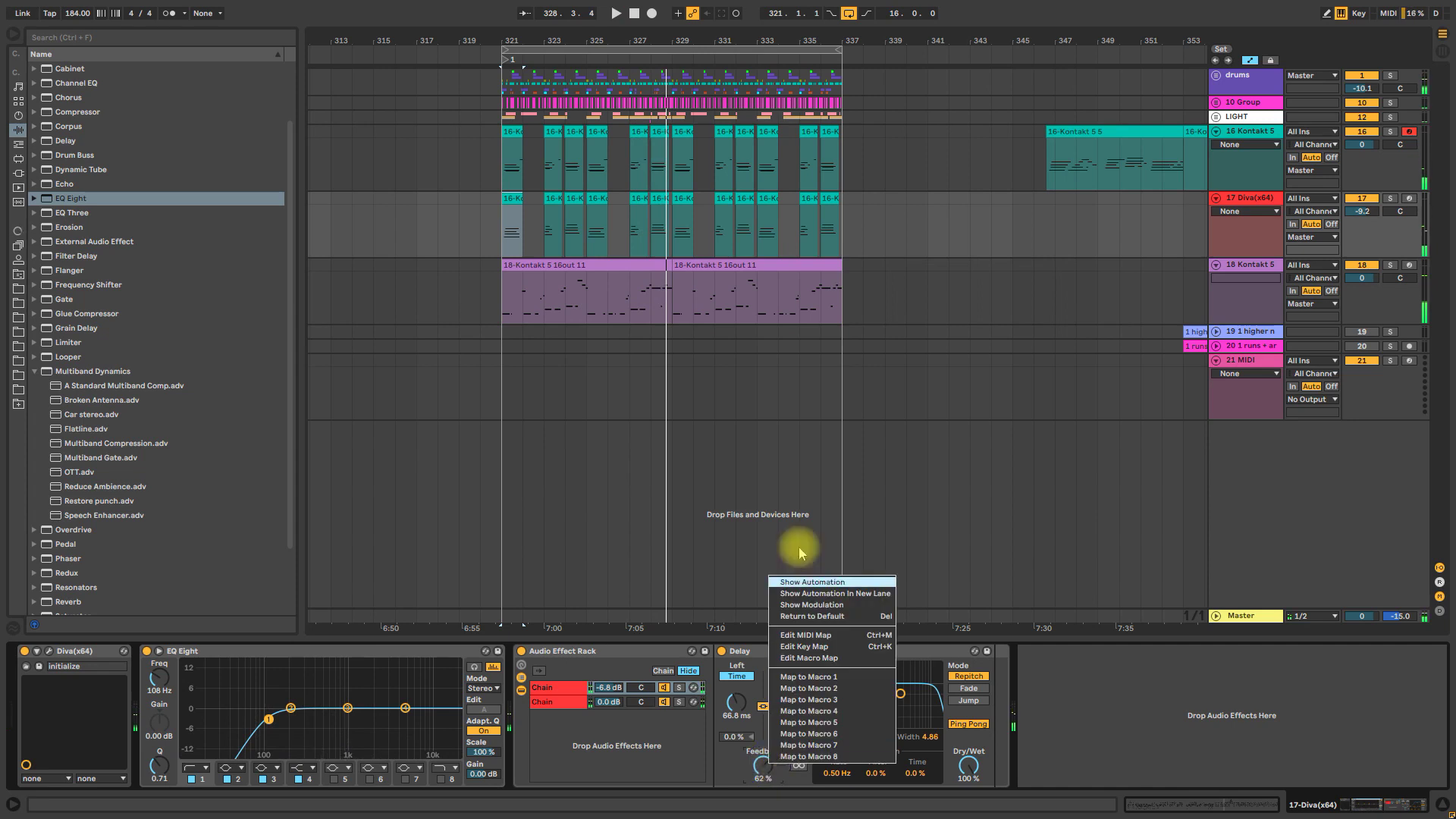
left_click(795, 582)
key("space")
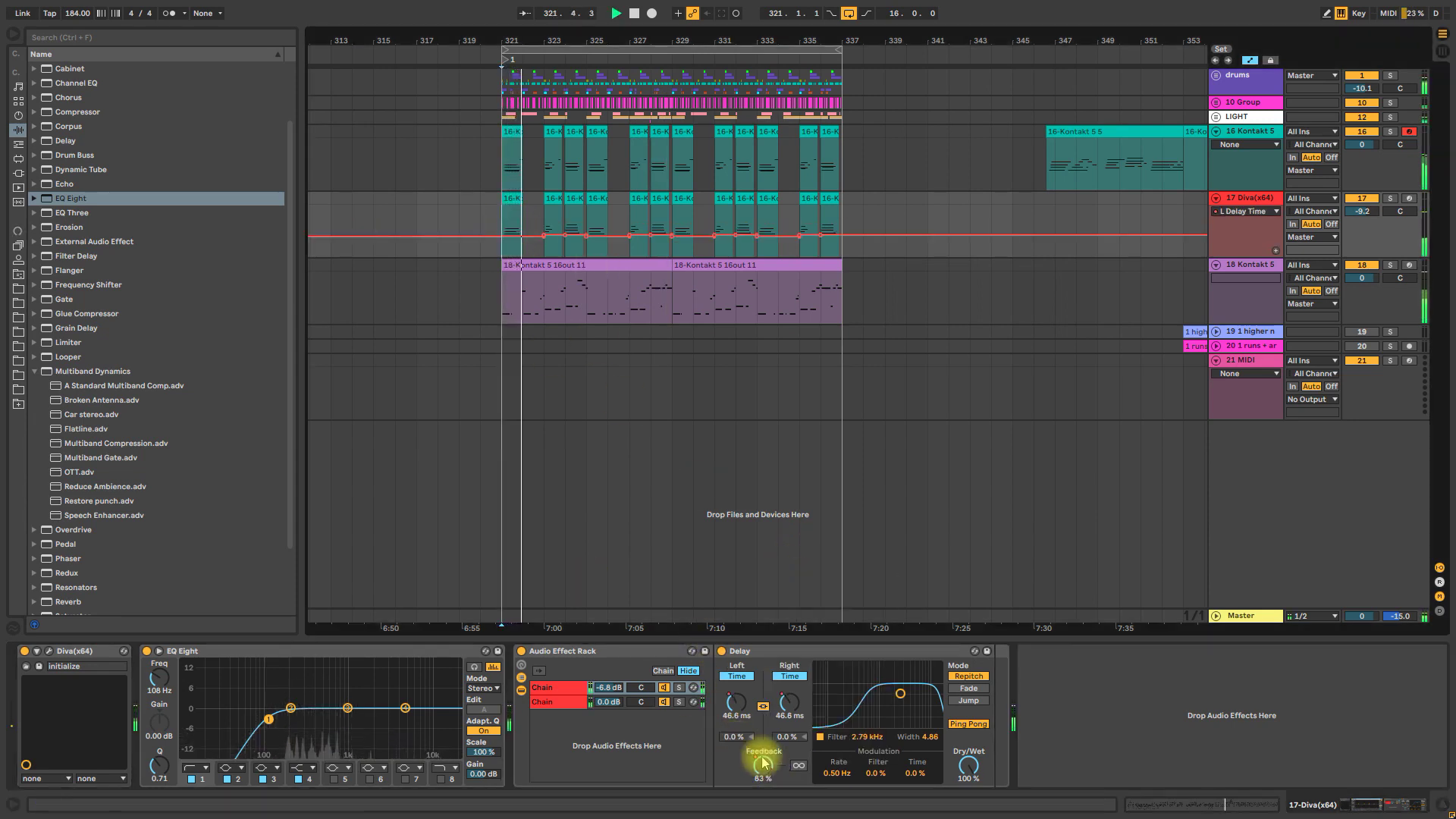
left_click(559, 238)
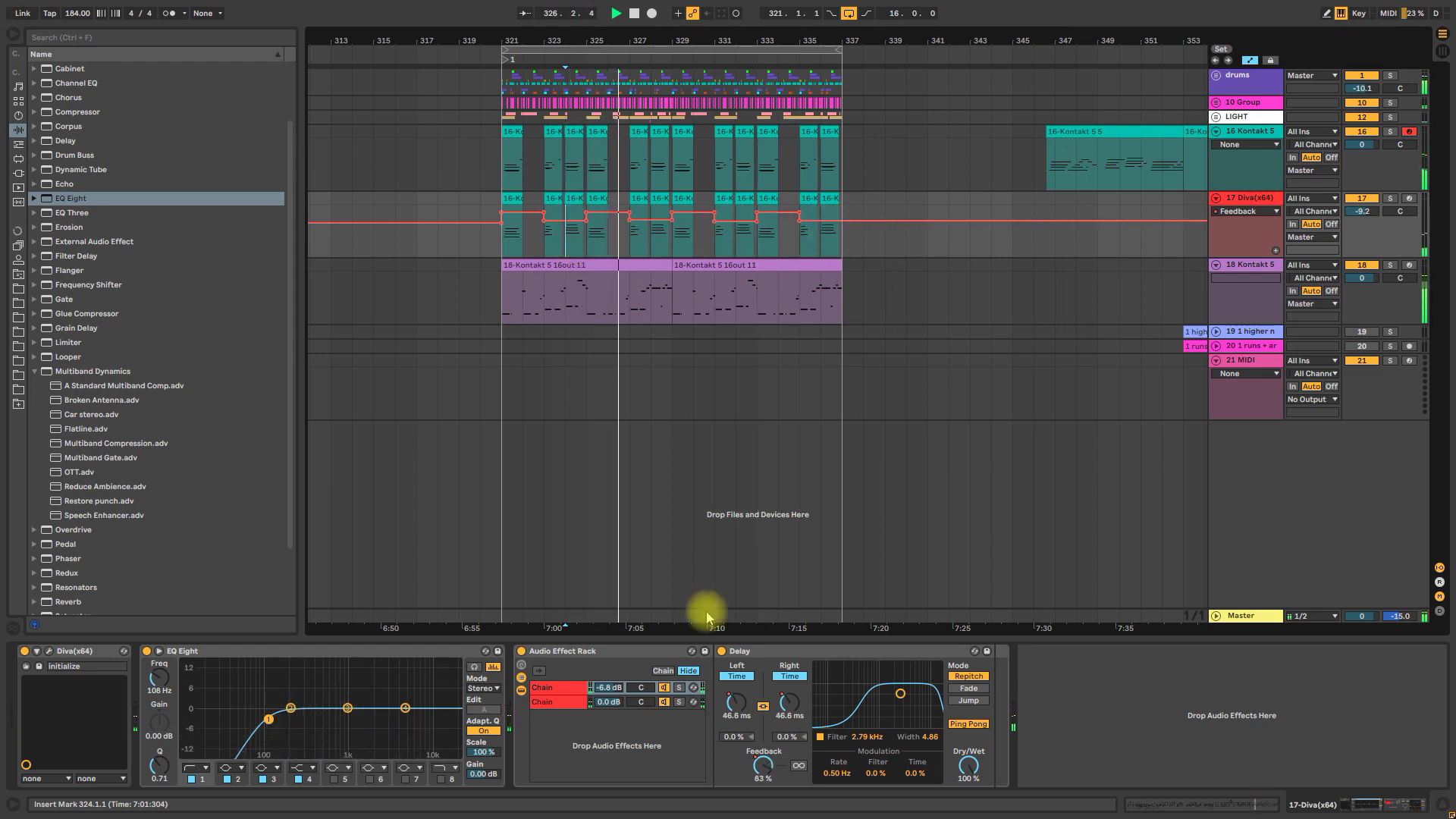
Show the left delay time automation on the 17 Diva track and adjust a stepped segment to about 66.6 ms
right_click(740, 716)
left_click(758, 687)
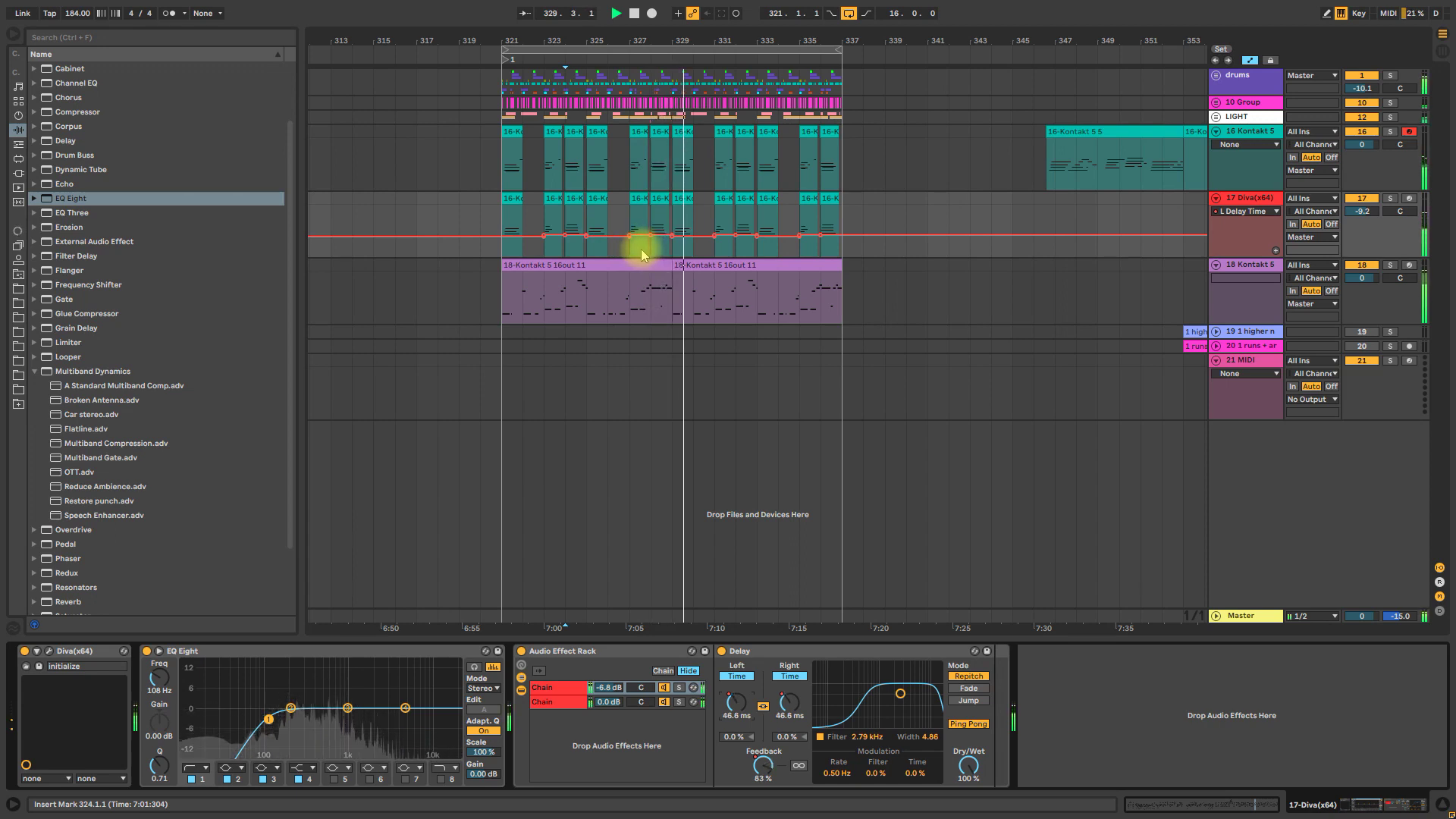
left_click(686, 241)
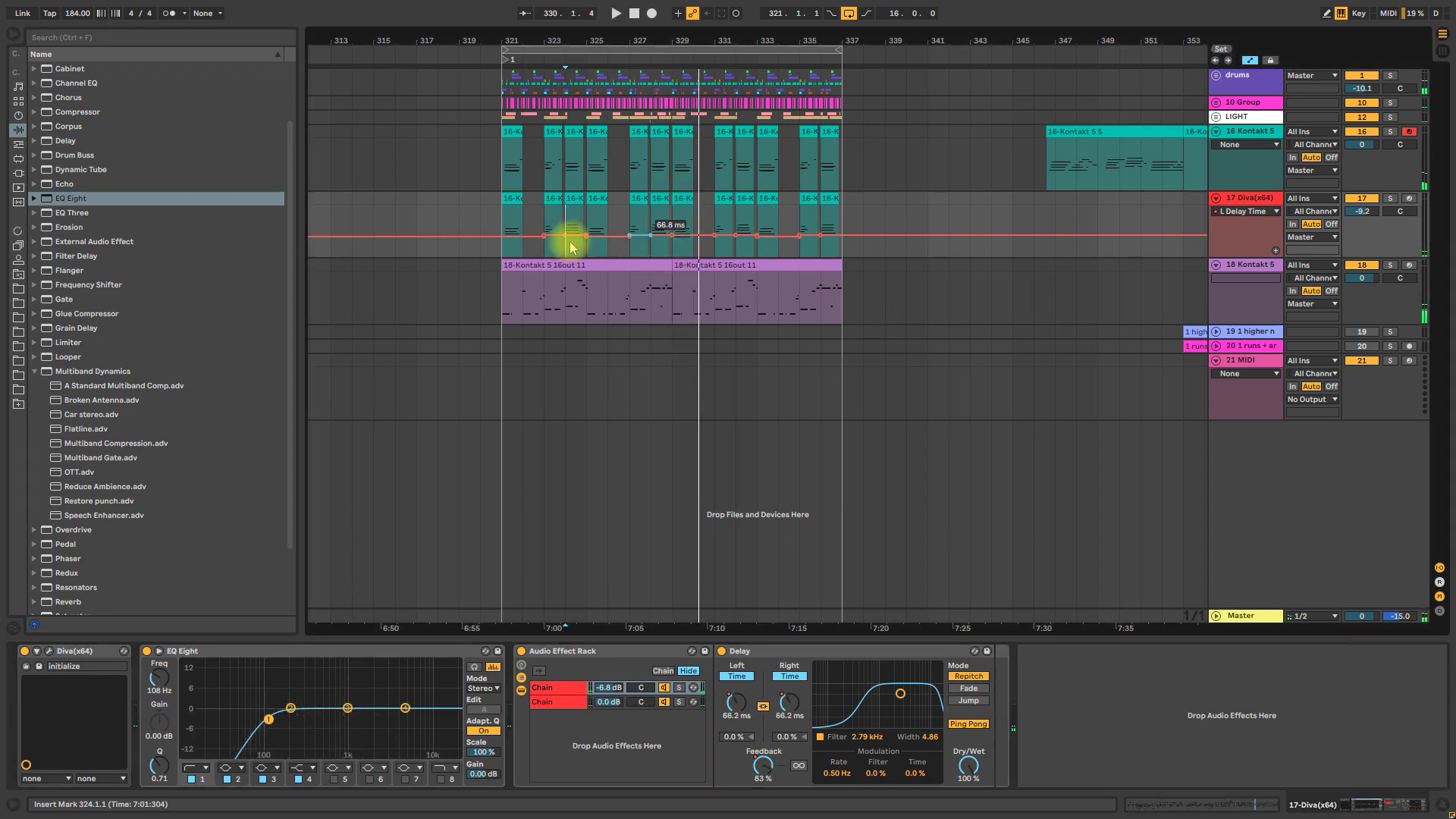
left_click(507, 219)
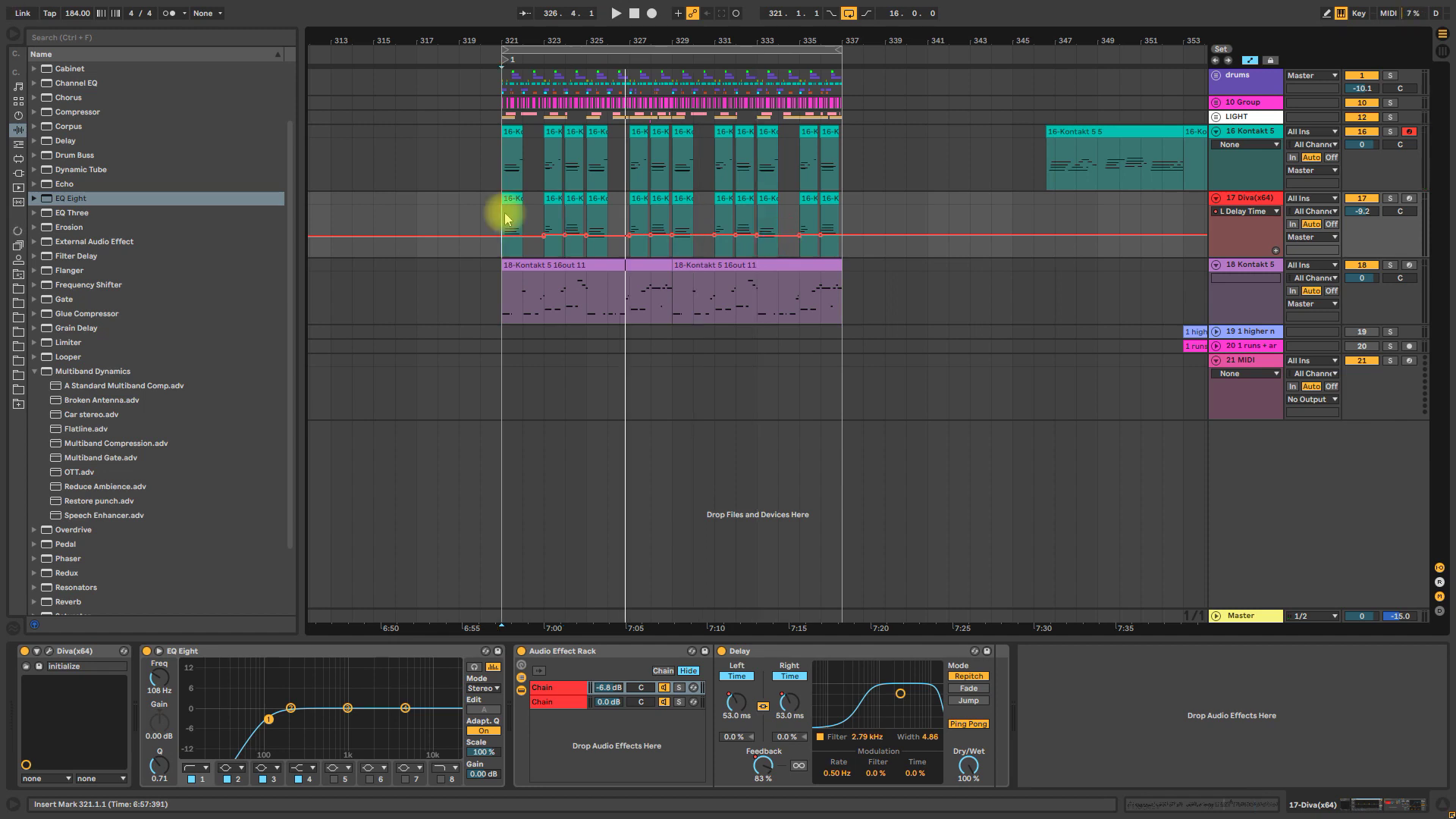
Solo the 16 Kontakt track, add an EQ Eight to it, and insert a Utility ahead of the EQ
left_click(499, 169)
key("space")
left_click_drag(64, 198, 331, 668)
double_click(67, 198)
scroll(65, 576, "down", 2)
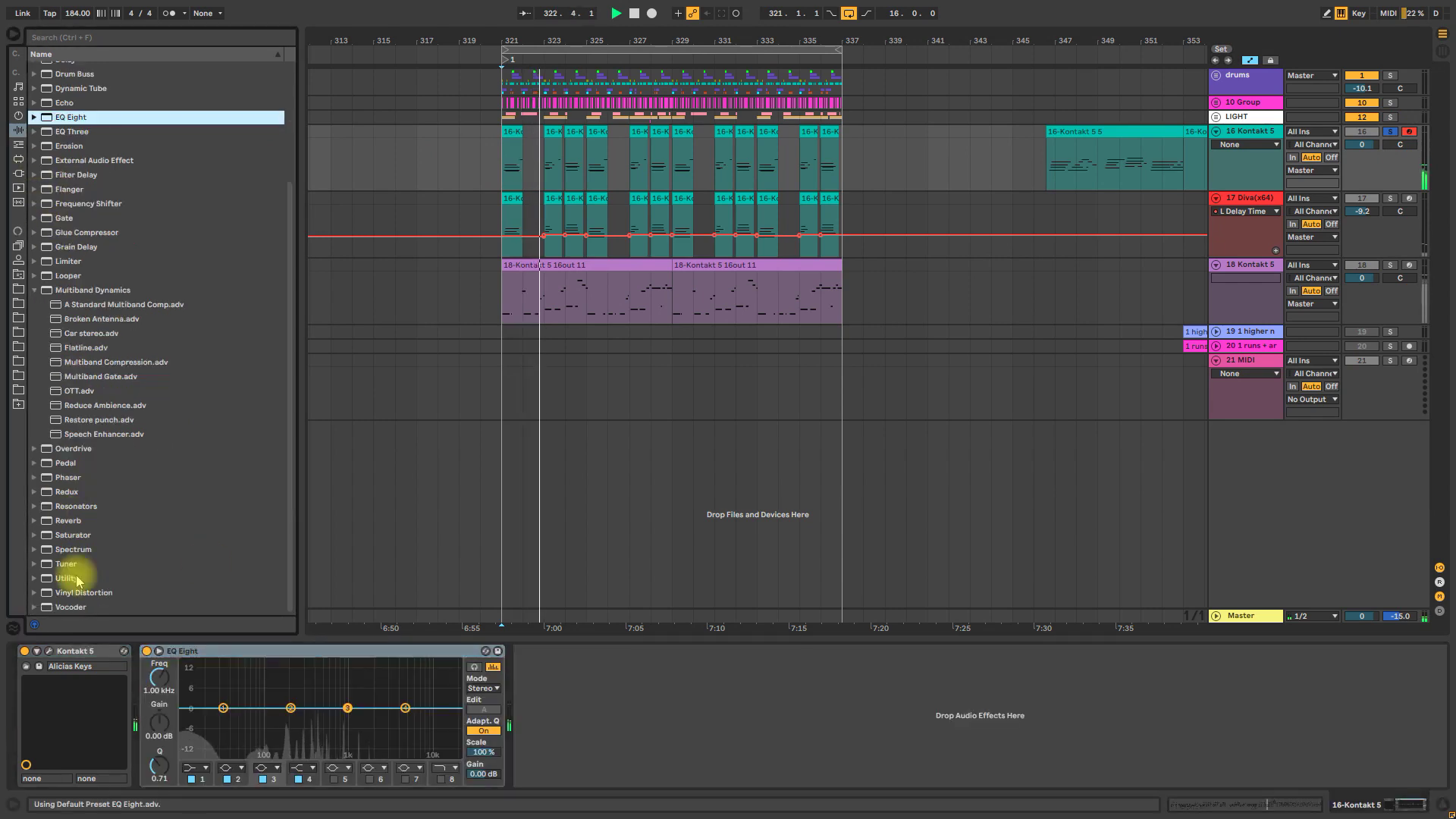
left_click_drag(66, 564, 619, 794)
Enable EQ Eight's band 8 as a high cut at 774 Hz with Q 0.75 and set the Utility gain to 4.44 dB
left_click(555, 779)
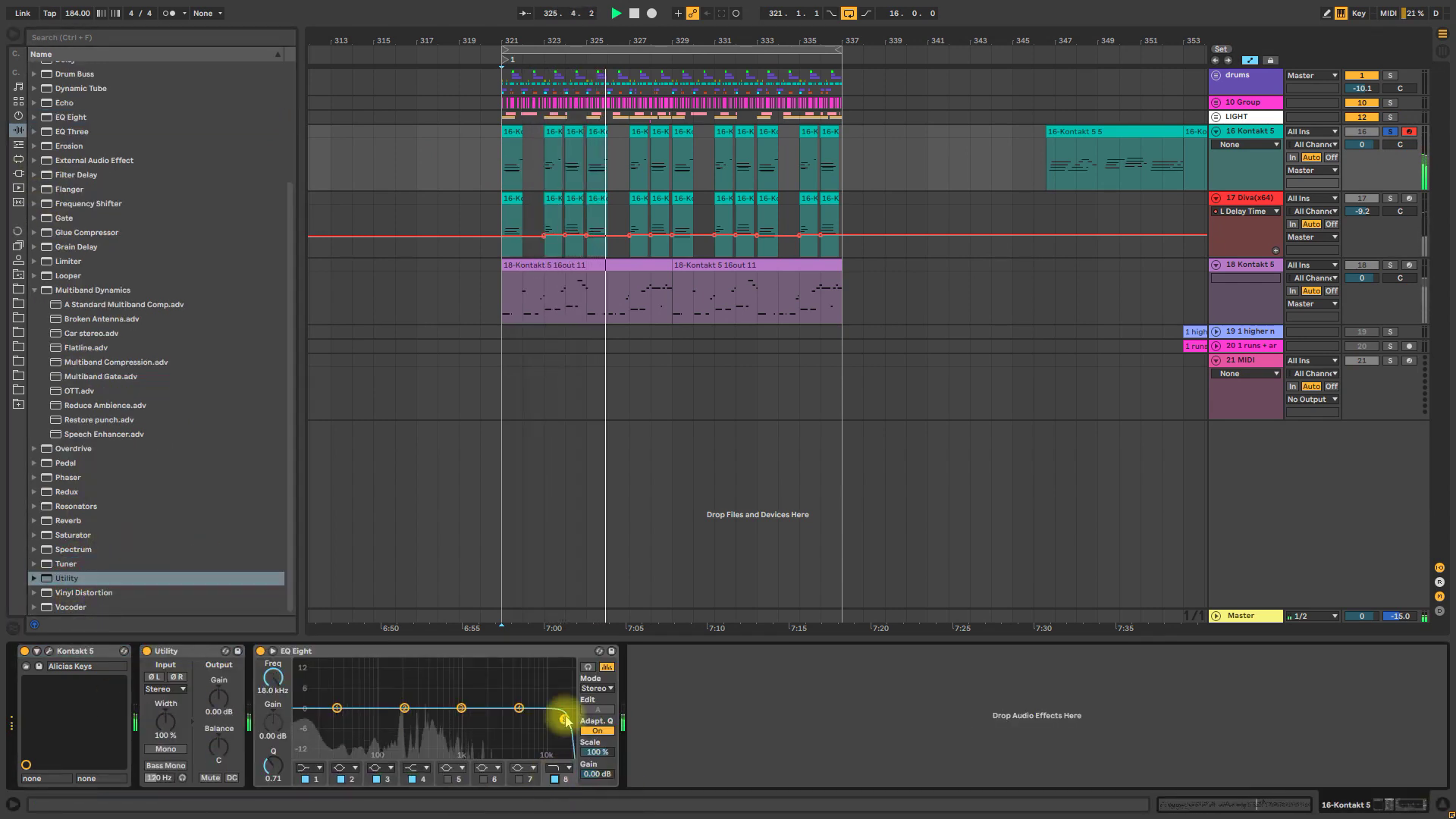
left_click_drag(559, 721, 460, 722)
left_click_drag(219, 698, 239, 638)
left_click_drag(451, 732, 448, 732)
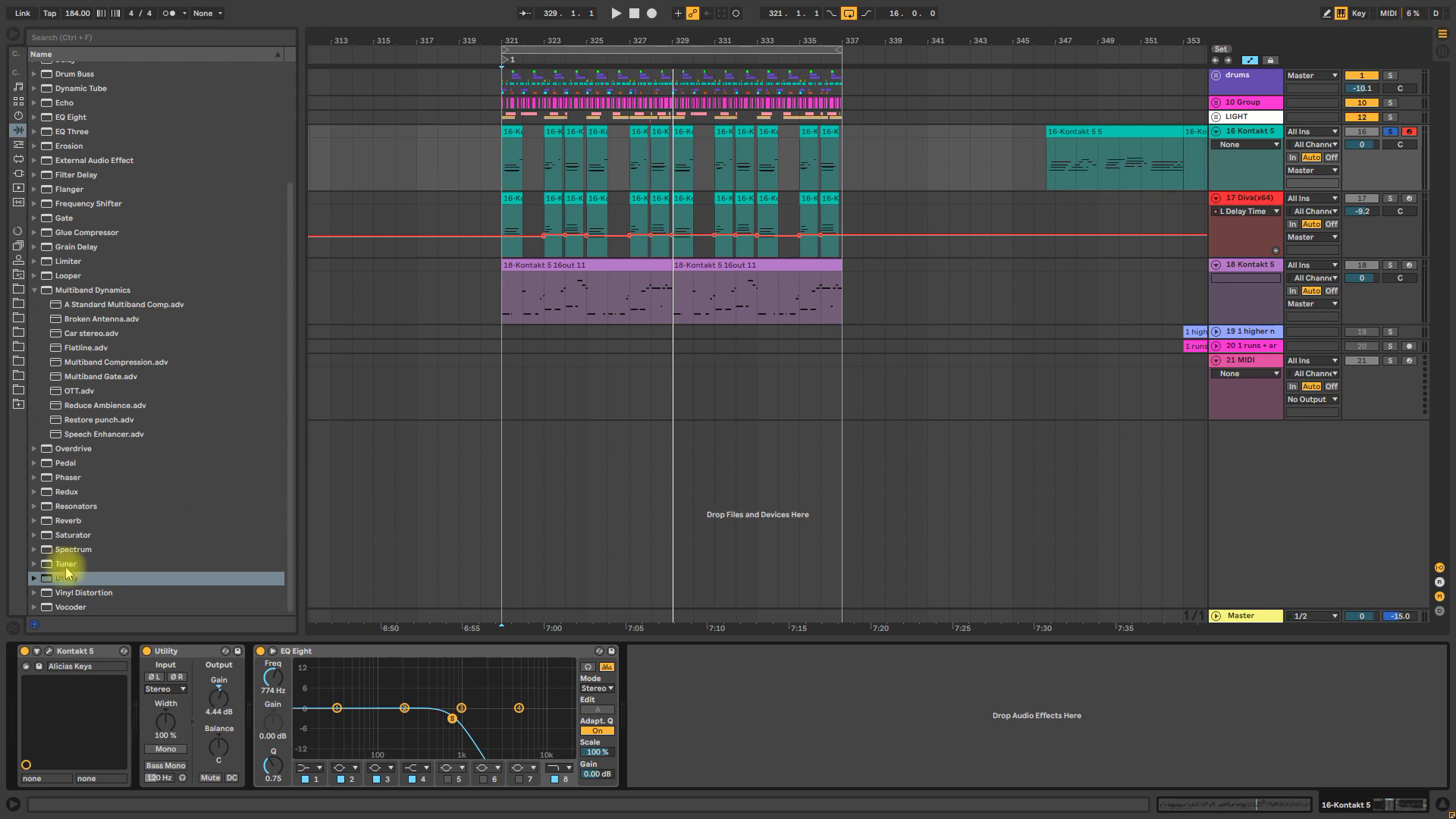
Add a Reverb after the EQ with input low cut at 1.36 kHz, decay time 2.64 s and dry/wet 24%
left_click_drag(75, 523, 842, 678)
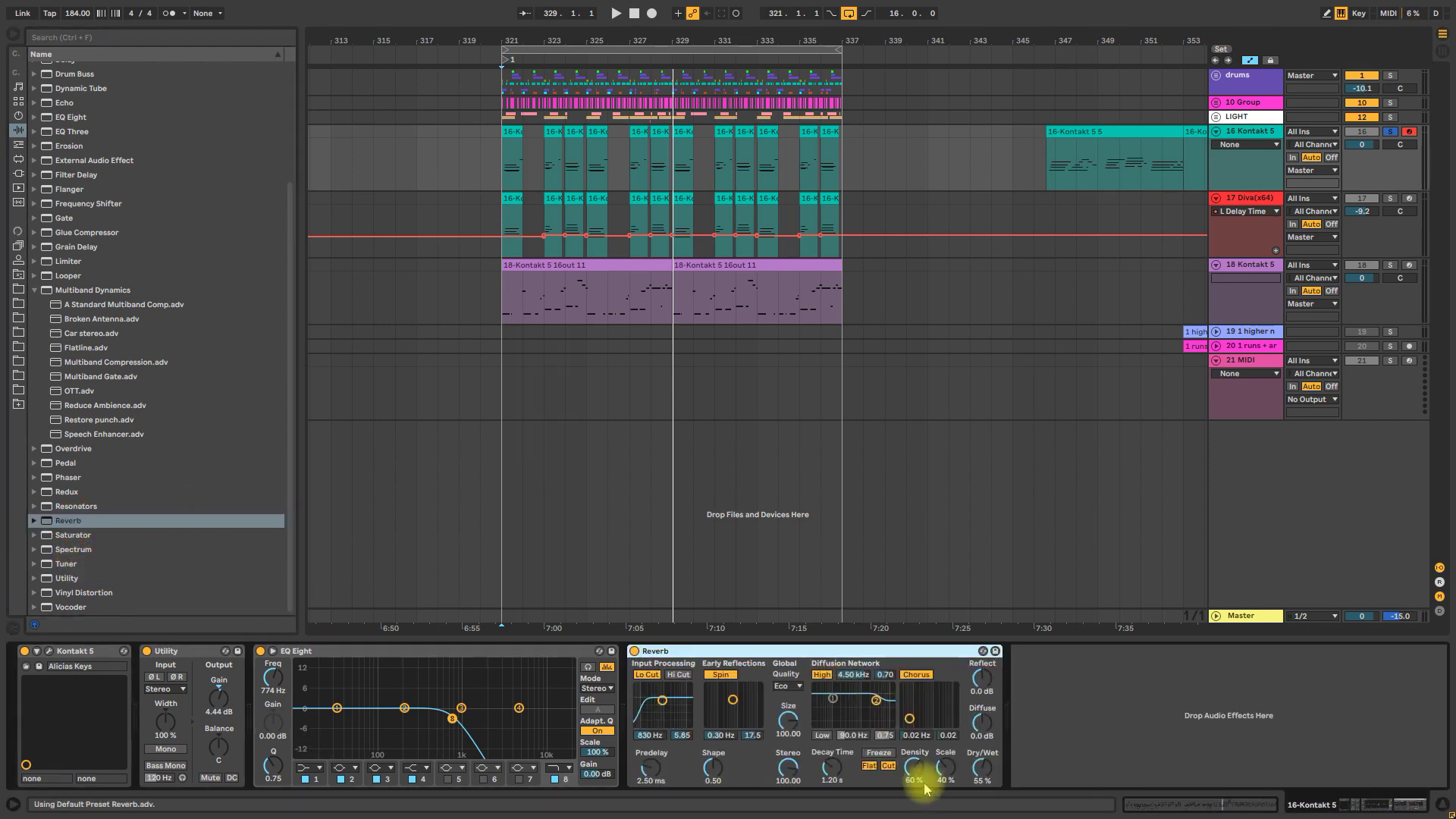
key("space")
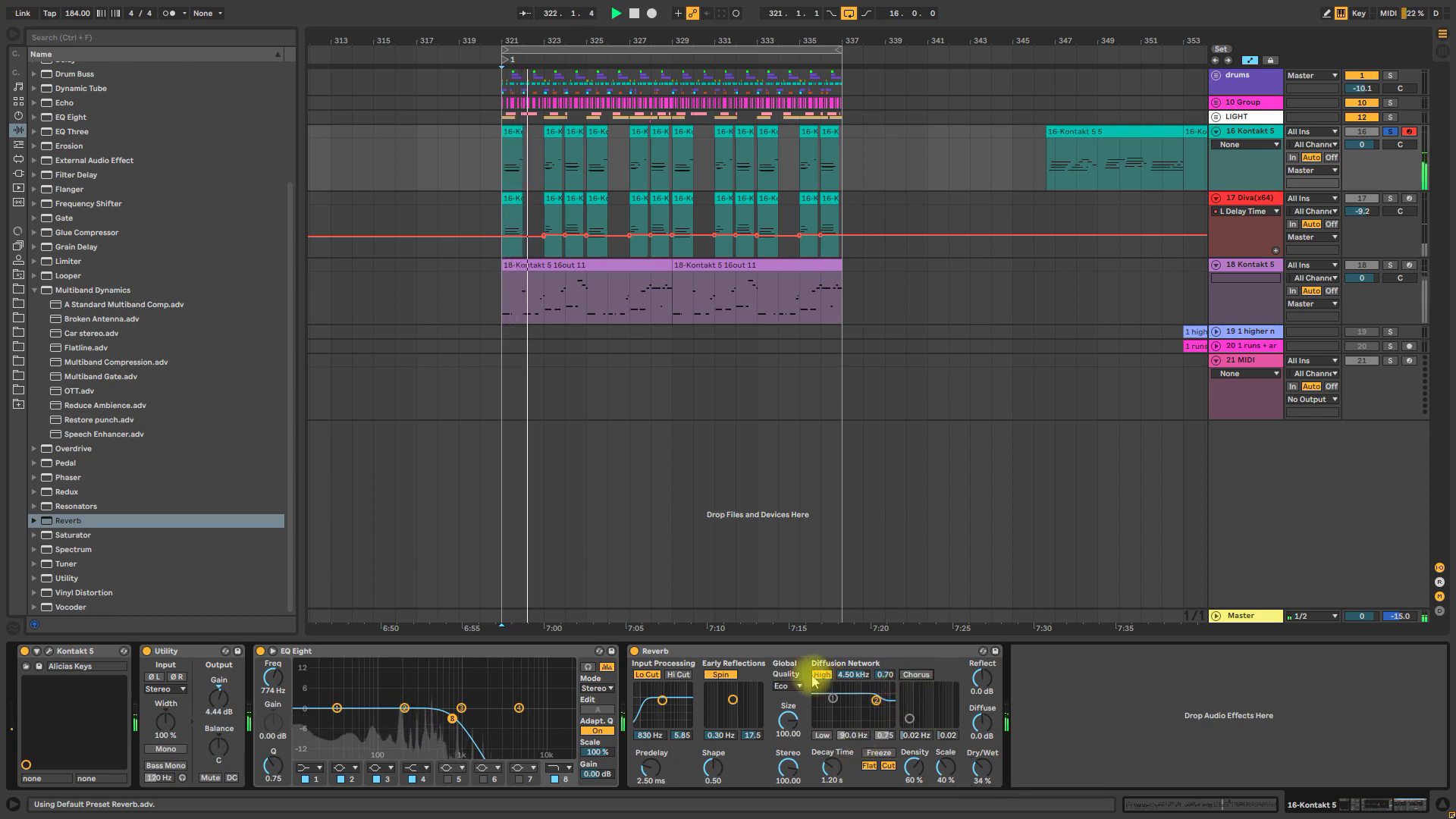
left_click_drag(832, 767, 832, 743)
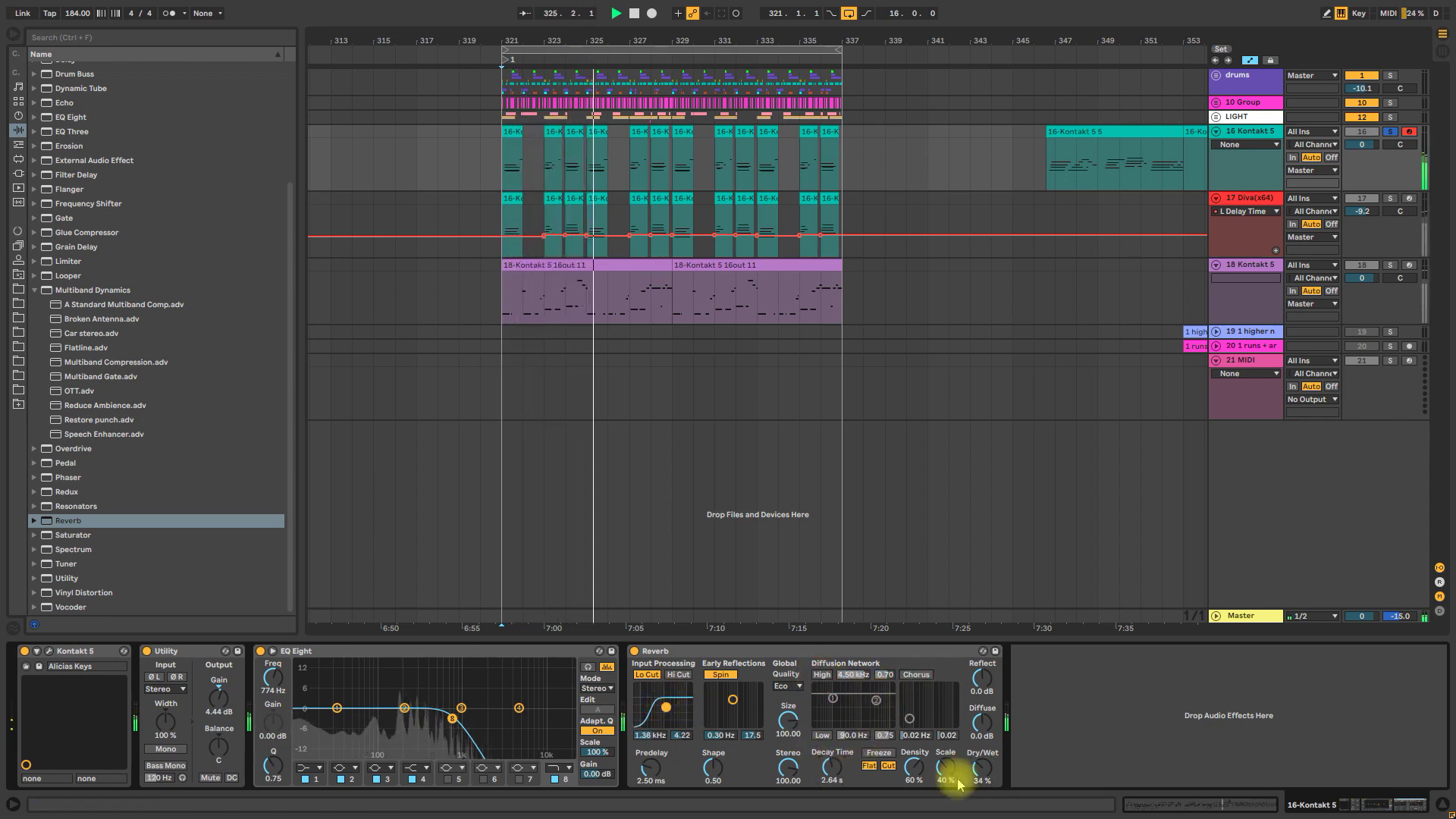
left_click_drag(982, 768, 982, 775)
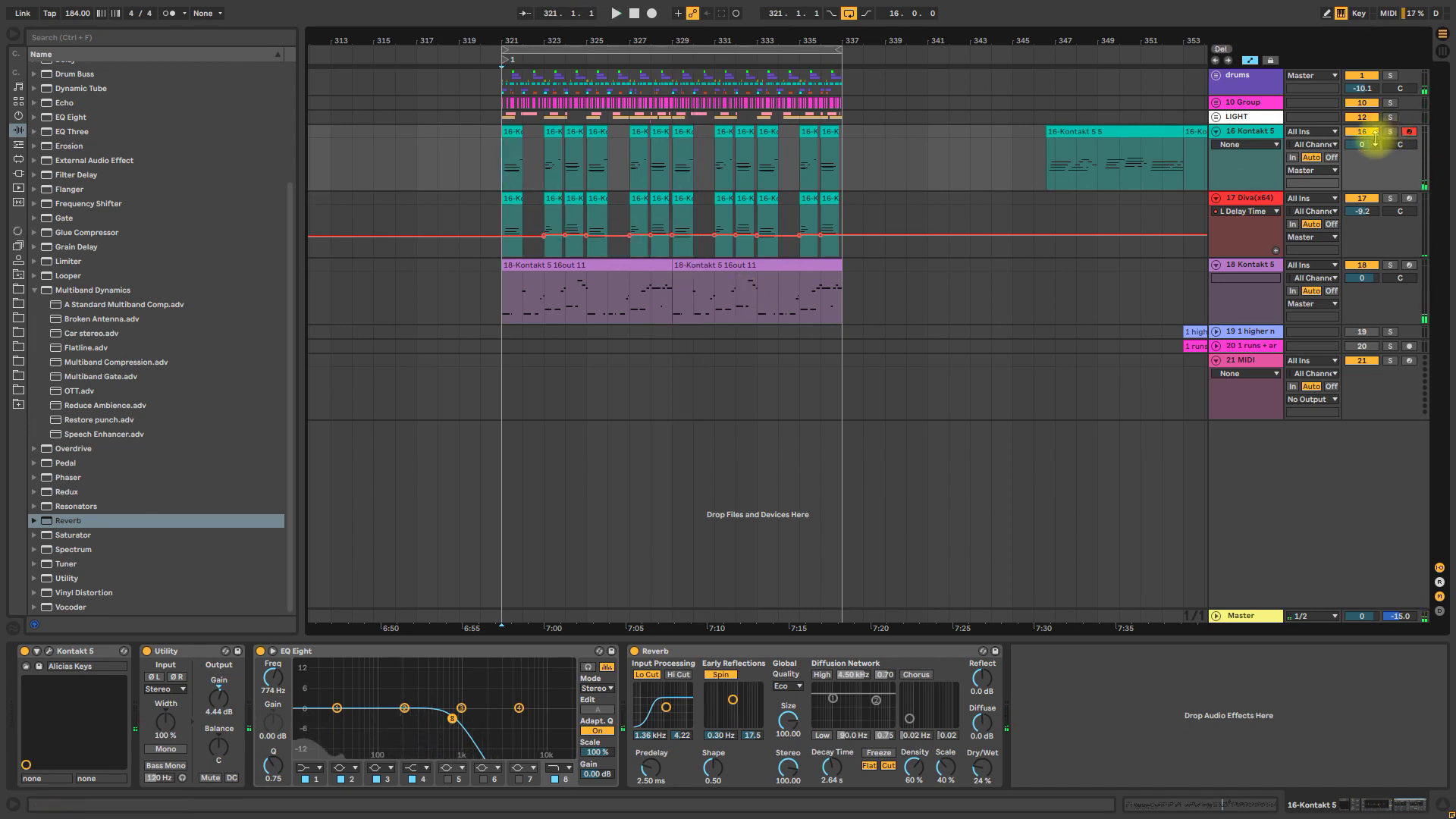
Lower the EQ Eight high-cut frequency slightly with Q 0.69 and set the 16 Kontakt track's volume to -2.0 dB
left_click(538, 623)
left_click_drag(450, 723, 447, 724)
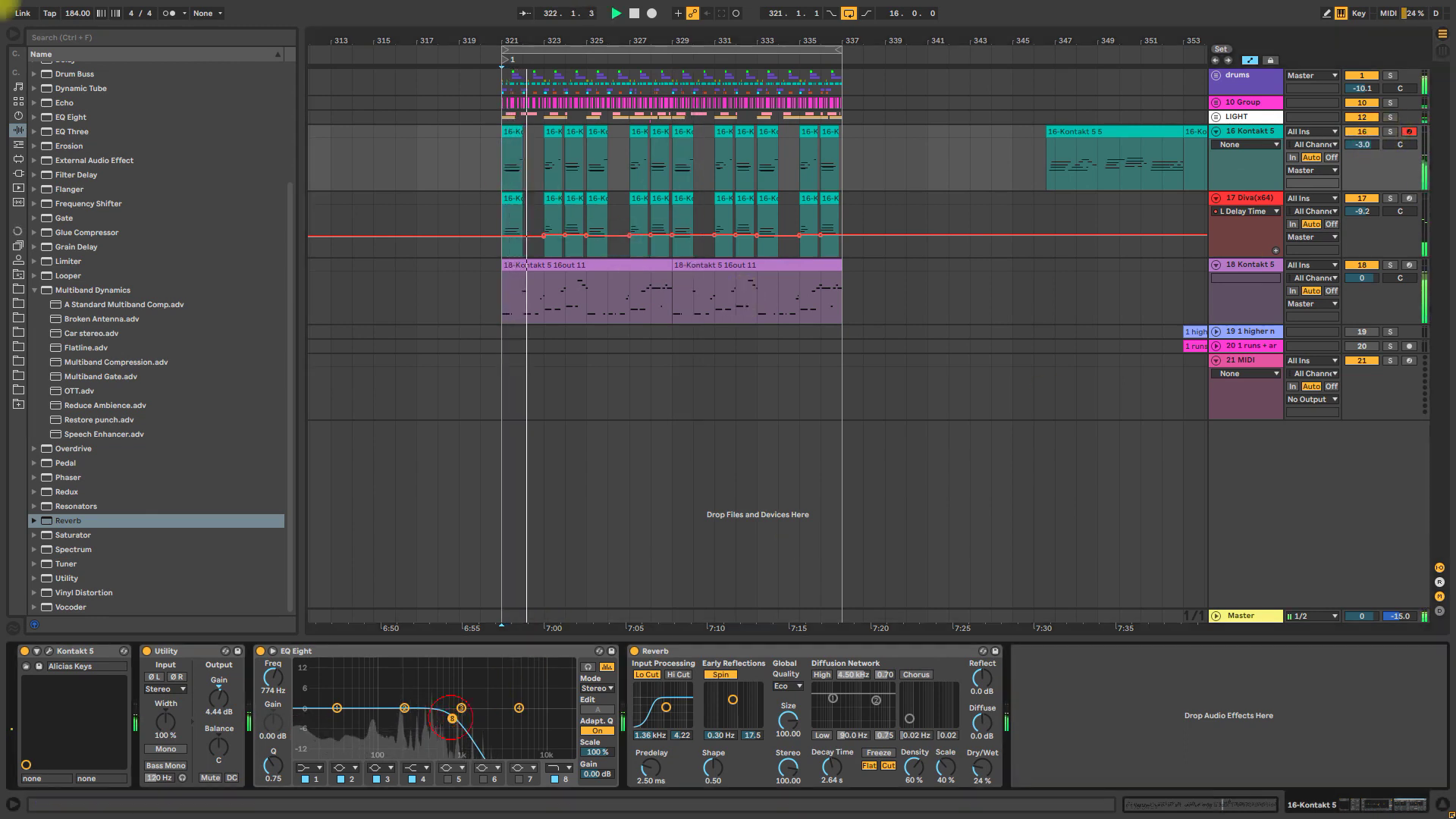
left_click_drag(1362, 146, 1362, 141)
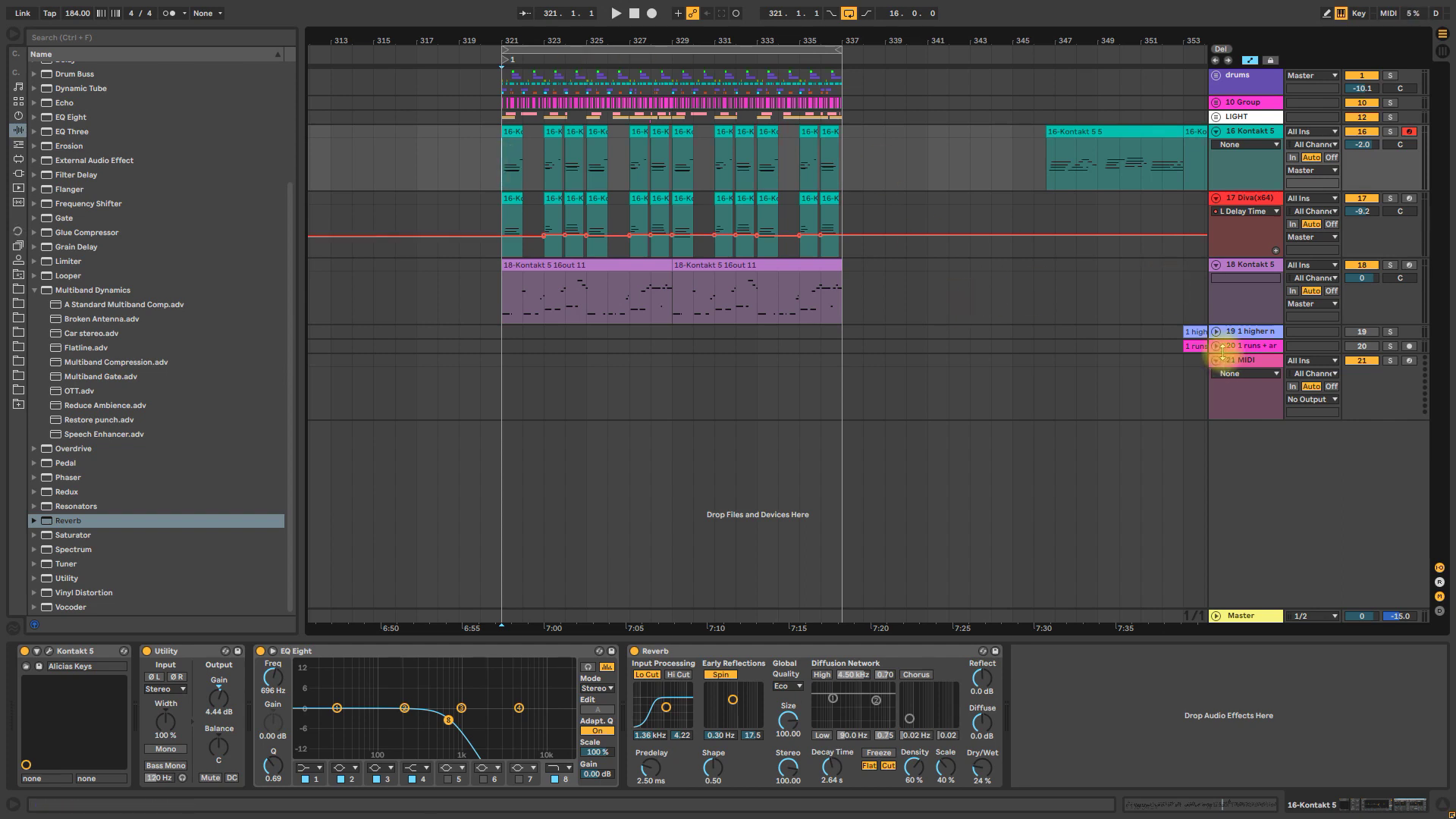
Move the "1 higher notes + chords" clip to bar 321, activate and unfold track 19, and open the clip's sample settings
left_click_drag(1196, 331, 504, 331)
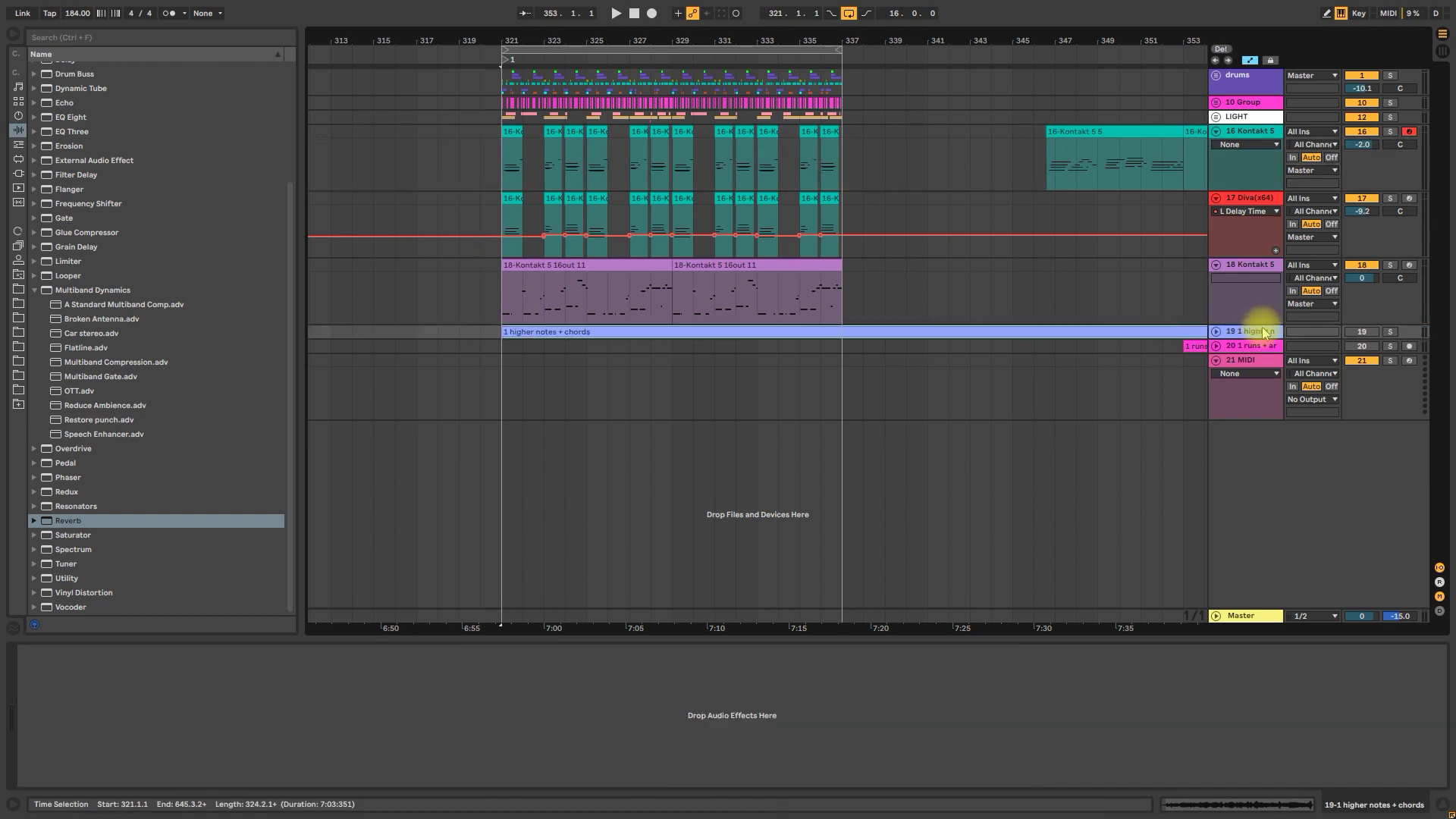
left_click(1215, 332)
key("space")
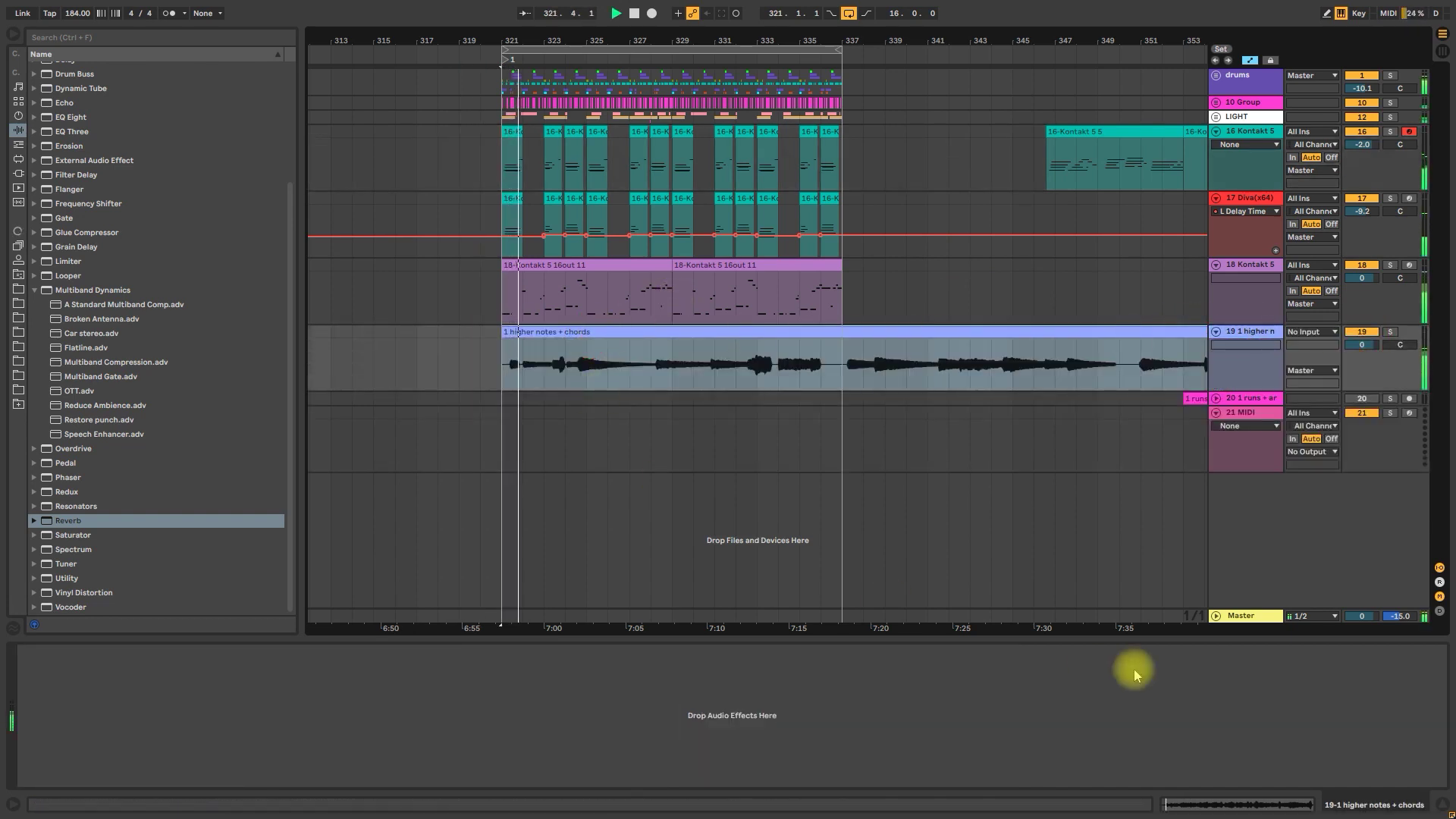
left_click(1199, 801)
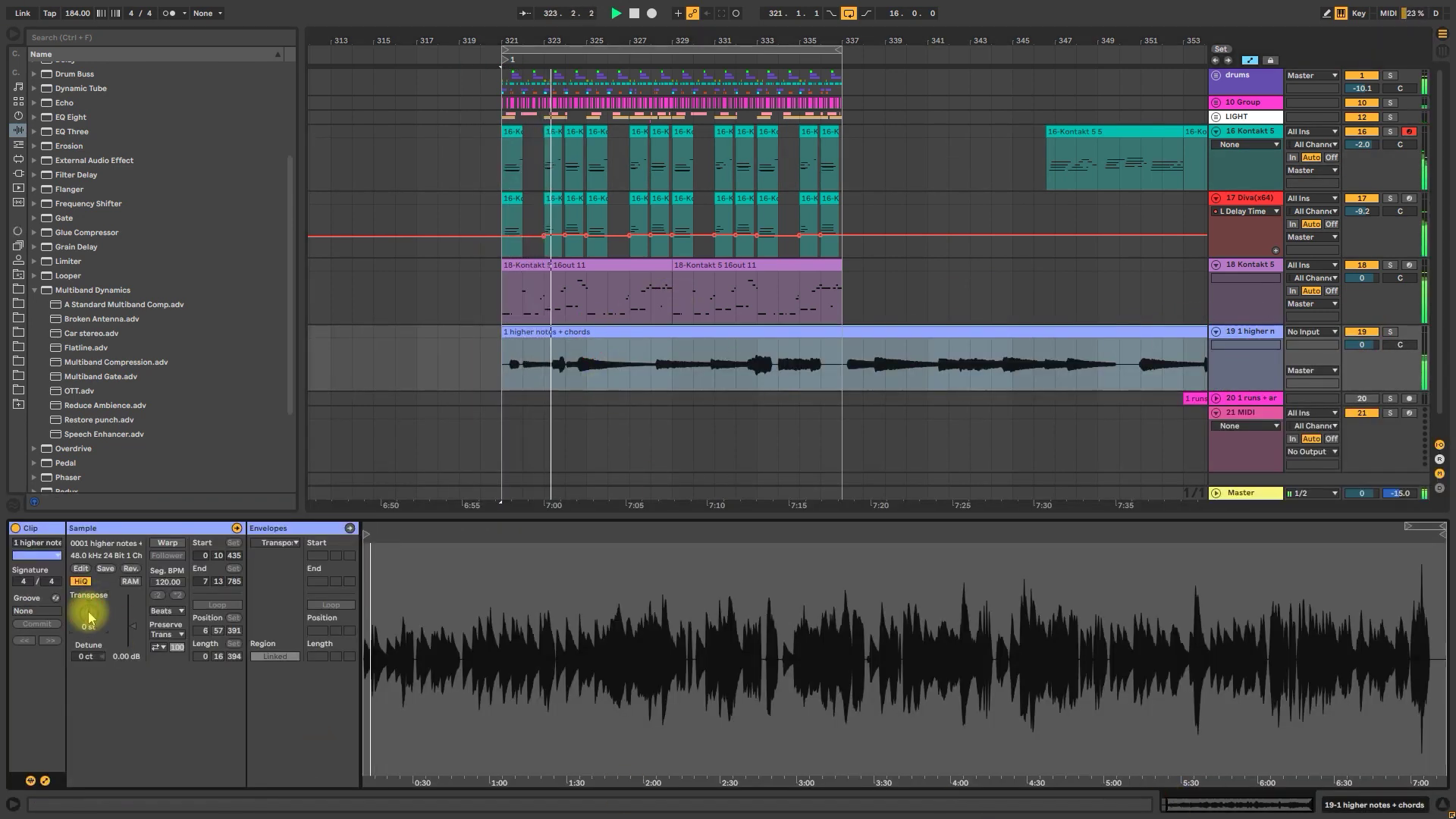
Split off a slice of the audio clip at bar 323, transpose it up 12 st and set its gain to 5.58 dB
left_click_drag(553, 35, 567, 421)
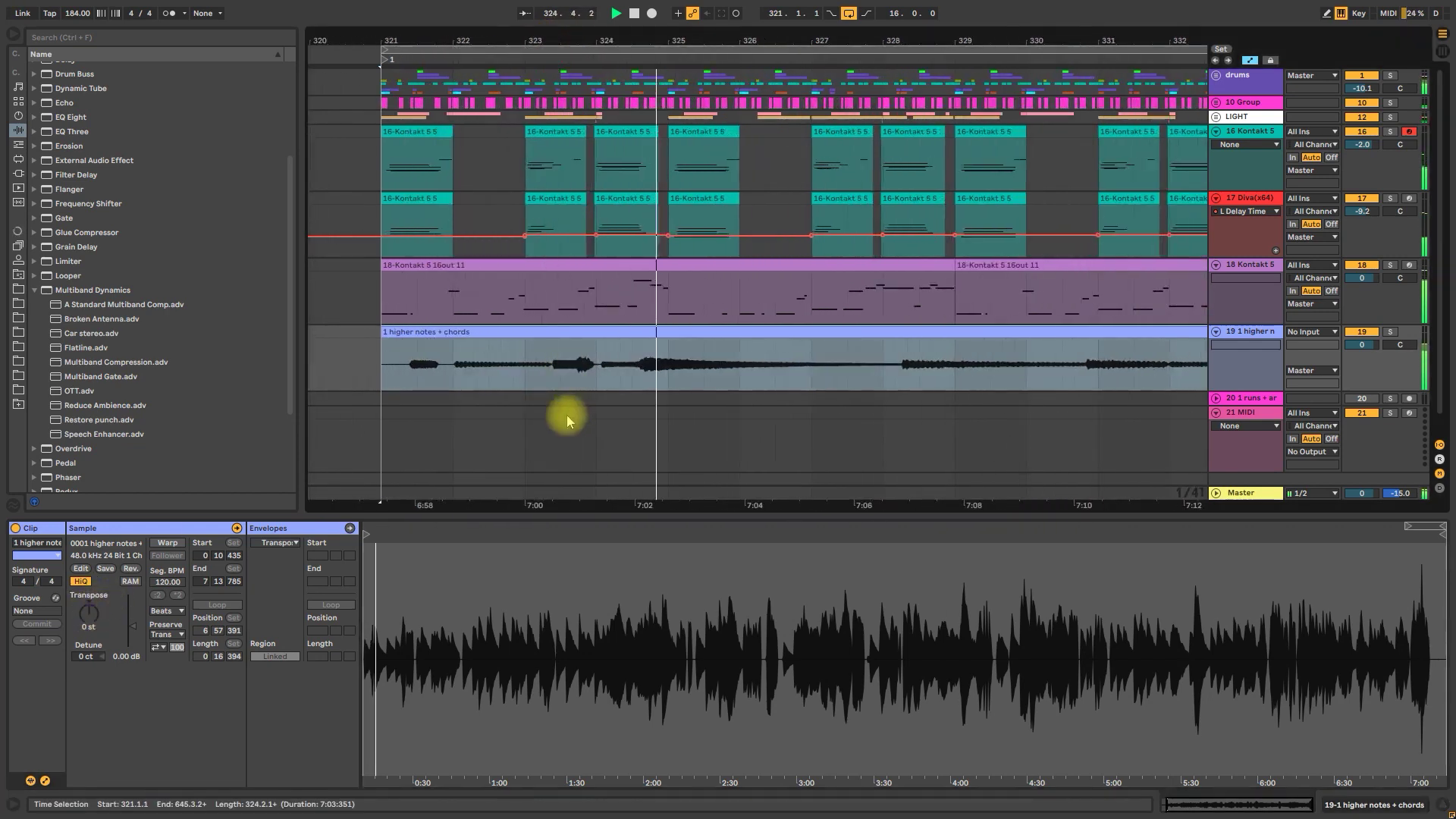
left_click_drag(499, 368, 559, 338)
key("ctrl+e")
left_click(97, 605)
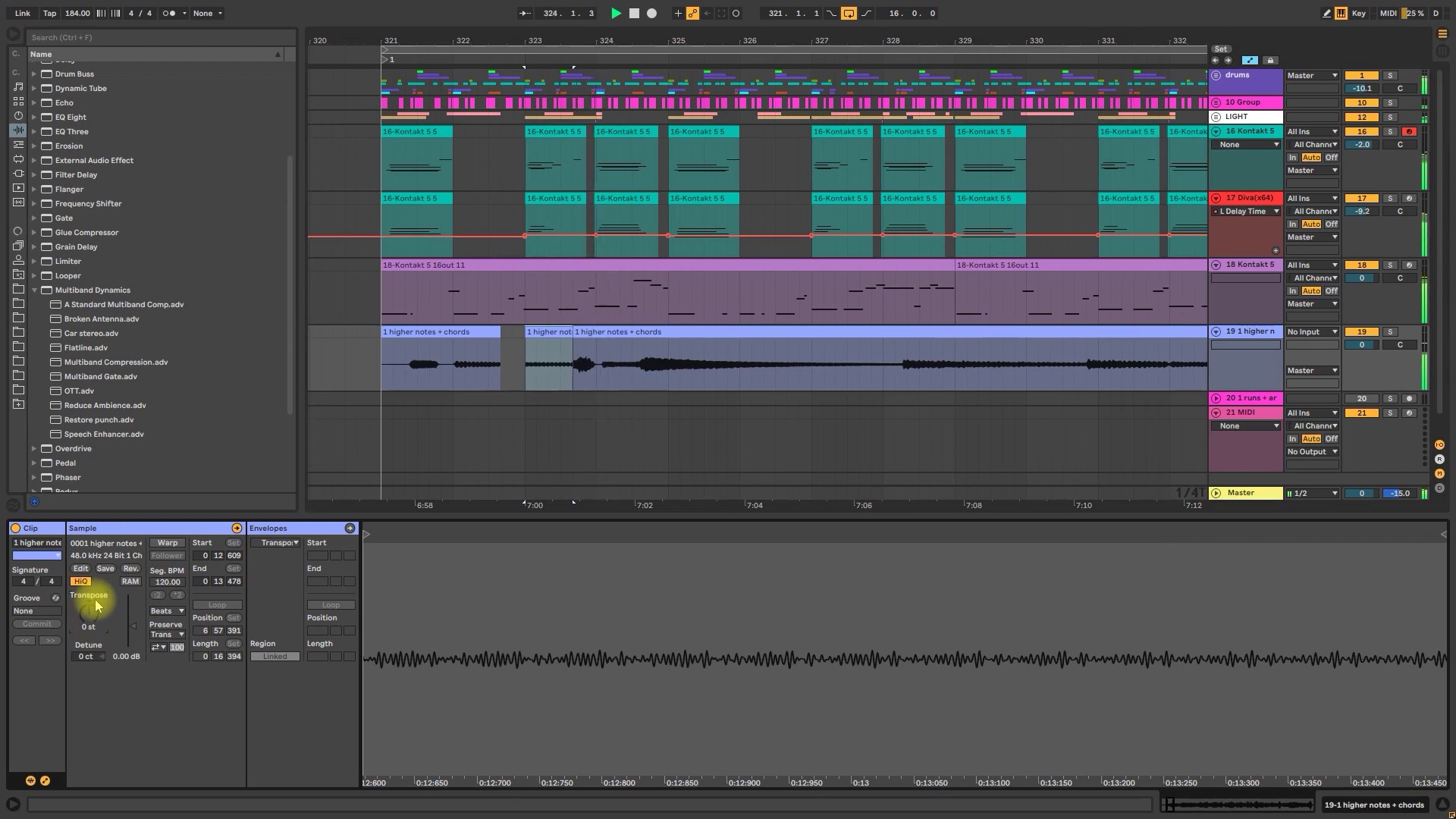
left_click_drag(97, 605, 93, 596)
left_click(529, 351)
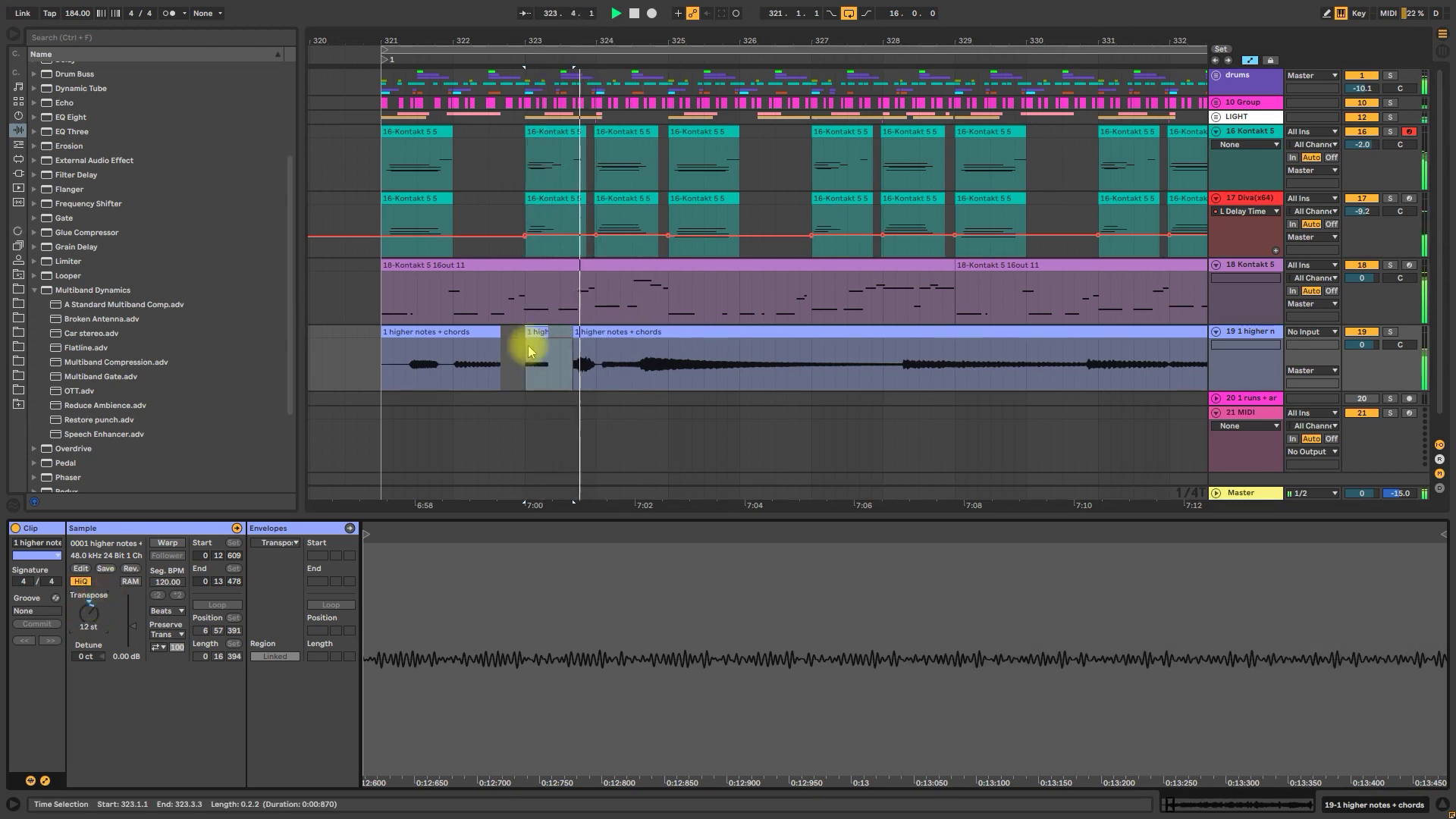
left_click_drag(129, 650, 132, 624)
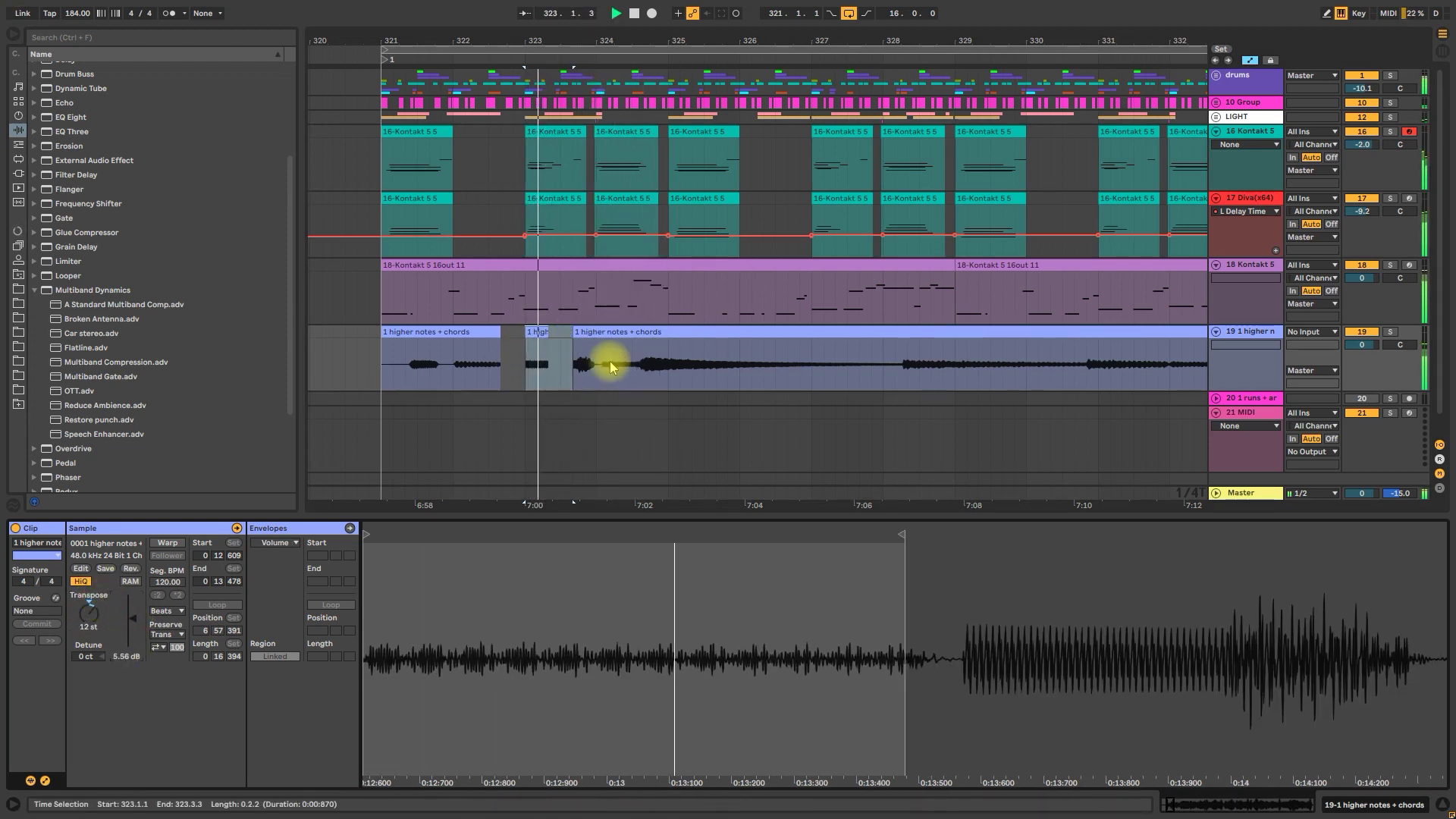
Split off another audio slice at bar 324, set its gain to 6.69 dB and transpose it up 12 st
left_click(608, 368)
left_click_drag(634, 335, 596, 332)
key("ctrl+e")
left_click_drag(130, 627, 130, 616)
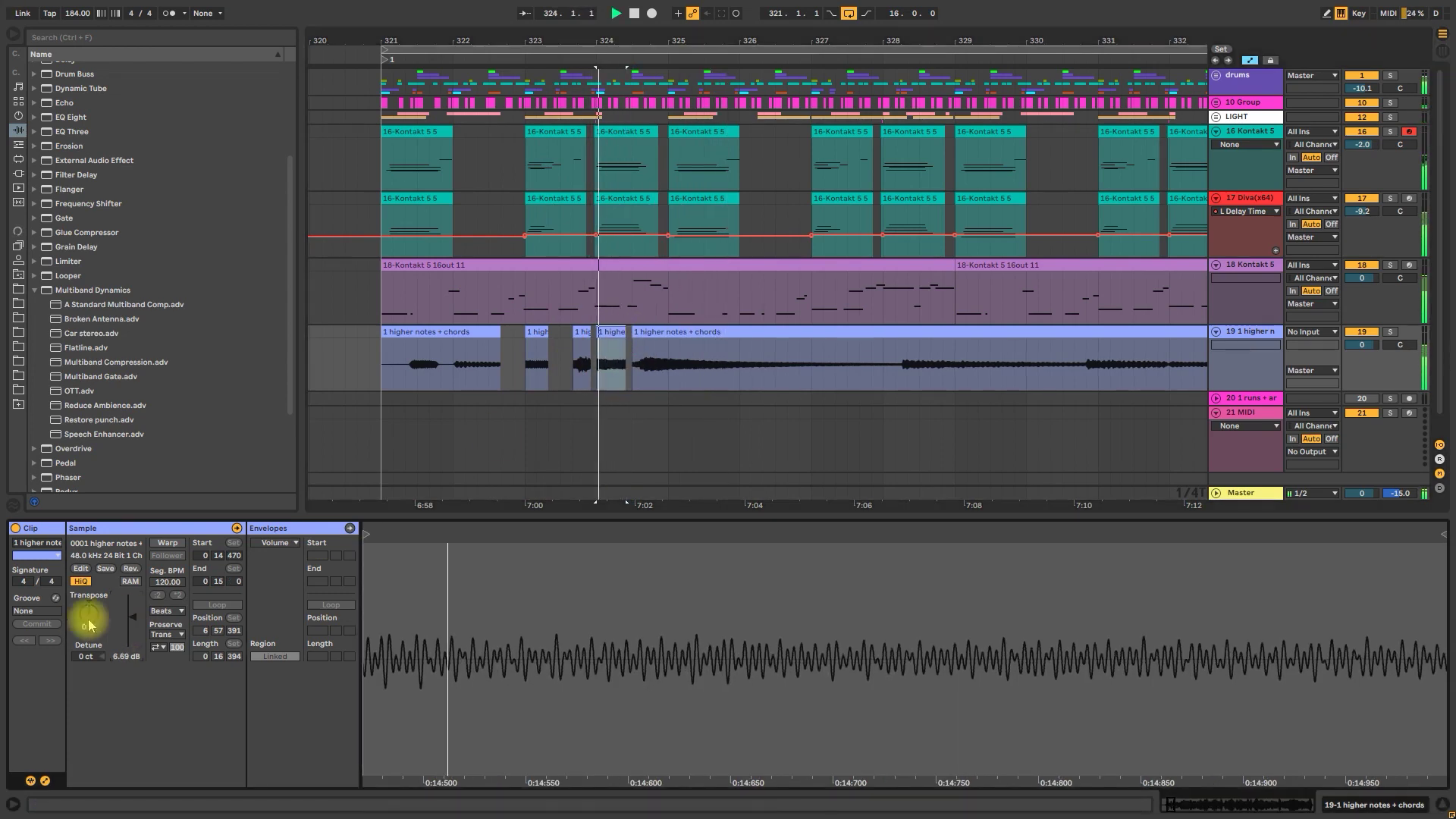
left_click(91, 613)
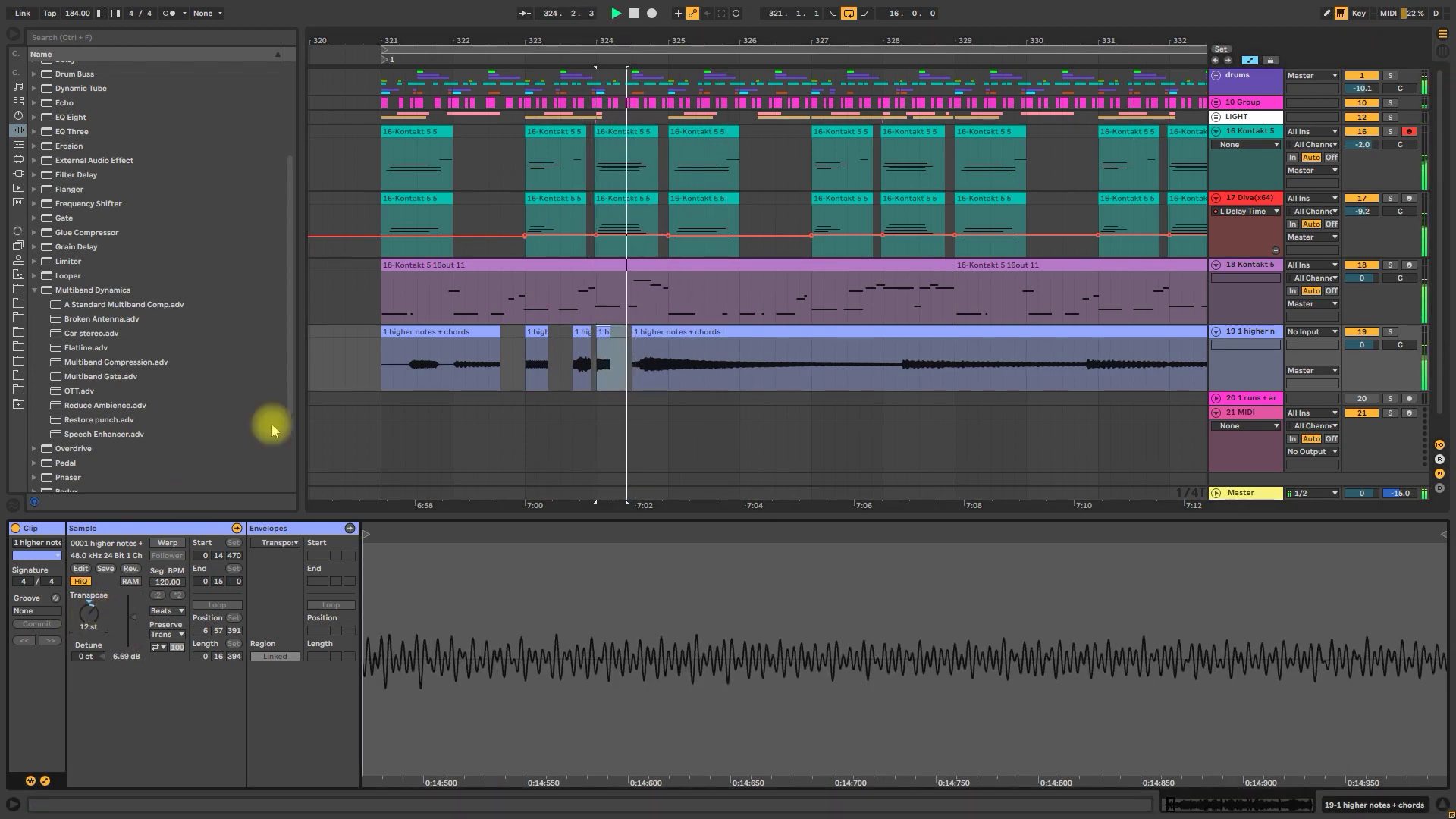
Move the bar 324 slice to just before bar 325 and trim the long audio clip to start at bar 325
key("space")
left_click_drag(644, 339, 670, 329)
key("space")
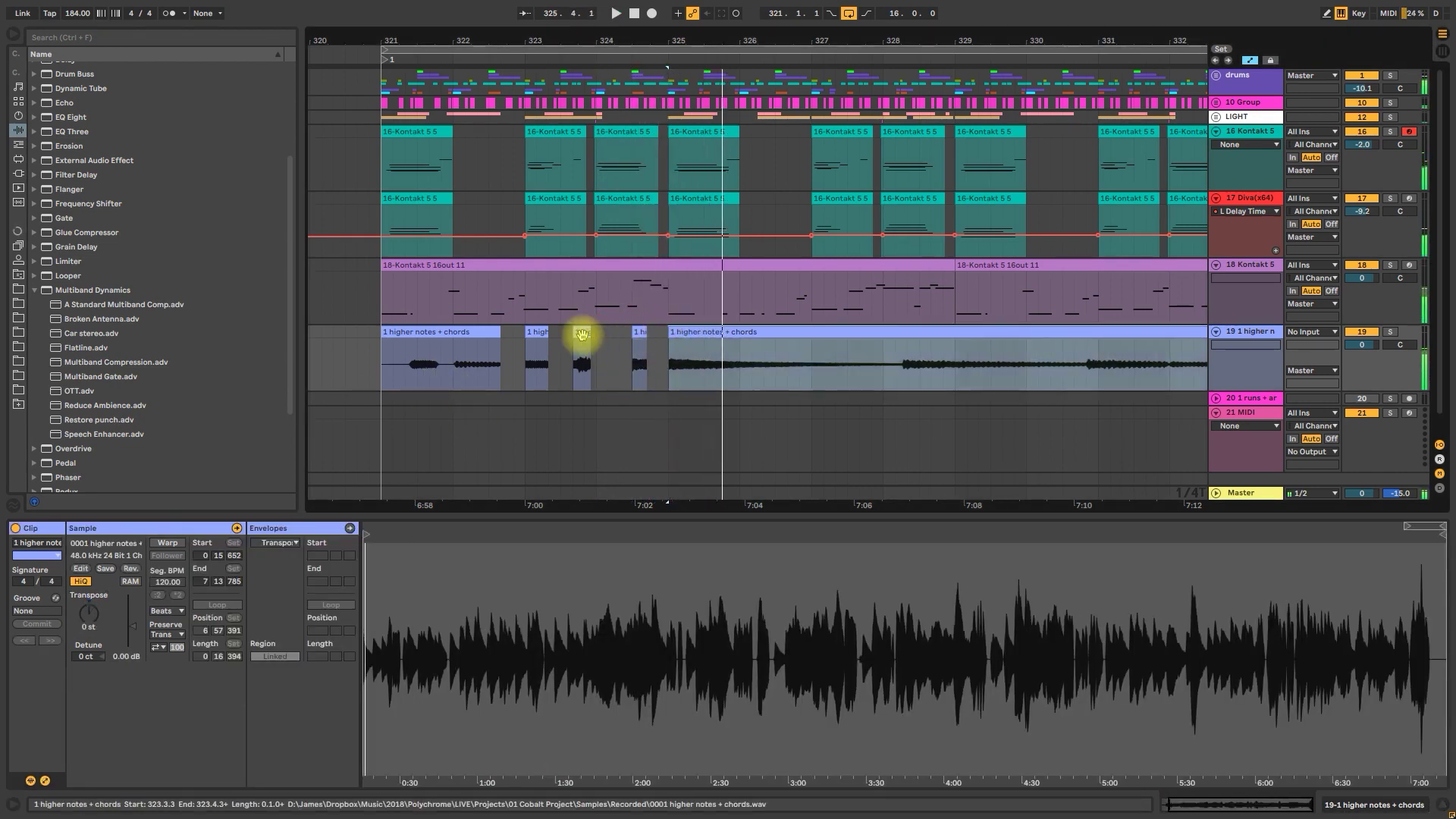
Raise the bar 323 slice's gain to 10.5 dB and delete the audio clip at bar 321
left_click(582, 335)
left_click(539, 332)
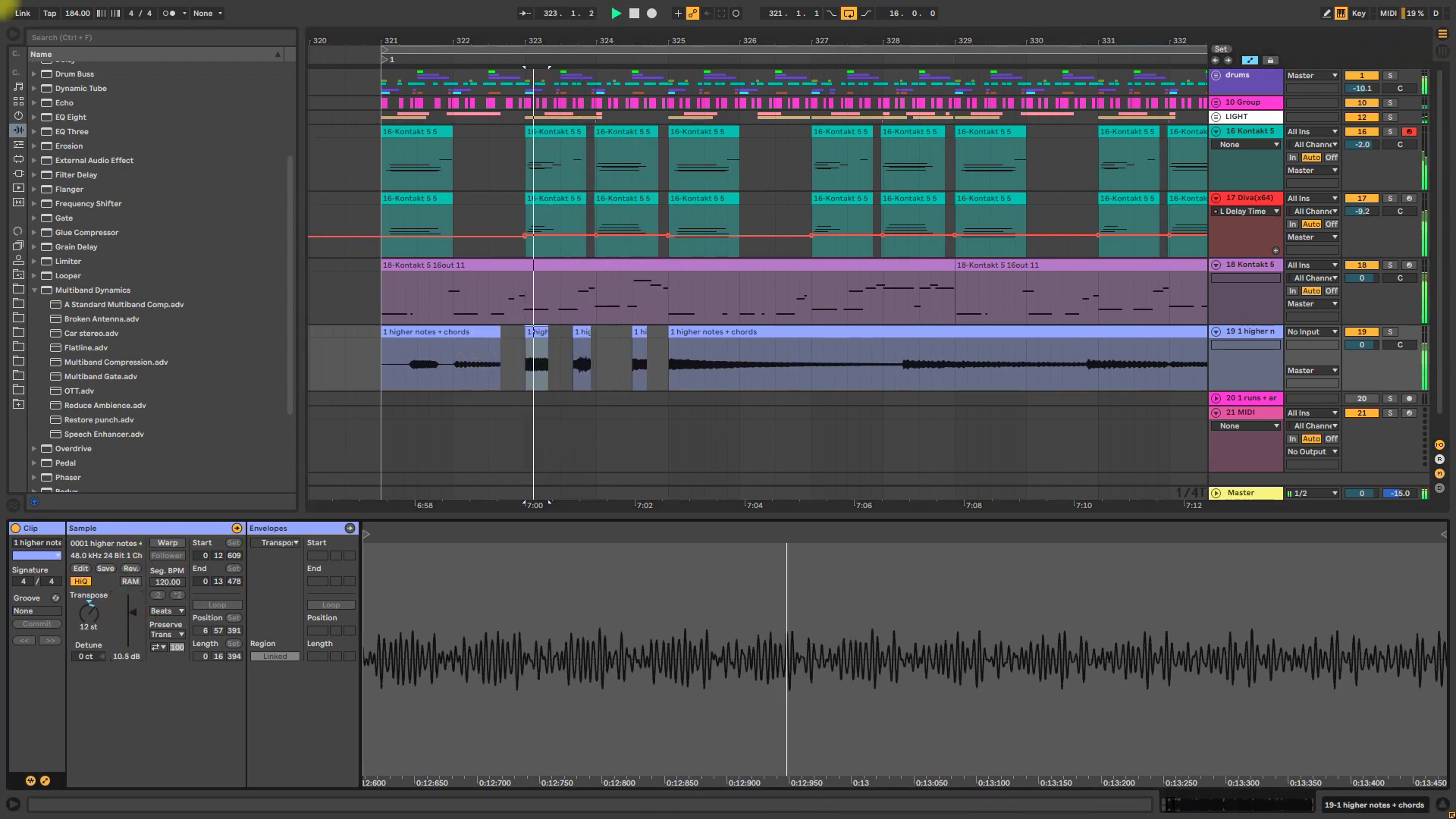
left_click(467, 356)
left_click(489, 335)
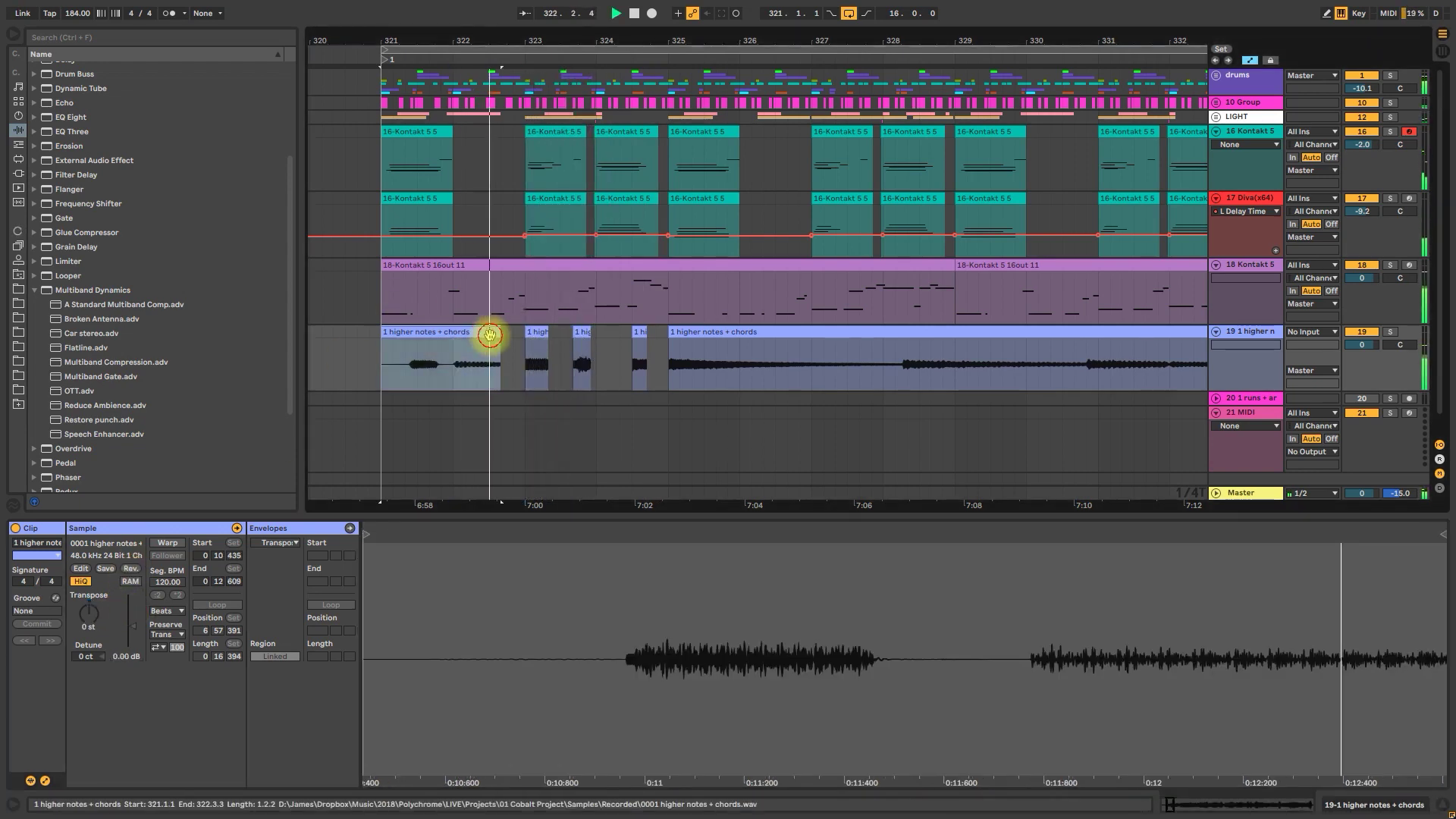
key("Delete")
Cut a section out of the long audio clip between about bars 328 and 330 and move it to bar 321
key("plus")
left_click(811, 332)
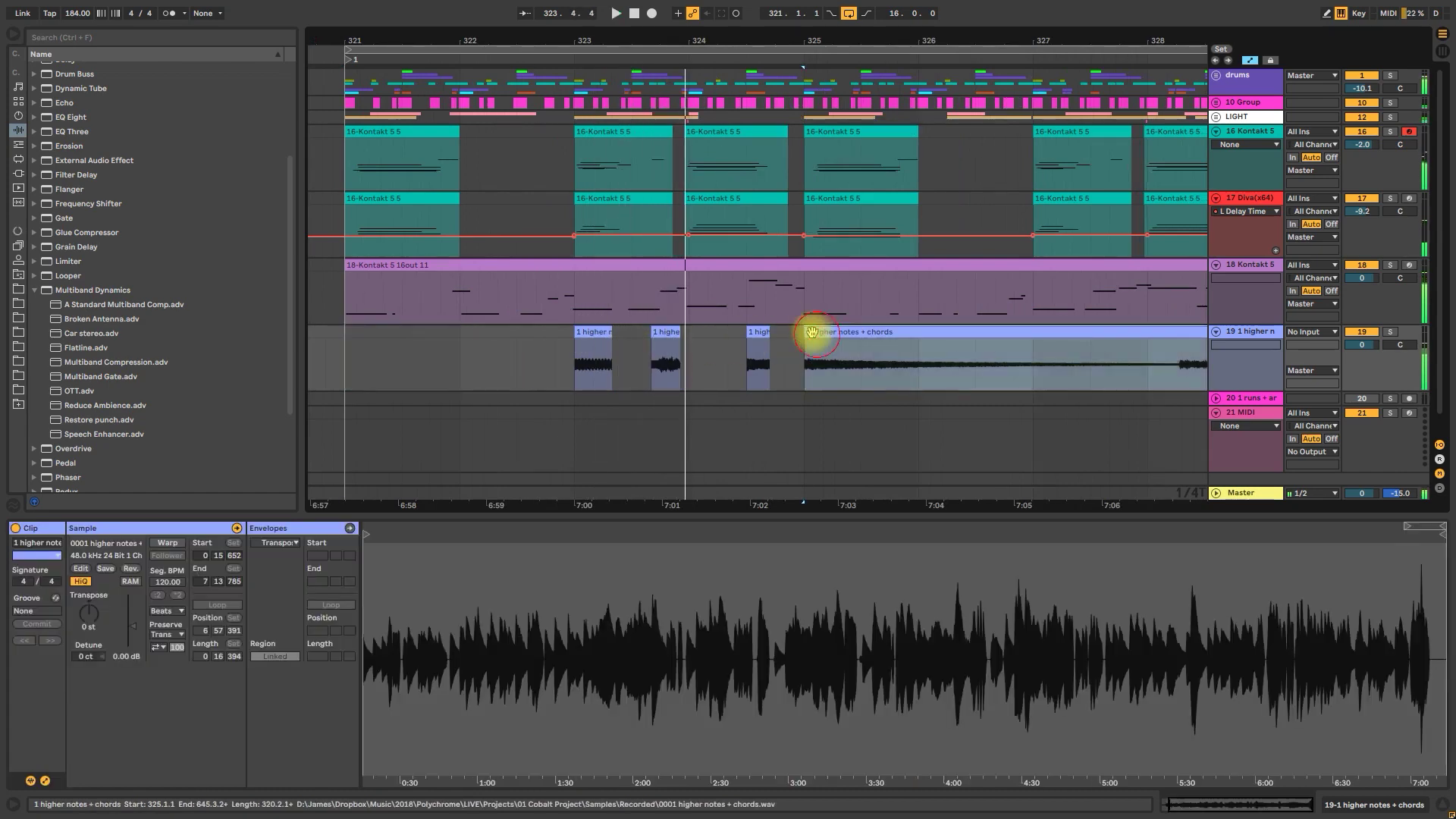
key("minus")
key("minus")
left_click(773, 370)
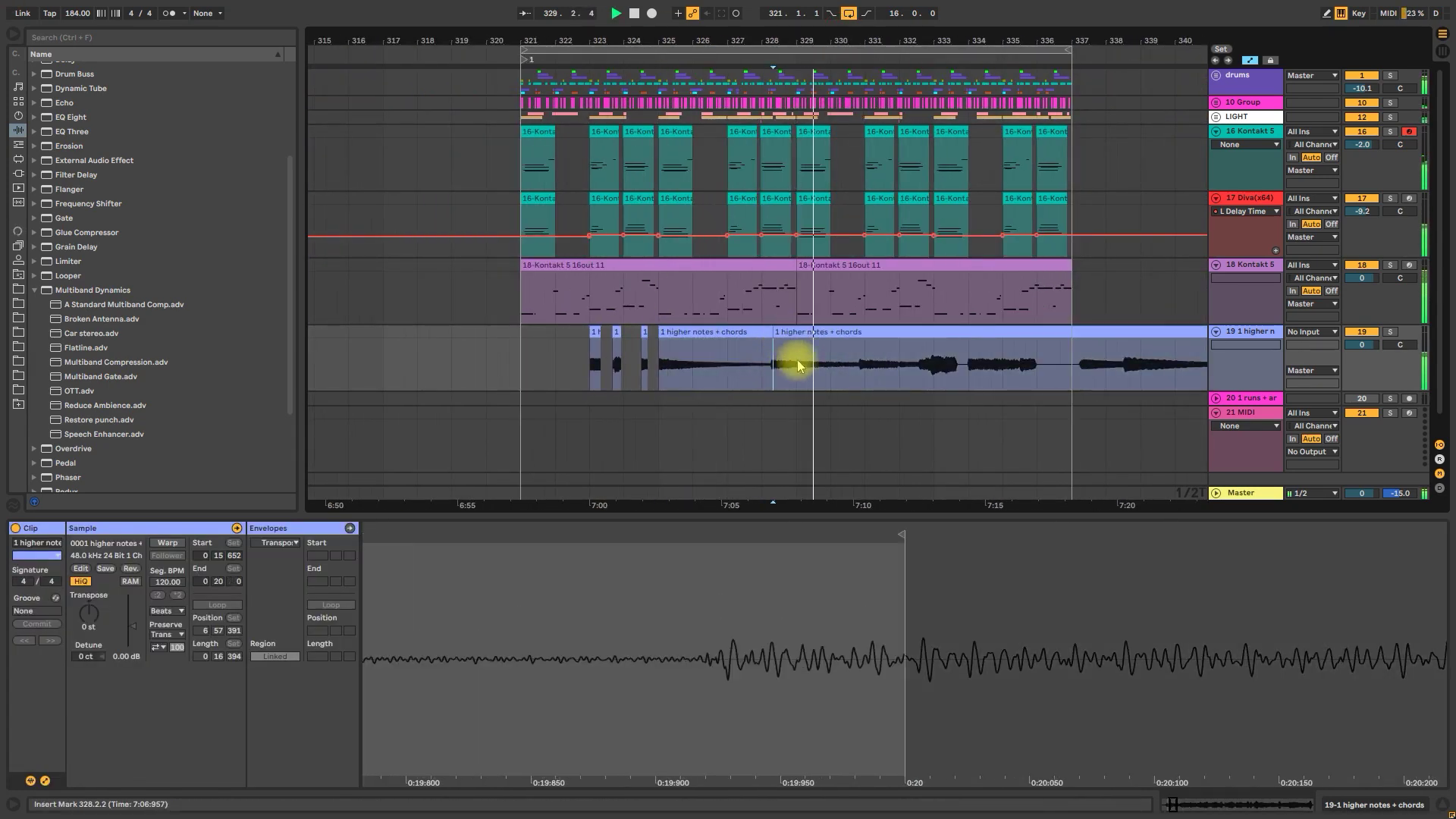
left_click(839, 361, "shift")
key("ctrl+e")
left_click_drag(661, 339, 558, 332)
left_click(559, 334)
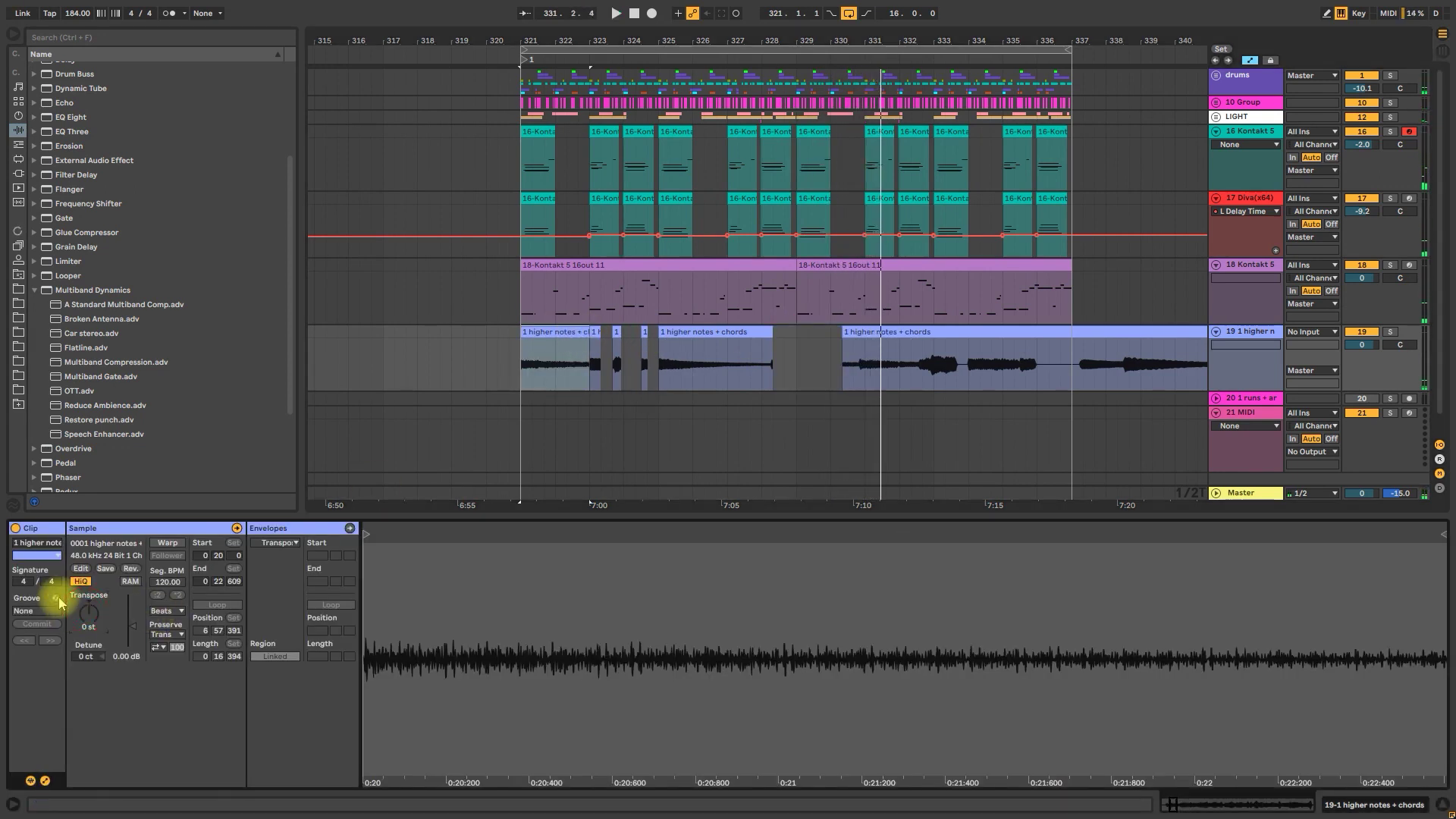
Trim the section at bar 321 to a short slice and play back the chopped audio pattern from bar 321
left_click_drag(555, 333, 531, 331)
scroll(579, 585, "down", 2)
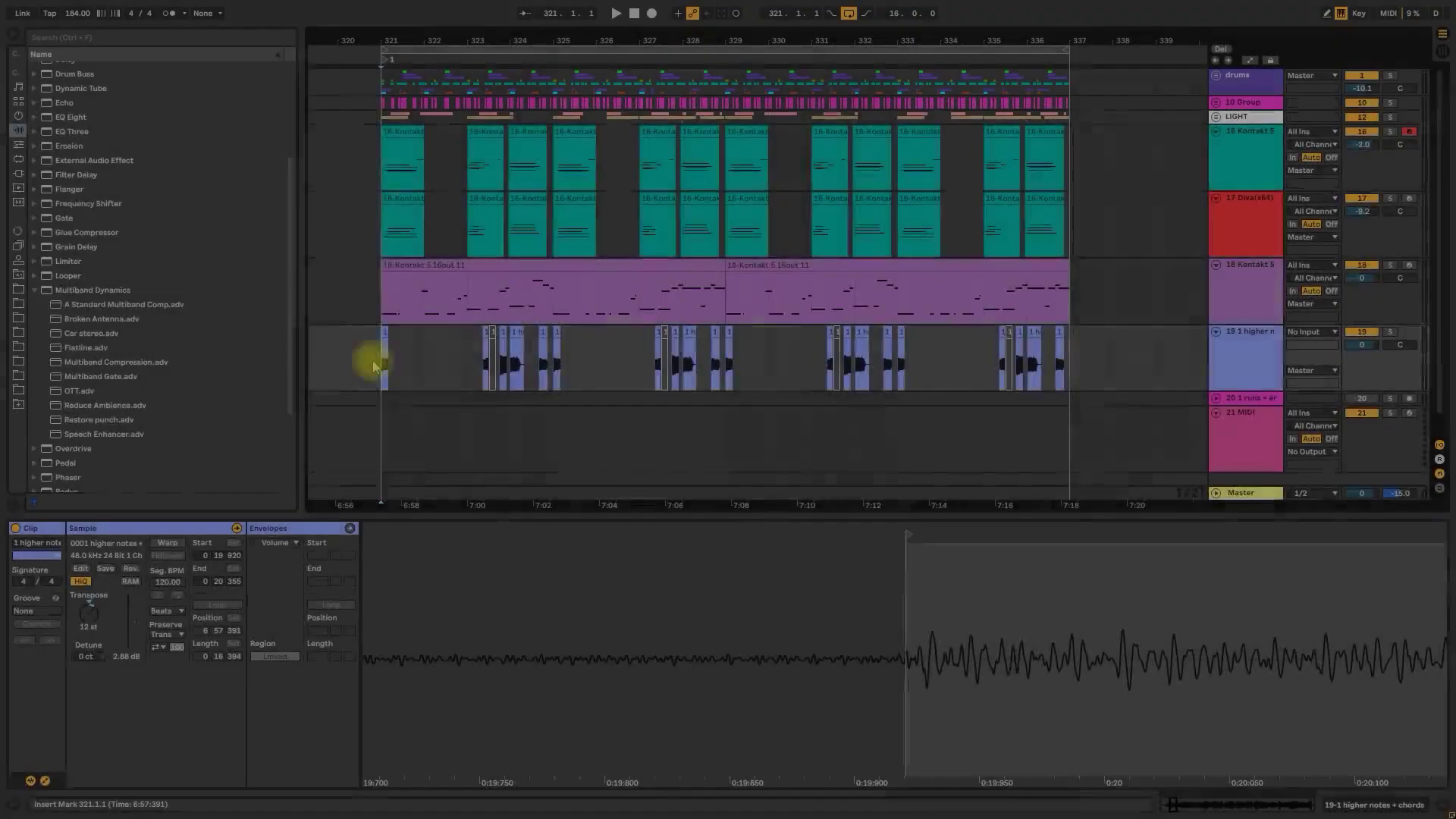
key("space")
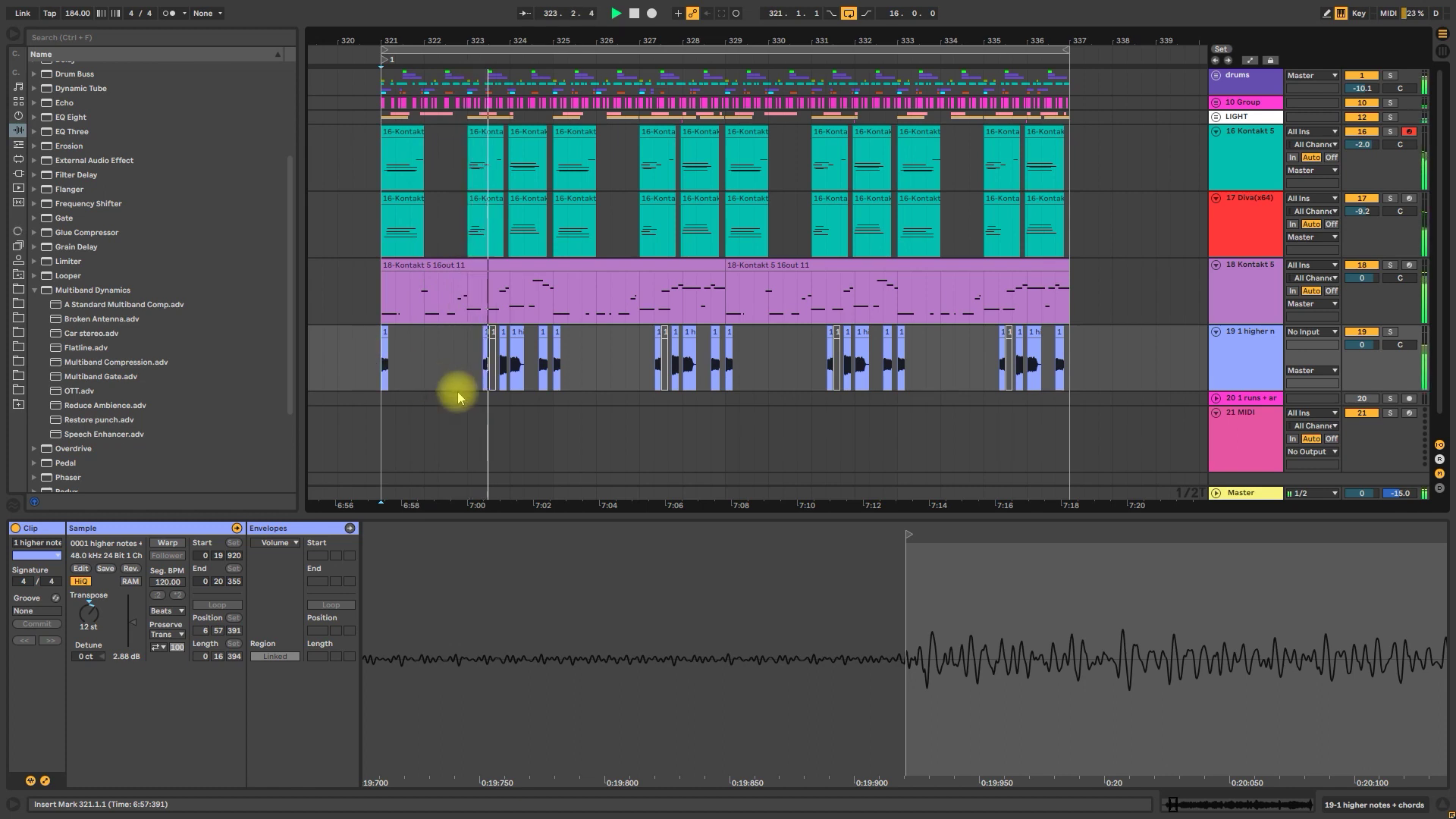
left_click(556, 338)
left_click(379, 367)
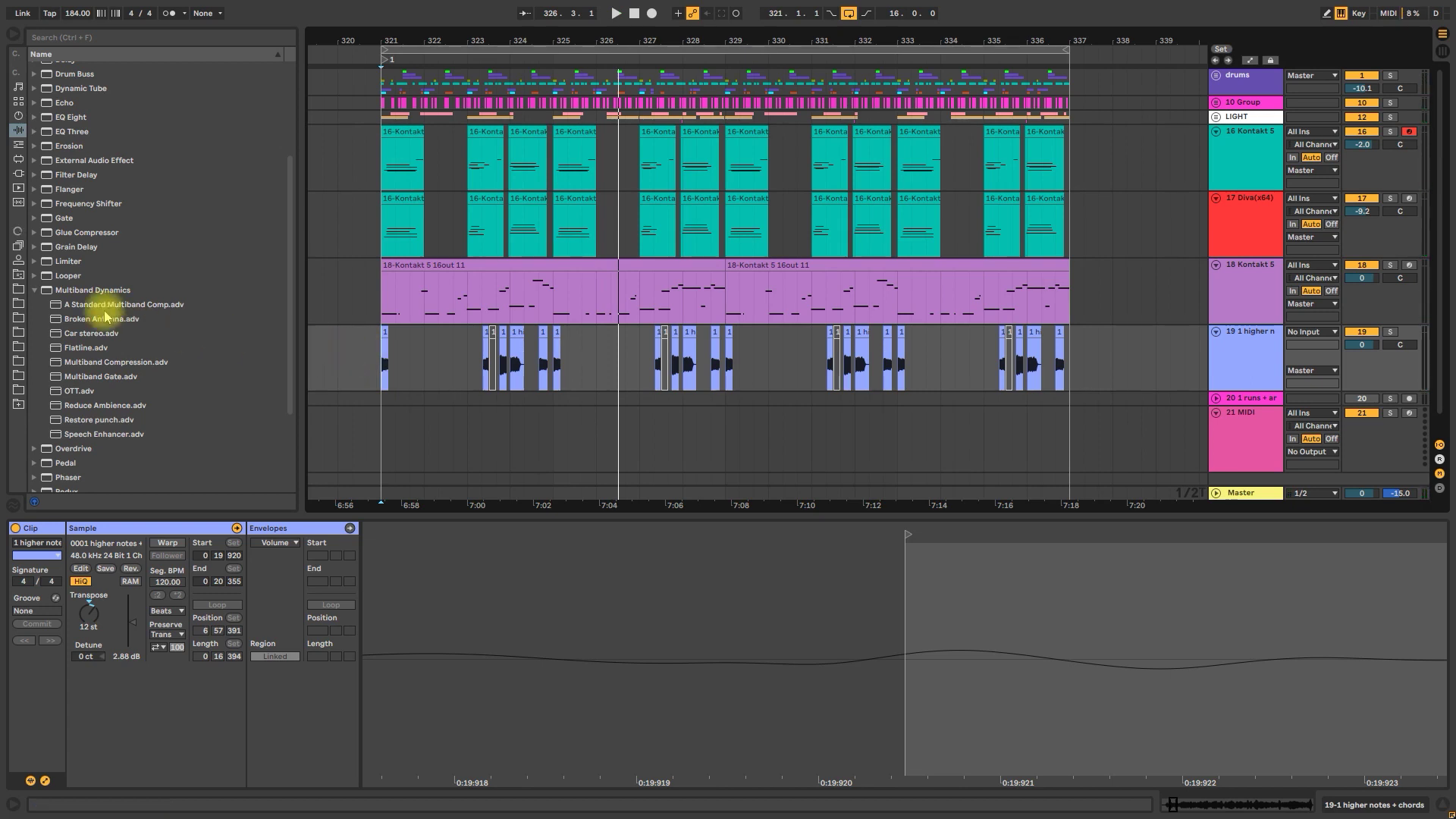
Add Multiband Dynamics to the 19 track and insert an EQ Eight in front of it
left_click(91, 293)
left_click(1207, 811)
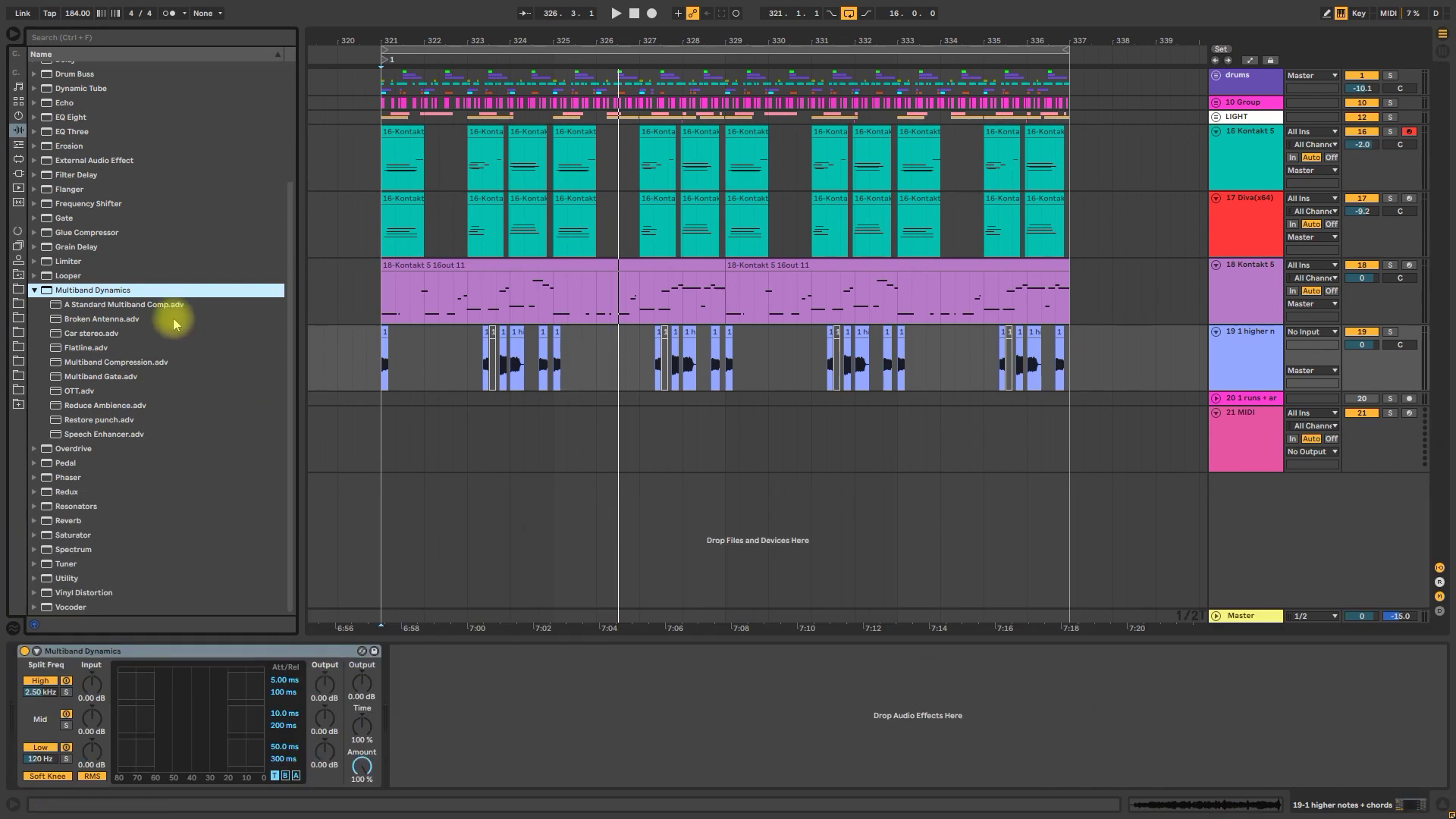
scroll(72, 113, "up", 2)
left_click_drag(72, 171, 44, 683)
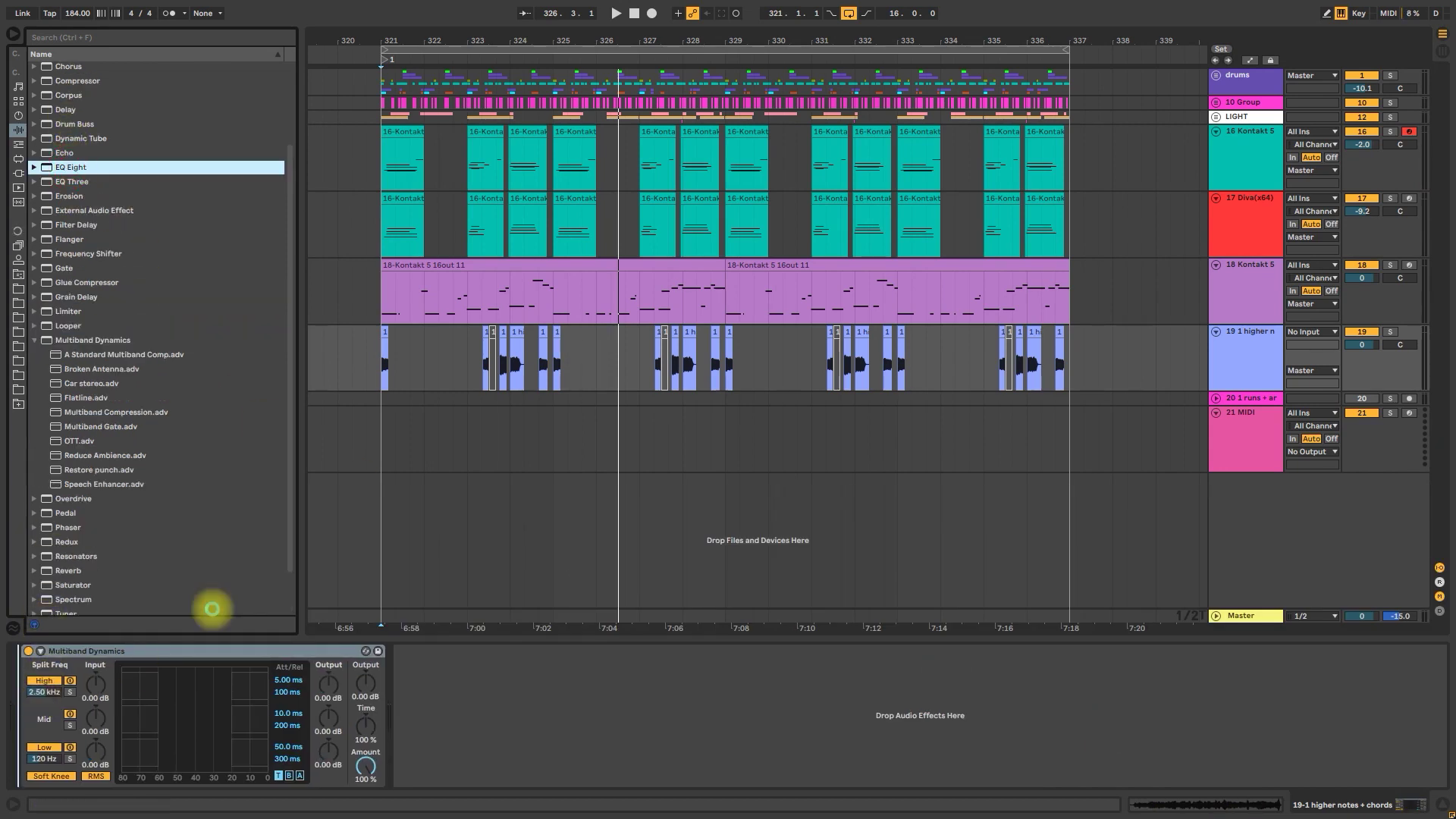
Raise the EQ Eight's band 4 high shelf at 1.60 kHz on the 19 track while auditioning the loop
key("space")
left_click_drag(285, 710, 242, 693)
key("space")
key("space")
key("space")
key("space")
Make the EQ Eight's band 1 a low cut at 188 Hz and set band 4's gain to 3.60 dB
left_click(80, 769)
left_click(70, 693)
left_click_drag(39, 682, 38, 649)
key("space")
key("space")
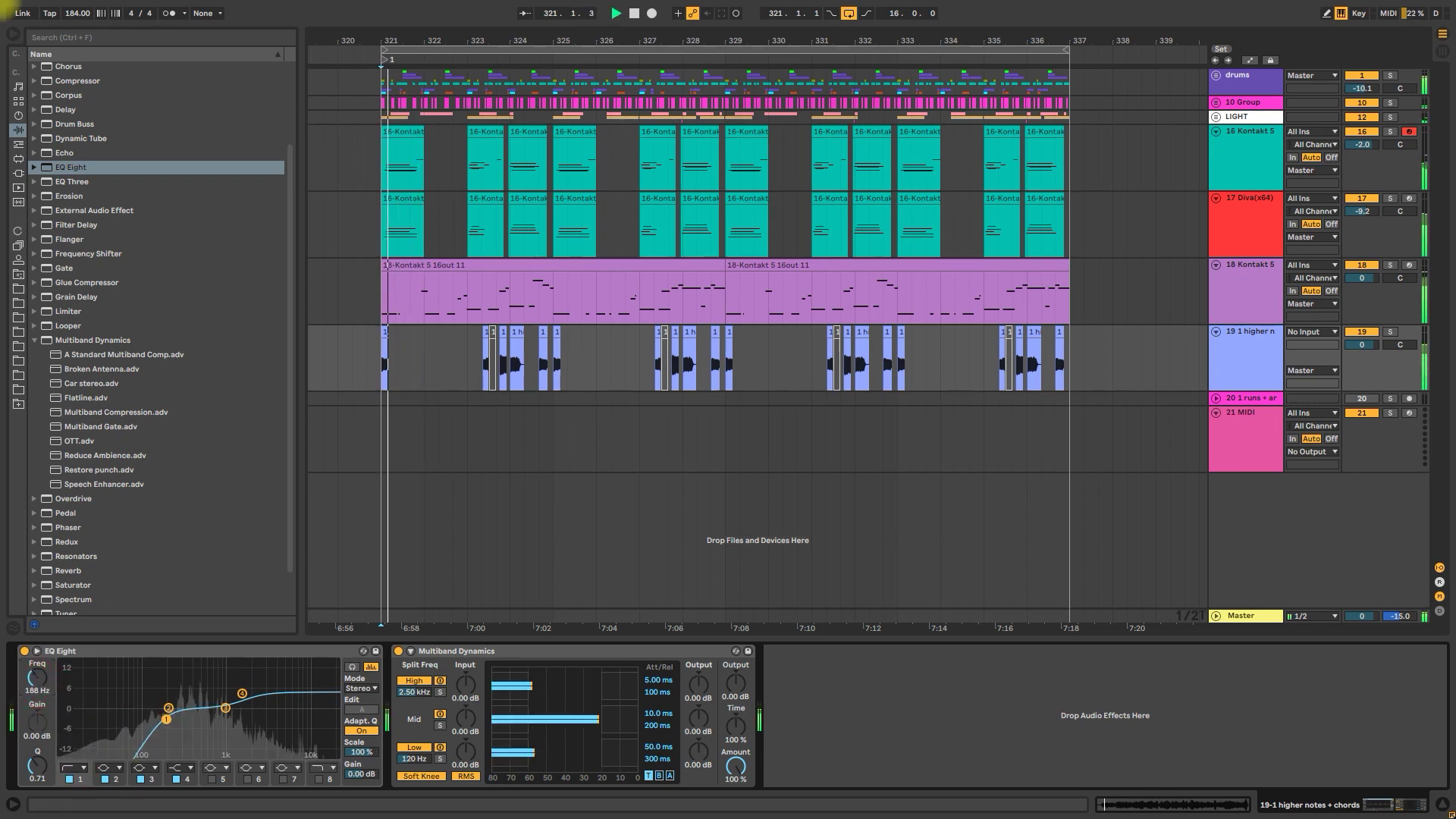
left_click_drag(242, 693, 242, 697)
key("space")
key("space")
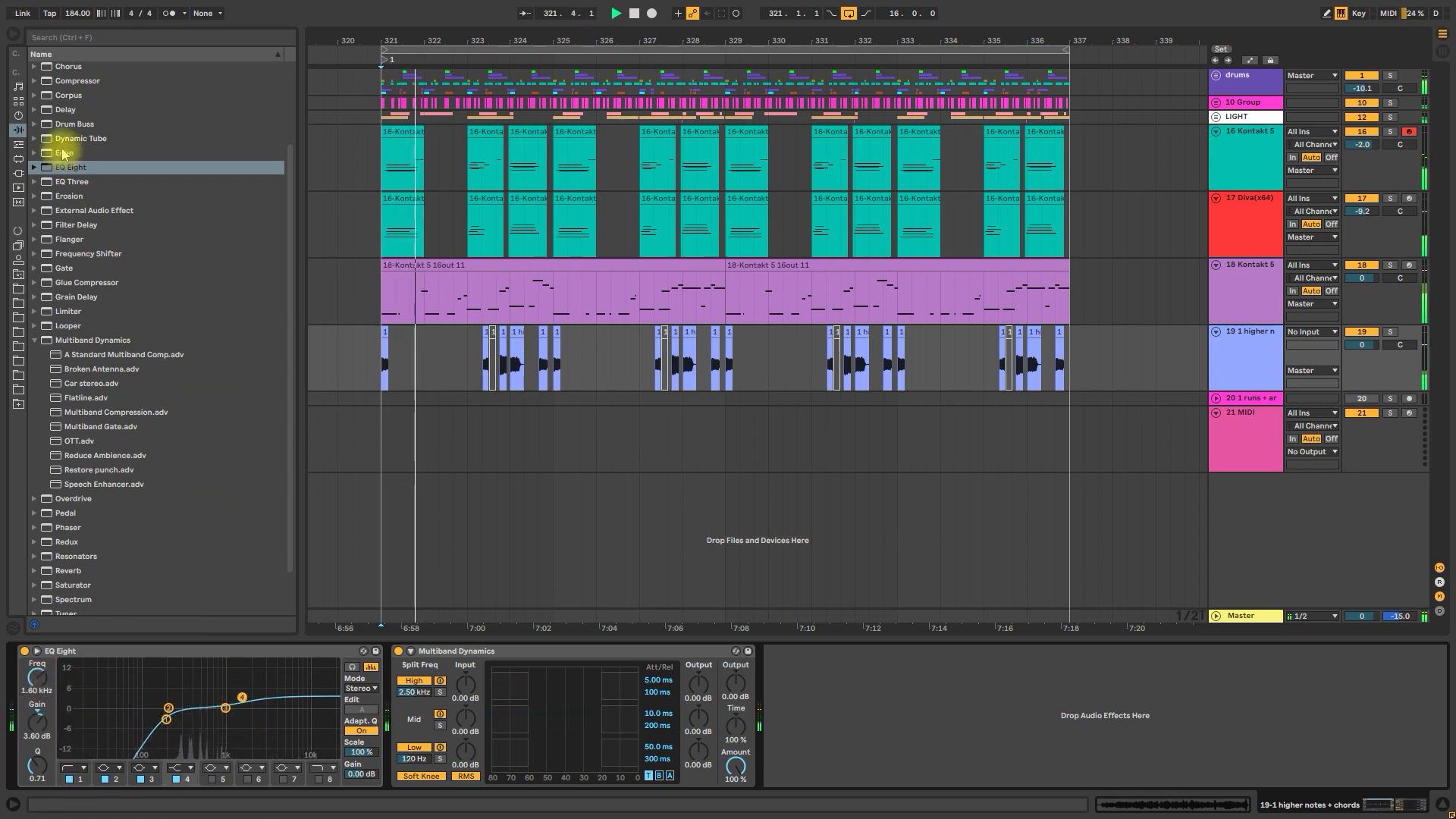
Insert a Delay between EQ Eight and Multiband Dynamics, and group the Delay and Multiband Dynamics into an Audio Effect Rack
left_click_drag(65, 109, 385, 667)
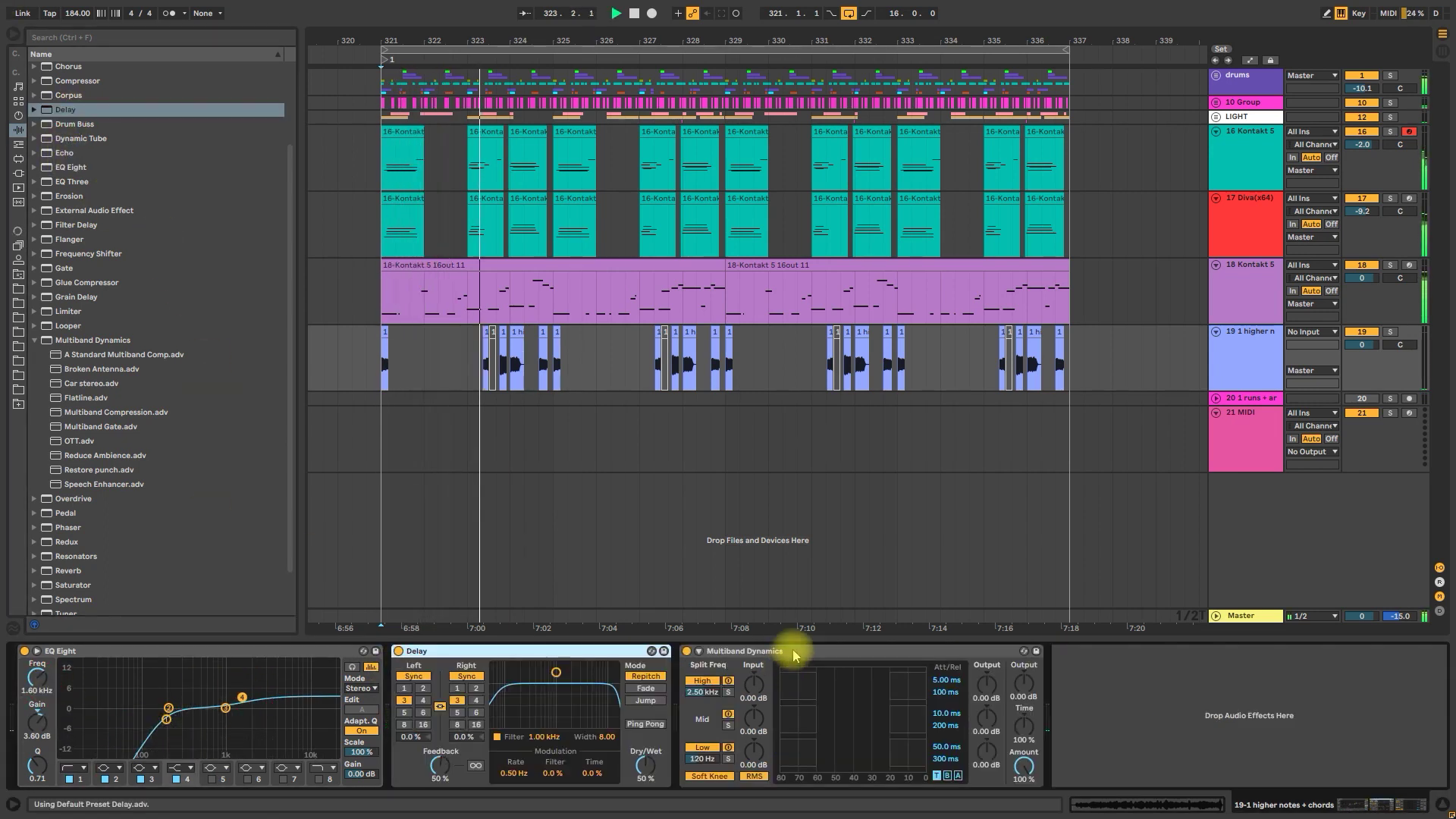
left_click(794, 655, "shift")
key("ctrl+g")
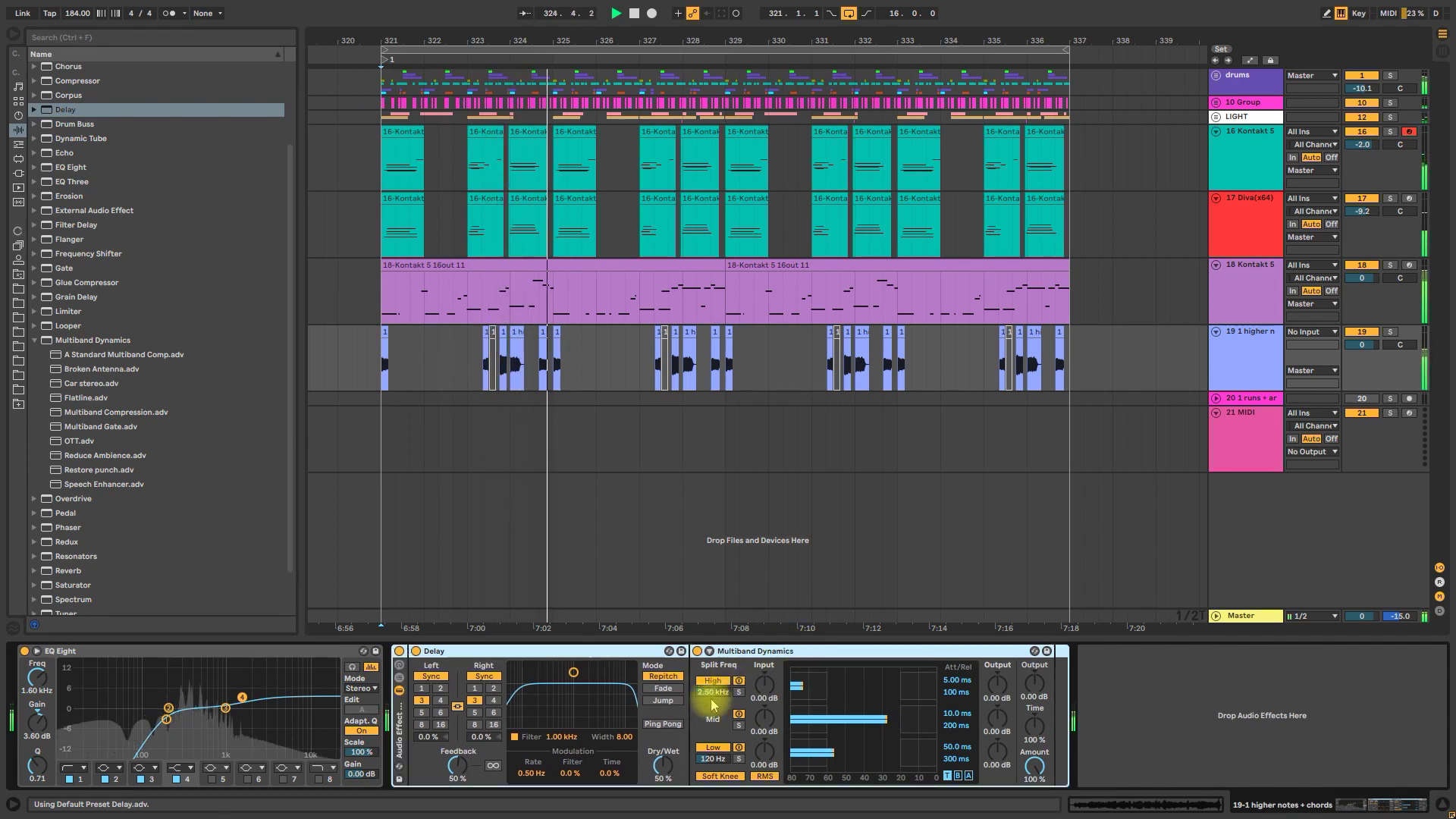
Set the Delay's filter to 2.16 kHz with width 4.41 and its Dry/Wet to 100%
left_click_drag(573, 672, 590, 696)
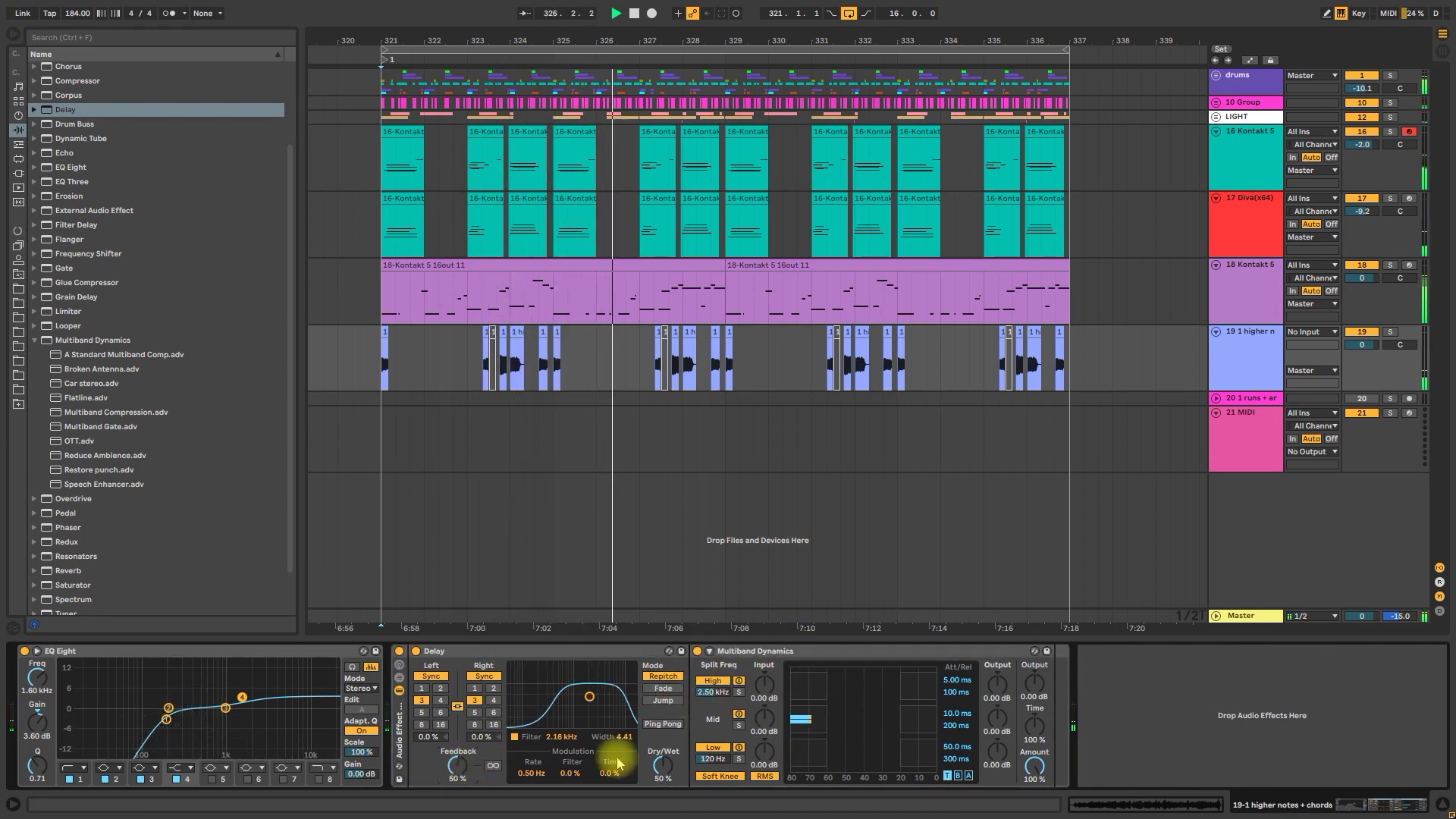
left_click_drag(663, 766, 662, 726)
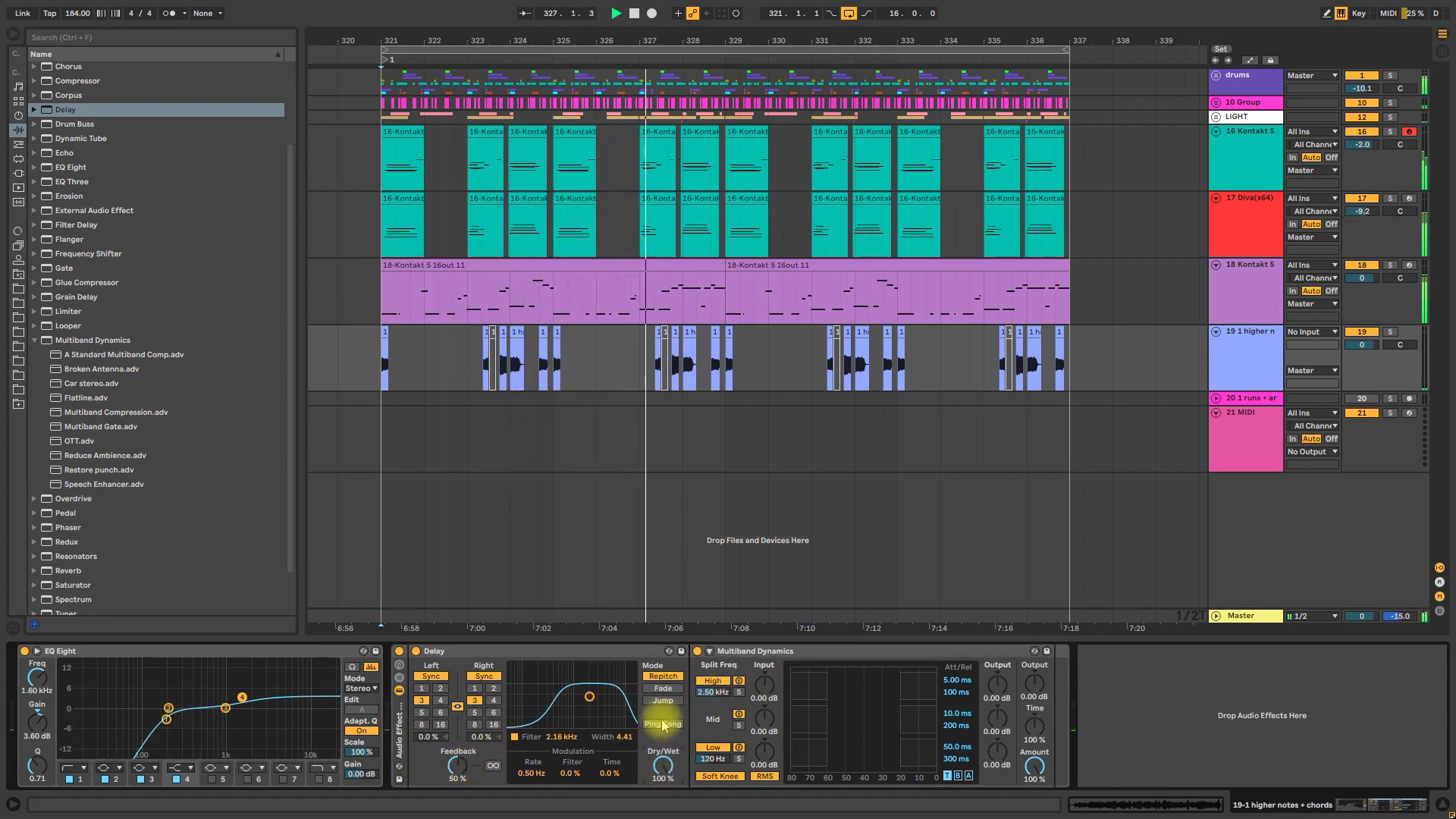
Show the Audio Effect Rack's chain list and add a second, empty chain for the dry signal
left_click(399, 678)
right_click(484, 720)
left_click(463, 694)
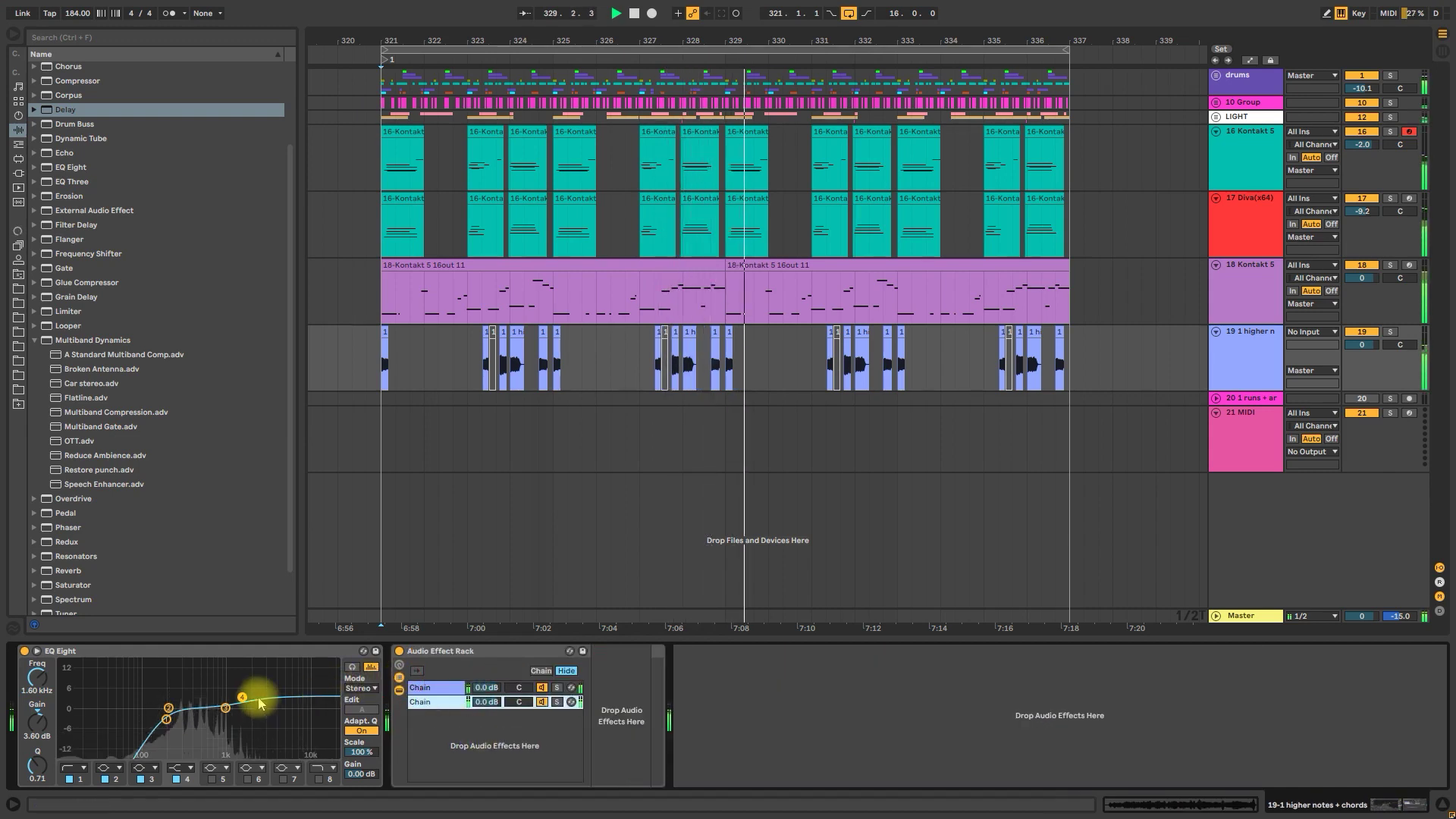
Set the delay chain to Ping Pong with unsynced 33.4 ms times and 66% feedback, and lower the chain's volume to -11.0 dB
left_click(438, 688)
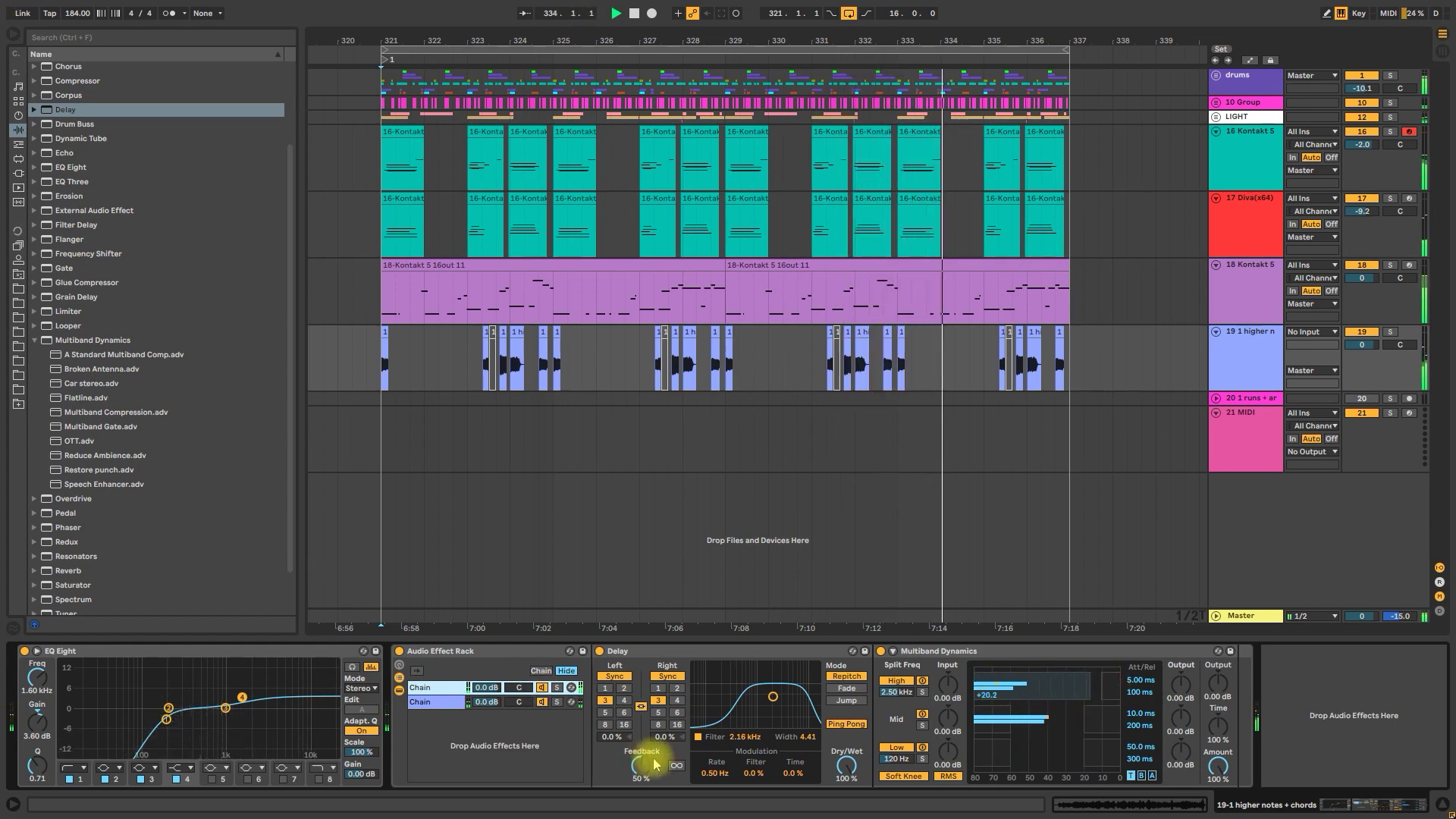
left_click(656, 676)
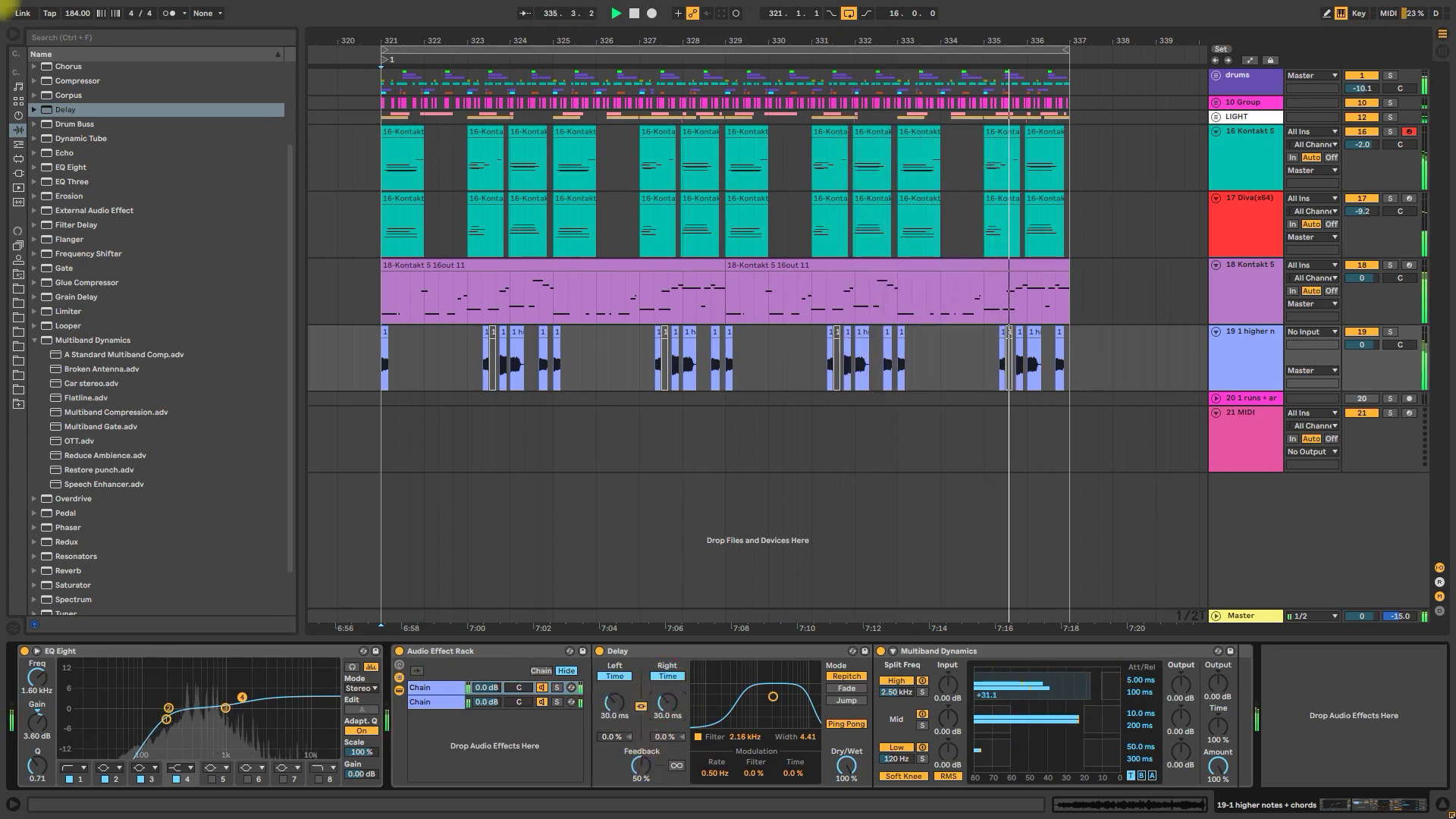
left_click_drag(486, 687, 486, 693)
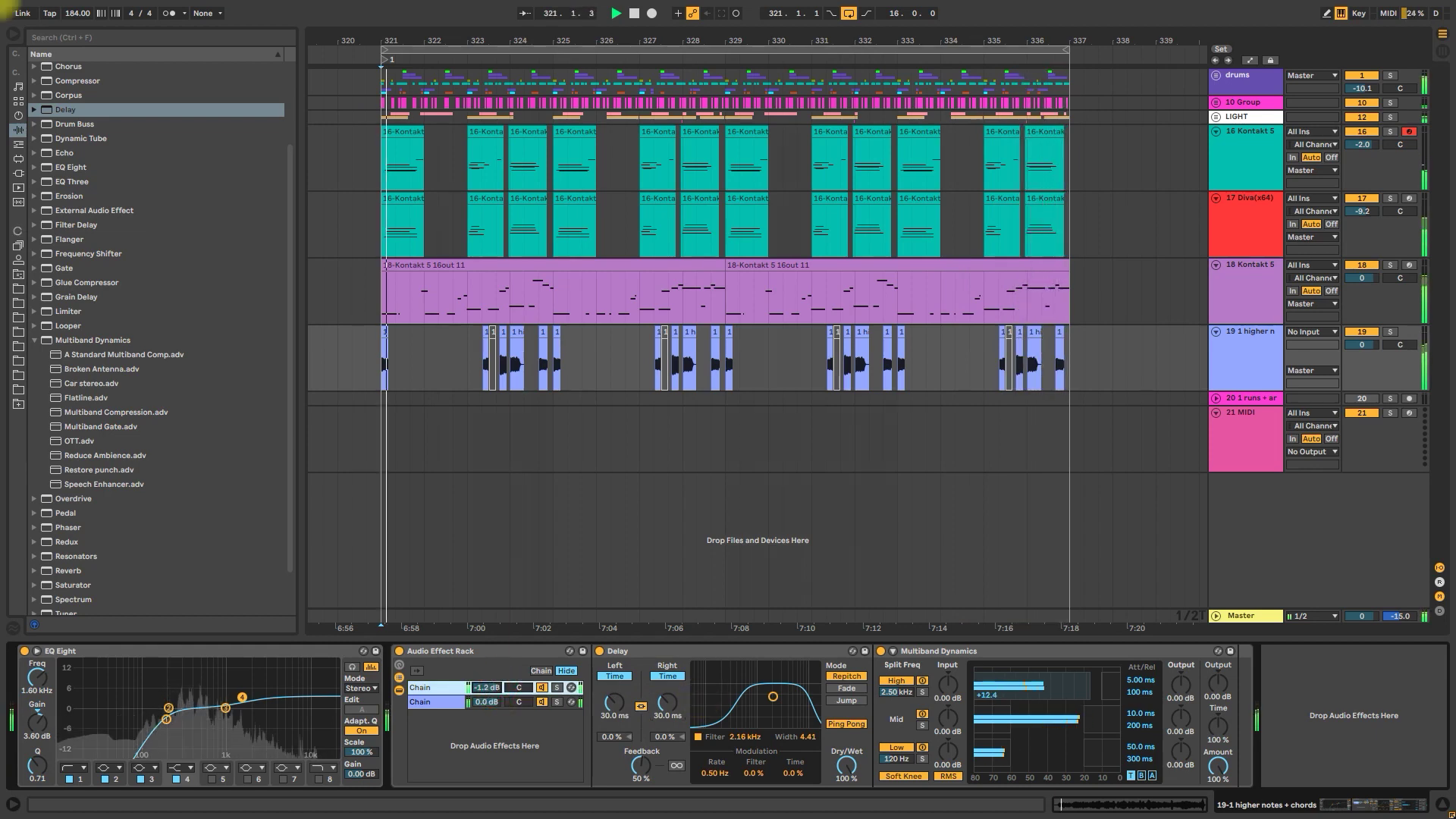
left_click_drag(643, 764, 642, 746)
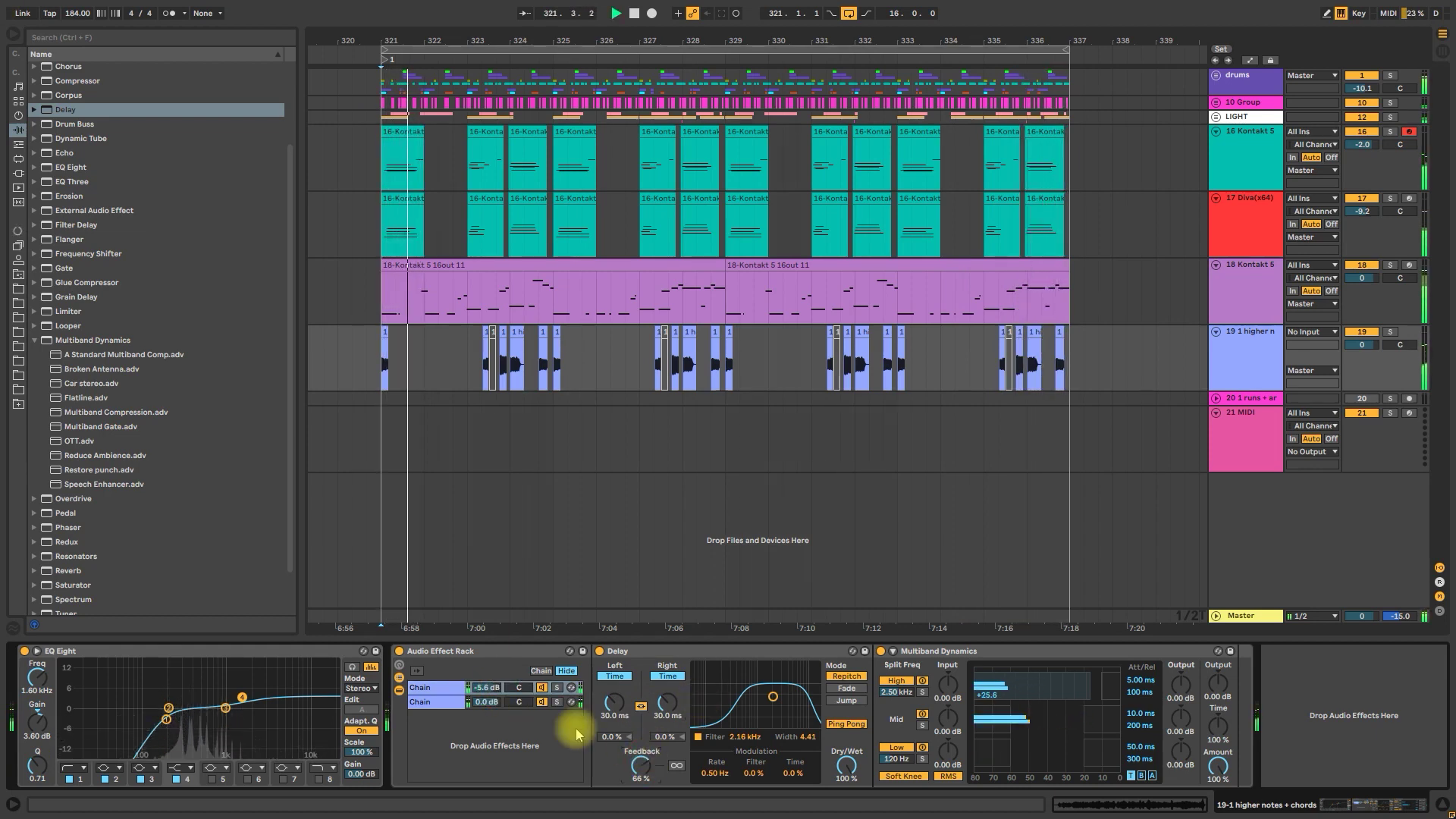
left_click_drag(486, 687, 486, 695)
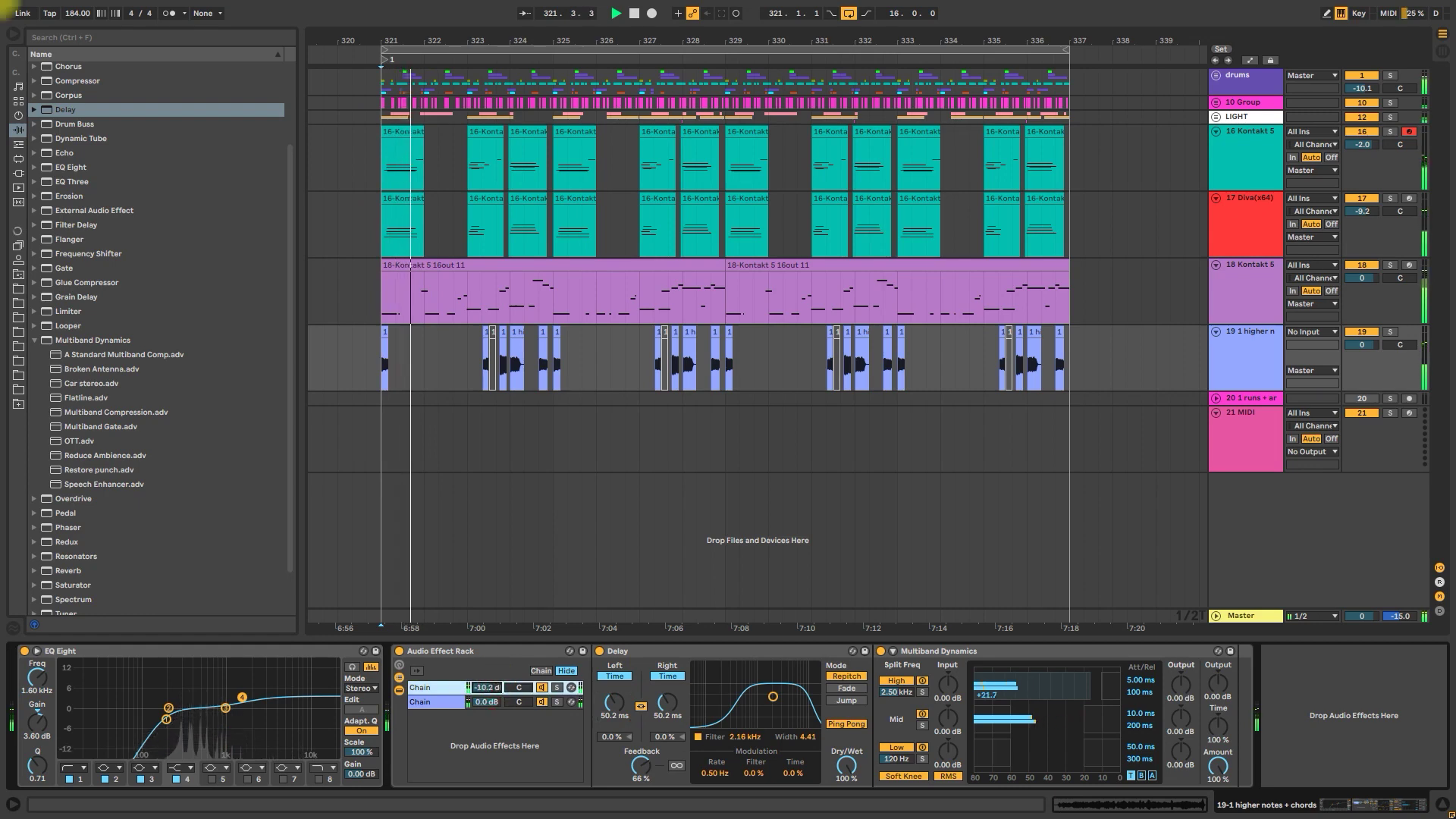
left_click_drag(615, 703, 603, 721)
Adjust Multiband Dynamics' high band below its threshold and mid band above its threshold, and set the high band's input to 4.60 dB
left_click_drag(1014, 699, 1014, 691)
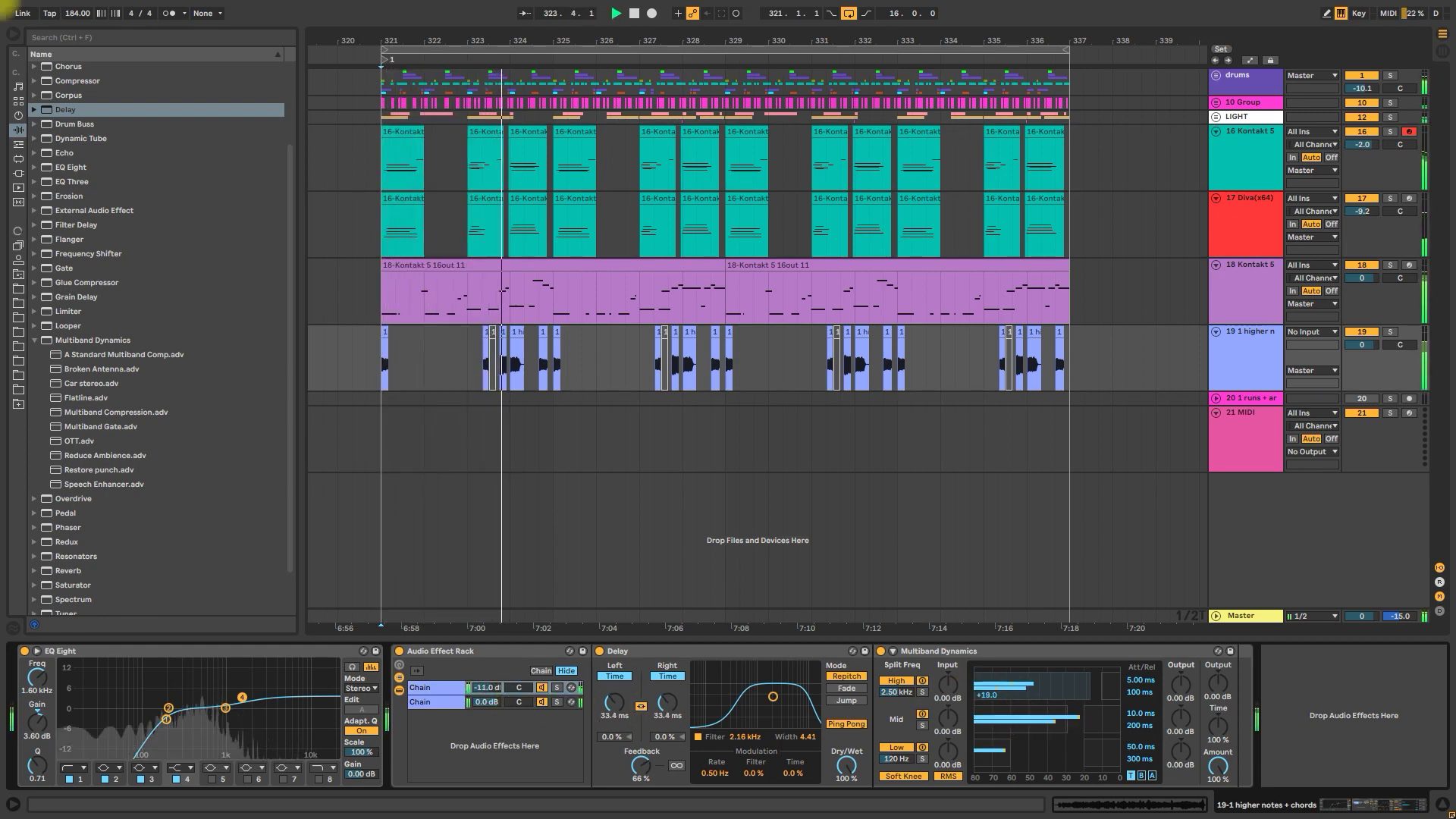
left_click(1099, 720)
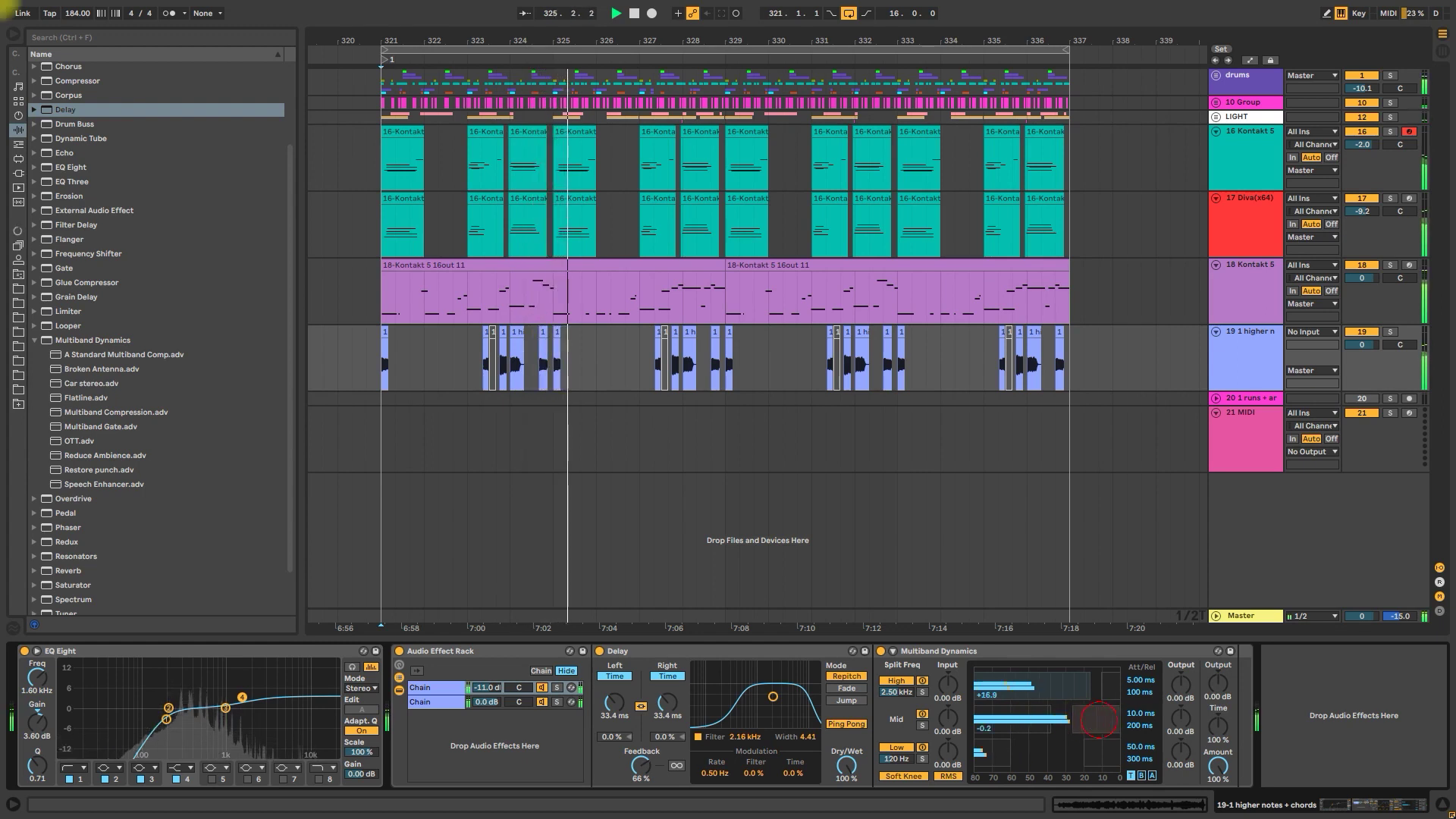
left_click_drag(947, 687, 947, 676)
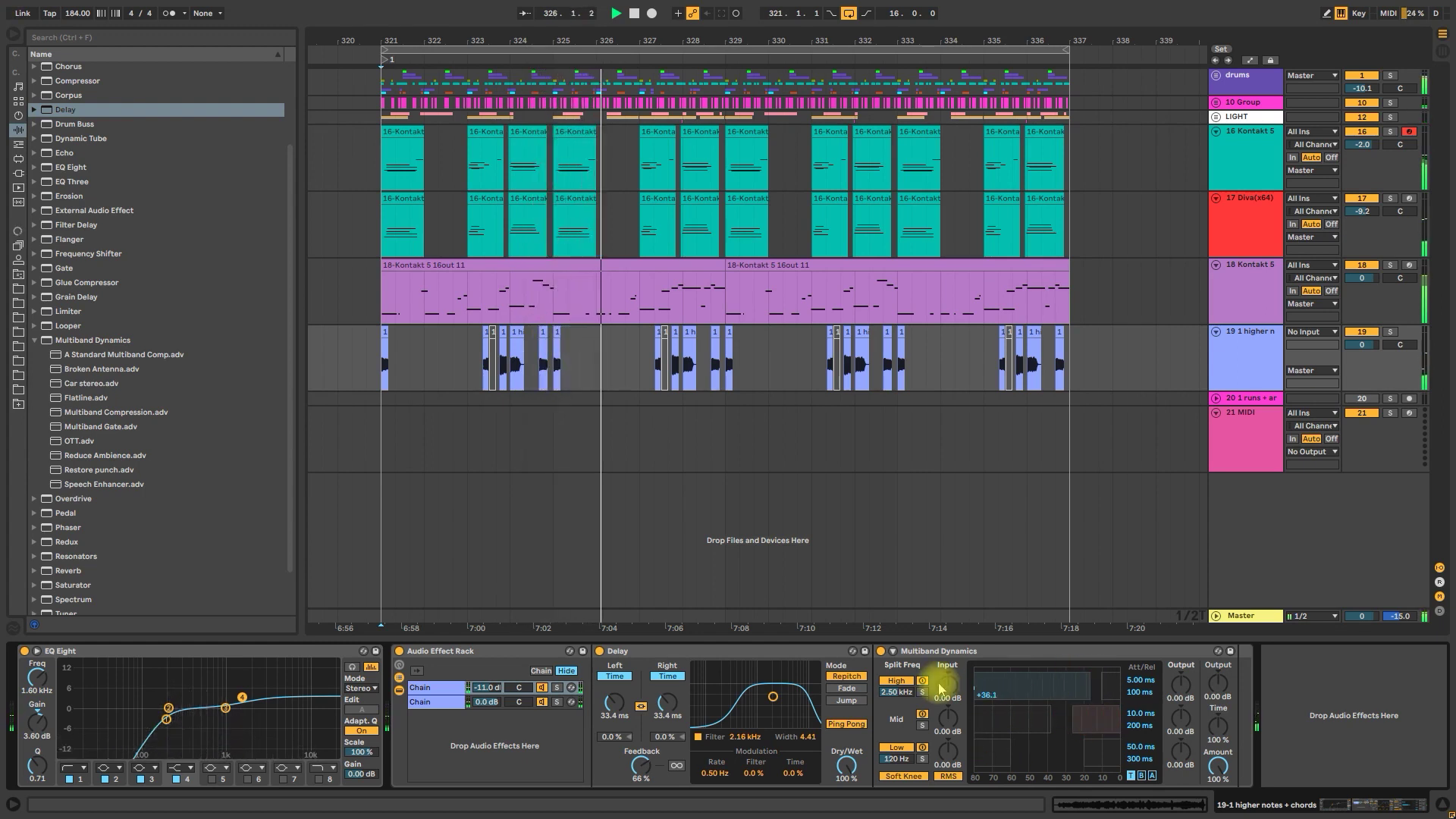
left_click(542, 687)
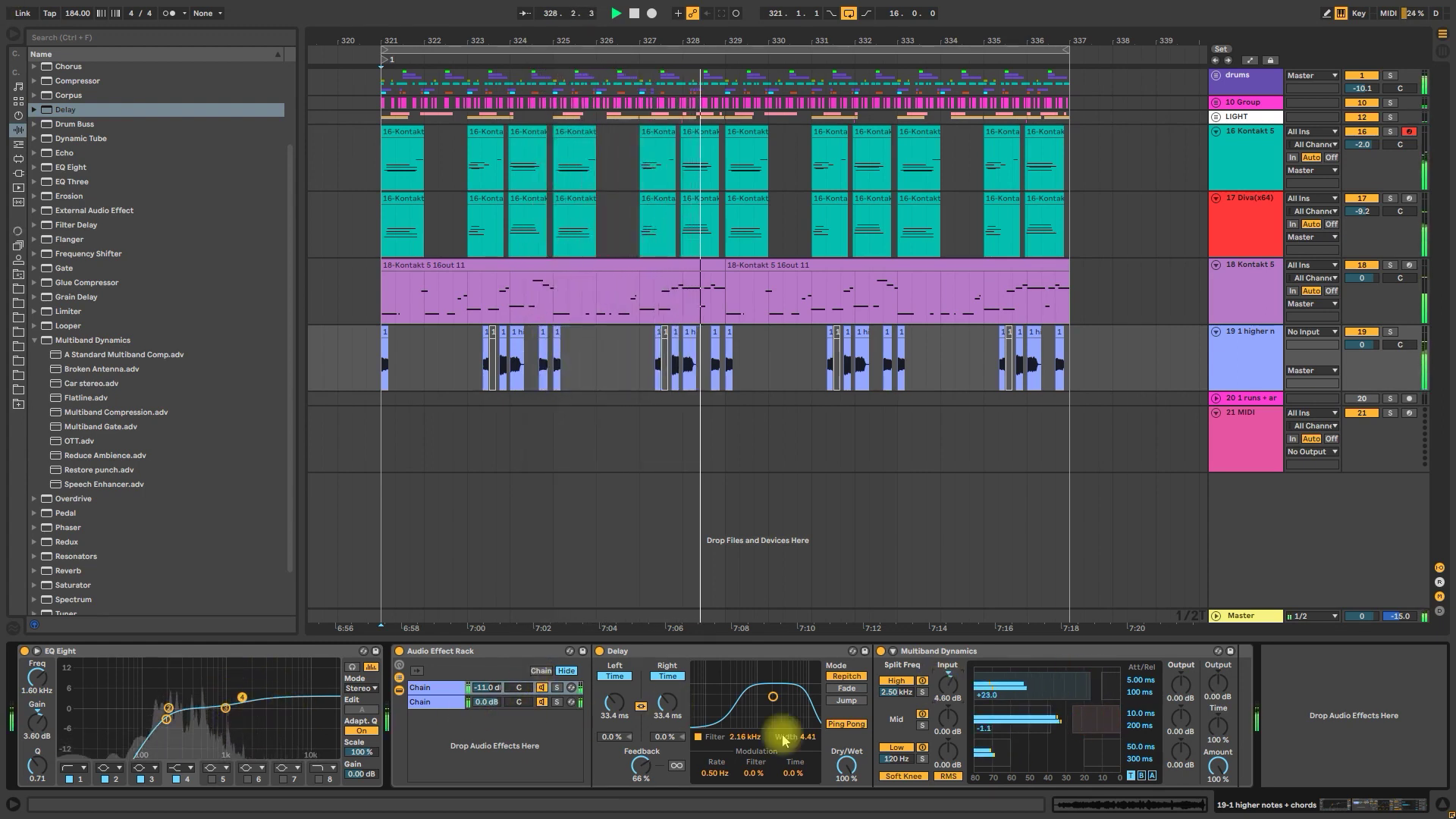
Set the Delay's filter frequency to 2.01 kHz and its feedback to 78%
left_click_drag(780, 697, 775, 697)
left_click_drag(643, 765, 647, 766)
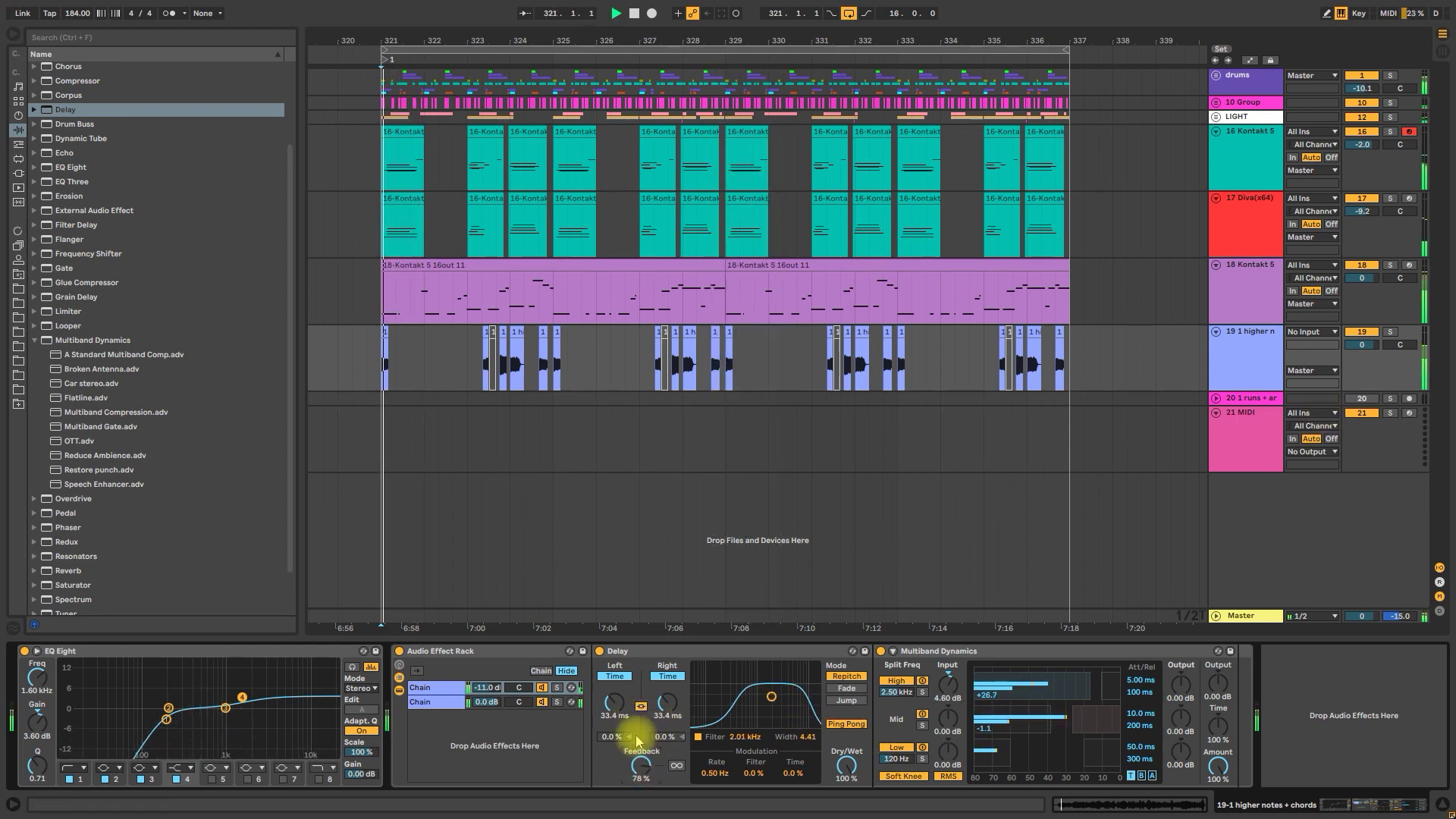
Show the Delay's Feedback automation on the 19 track and lower it to 66% between 323.2.2 and 326.1.1
left_click(389, 357)
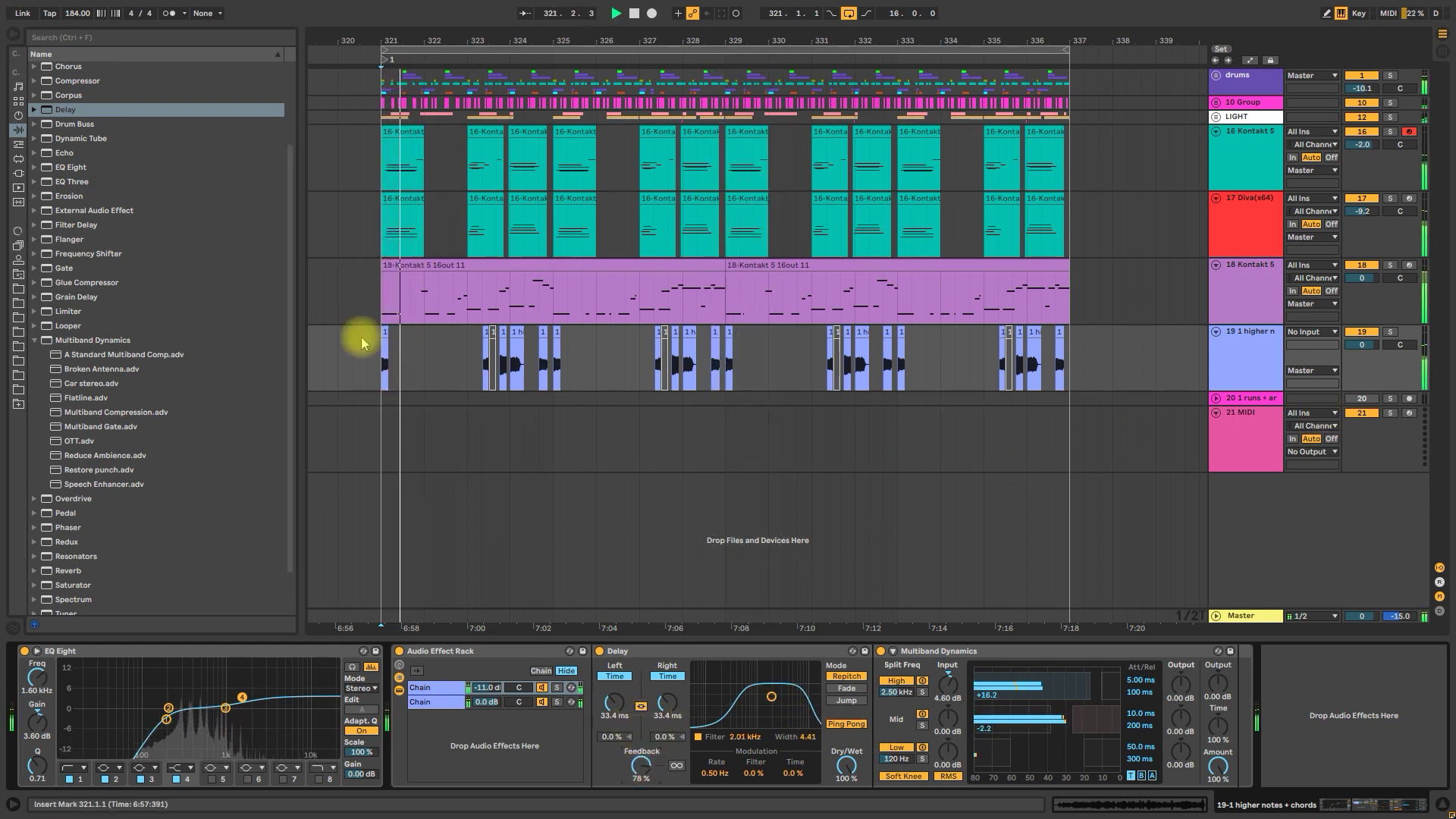
right_click(641, 765)
left_click(675, 587)
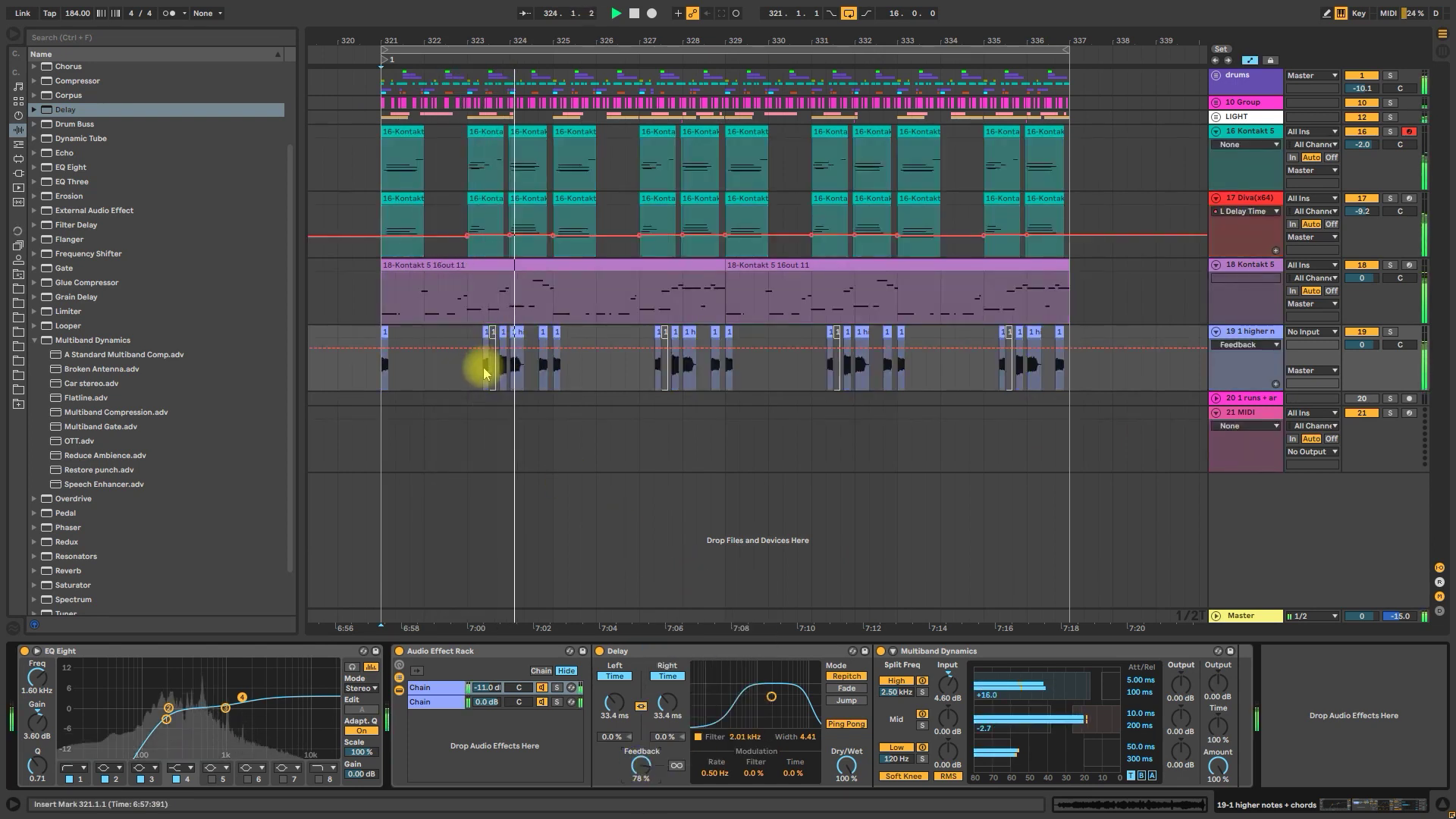
left_click_drag(482, 358, 580, 360)
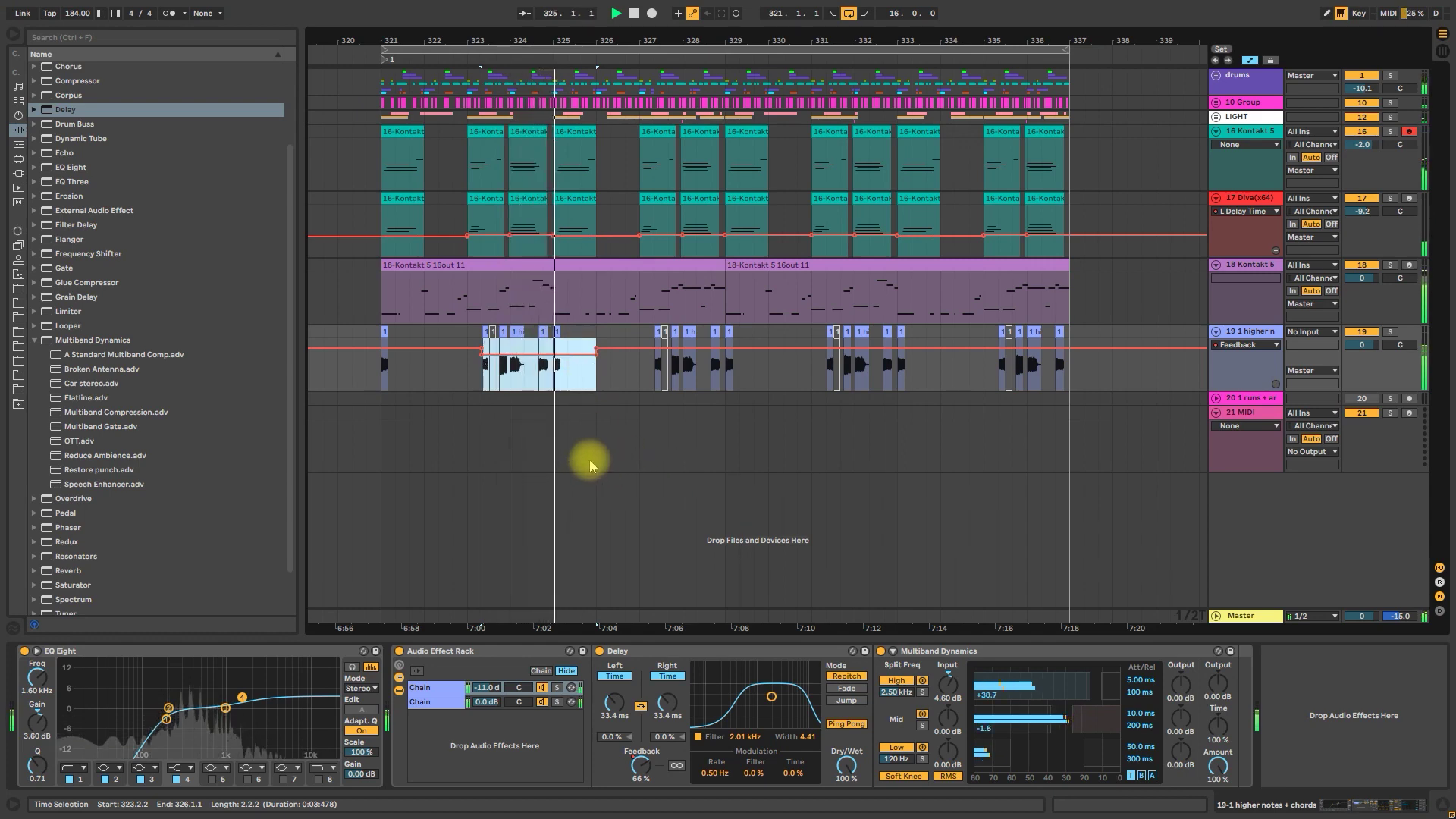
Duplicate the 19 track's four bars from 321 to 325, including the feedback automation, three times up to bar 337
left_click_drag(638, 372, 377, 329)
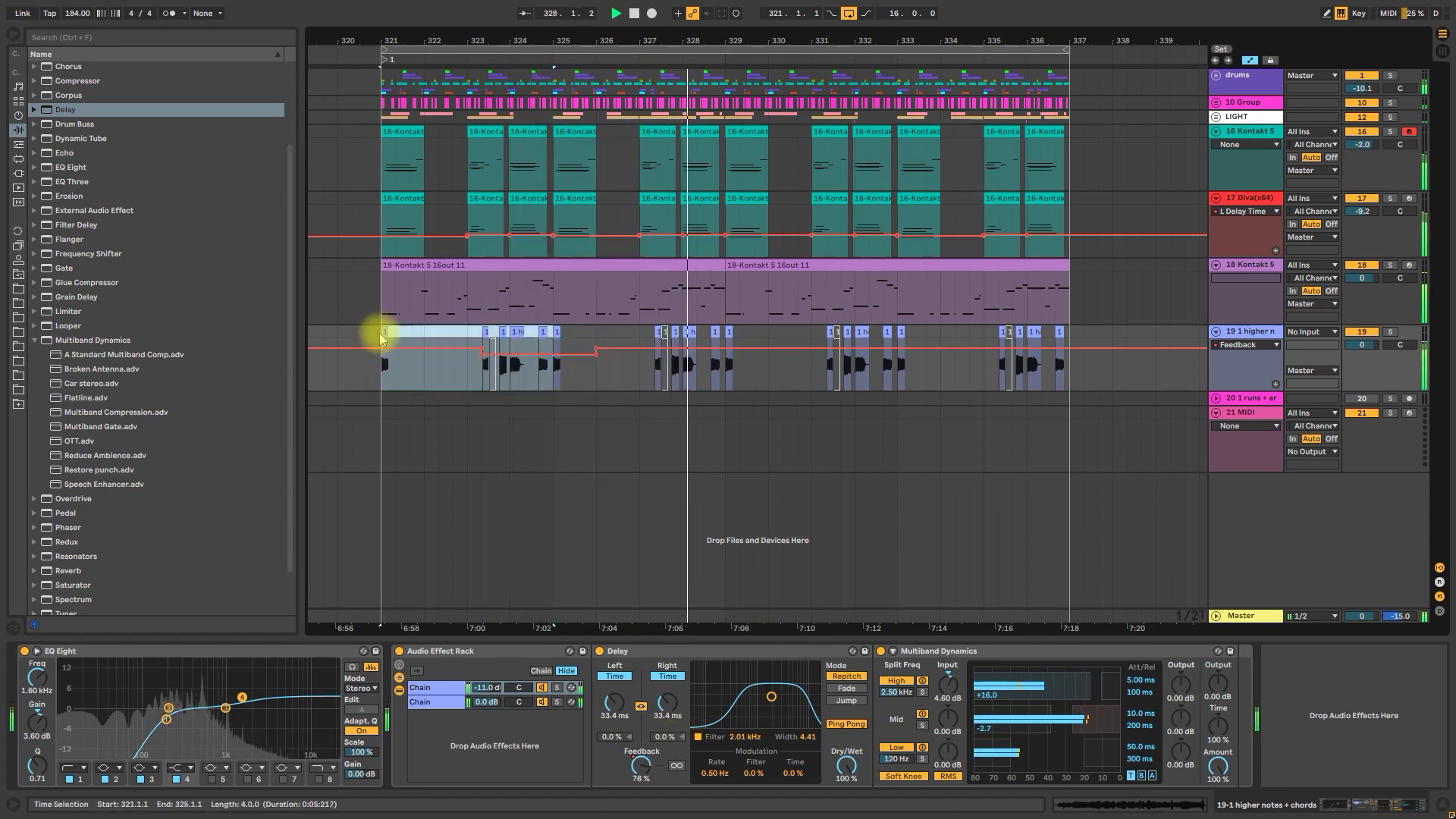
key("ctrl+d")
key("ctrl+d")
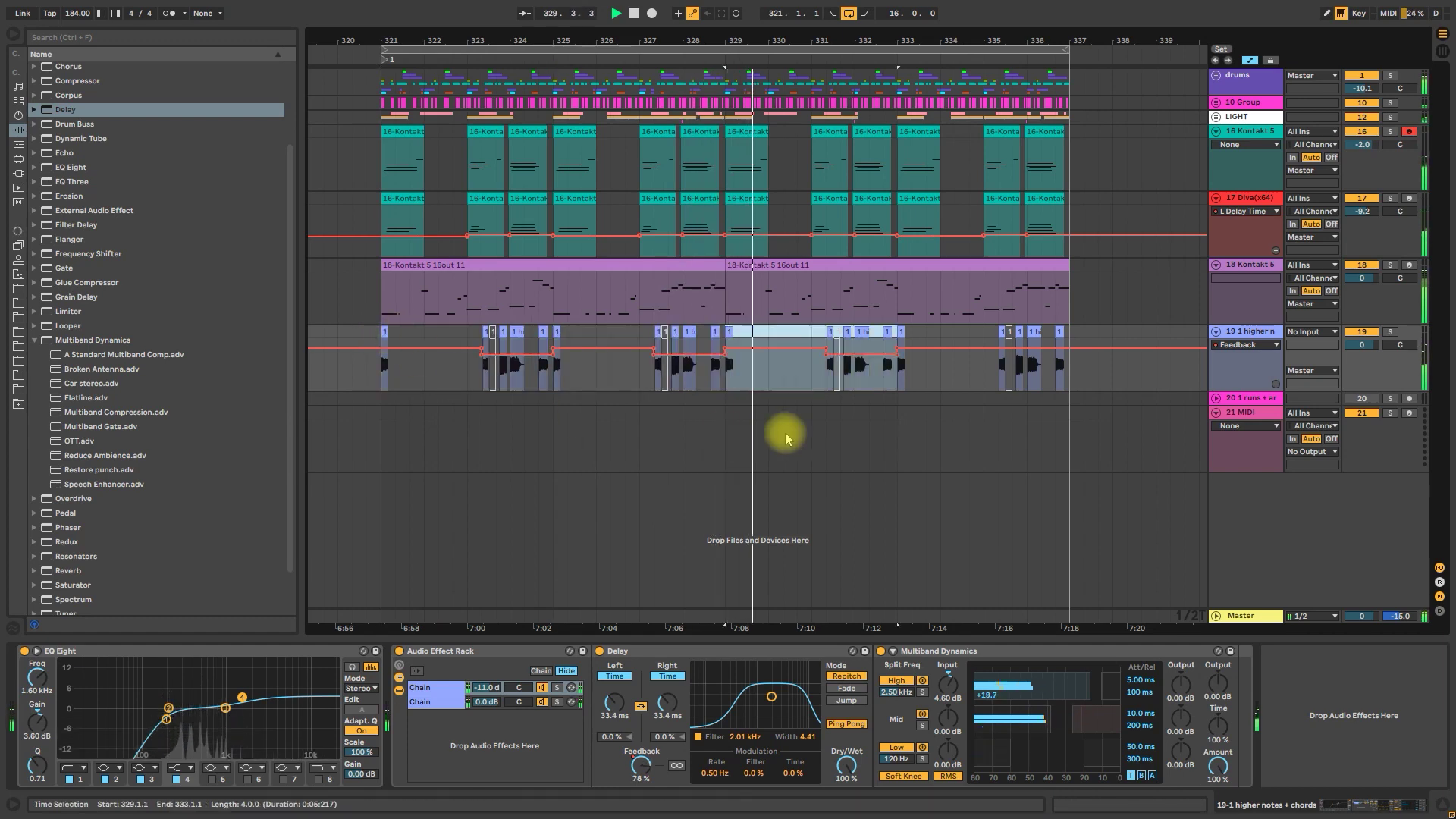
key("ctrl+d")
Automate the Delay's left delay time across the chopped slices on the 19 track
left_click(478, 370)
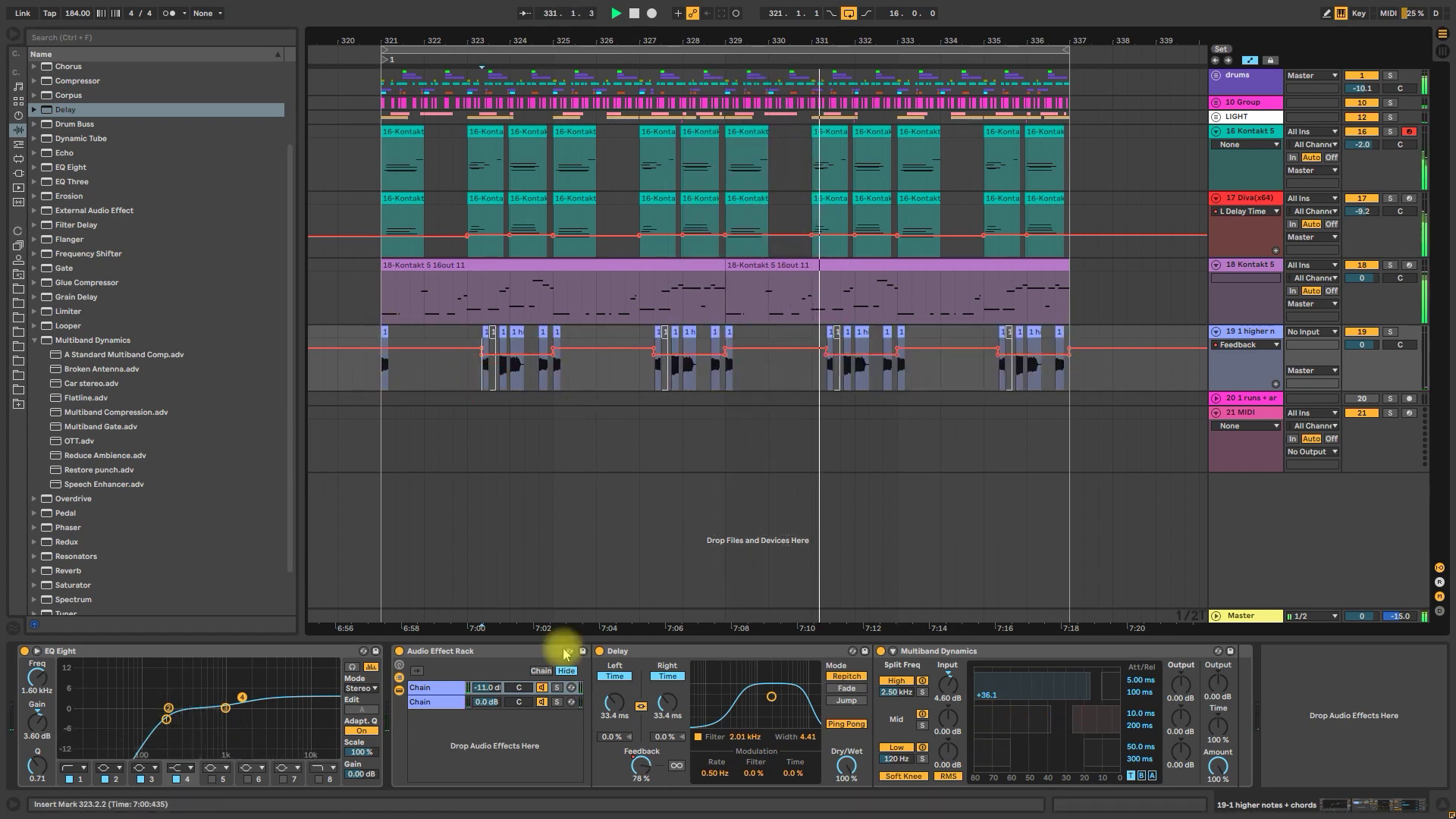
right_click(479, 687)
left_click(517, 491)
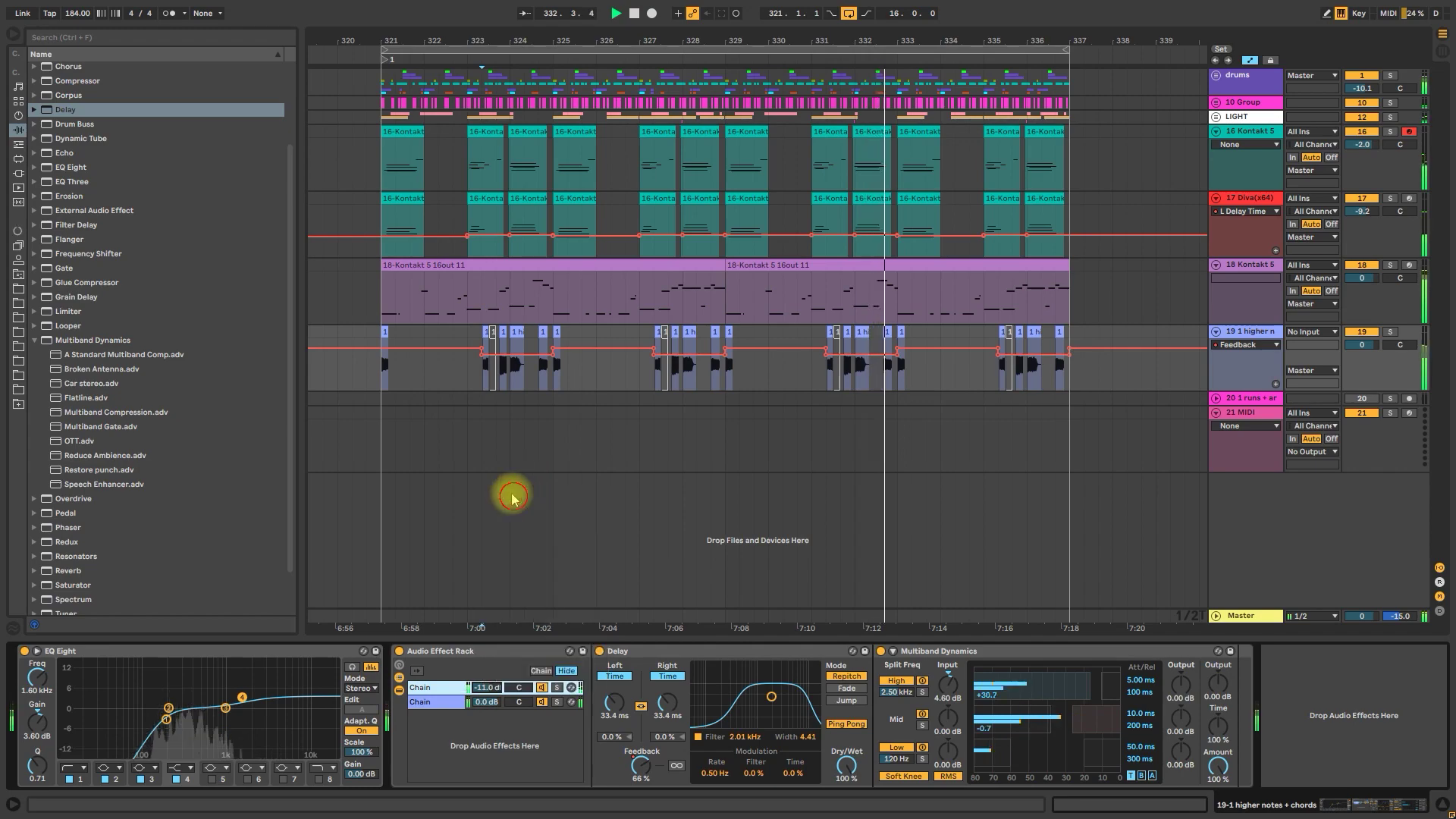
key("space")
left_click_drag(384, 376, 479, 381)
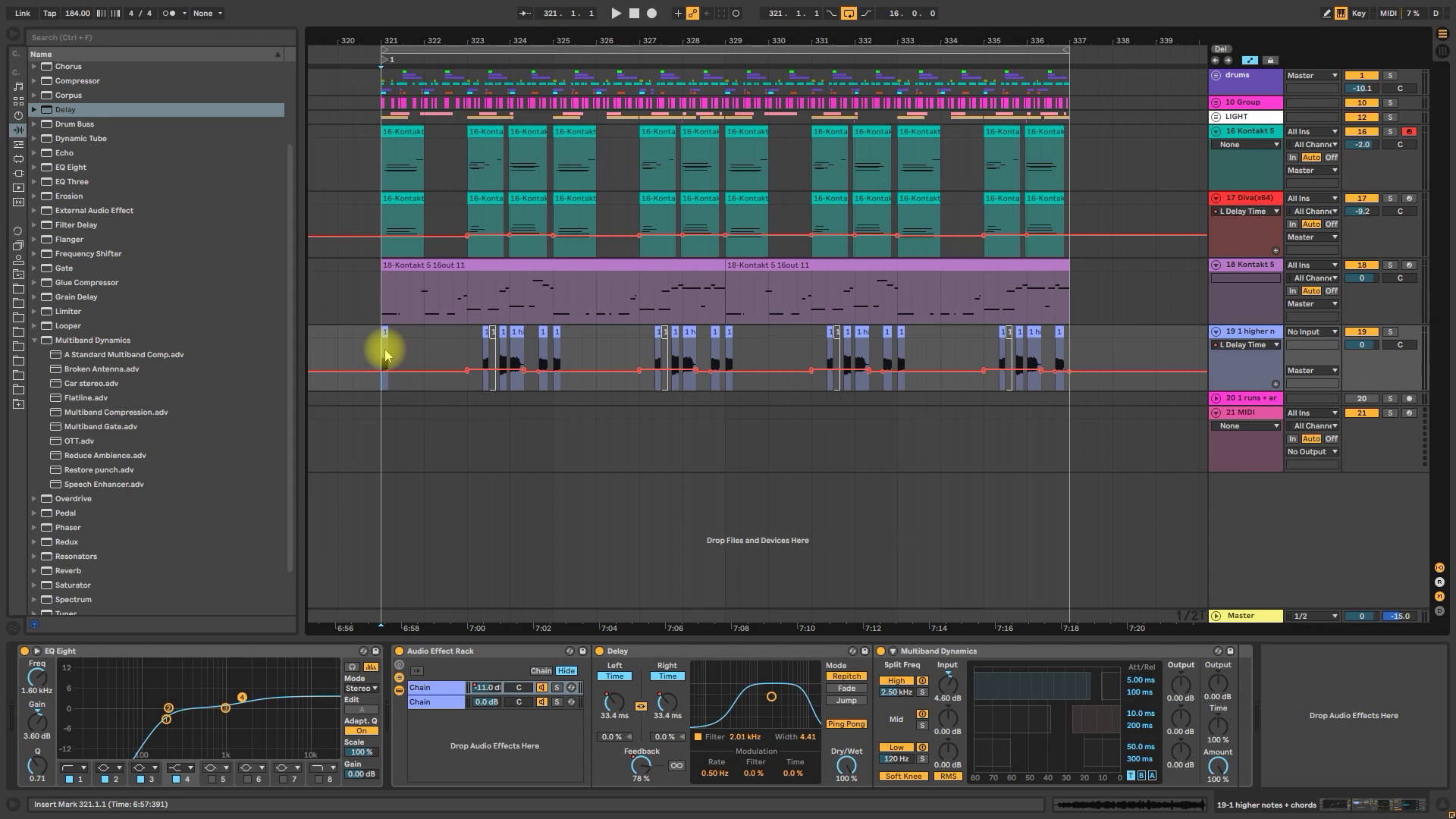
Activate track 20, play its runs + arps recording against the section, and open the clip's sample settings
left_click(1369, 409)
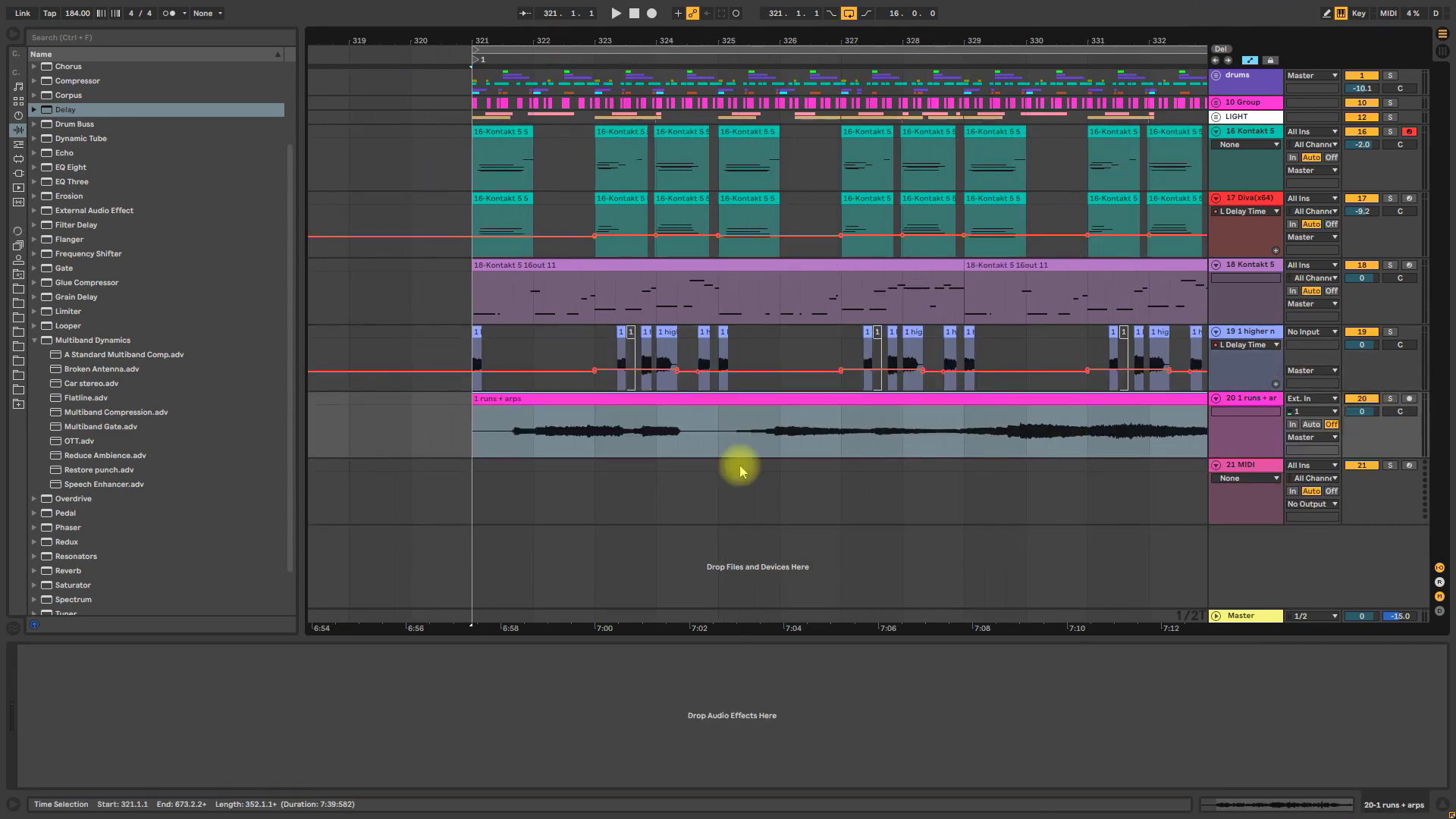
key("space")
left_click(513, 422)
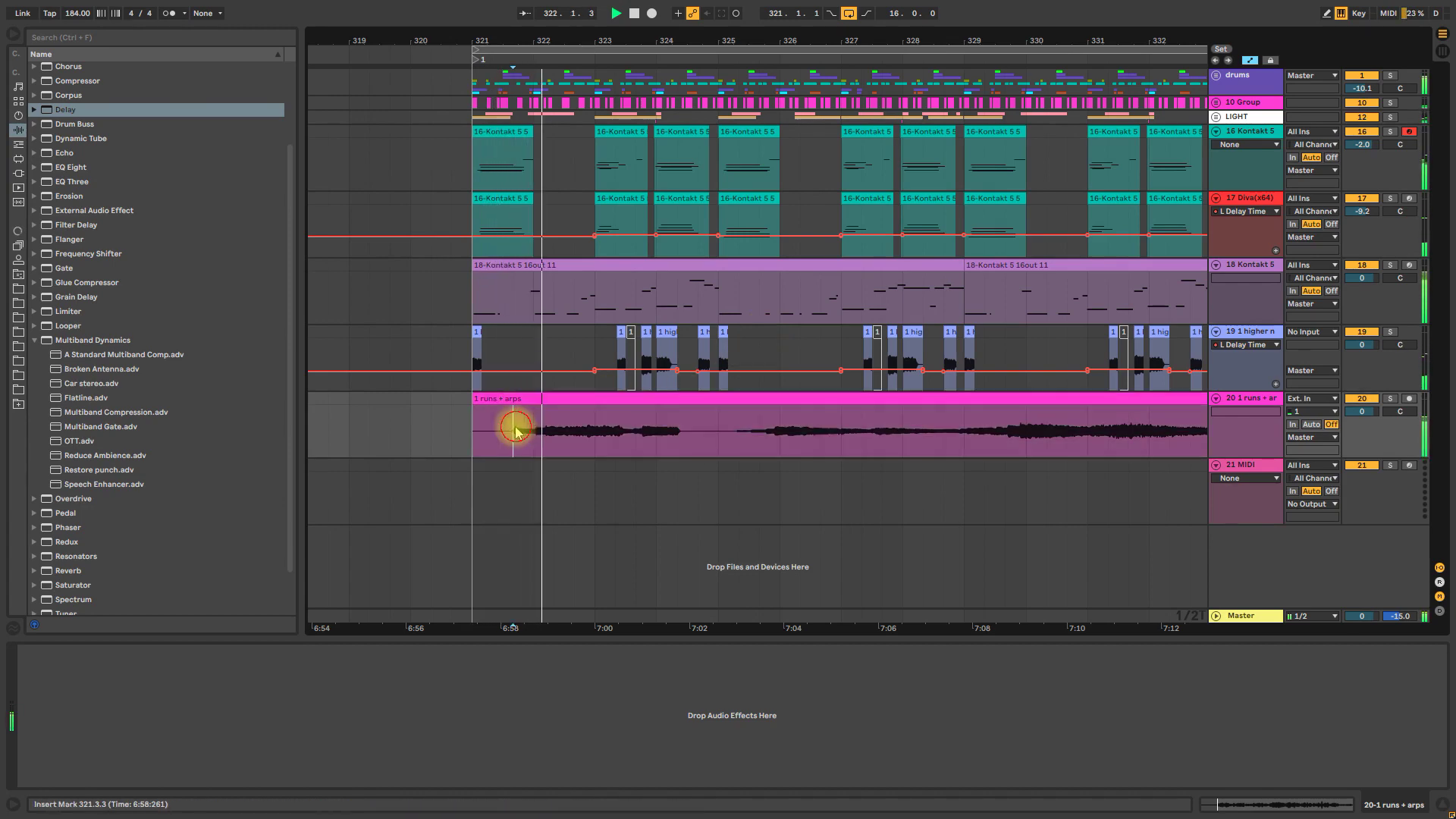
key("minus")
key("minus")
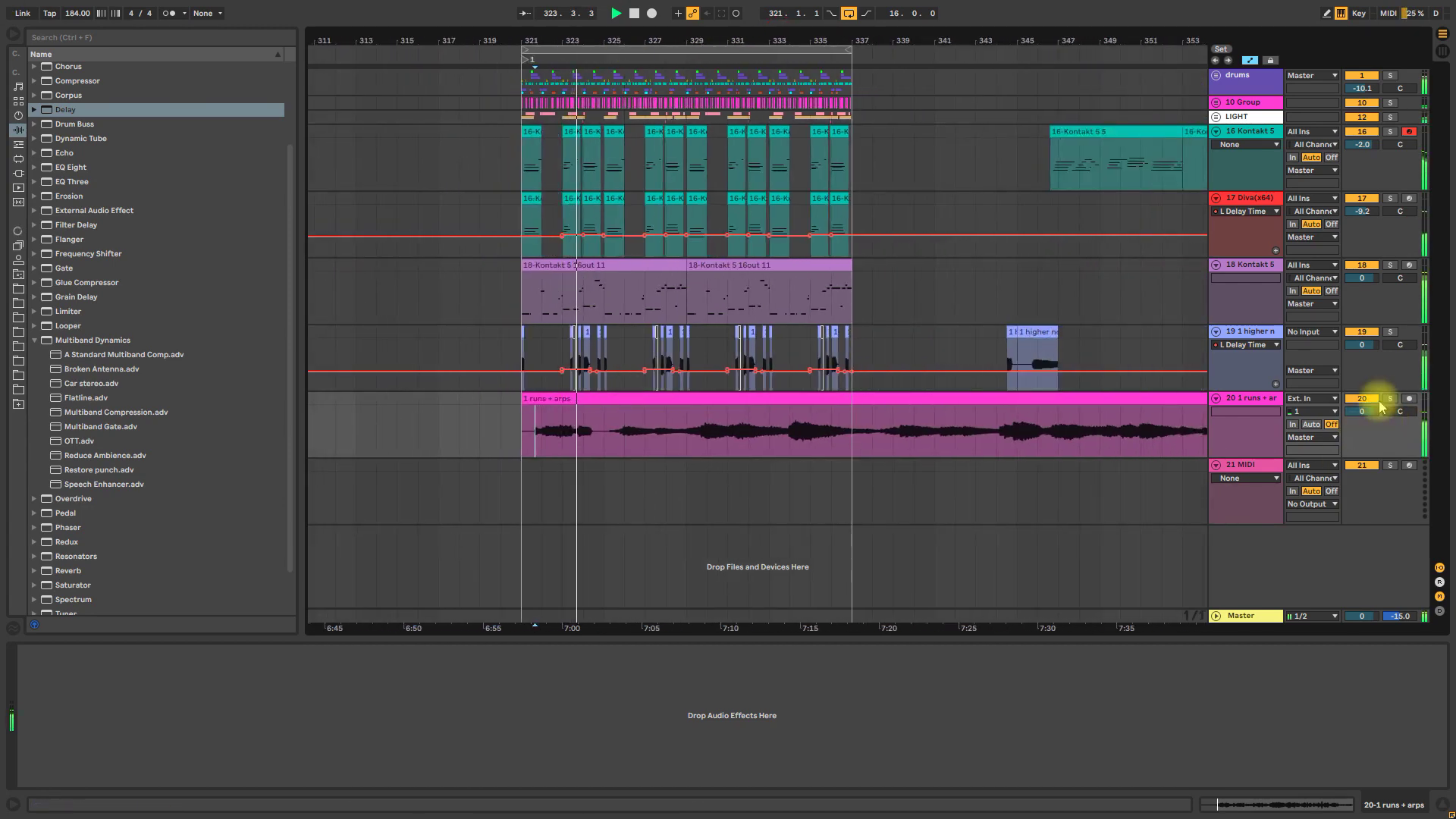
left_click(1216, 803)
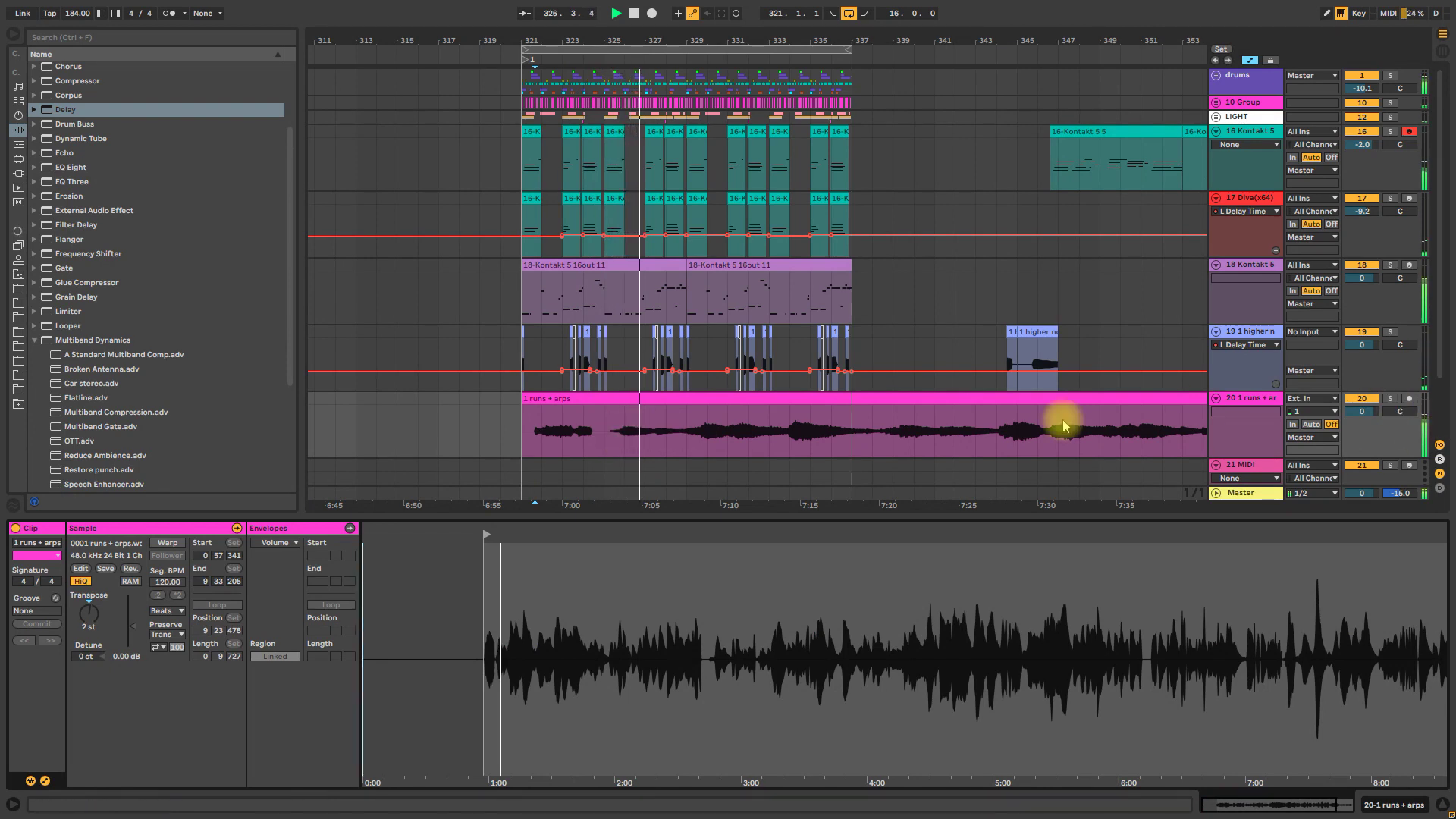
Split out the runs + arps section between bars 325 and 329 and solo track 20 to audition it
left_click_drag(603, 428, 689, 406)
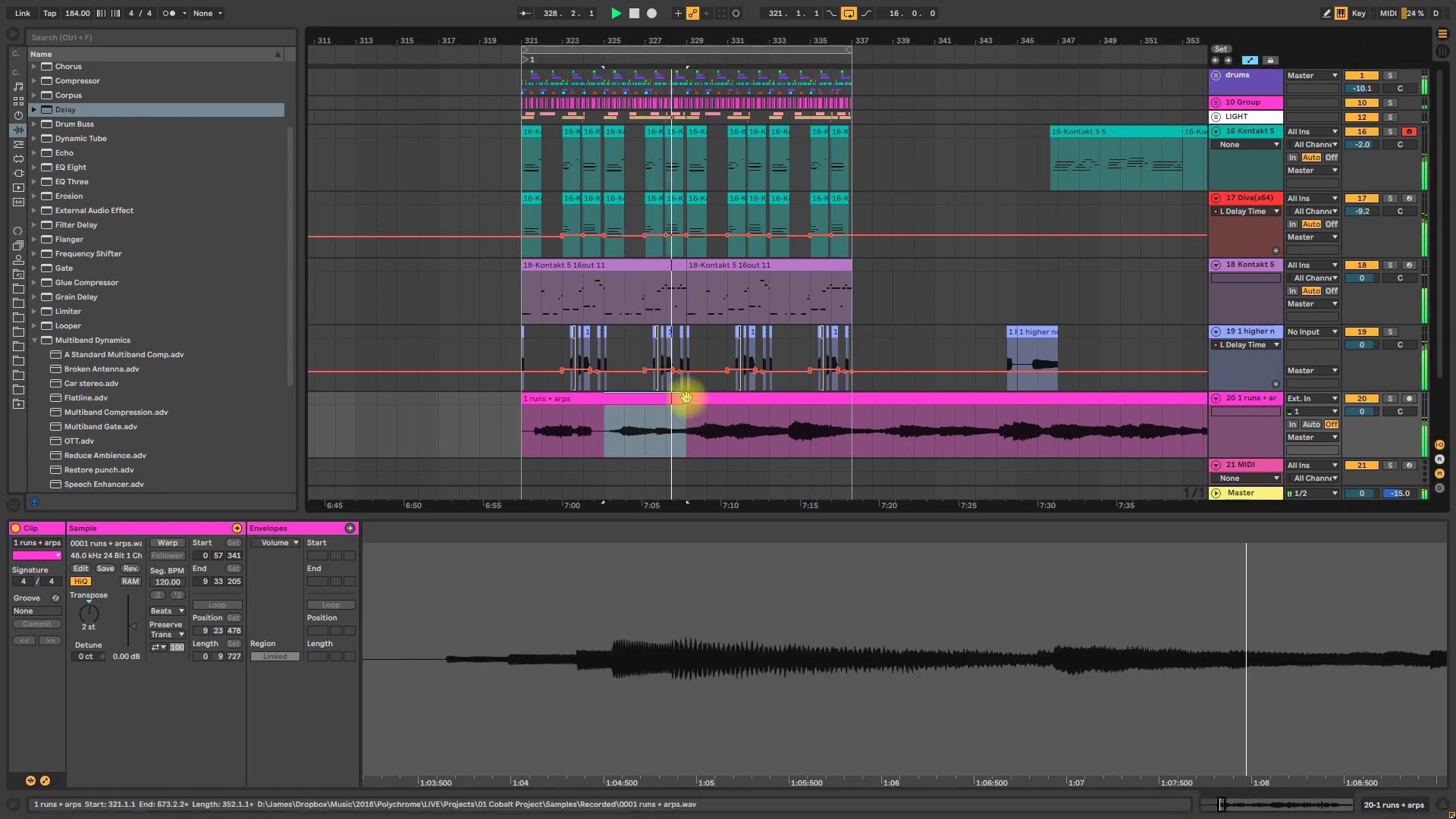
right_click(661, 398)
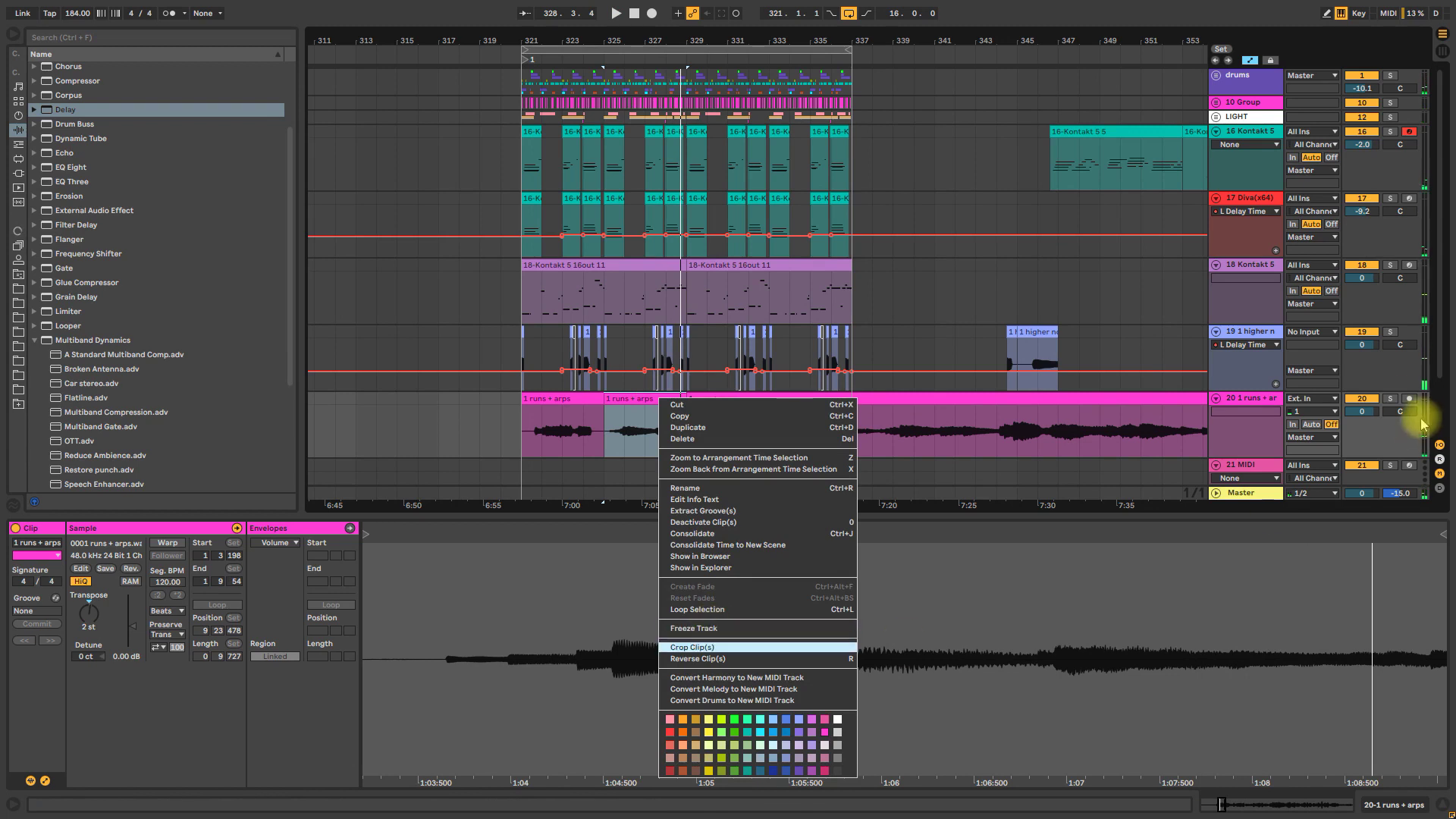
left_click(1391, 398)
key("space")
right_click(634, 401)
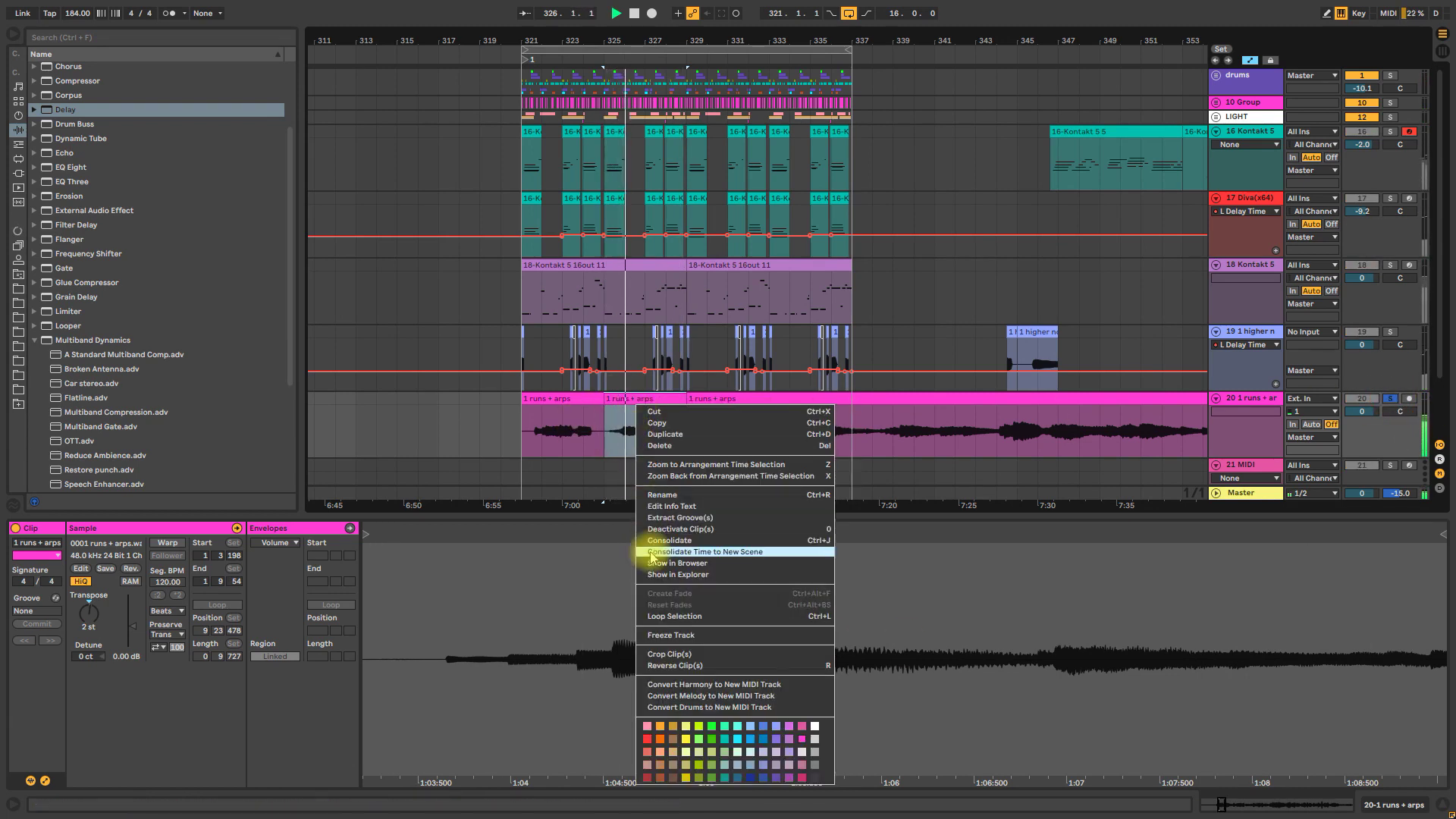
left_click(613, 422)
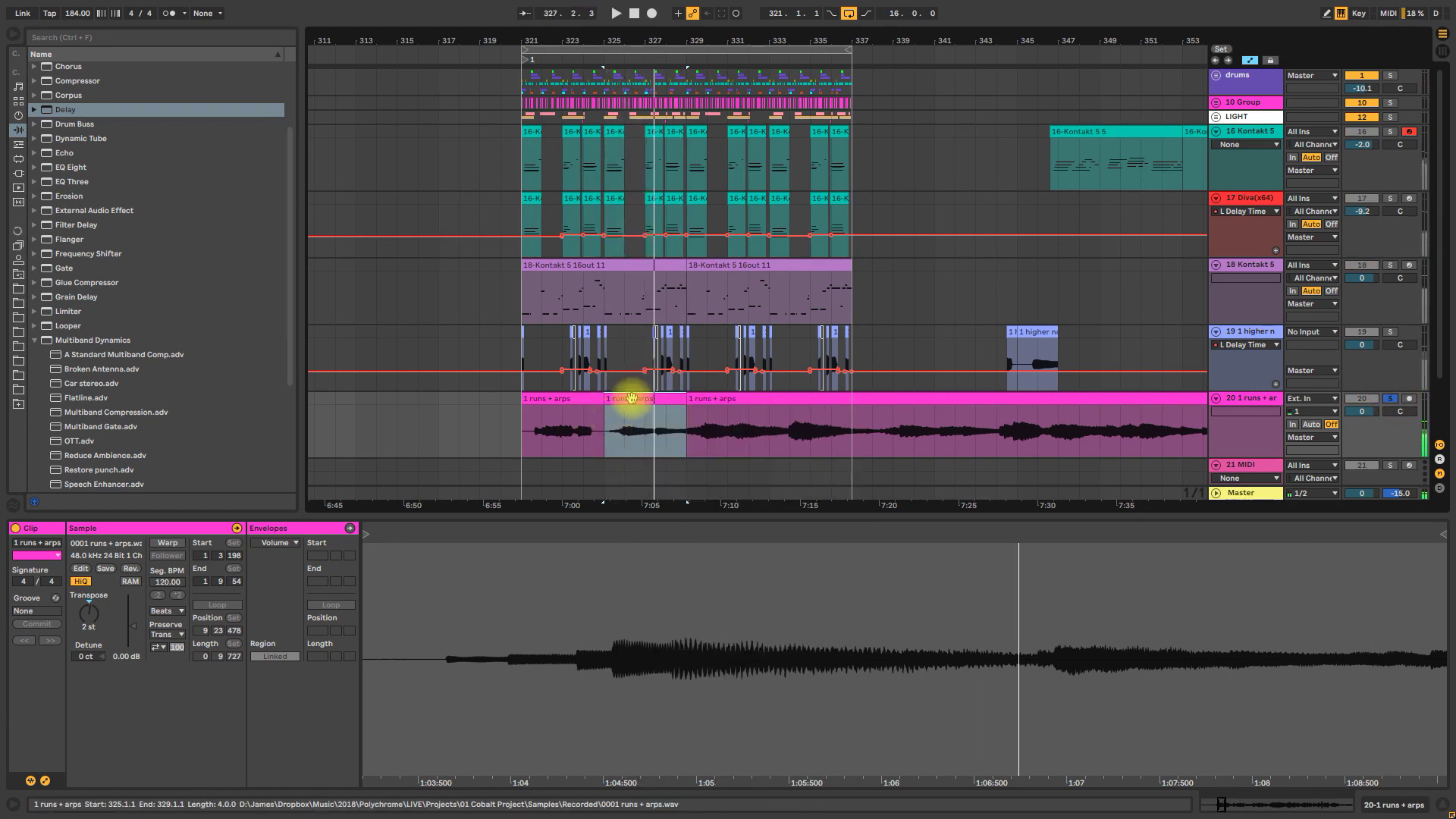
Convert the harmony of the bars 325 to 329 section to a new MIDI track and solo that track
right_click(633, 399)
left_click(659, 679)
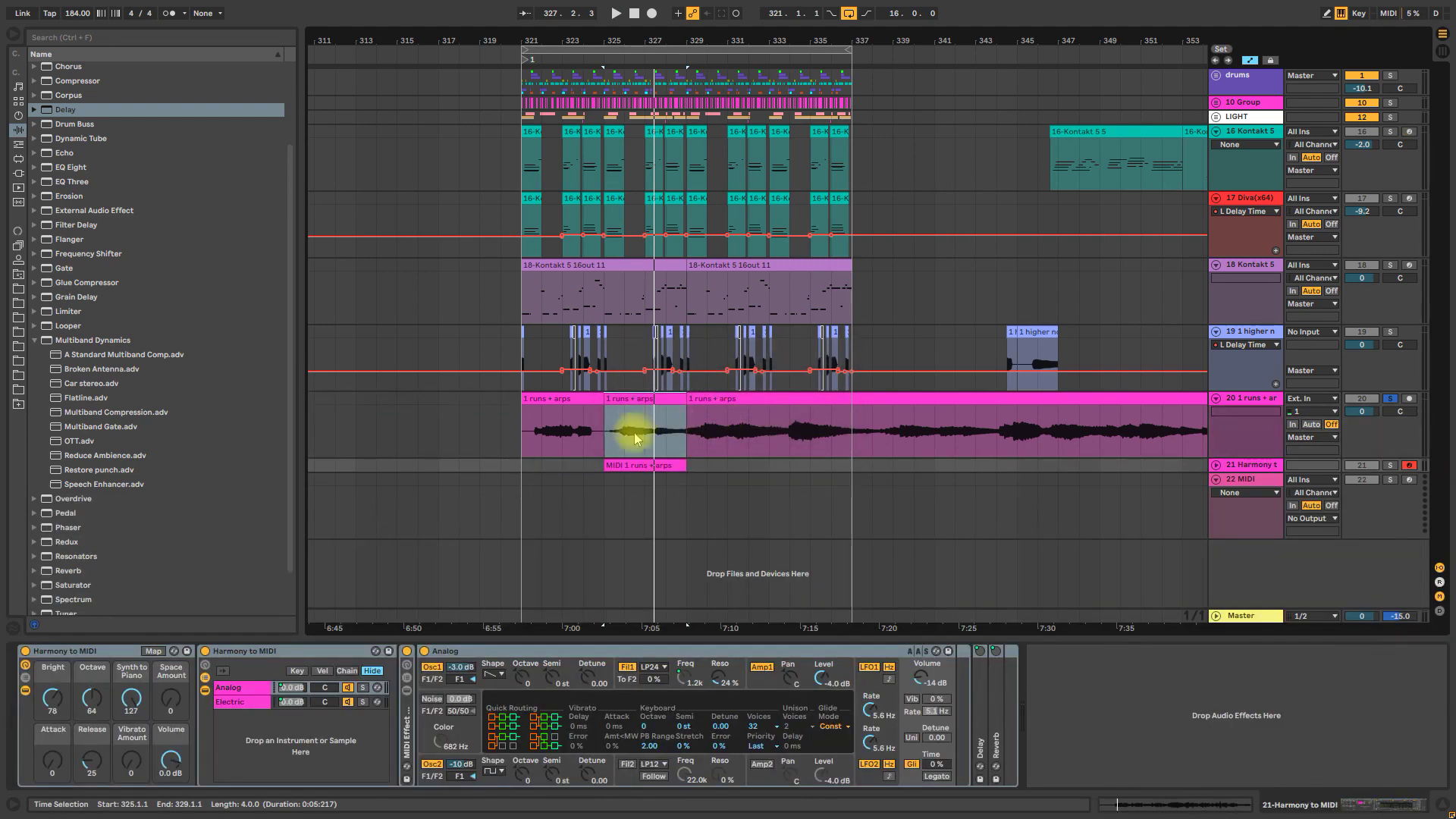
left_click(1389, 464)
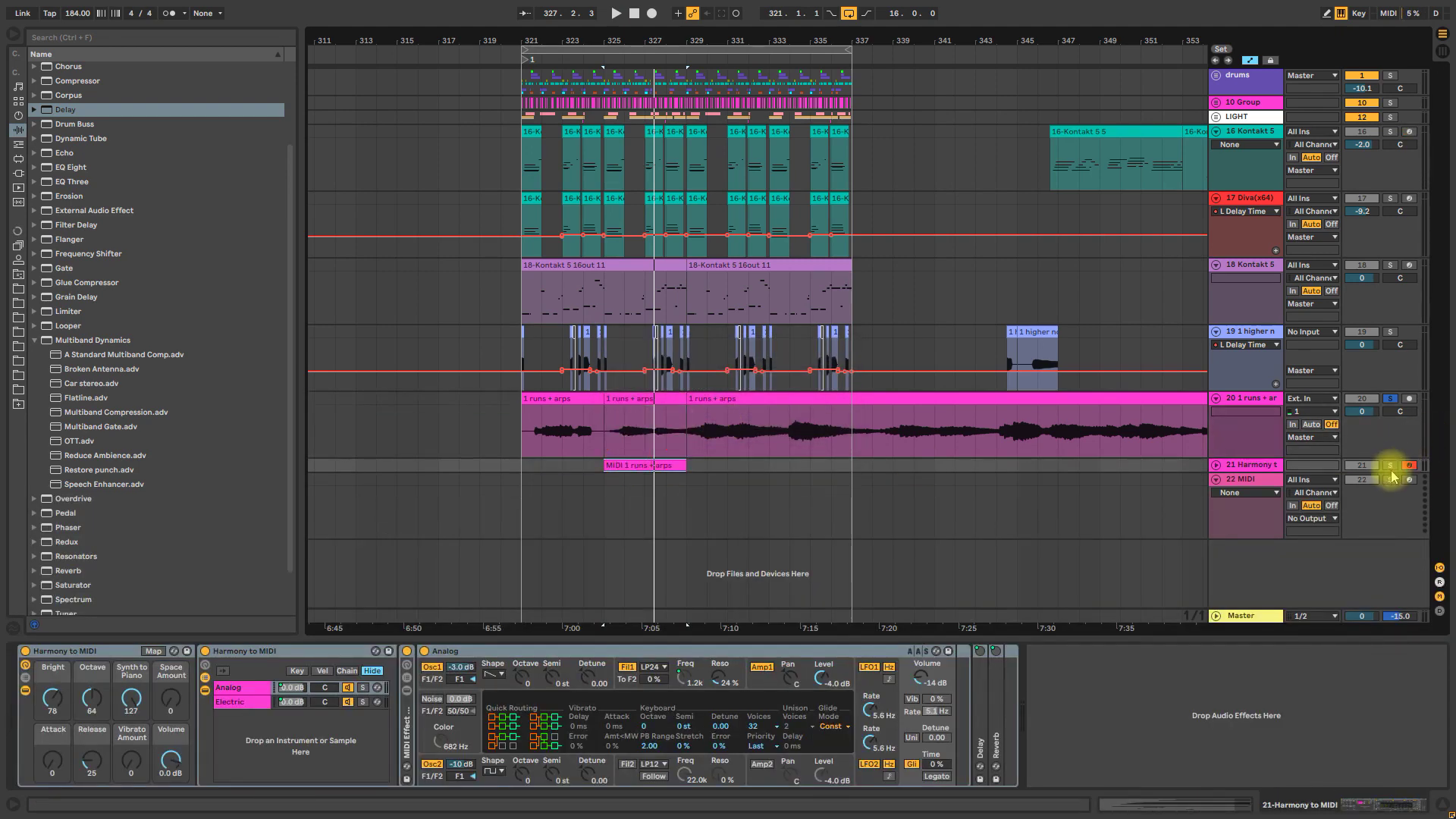
Play the converted MIDI on track 21, unfold the track, open the clip's notes and delete the stray low ones
key("space")
left_click(1217, 465)
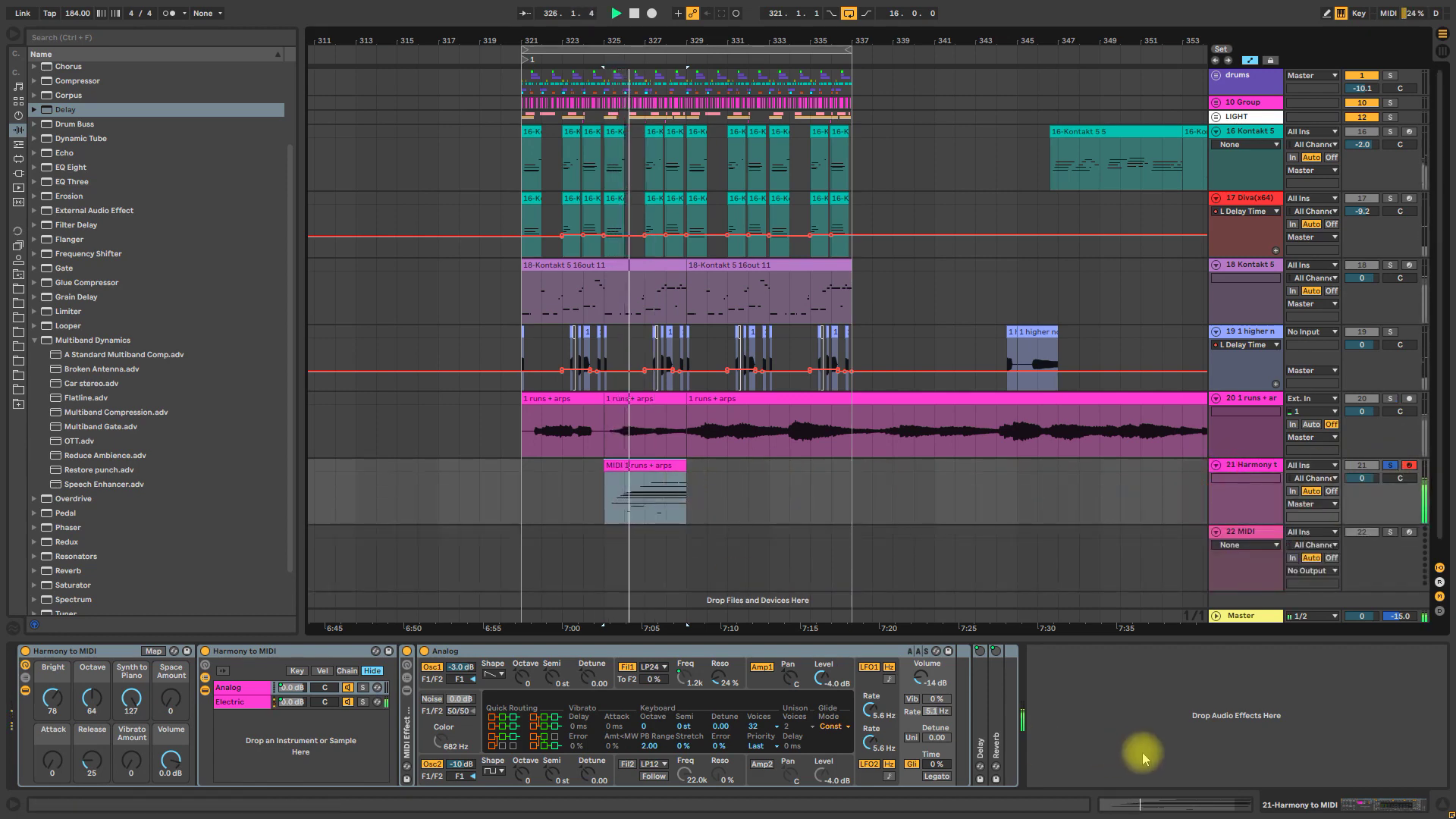
left_click(1146, 804)
scroll(868, 623, "down", 3)
left_click_drag(645, 693, 1098, 626)
key("Delete")
scroll(947, 641, "up", 3)
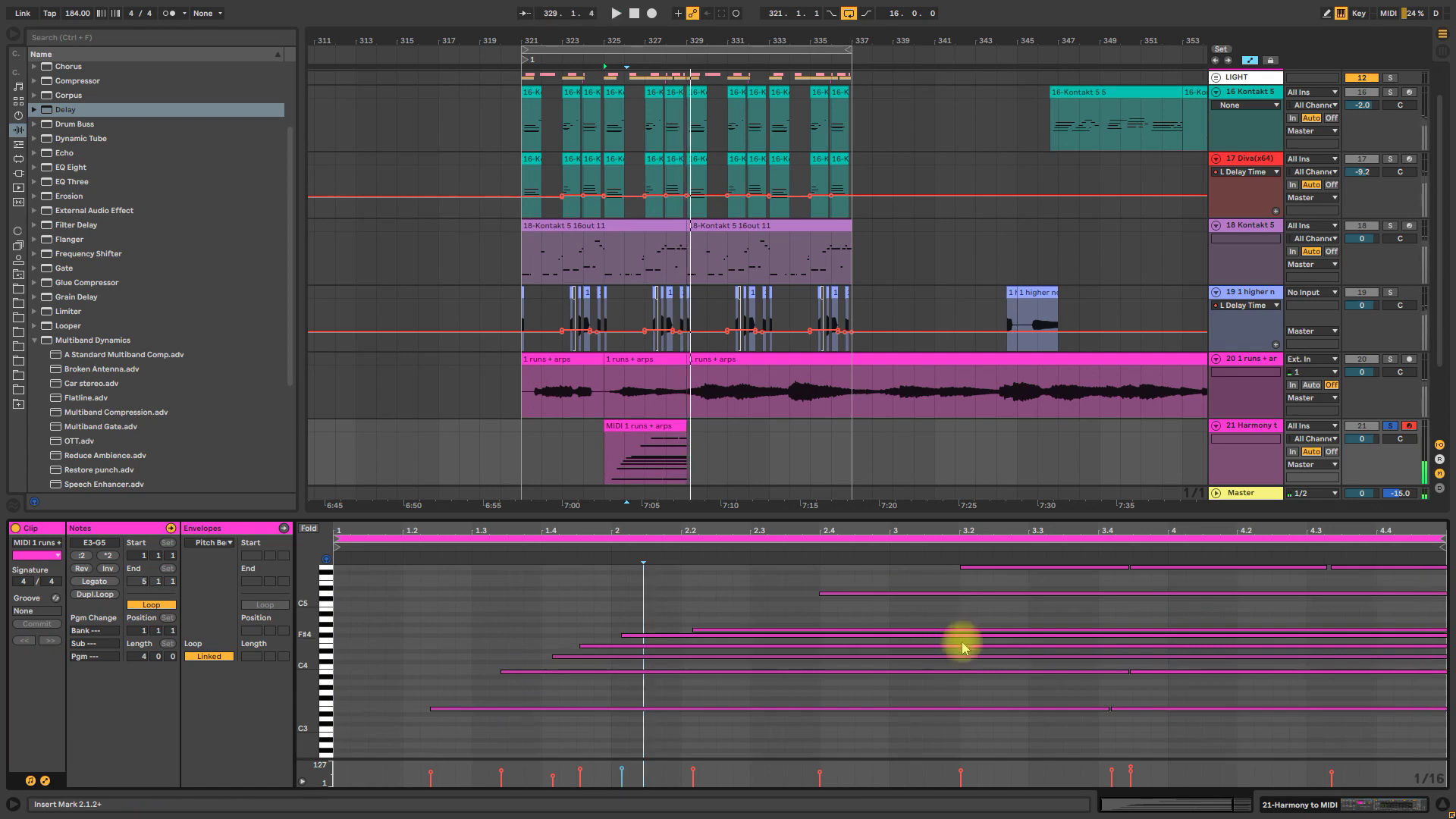
Shorten the long sustained notes in the track 21 clip into a brief rising run from E3 to D5
key("ctrl+a")
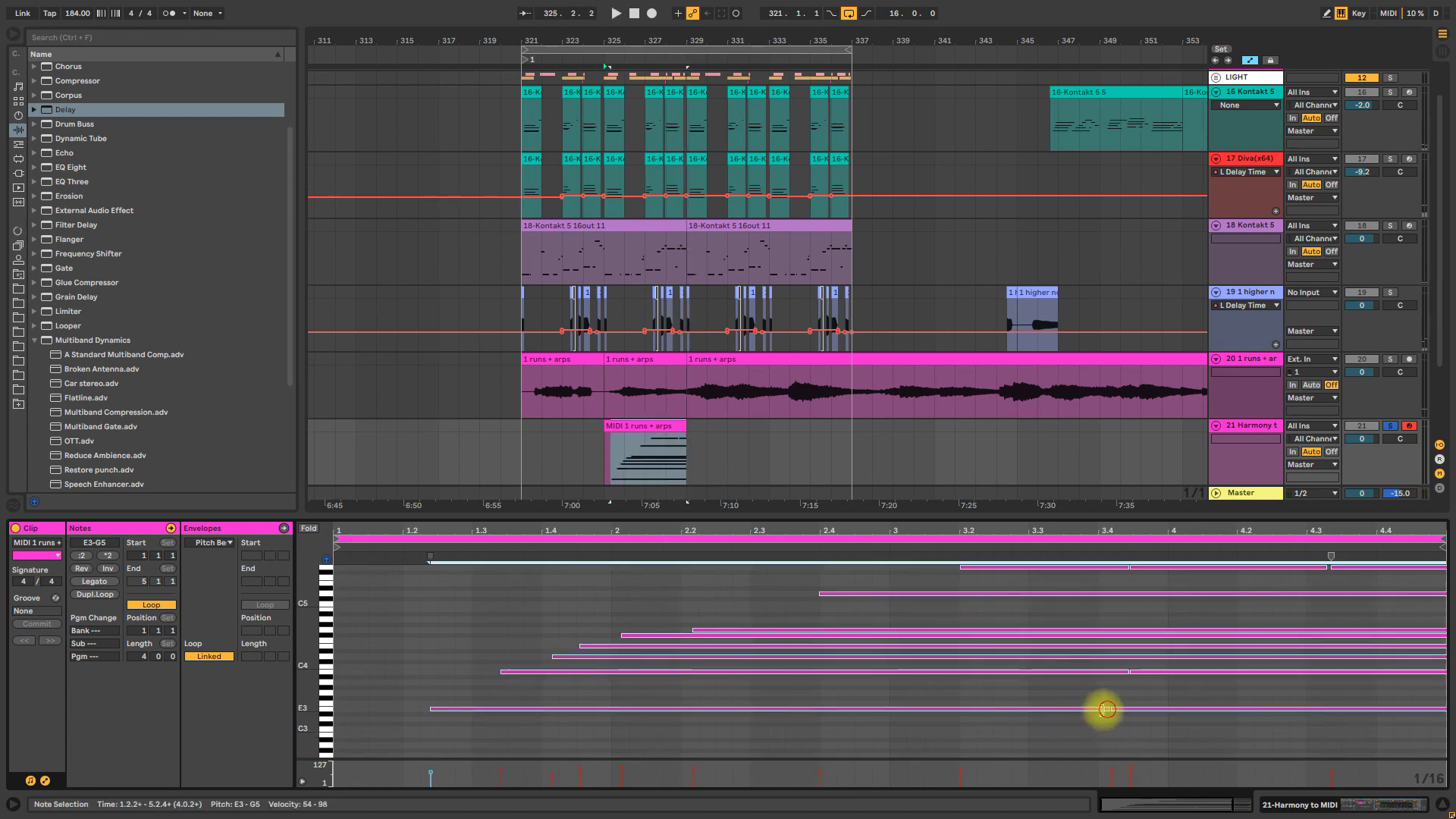
left_click_drag(1107, 709, 488, 692)
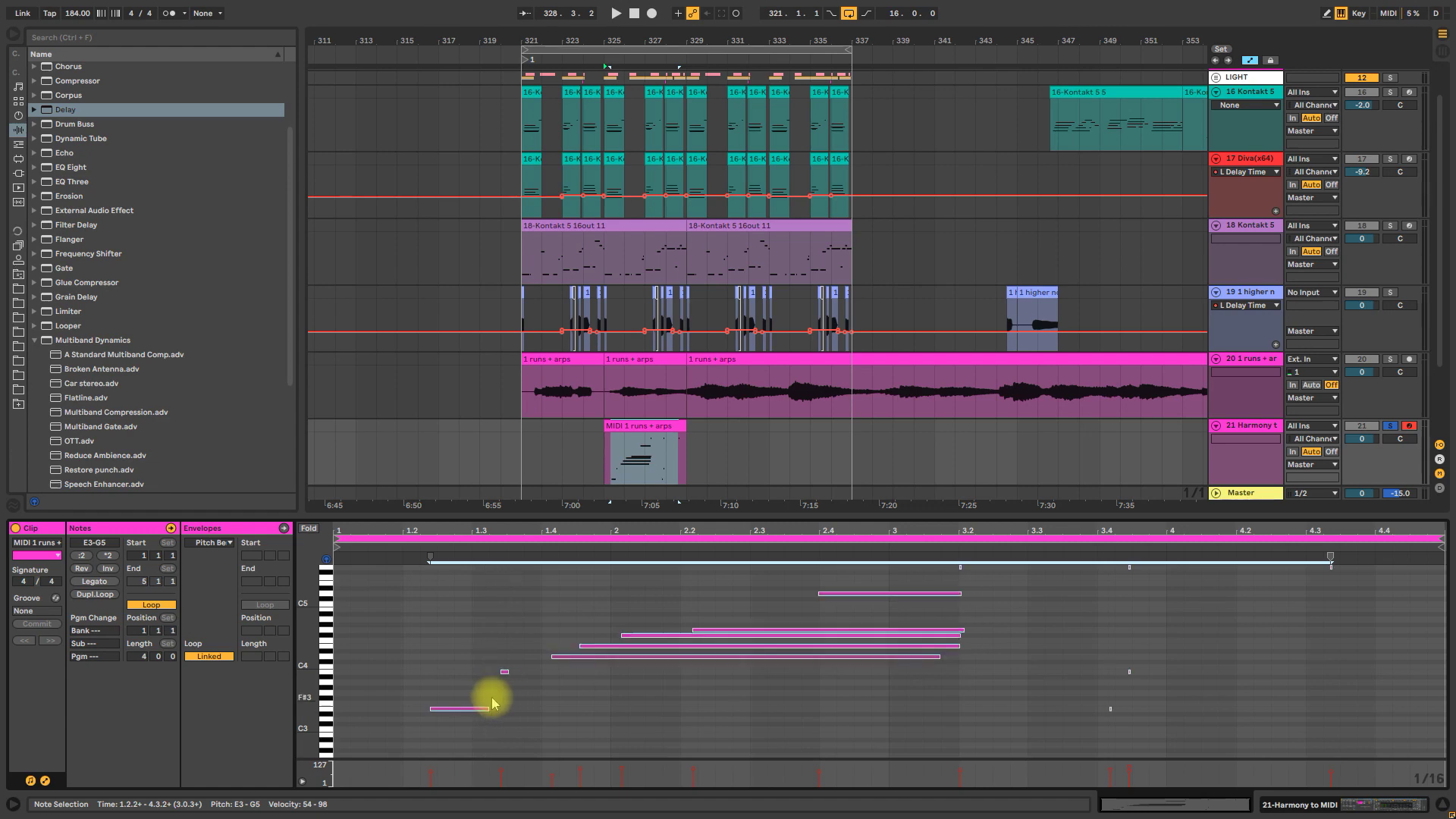
scroll(920, 721, "up", 3)
scroll(959, 682, "down", 3)
left_click_drag(894, 696, 714, 629)
left_click_drag(643, 680, 645, 635)
scroll(887, 643, "up", 3)
left_click_drag(960, 645, 839, 646)
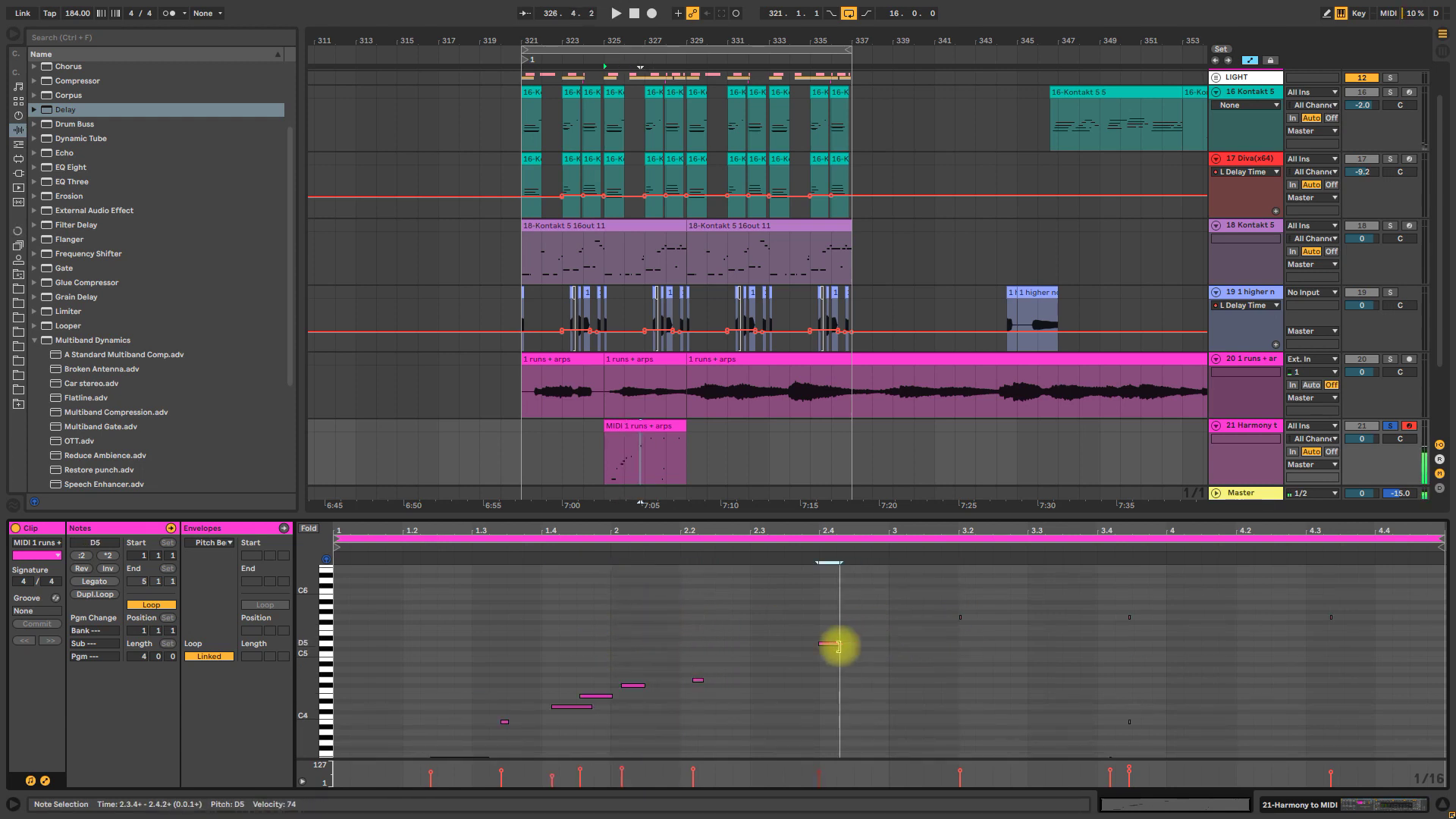
Delete the leftover low and middle note fragments in the second half of the clip and play it back
left_click_drag(1059, 733, 1170, 715)
scroll(1167, 705, "down", 3)
key("Delete")
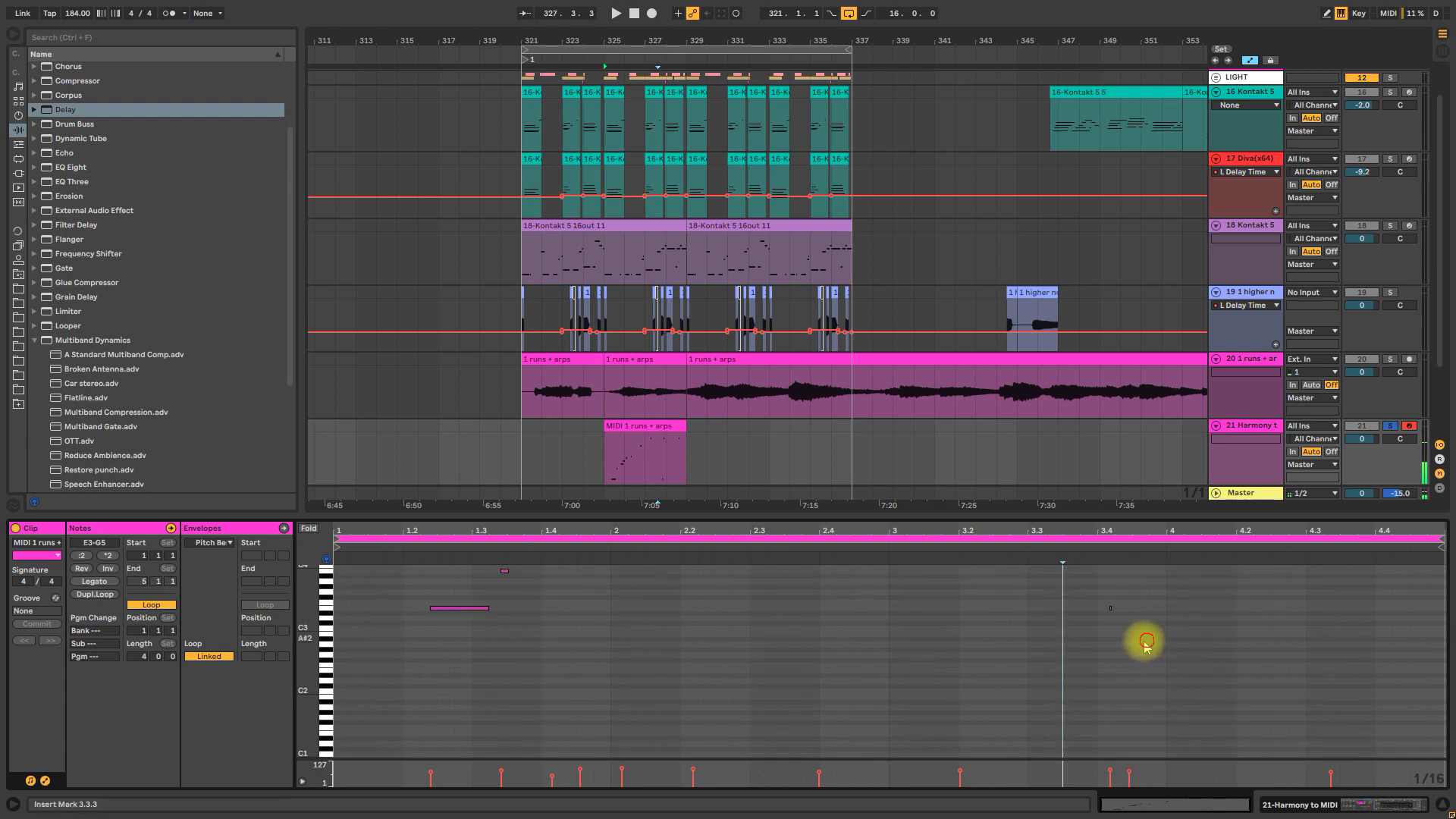
left_click_drag(1145, 628, 1084, 597)
key("Delete")
scroll(1031, 648, "up", 3)
key("space")
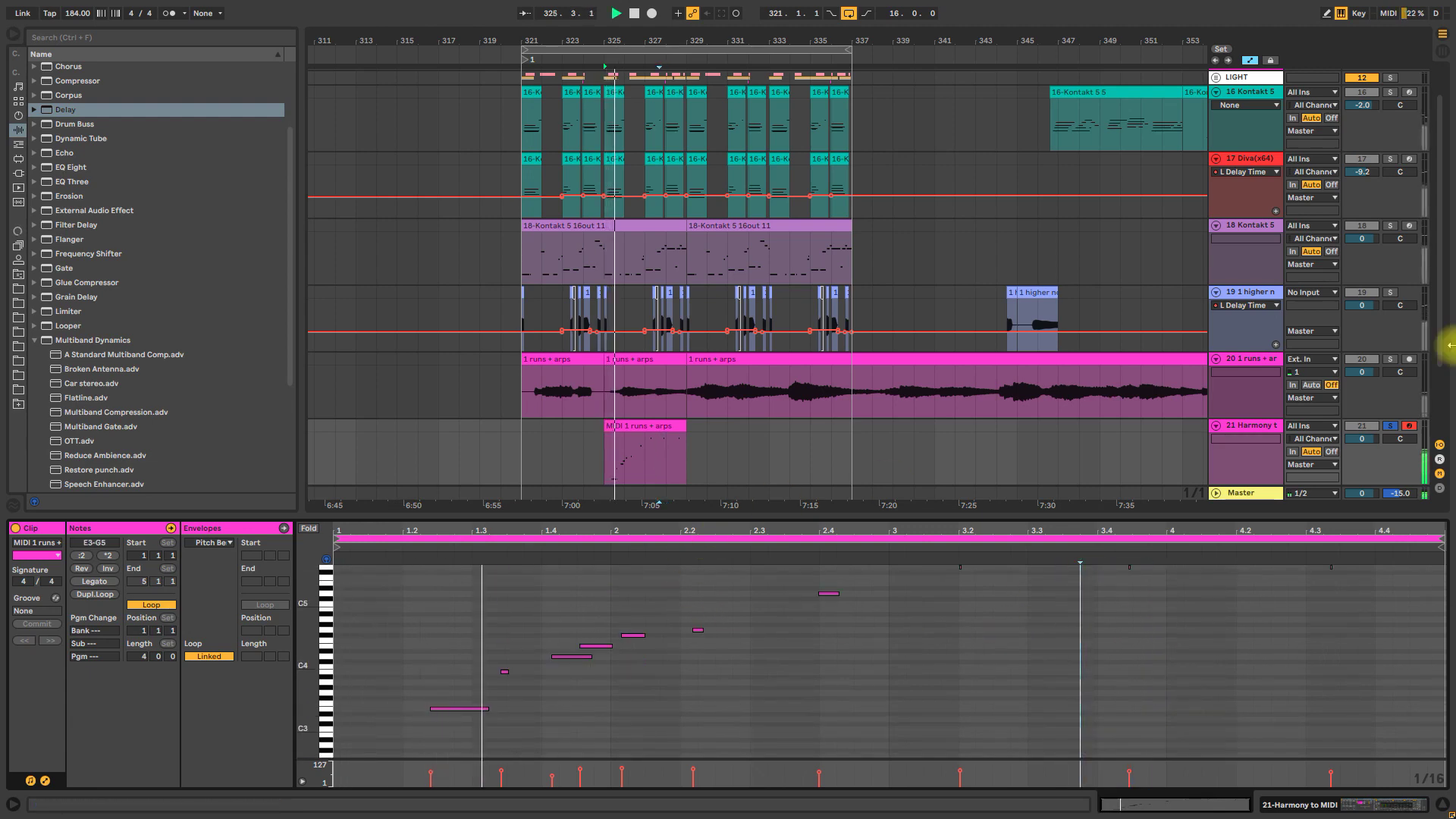
Move the runs + arps MIDI clip from track 21 to track 22 and load Operator on that track
key("ctrl+shift+t")
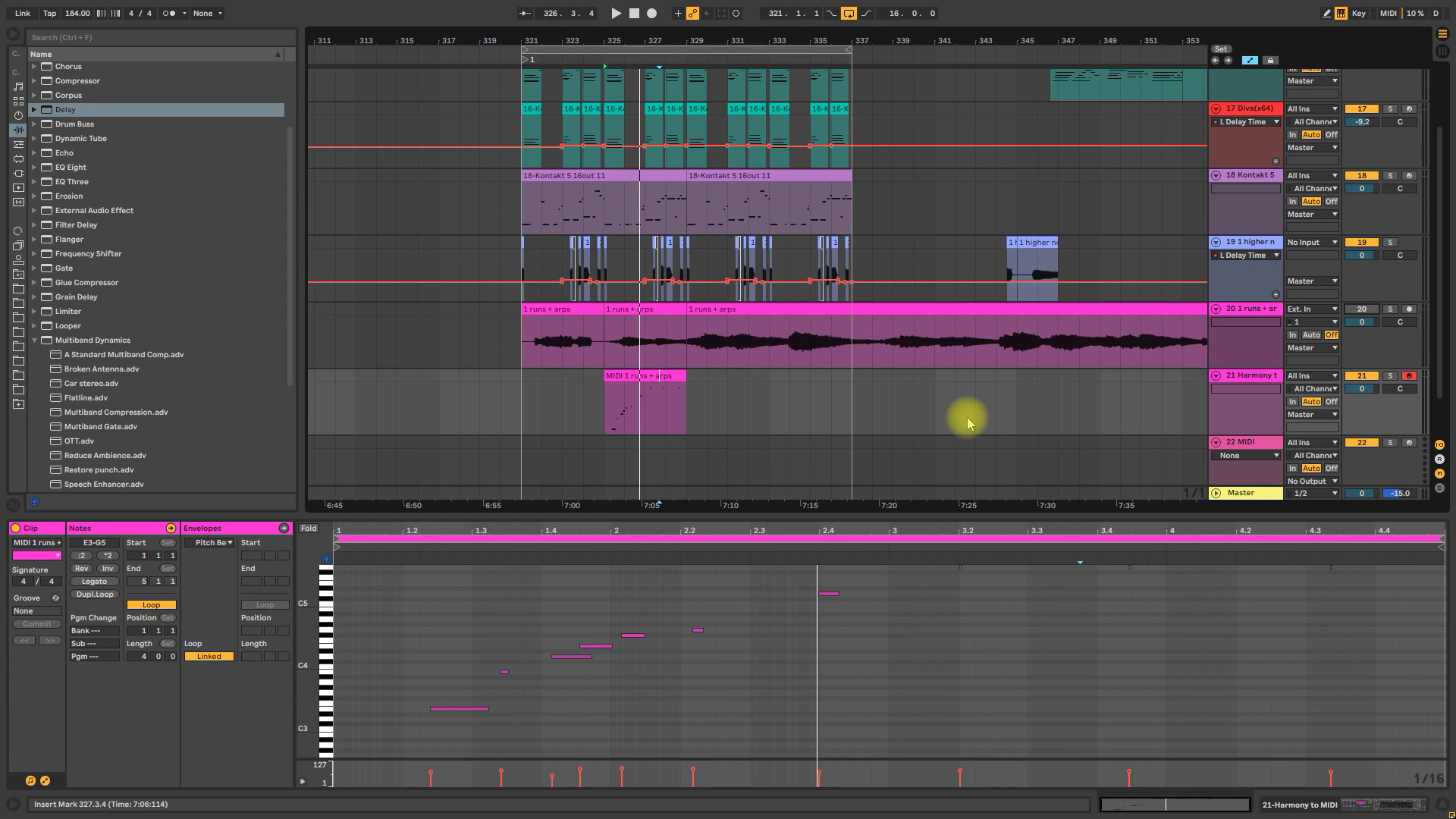
scroll(968, 423, "down", 2)
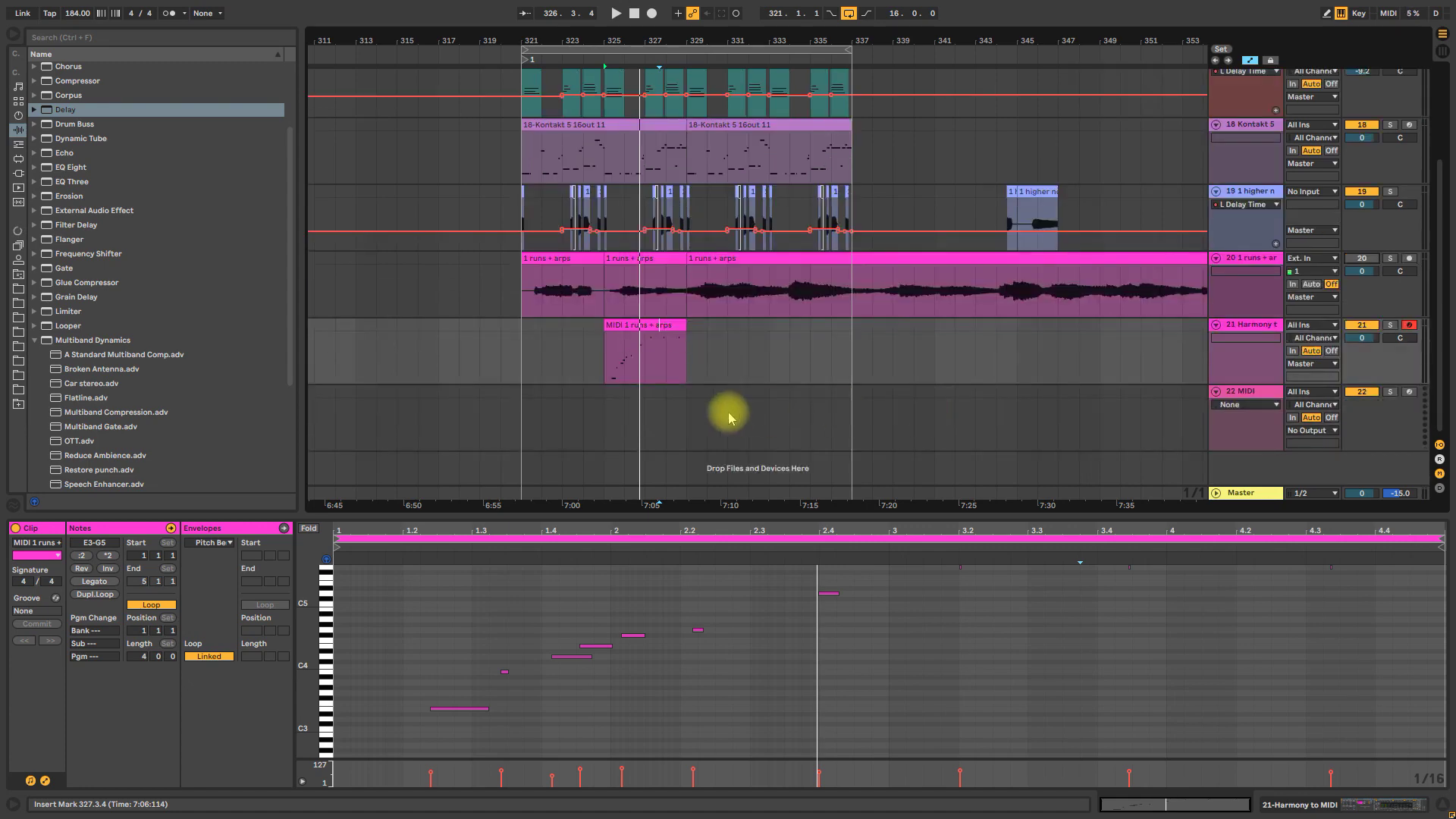
left_click_drag(641, 343, 641, 425)
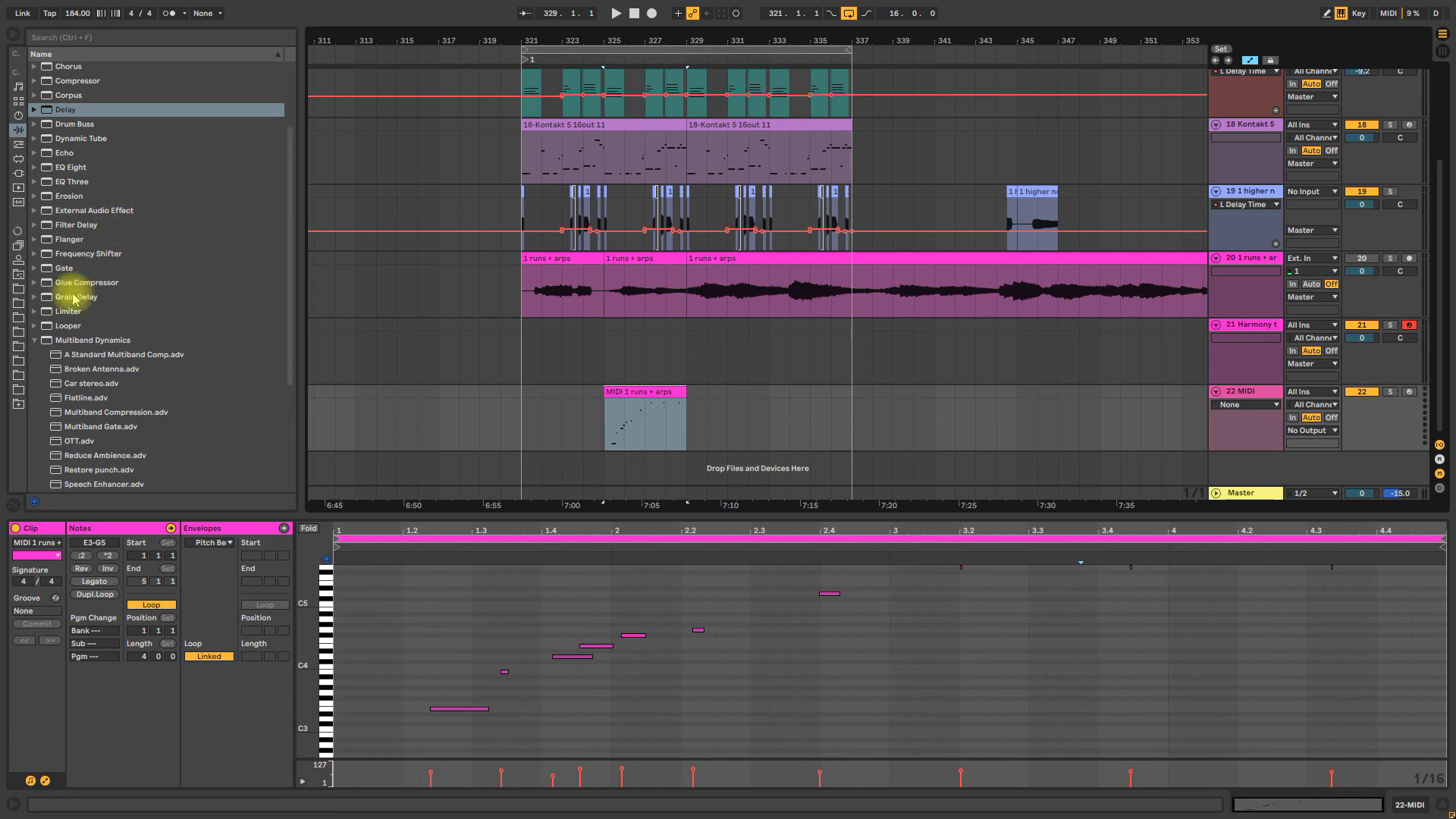
left_click(35, 342)
left_click(18, 115)
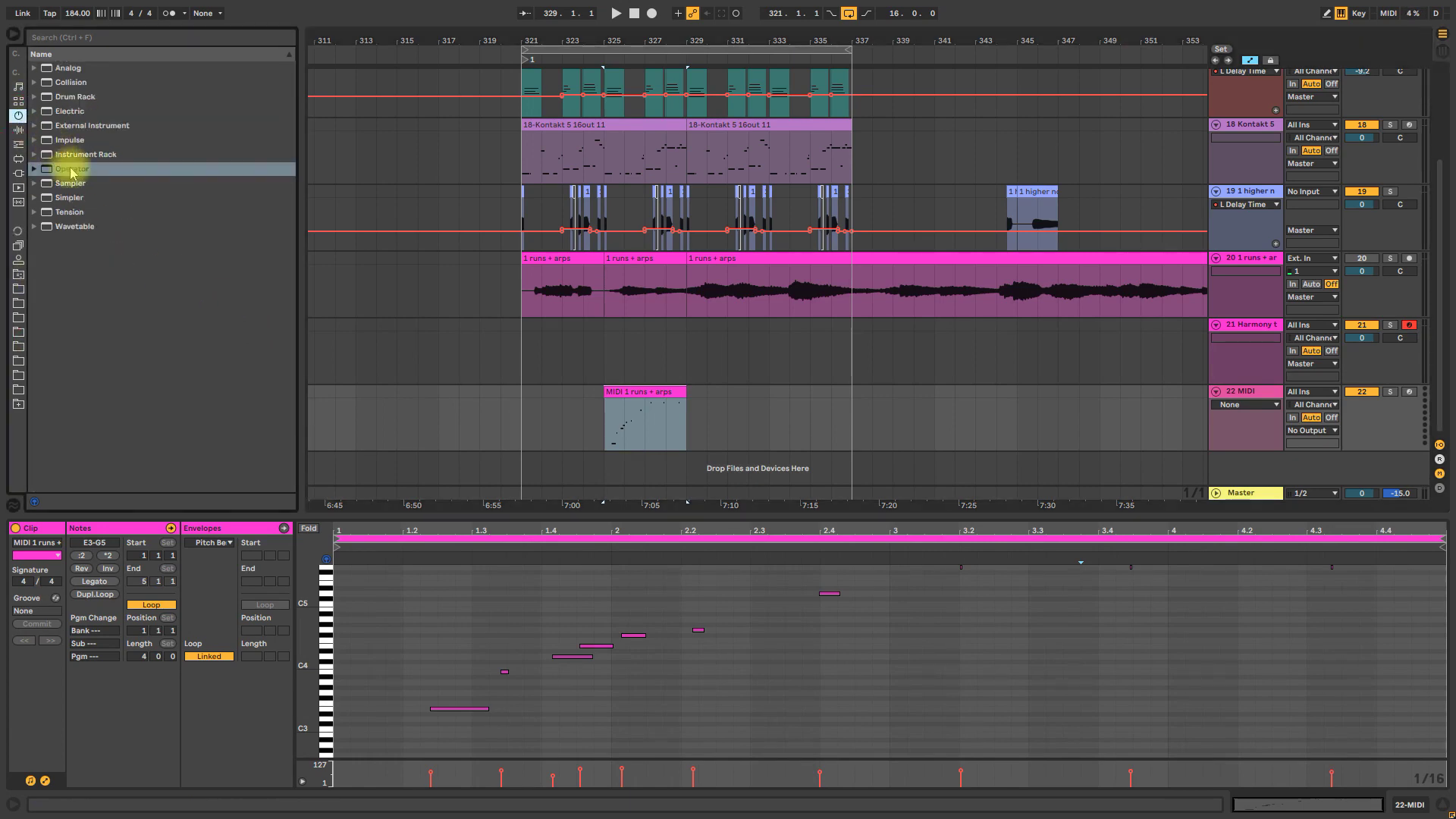
left_click(69, 167)
left_click_drag(616, 495, 595, 425)
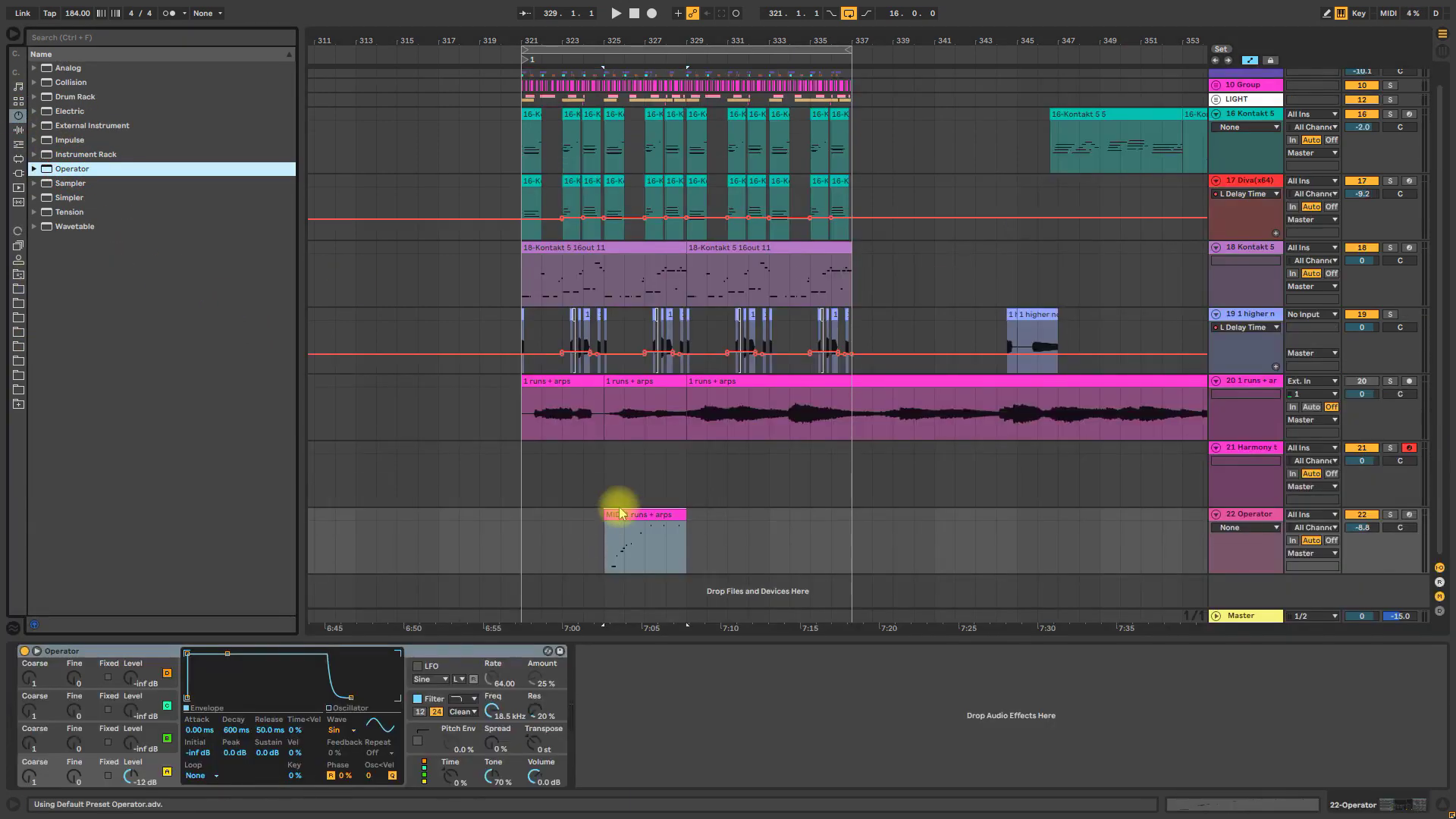
Solo track 22 and set Operator's oscillator B to the NoW waveform at -17 dB, adjusting its envelope
left_click(1390, 514)
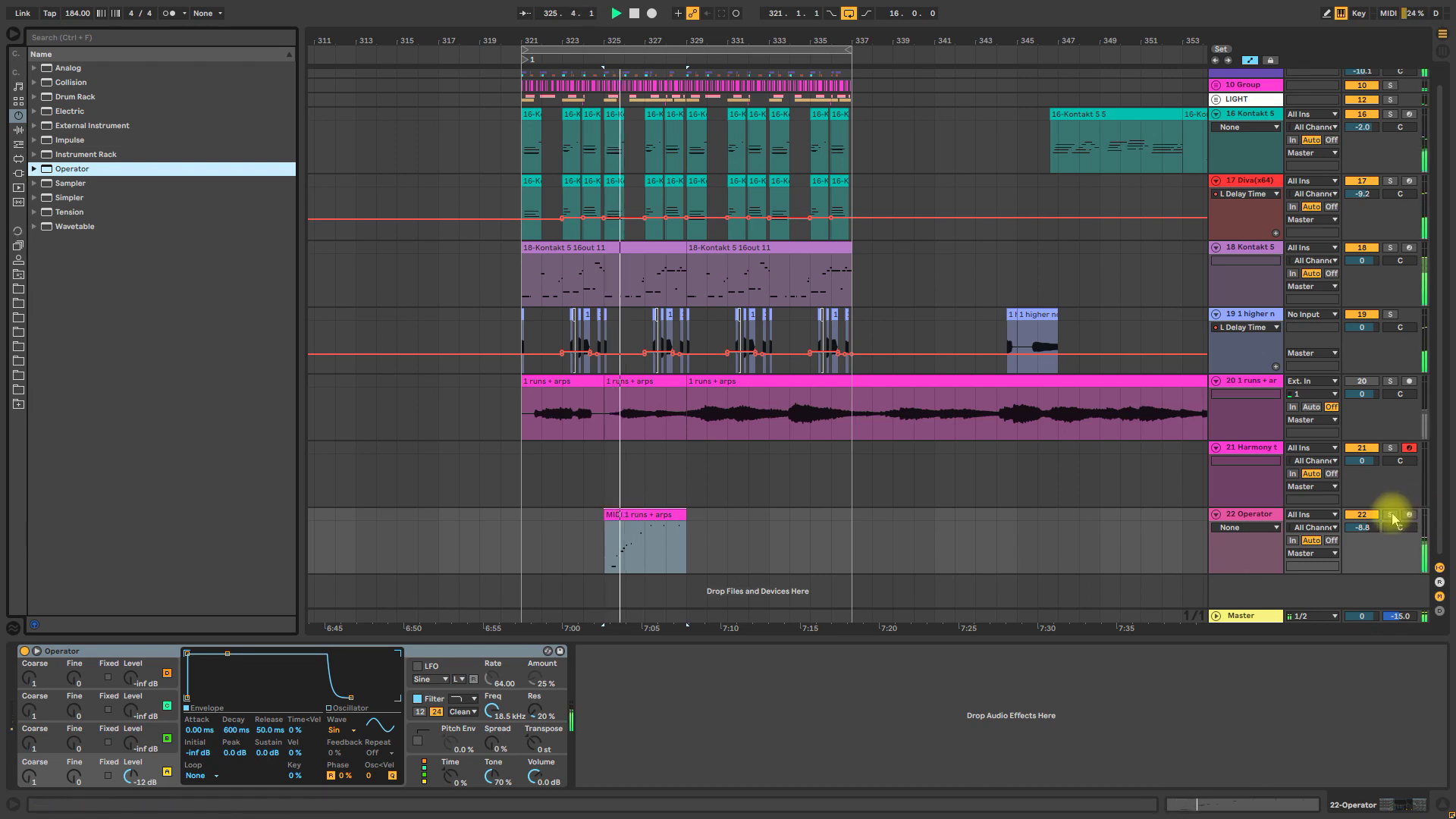
left_click(443, 770)
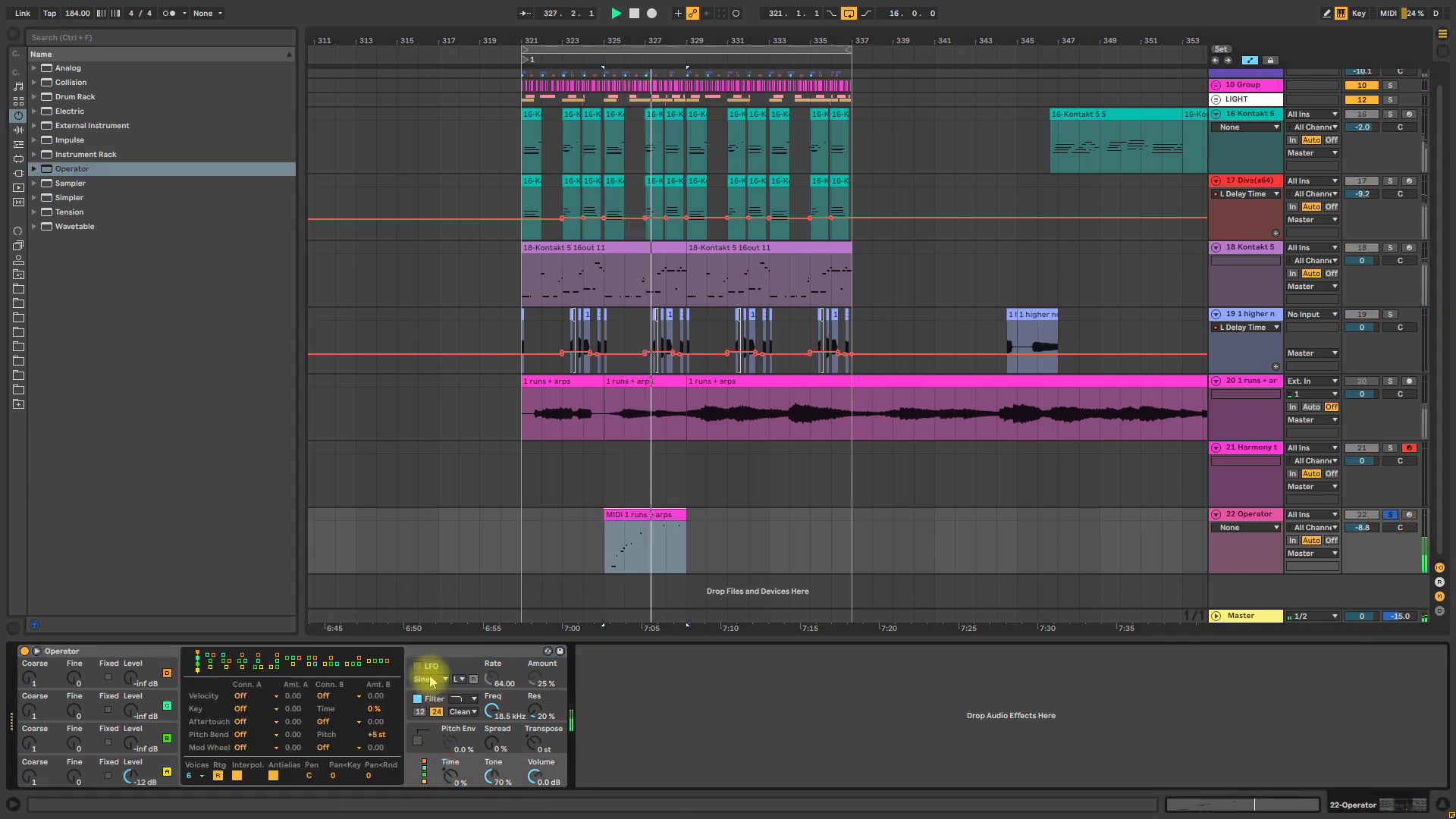
left_click_drag(130, 744, 130, 728)
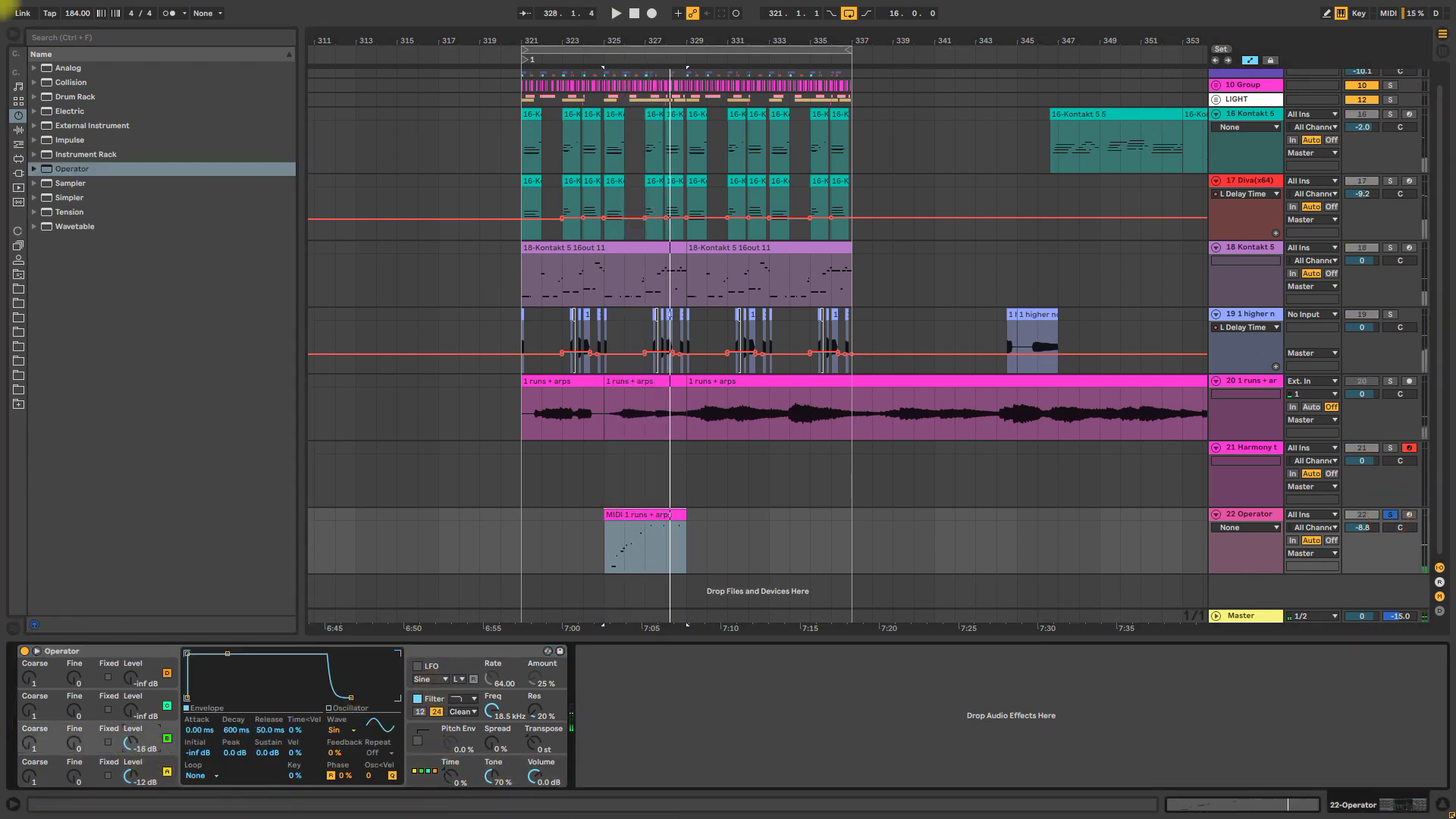
left_click(338, 731)
left_click(353, 740)
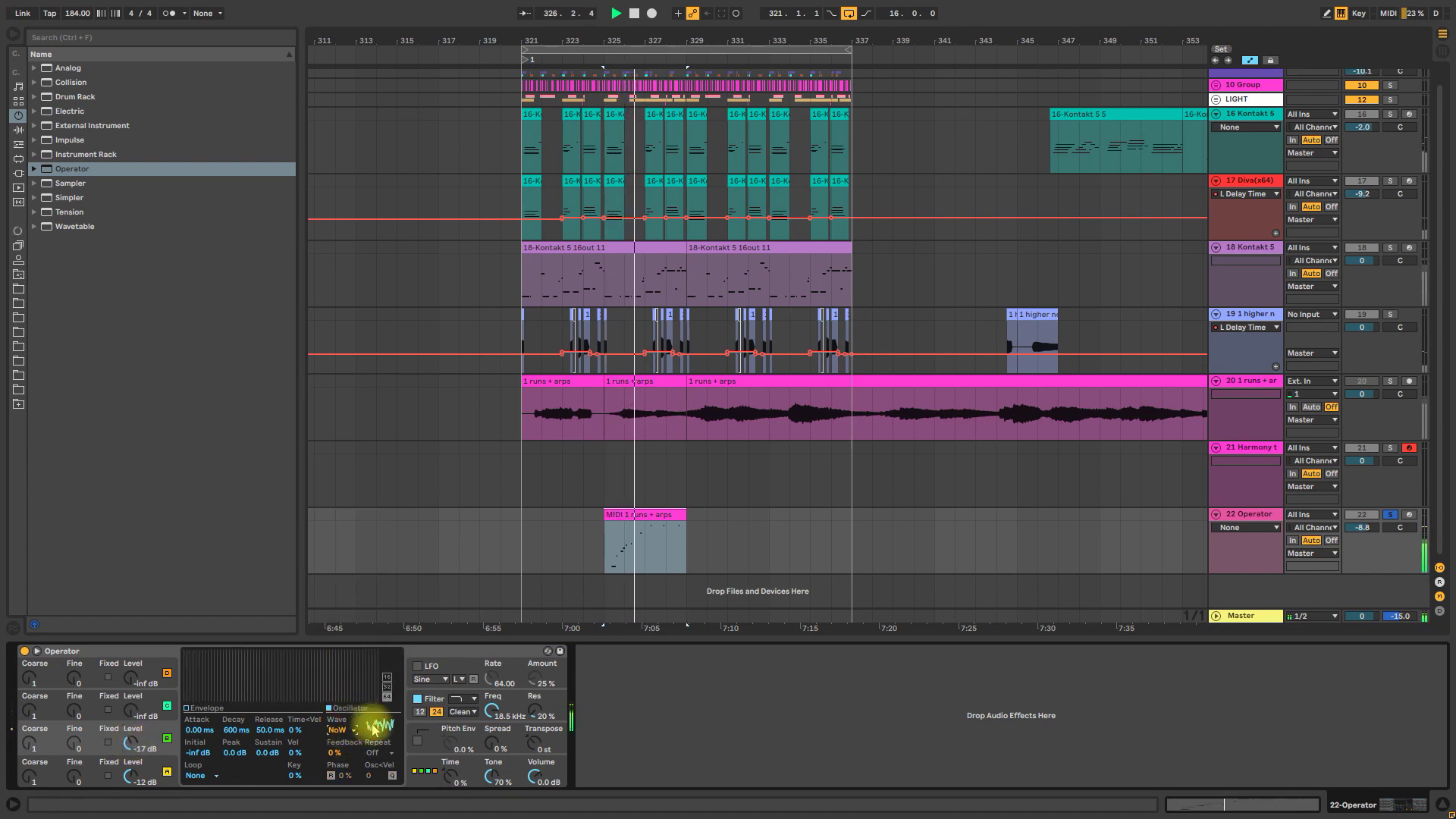
left_click(195, 720)
left_click_drag(237, 649, 229, 697)
left_click(81, 773)
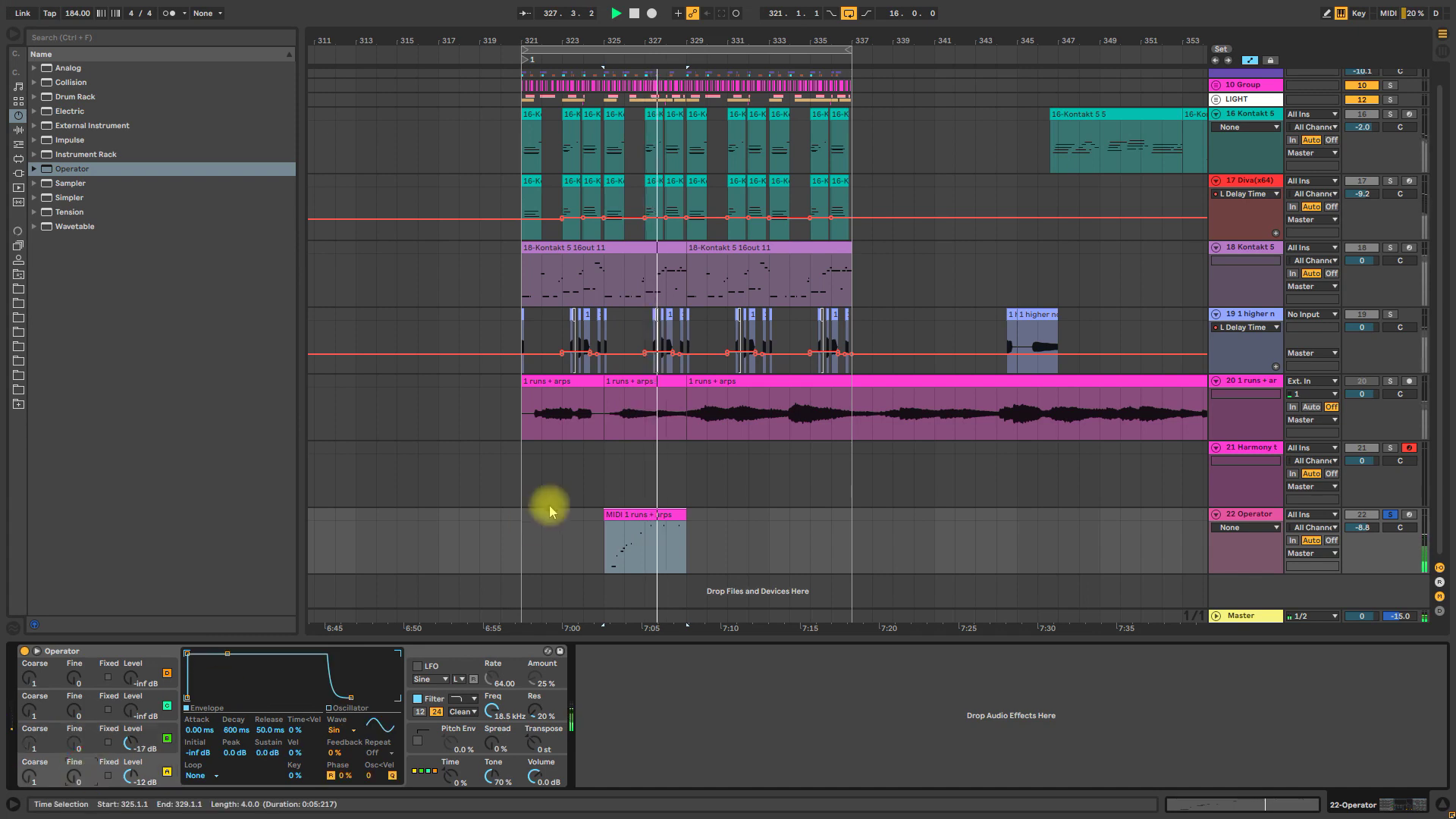
Extend the track 22 MIDI clip back to bar 321, unsolo the track and play the section
left_click(648, 515)
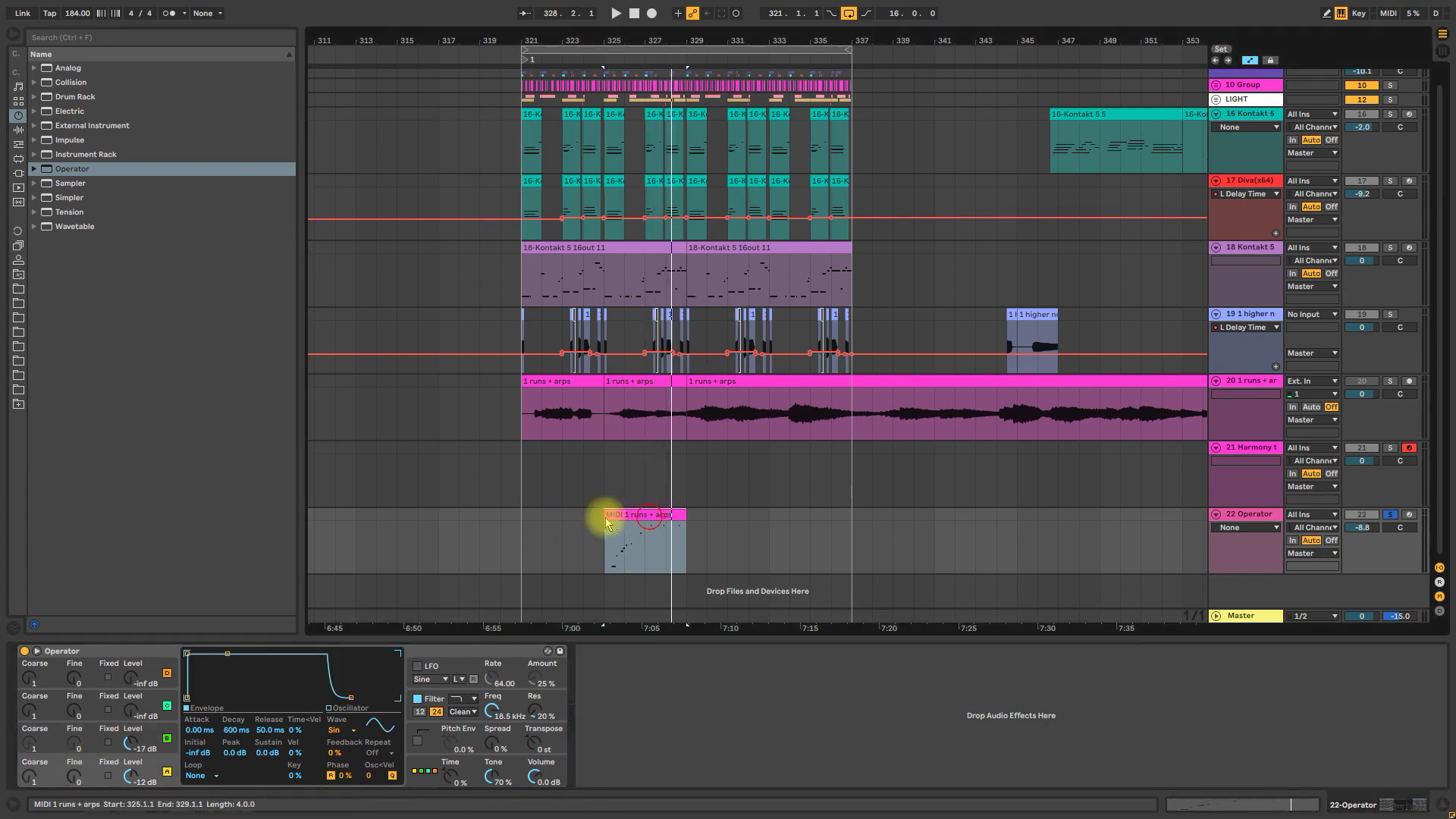
left_click_drag(607, 522, 669, 516)
key("space")
left_click(1389, 515)
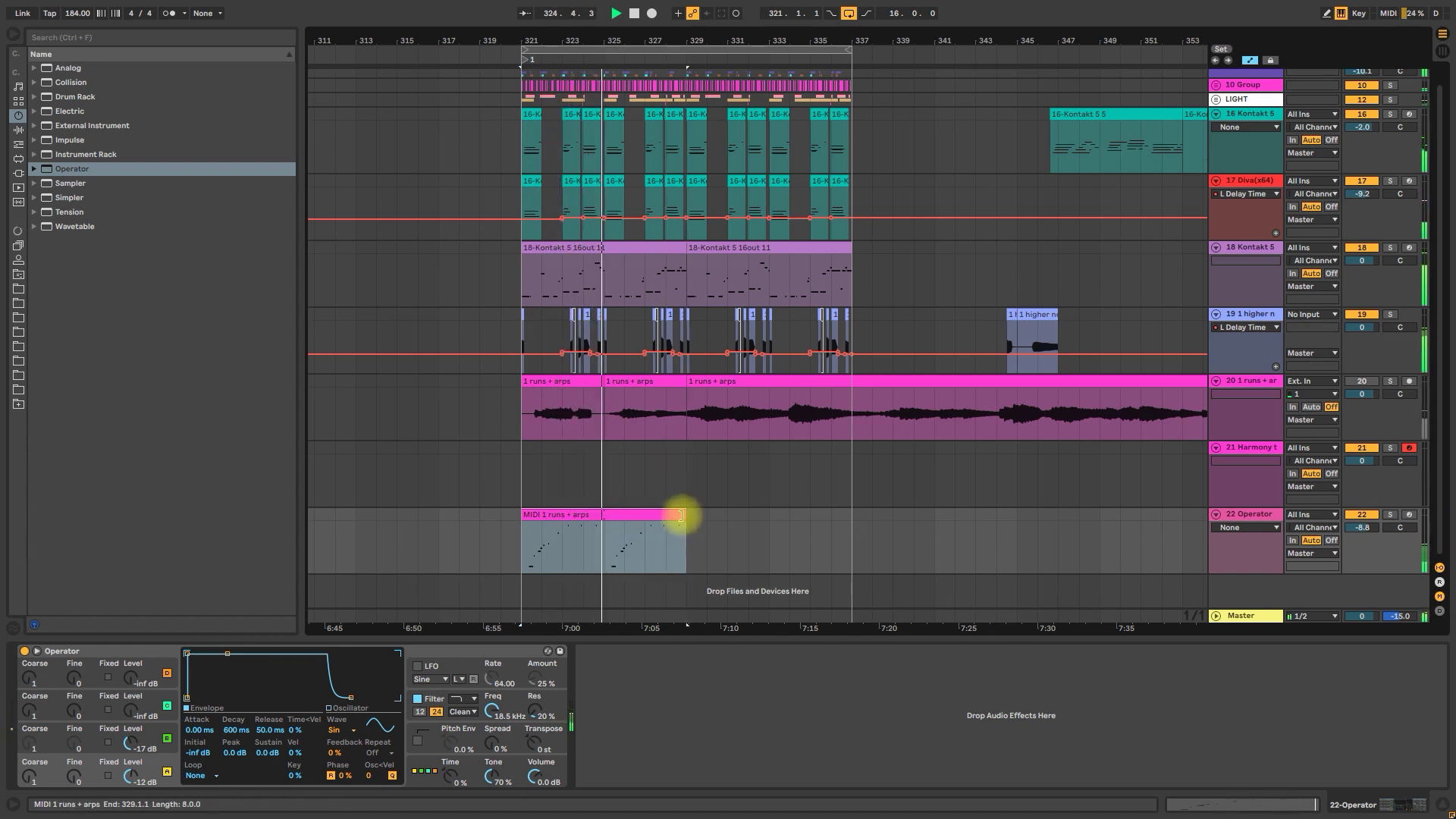
Delete the repeated run and the stray G5 notes from bar 3.3 onward in the track 22 clip
key("shift+Tab")
left_click_drag(938, 643, 1199, 580)
key("Delete")
scroll(1174, 626, "up", 2)
left_click_drag(1117, 670, 1426, 584)
key("Delete")
left_click_drag(906, 634, 687, 596)
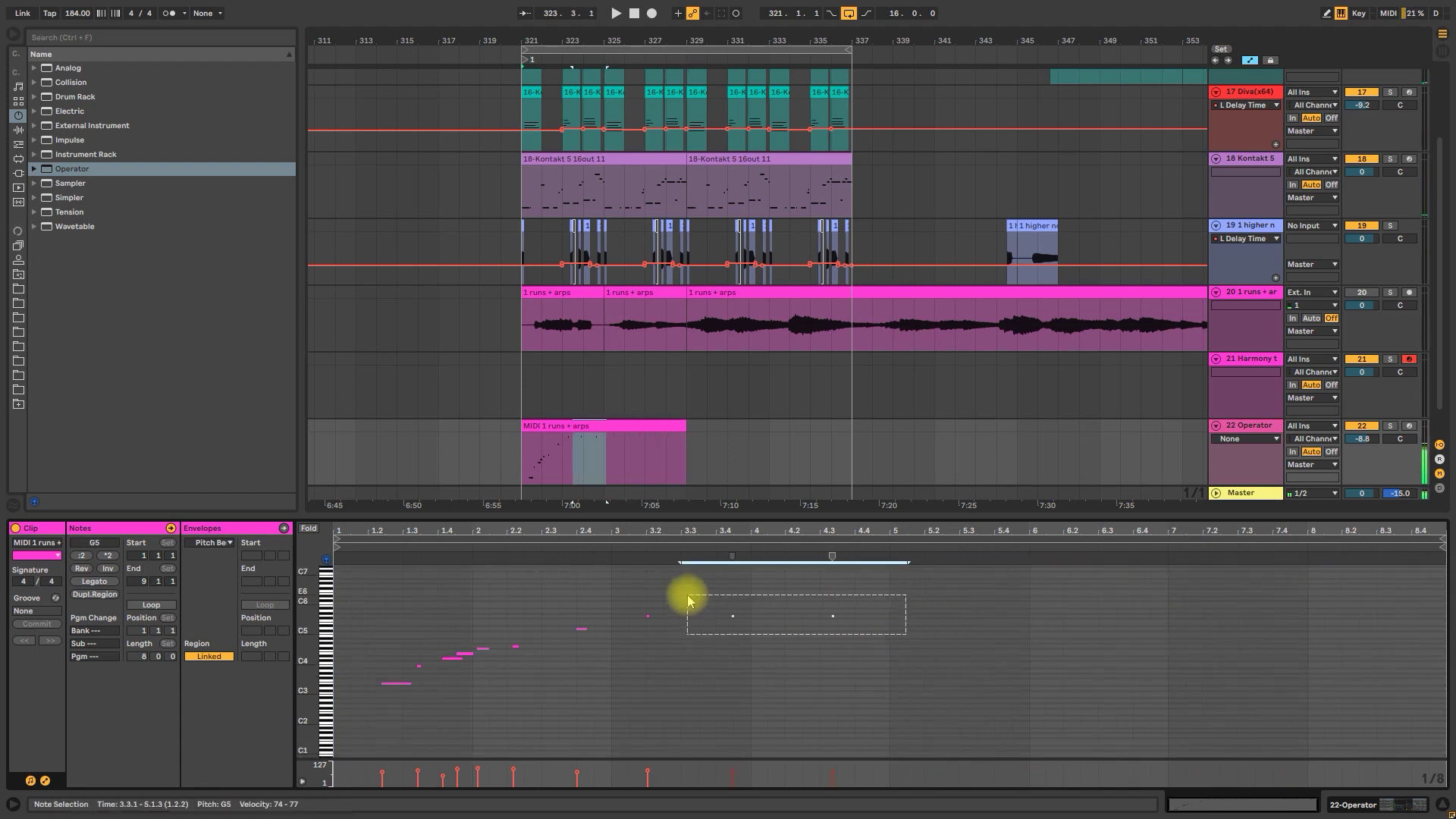
key("Delete")
Shorten the clip's first note and raise it to B3, then lower the second note to E3 at 1.3.3
left_click_drag(385, 531, 436, 550)
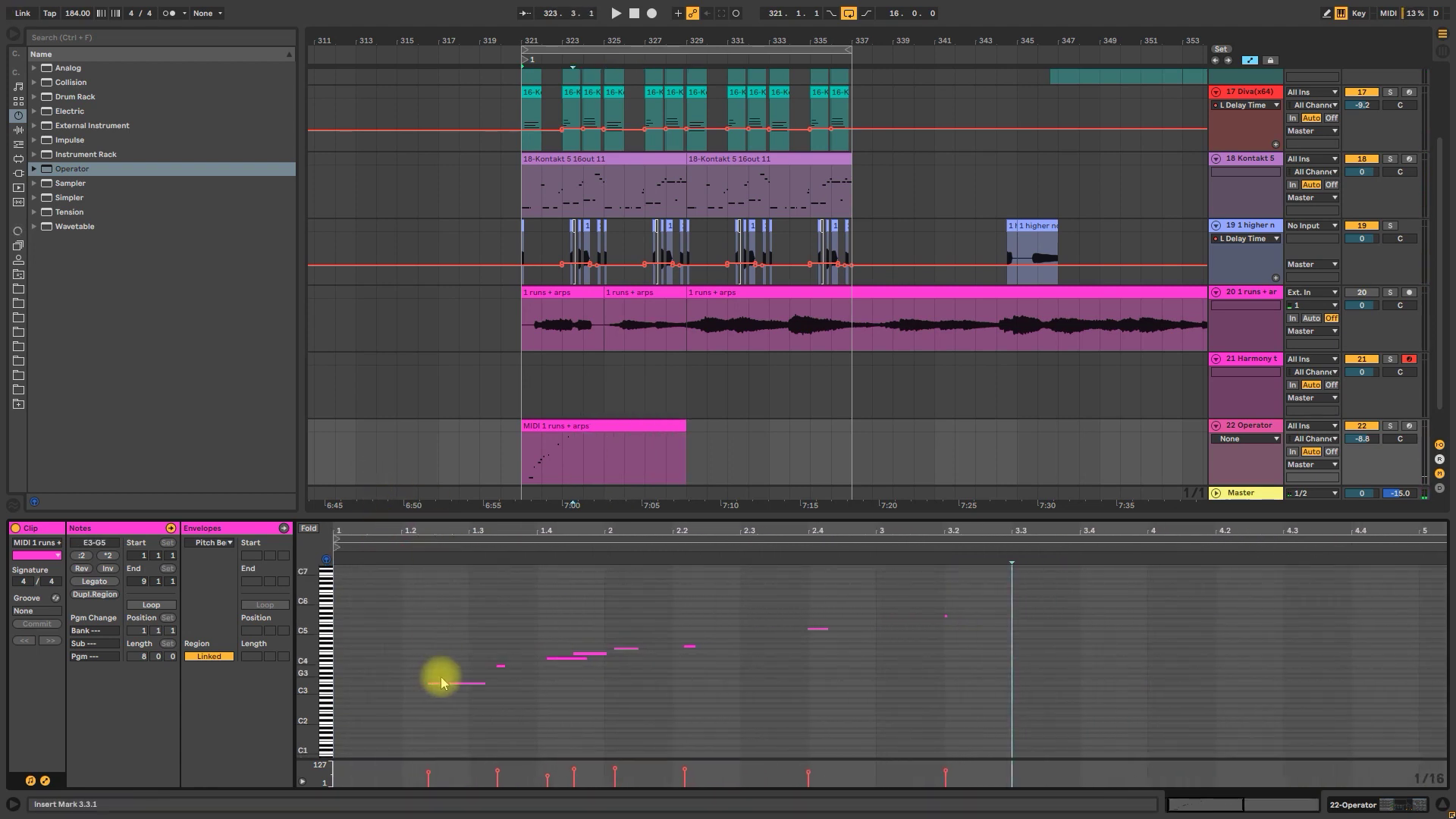
left_click(488, 685)
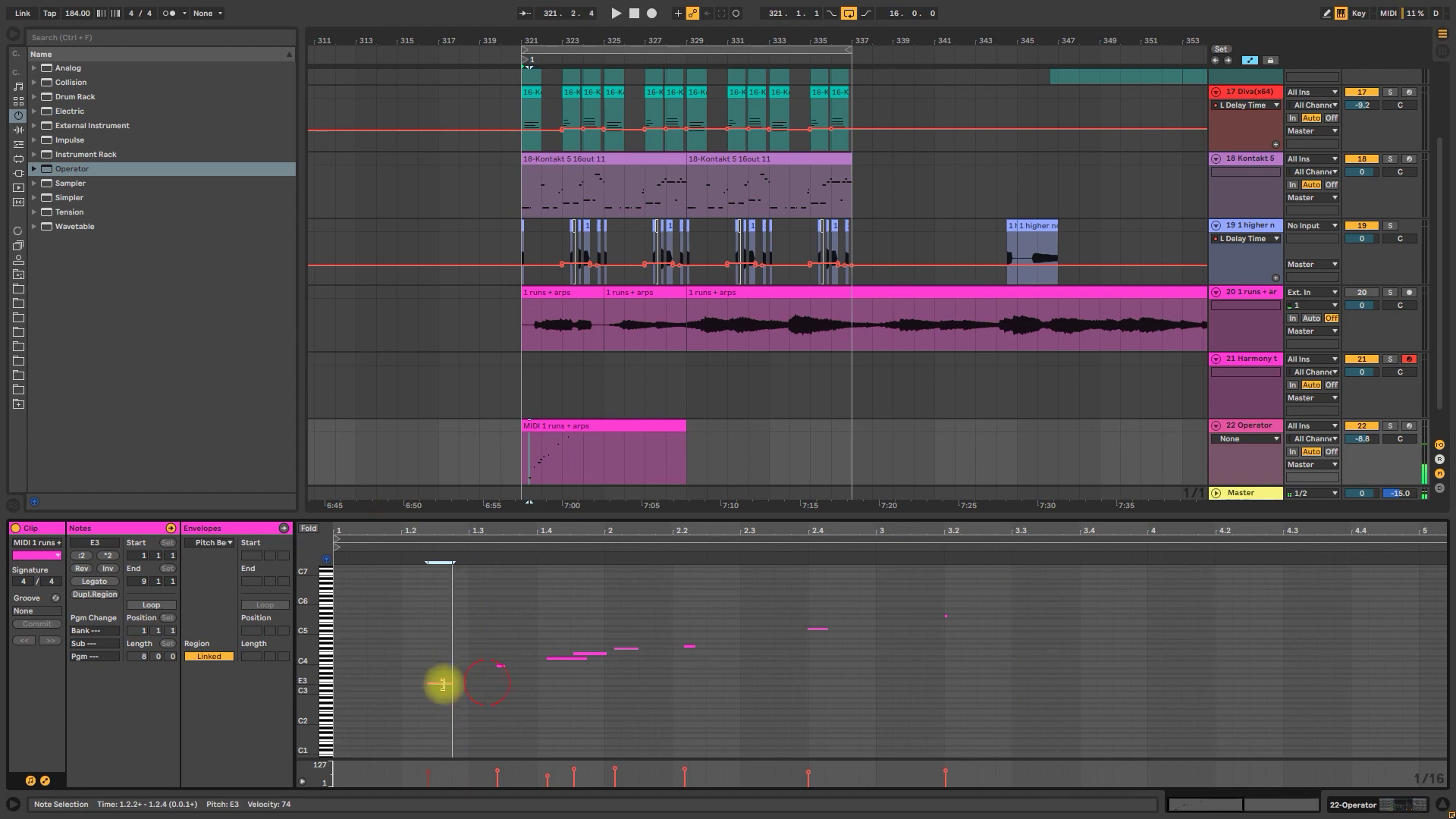
left_click_drag(326, 654, 370, 654)
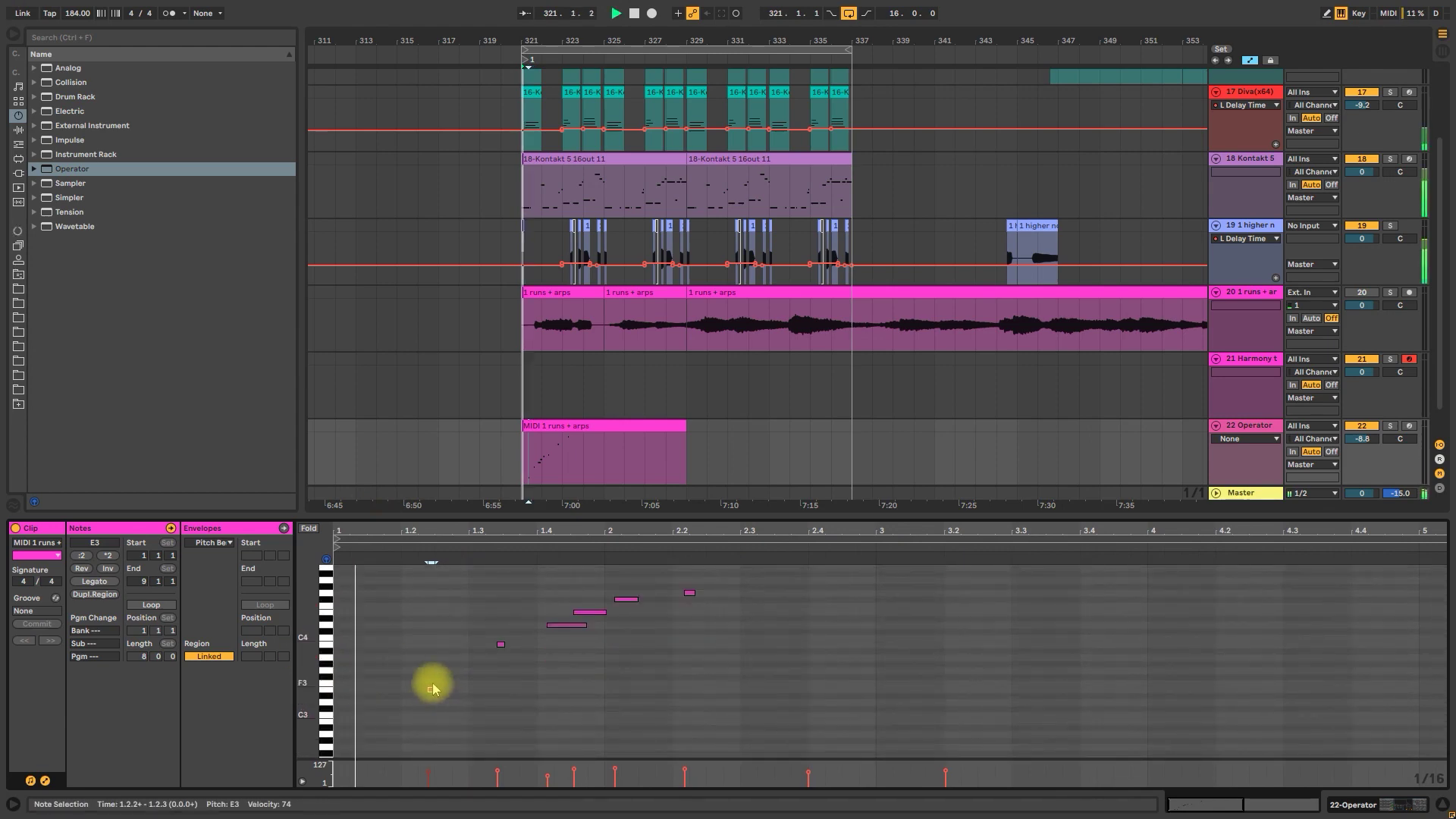
key("space")
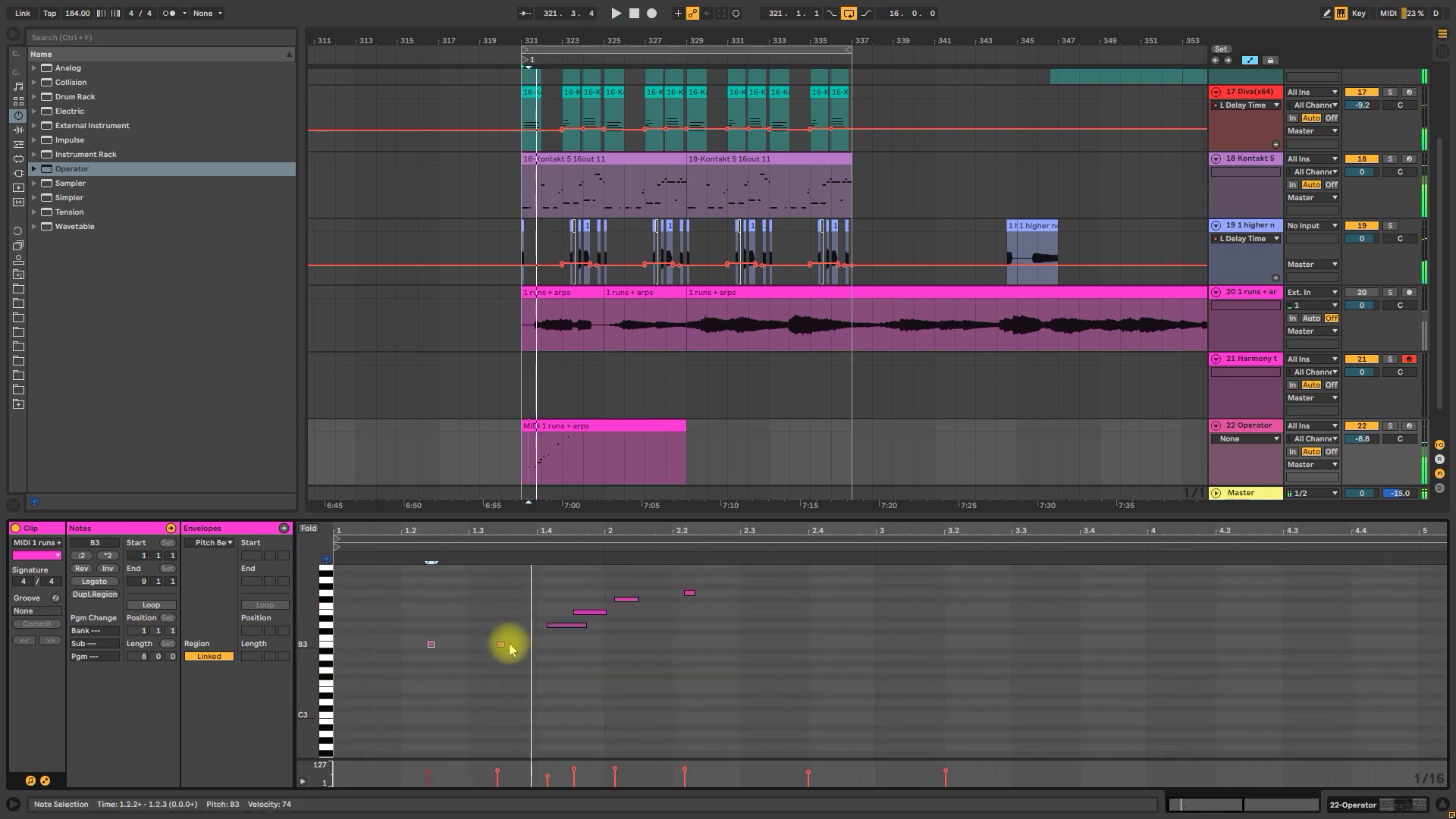
left_click_drag(501, 644, 511, 690)
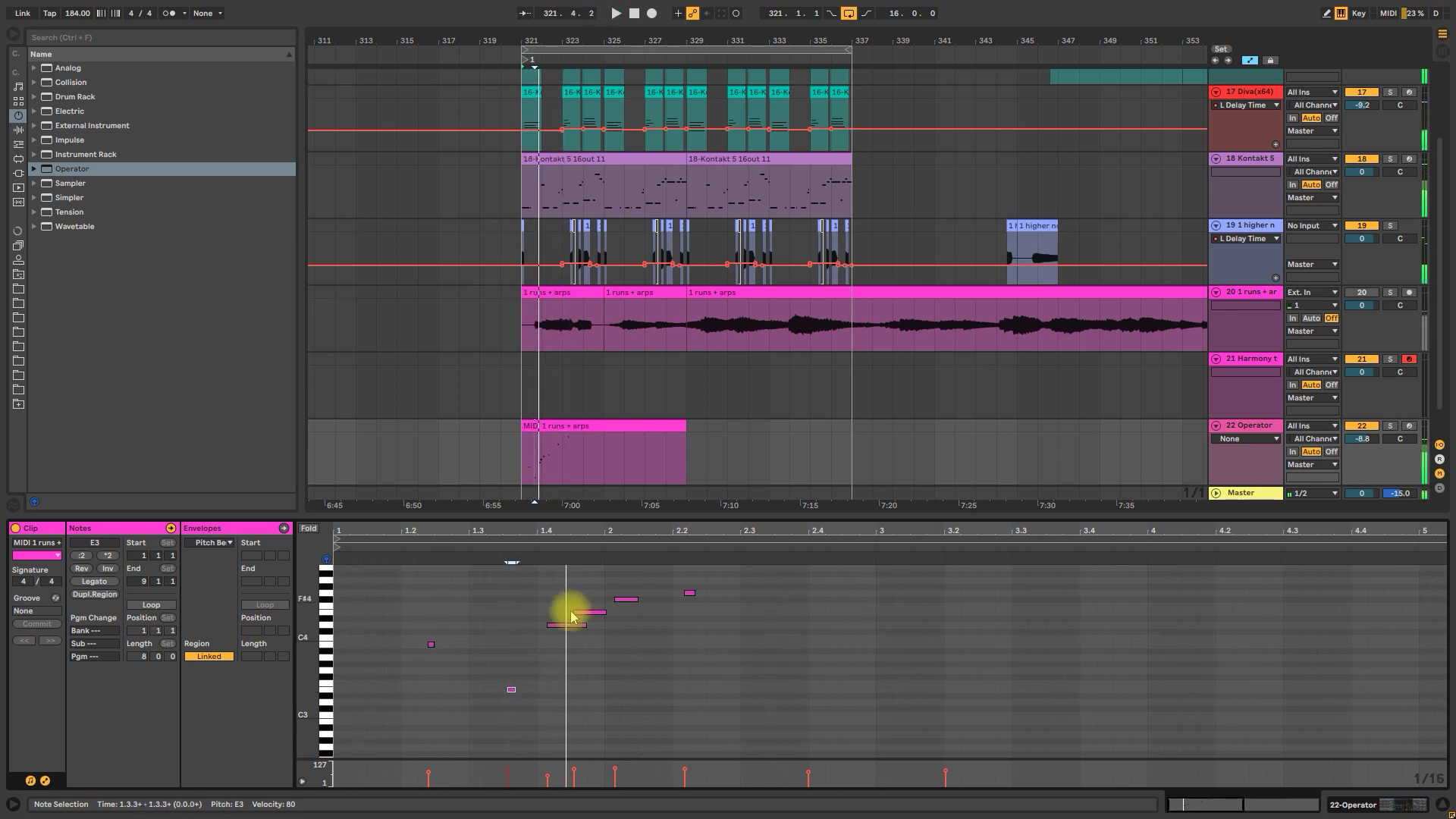
Shift the four-note run from D4 to G4 later so that it starts at about 2.1.3
left_click_drag(552, 634, 693, 579)
left_click_drag(569, 625, 669, 626)
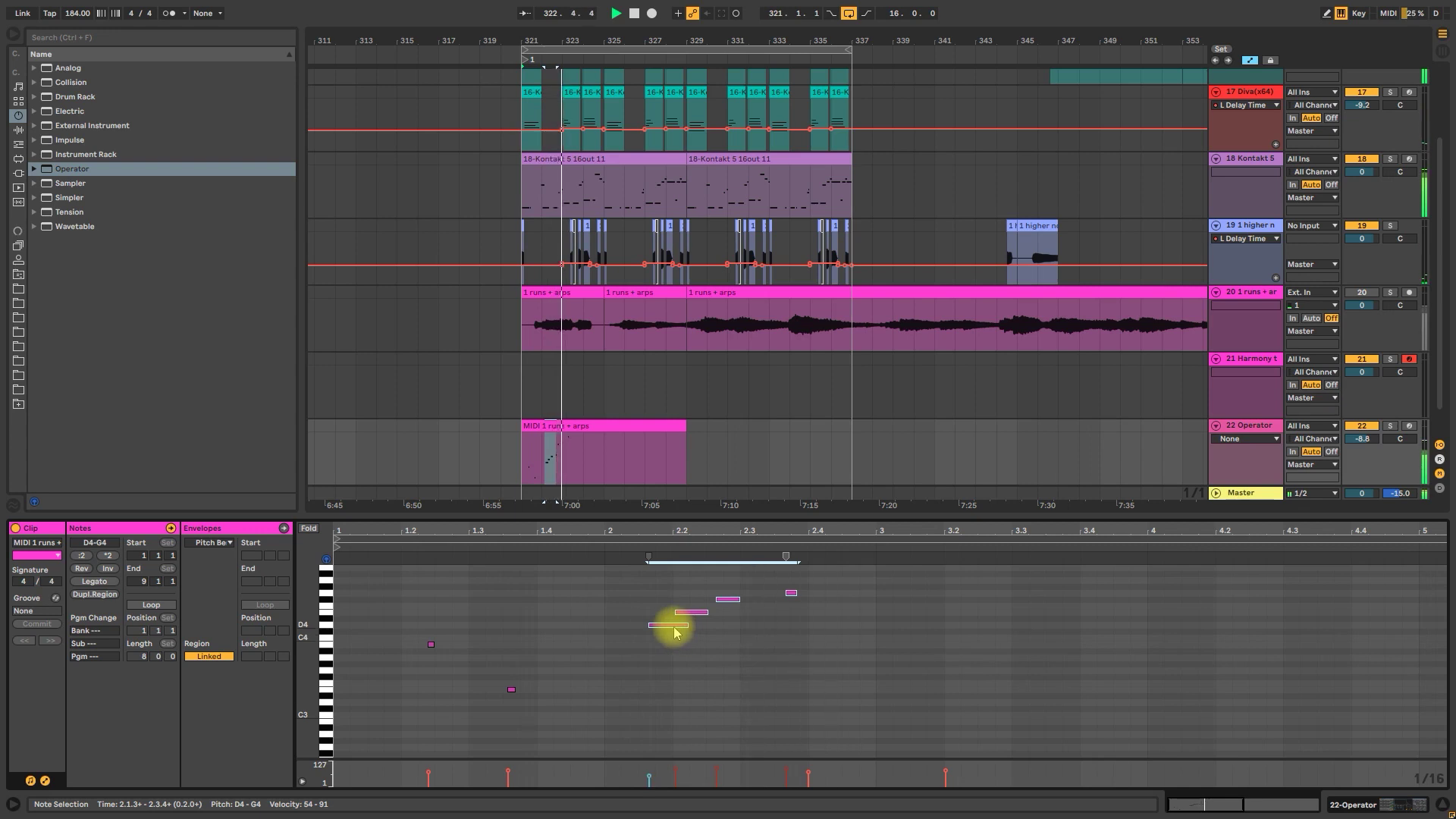
left_click(758, 622)
Add a B2 note at 1.2.2 and transpose the three opening notes up an octave
double_click(429, 655)
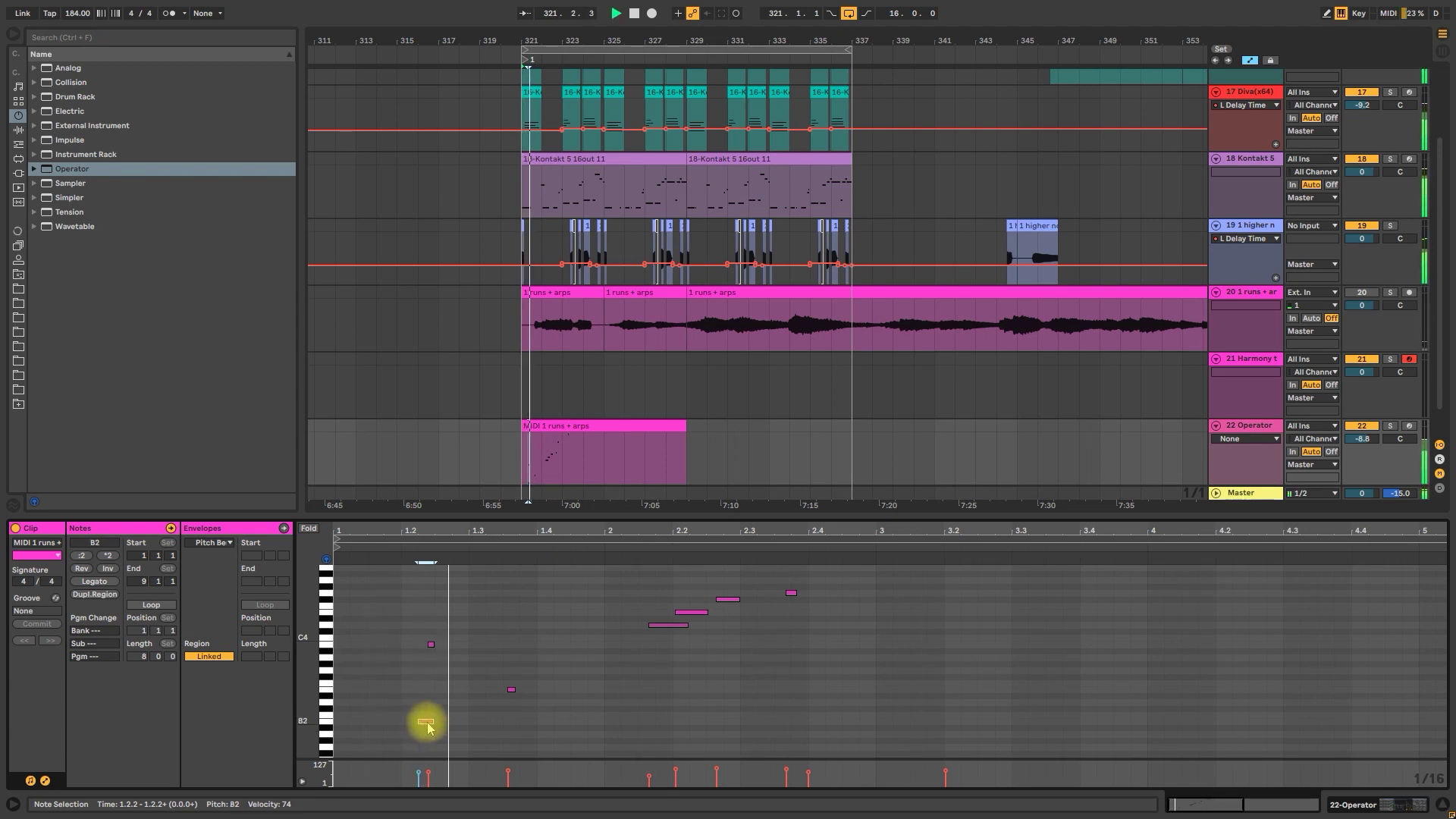
left_click(511, 690)
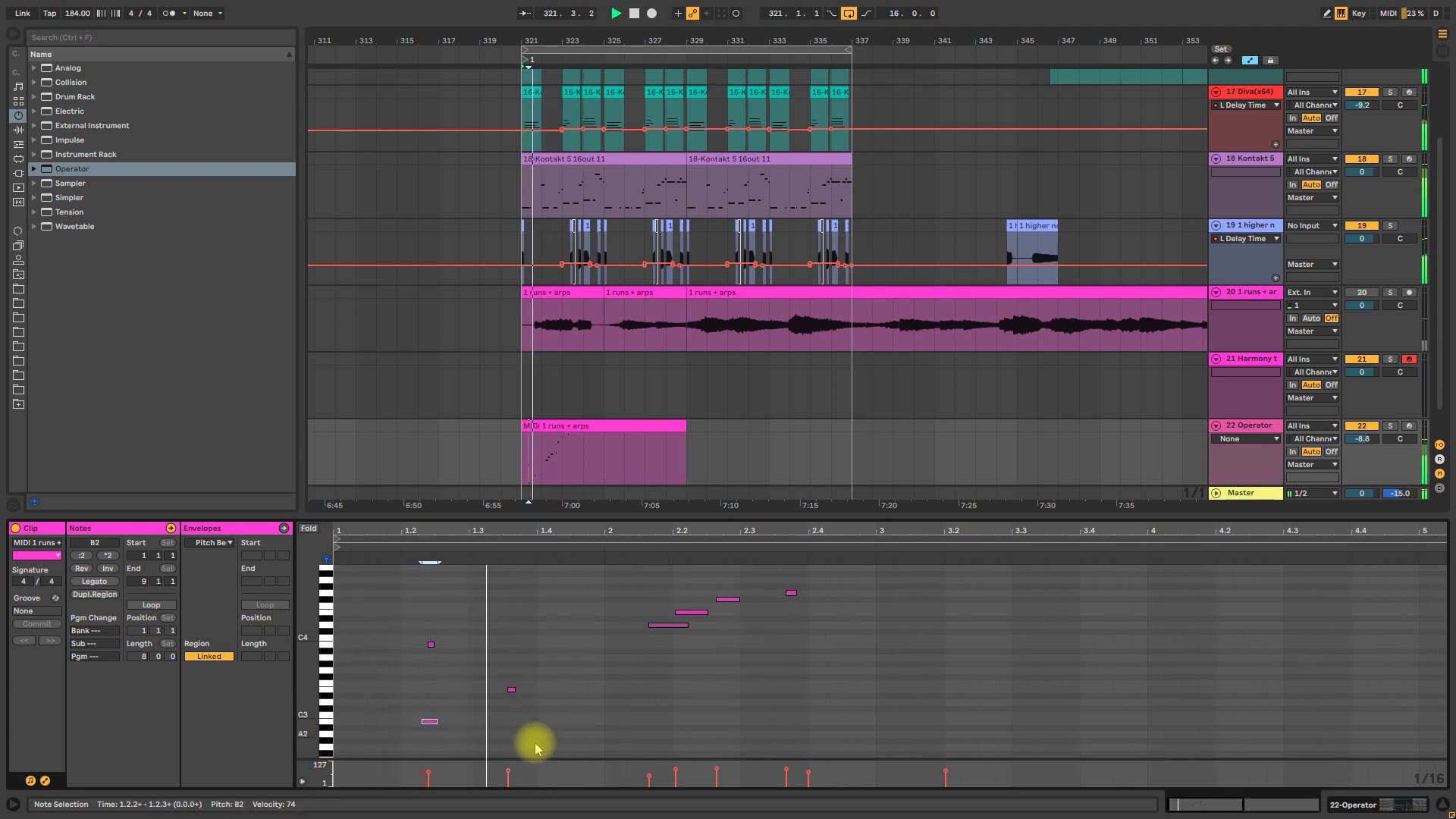
left_click_drag(535, 747, 343, 599)
scroll(343, 599, "up", 3)
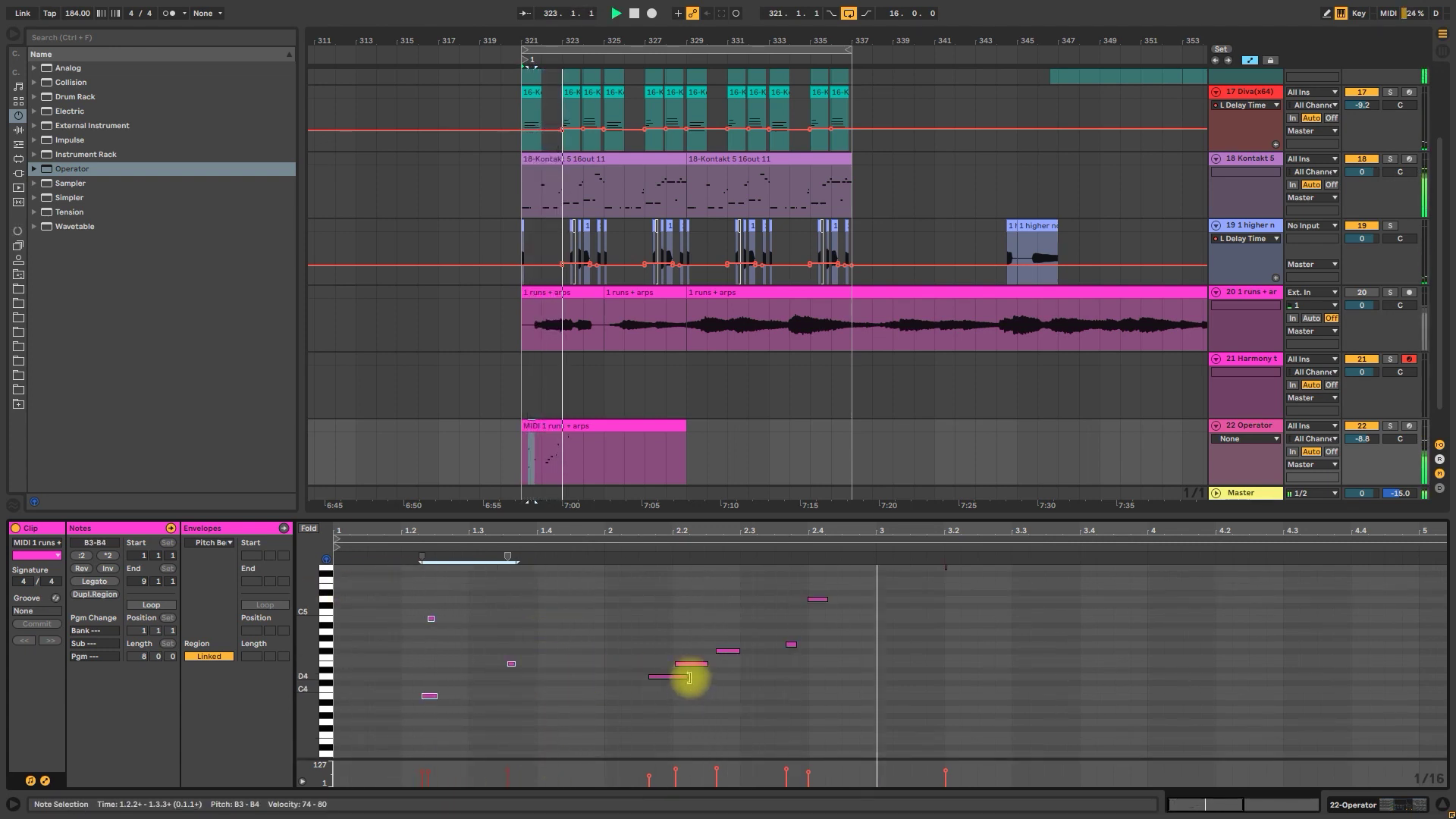
Try shifting the D4 to D5 run later to start at 2.2.3, and undo the move
key("space")
left_click(822, 607)
left_click_drag(855, 568, 727, 677)
key("space")
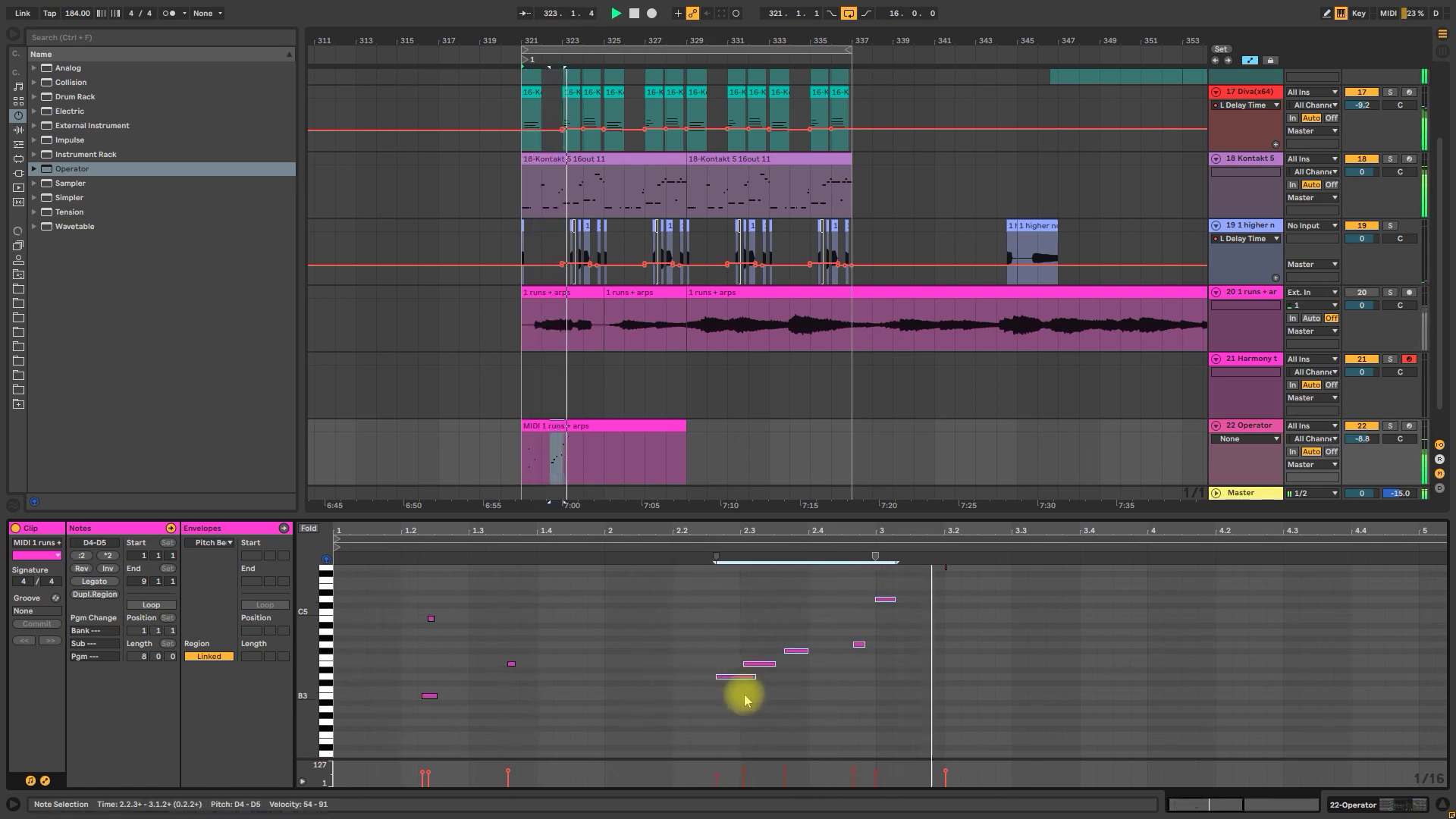
key("ctrl+z")
key("space")
key("space")
Shorten the D4 note at 2.1.3 and move the D5 note later, closer to bar 3
left_click(727, 688)
left_click_drag(687, 677, 665, 677)
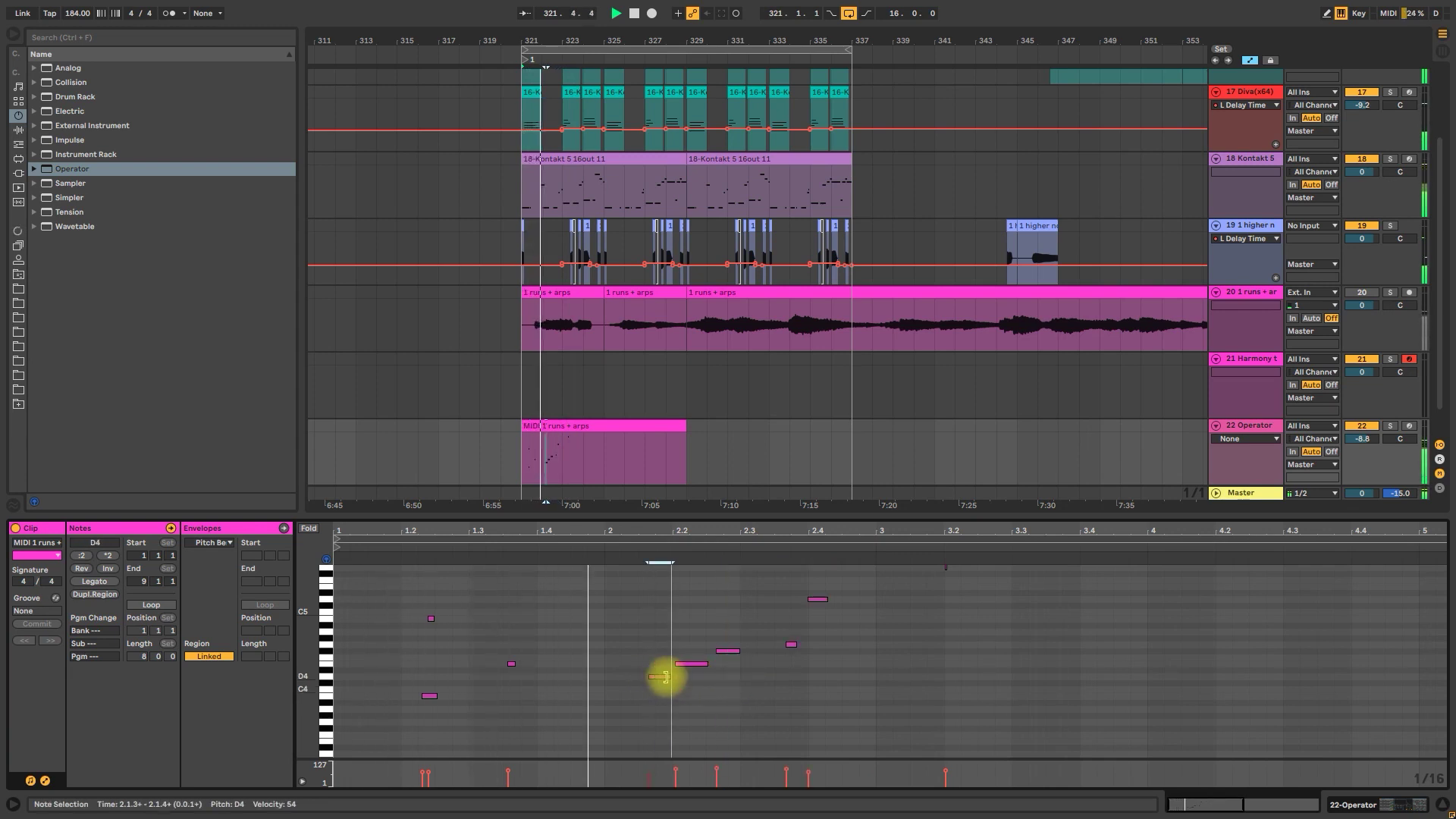
left_click(817, 599)
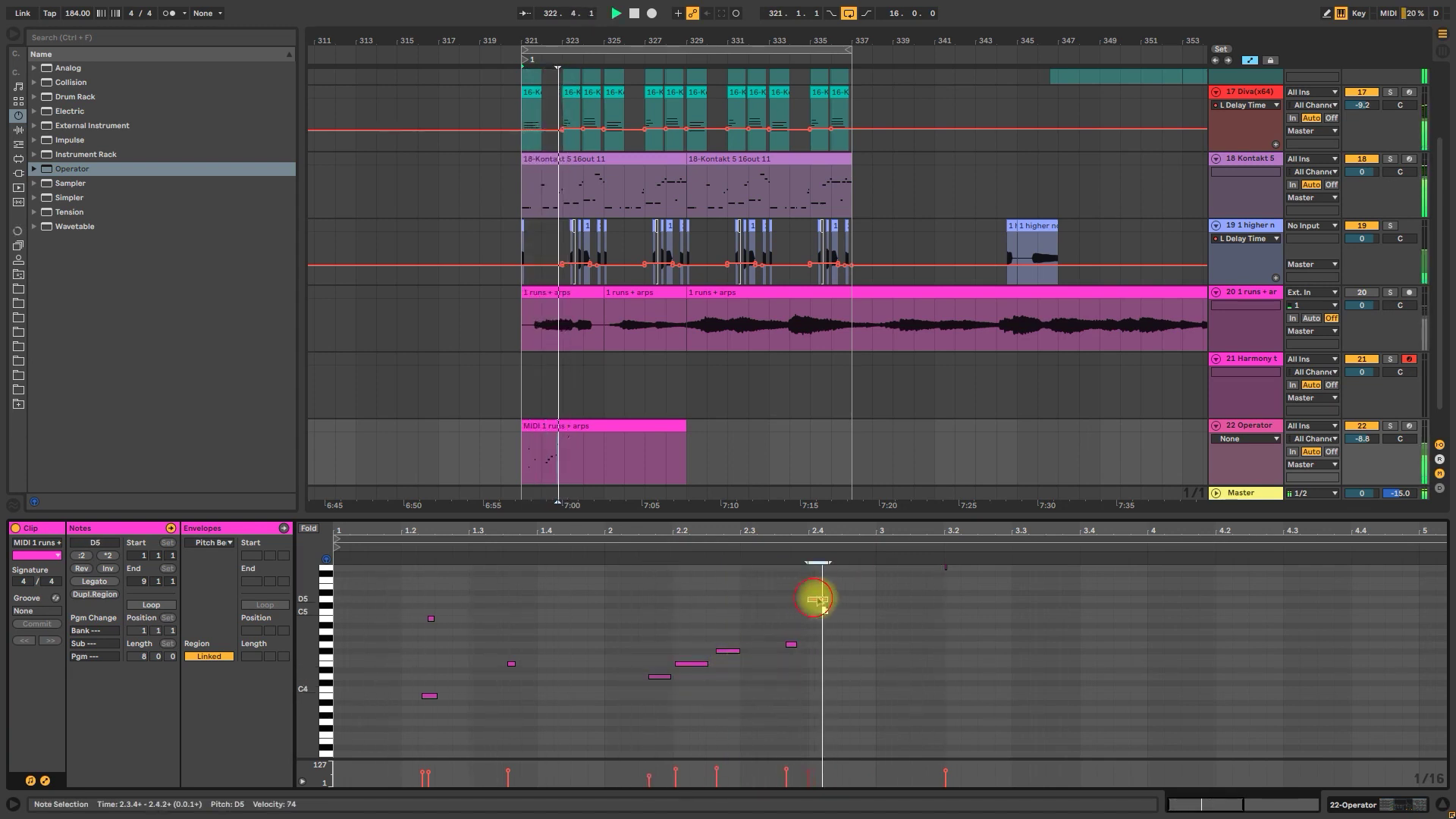
left_click_drag(818, 599, 864, 597)
Copy the G4 note to A4 at 2.4.1 and lengthen the G5 note at 3.2.1
left_click(791, 644)
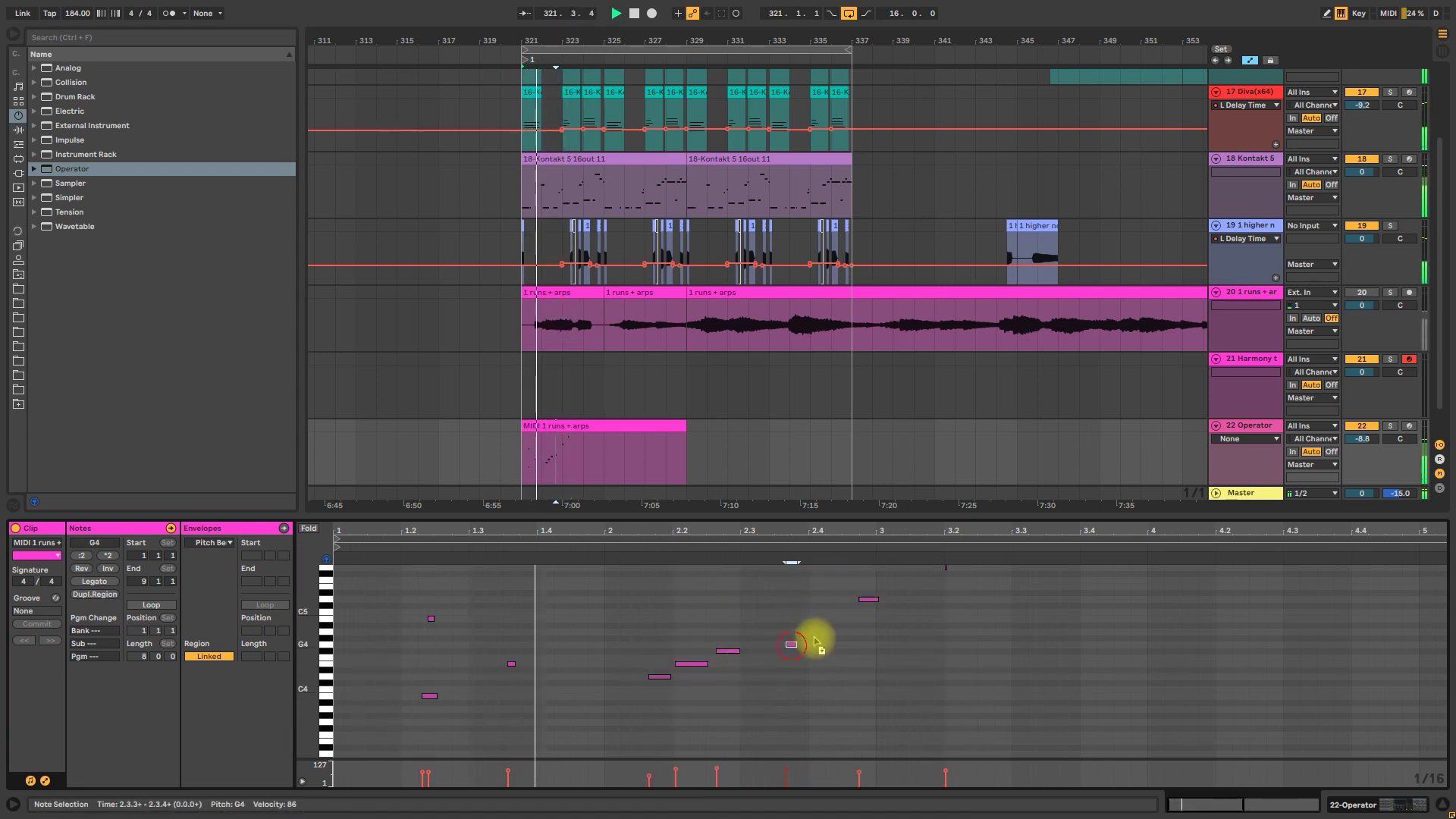
left_click_drag(815, 639, 817, 632)
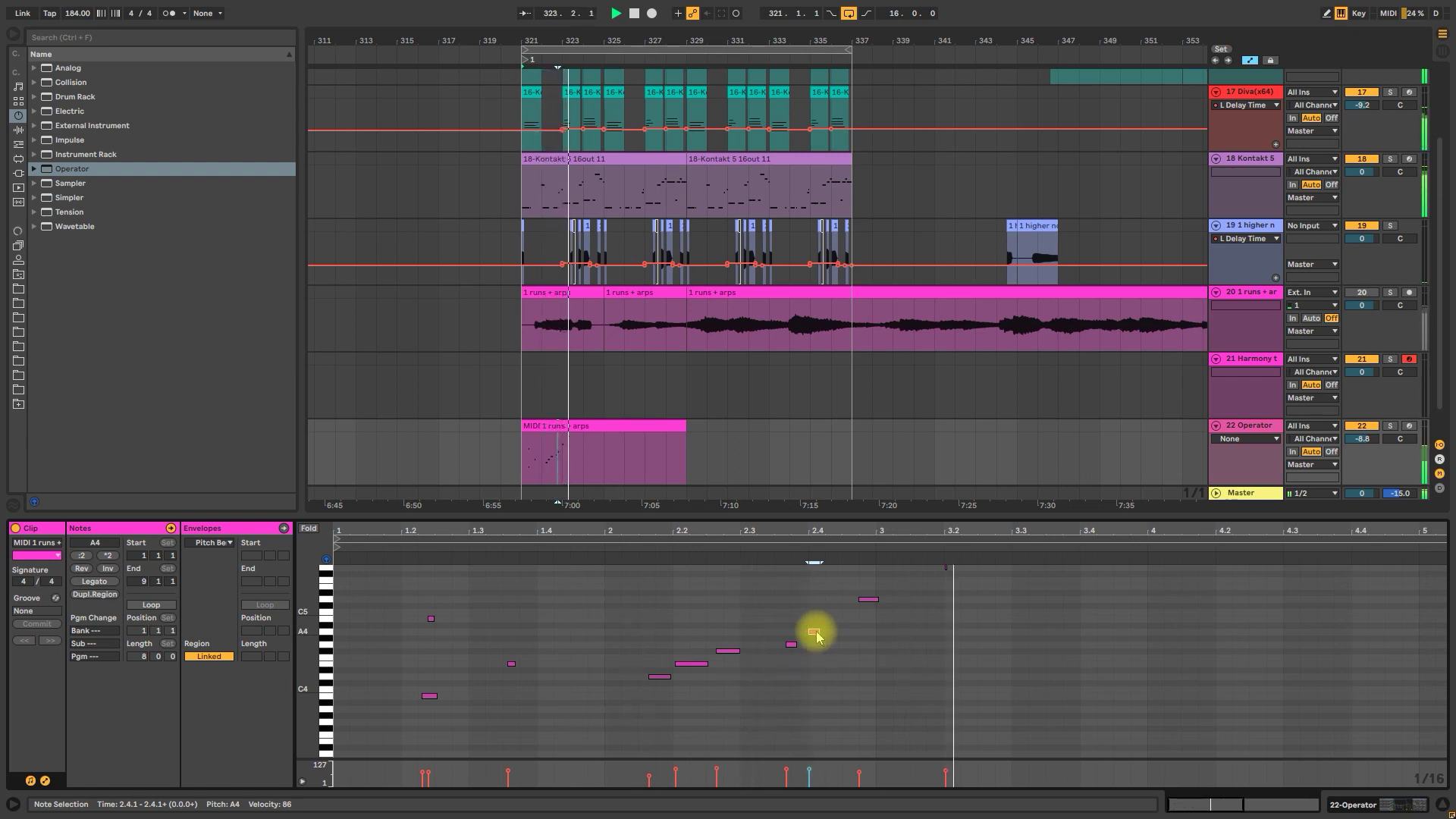
scroll(925, 603, "up", 2)
left_click(972, 617)
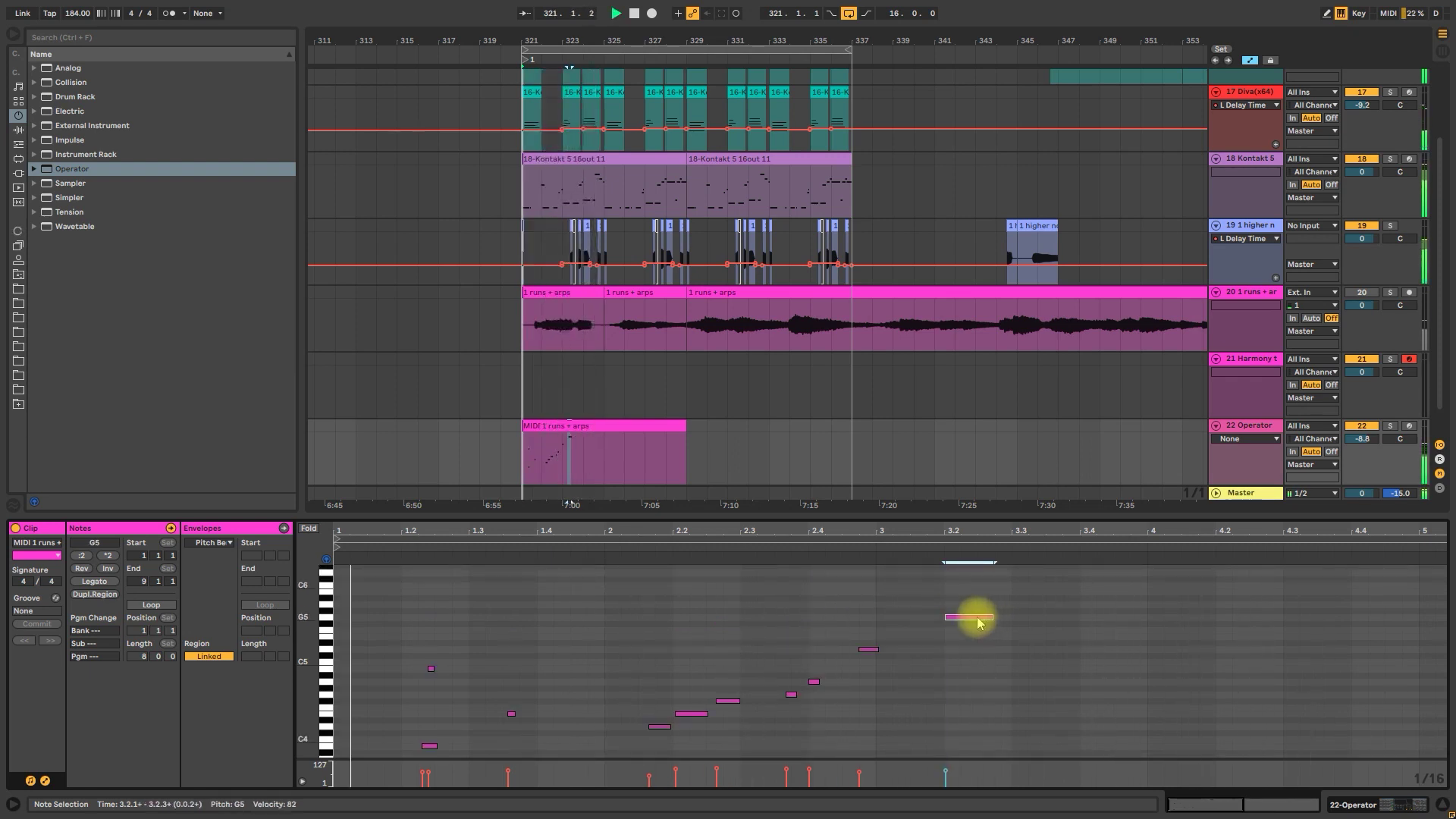
Shorten the G5 note, move it to 3.3.1, and copy it to 4.1.1
mouse_move(977, 618)
left_mouse_down()
mouse_move(991, 617)
mouse_move(969, 619)
left_mouse_up()
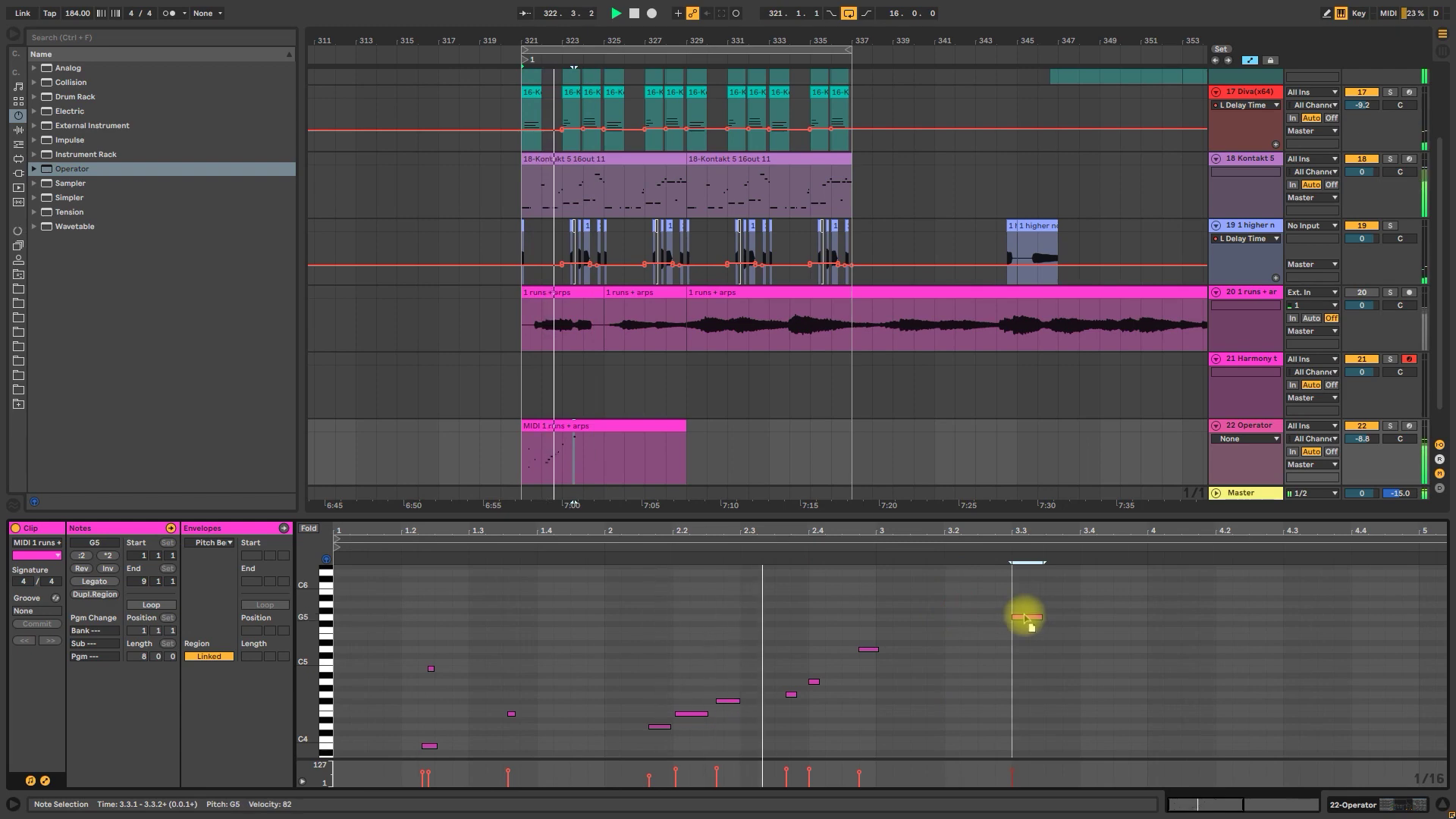
left_click_drag(1031, 622, 1031, 628)
key("space")
left_click_drag(926, 619, 1048, 619)
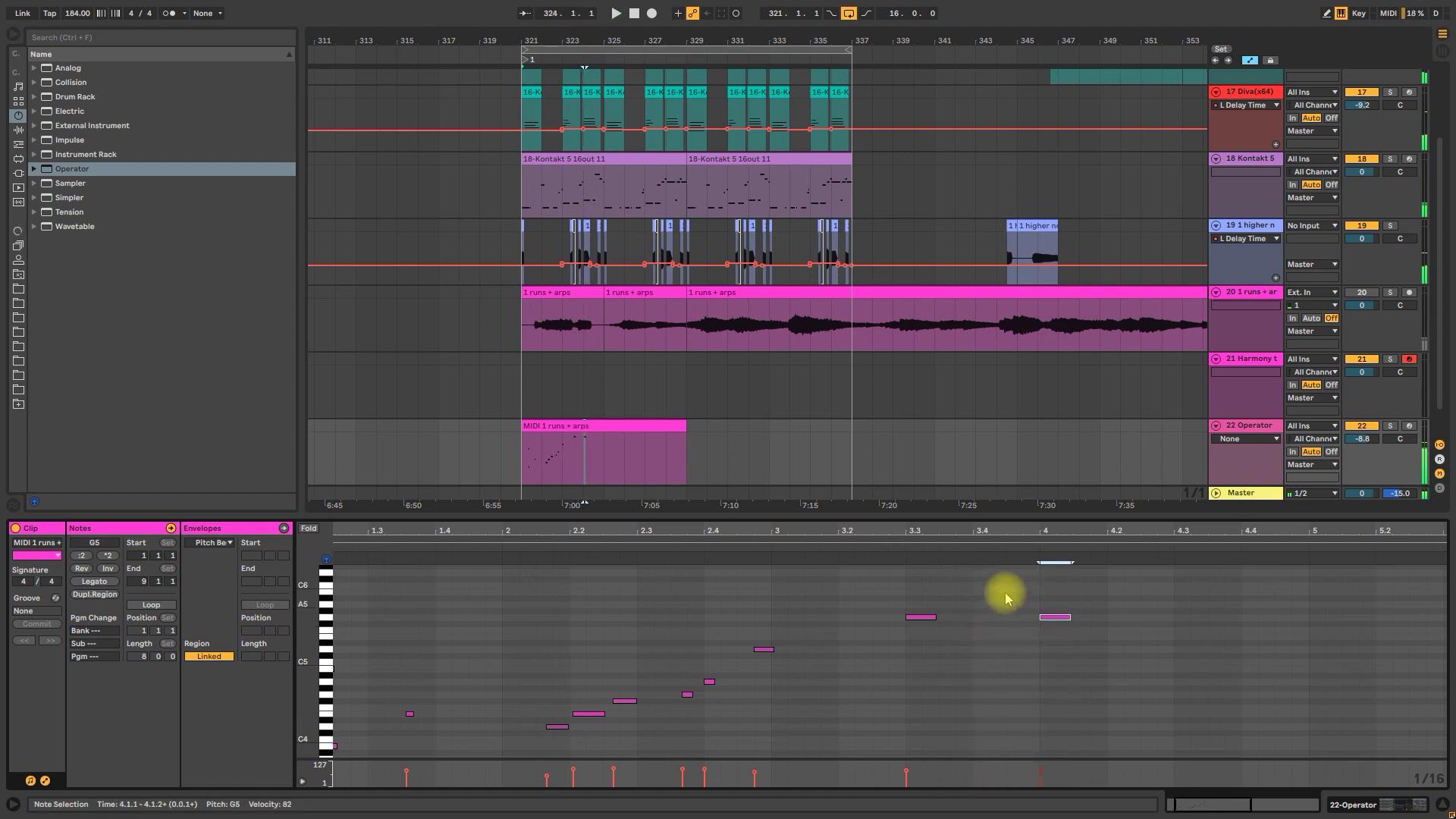
left_click(870, 550)
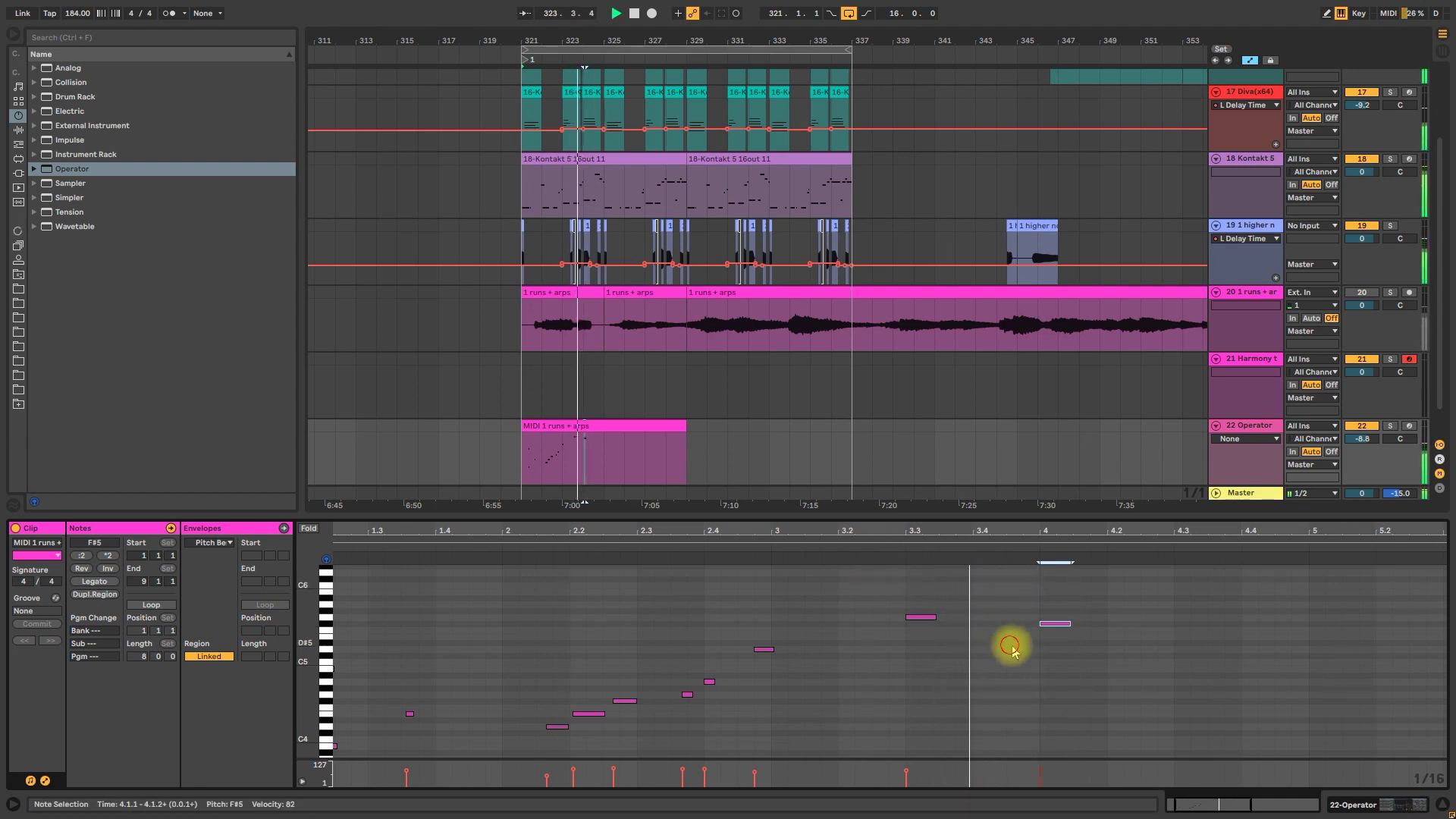
Lower the copied note to F#5 just before bar 4 and continue the descent with copies on E5 near 4.2 and D5 at 4.3.4
left_click_drag(1055, 617, 1244, 656)
left_click(880, 548)
left_click(878, 548)
key("space")
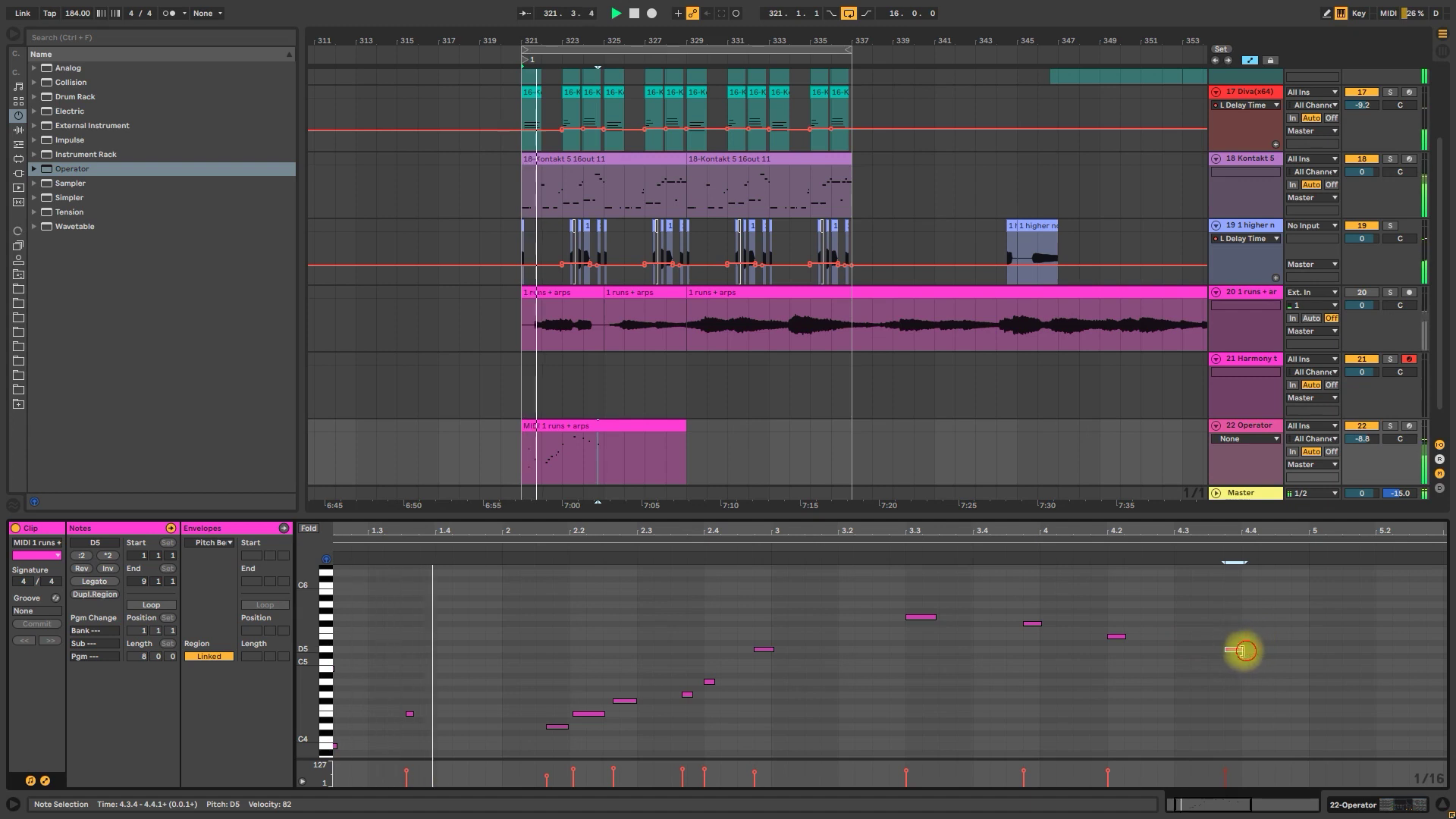
Shorten the D5 note at 4.3.4 to less than a sixteenth and audition the descending phrase
key("0")
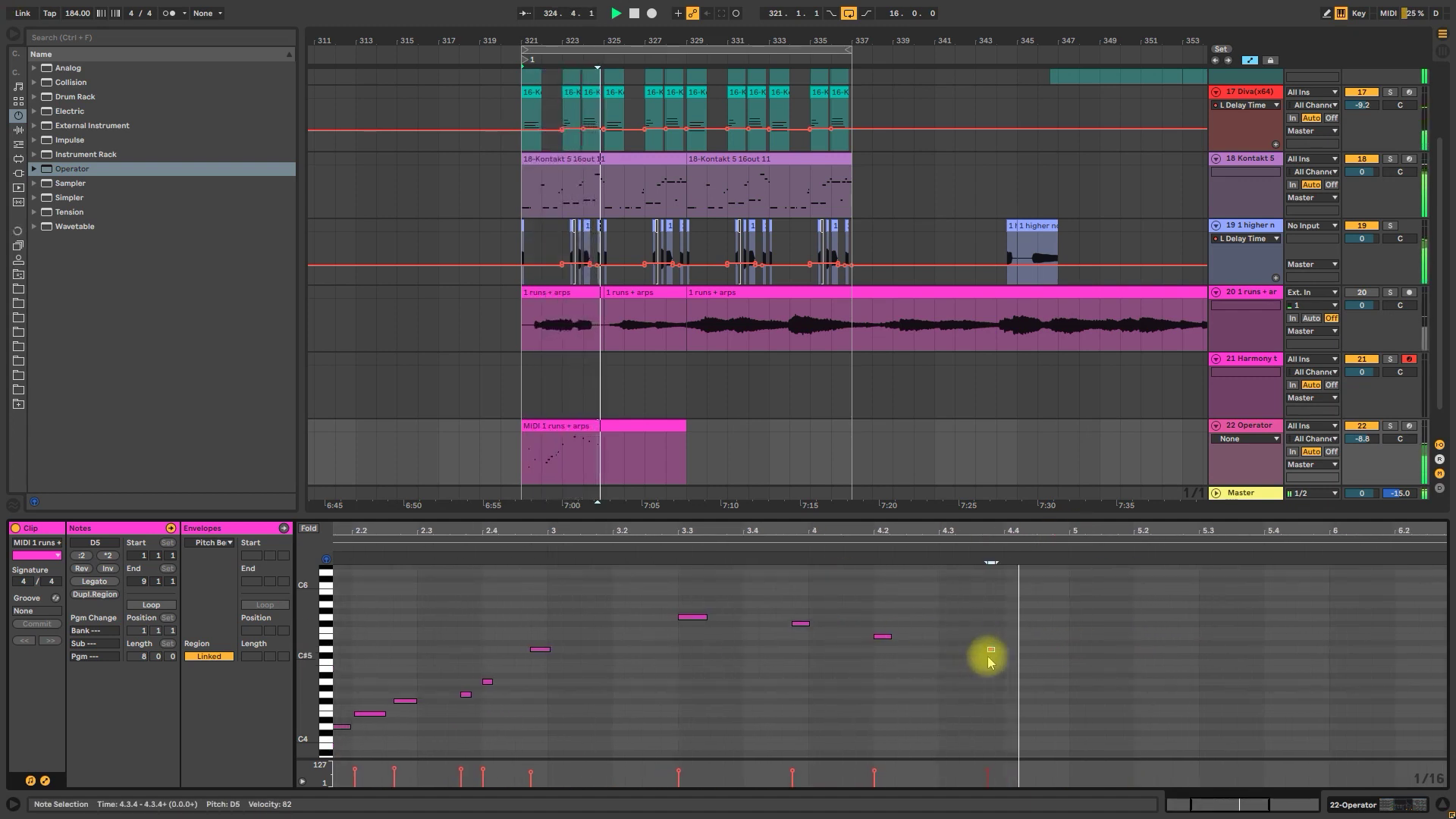
key("space")
left_click(1068, 664)
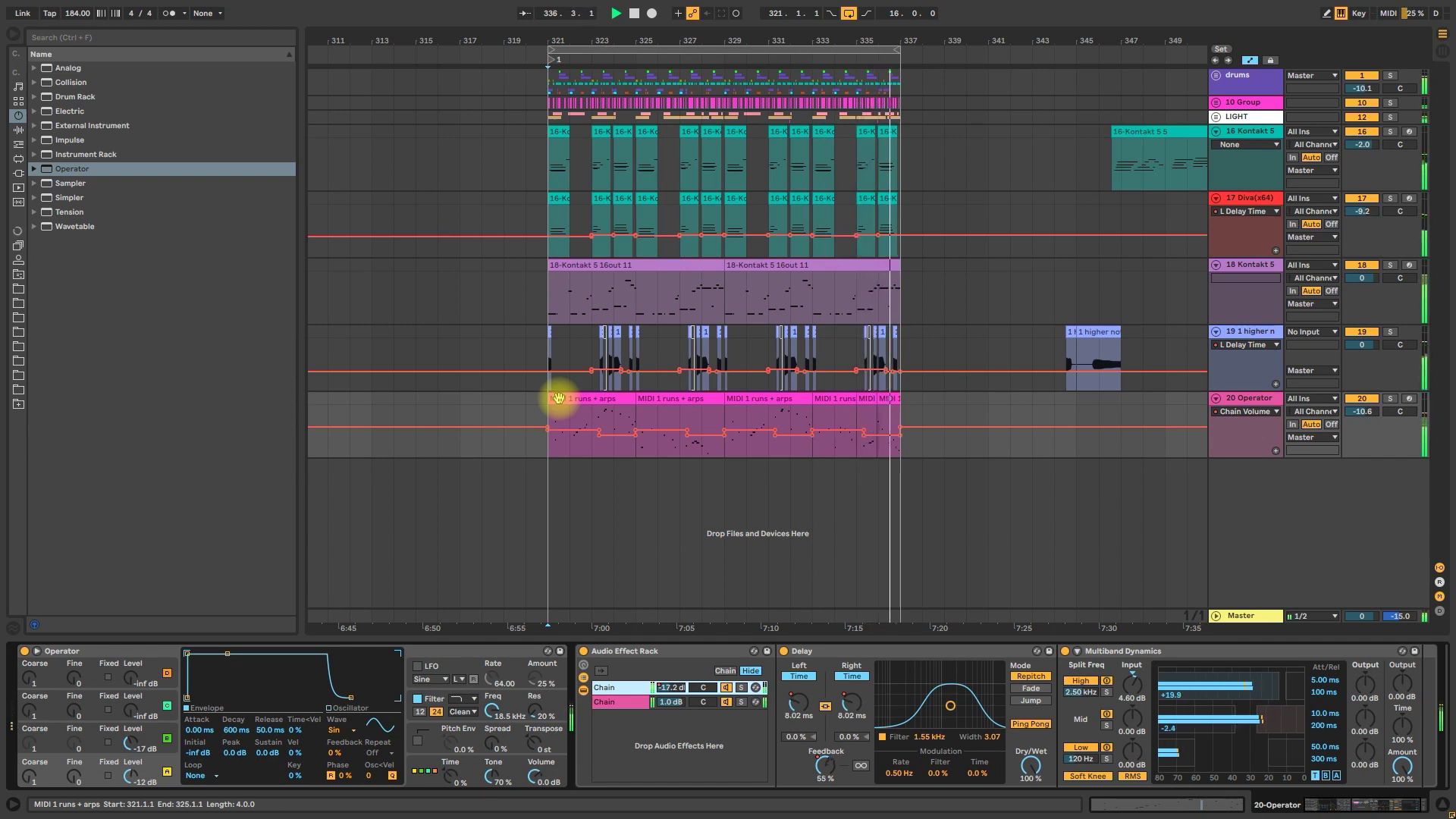
Set the insert marker to 321.1.1 on the Operator track and stop playback
left_click(554, 411)
key("space")
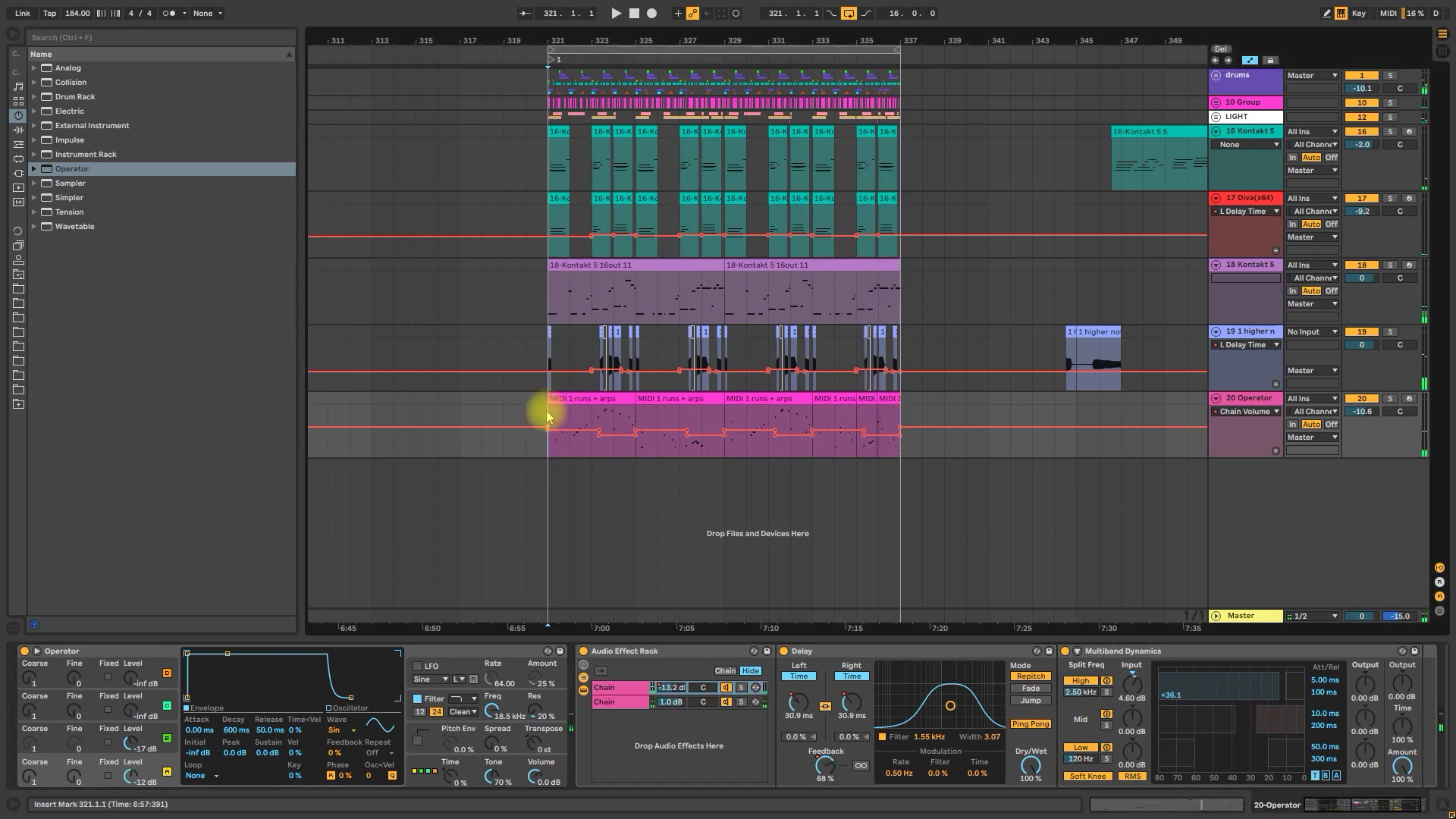